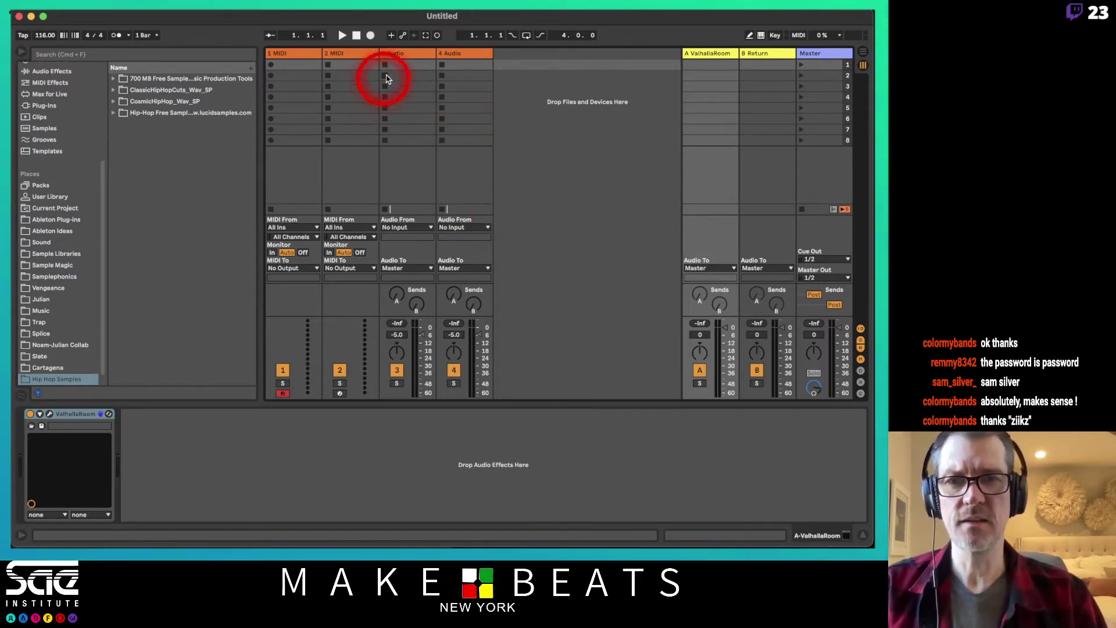
Delete the two audio tracks from the set, leaving only the two MIDI tracks
left_click(421, 54)
key("Delete")
key("Delete")
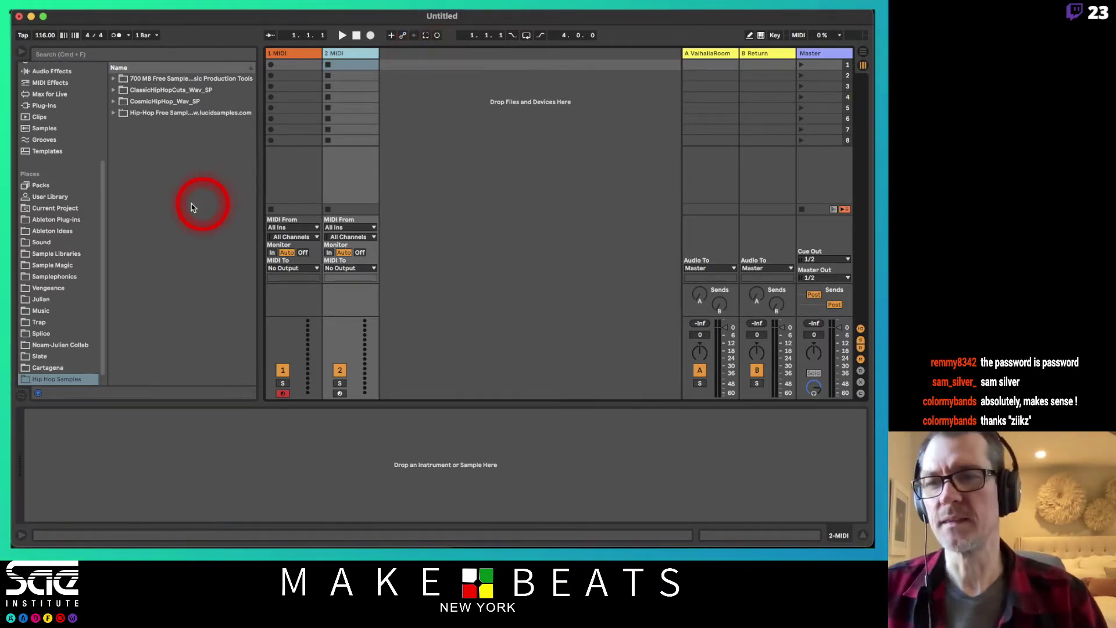
Widen the browser's sidebar column with its Collections and Categories lists in view
left_click(74, 178)
scroll(75, 175, "up", 5)
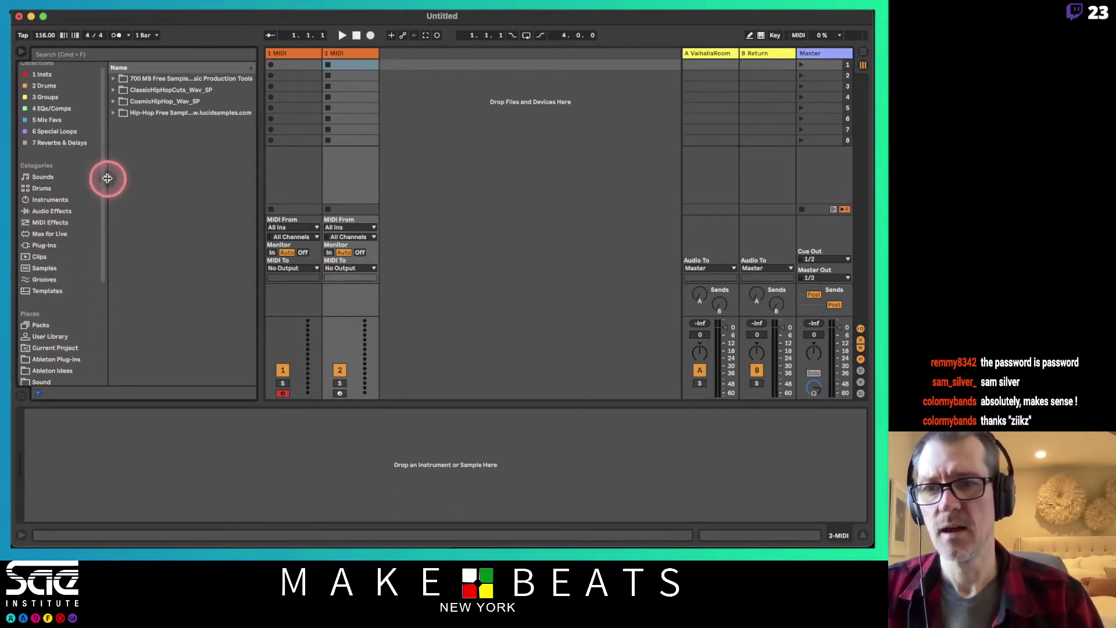
left_click_drag(106, 174, 124, 177)
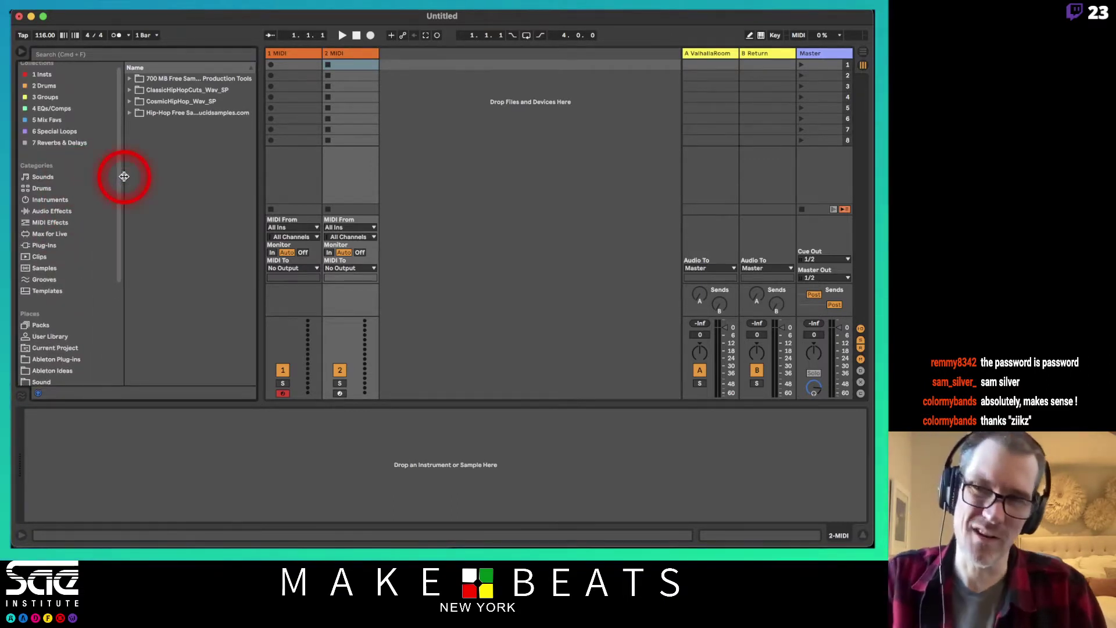
Compare the contents of the Sounds, Instruments and Plug-Ins categories in the browser
left_click(47, 177)
left_click(50, 200)
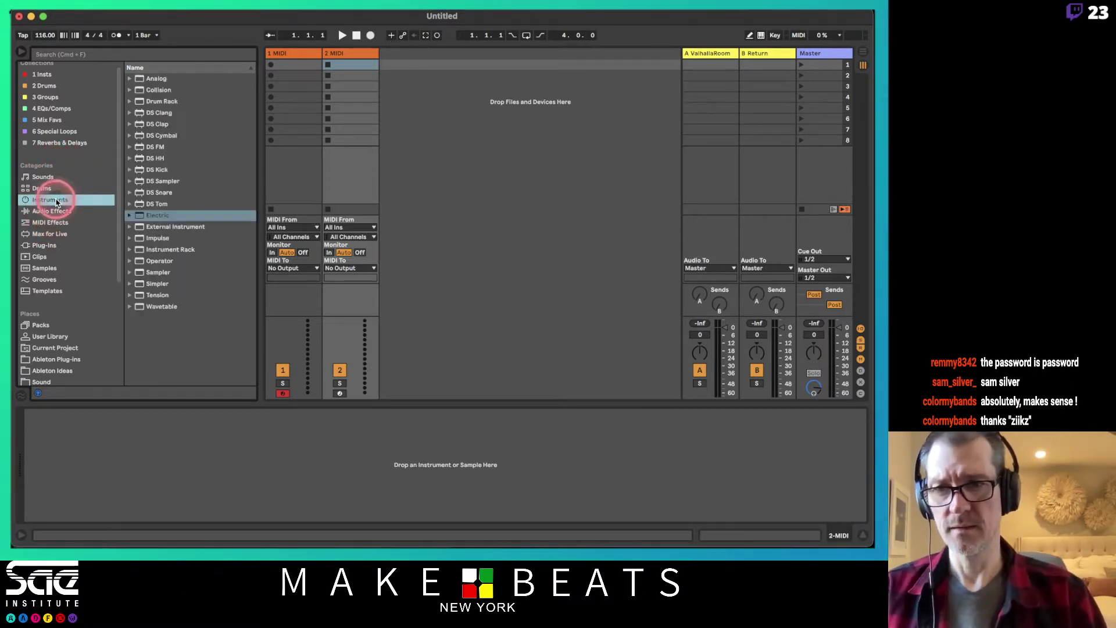
left_click(46, 245)
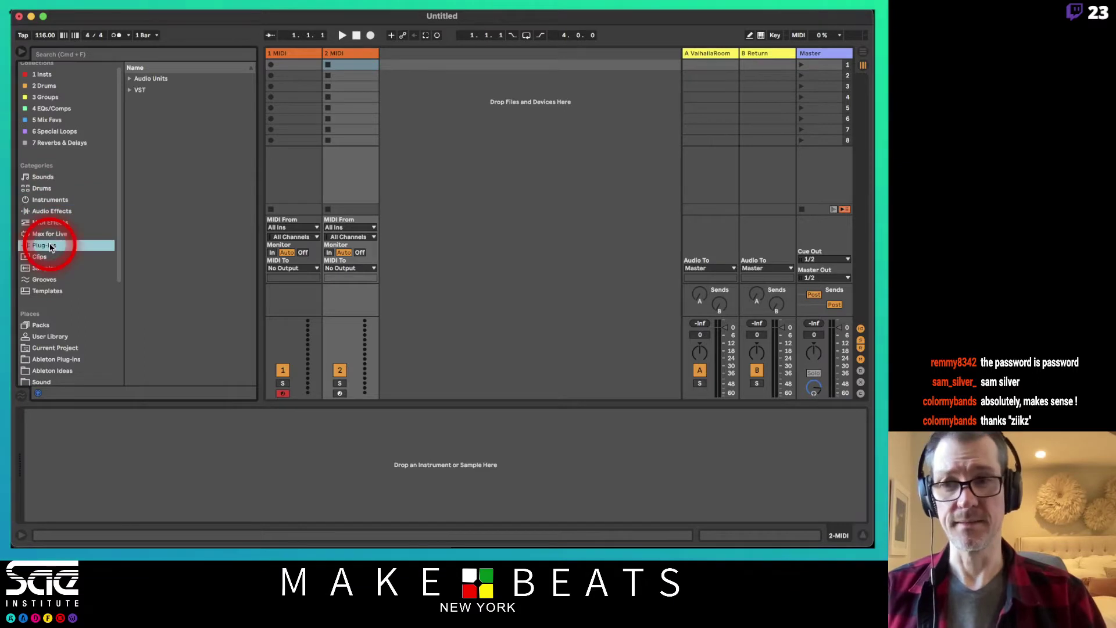
left_click(57, 175)
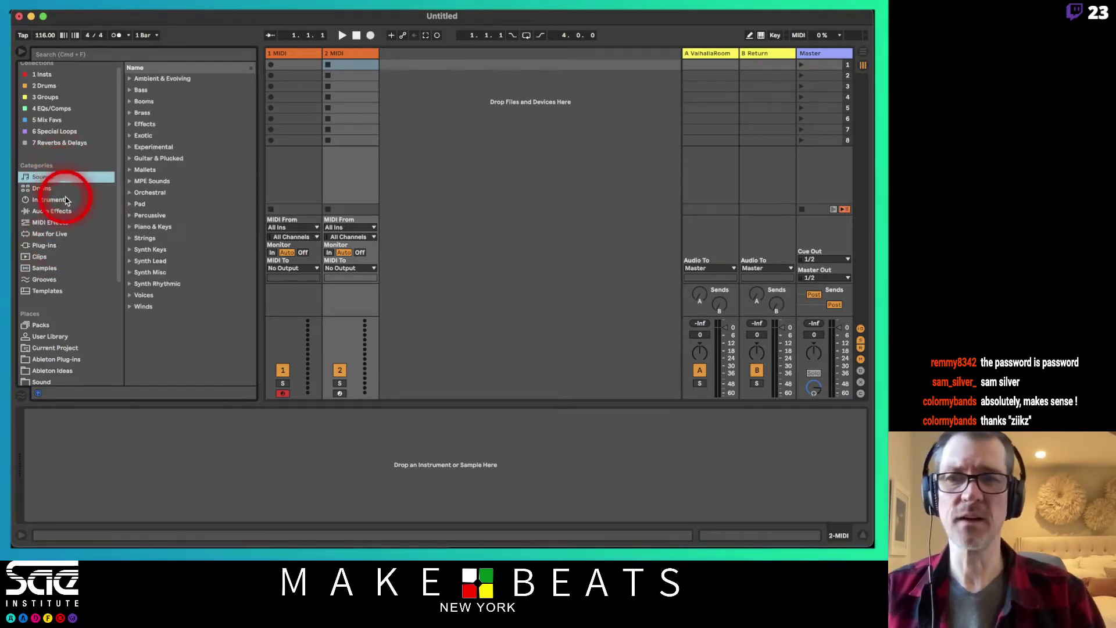
left_click(65, 200)
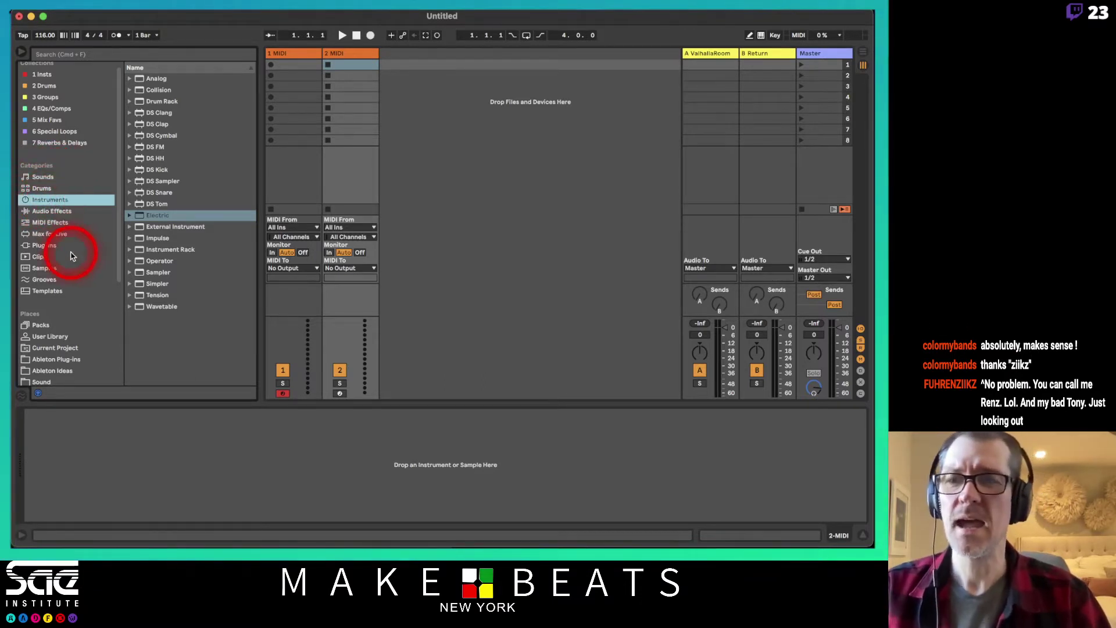
left_click(49, 250)
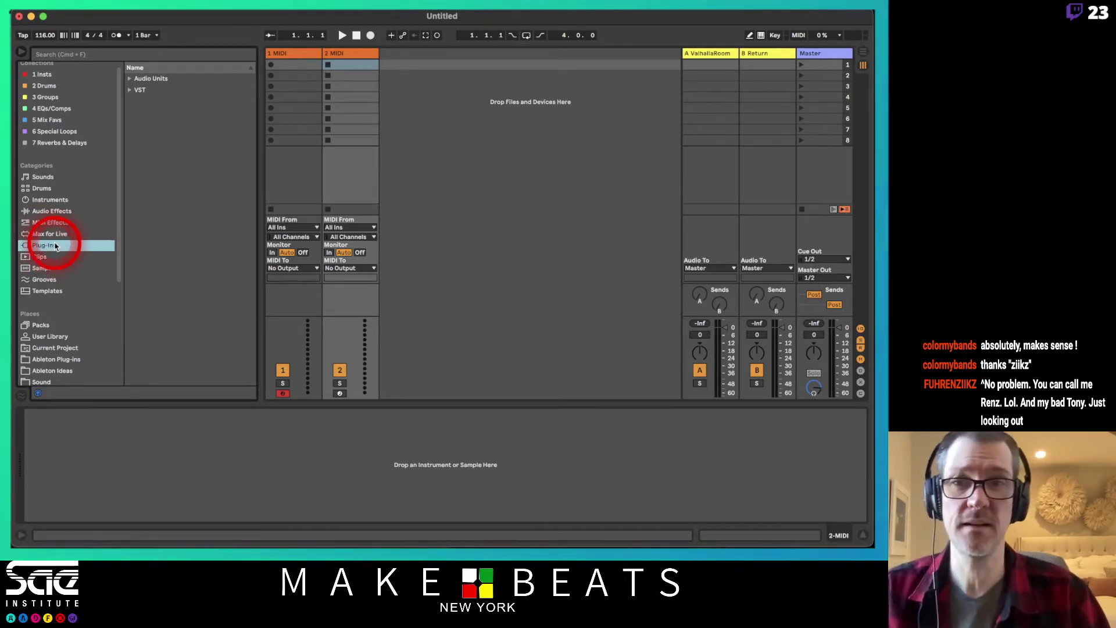
left_click(51, 177)
key("Down")
key("Down")
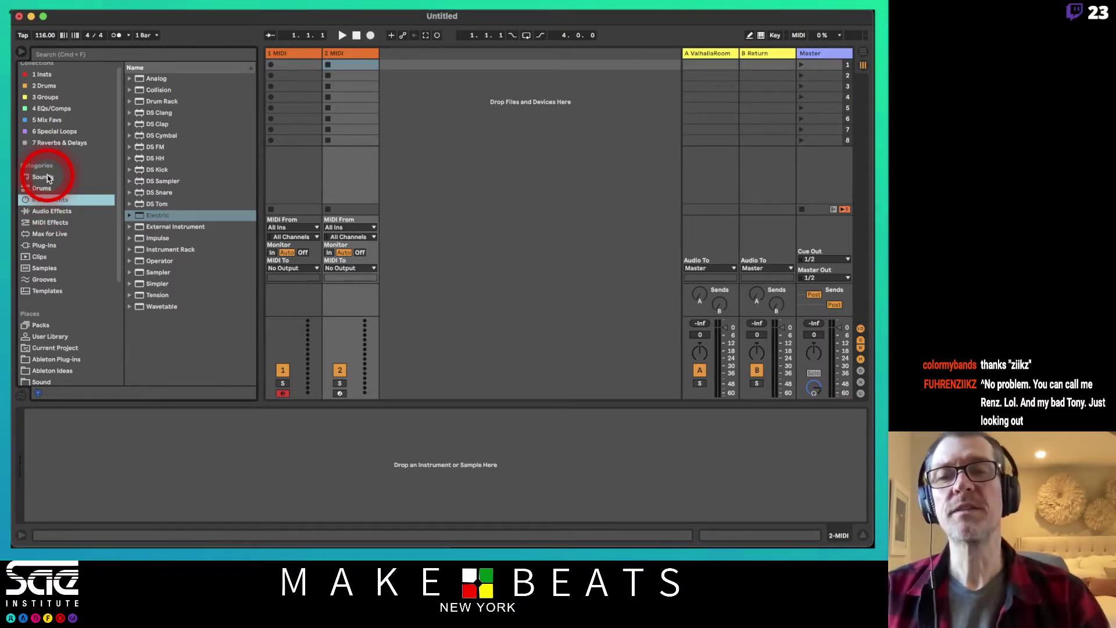
Examine the sound-type folders in the Sounds category, from Ambient & Evolving to Guitar & Plucked
left_click(49, 178)
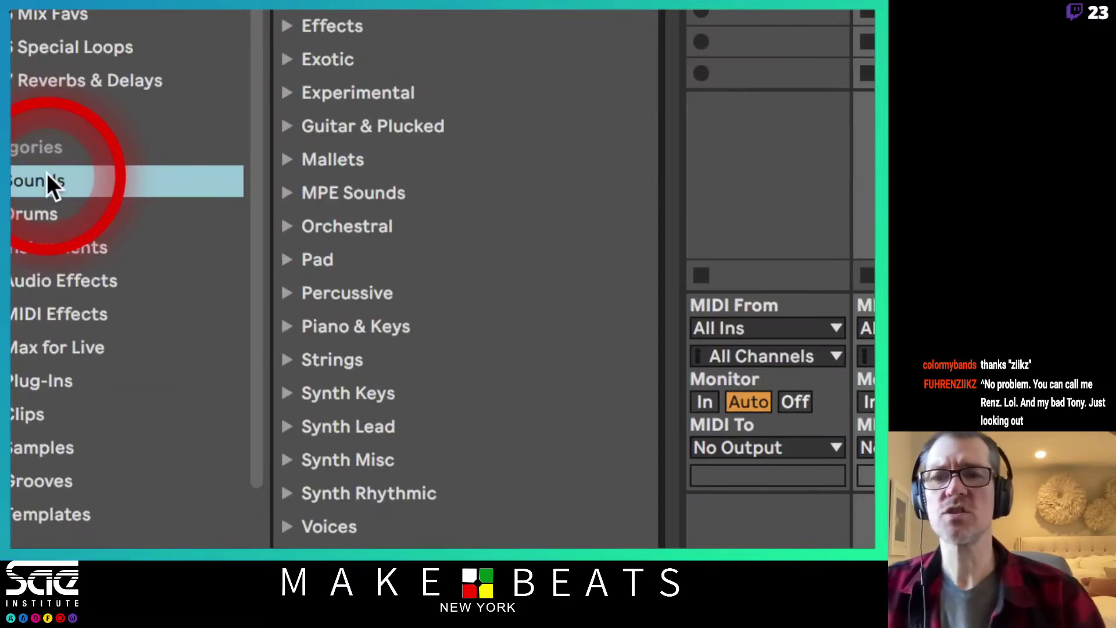
mouse_move(14, 179)
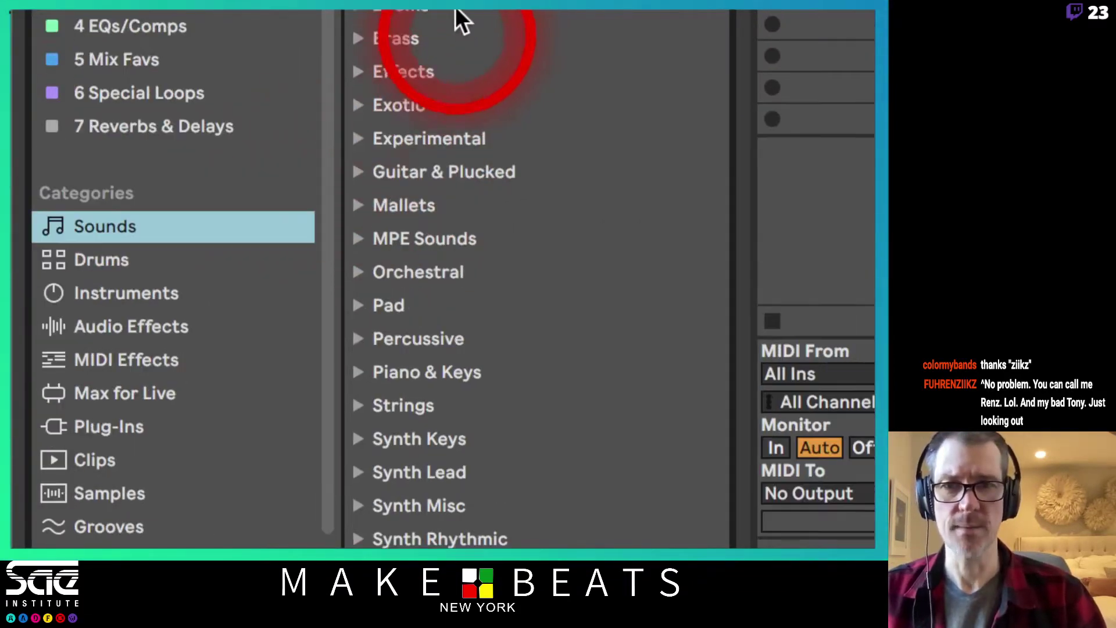
left_click(473, 135)
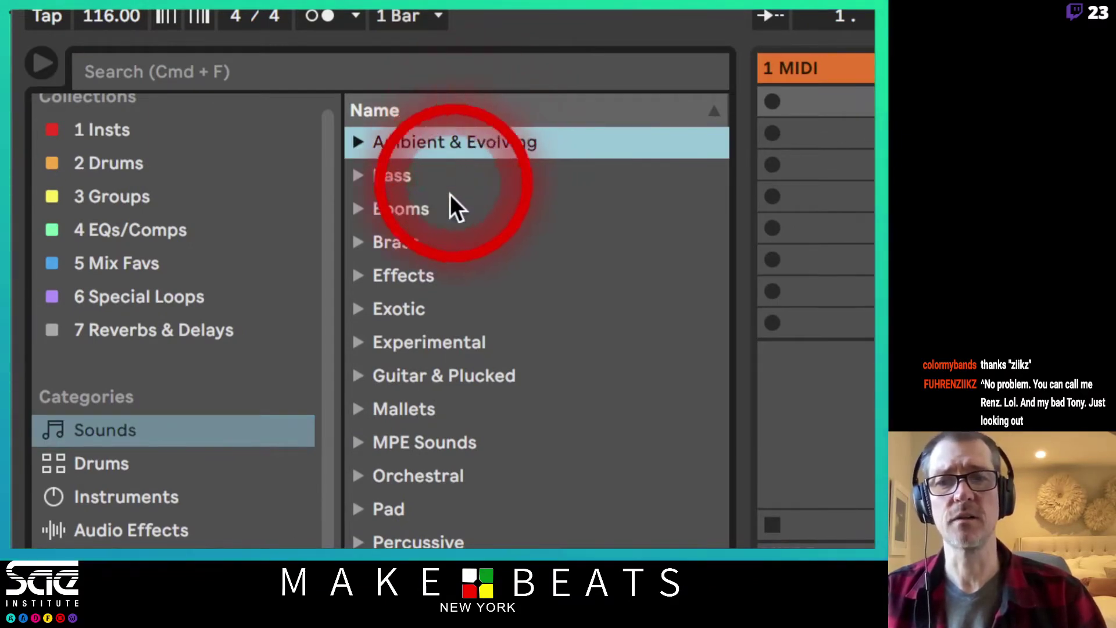
left_click(431, 274)
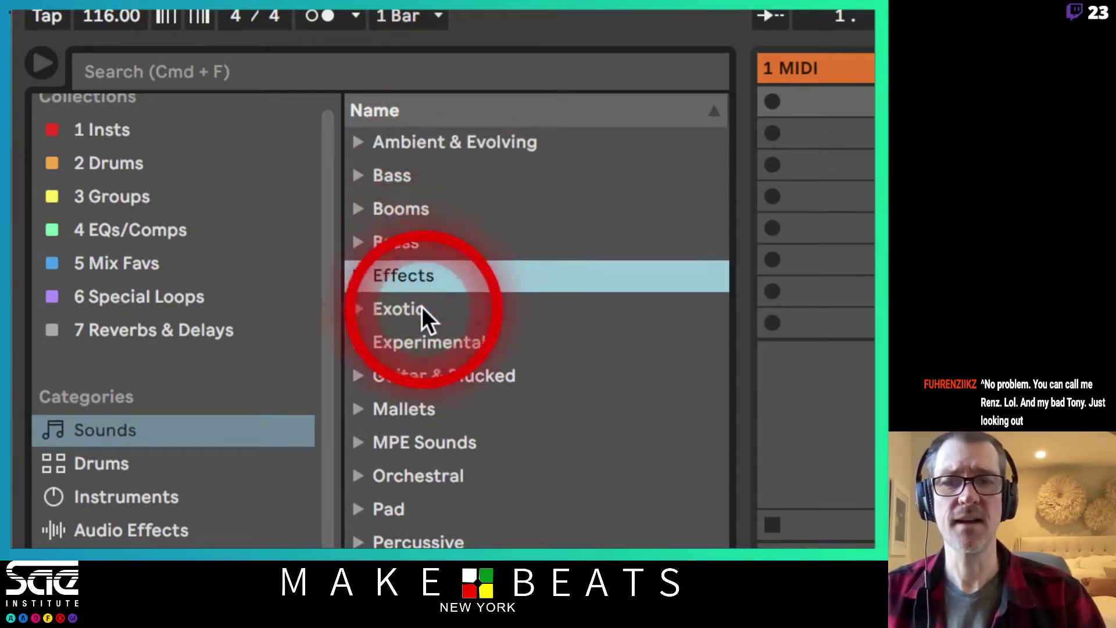
left_click(422, 310)
left_click(430, 336)
left_click(437, 372)
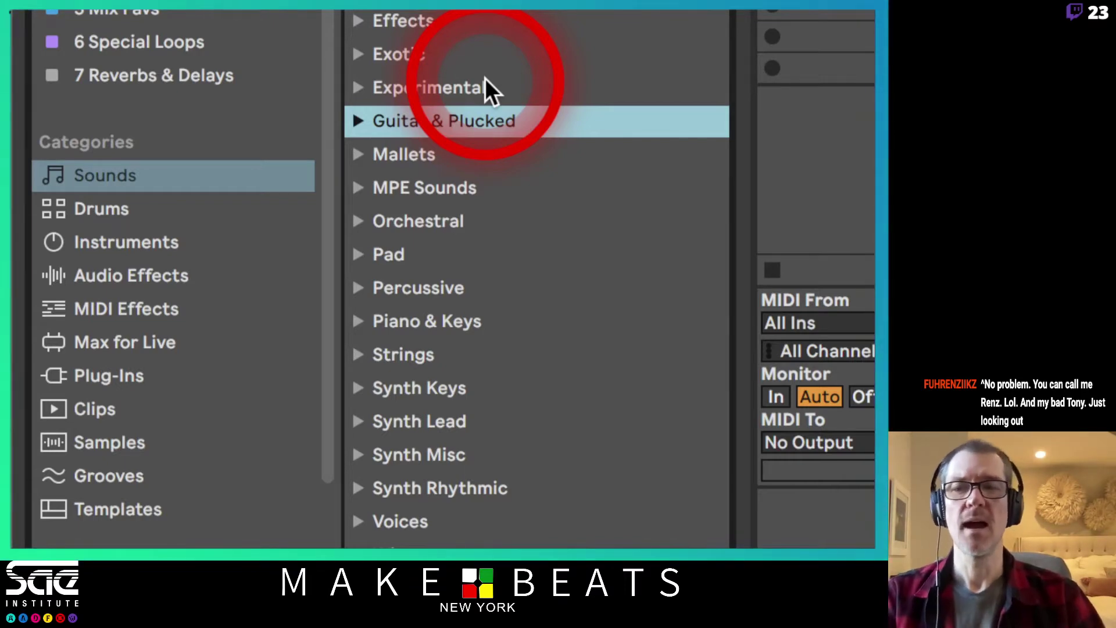
Expand Analog in the Instruments category and look through its sound-type folders from Ambient & Evolving to Synth Misc
left_click(184, 243)
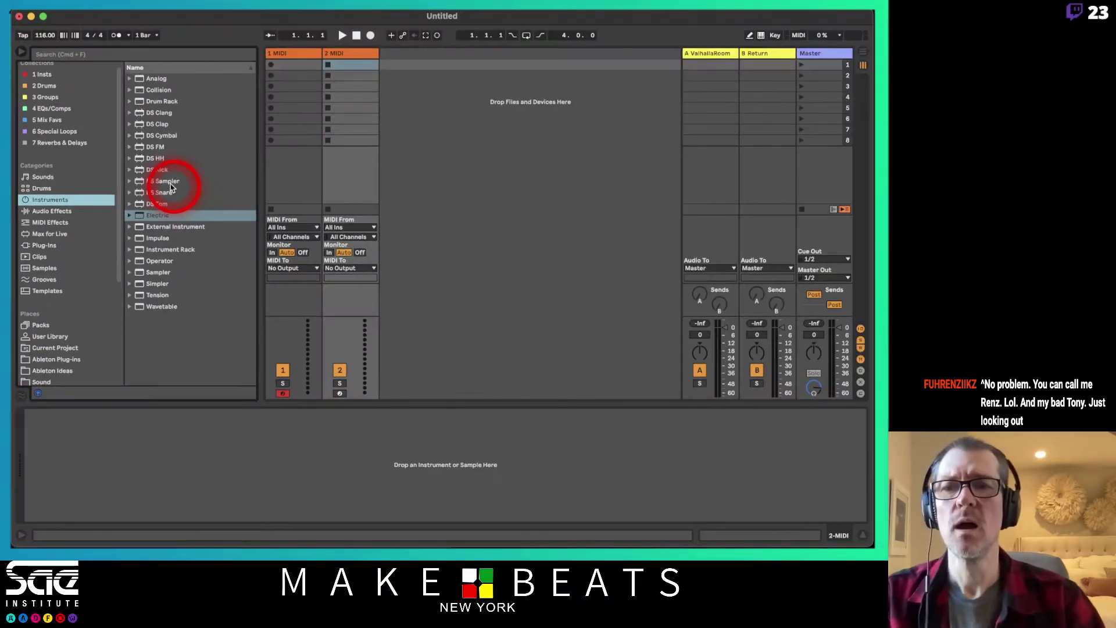
left_click(130, 79)
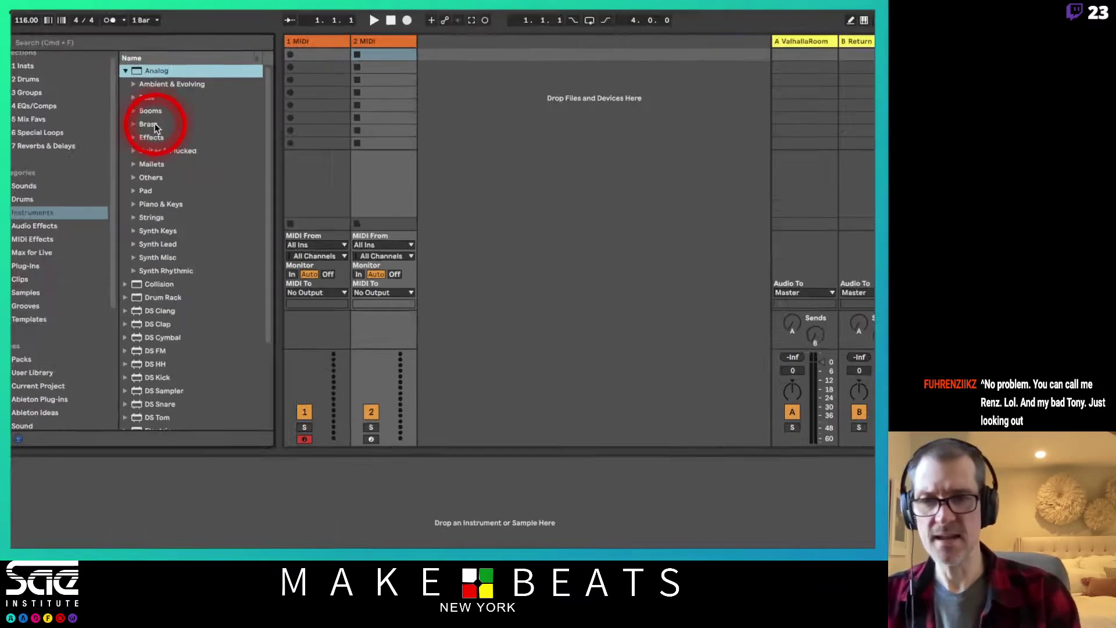
left_click(153, 86)
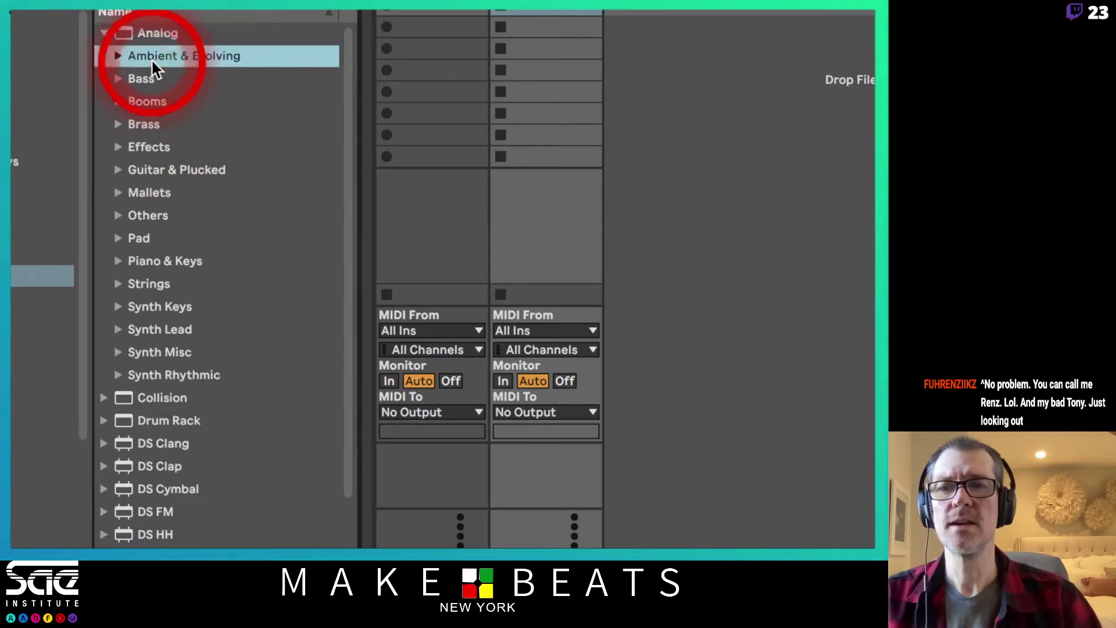
left_click(150, 79)
left_click(155, 100)
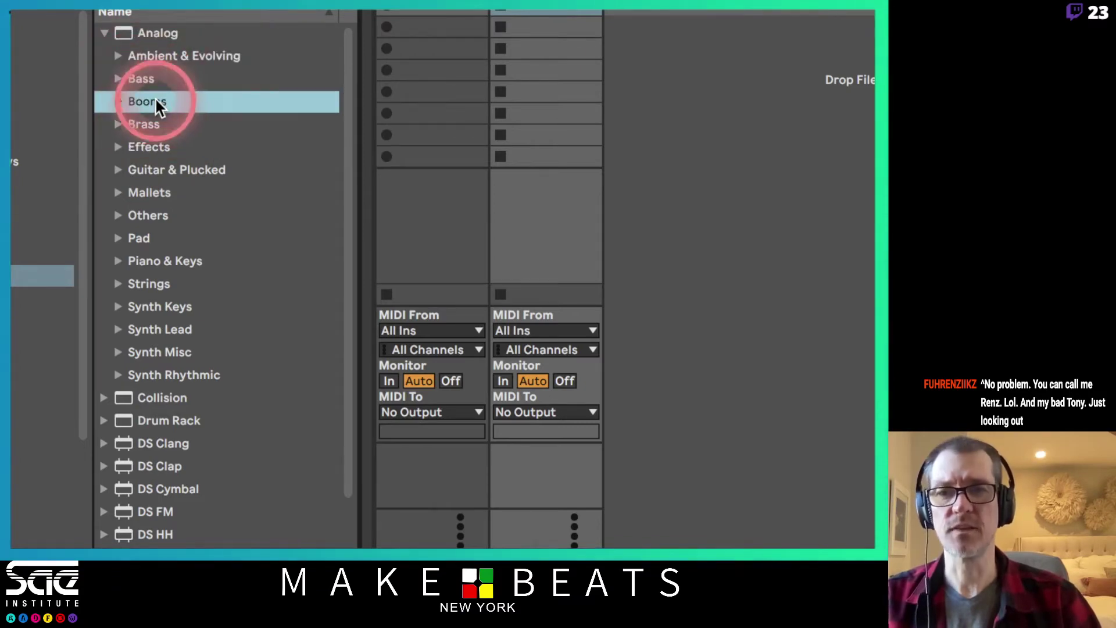
left_click(160, 123)
left_click(166, 140)
left_click(170, 164)
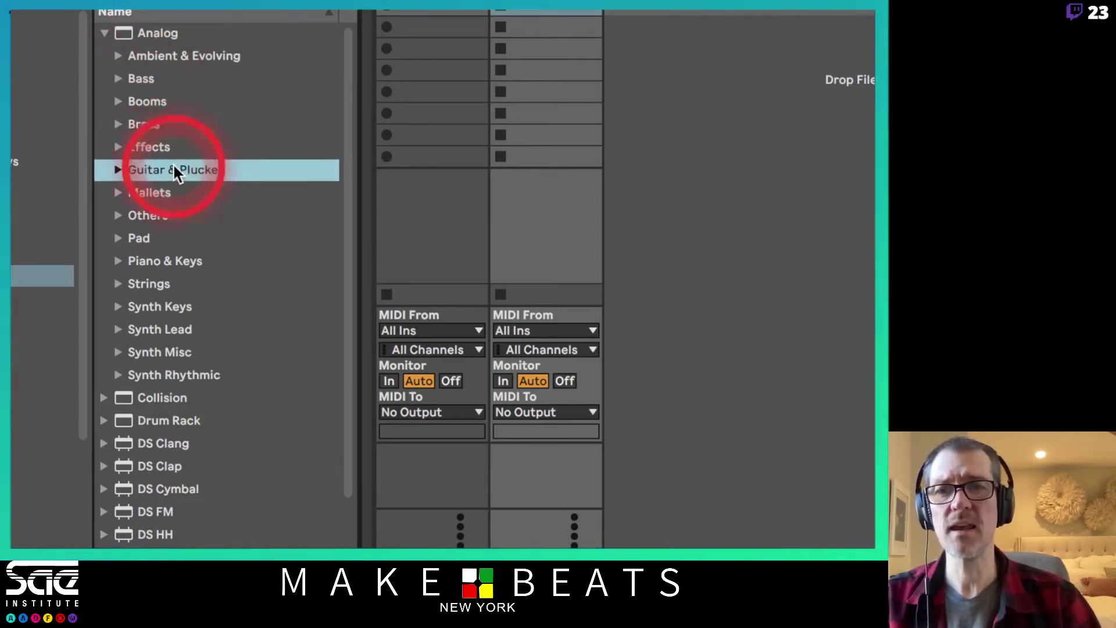
left_click(154, 62)
key("Down")
key("Down")
key("Down")
key("Down")
key("Down")
key("Down")
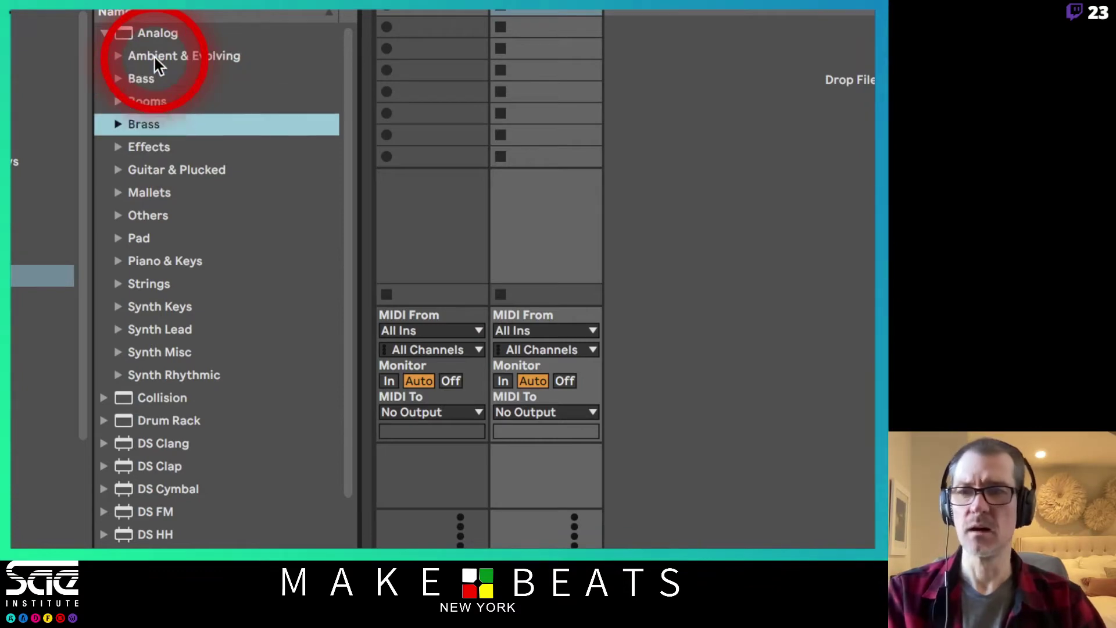
key("Down")
key("Down")
key("Down")
key("Down")
key("Down")
key("Down")
key("Down")
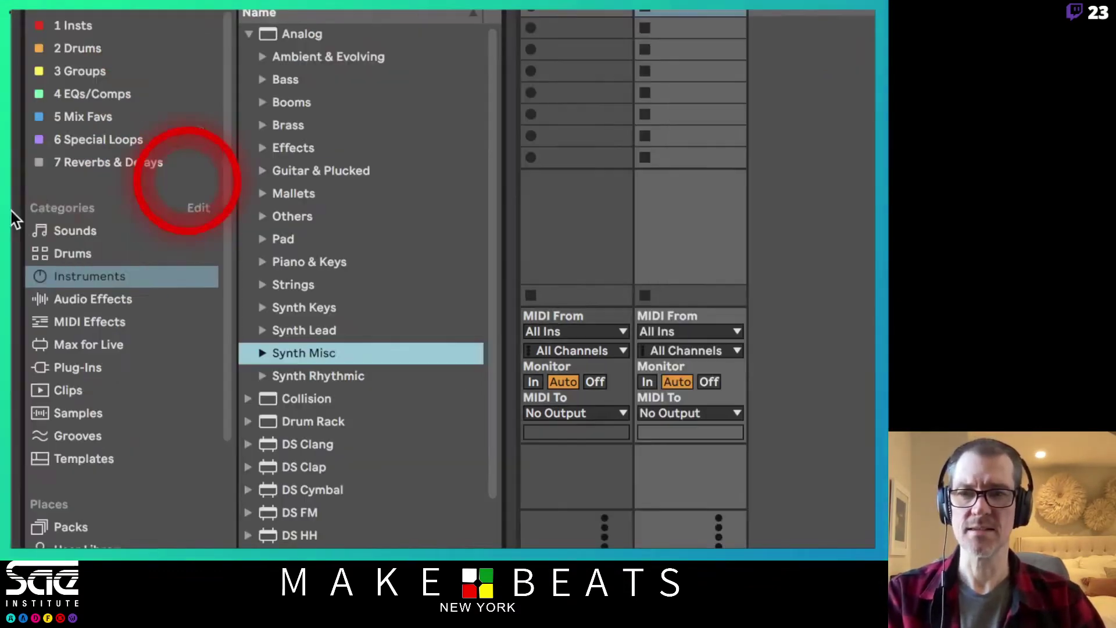
Expand the Ambient & Evolving folder in the Sounds category, look through its first presets, and collapse the folder again
left_click(56, 232)
left_click(60, 251)
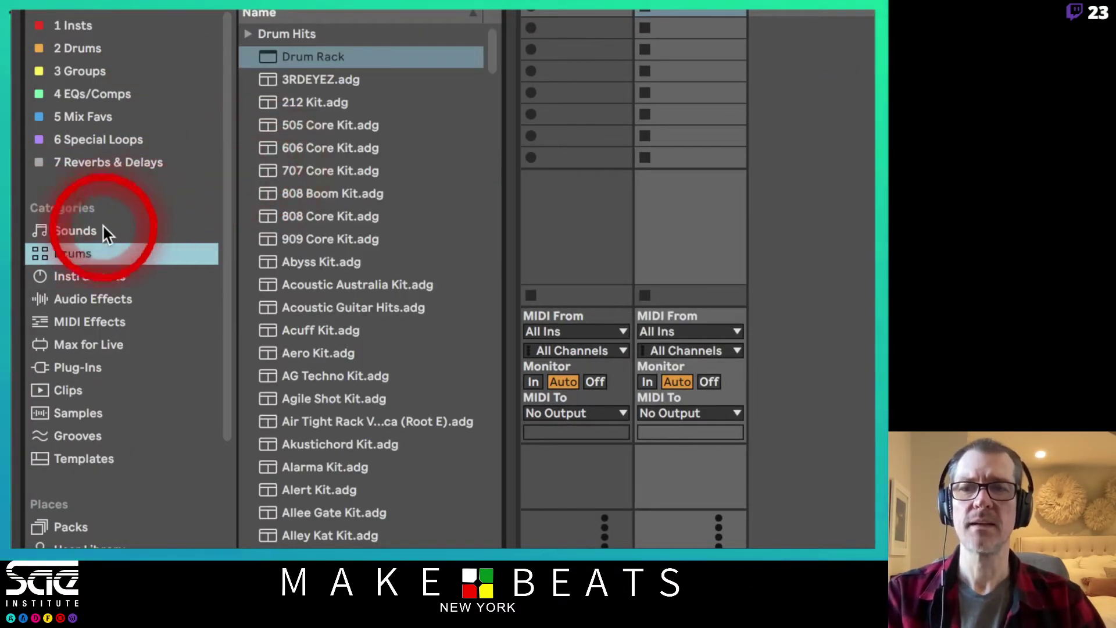
left_click(87, 232)
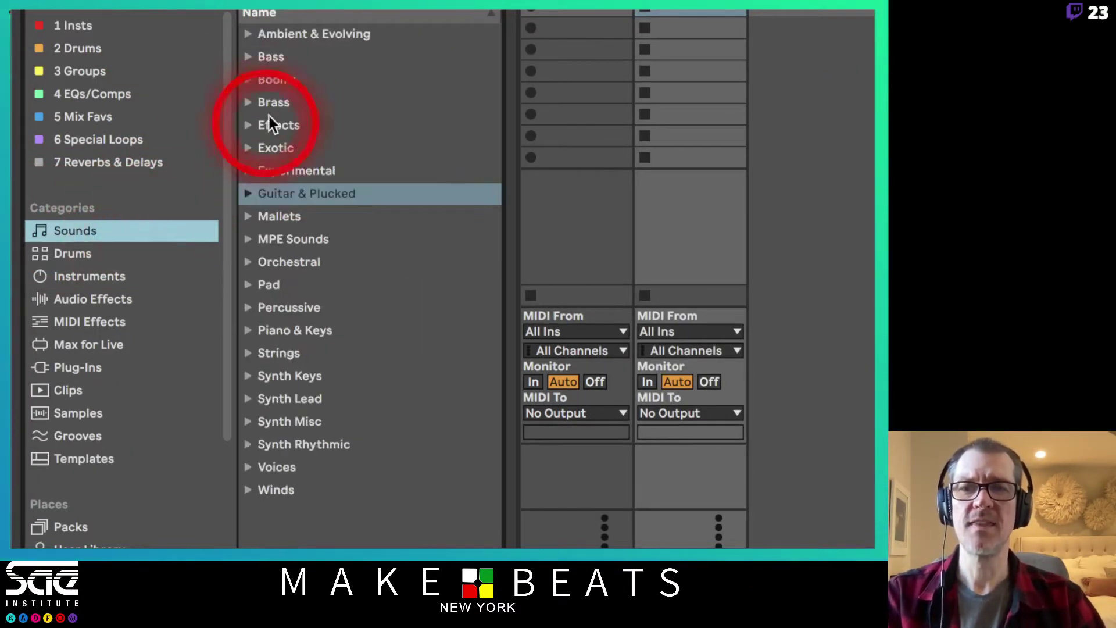
left_click(250, 34)
key("Down")
key("Down")
key("Down")
key("Down")
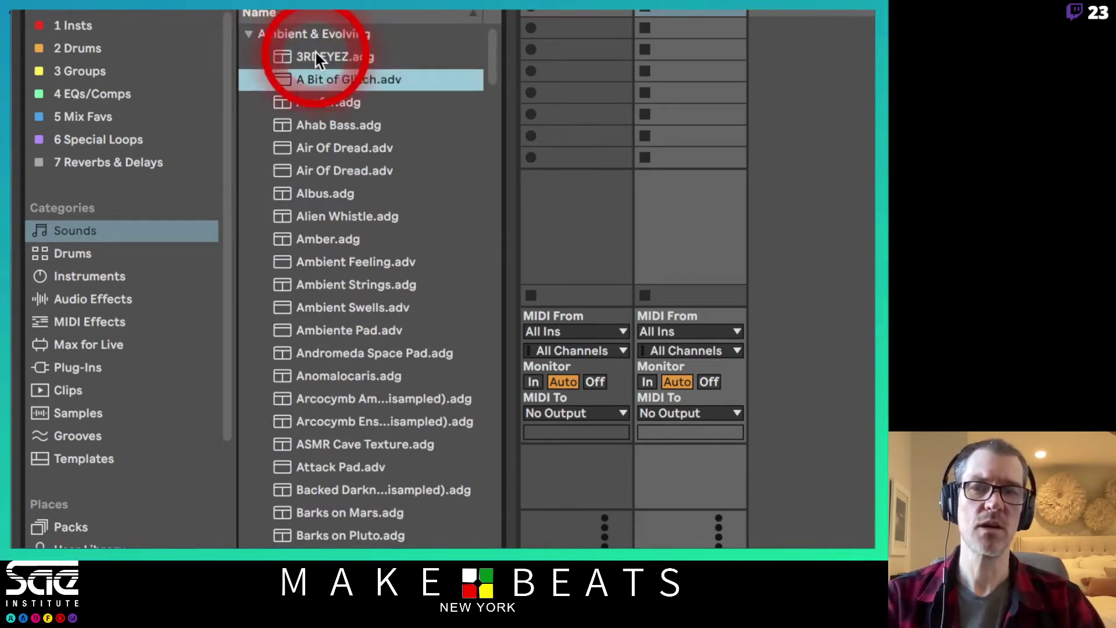
key("Down")
key("Down")
key("Down")
key("Down")
key("Down")
key("Up")
key("Up")
key("Up")
key("Up")
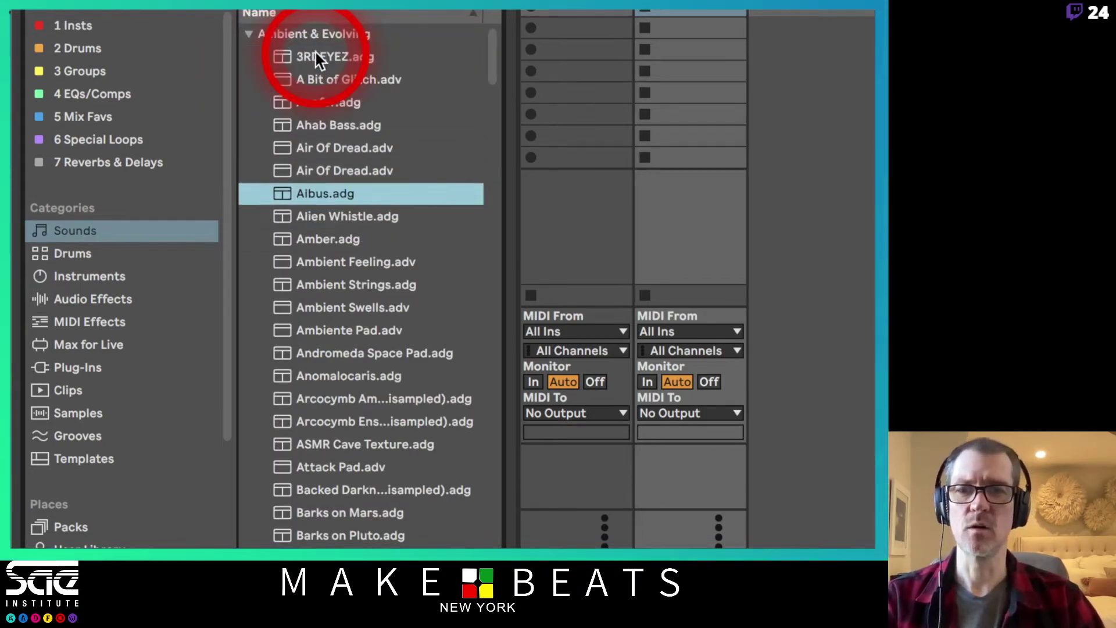
key("Up")
key("Up")
key("Up")
key("Up")
key("Up")
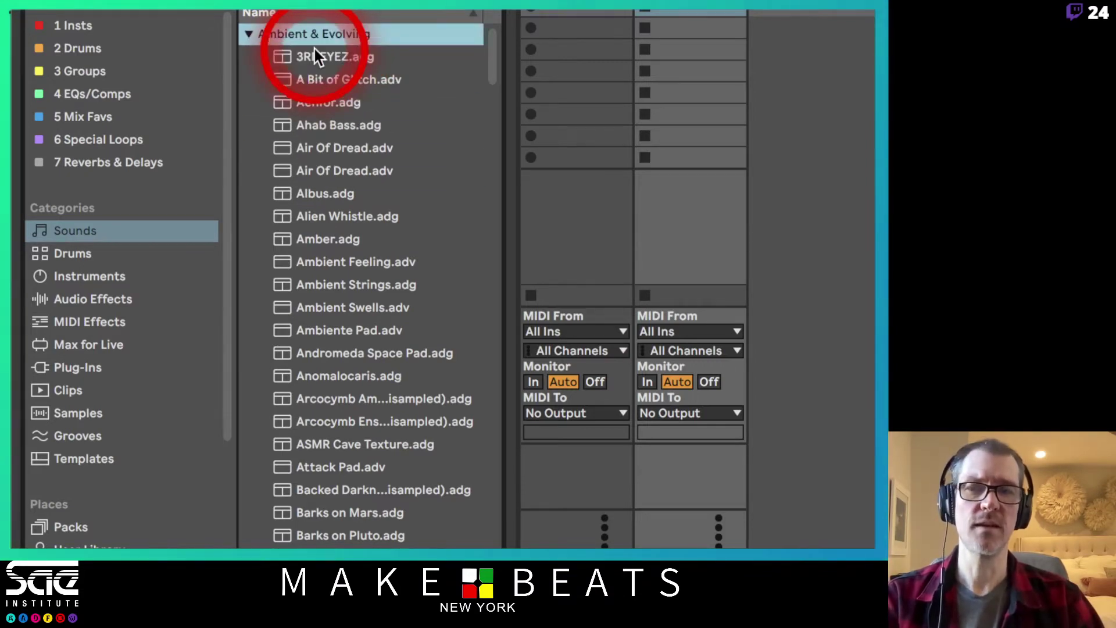
key("Left")
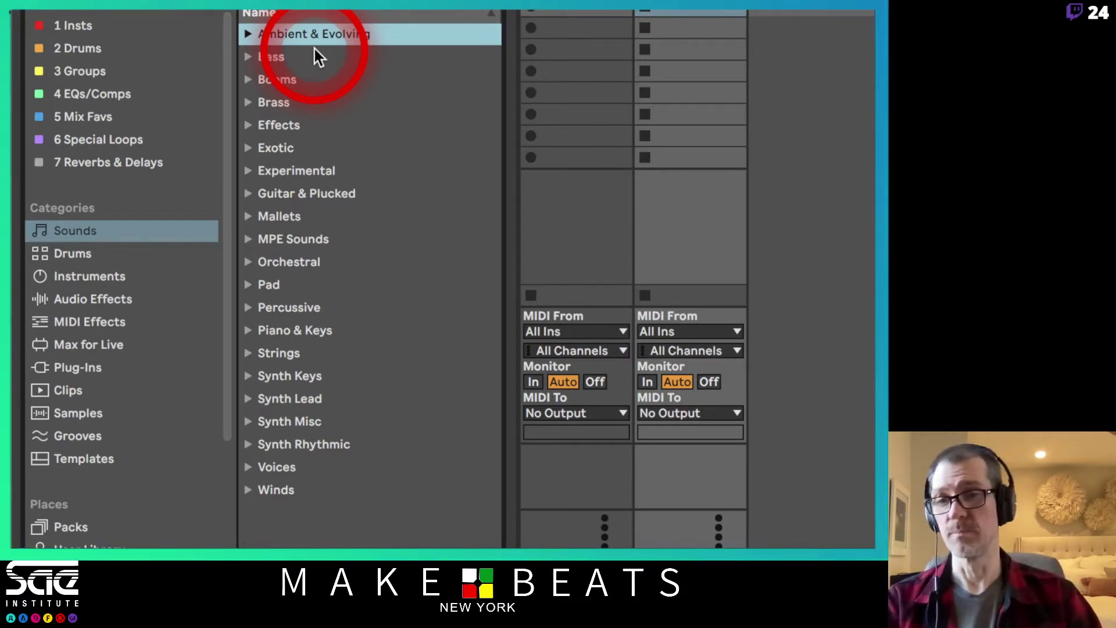
Return to Analog in the Instruments category and expand its Mallets folder to view the presets
left_click(165, 270)
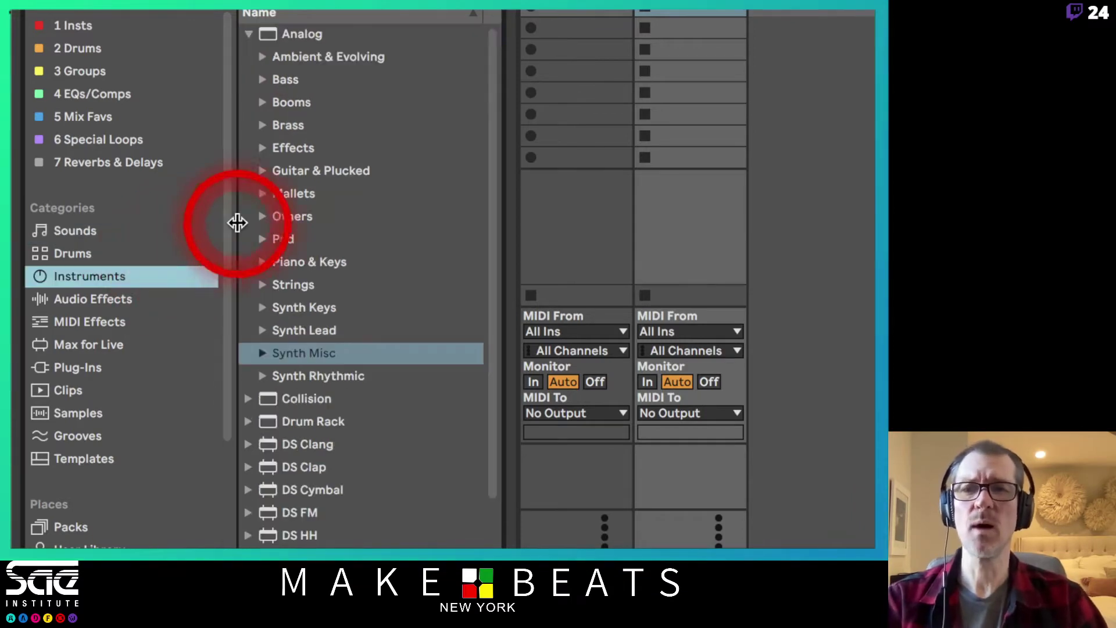
left_click(281, 33)
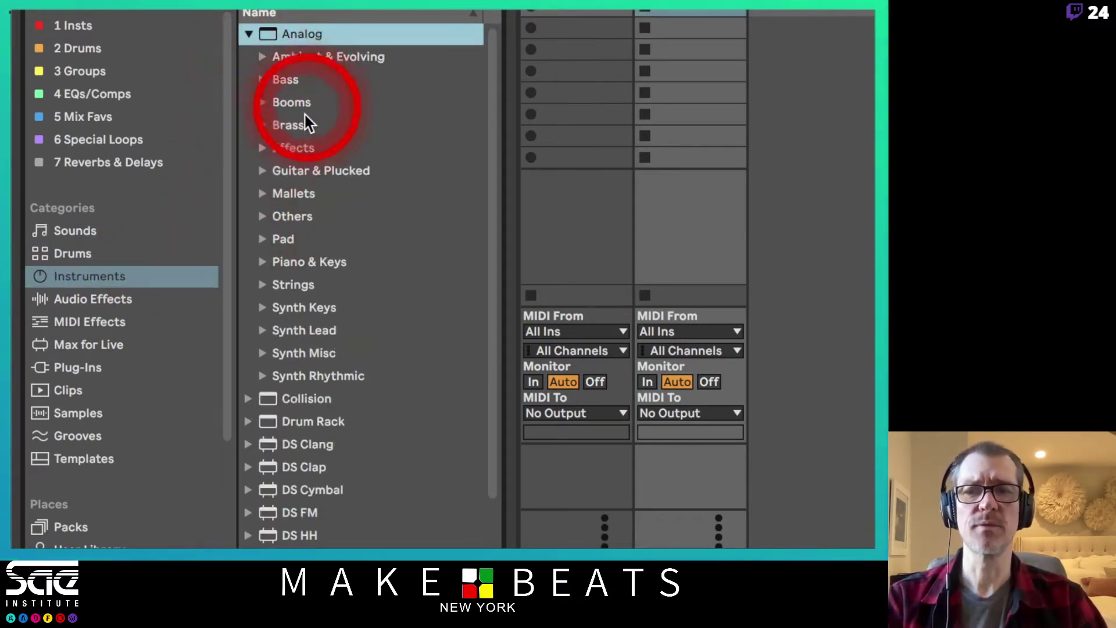
left_click(268, 195)
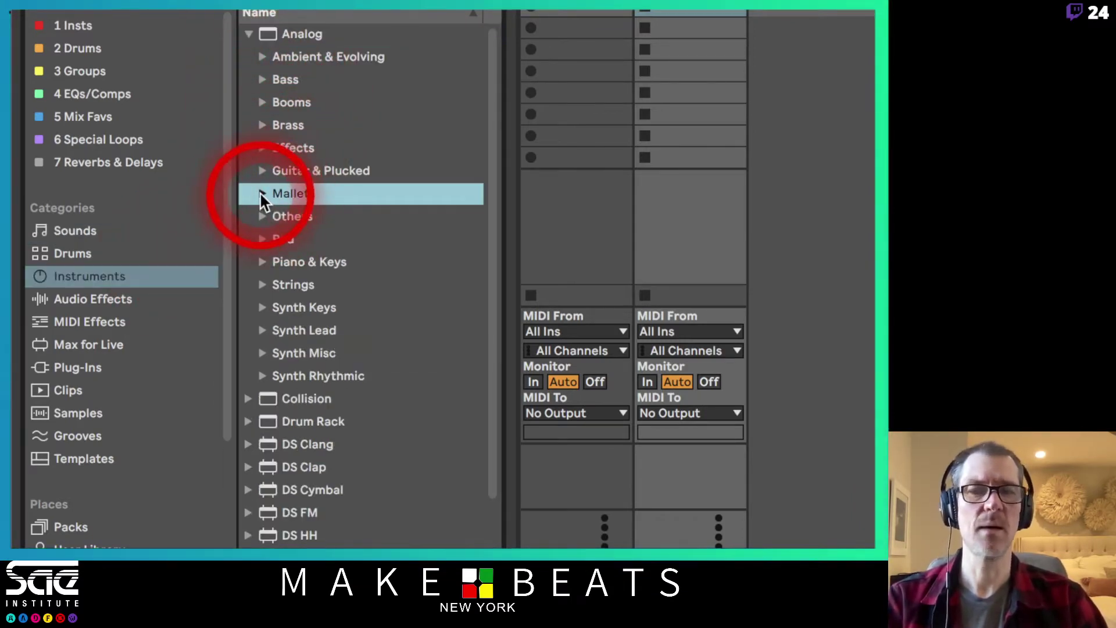
left_click(262, 194)
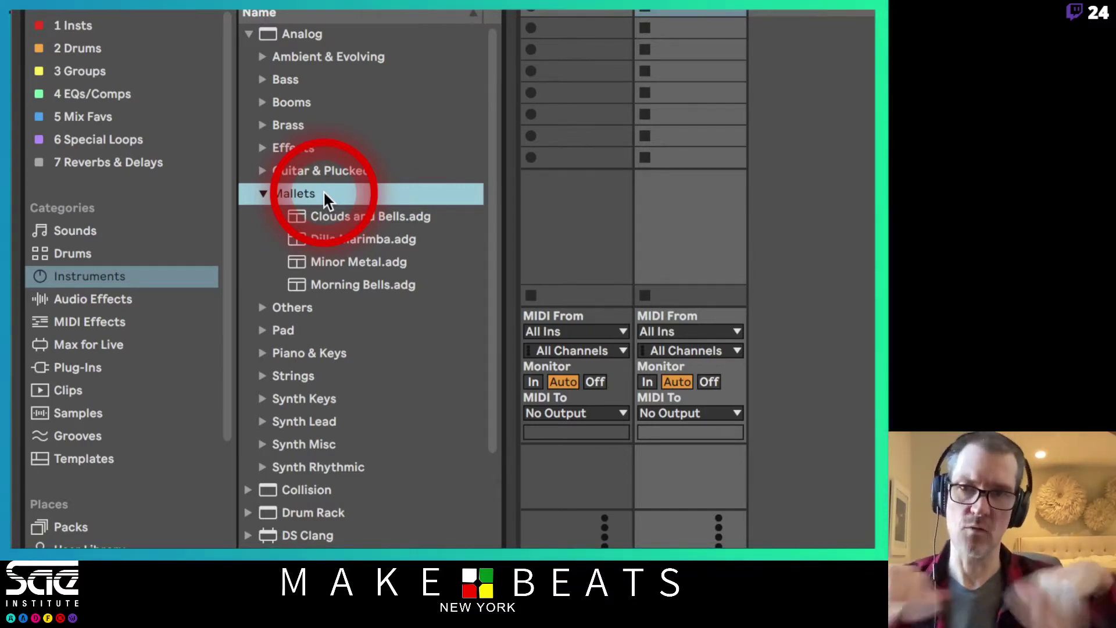
Show the Drums category, look at the drum types inside Drum Hits, and collapse that folder
left_click(139, 253)
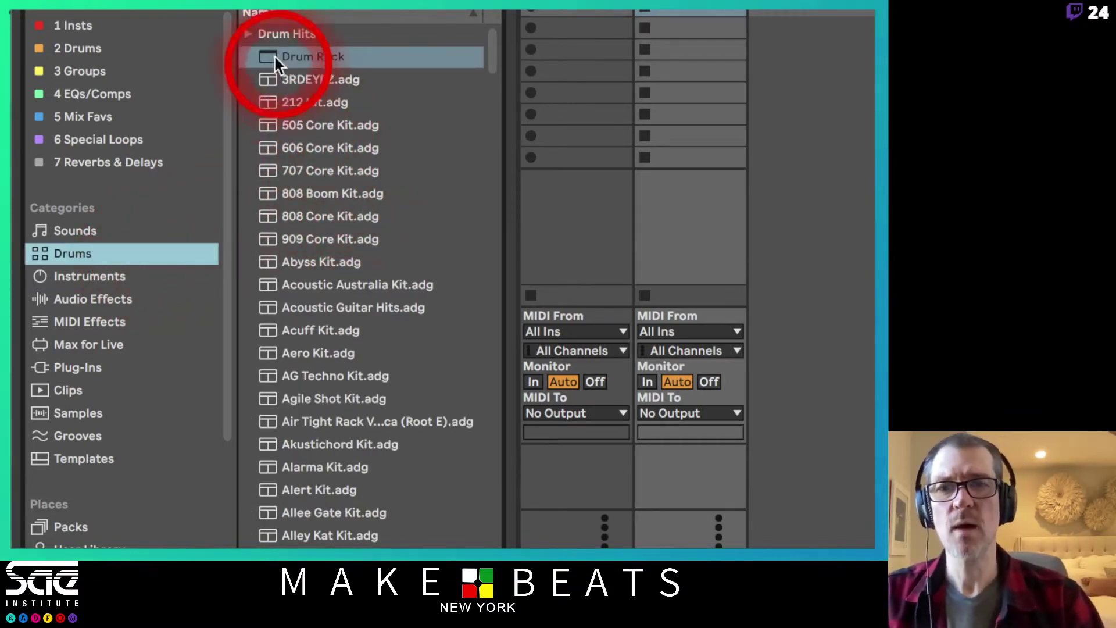
left_click(245, 34)
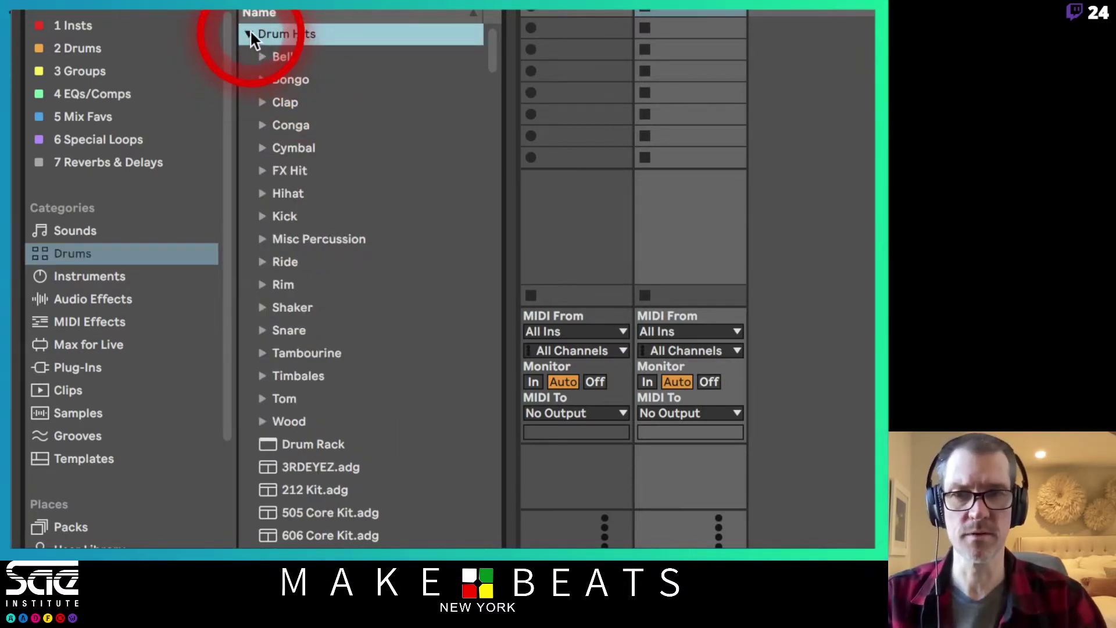
left_click(248, 34)
Preview the drum kit presets one by one from 3RDEYEZ.adg through 909 Core Kit.adg
left_click(286, 77)
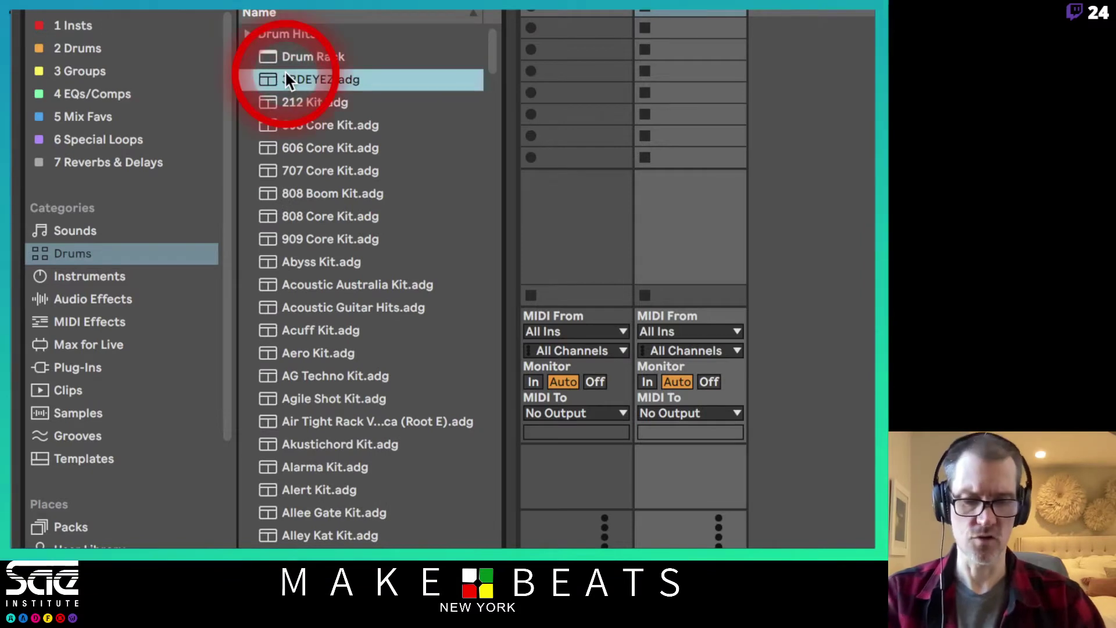
key("Down")
key("Down")
key("Down")
key("Down")
key("Down")
key("Down")
key("Down")
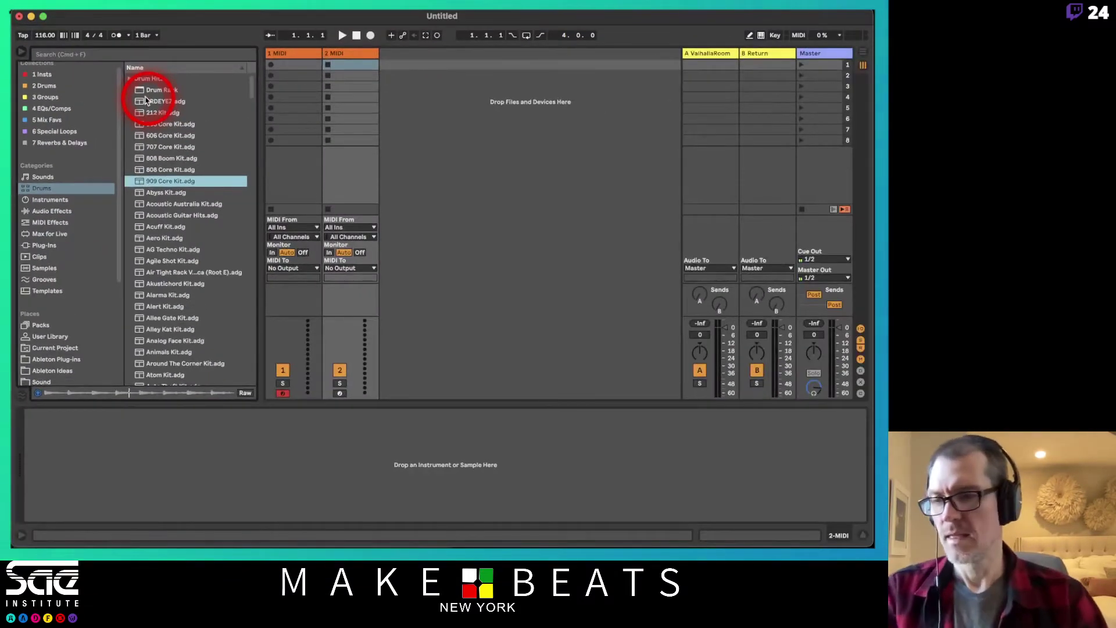
Preview the next drum kit presets one by one, from Abyss Kit.adg through Acuff Kit.adg
key("super+Tab")
key("super+Tab")
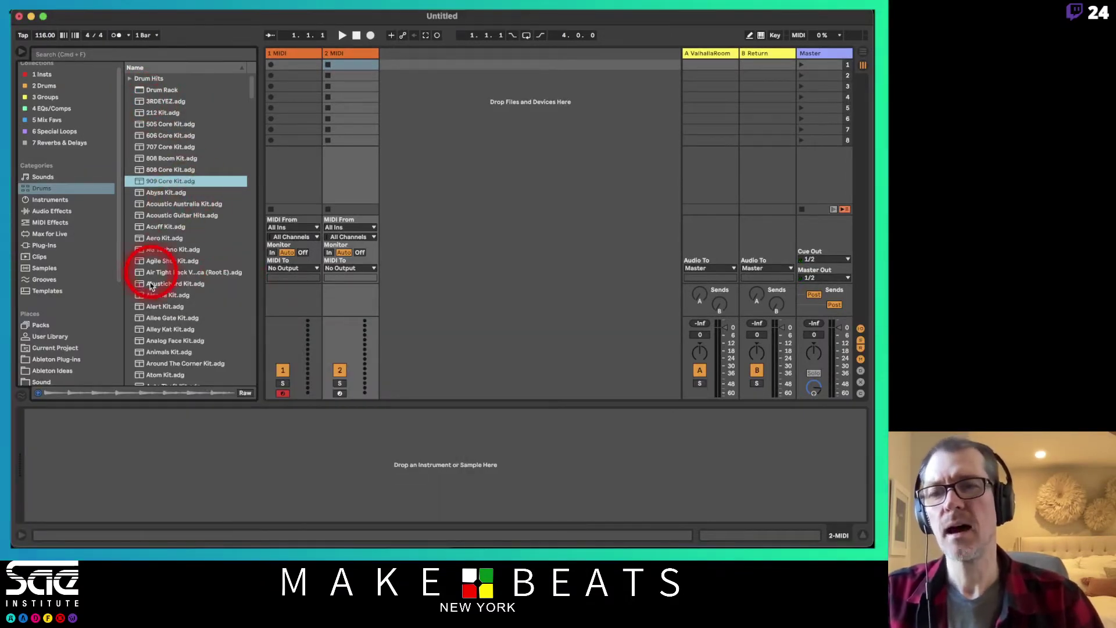
key("Down")
key("Down")
key("Down")
key("Down")
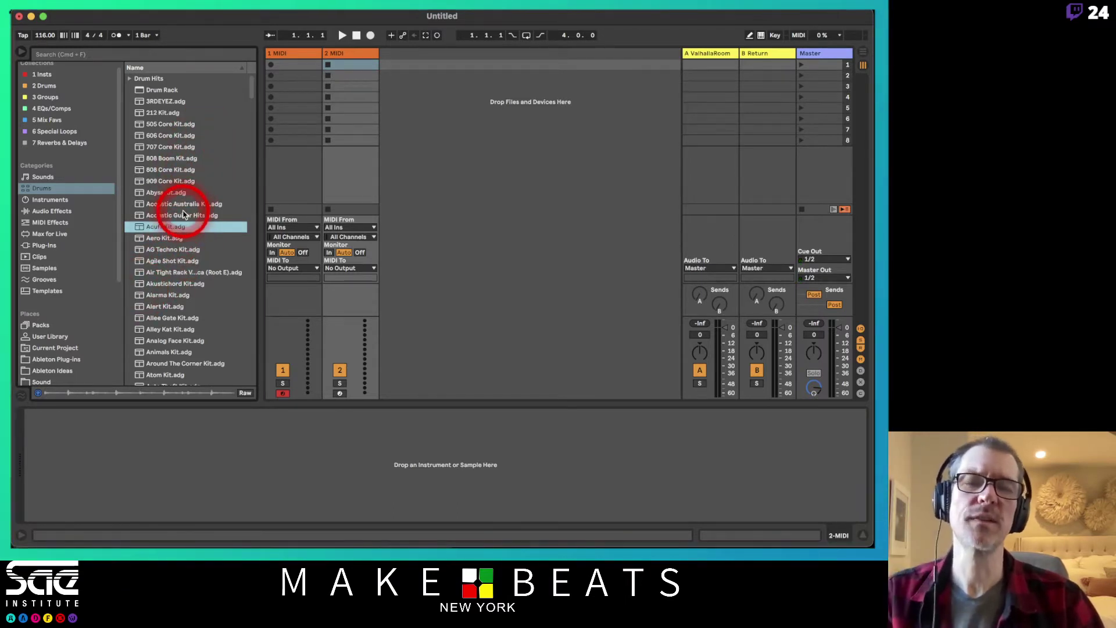
Return to the Instruments category and preview Analog's Mallets presets, from Clouds and Bells.adg through Morning Bells.adg
left_click(47, 199)
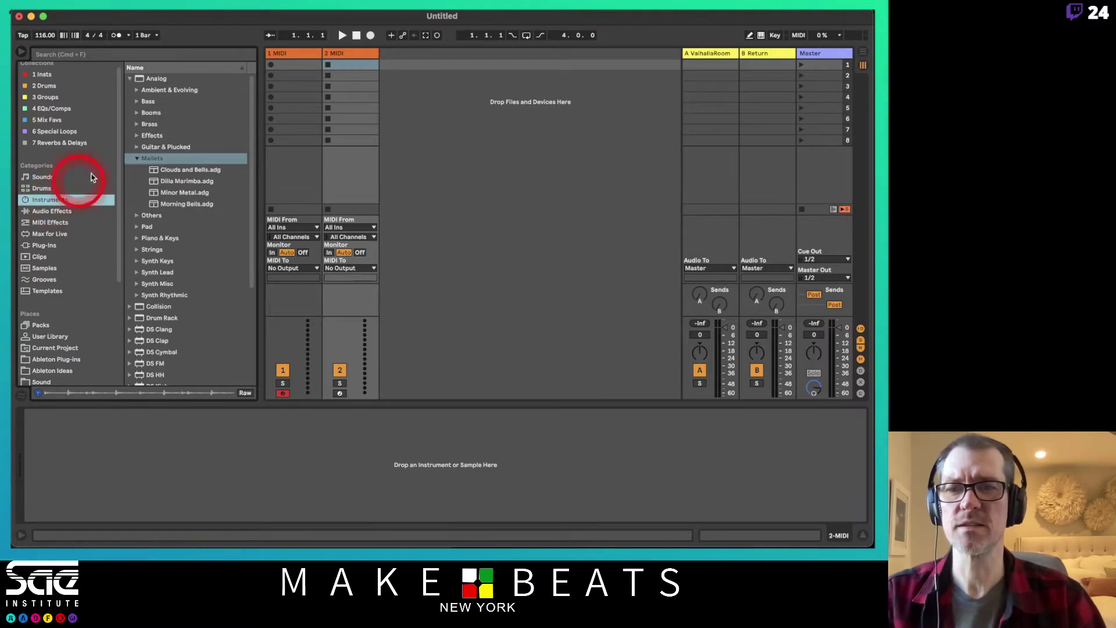
left_click(187, 170)
left_click(187, 181)
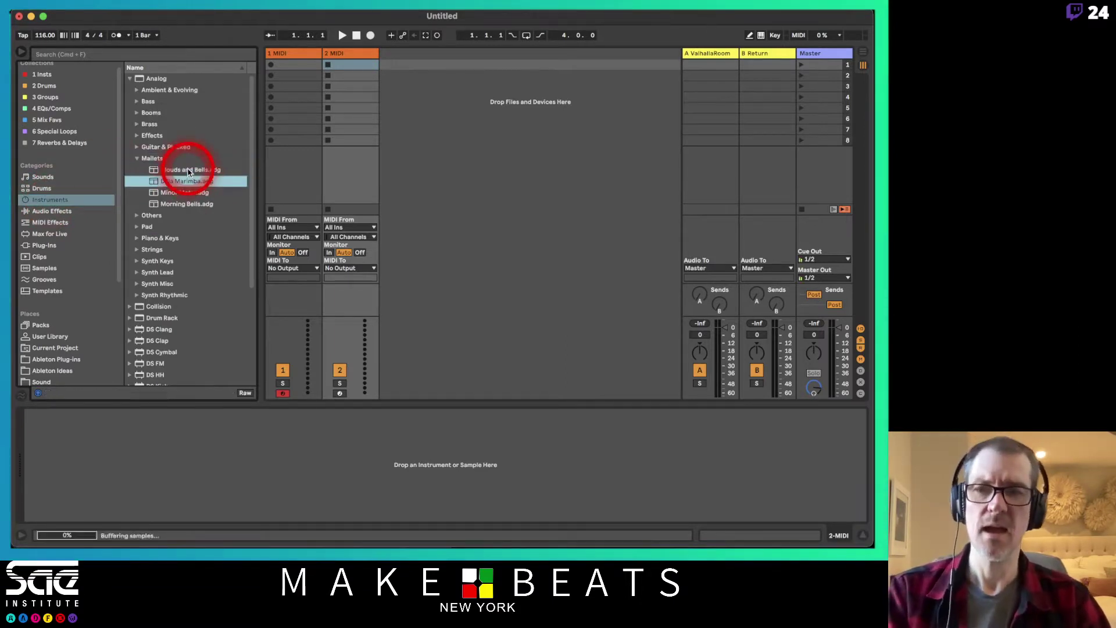
key("Down")
key("Down")
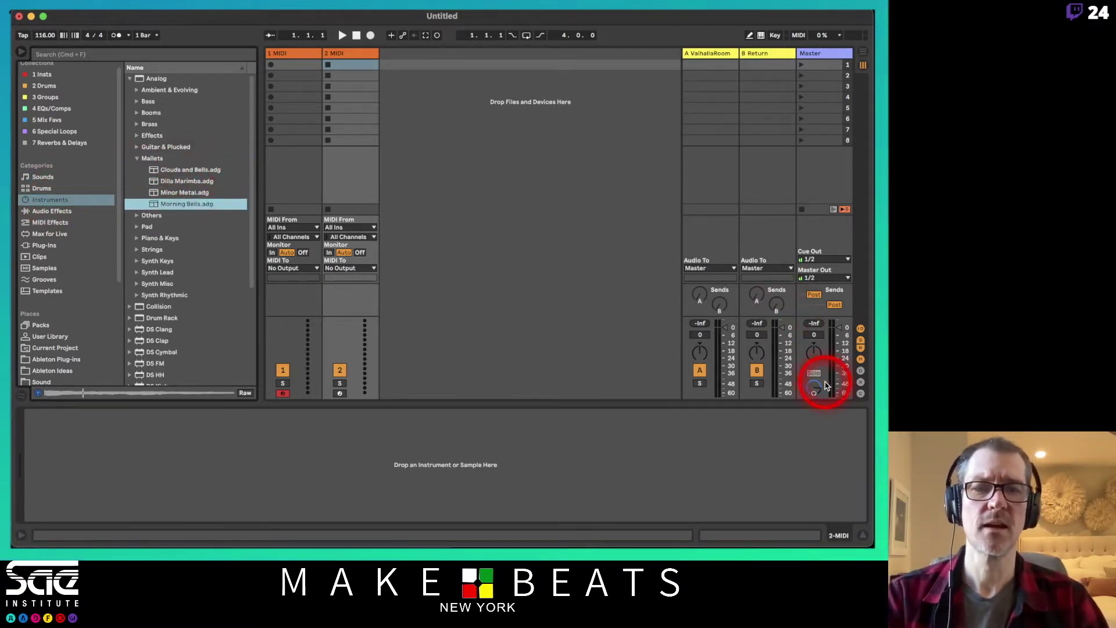
Lower the cue volume on the Master track and collapse the Mallets folder
left_click_drag(817, 386, 817, 392)
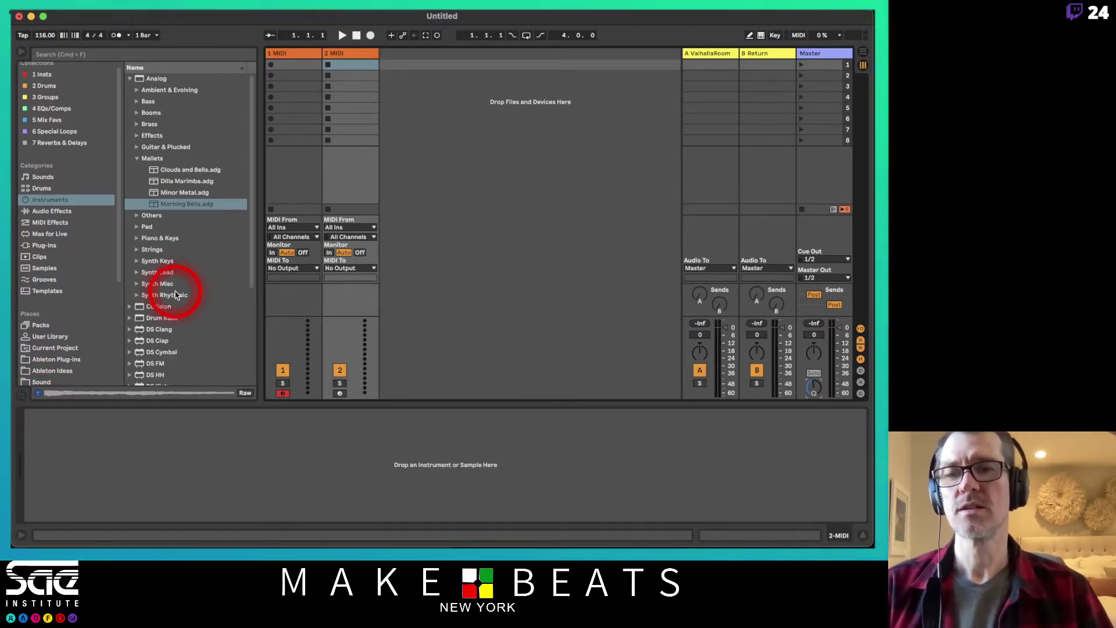
left_click(137, 158)
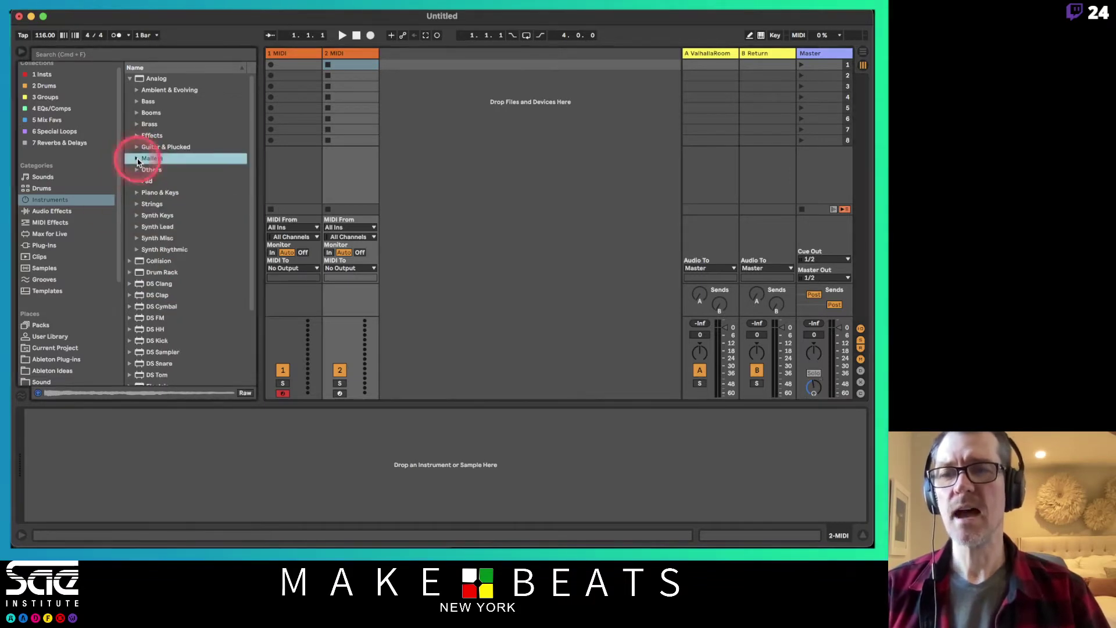
Show the Plug-Ins category, expand the VST folder, and look through its full list of plug-ins
left_click(72, 250)
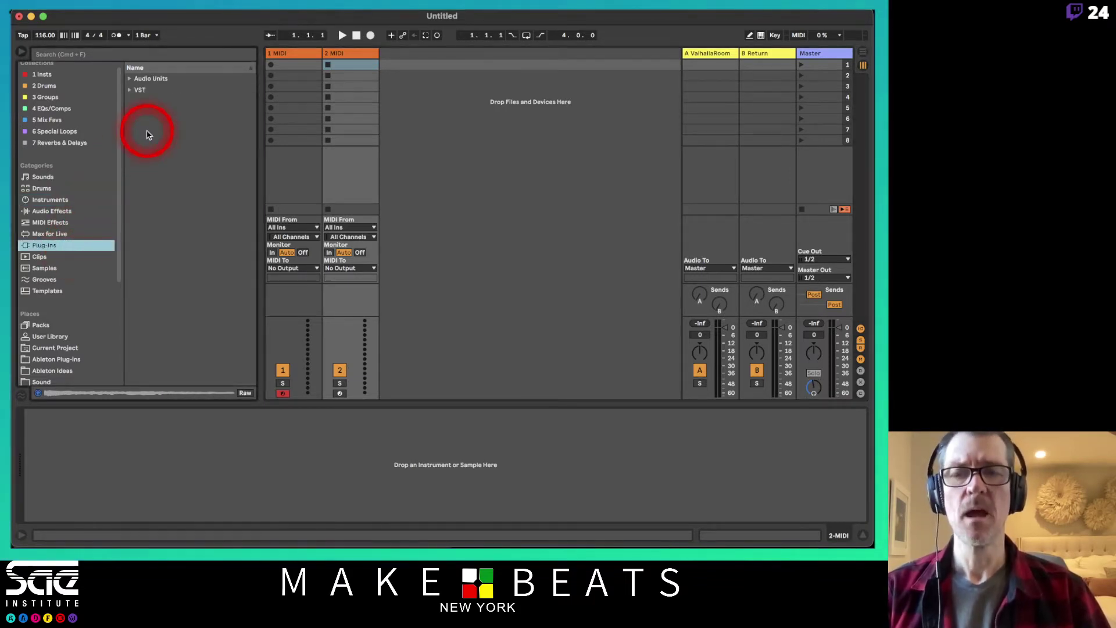
left_click(133, 91)
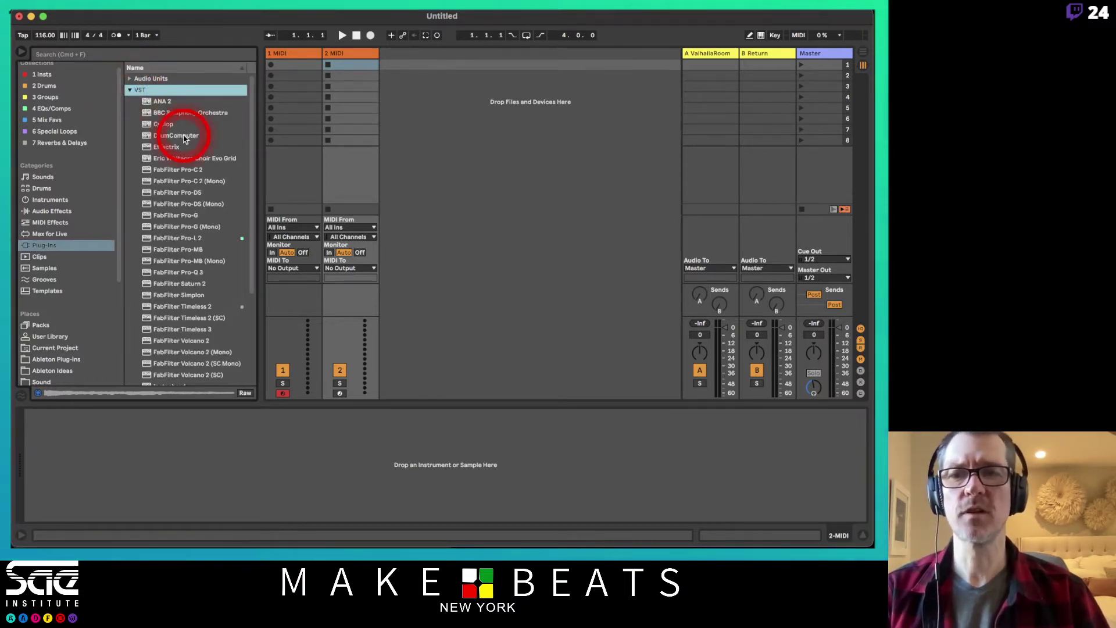
scroll(184, 138, "down", 5)
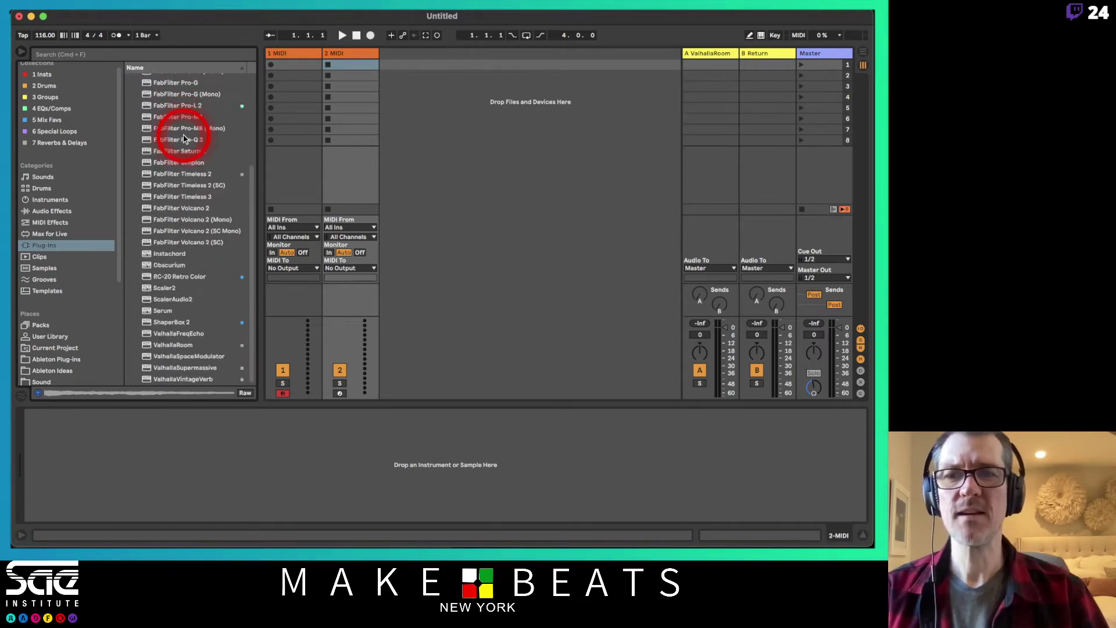
scroll(184, 138, "up", 5)
scroll(184, 138, "down", 5)
scroll(183, 138, "up", 5)
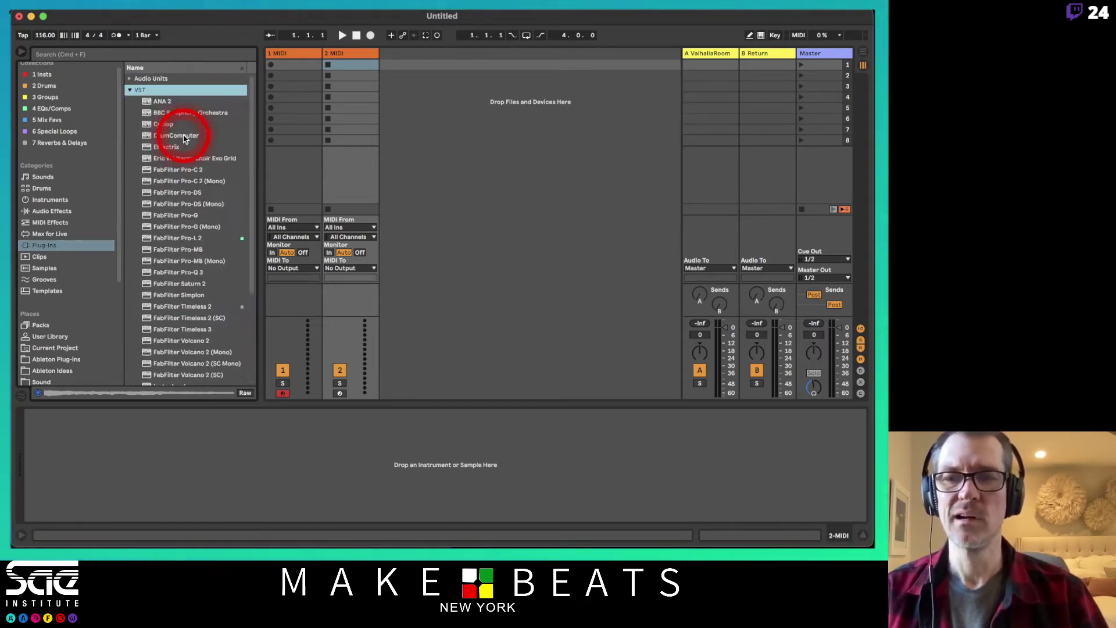
scroll(183, 138, "down", 5)
scroll(184, 139, "up", 5)
scroll(184, 138, "down", 5)
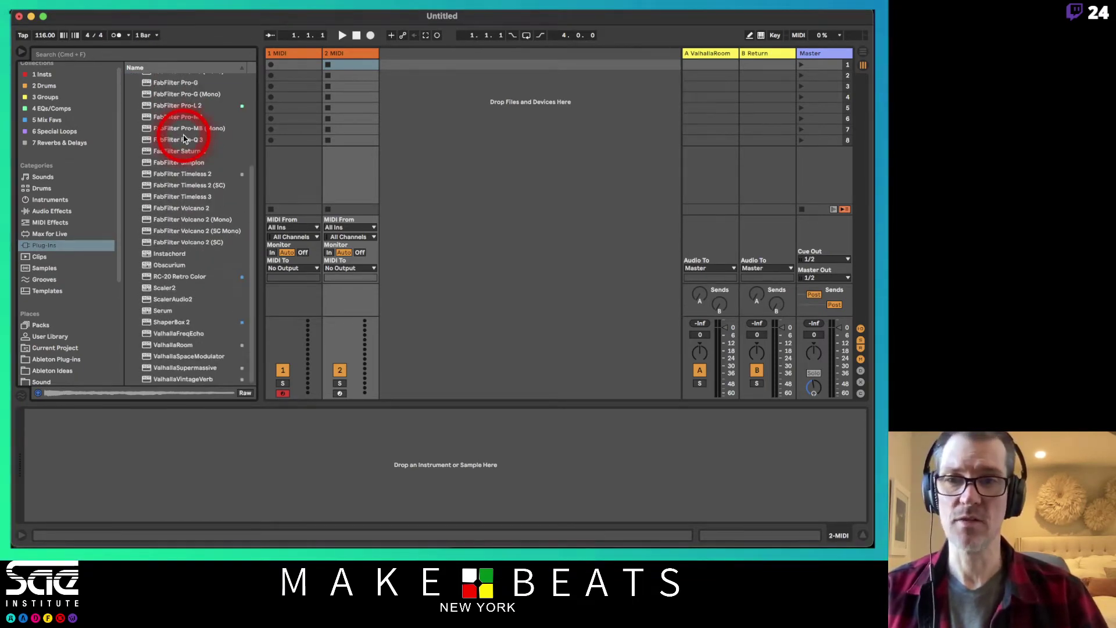
scroll(184, 138, "up", 5)
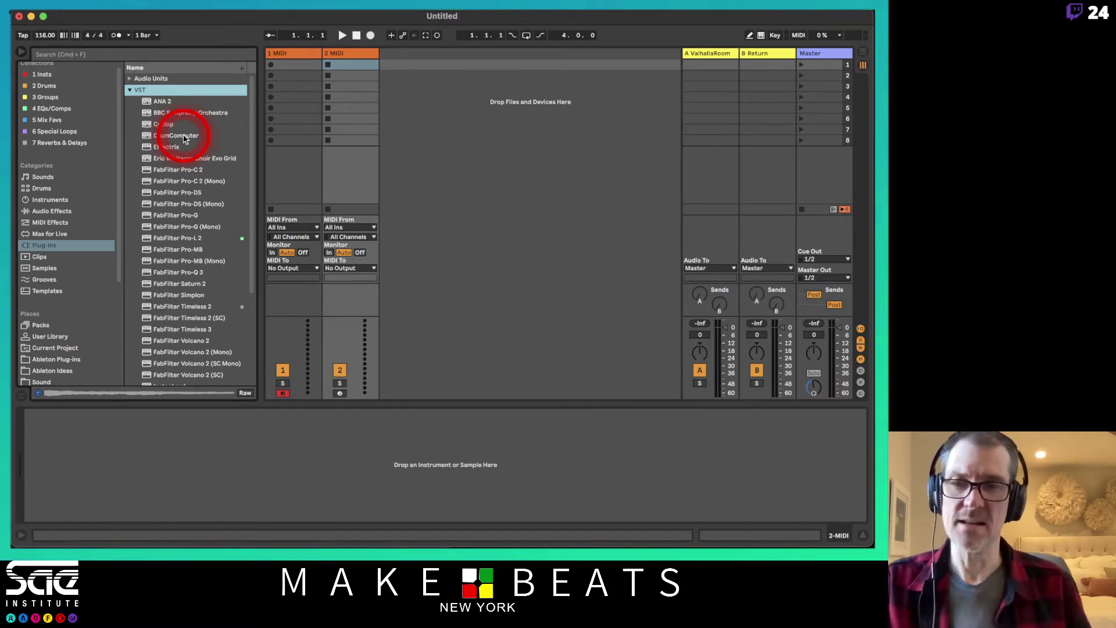
scroll(183, 138, "down", 5)
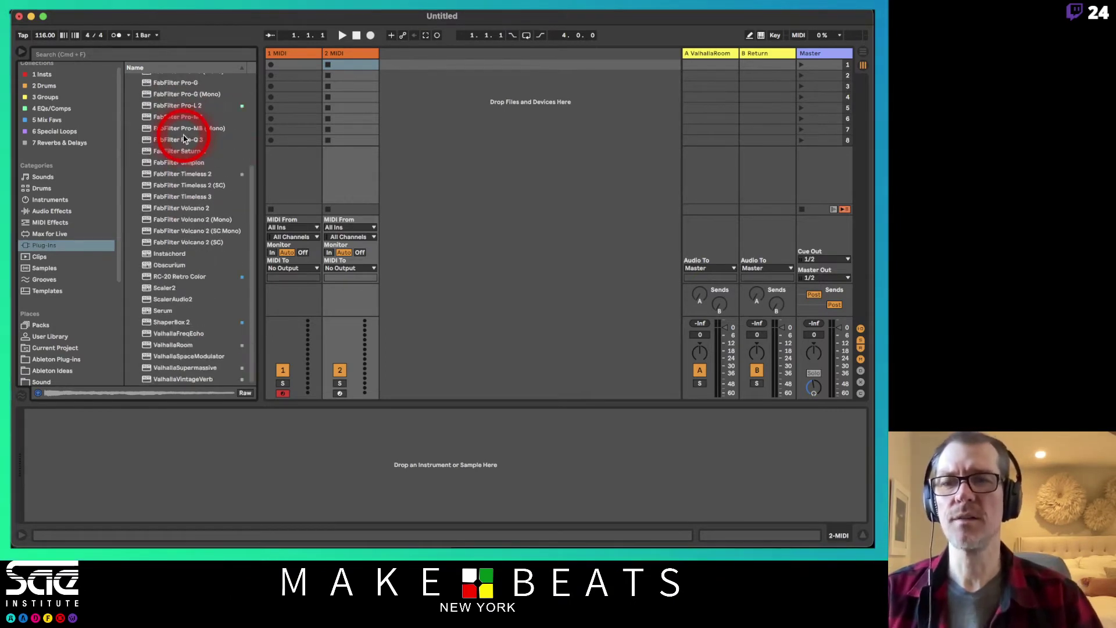
scroll(184, 139, "up", 5)
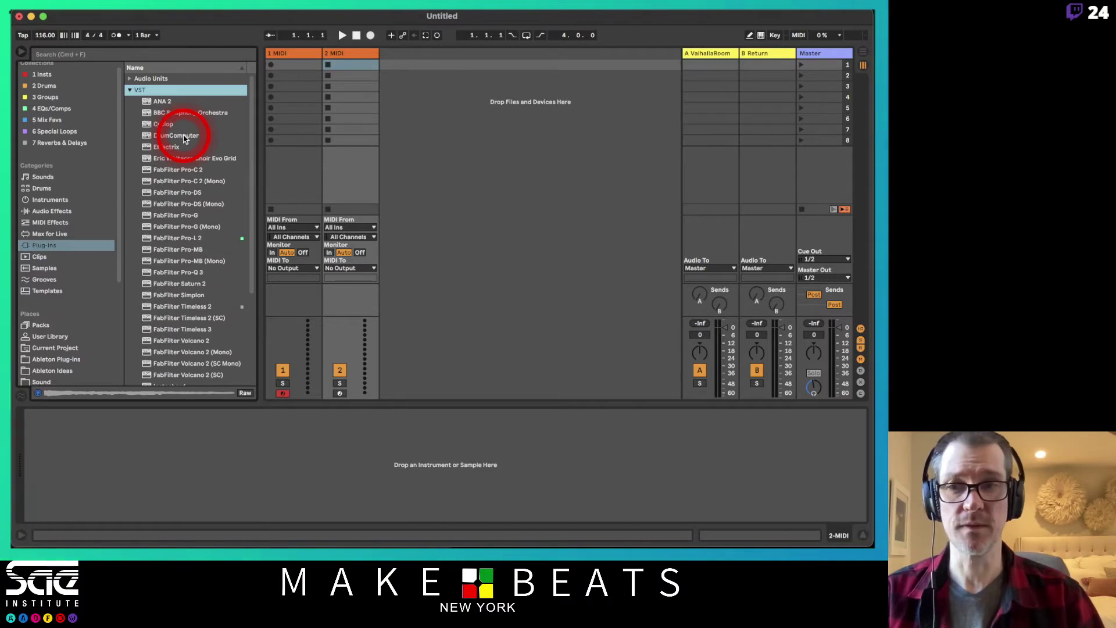
Expand the Audio Units folder, look through its list of manufacturers, and collapse it again
left_click(129, 79)
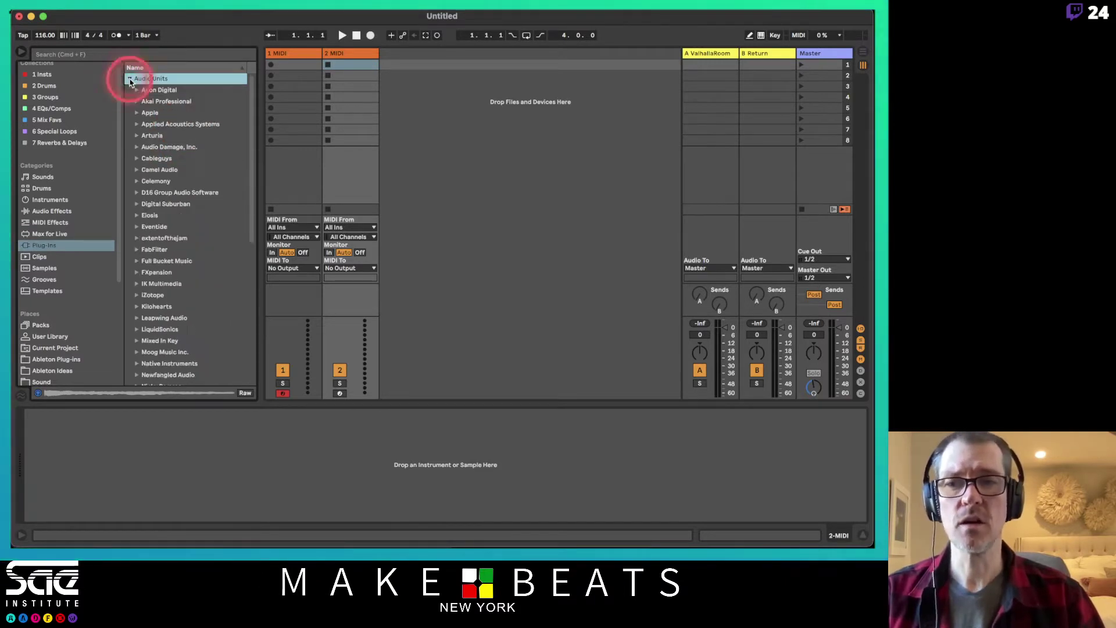
scroll(225, 136, "down", 5)
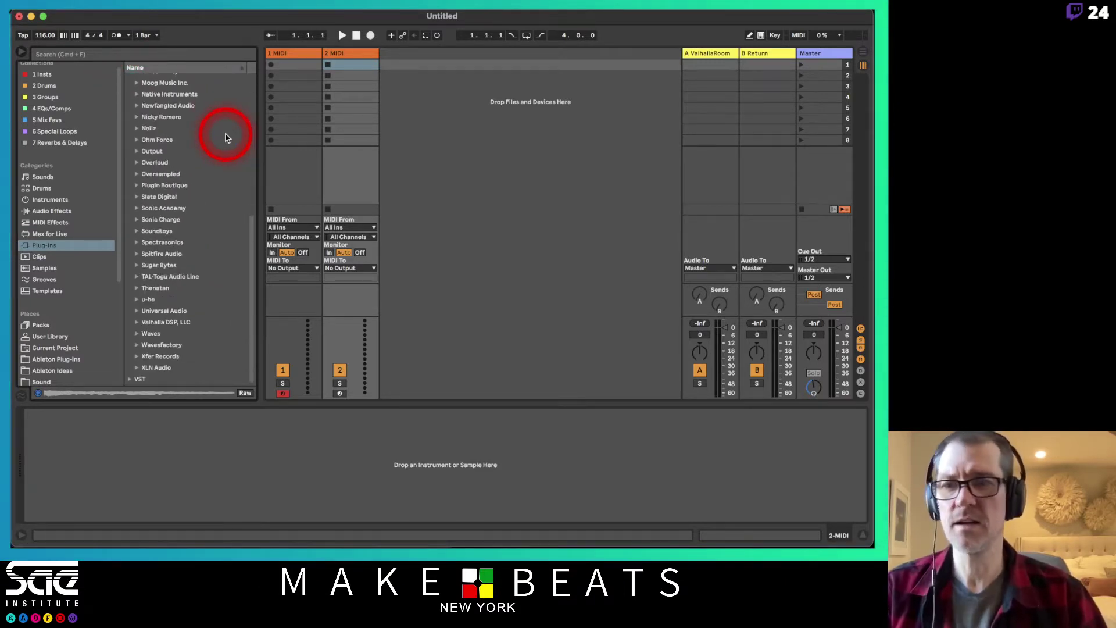
scroll(226, 137, "up", 5)
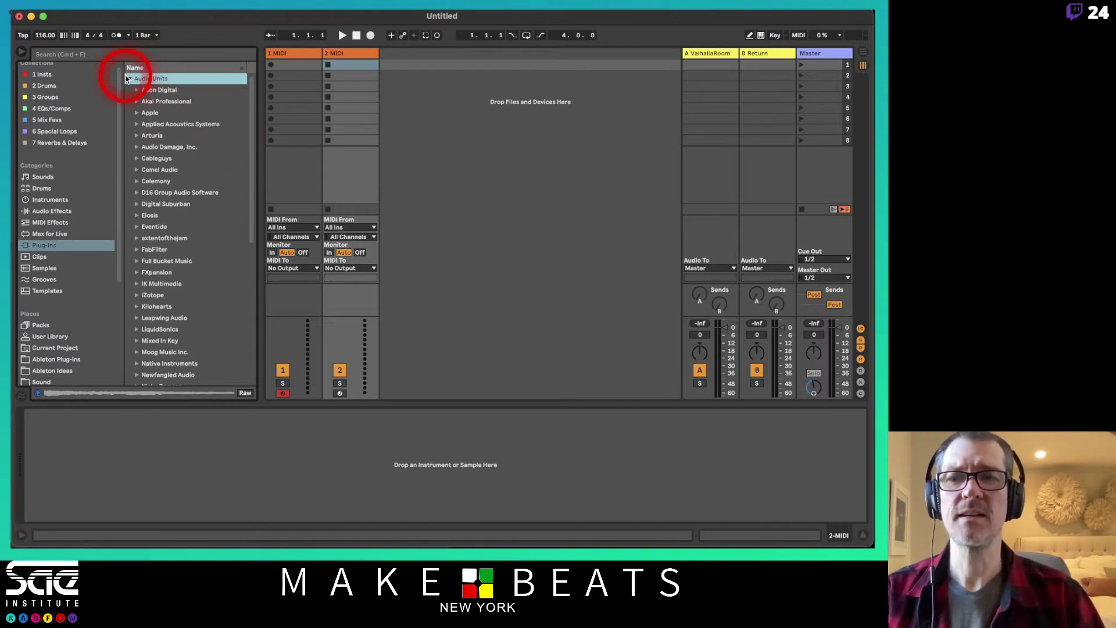
left_click(128, 79)
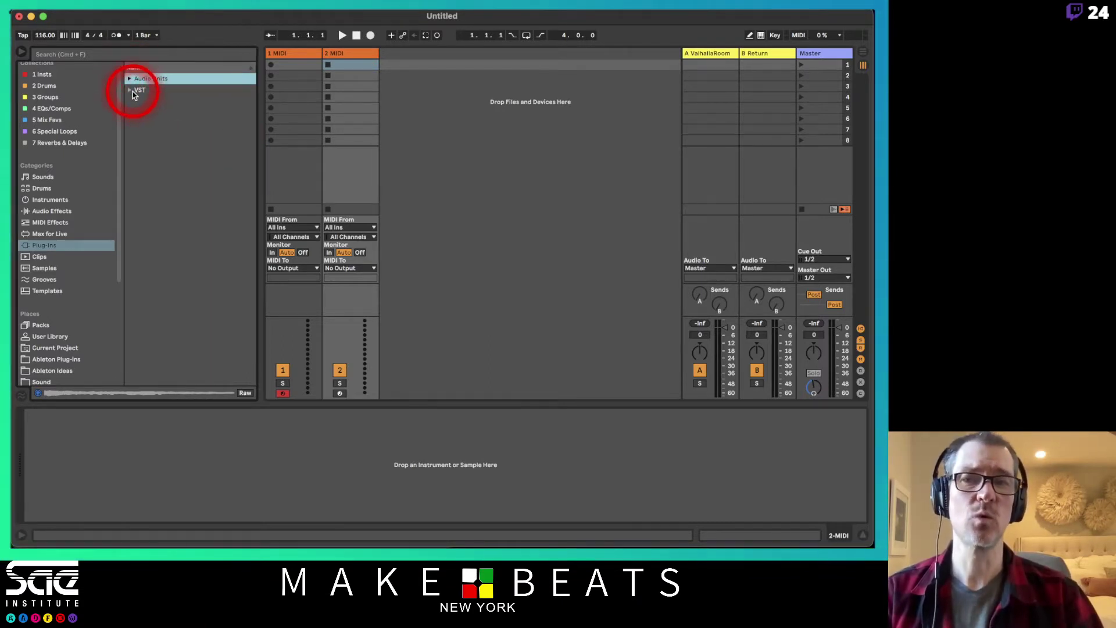
Look at the VST plug-ins again, compare them with the Audio Units manufacturers, and collapse both folders
left_click(132, 93)
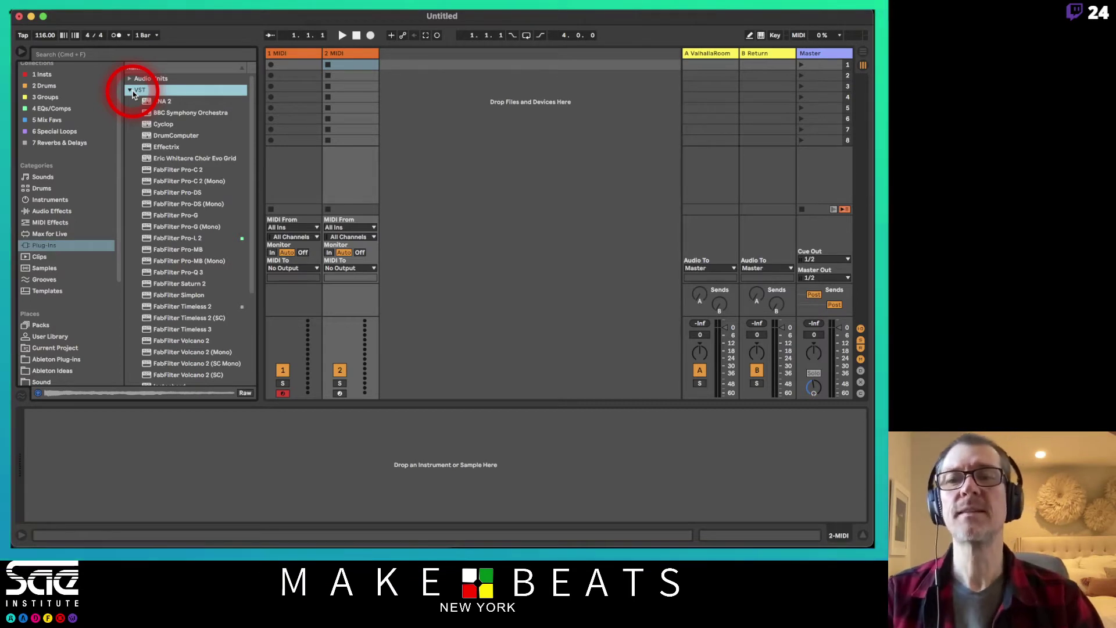
left_click(130, 90)
left_click(130, 79)
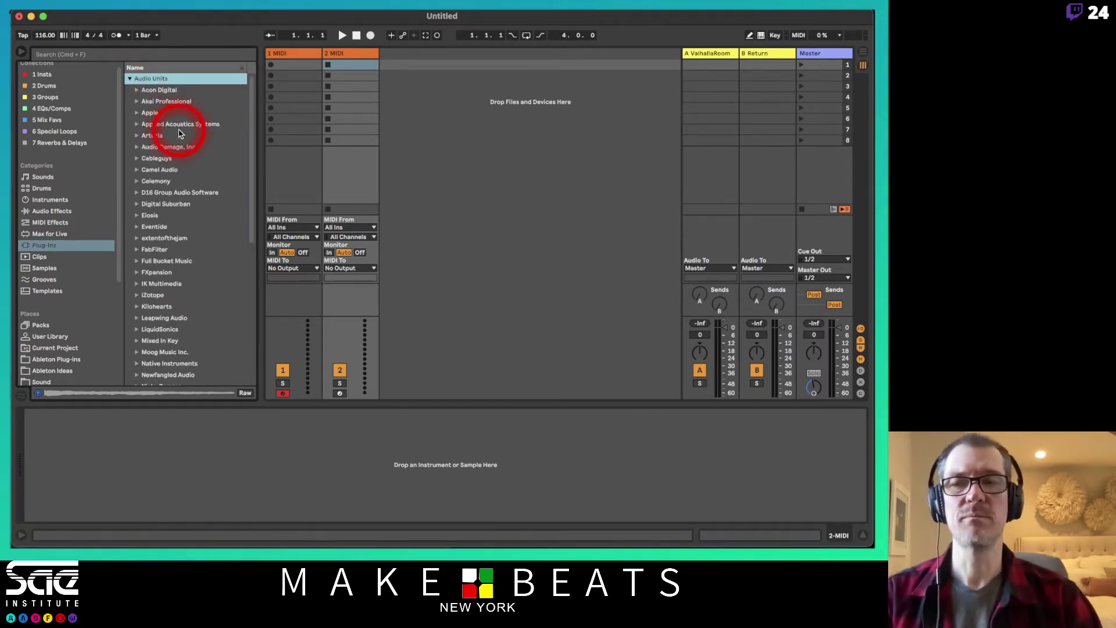
scroll(179, 133, "down", 8)
scroll(179, 134, "up", 8)
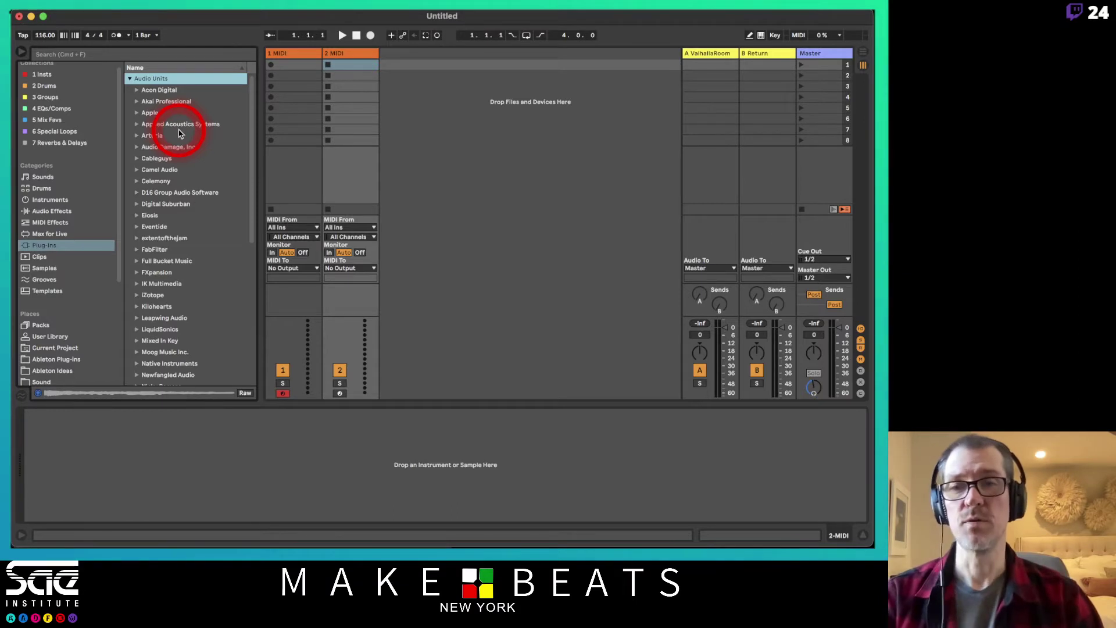
left_click(130, 79)
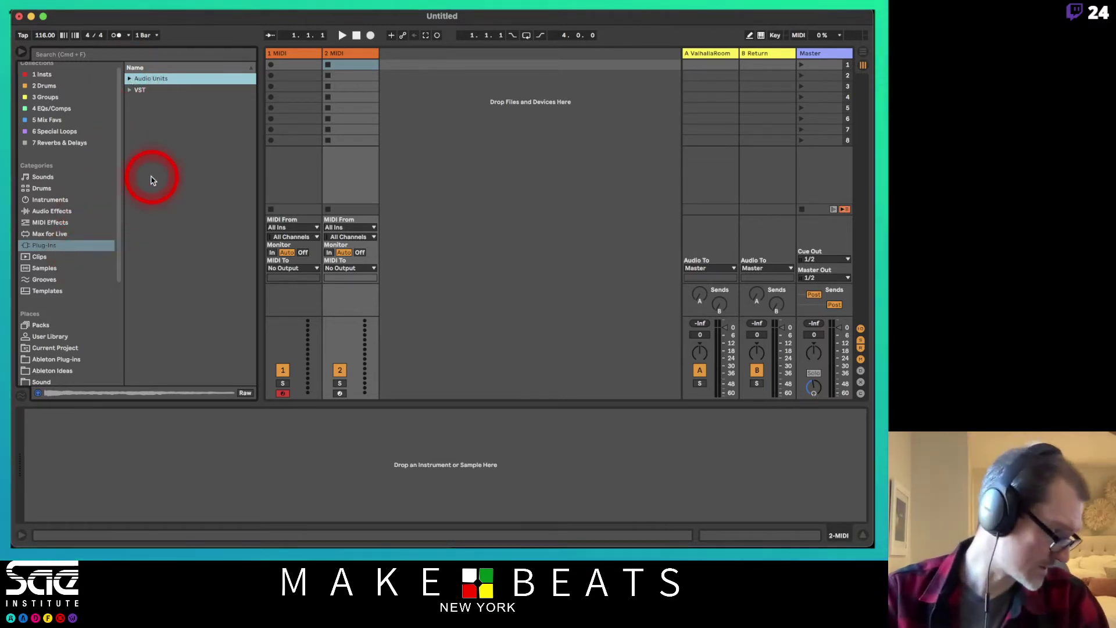
Briefly expand and collapse the Audio Units folder and the VST folder once more
left_click(129, 78)
left_click(129, 79)
left_click(129, 90)
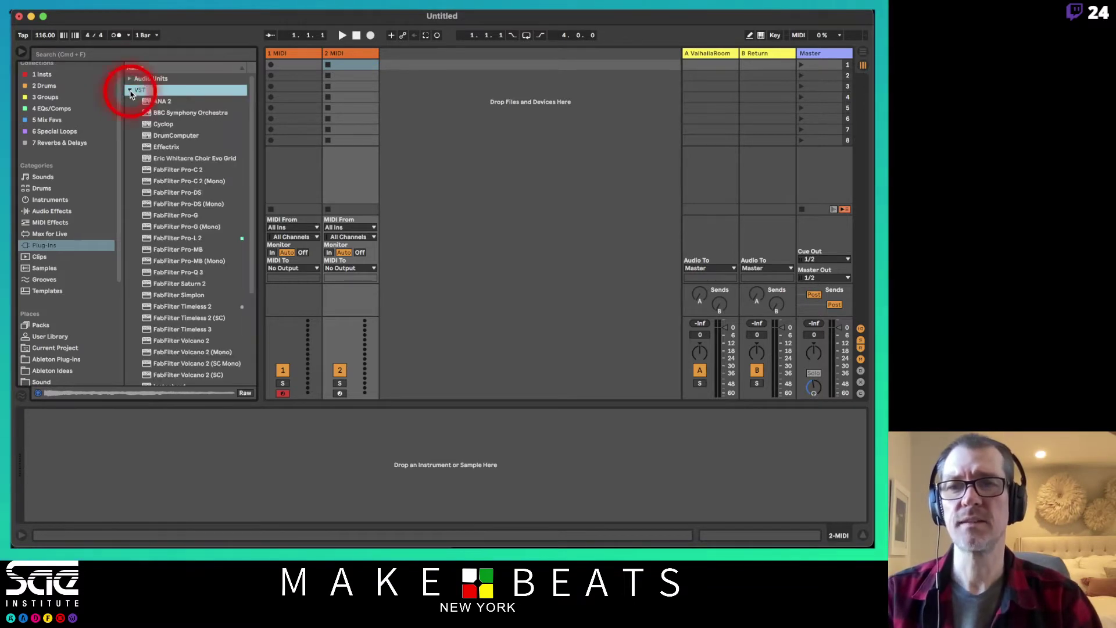
left_click(129, 90)
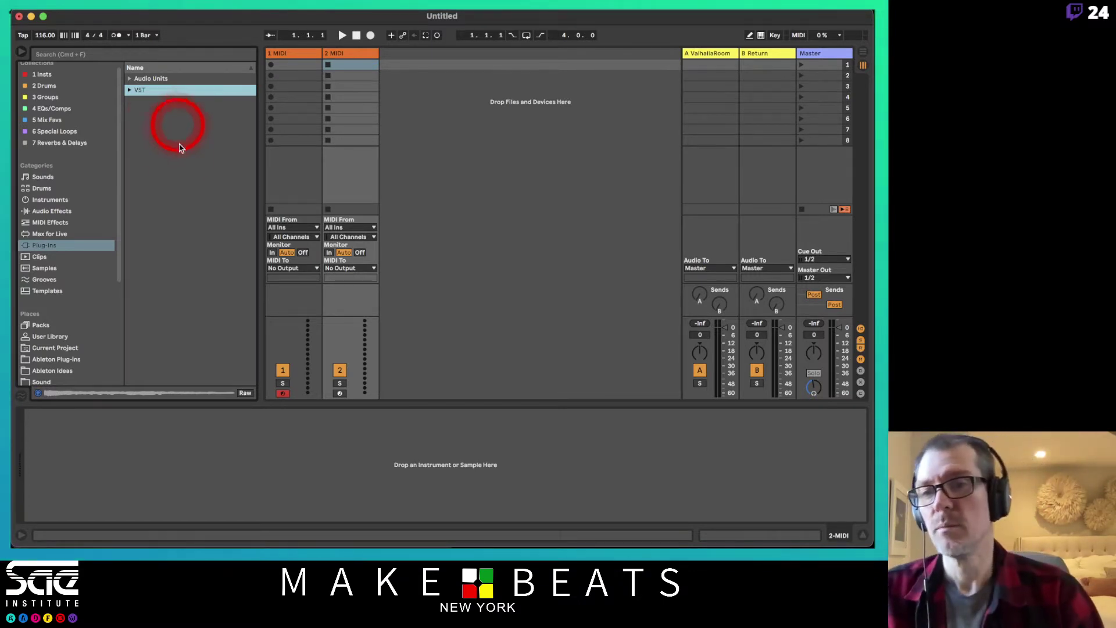
Return to the Instruments category and collapse Analog to show the full instrument list
left_click(58, 205)
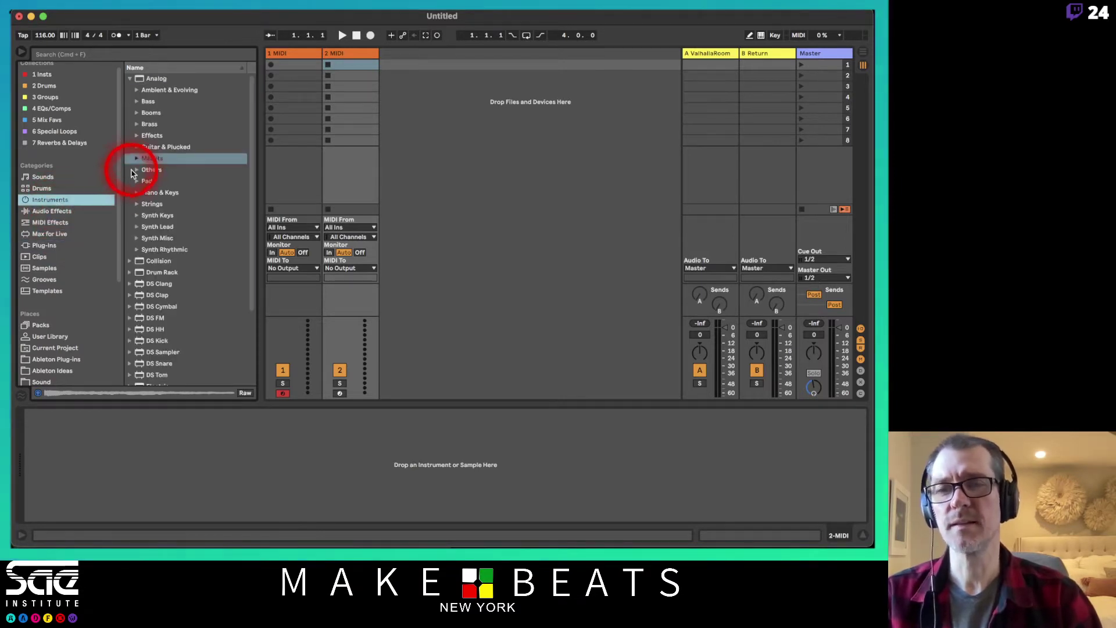
left_click(131, 79)
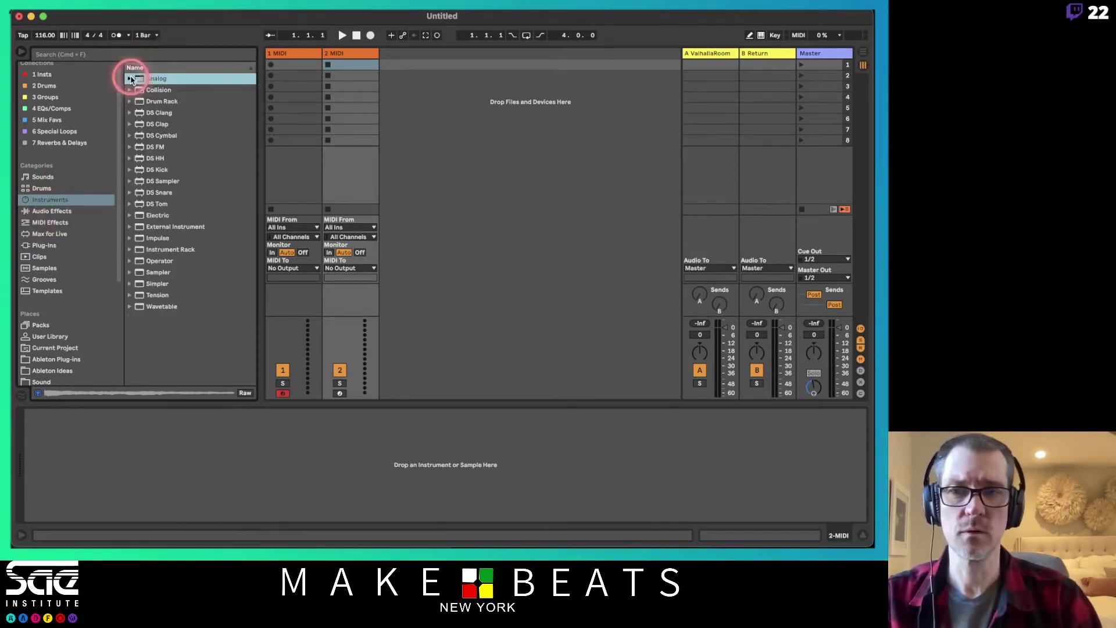
Preview 808 Boom Kit.adg and 808 Core Kit.adg in the Drums category and adjust the Master track's cue volume
left_click(81, 188)
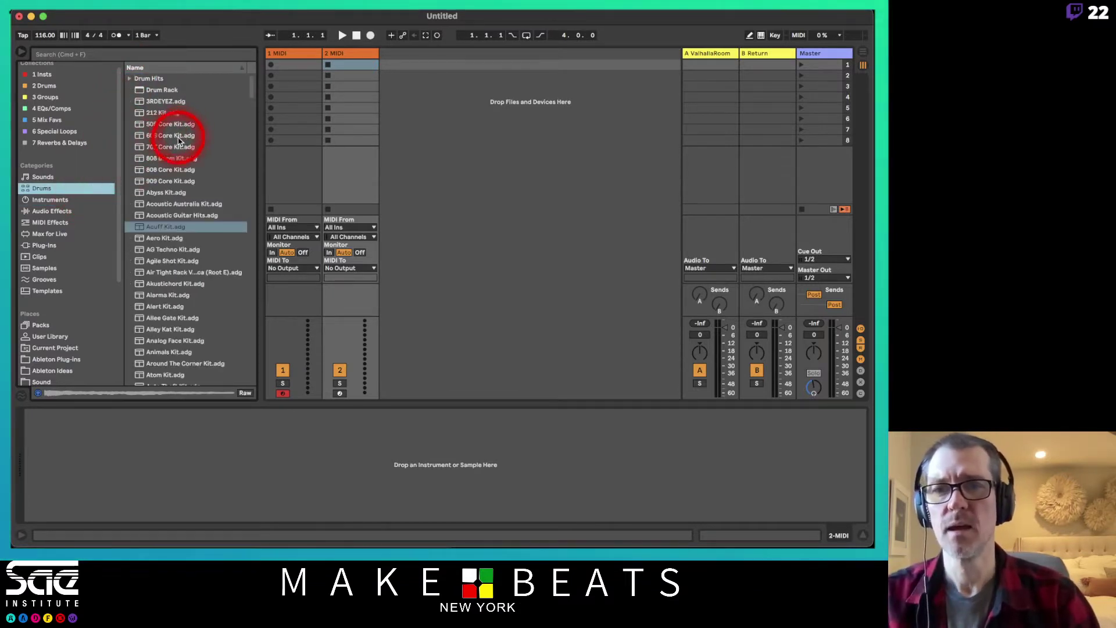
left_click(172, 158)
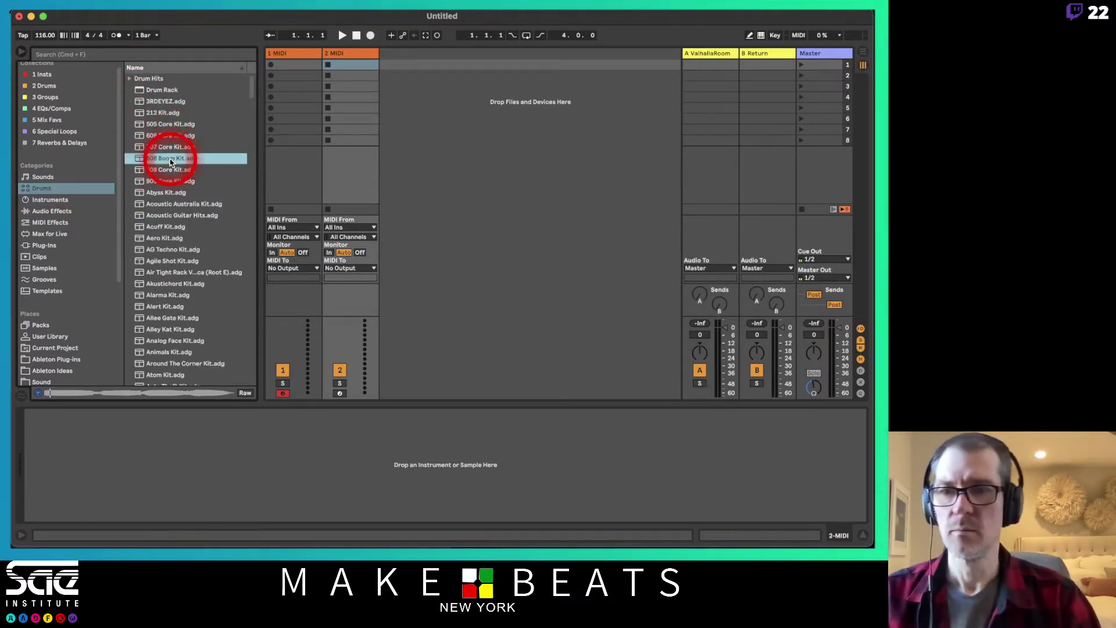
left_click(185, 171)
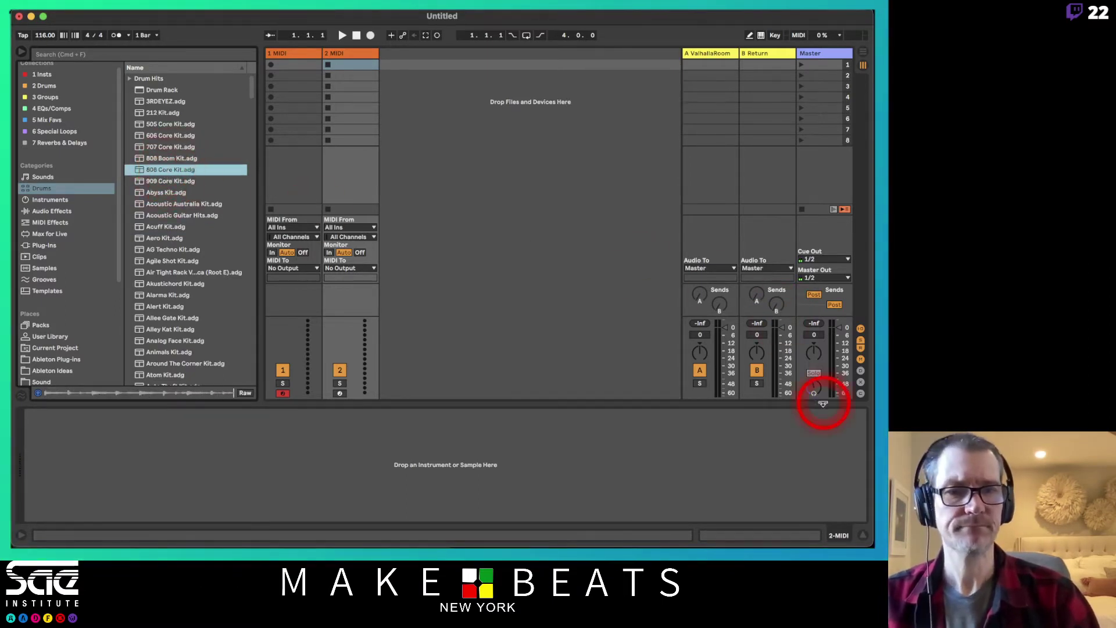
left_click(814, 385)
Load the 808 Core Kit.adg preset onto the first MIDI track
left_click(177, 170)
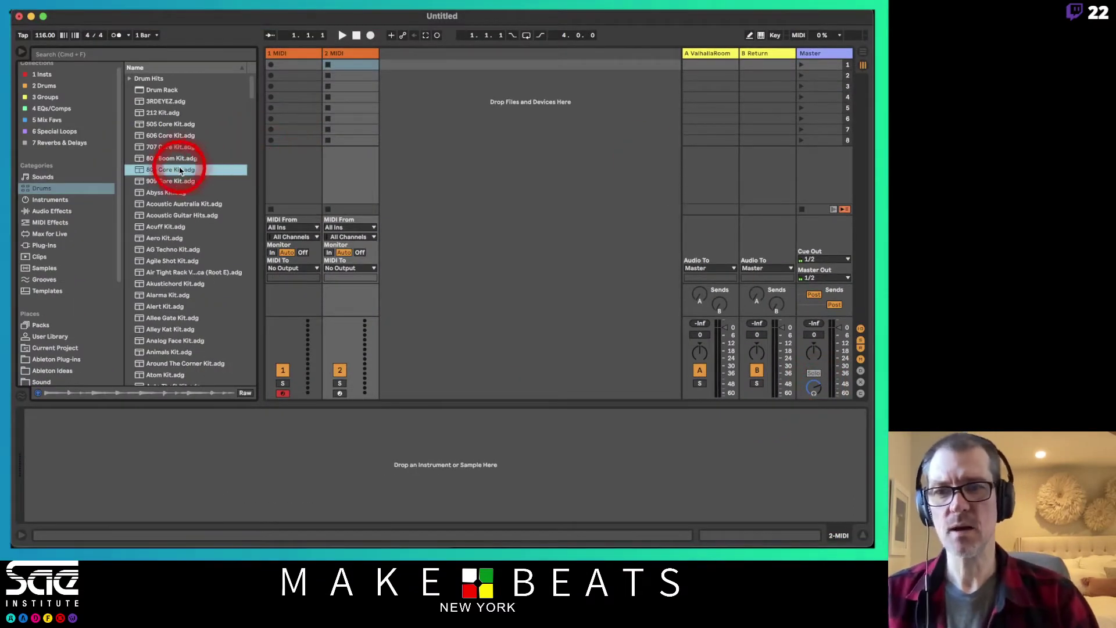
left_click_drag(179, 170, 284, 80)
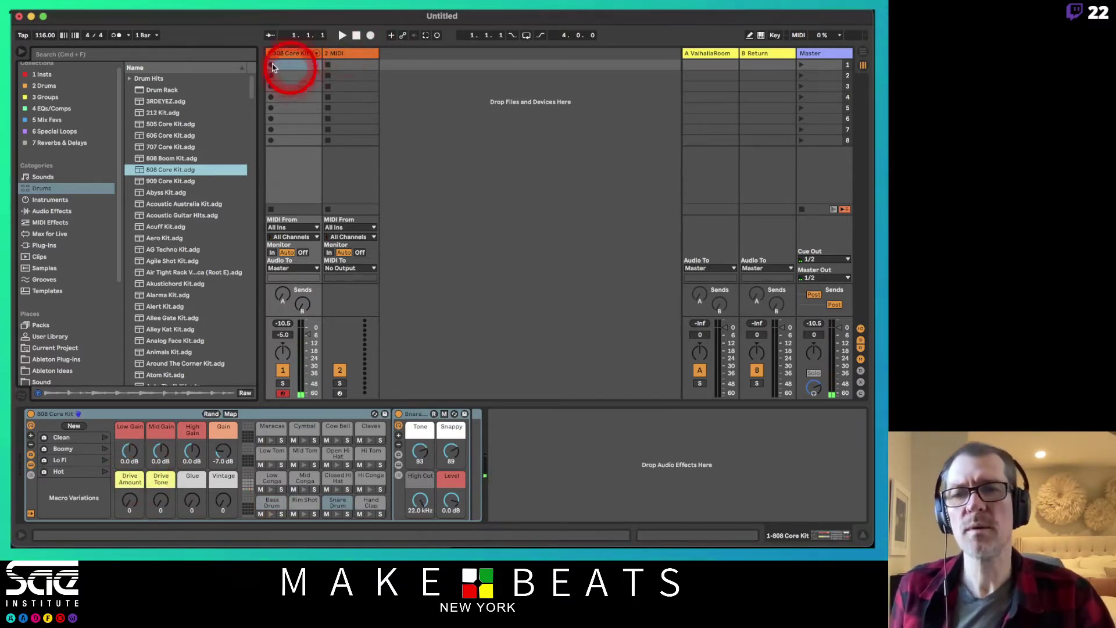
Set the tempo to 96 BPM with the metronome turned on, and play the set to hear the click
left_click(118, 39)
left_click(45, 36)
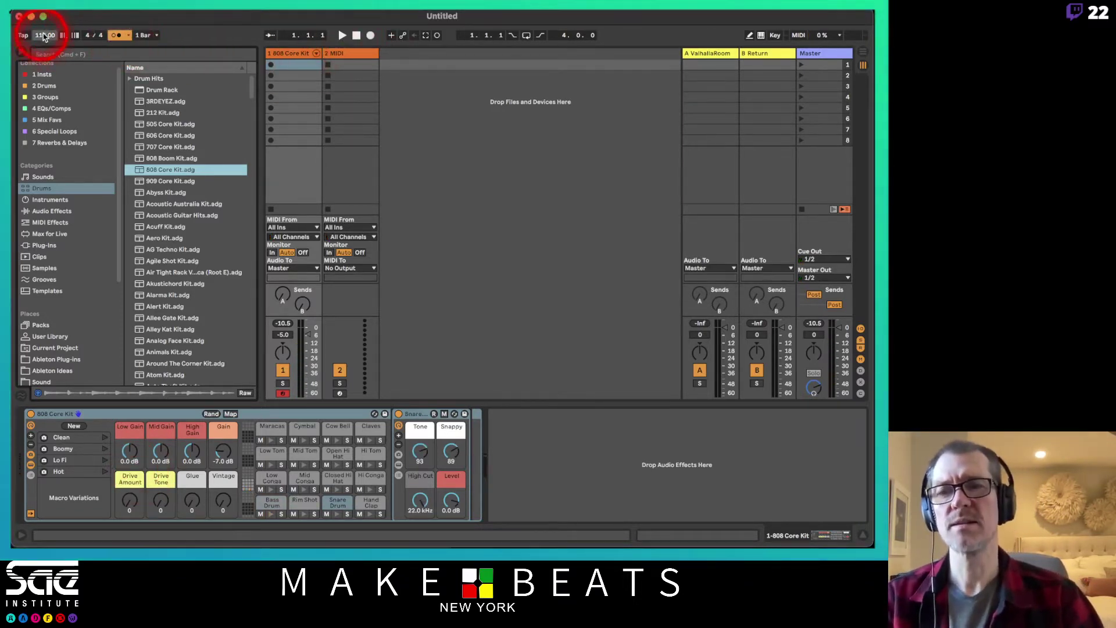
type("96")
key("Return")
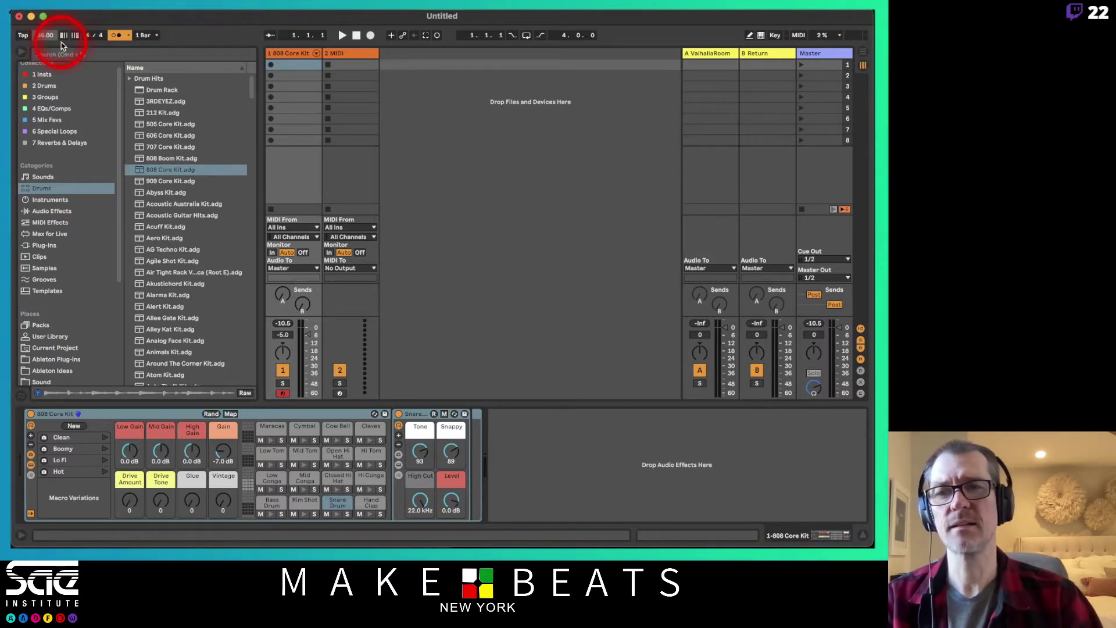
key("space")
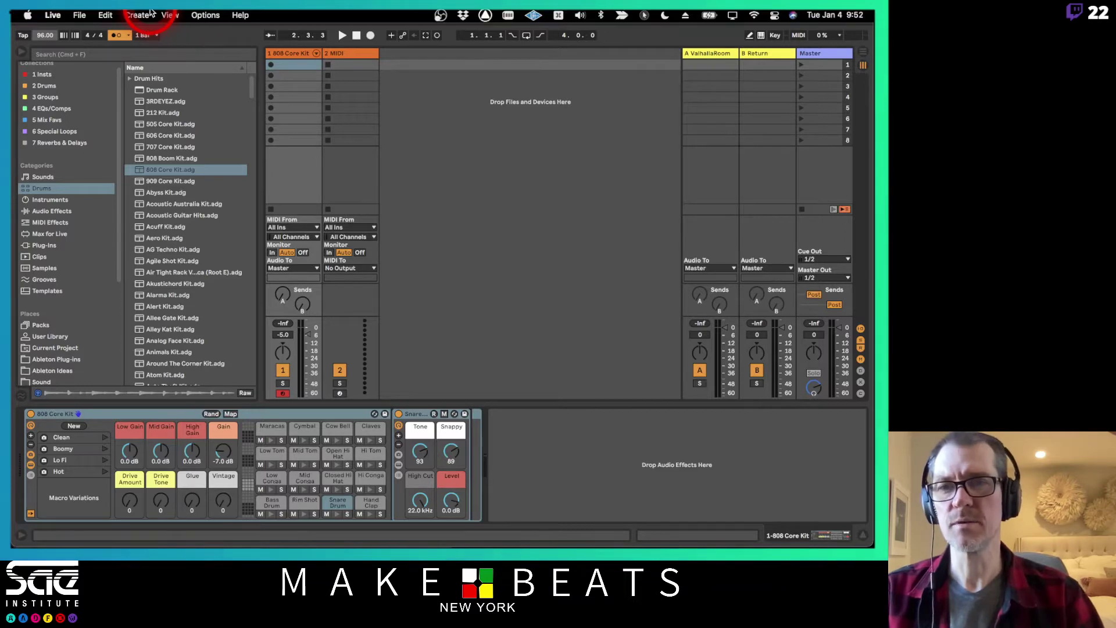
Set the record quantization to Sixteenth-Note Quantization so that newly recorded MIDI notes snap to the grid
left_click(104, 14)
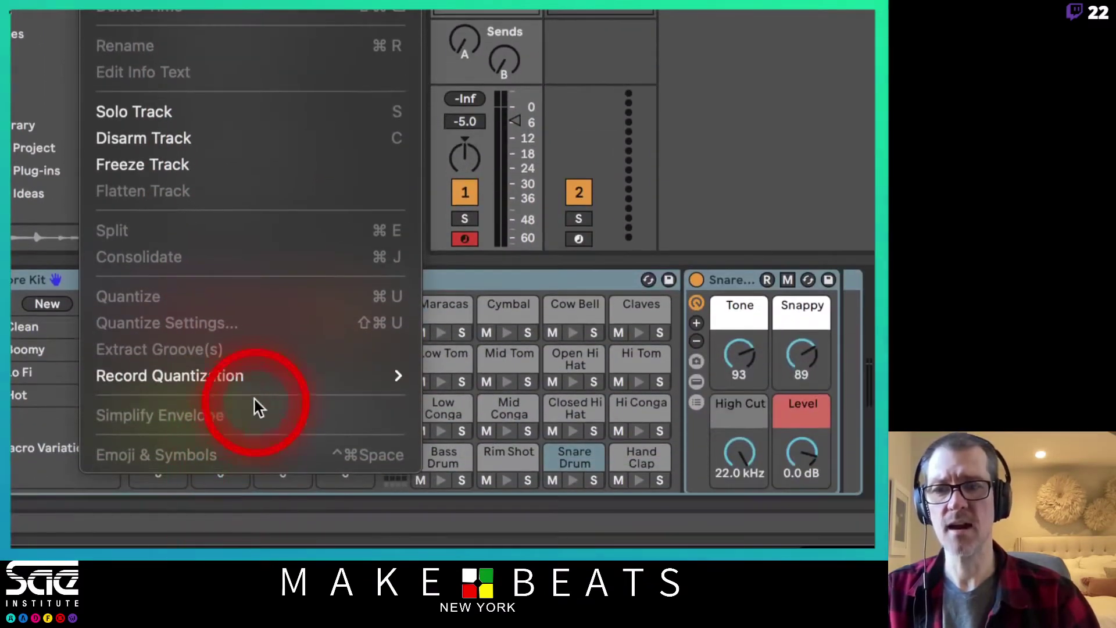
mouse_move(255, 378)
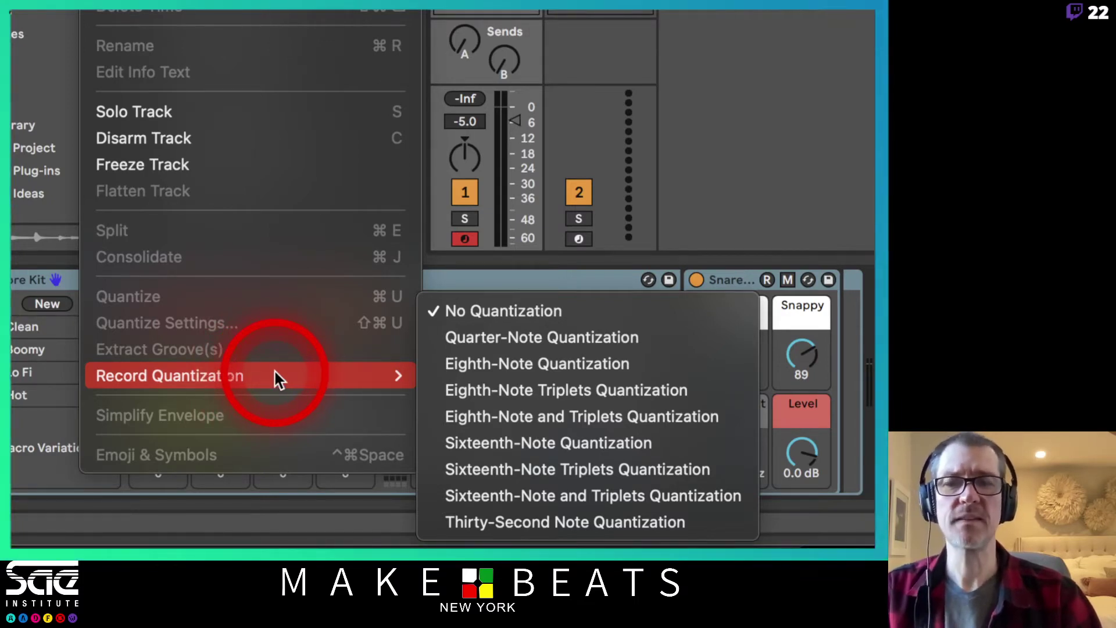
left_click(486, 436)
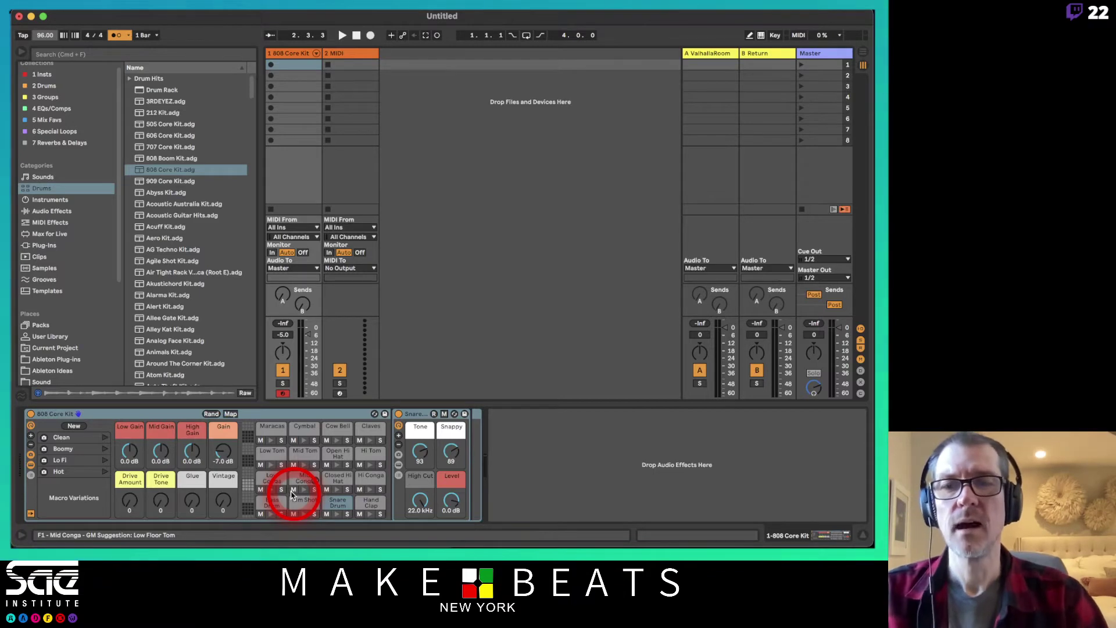
left_click(107, 15)
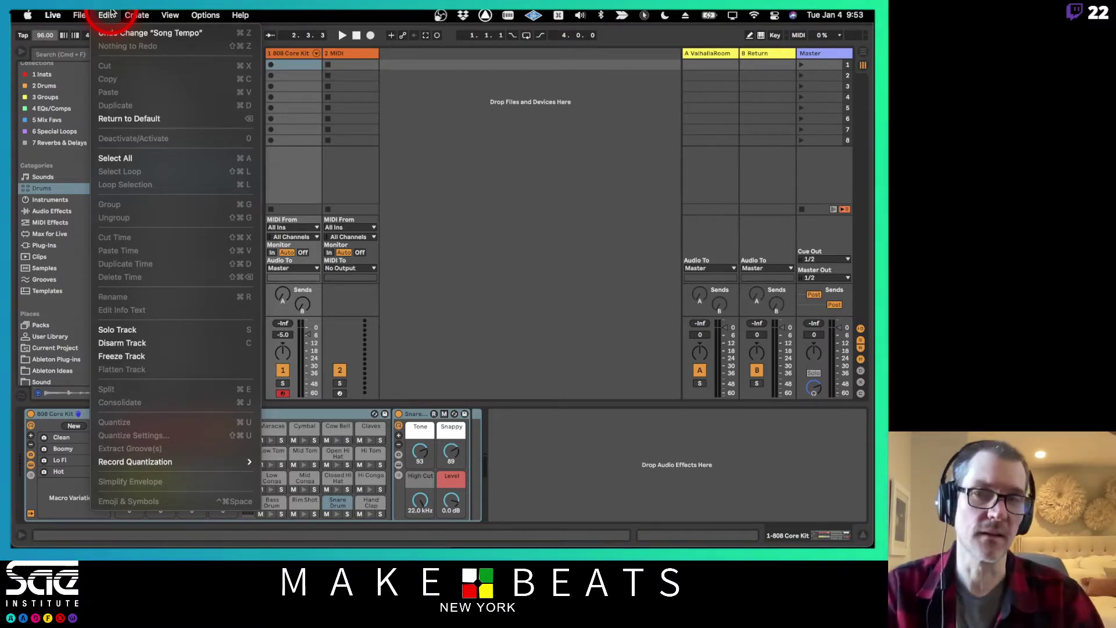
left_click(108, 14)
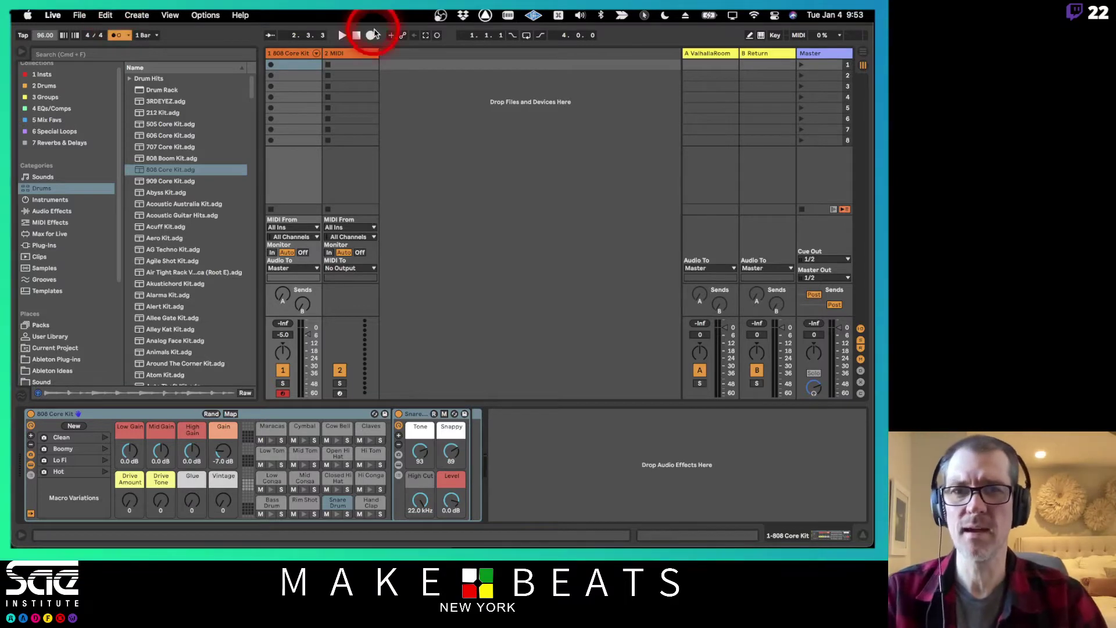
Quit the Avid Link helper that is running in the background
left_click(484, 16)
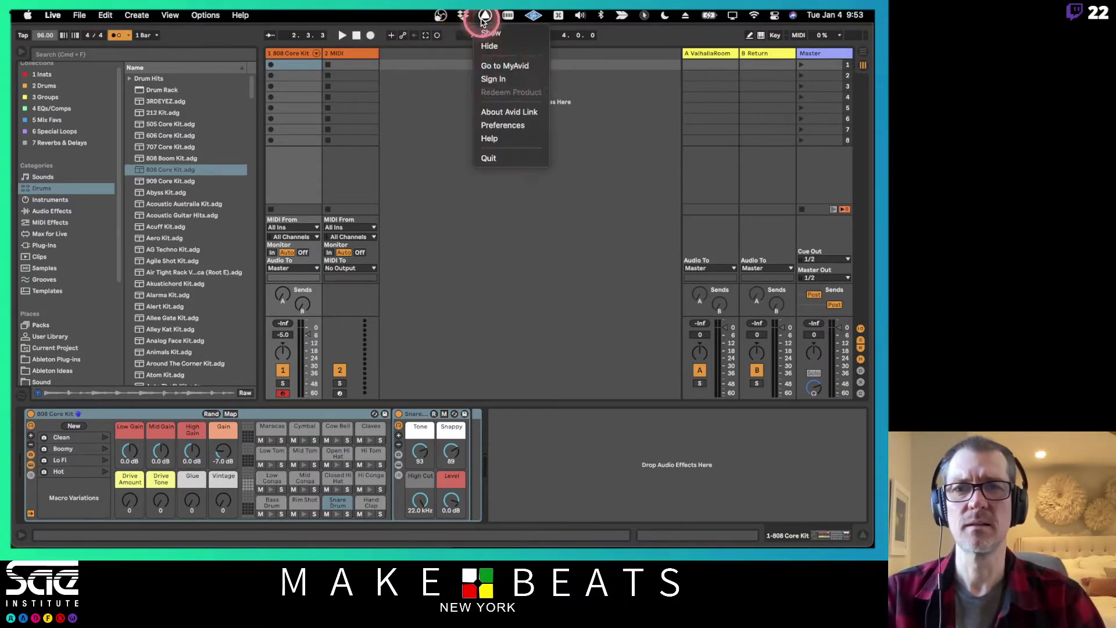
left_click(488, 158)
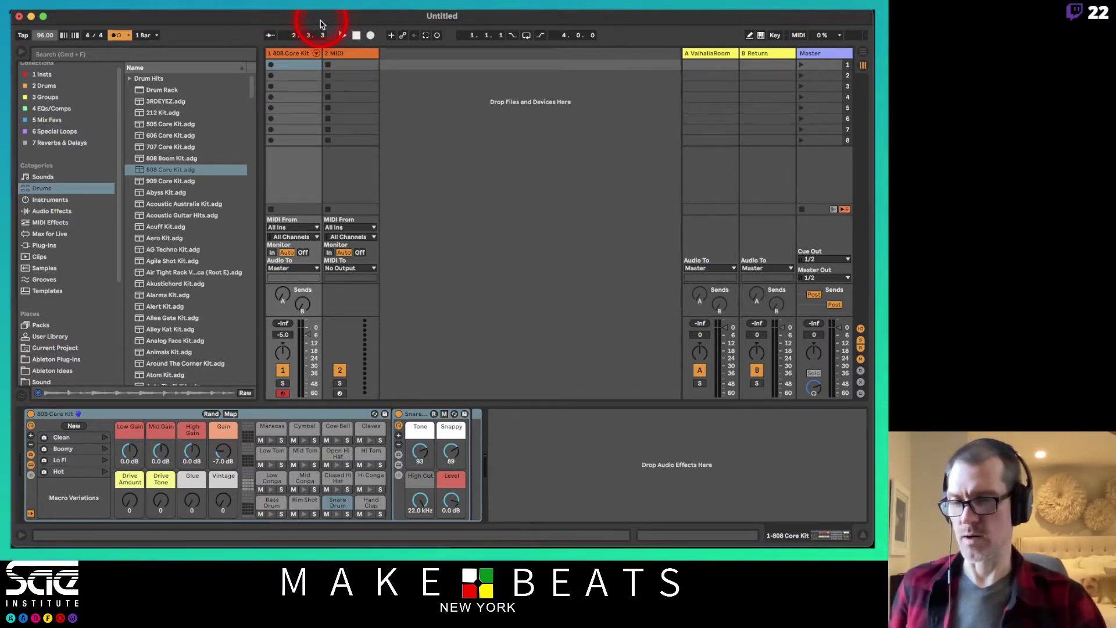
Start playback and record a two-bar drum pattern into the first clip slot of the 808 Core Kit track
key("space")
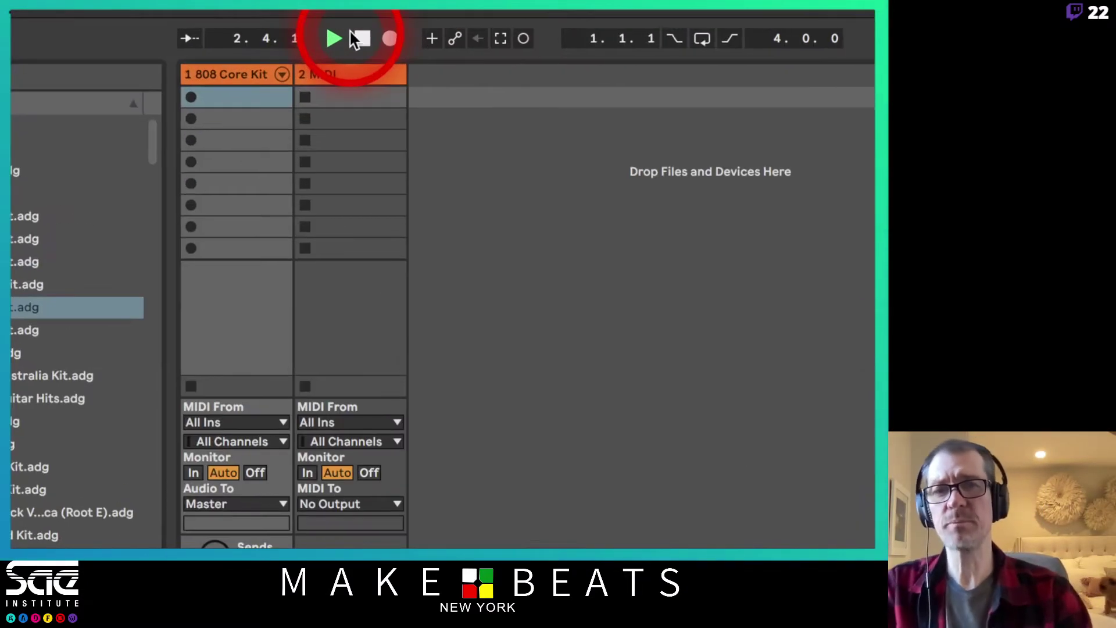
left_click(350, 34)
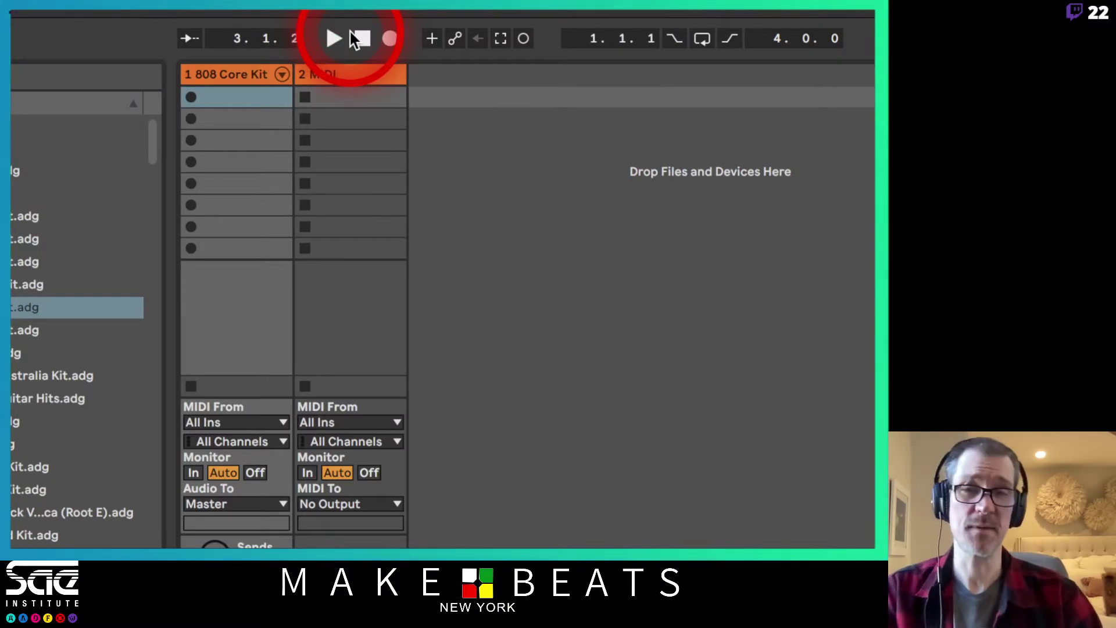
key("space")
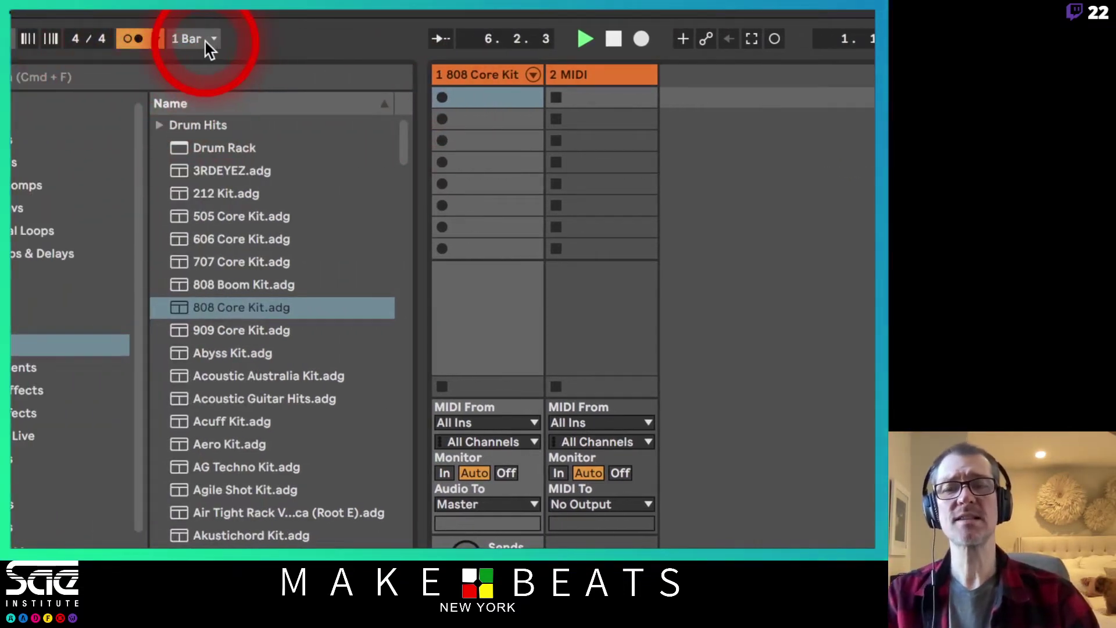
left_click(440, 99)
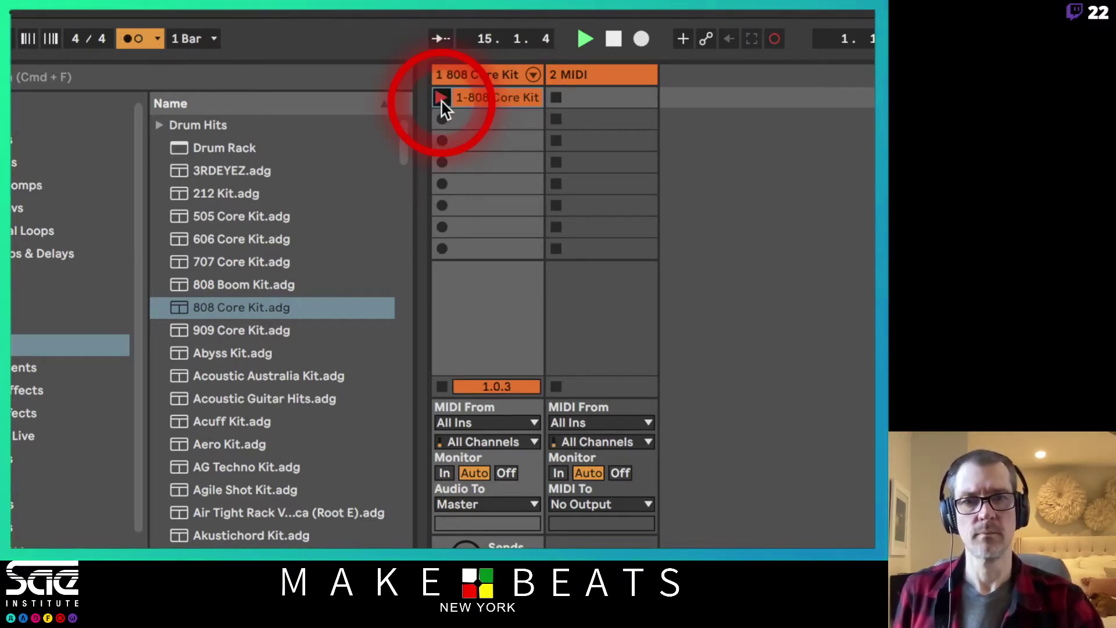
left_click(441, 102)
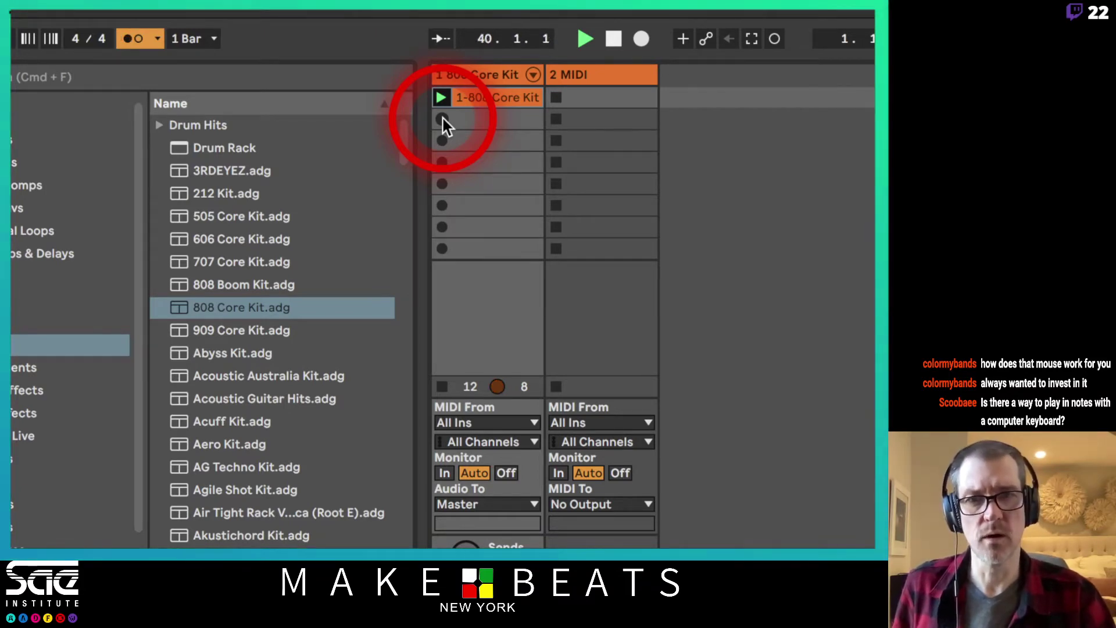
Record another two-bar drum pattern into the second clip slot of the 808 Core Kit track, and stop its loop
left_click(442, 118)
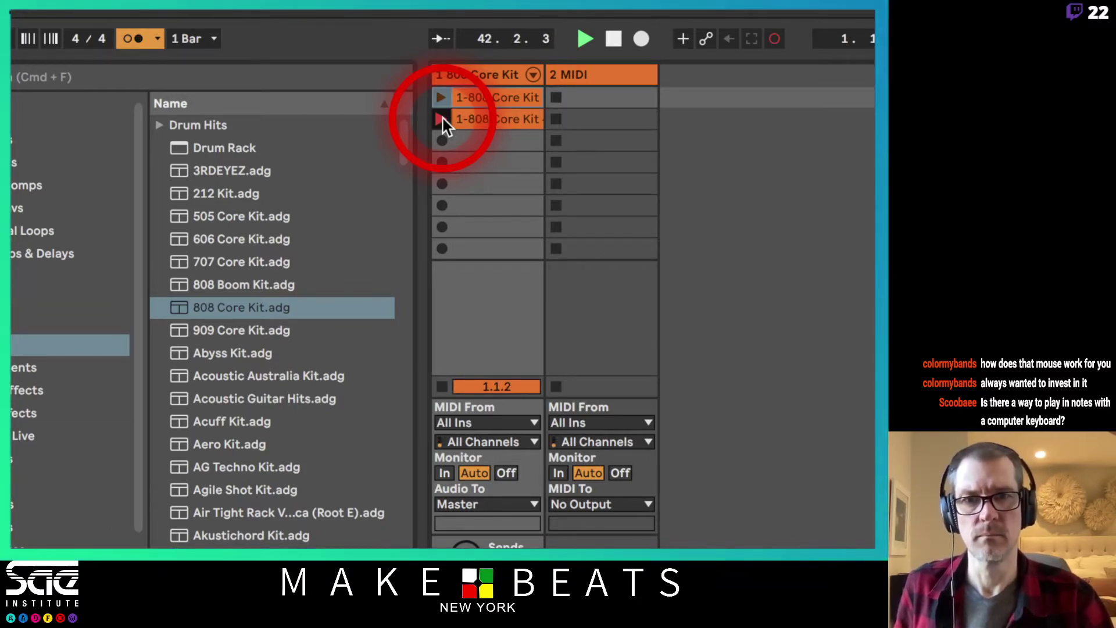
left_click(443, 119)
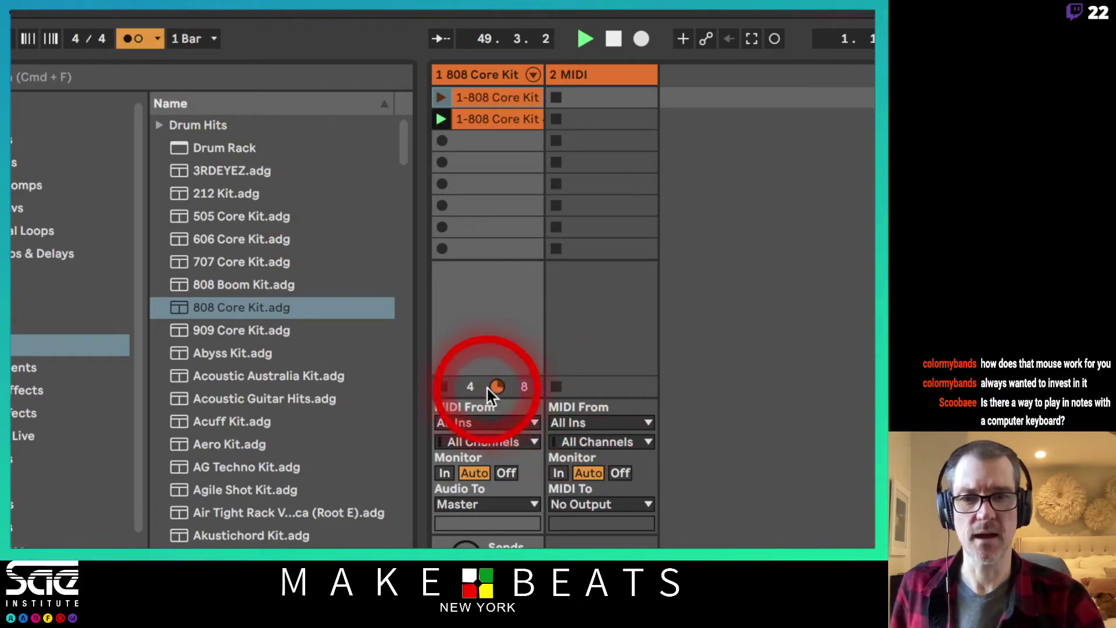
left_click(442, 385)
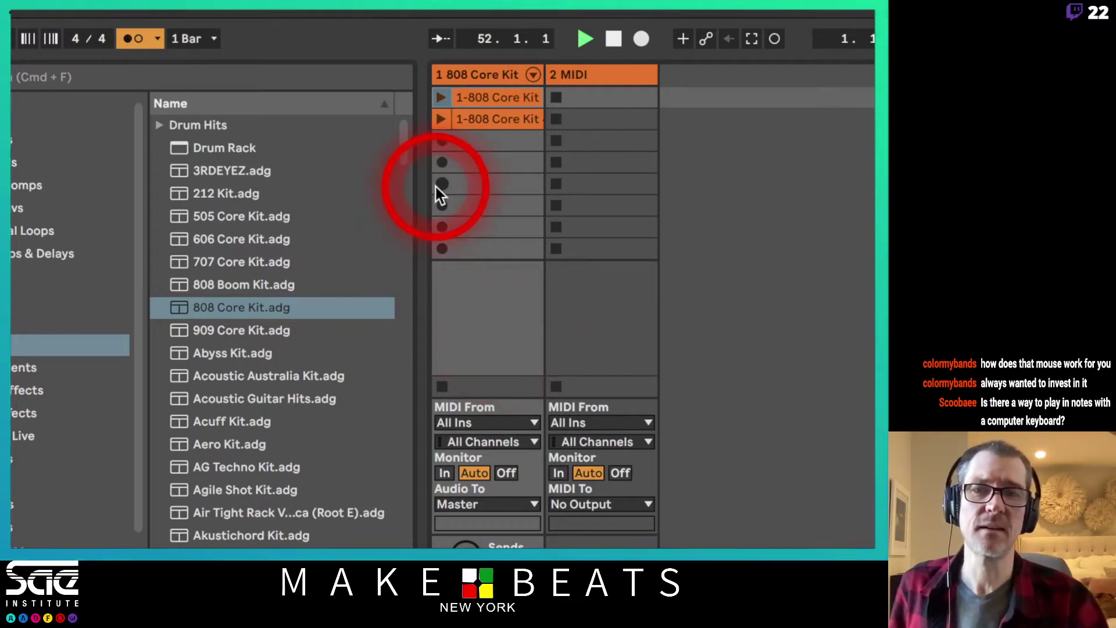
Relaunch the second clip, and record a four-bar drum pattern into the third slot of the 808 Core Kit track
left_click(440, 119)
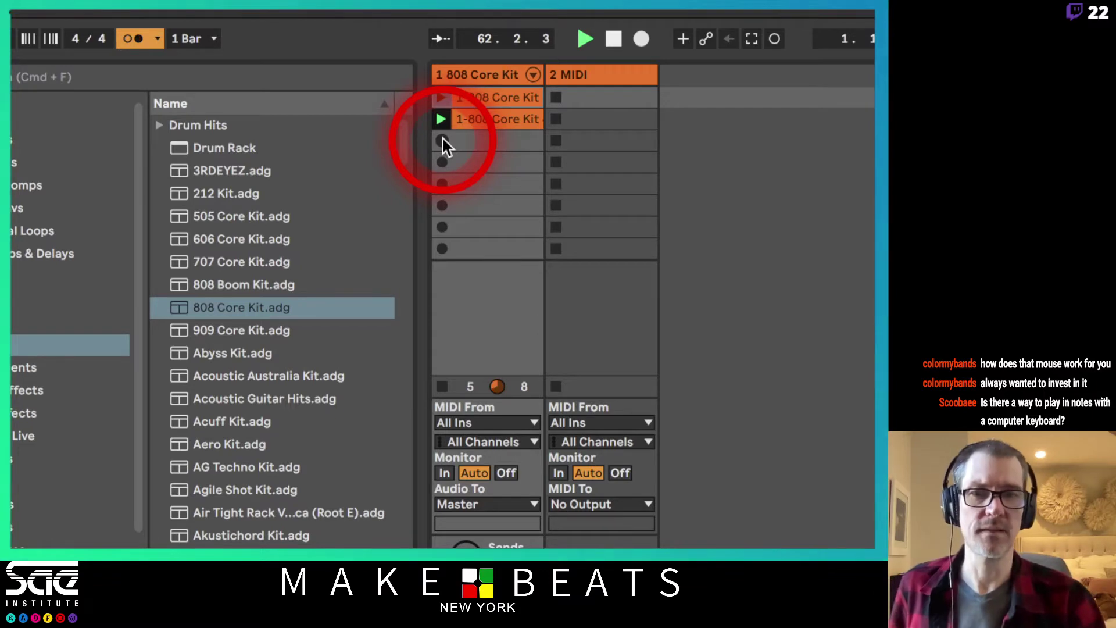
left_click(442, 140)
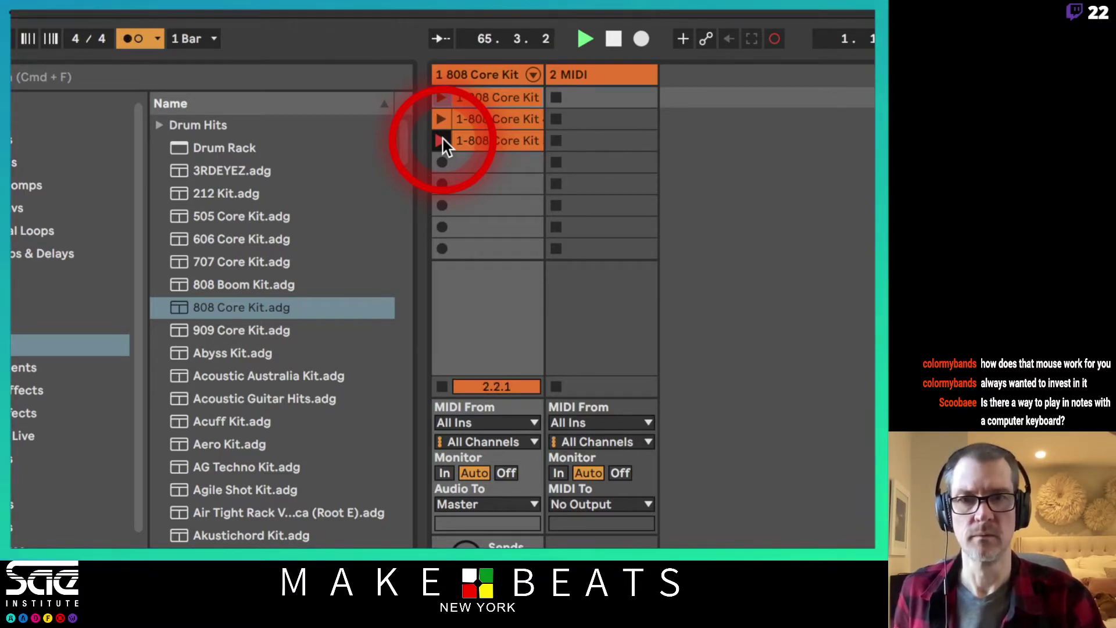
left_click(441, 140)
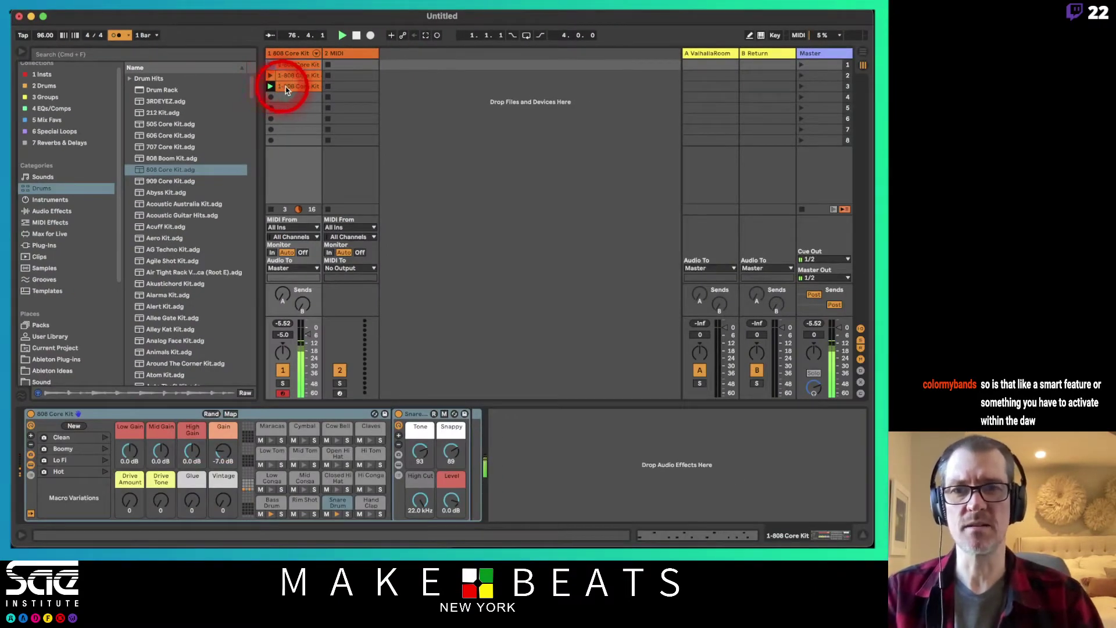
Open the third clip's notes and delete the stray Low Conga note at 4.4.2
left_click(278, 87)
left_click(529, 357)
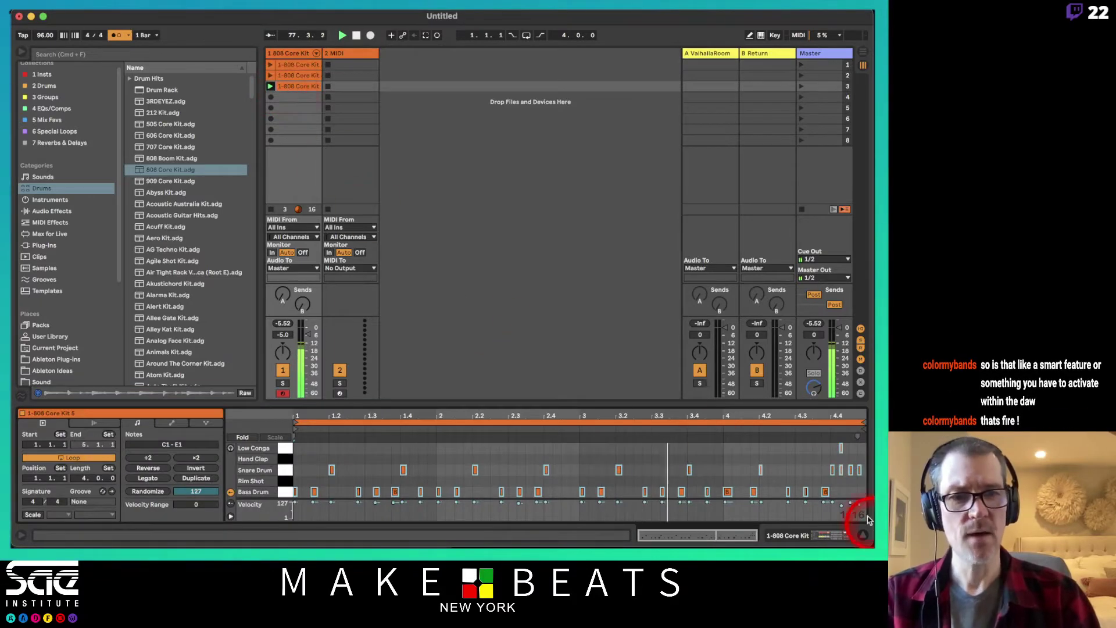
left_click(812, 452)
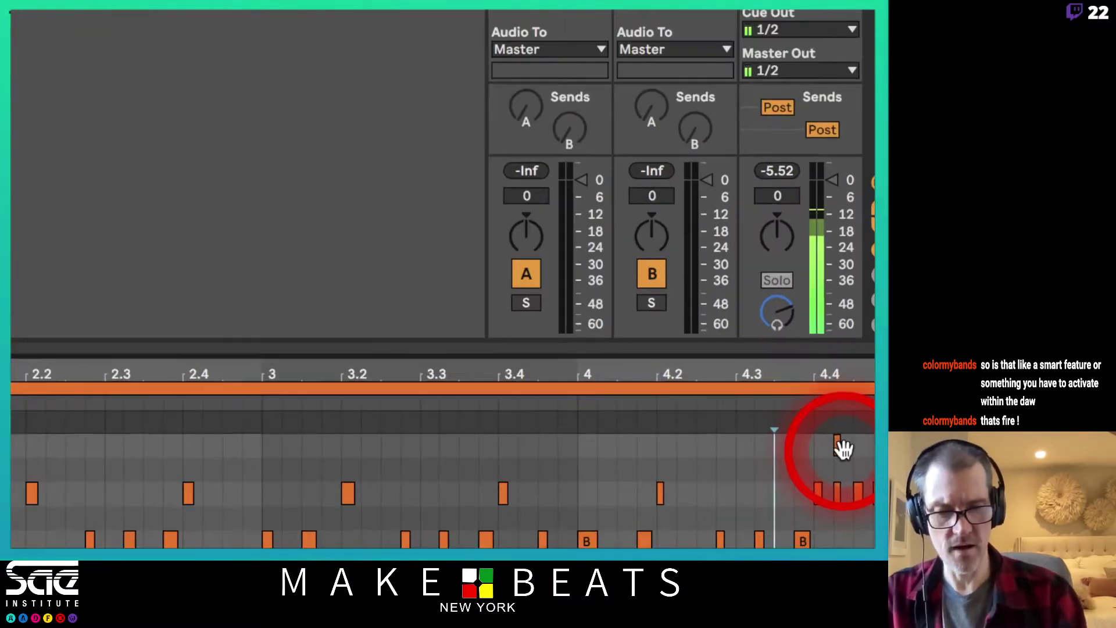
left_click(874, 449)
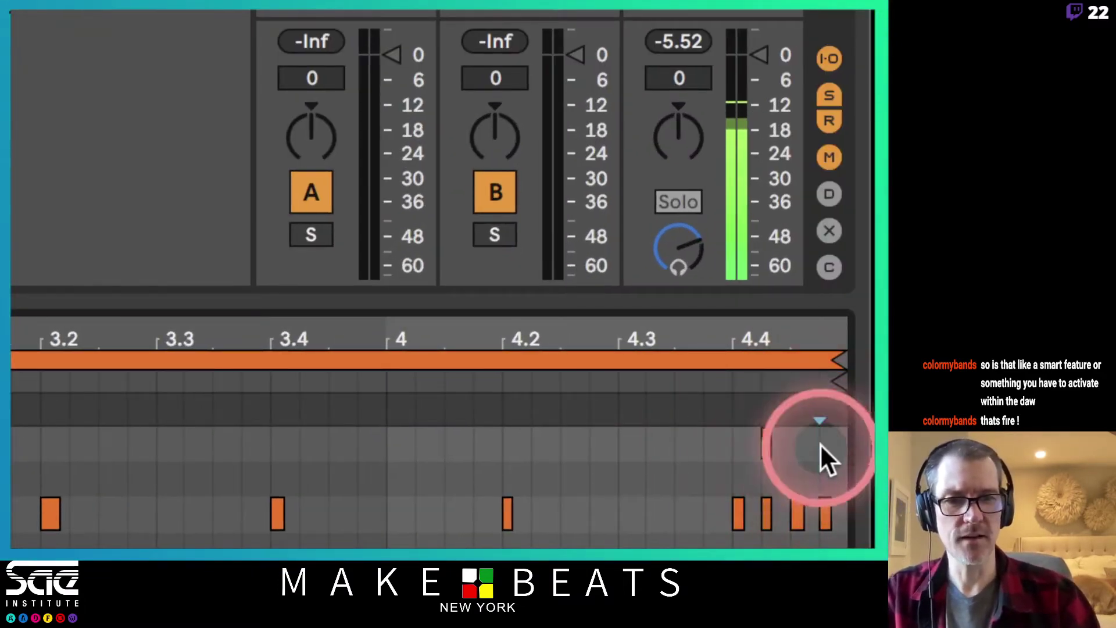
left_click(762, 440)
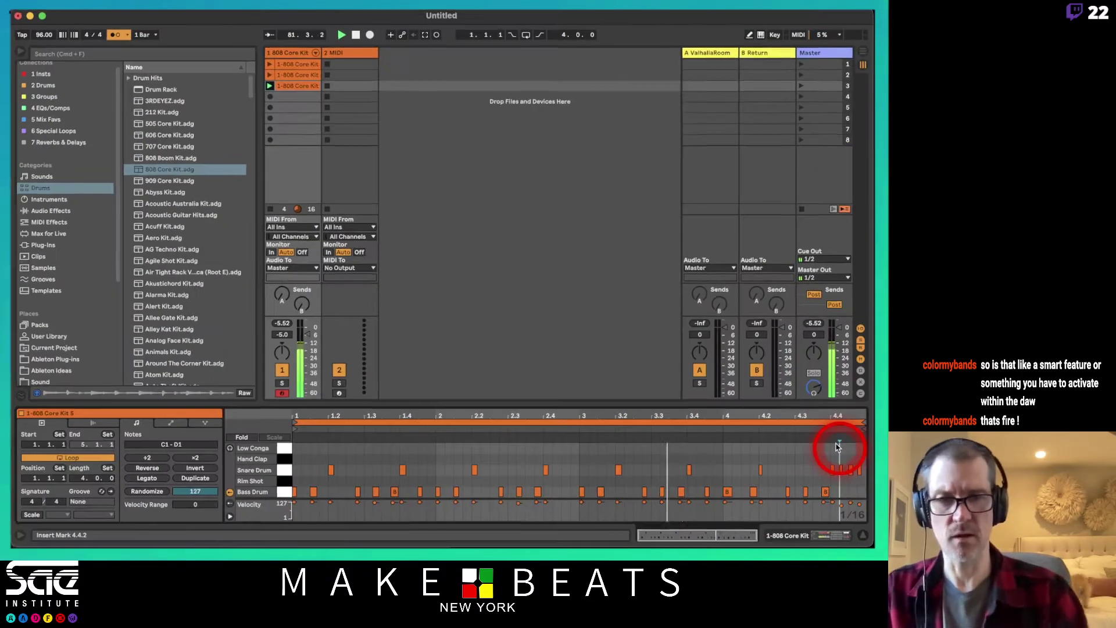
left_click(722, 279)
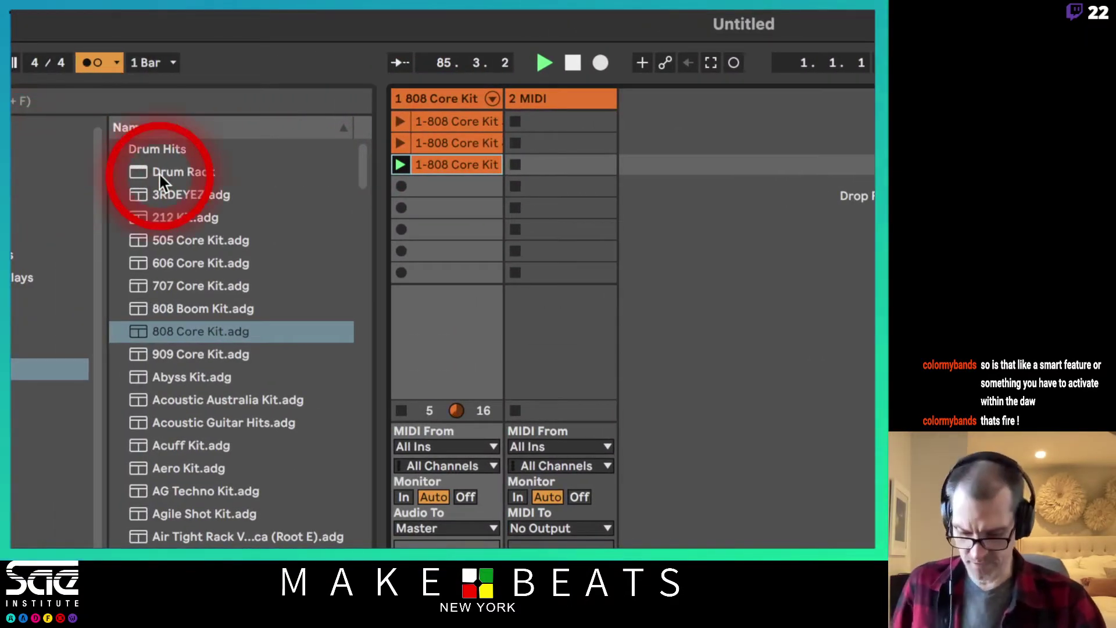
Overdub extra drum hits onto the looping third clip, punching session recording in and out
left_click(772, 107)
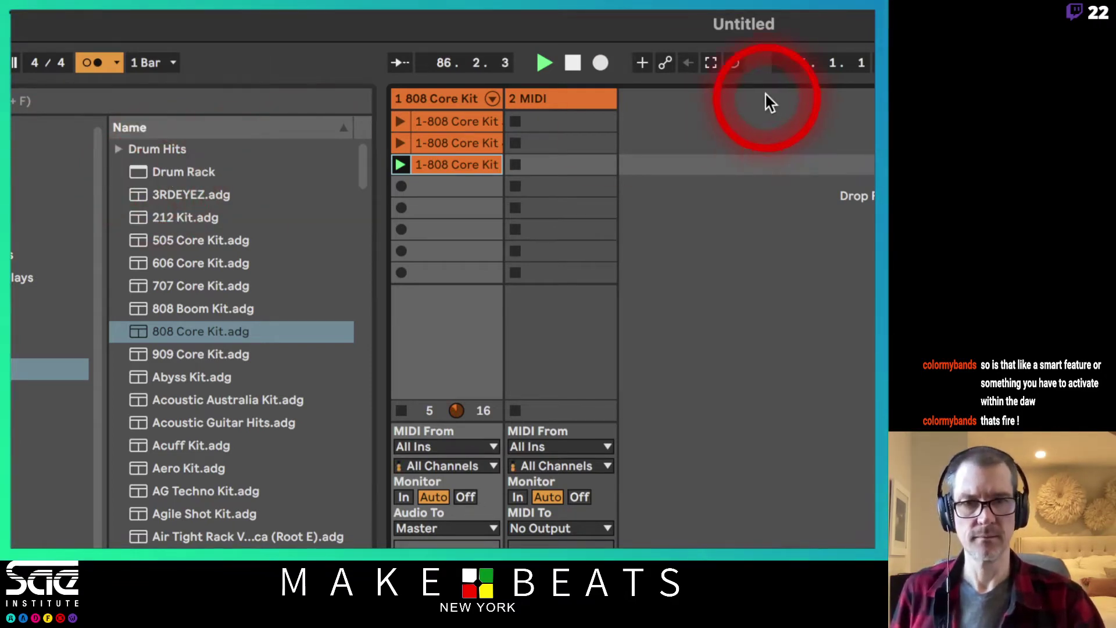
left_click(752, 67)
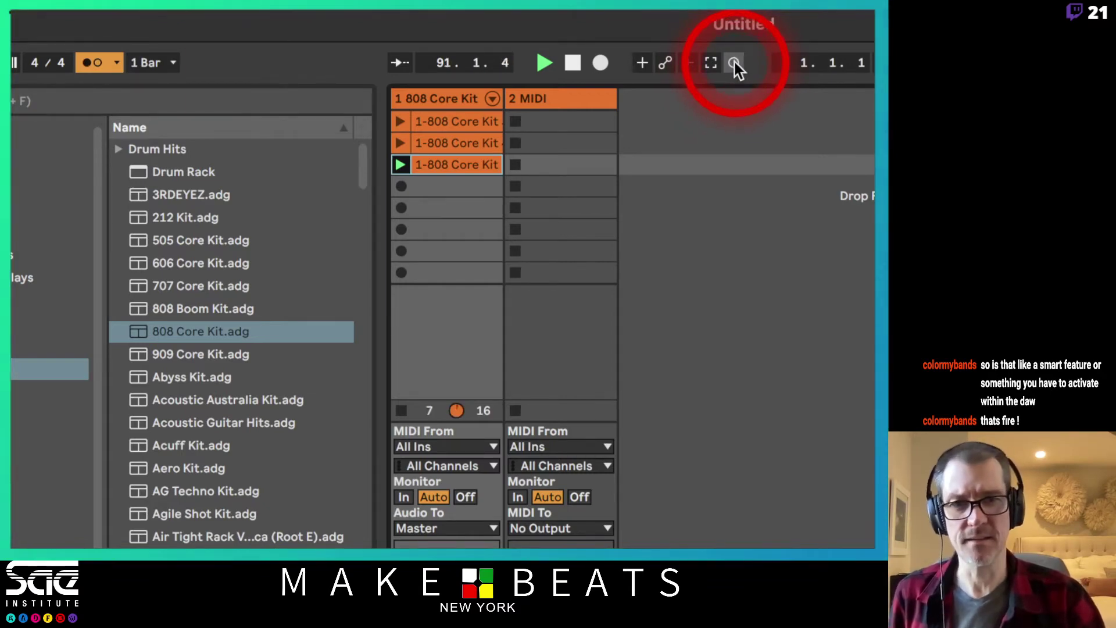
left_click(734, 62)
left_click(400, 165)
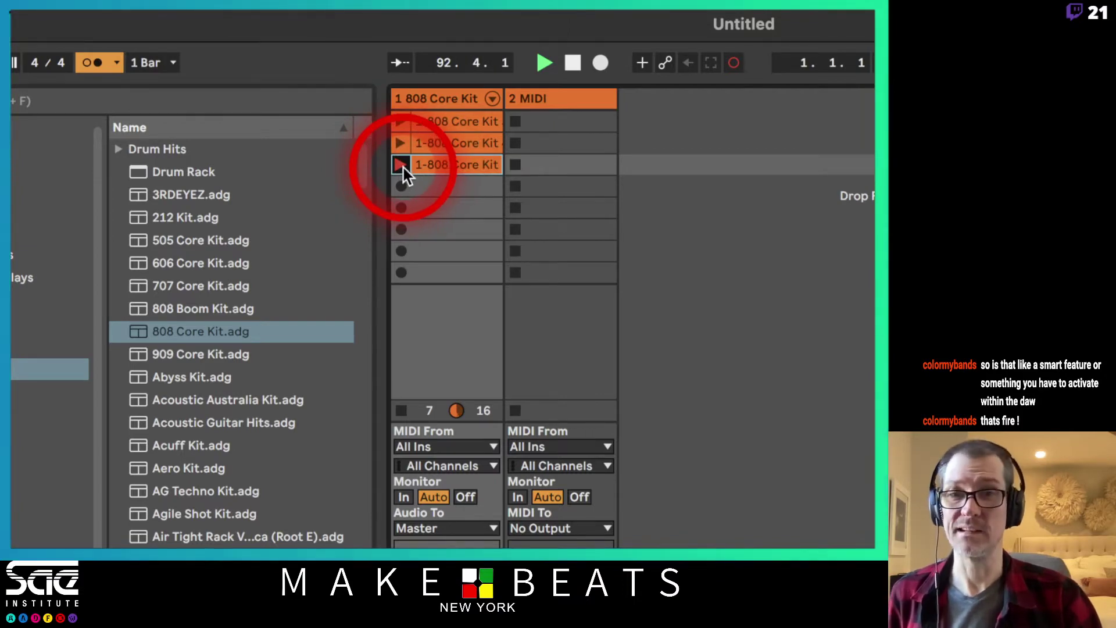
left_click(731, 65)
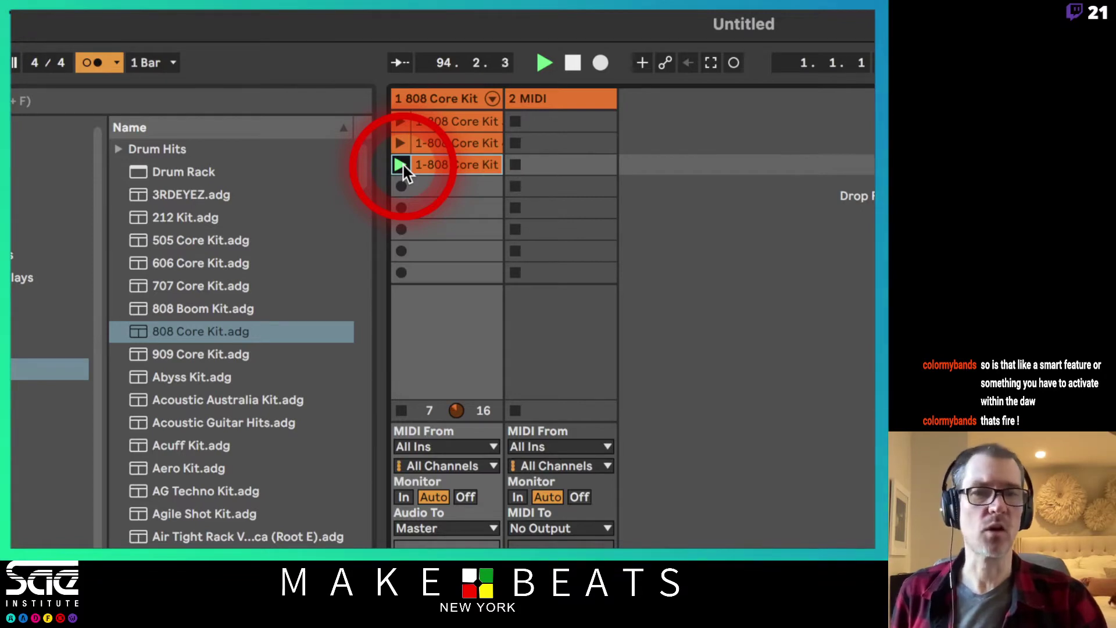
left_click(735, 62)
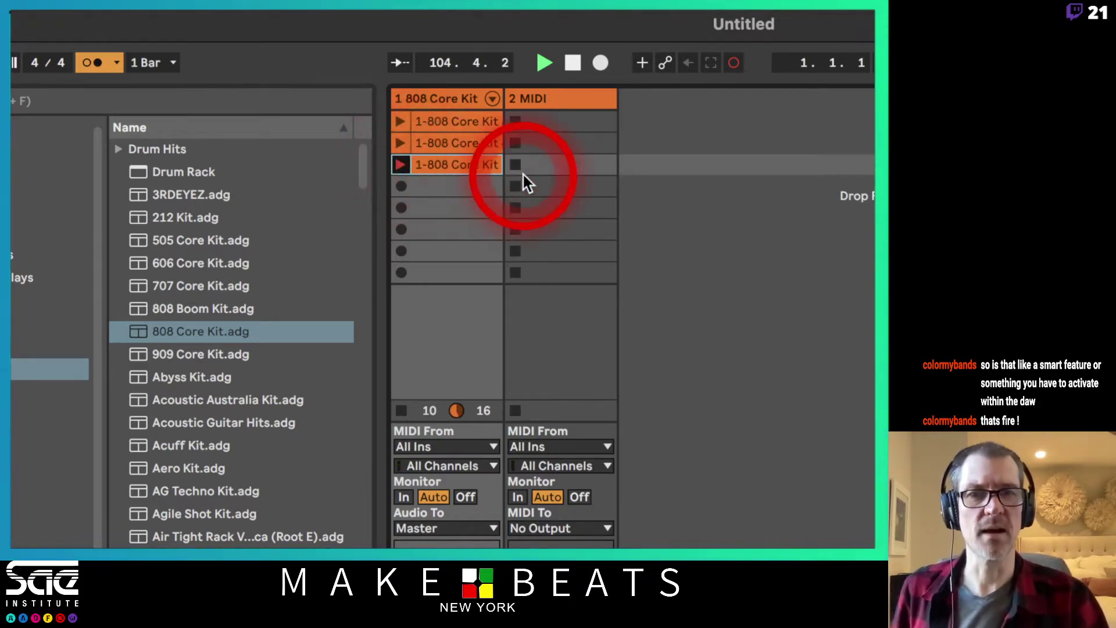
left_click(733, 63)
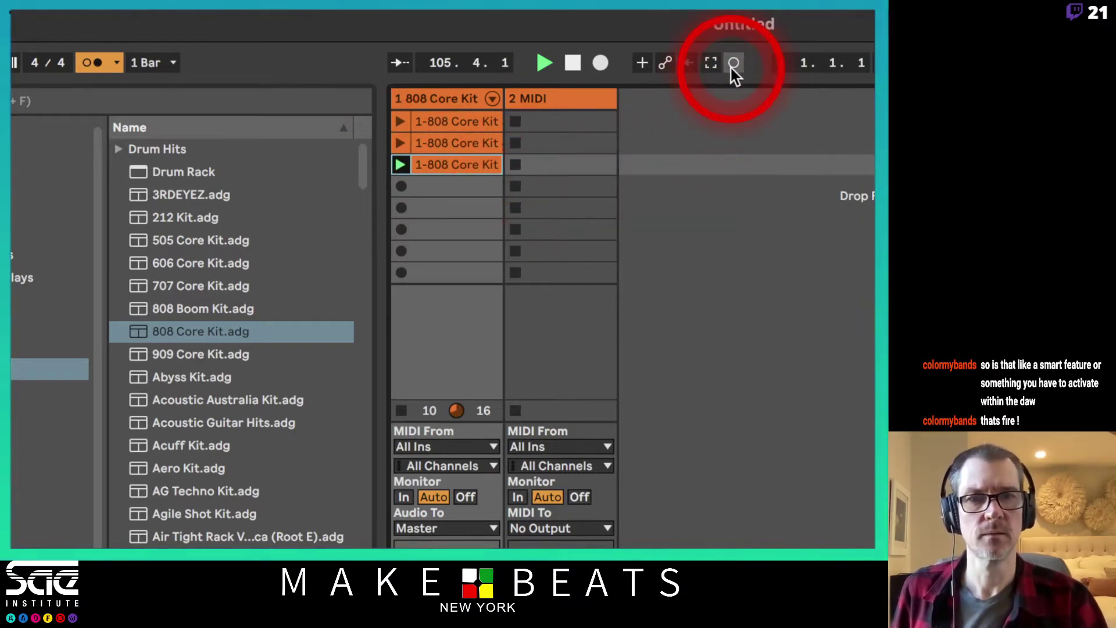
Turn off the metronome and overdub further drum hits onto the looping third clip, punching session recording in and out
left_click(83, 63)
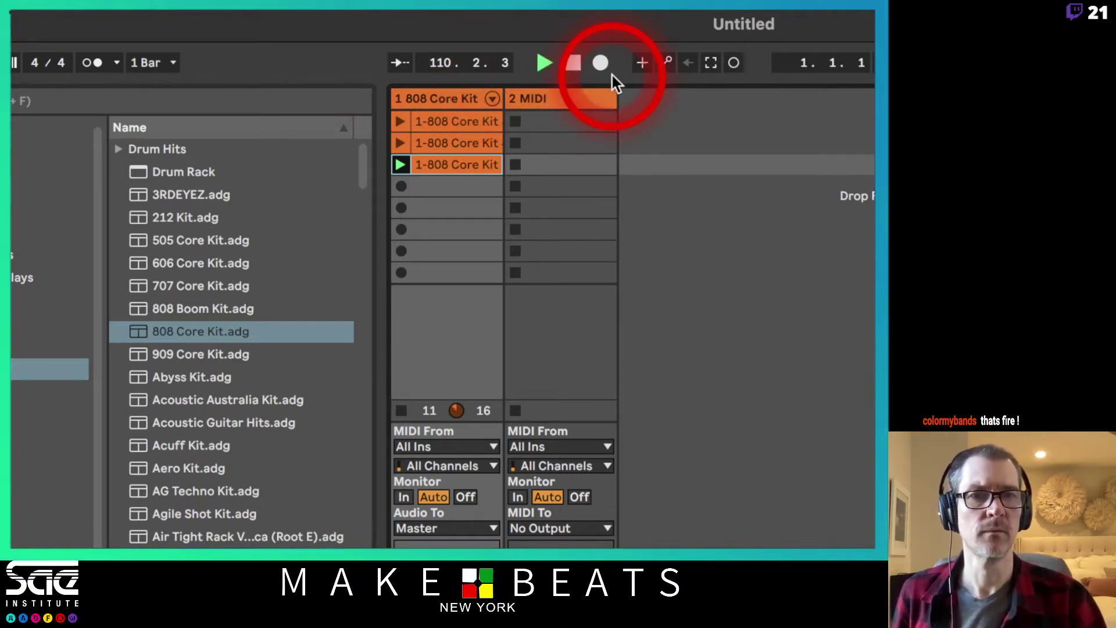
left_click(734, 63)
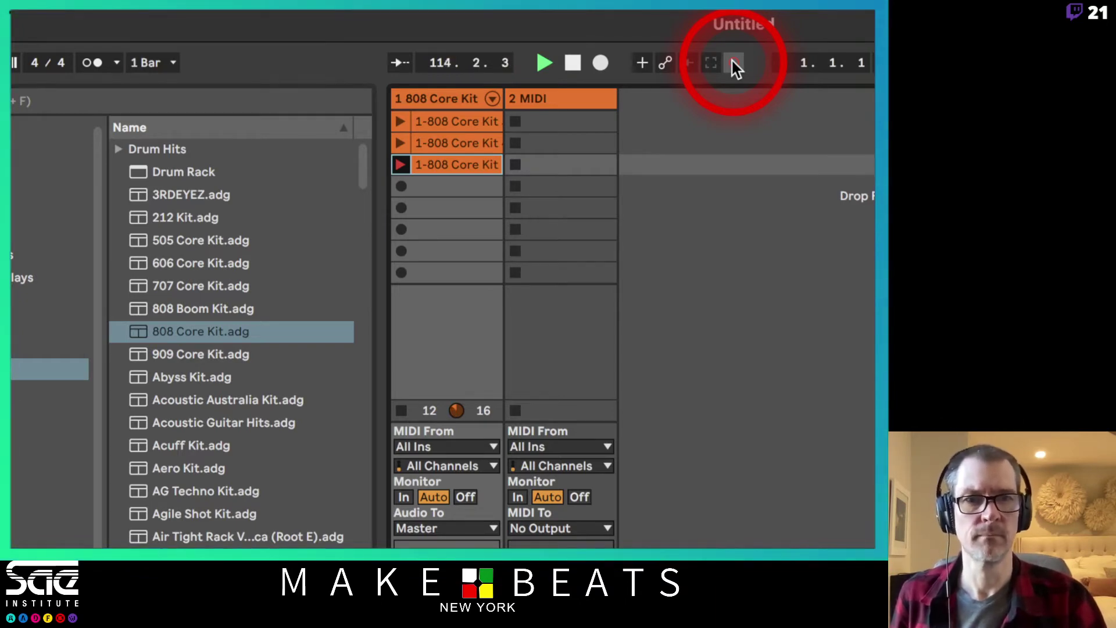
left_click(734, 62)
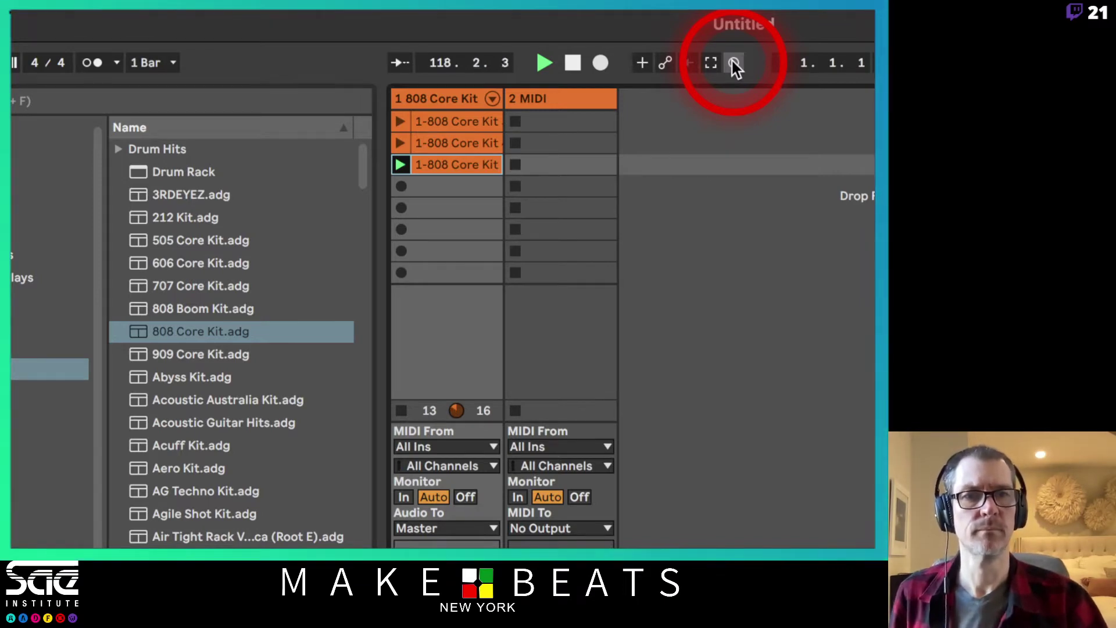
left_click(734, 62)
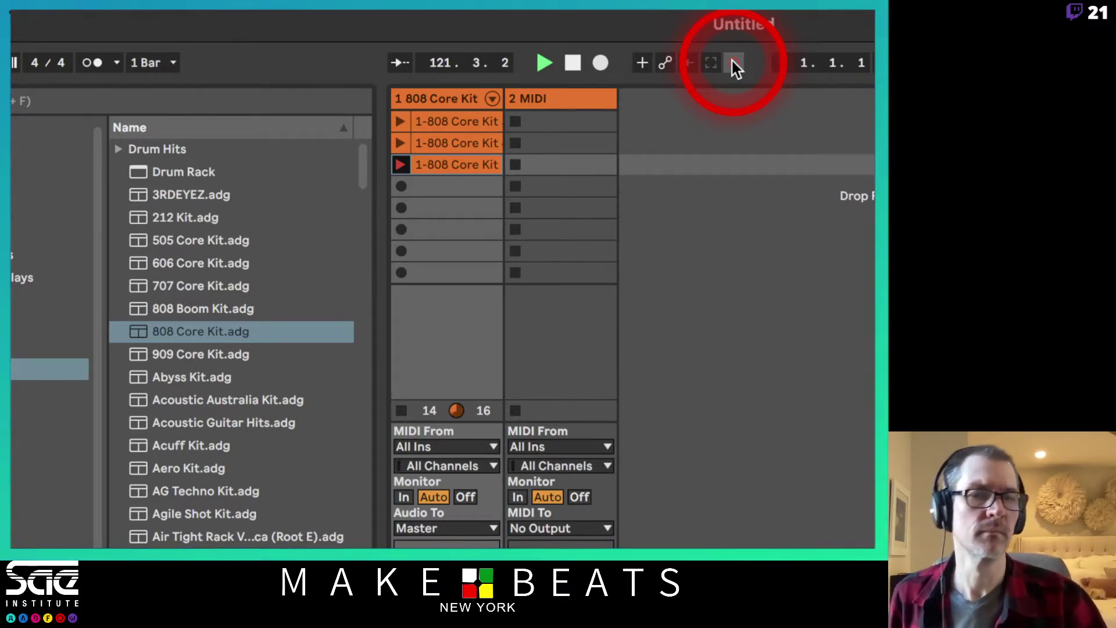
left_click(735, 64)
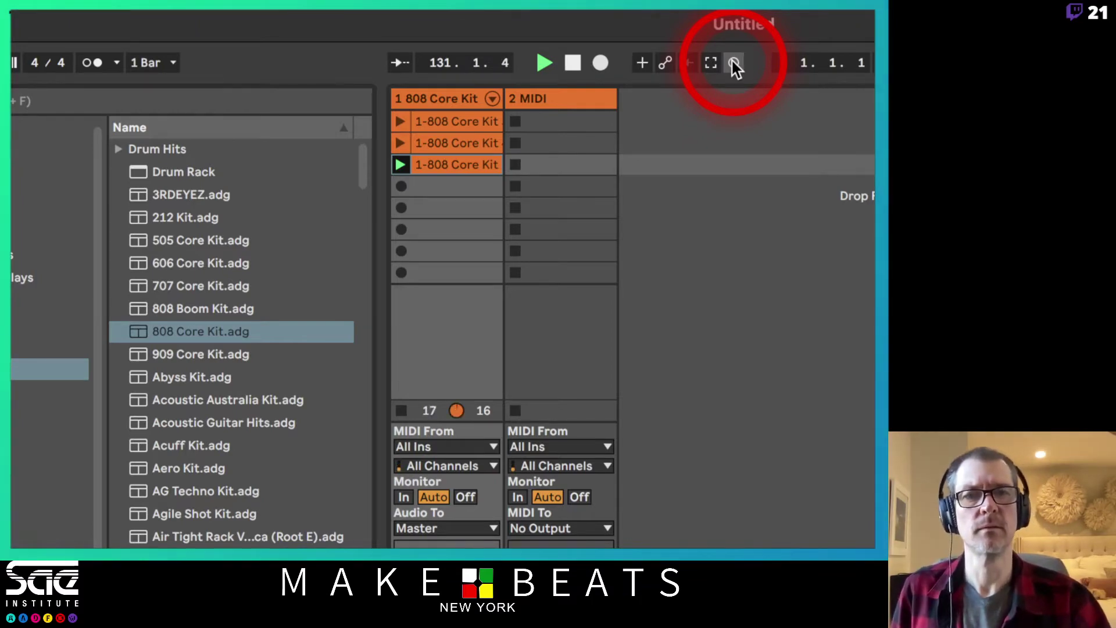
left_click(734, 64)
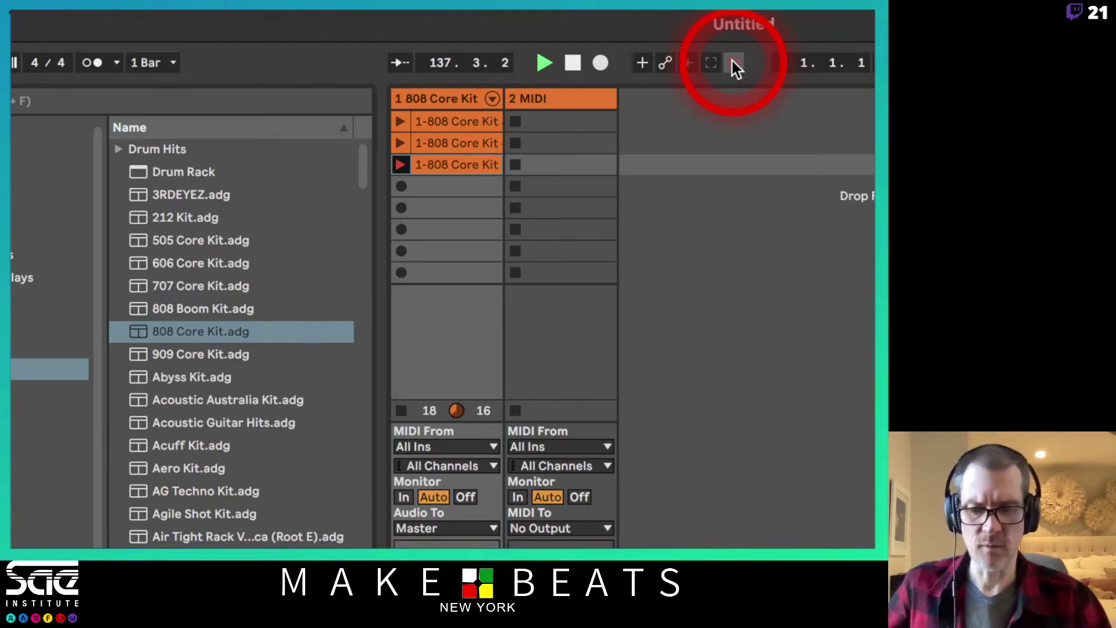
left_click(734, 62)
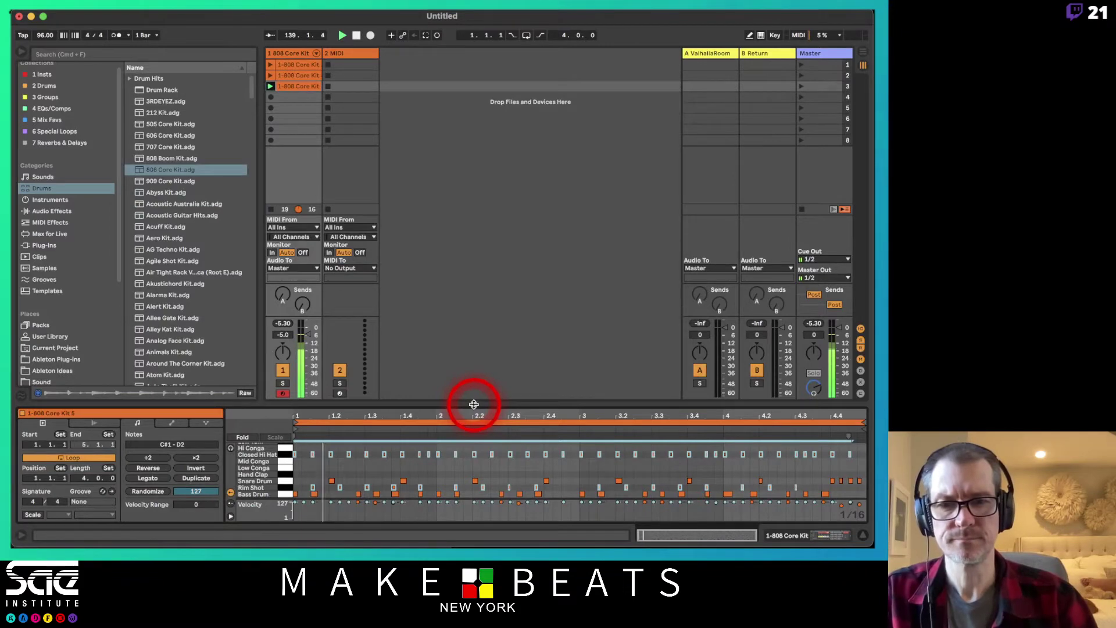
Add the missing Cow Bell hit at 1.2.1 in the third clip
left_click(409, 465)
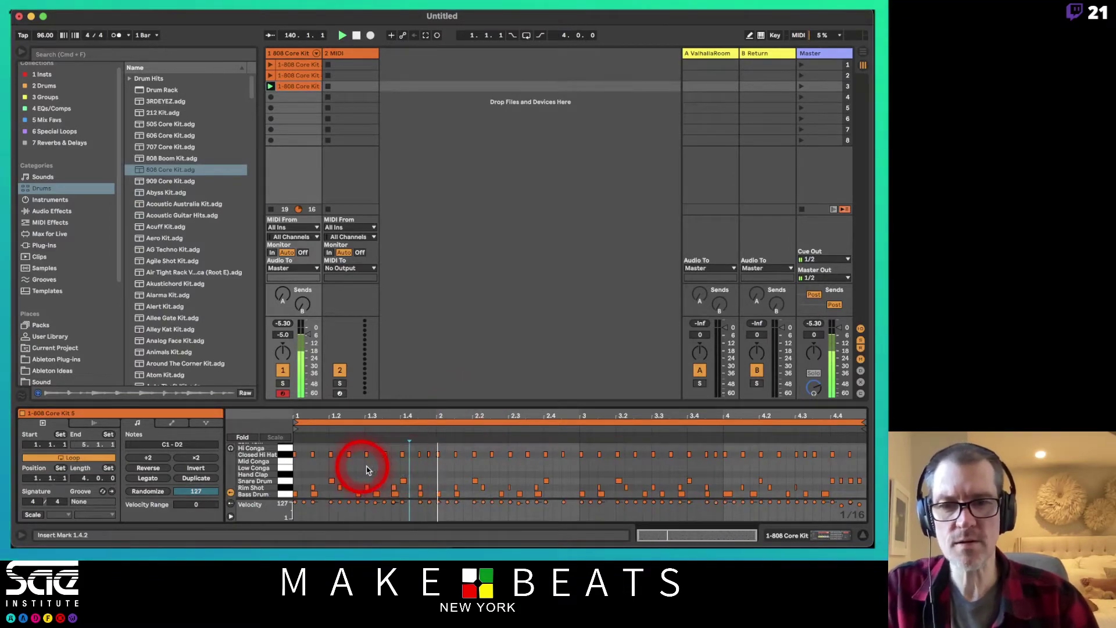
left_click(330, 416)
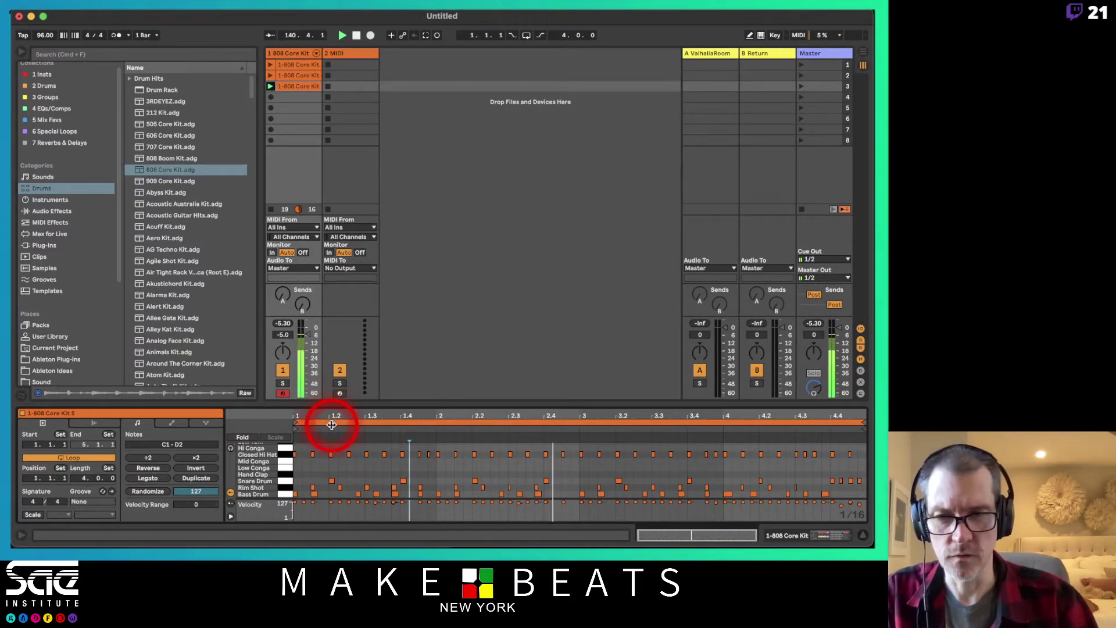
left_click(337, 487)
scroll(337, 488, "up", 5)
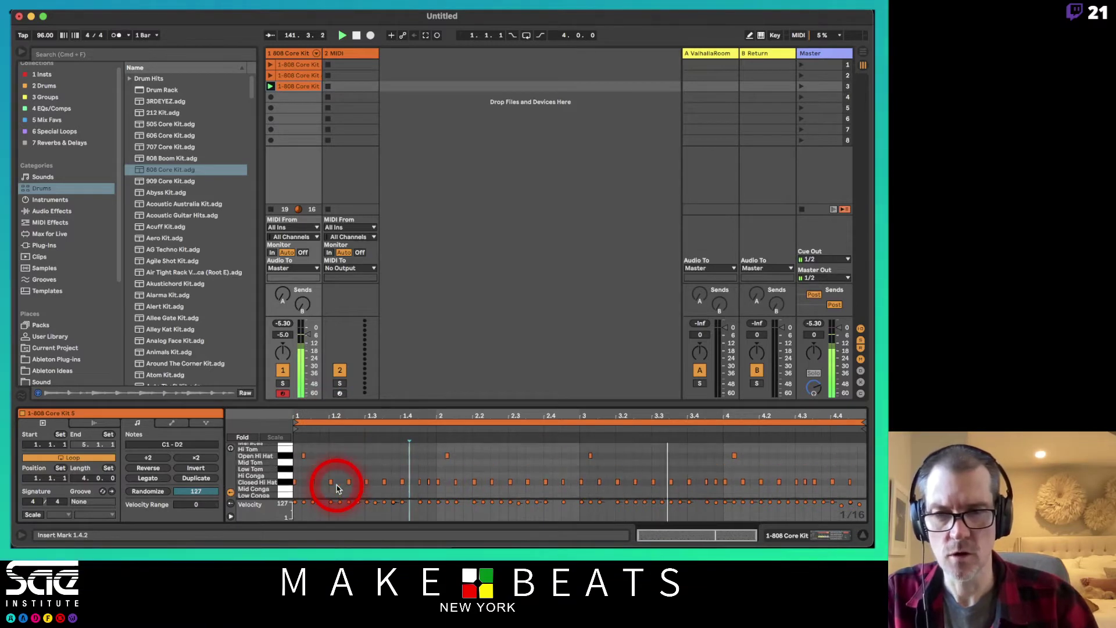
left_click(319, 411)
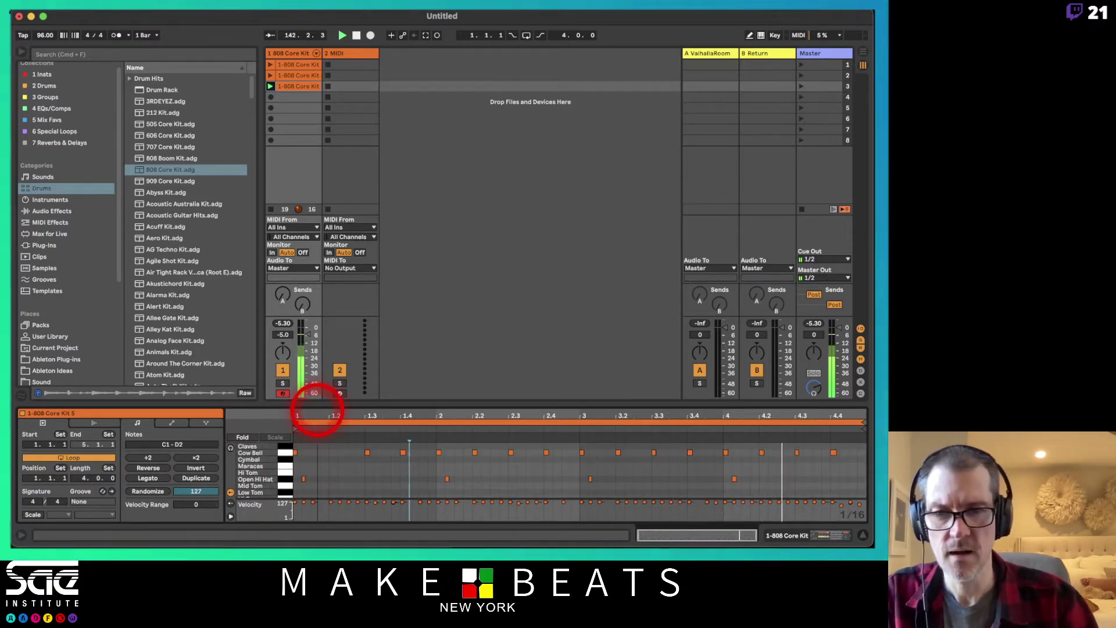
left_click_drag(317, 411, 317, 411)
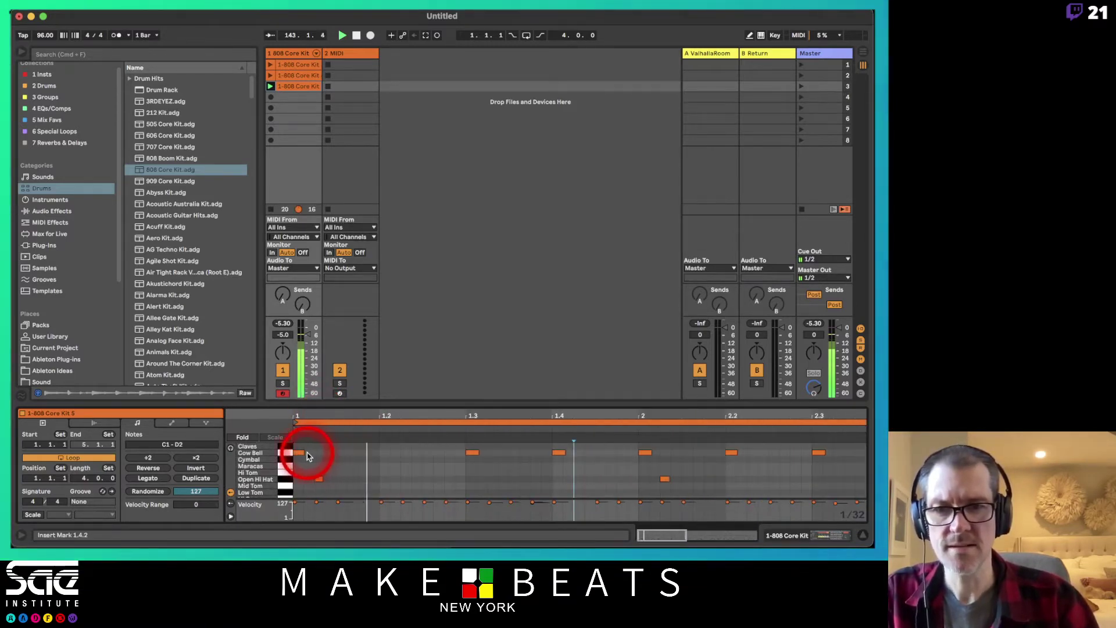
left_click_drag(299, 456, 388, 457)
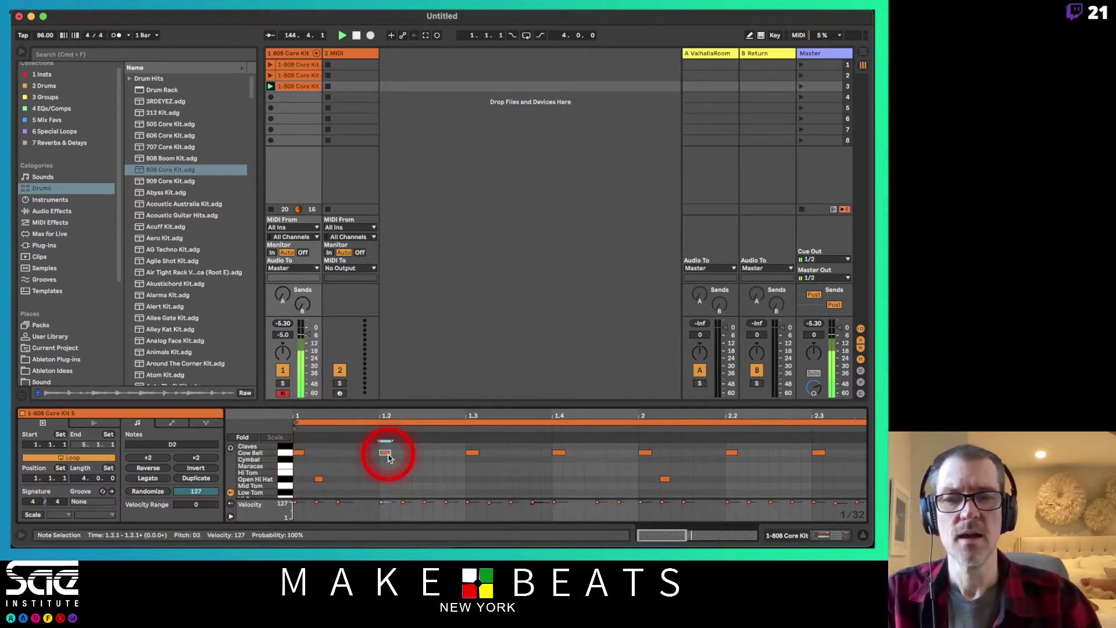
Enlarge the third clip's note editor to show every drum row and all four bars
left_click(381, 413)
left_click_drag(385, 402, 360, 299)
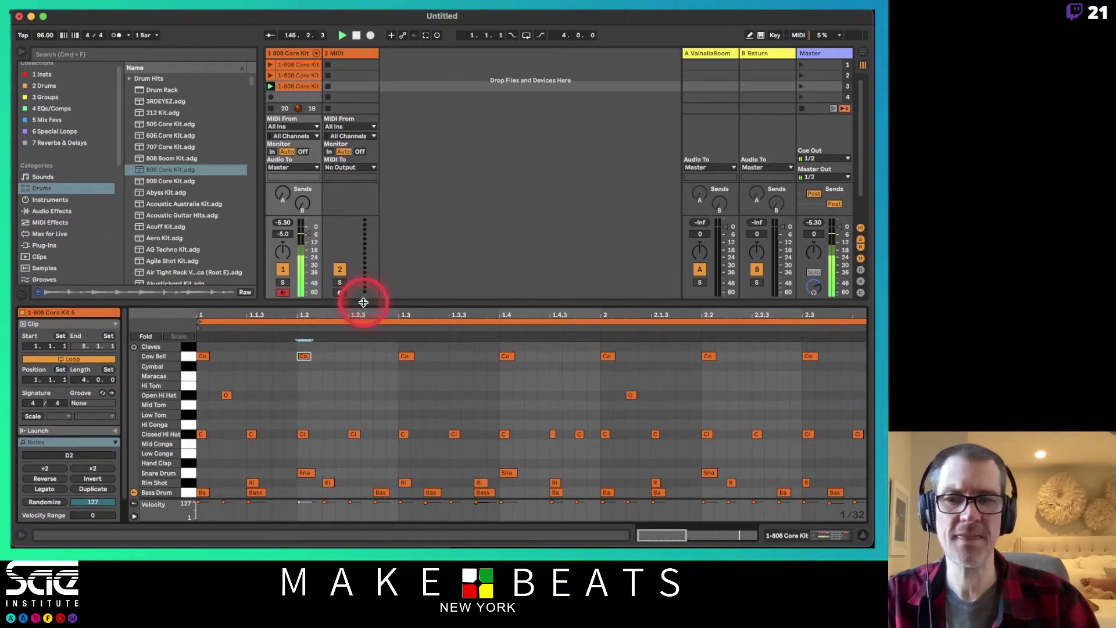
left_click(328, 401)
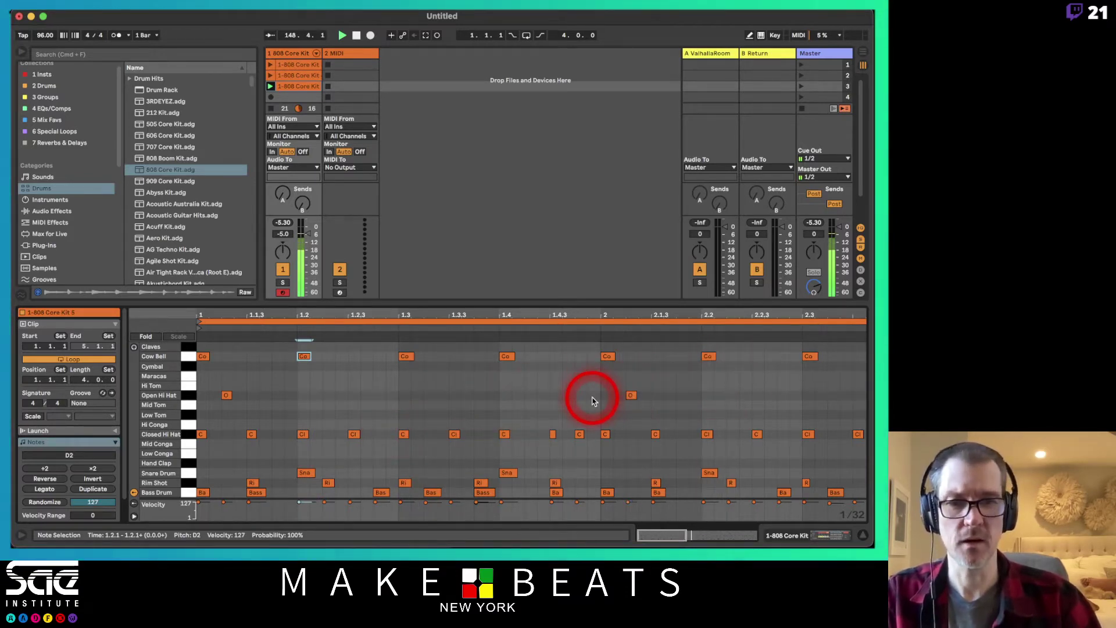
left_click(580, 318)
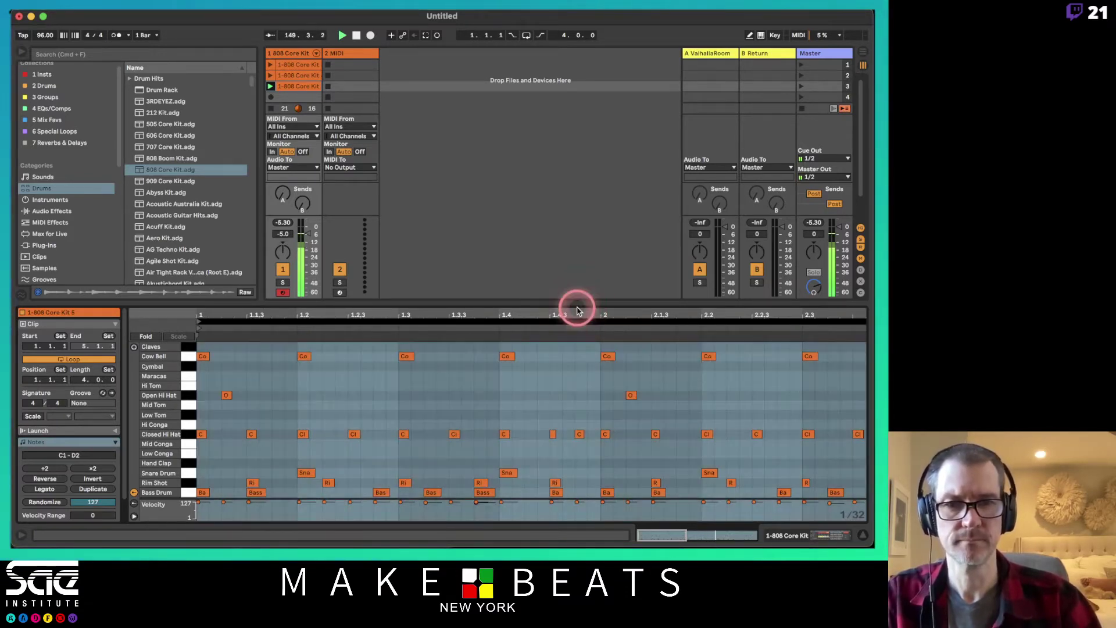
left_click_drag(579, 313, 354, 312)
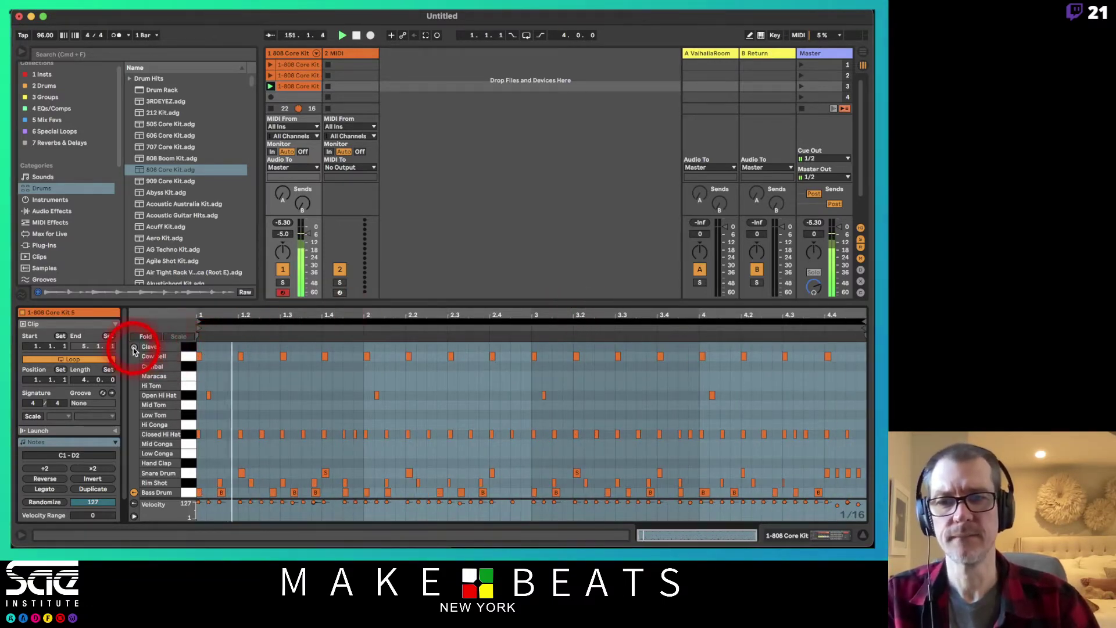
Enable note preview and audition the Claves sound against the playing loop
left_click(133, 349)
left_click(190, 350)
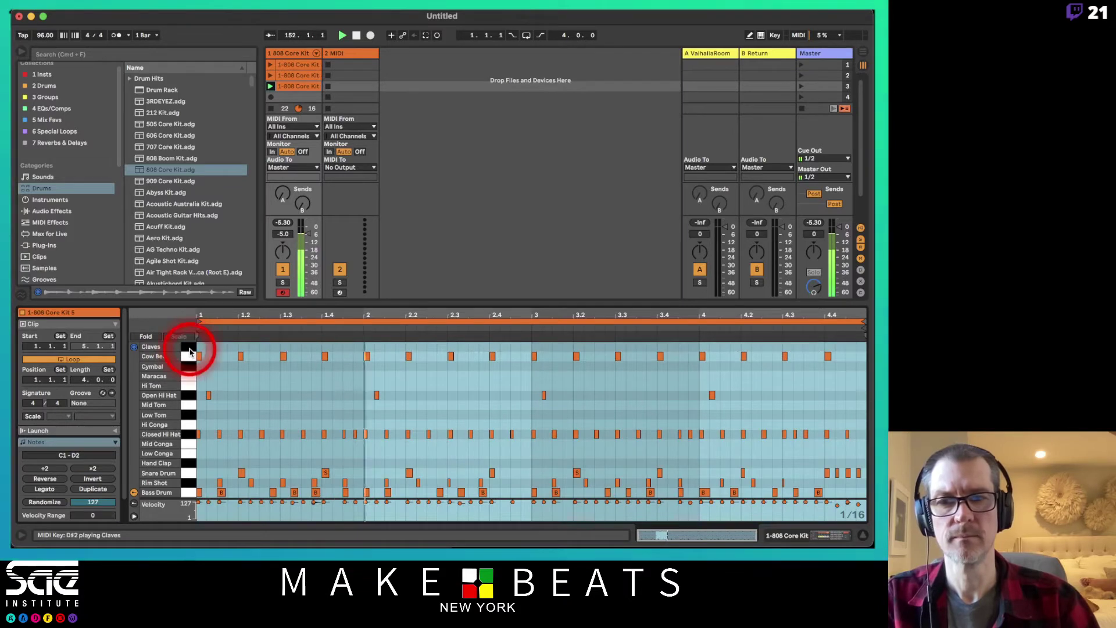
left_click(189, 349)
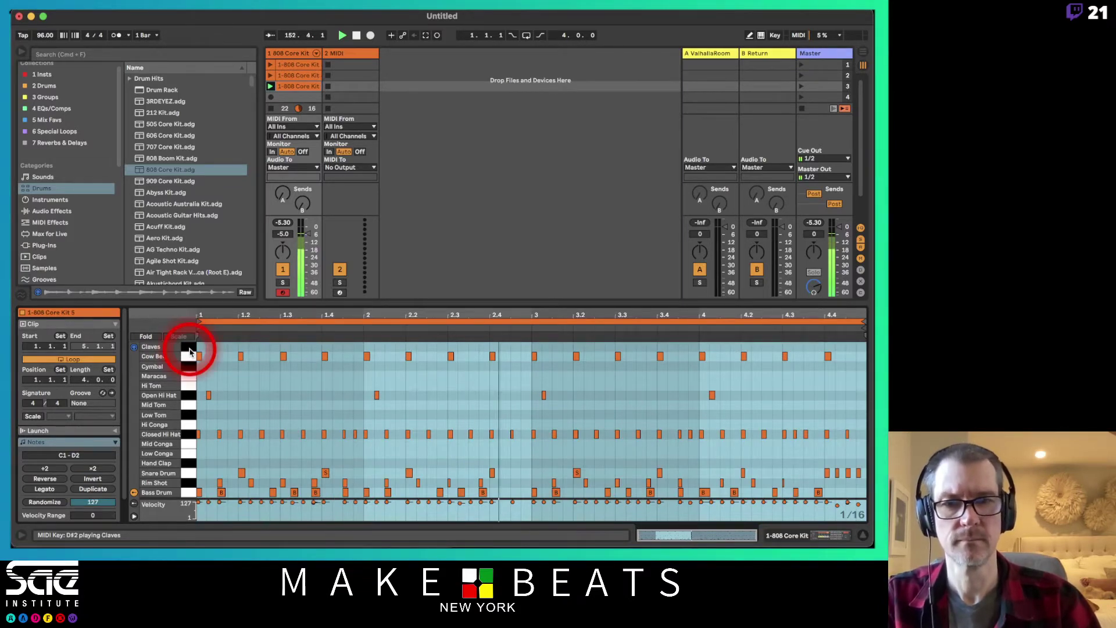
left_click(190, 349)
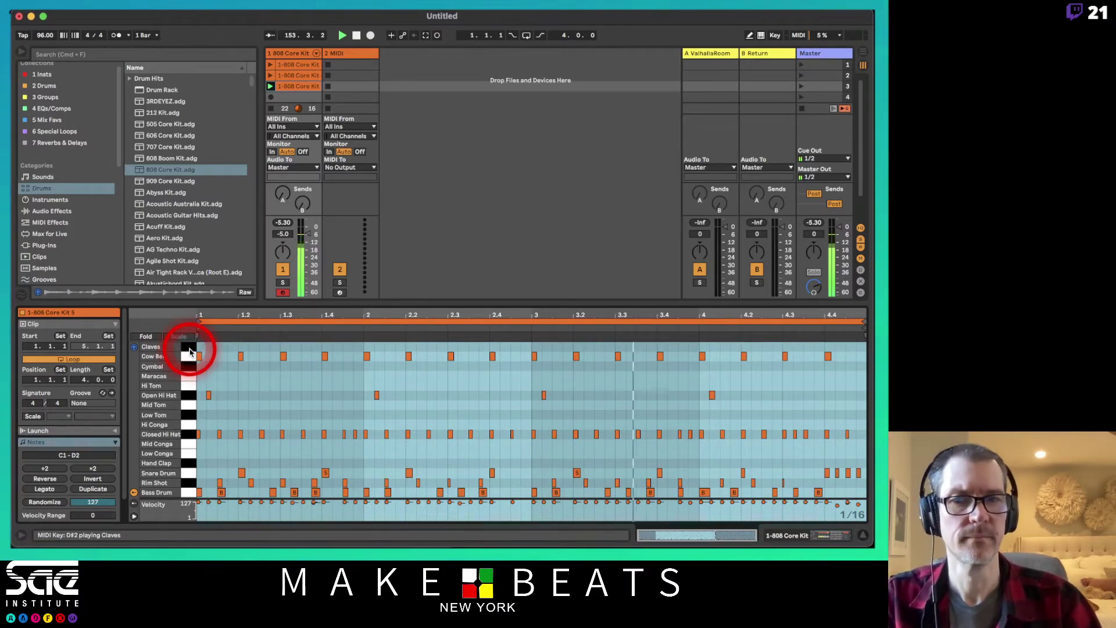
left_click(189, 350)
left_click(189, 351)
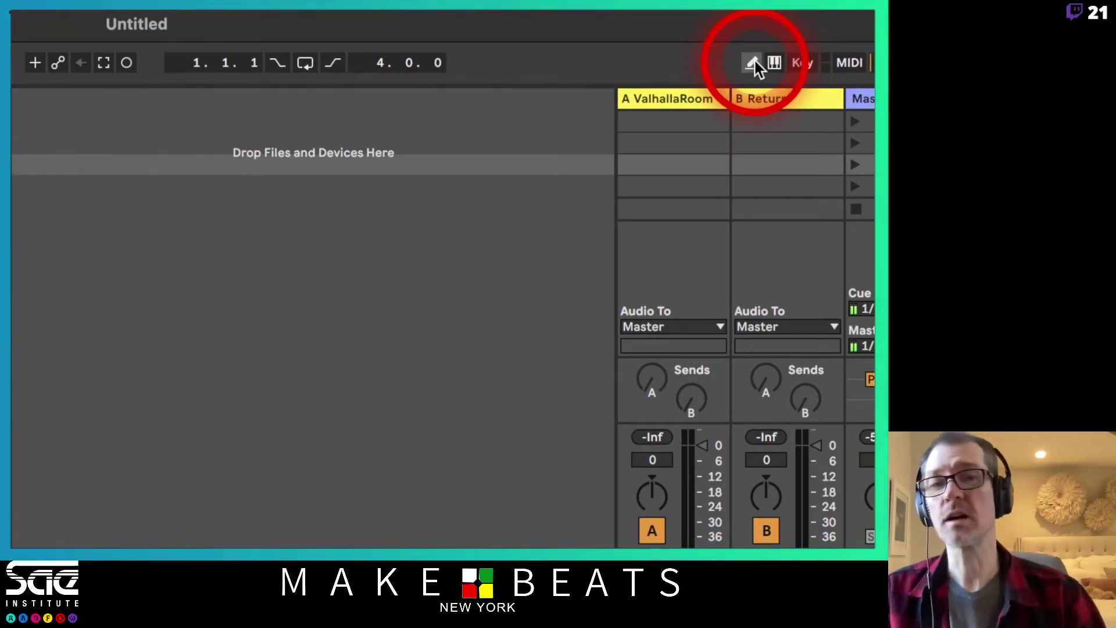
Turn on Draw Mode and draw Claves hits at 1.3.3, 1.4.2, 2.3.3, 3.3.3 and 3.4.2, plus one in bar 4
left_click(753, 63)
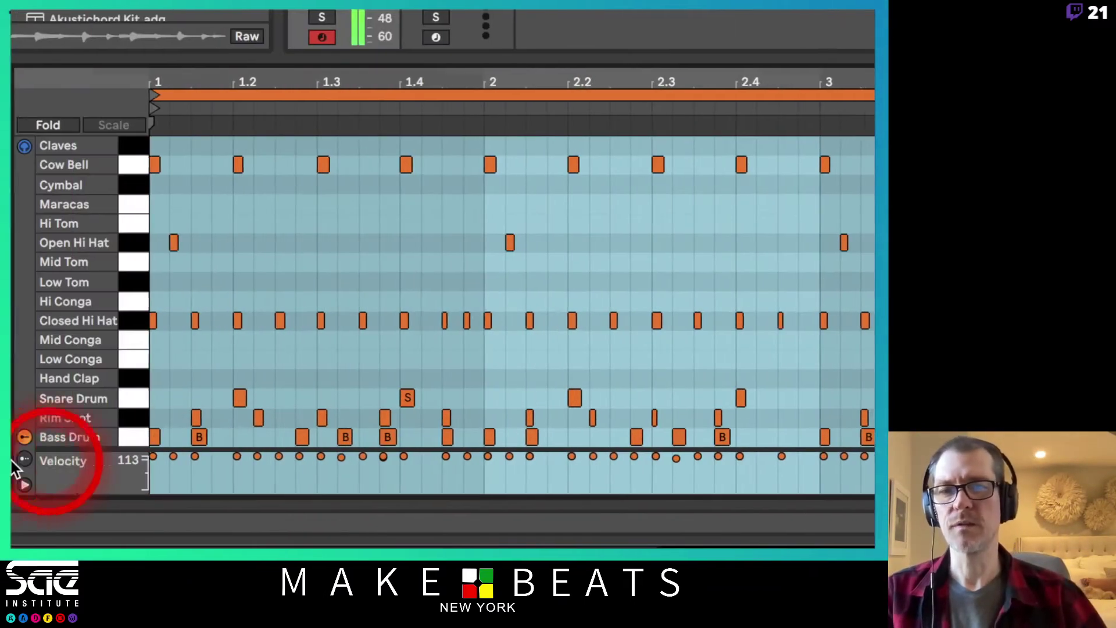
key("space")
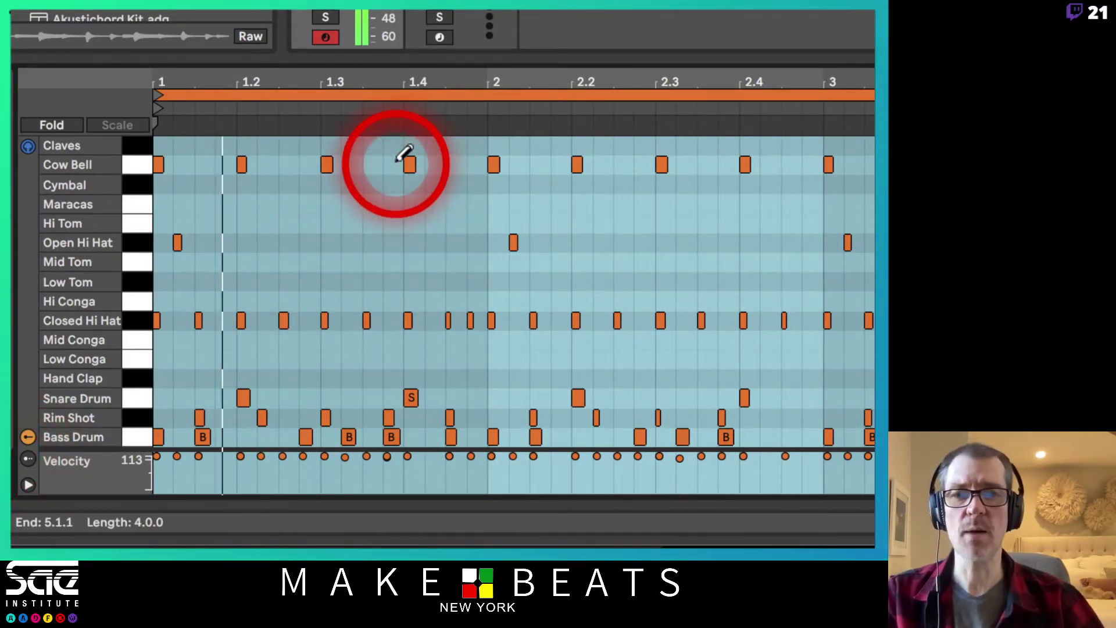
left_click(404, 157)
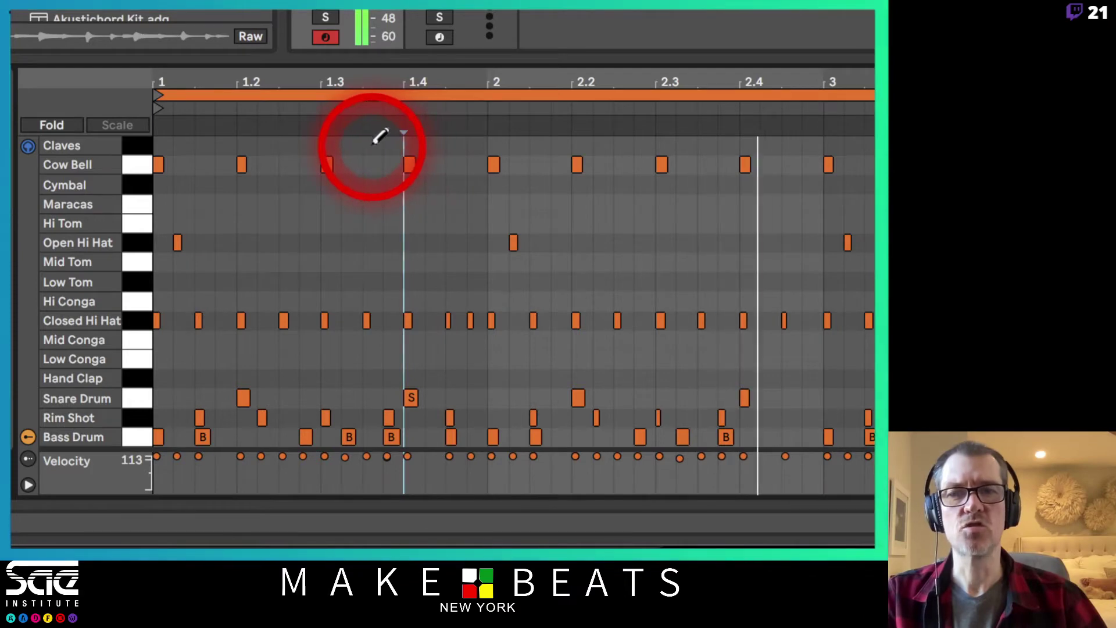
left_click(373, 144)
left_click(434, 145)
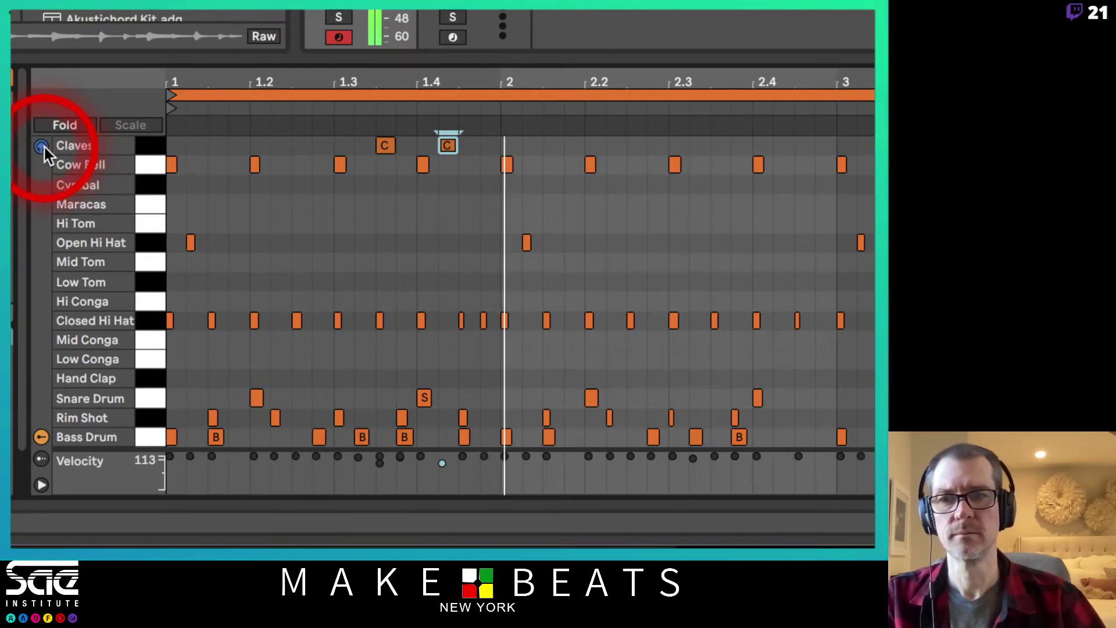
left_click(719, 144)
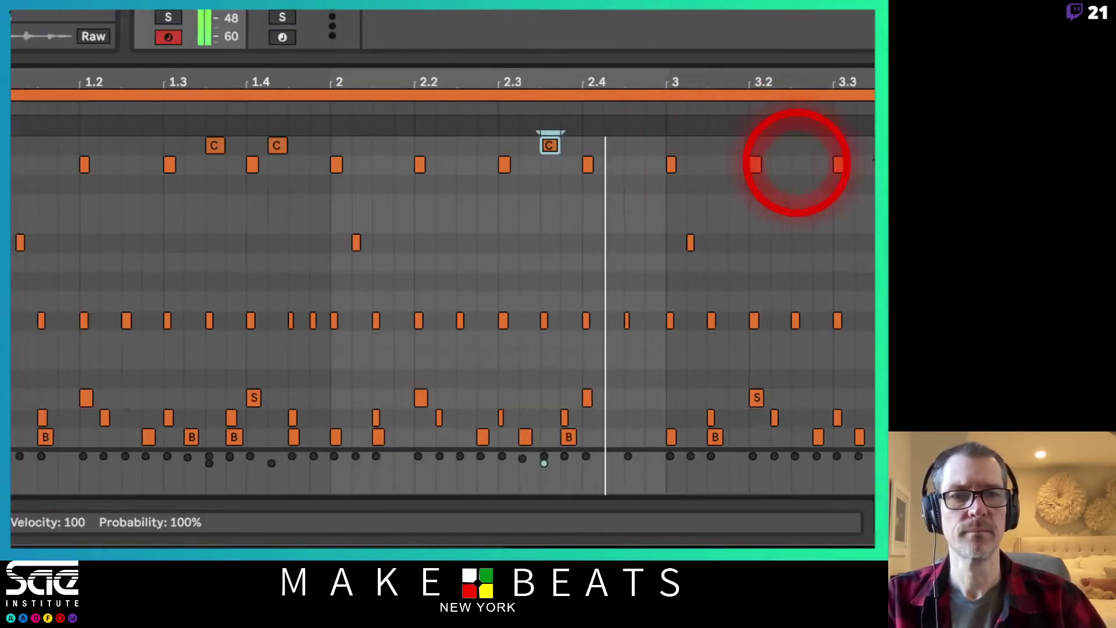
left_click(619, 145)
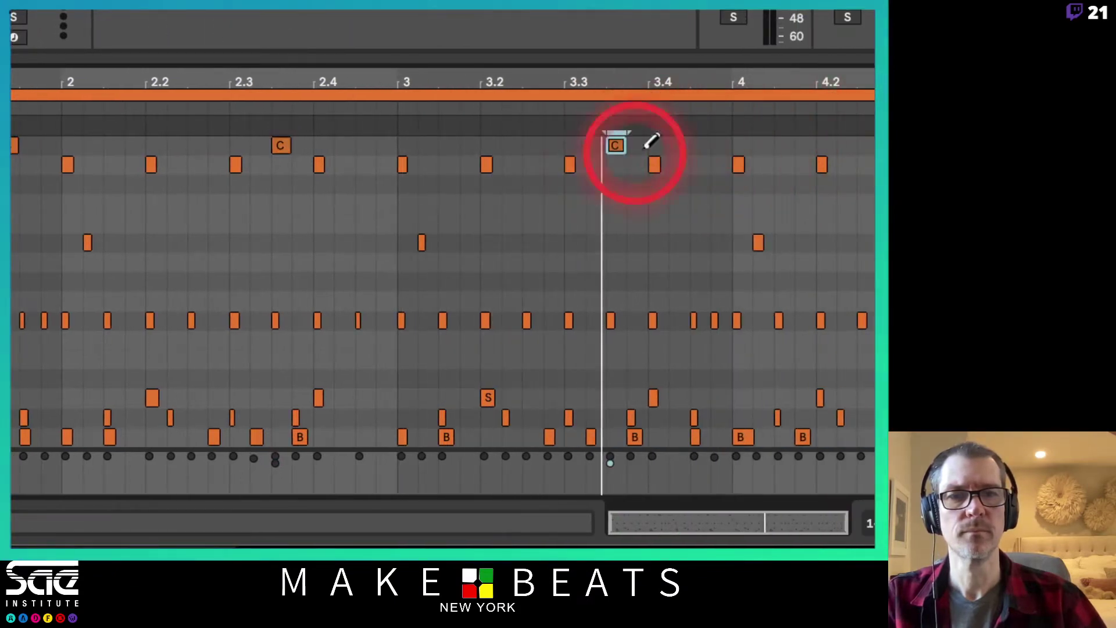
left_click(679, 144)
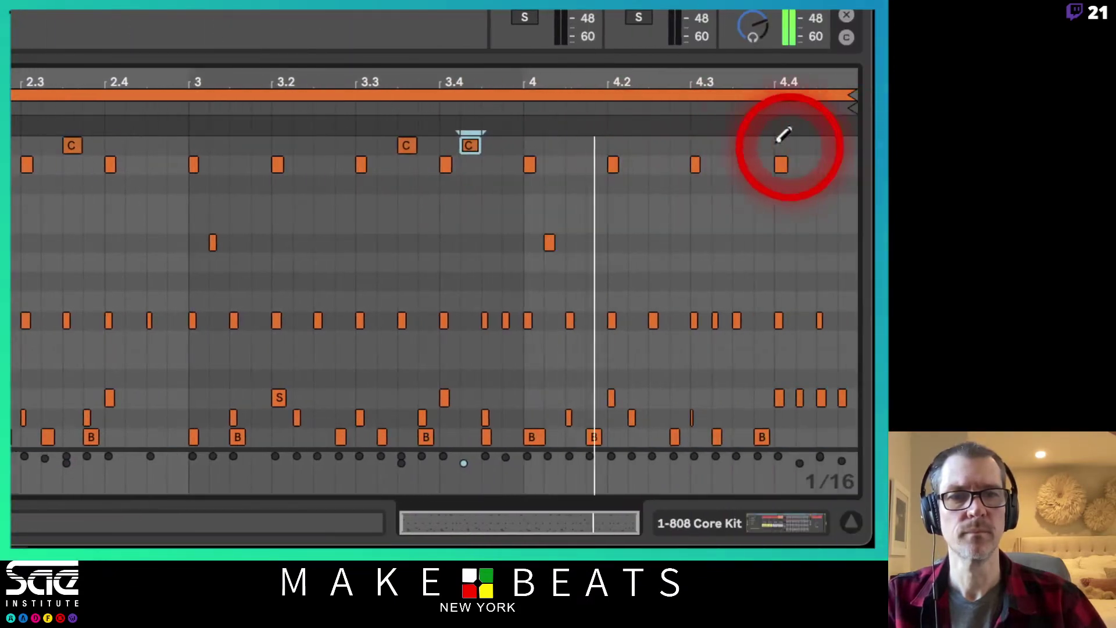
left_click(741, 145)
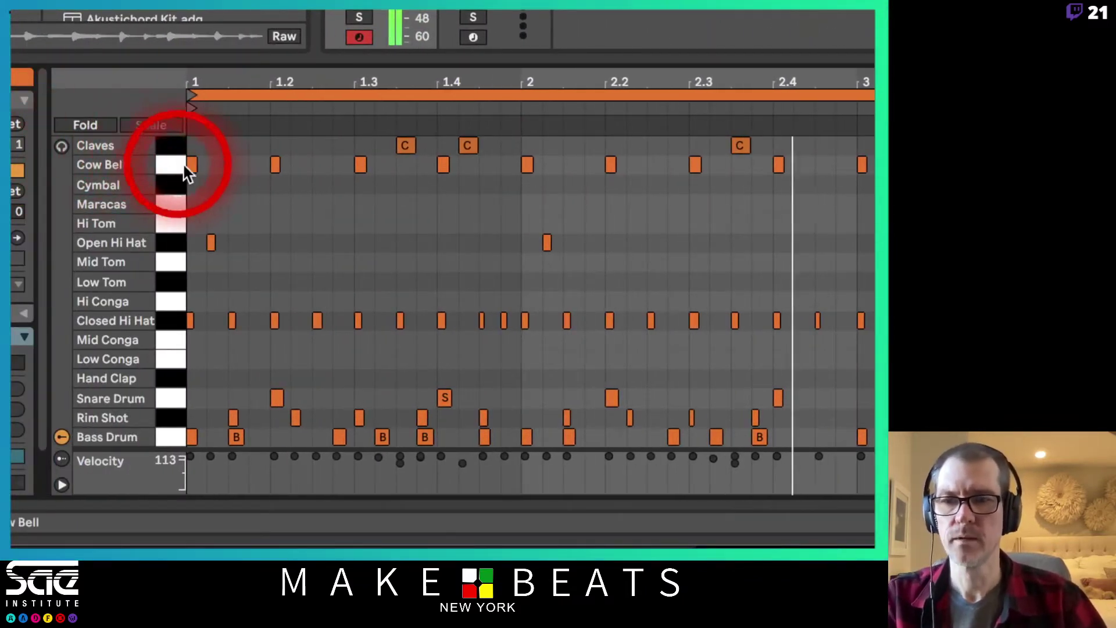
Audition the Maracas sound with note preview enabled, and switch the preview off
left_click(172, 207)
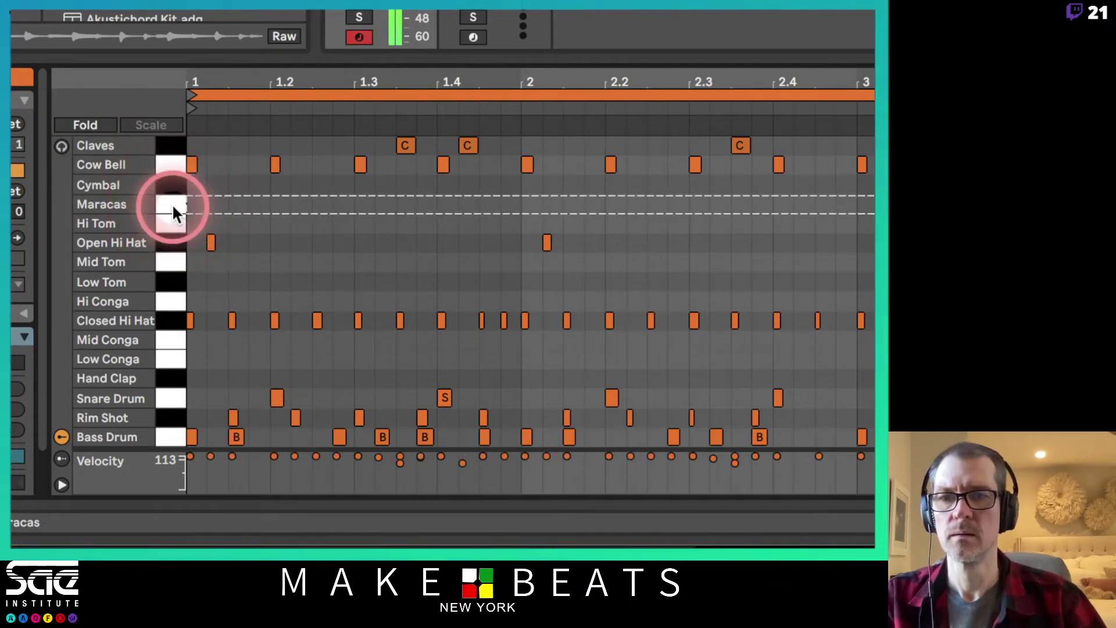
left_click(61, 145)
left_click(169, 203)
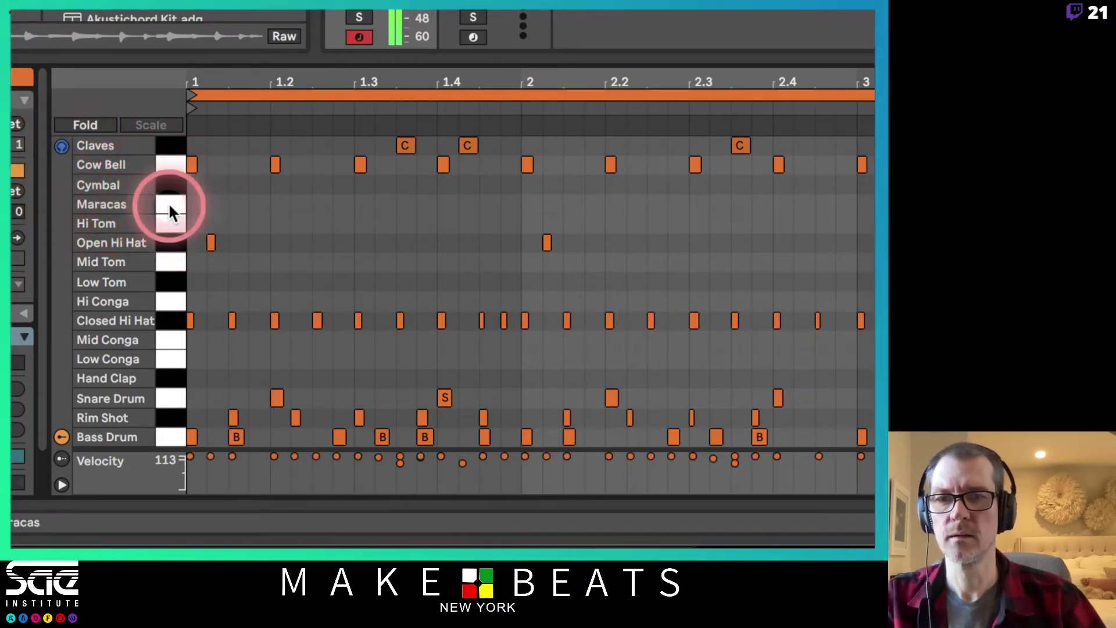
left_click(61, 146)
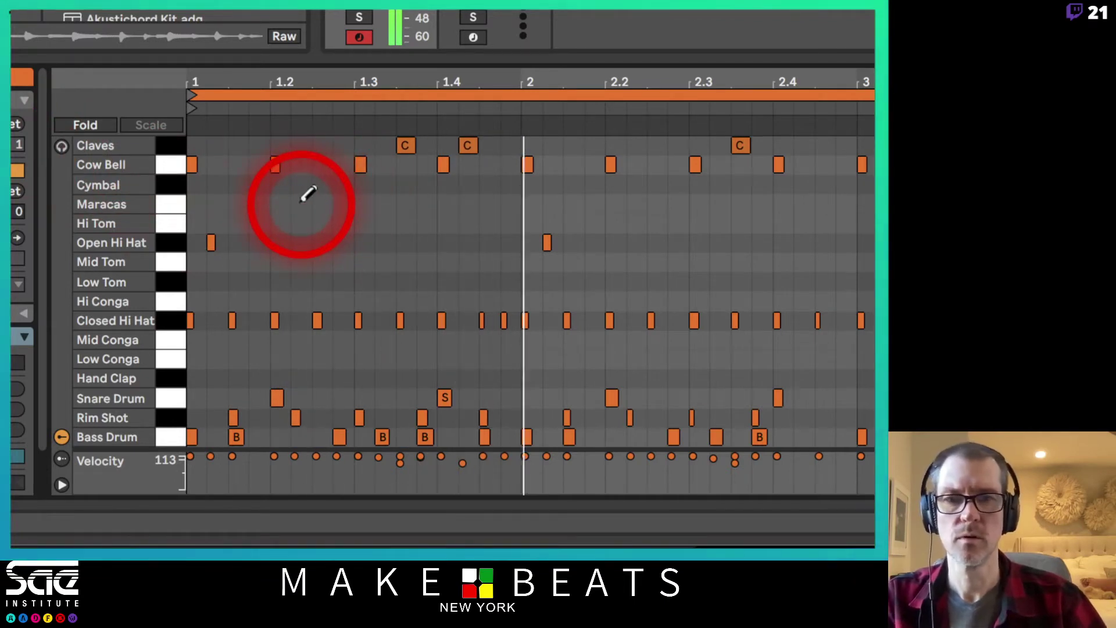
Draw a run of seven sixteenth-note Maracas hits in bar 1, from 1.2.2 through 1.3.4
left_click_drag(301, 199, 378, 199)
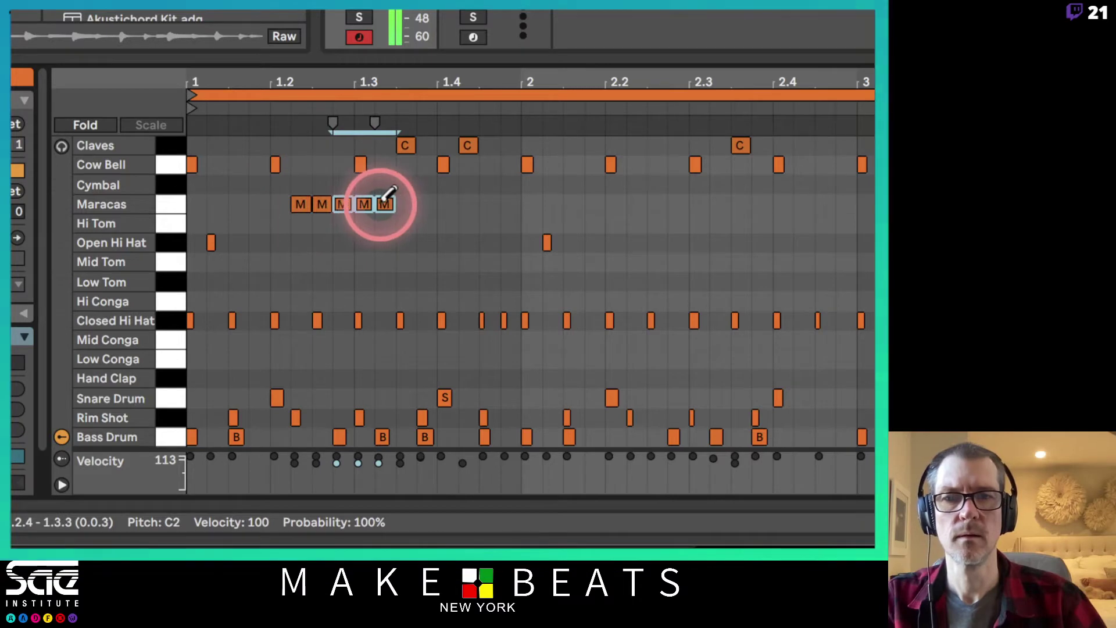
left_click(383, 201)
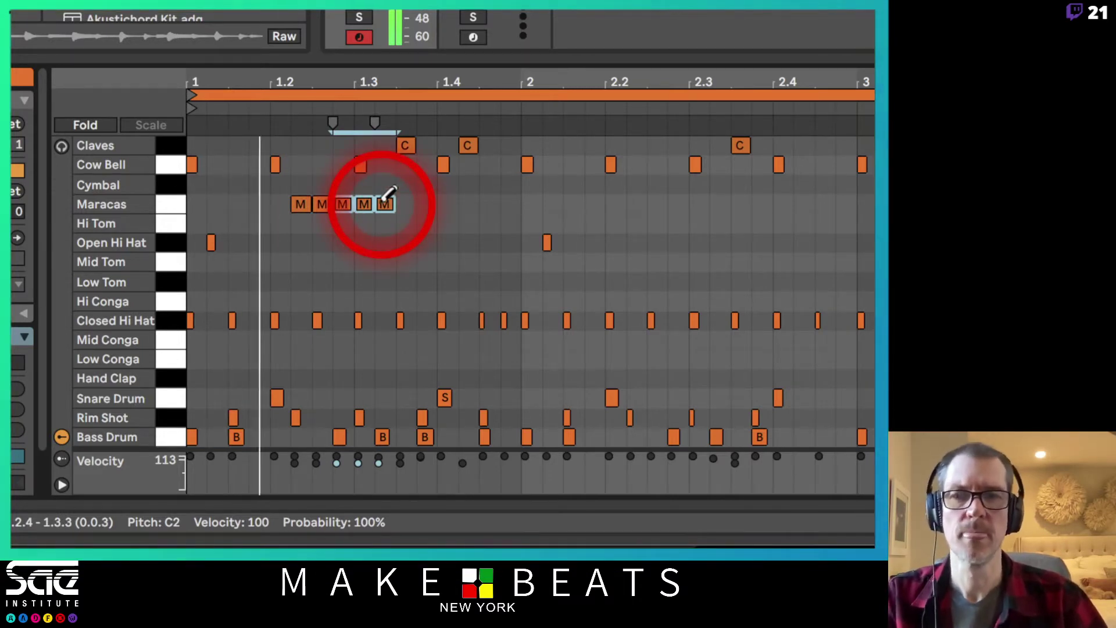
left_click(424, 203)
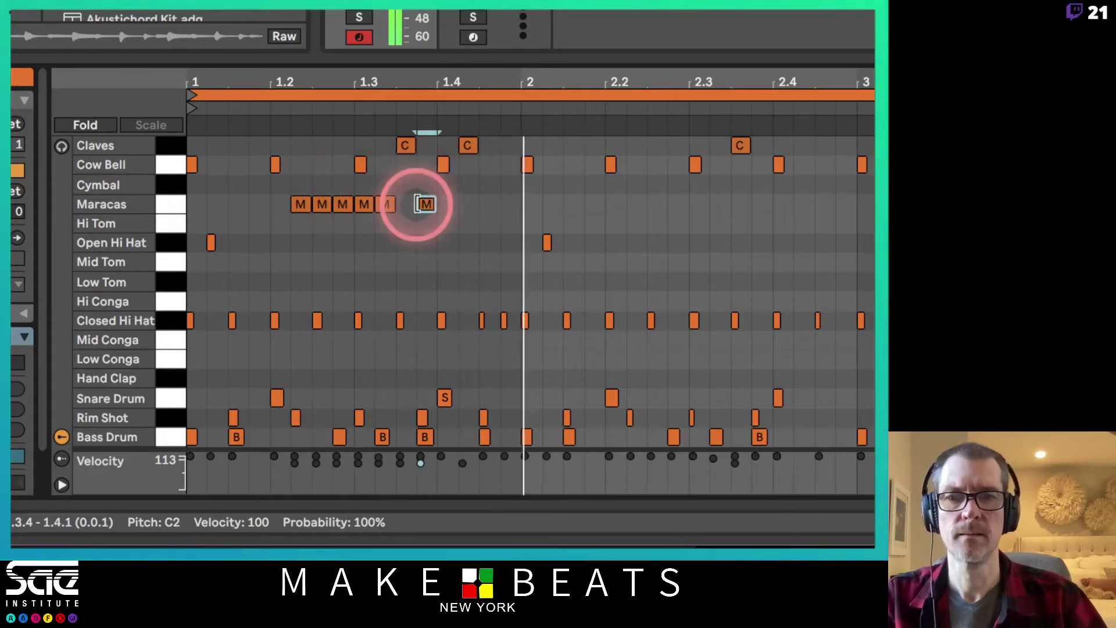
left_click(411, 201)
left_click(426, 202)
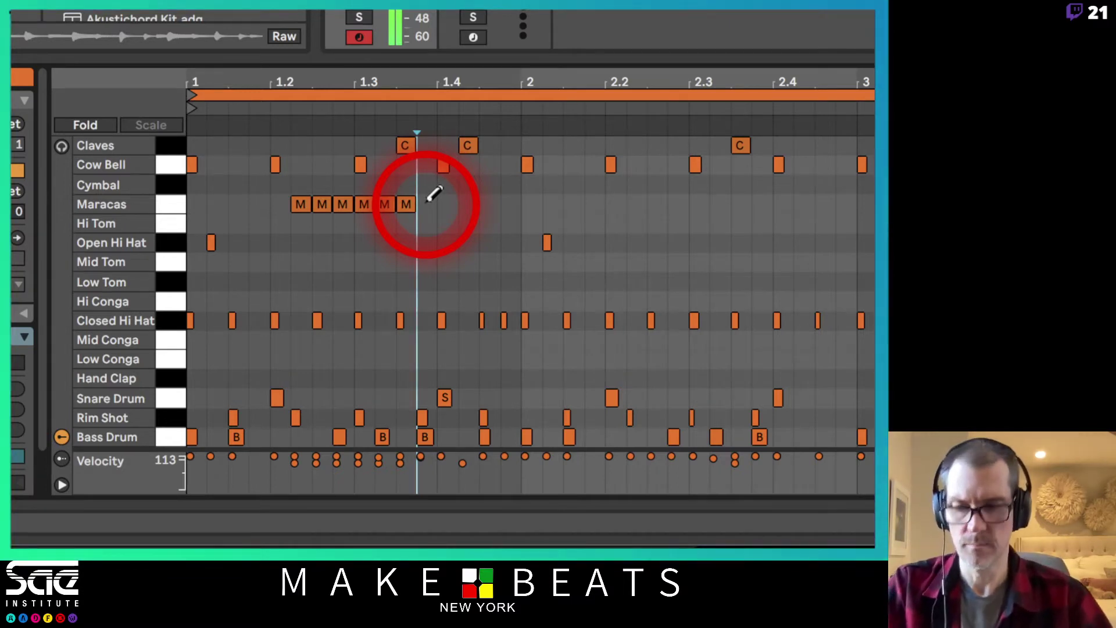
key("space")
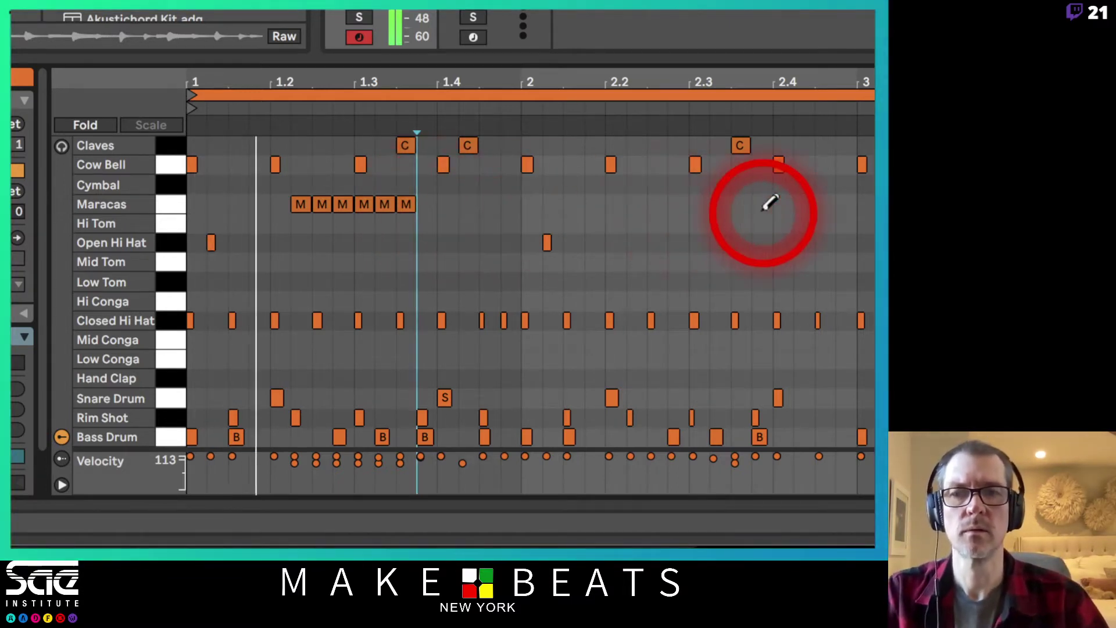
left_click(426, 204)
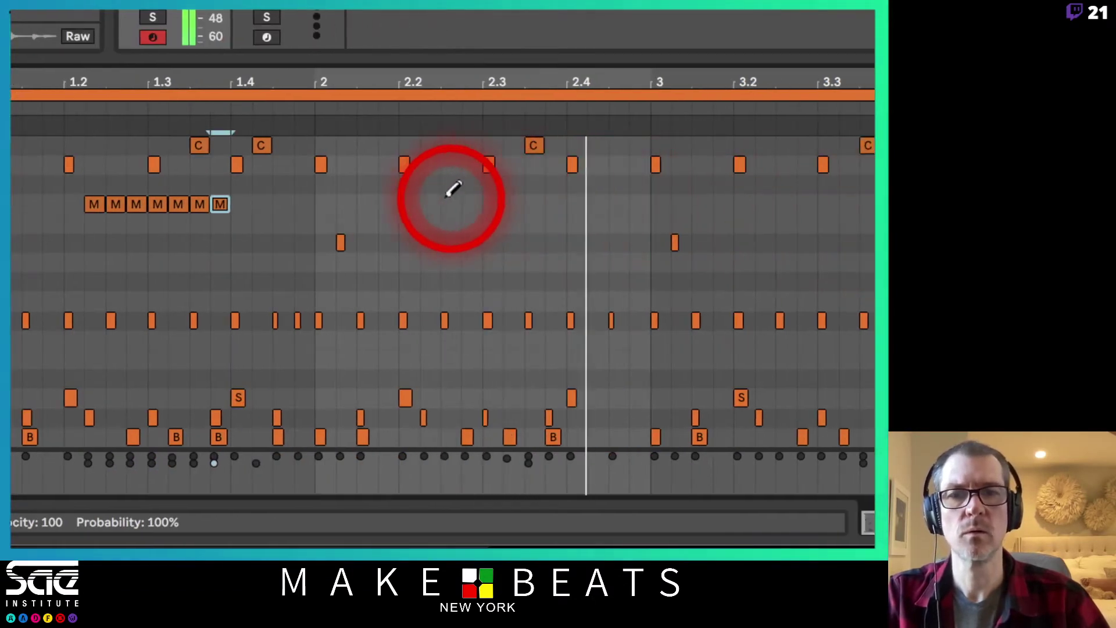
Draw sixteenth-note Maracas runs from 2.2.3 through 2.3.3, 3.2.2 through 3.3.4, and 4.2.3 through 4.3.3
left_click_drag(449, 201, 559, 193)
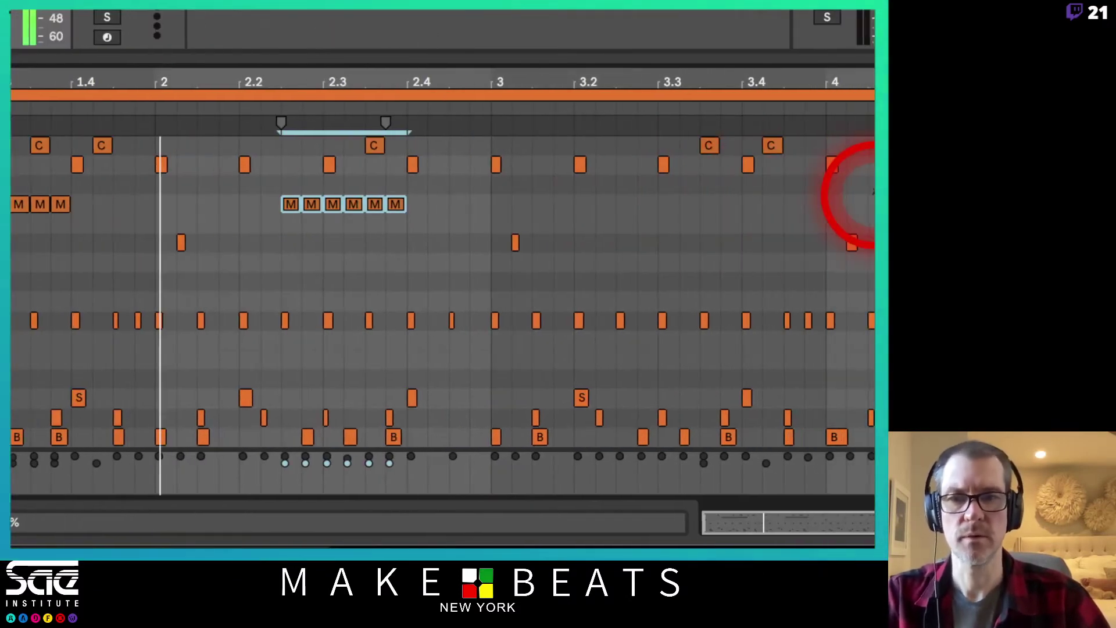
left_click(394, 204)
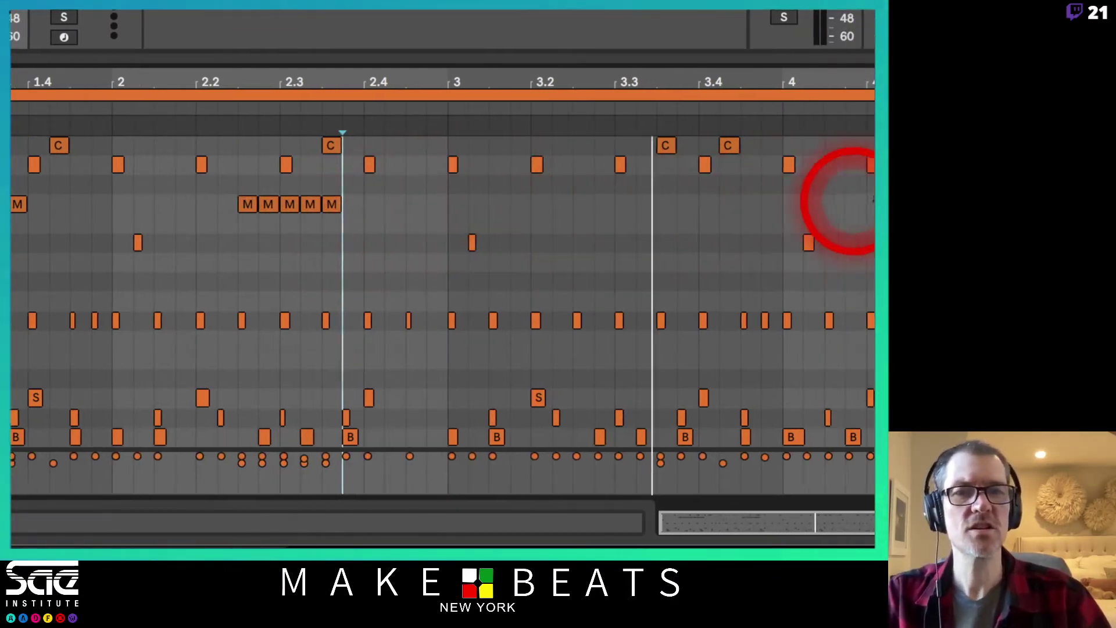
left_click_drag(397, 204, 527, 201)
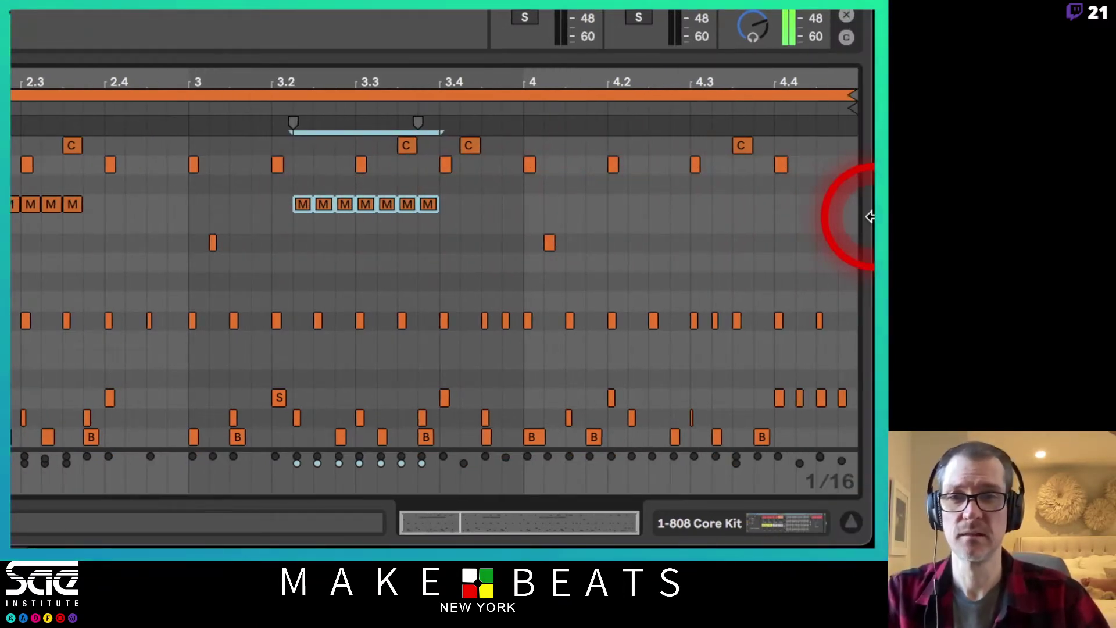
left_click(659, 203)
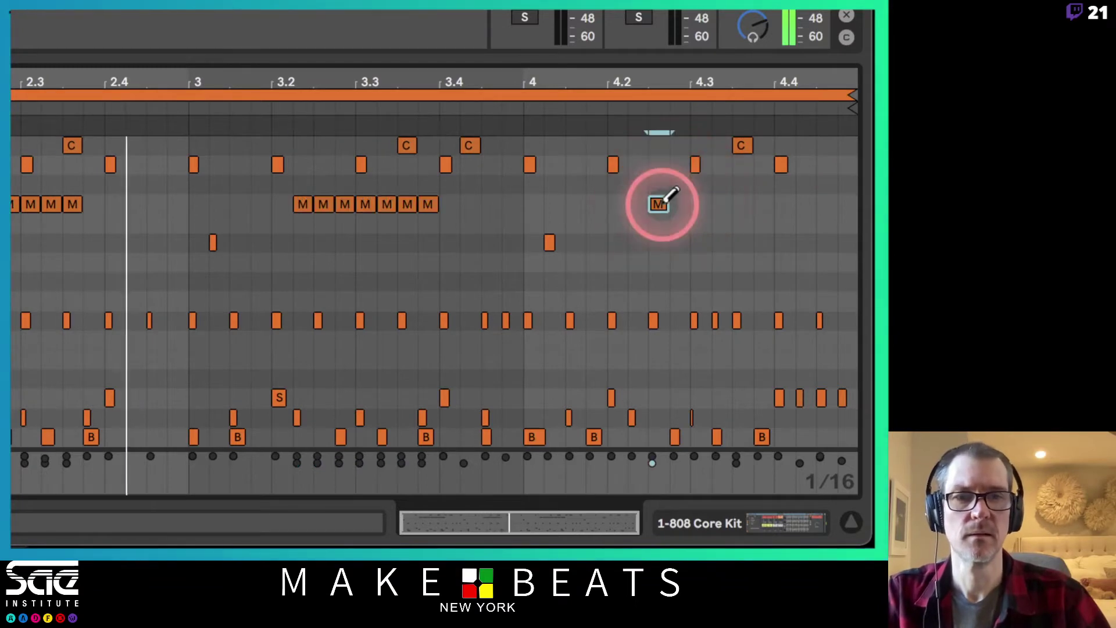
left_click_drag(663, 202, 744, 200)
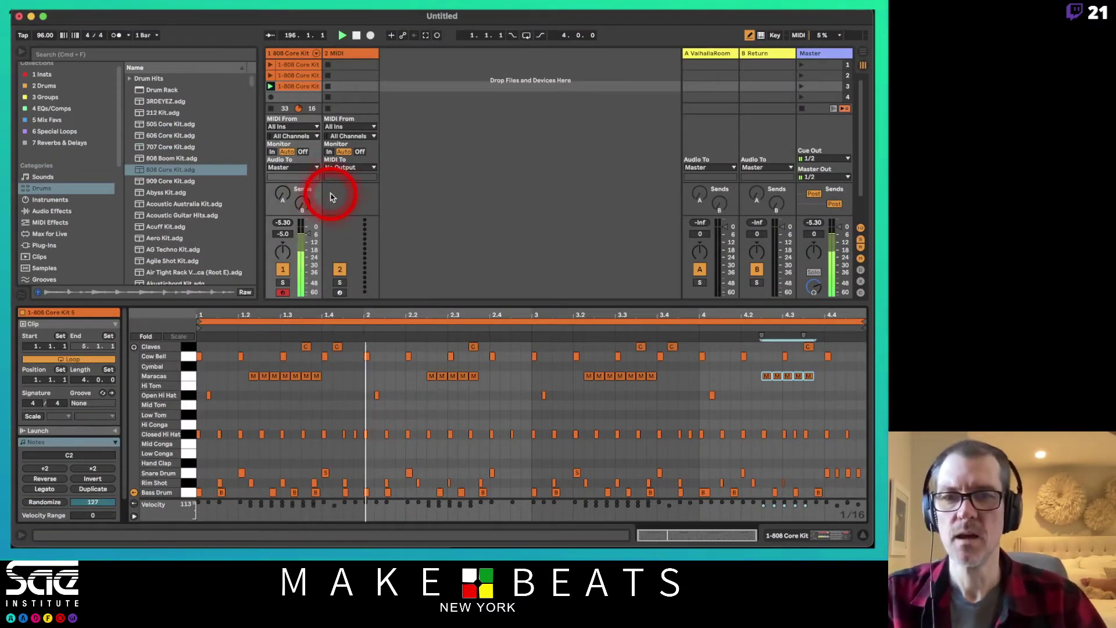
Unfold the 808 Core Kit track into its individual drum chains and hide the browser to make room
mouse_move(359, 300)
left_mouse_down()
mouse_move(361, 321)
mouse_move(365, 313)
left_mouse_up()
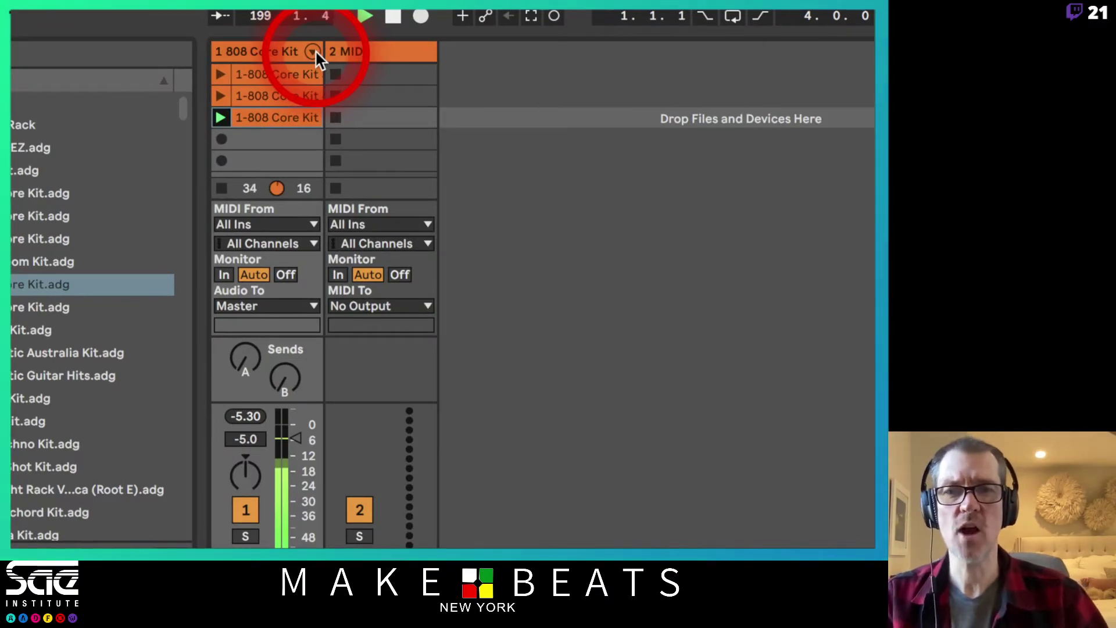
left_click(314, 51)
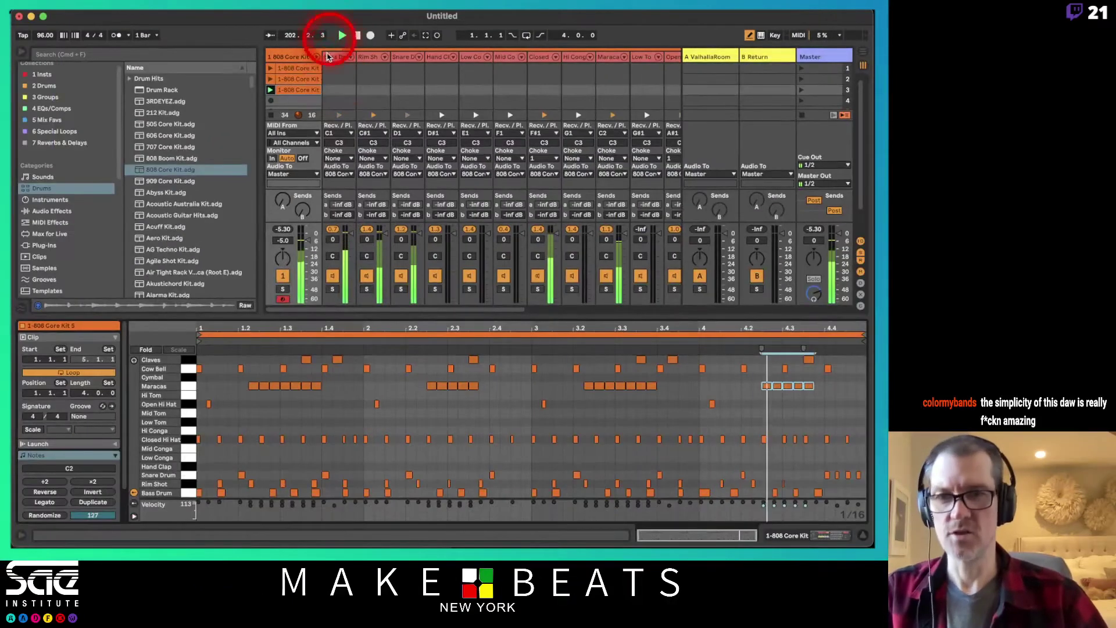
key("super+alt+b")
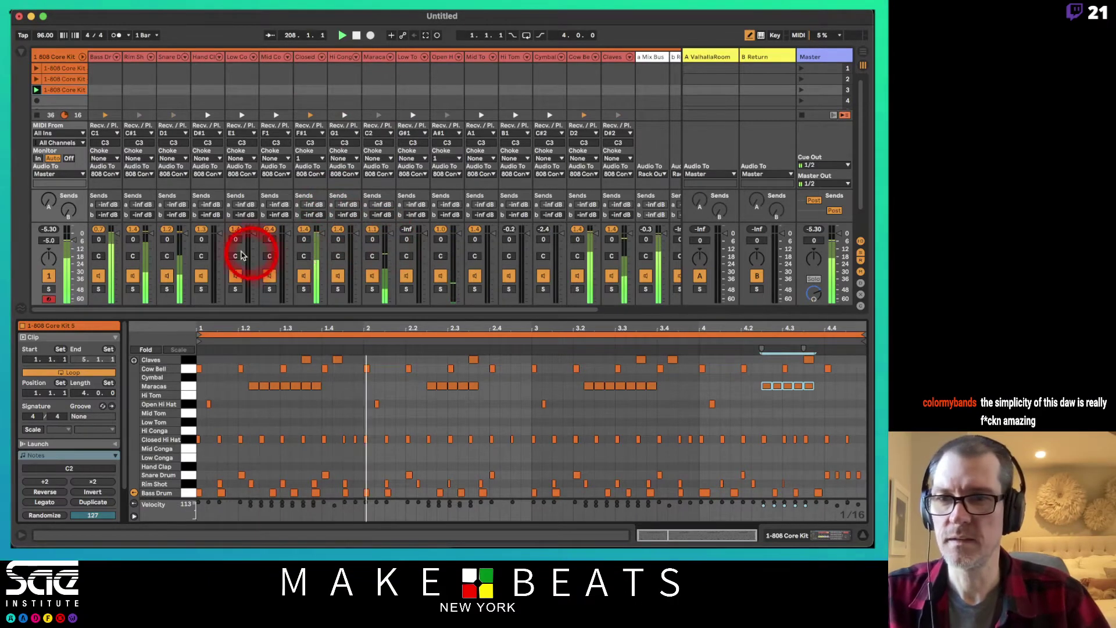
Lower the Cow Bell chain's volume to -3.5 dB and the Open Hi Hat chain's to about -11 dB
left_click(595, 233)
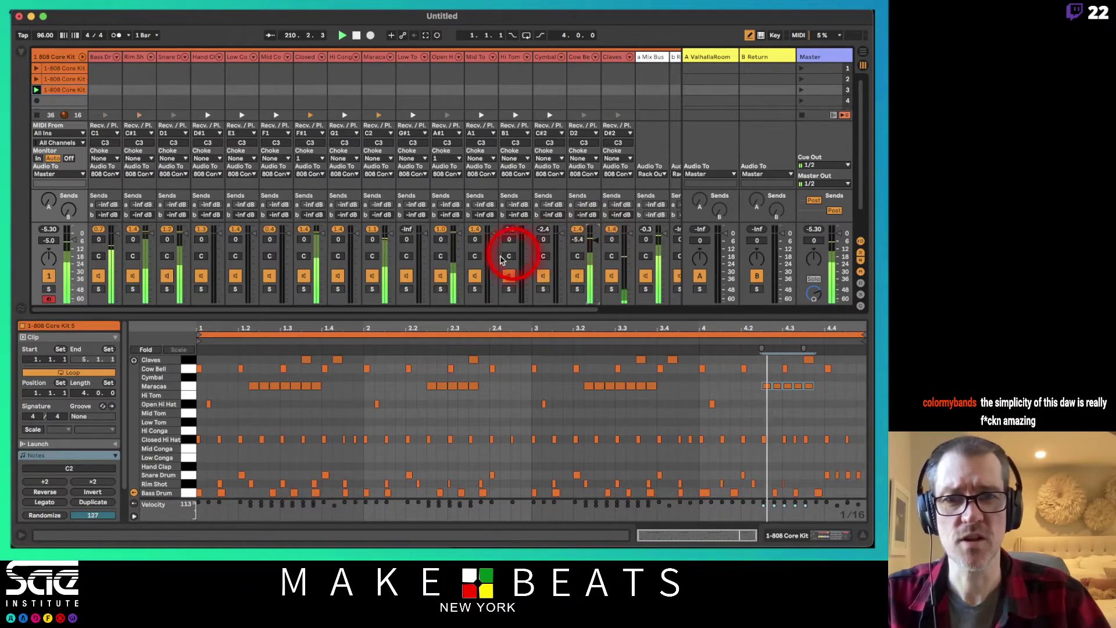
left_click(476, 241)
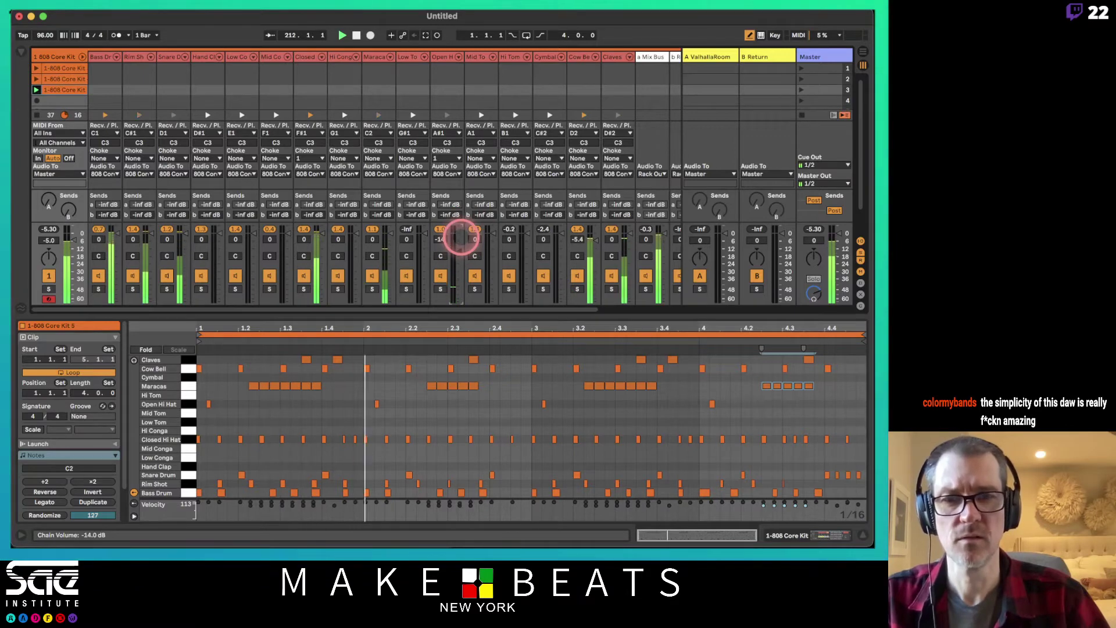
left_click(561, 256)
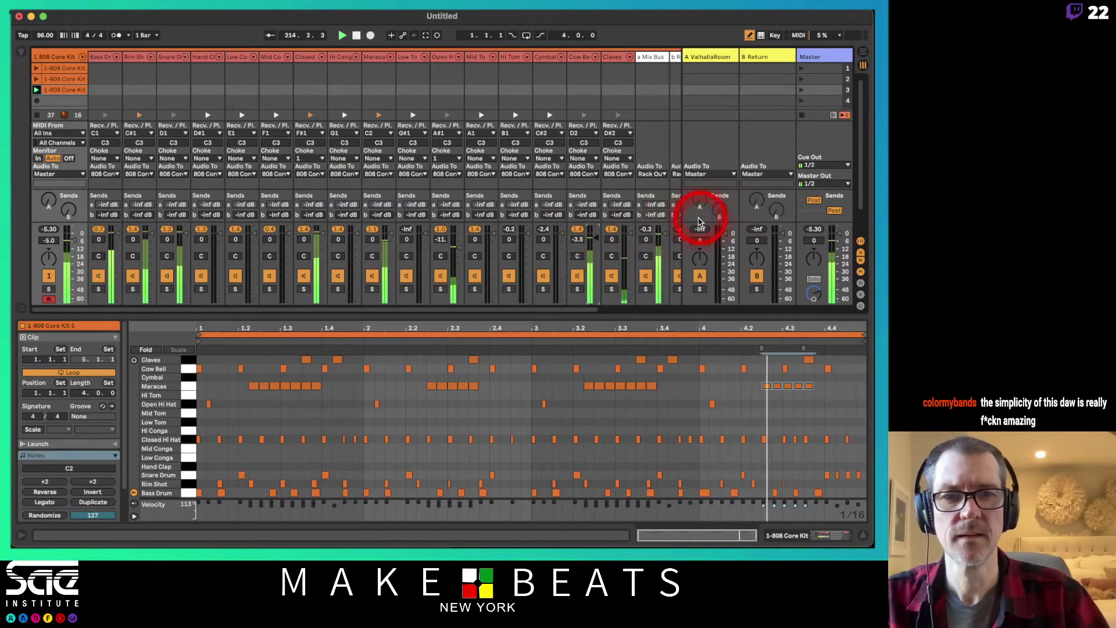
Select the kit's Mix Bus return chain and fold the drum chains back into the 808 Core Kit track
mouse_move(696, 223)
left_mouse_down()
mouse_move(692, 207)
mouse_move(697, 223)
left_mouse_up()
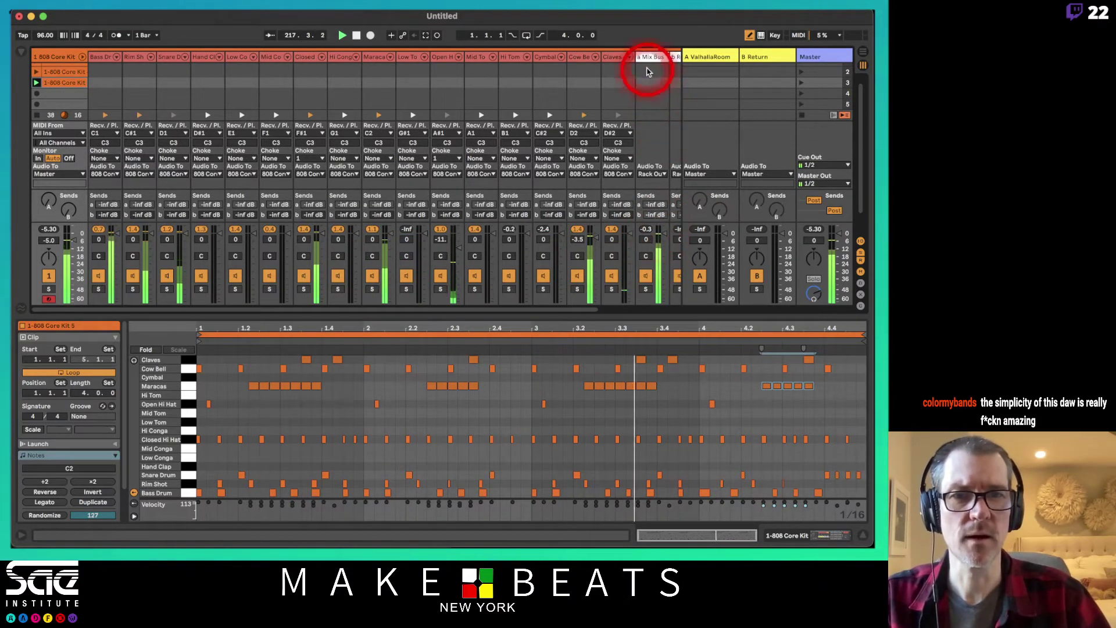
left_click(646, 57)
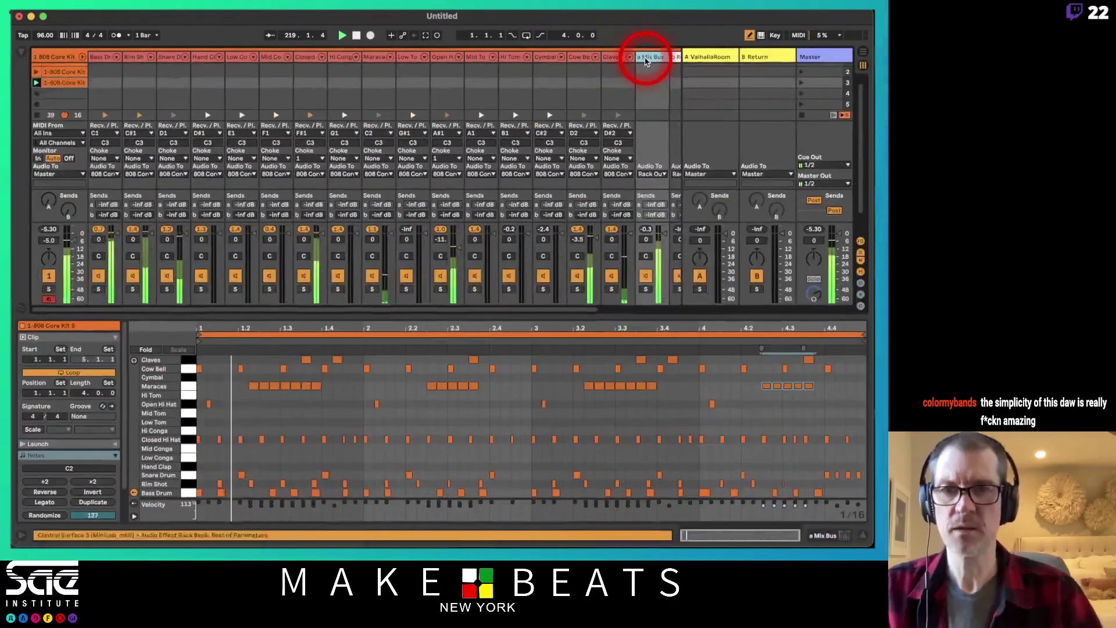
left_click(83, 56)
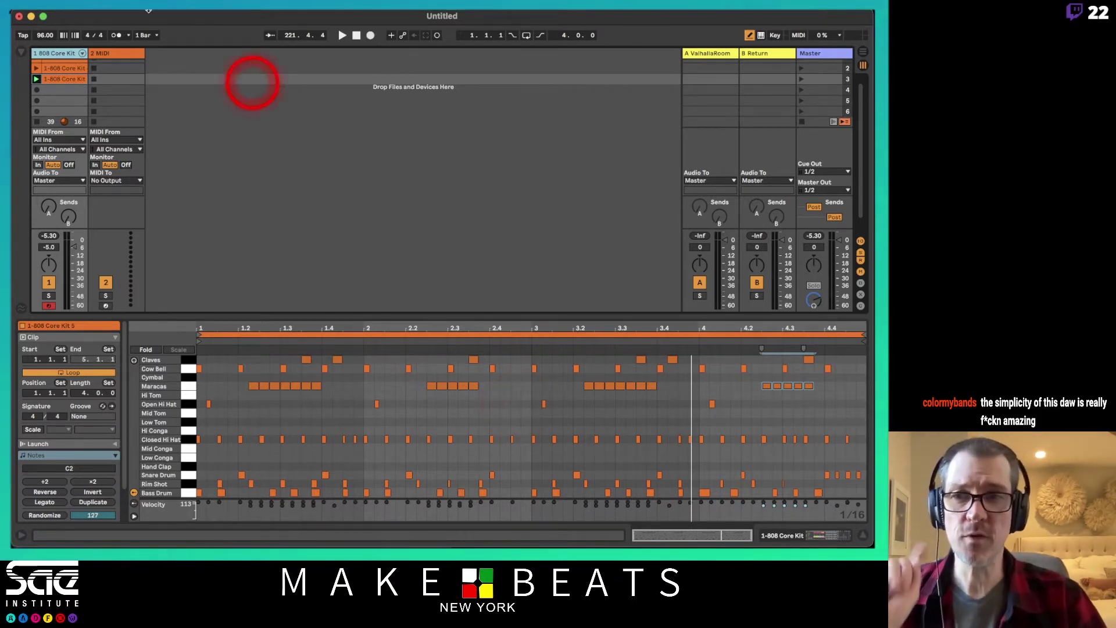
Show the browser, restart playback and expand the BeatWeirdness_Noiiz Loops > Tops folder within the Samplephonics place
left_click(25, 53)
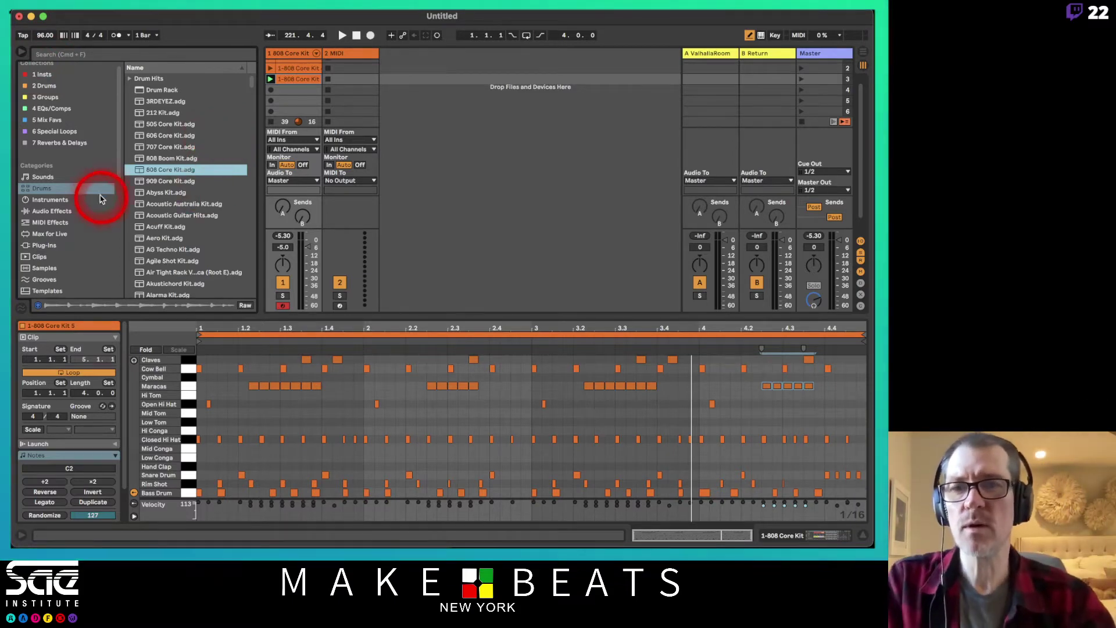
scroll(96, 195, "down", 5)
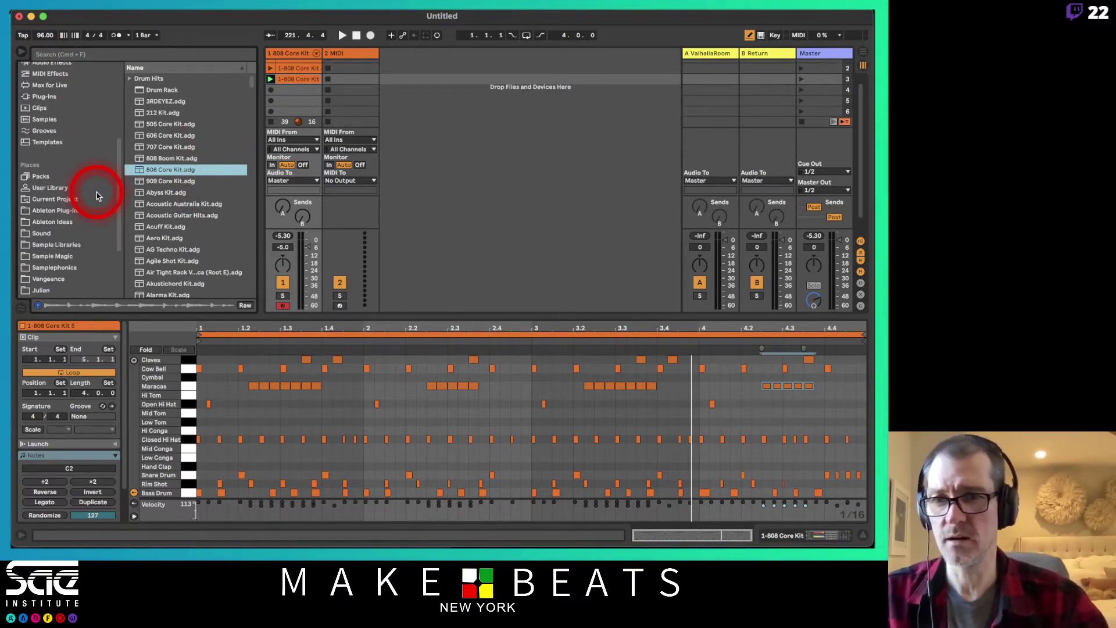
scroll(97, 194, "down", 3)
key("space")
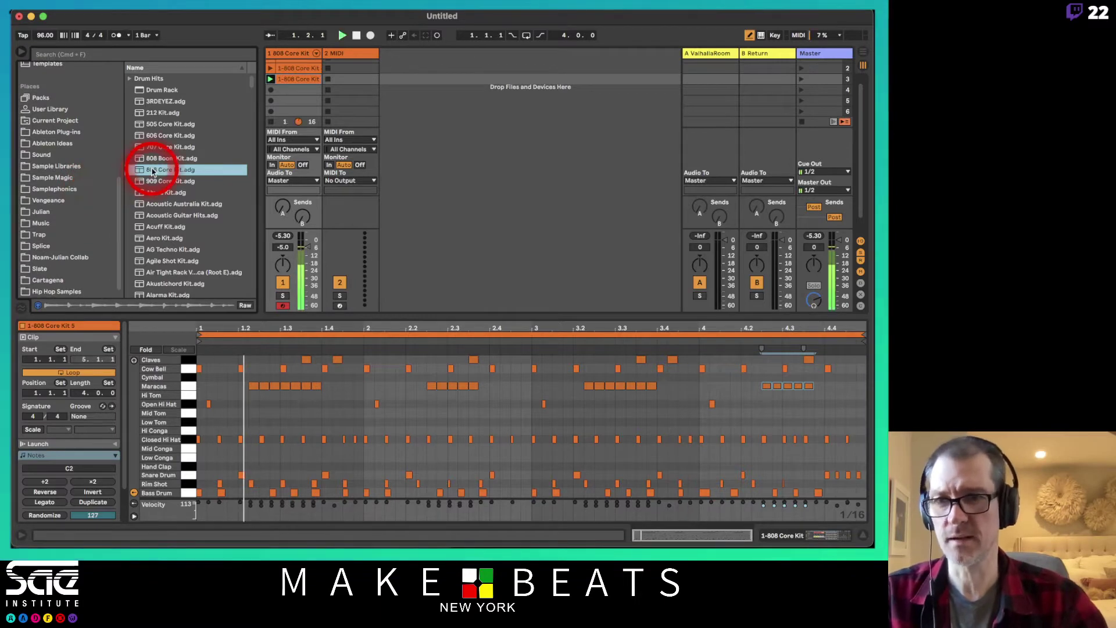
left_click(53, 190)
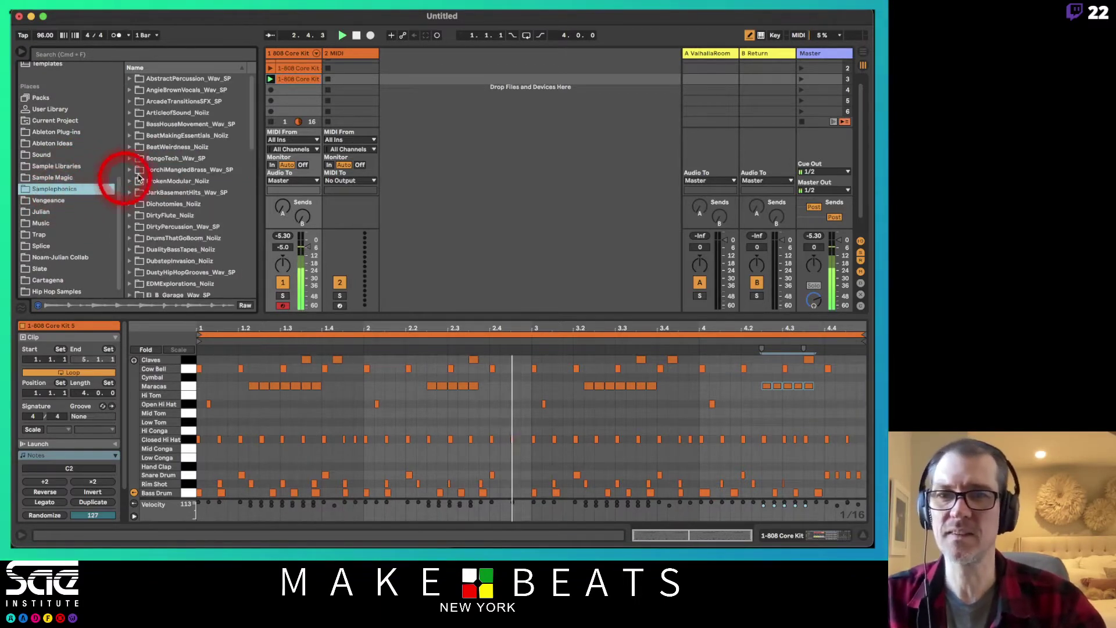
left_click(156, 147)
left_click(129, 147)
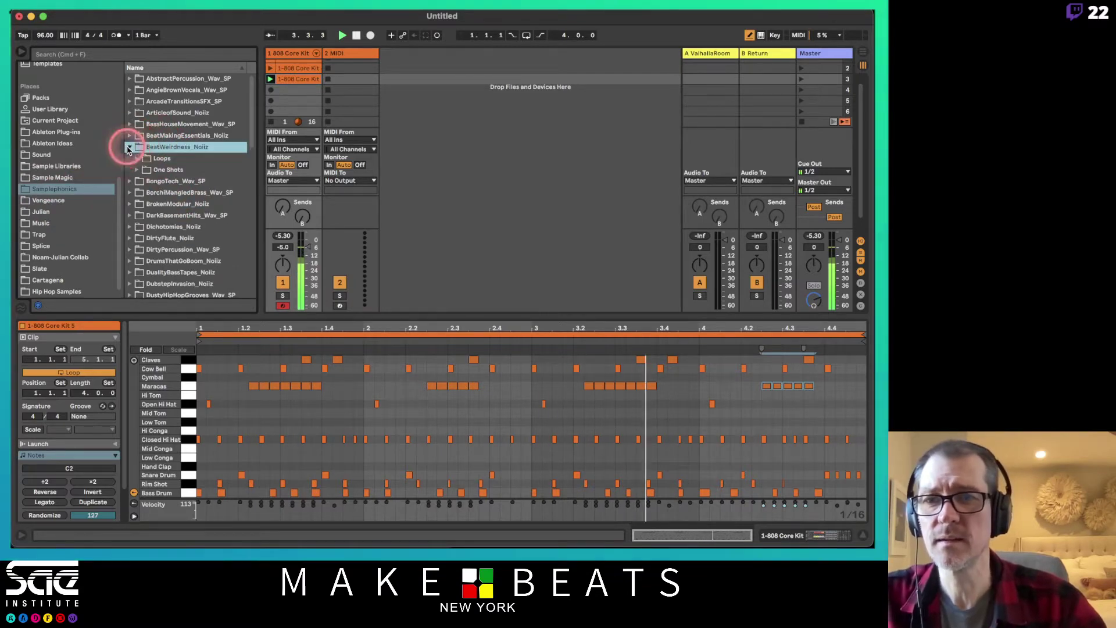
left_click(138, 160)
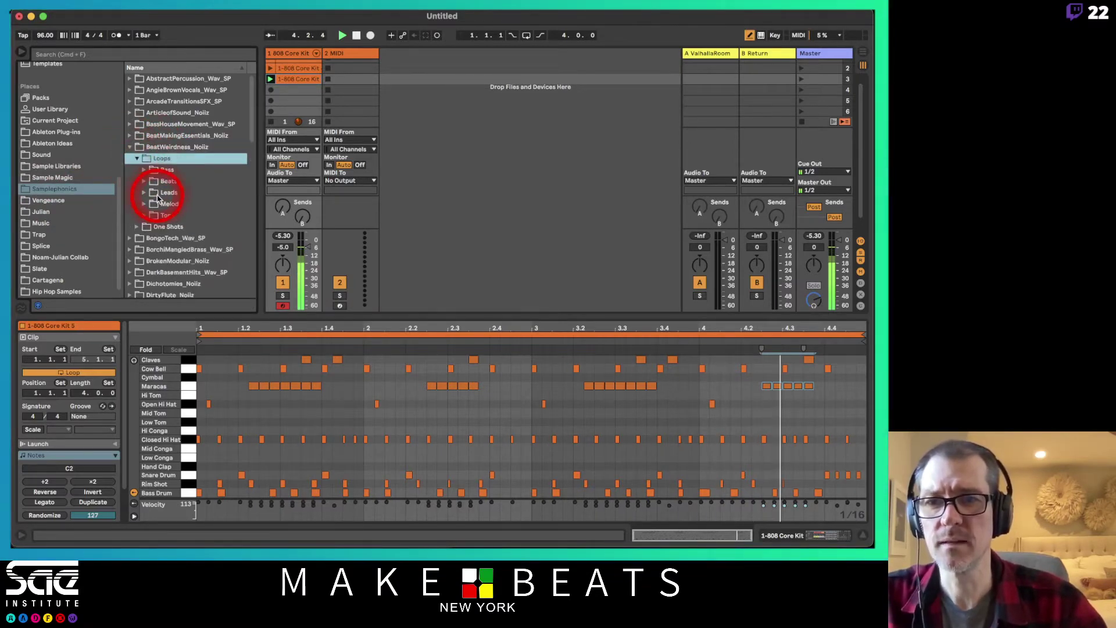
left_click(145, 217)
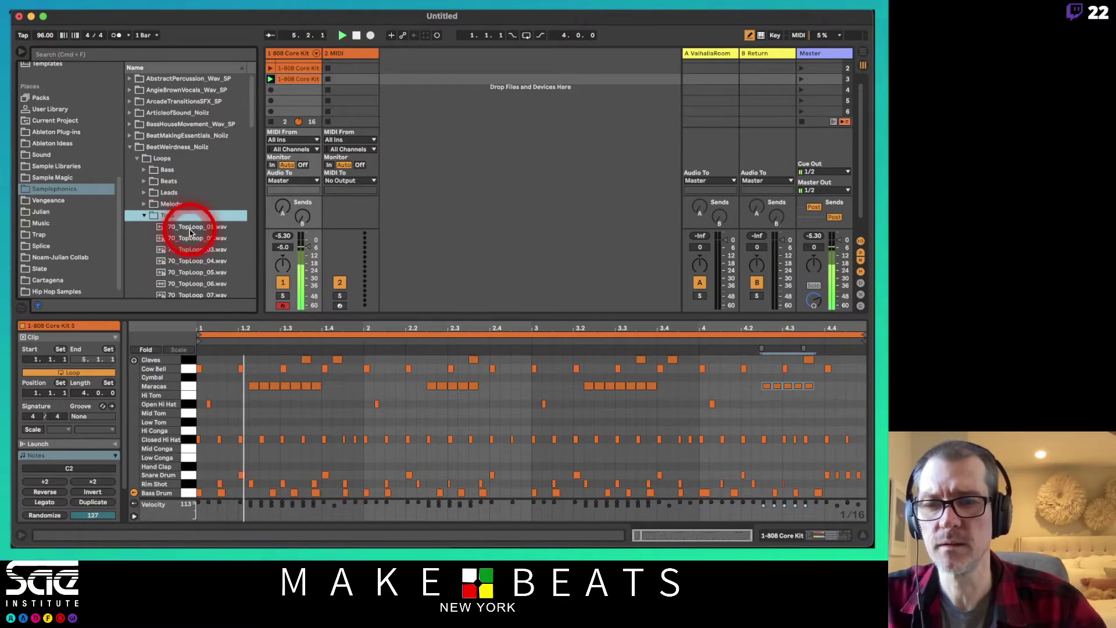
Audition several of the 70 and 80 BPM top loops against the playing beat, ending on 80_TopLoop_11.wav
left_click(189, 238)
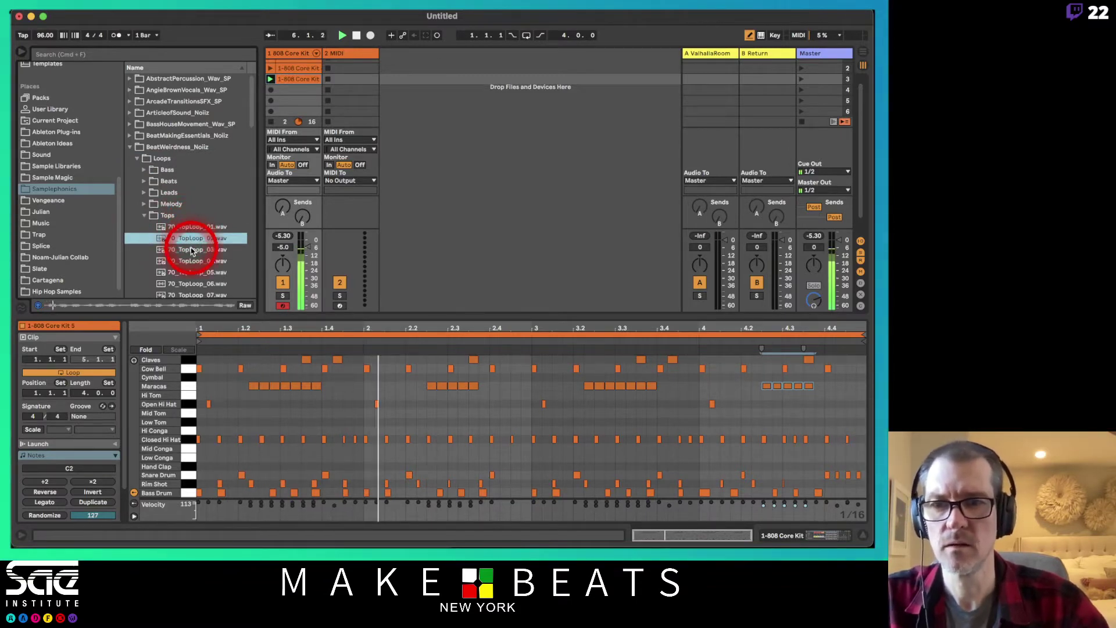
key("Down")
key("Down")
key("Down")
scroll(191, 247, "down", 3)
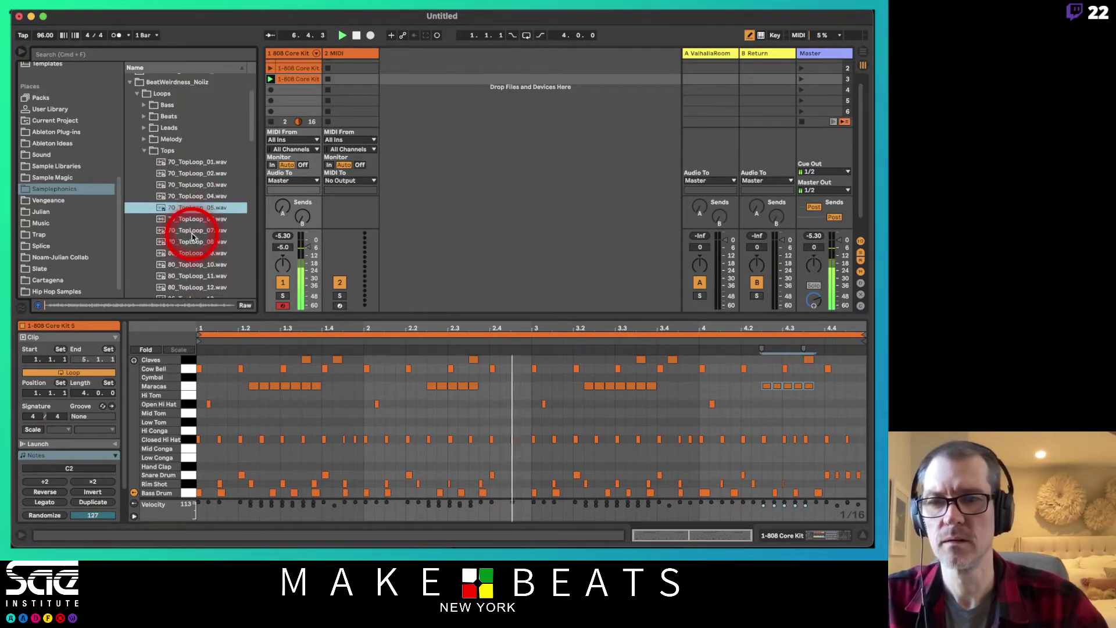
left_click(190, 265)
scroll(190, 266, "down", 2)
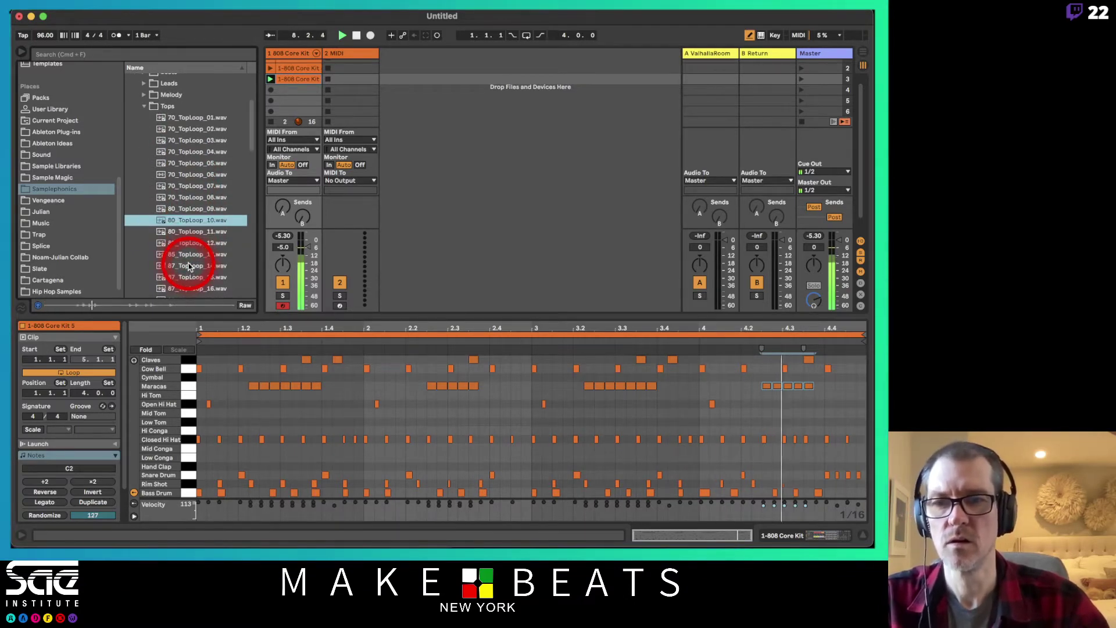
key("Down")
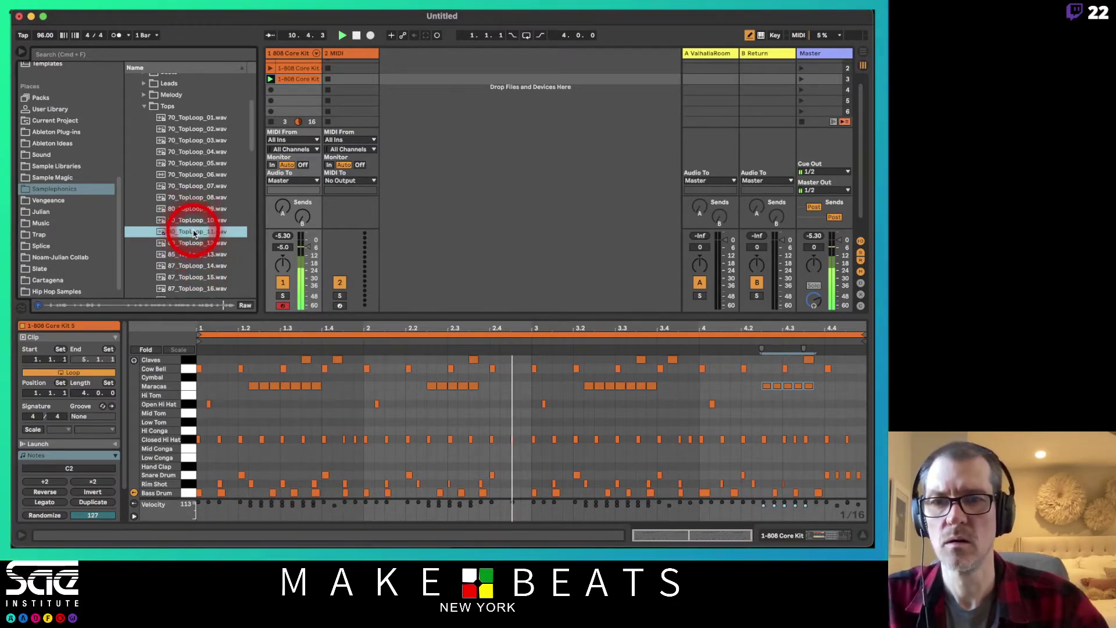
Add 80_TopLoop_11.wav to a new audio track in scene 3 and launch the clip
left_click_drag(193, 233, 388, 80)
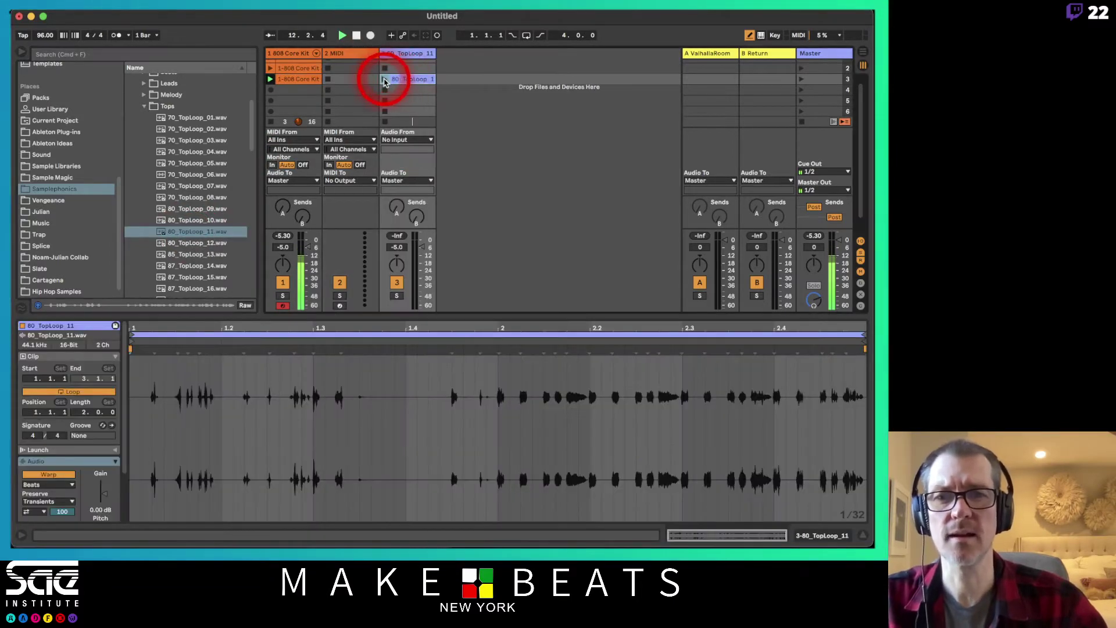
left_click(385, 79)
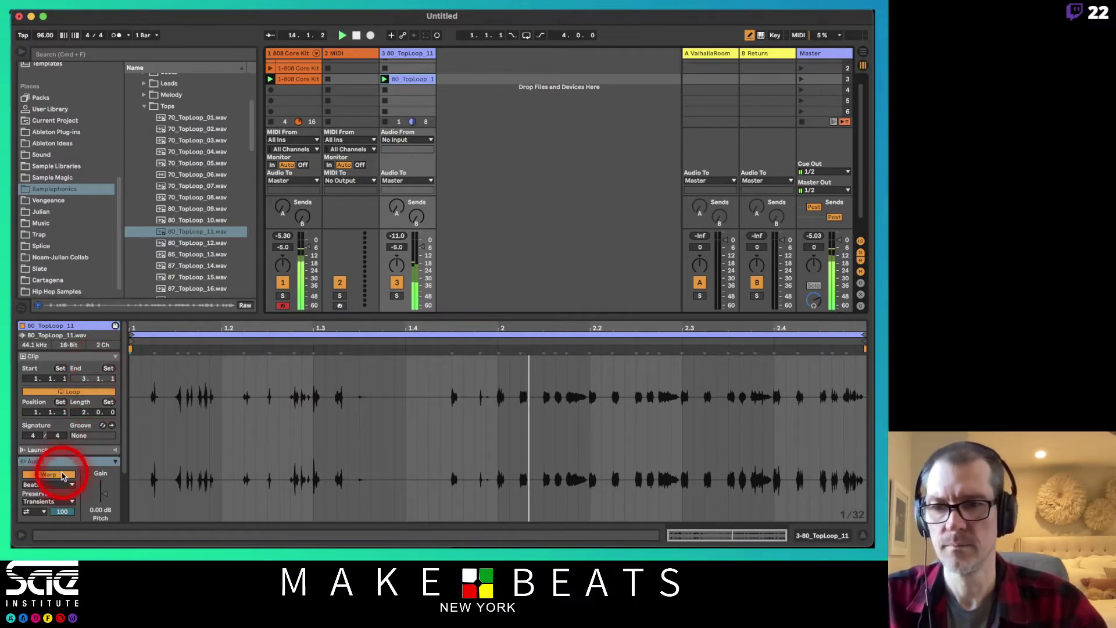
Turn off transient looping in the top loop clip's Beats warp settings and set its track volume to -7.0 dB
left_click(42, 514)
left_click(36, 512)
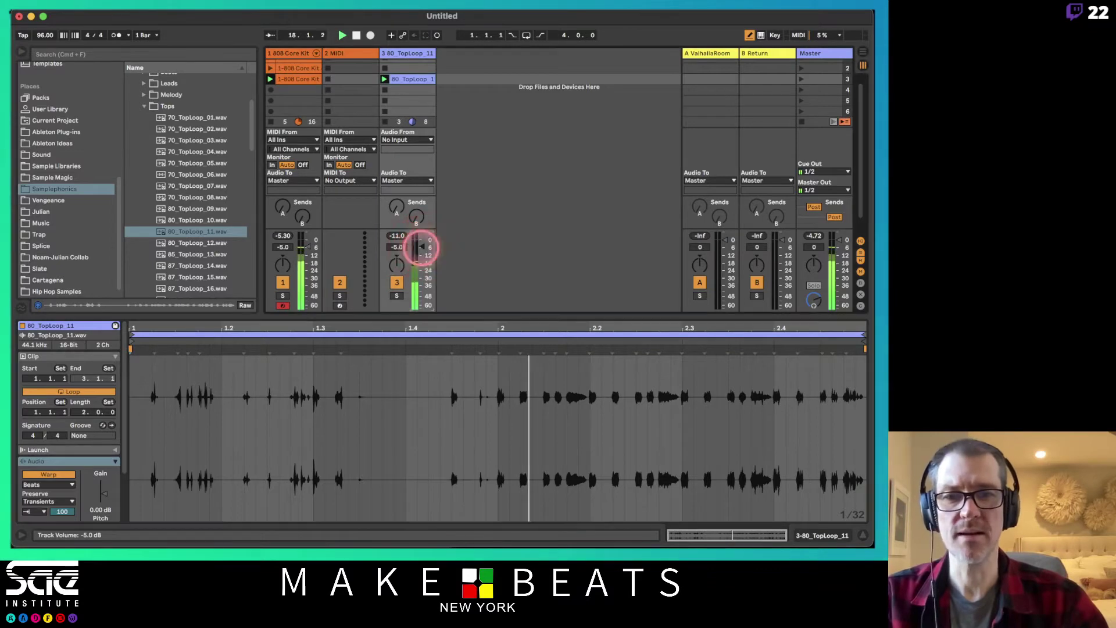
left_click_drag(422, 251, 394, 248)
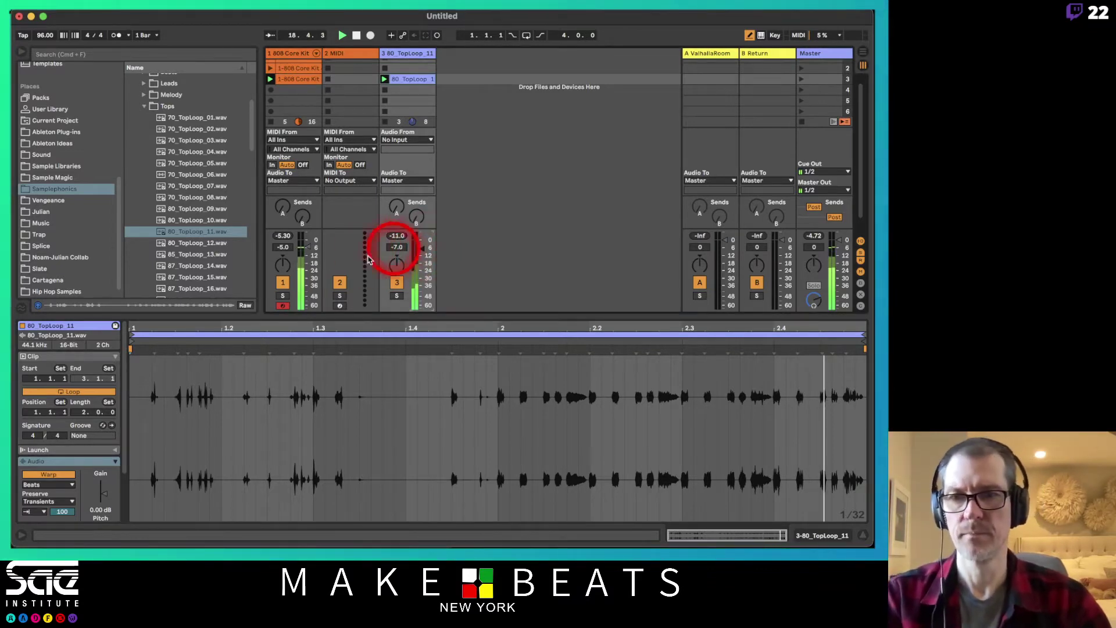
Audition the 87_TopLoop_15.wav and 87_TopLoop_16.wav loops in the Tops folder against the playing beat
scroll(215, 193, "down", 2)
left_click(192, 202)
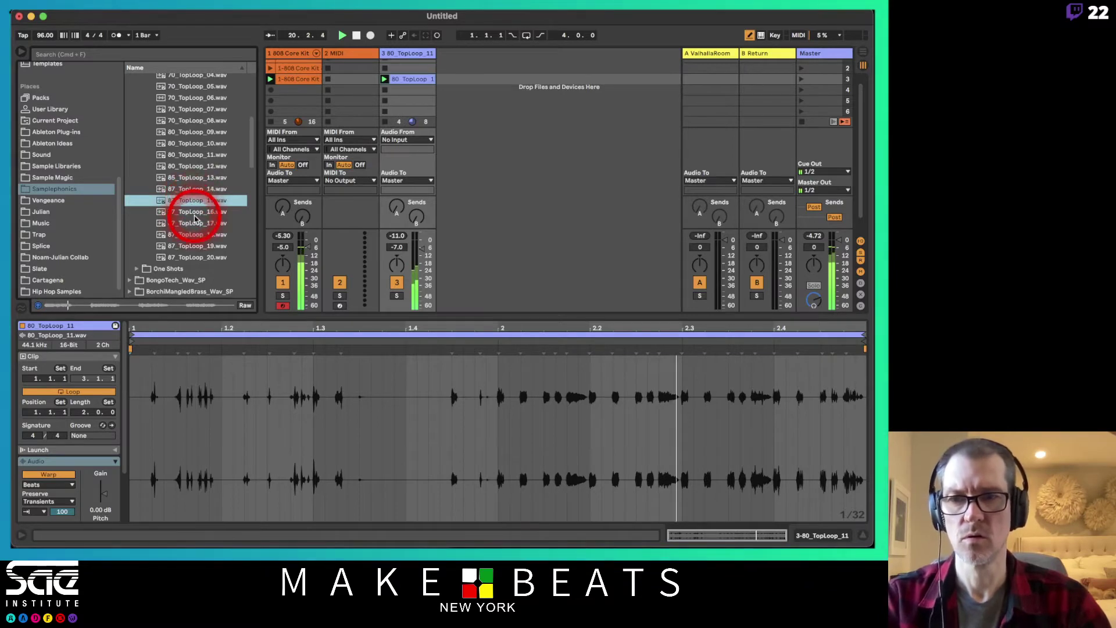
left_click(195, 213)
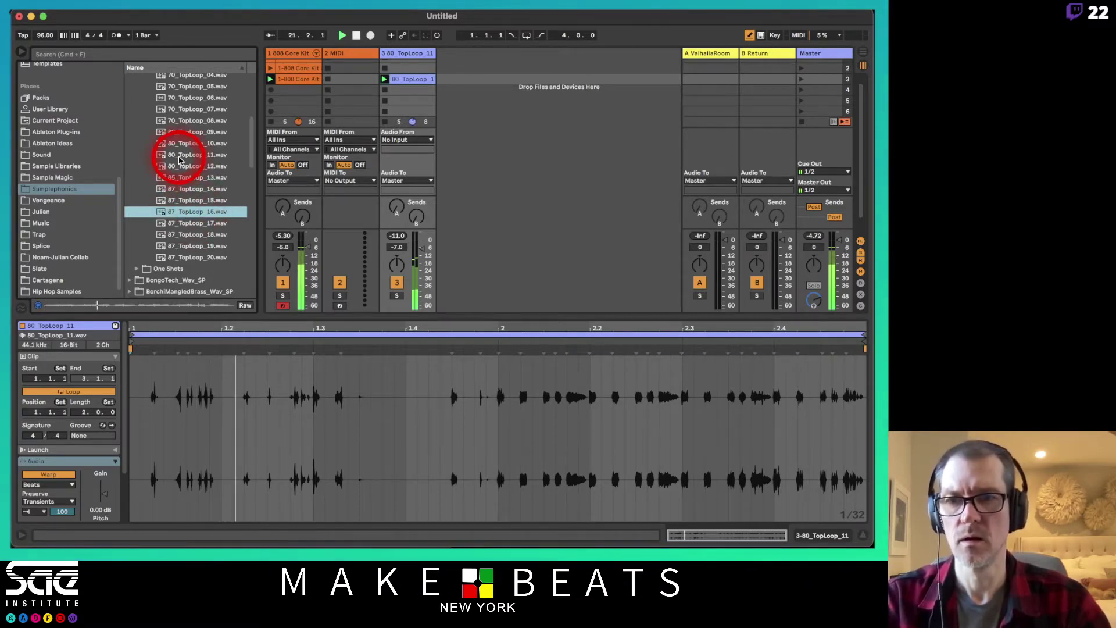
Expand BongoTech_Wav_SP > 120 BPM Loops, preview 120_Bongo_01_Close.wav and add it to a new audio track in scene 3
scroll(177, 157, "down", 1)
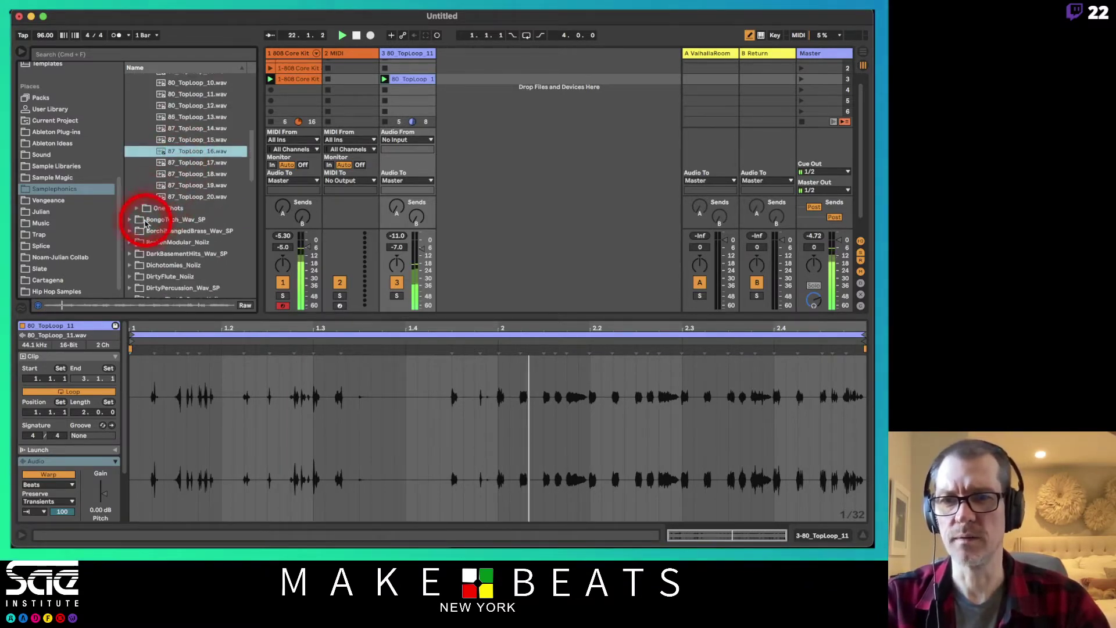
left_click(129, 222)
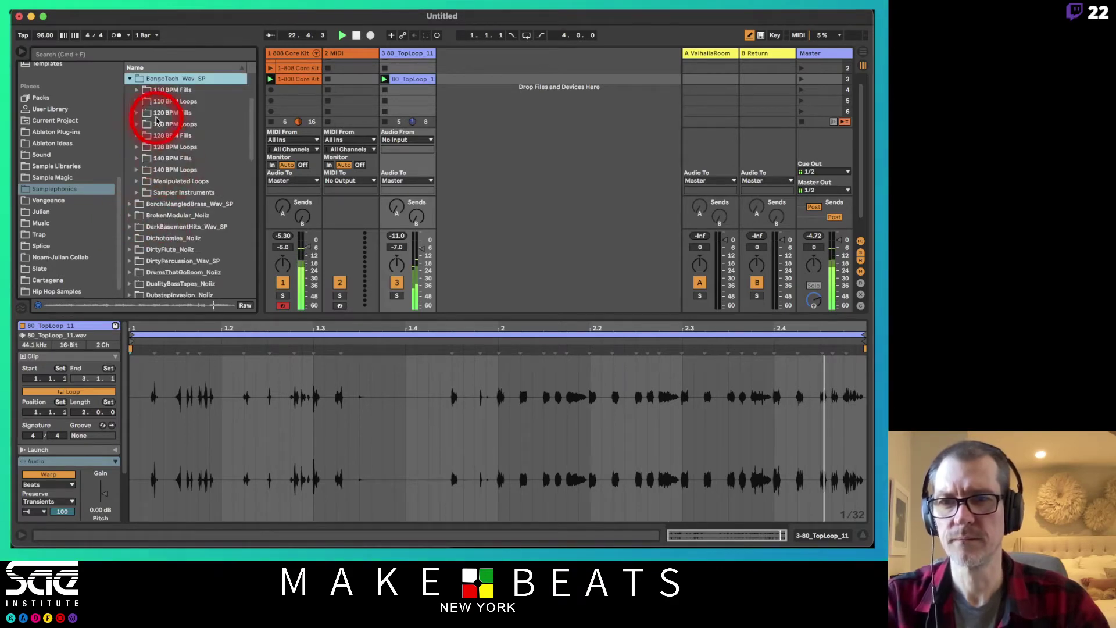
left_click(137, 124)
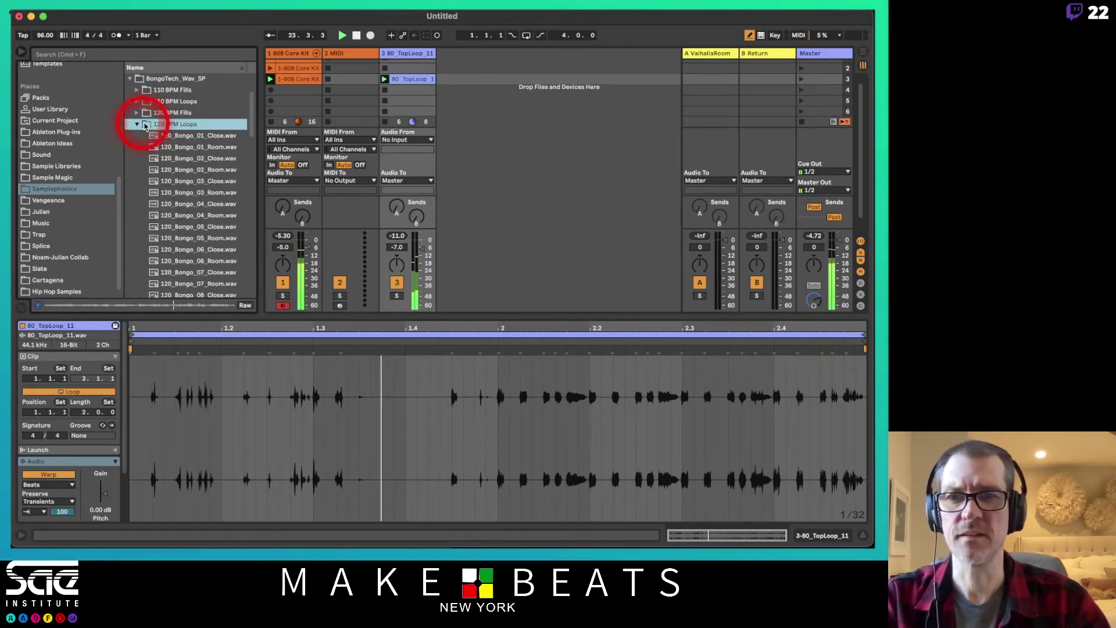
left_click(178, 136)
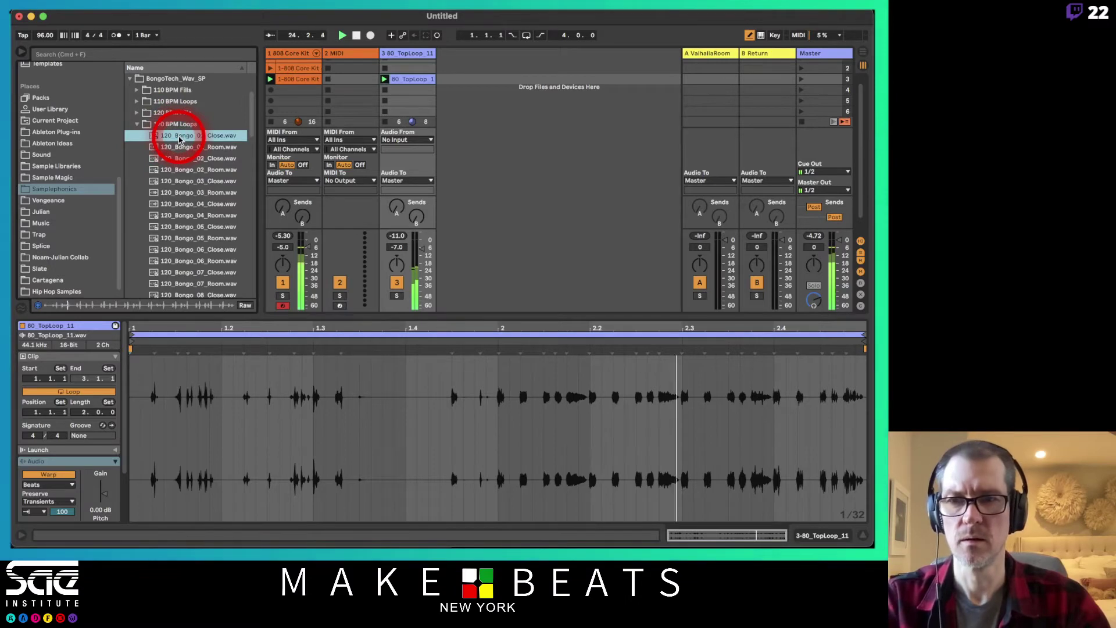
left_click_drag(179, 140, 443, 81)
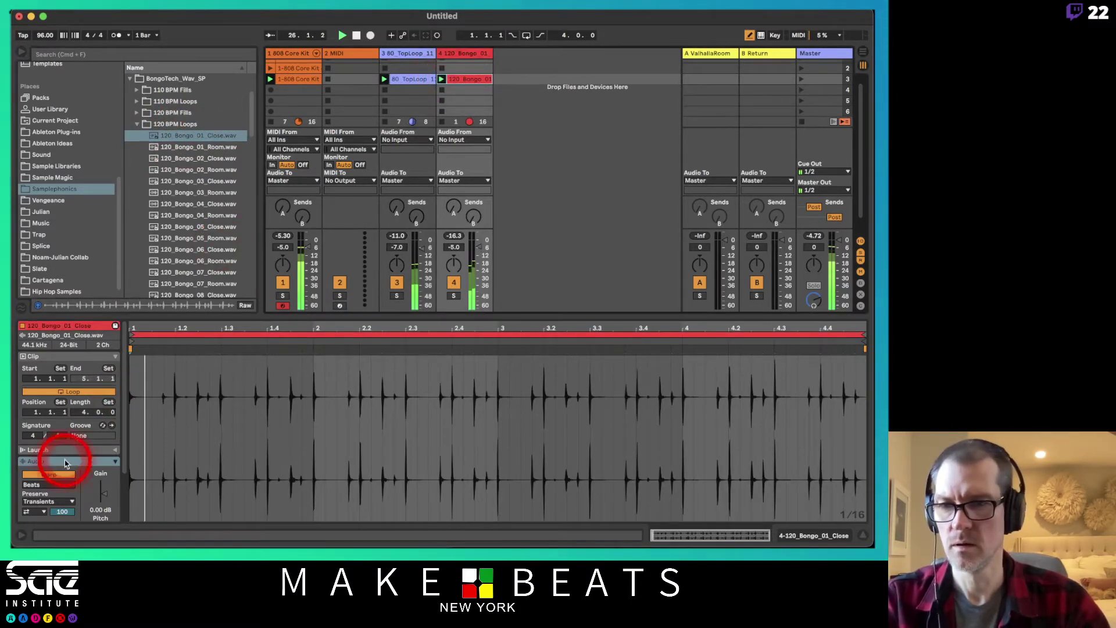
Turn off transient looping in the bongo clip's Beats warp settings and set its track volume to -6.0 dB
left_click(34, 511)
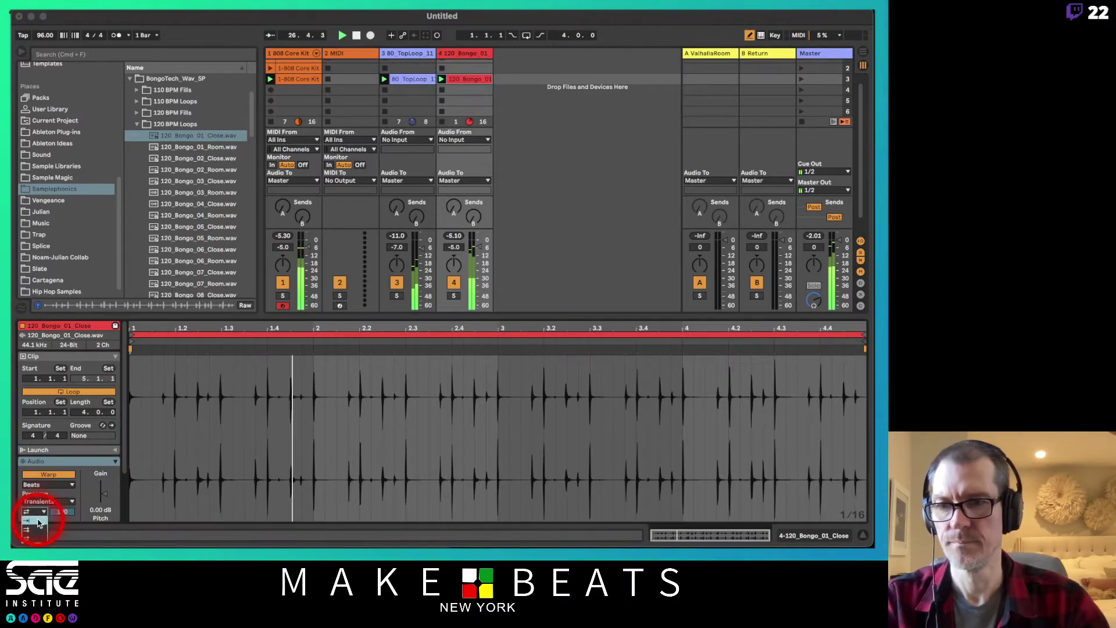
left_click(38, 521)
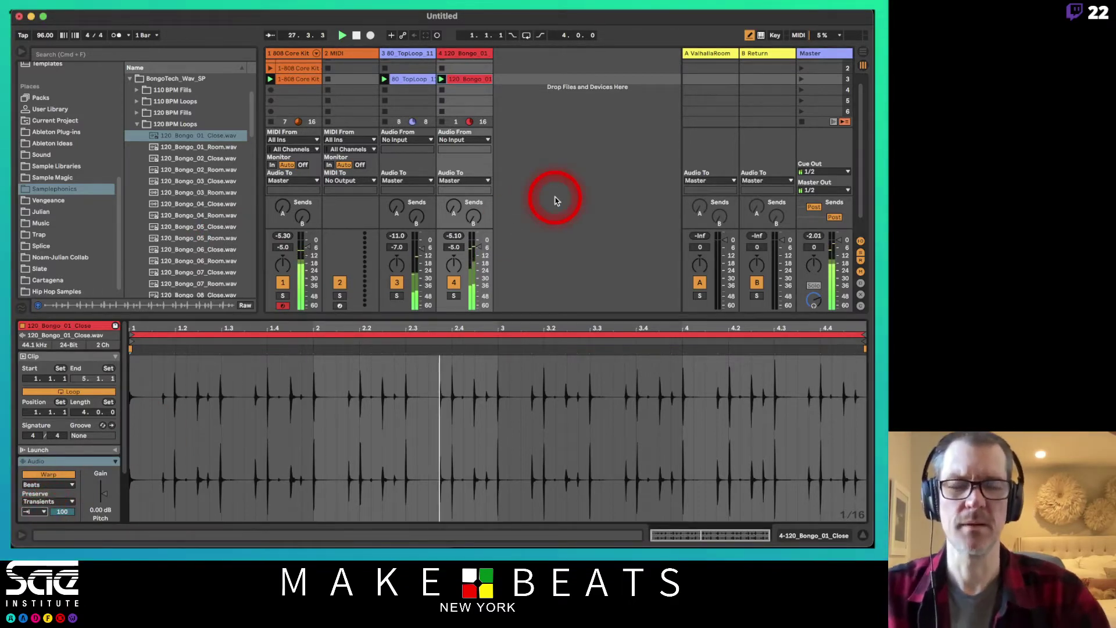
left_click_drag(480, 250, 480, 252)
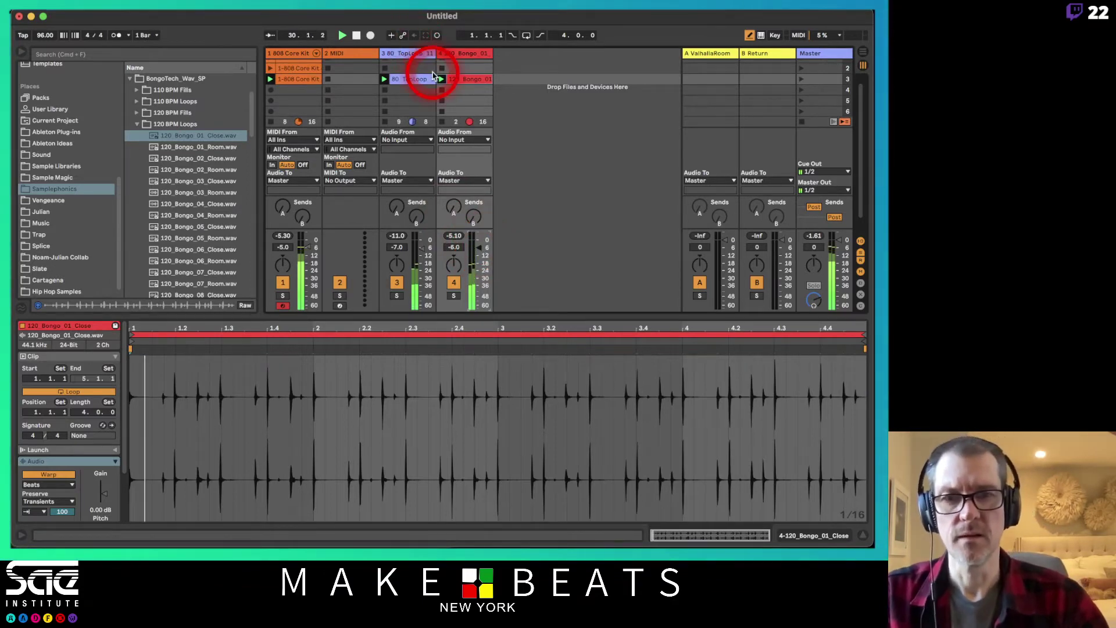
Lower the 80_TopLoop_11 track's volume to -14.0 dB against the drums and bongos
left_click_drag(414, 253, 406, 249)
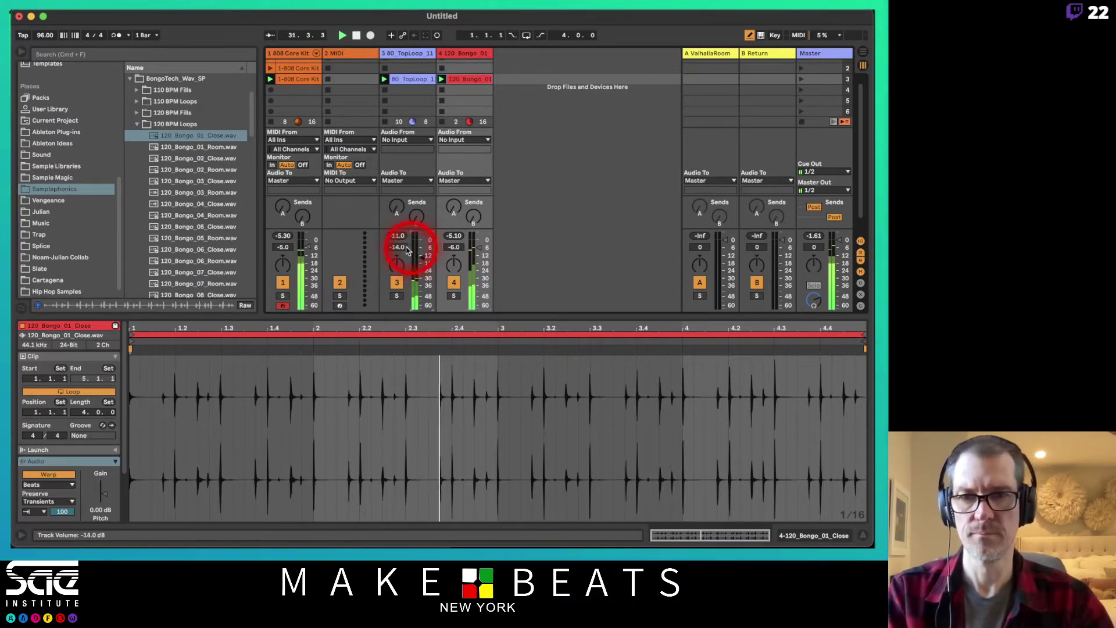
left_click(308, 248)
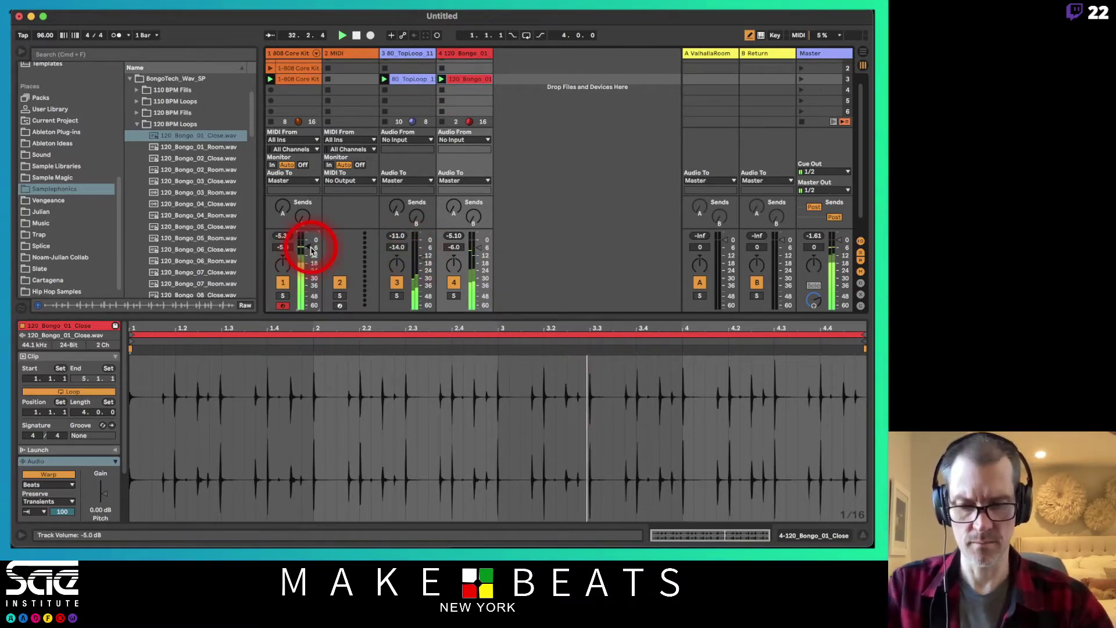
key("XF86AudioRaiseVolume")
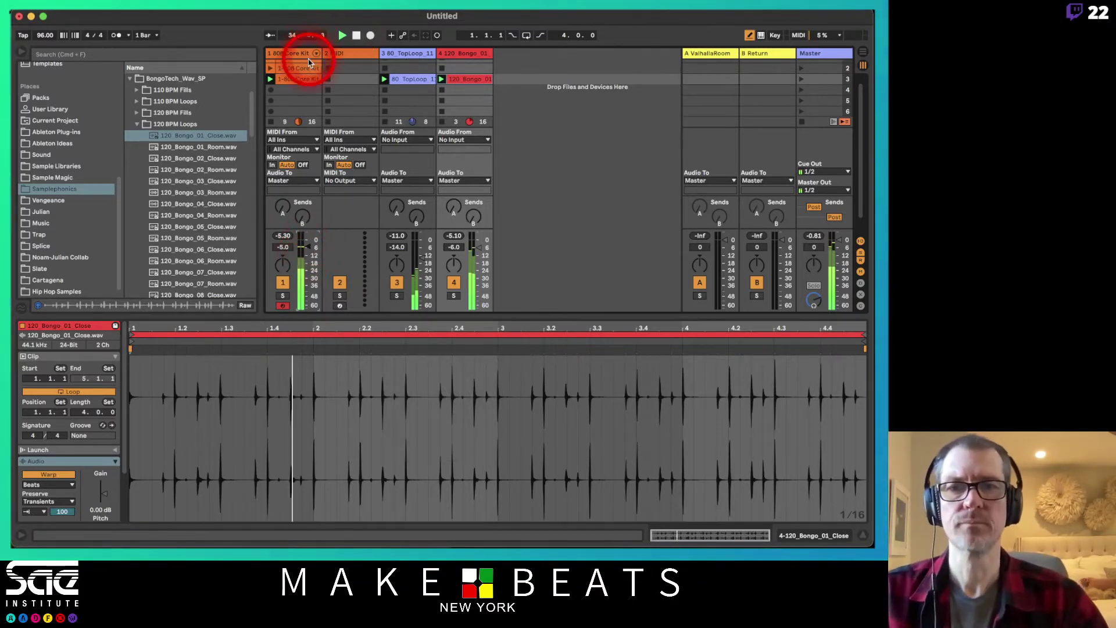
Shorten the top loop clip's loop to one bar, move it to bar 2 and trim it to 2.1.1–2.1.3
left_click(407, 79)
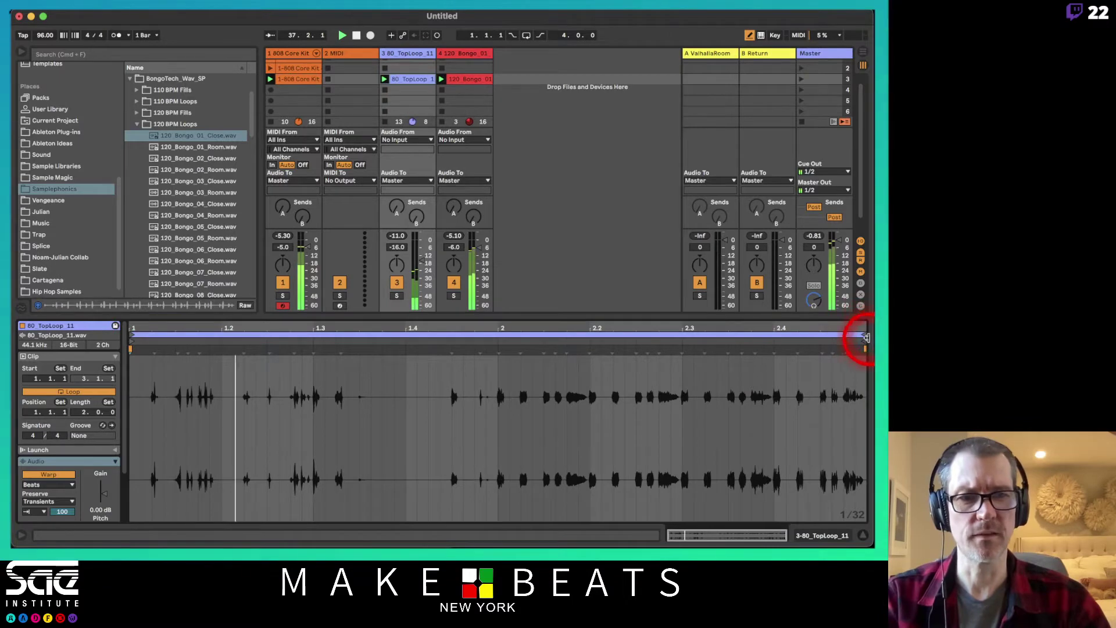
left_click_drag(862, 333, 496, 336)
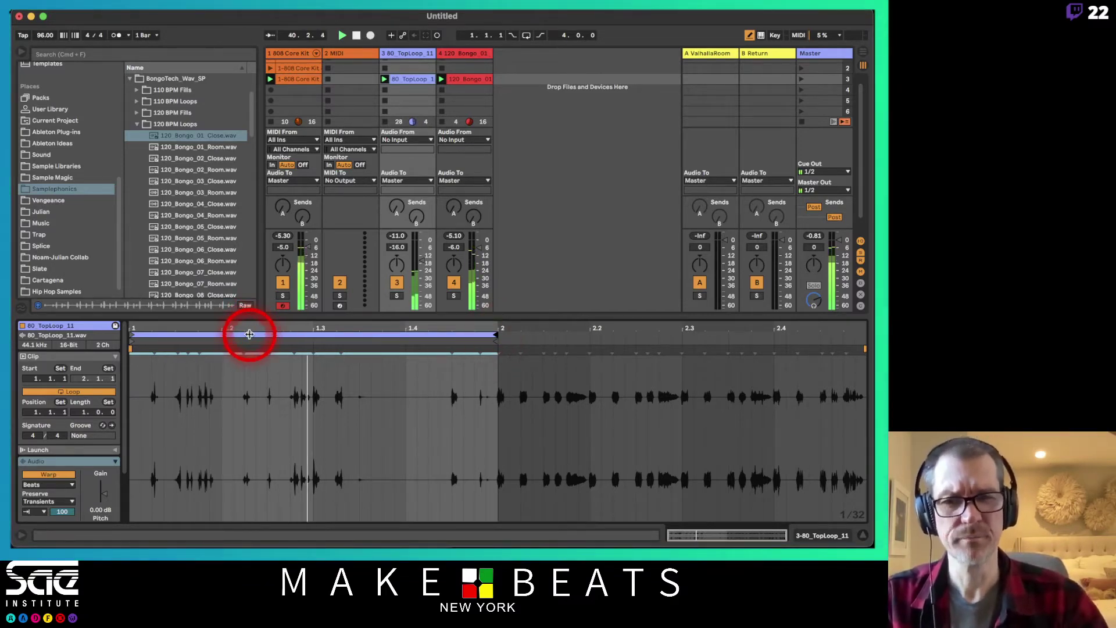
left_click_drag(250, 334, 621, 324)
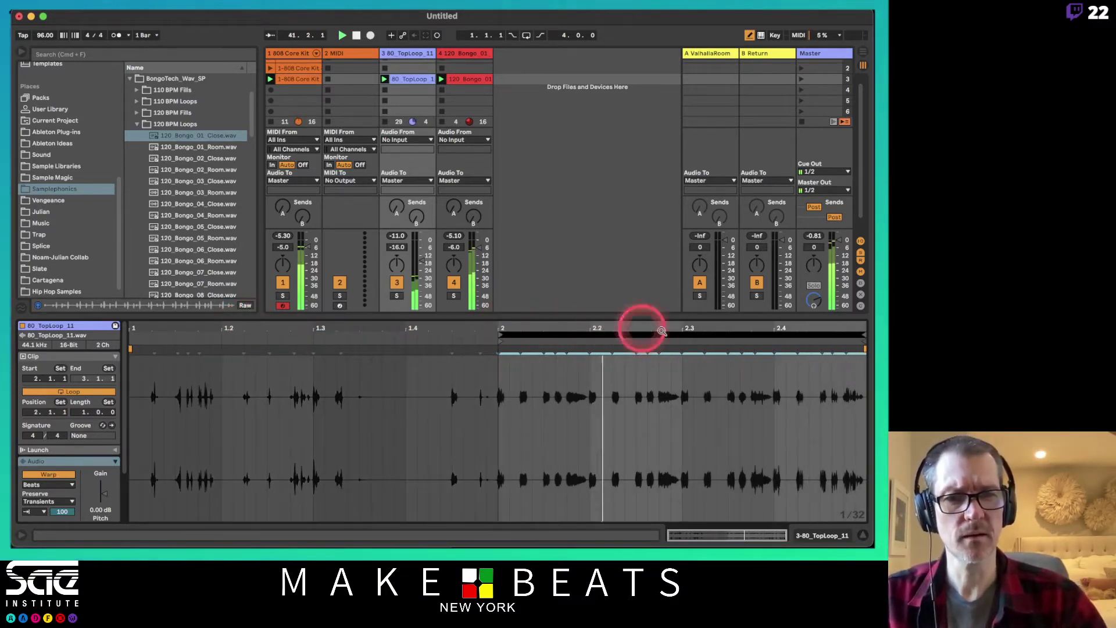
left_click_drag(855, 332, 546, 340)
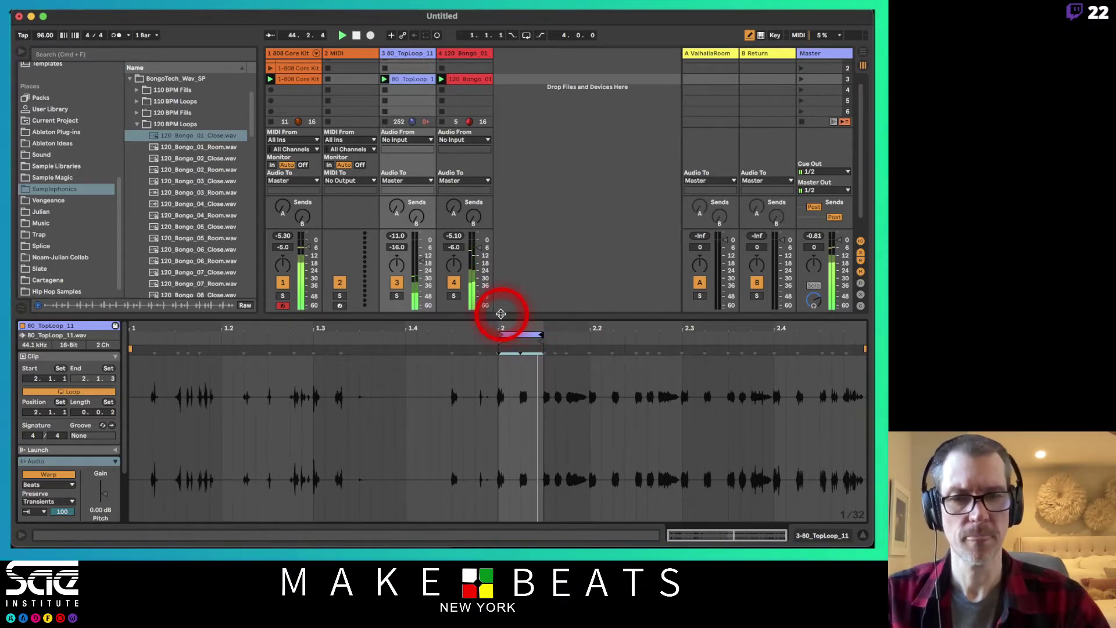
Extend the top loop clip's loop start back to 1.4.3 and set its track volume to -18.0 dB
left_click(424, 260)
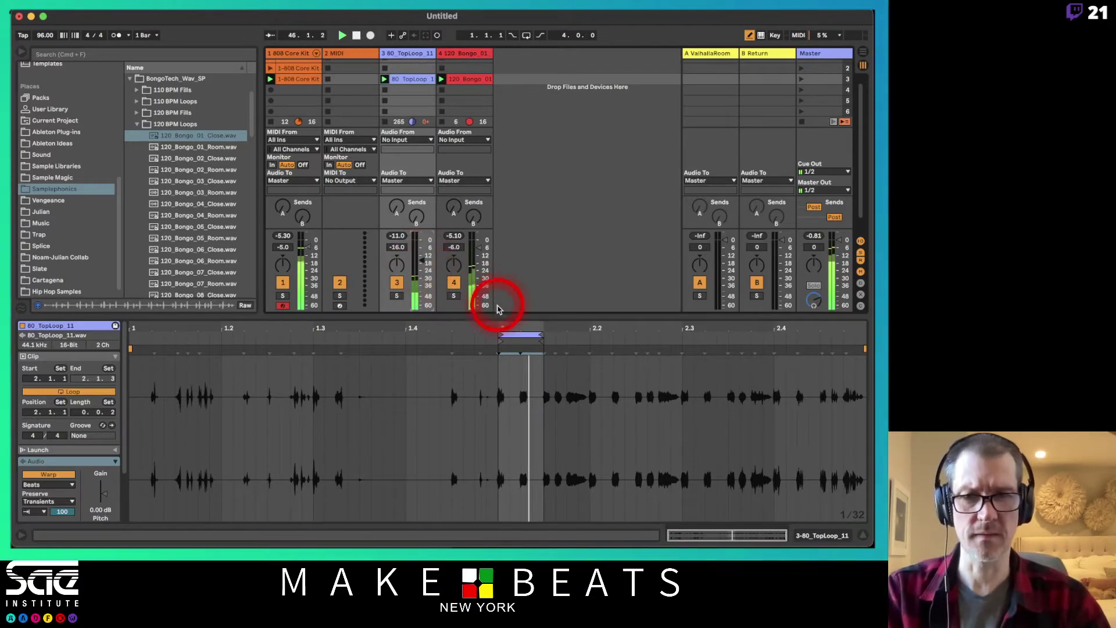
left_click_drag(497, 338, 454, 331)
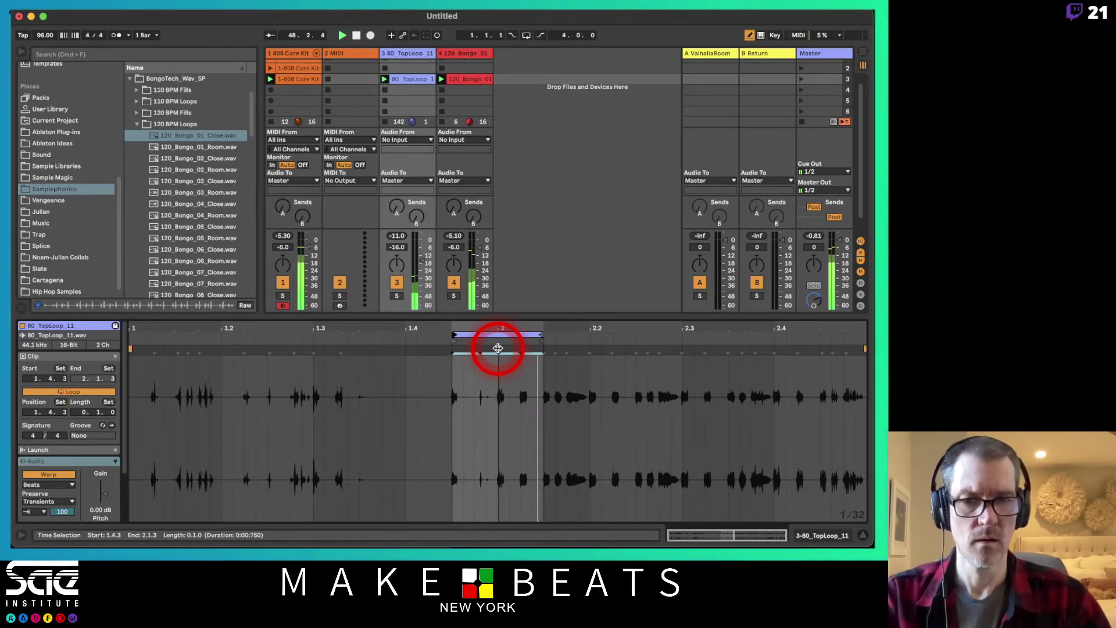
left_click(611, 315)
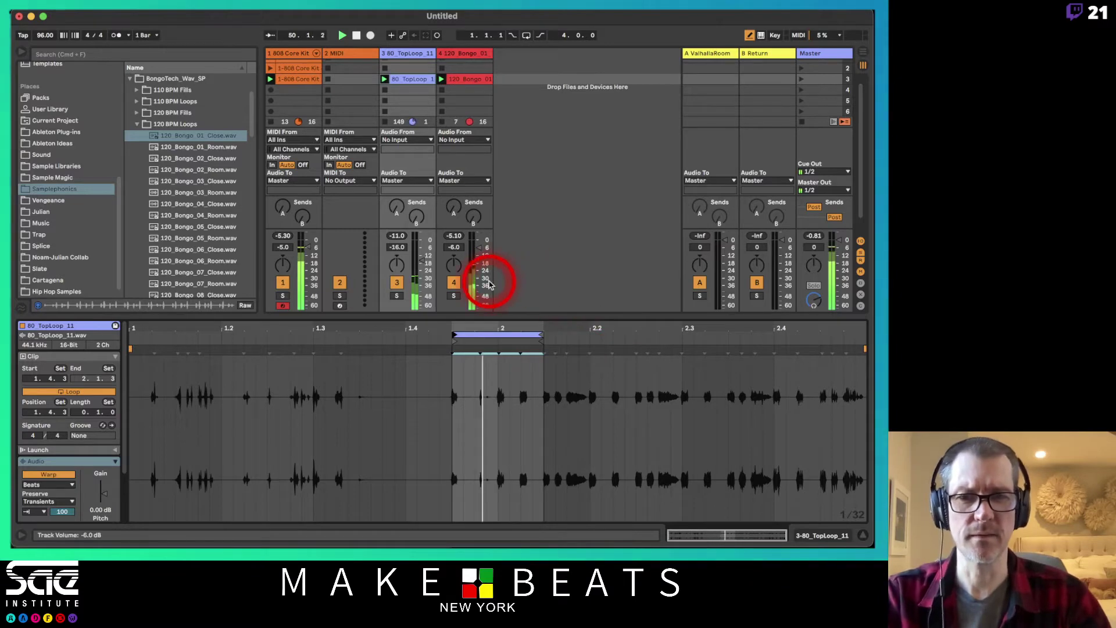
left_click_drag(426, 261, 514, 267)
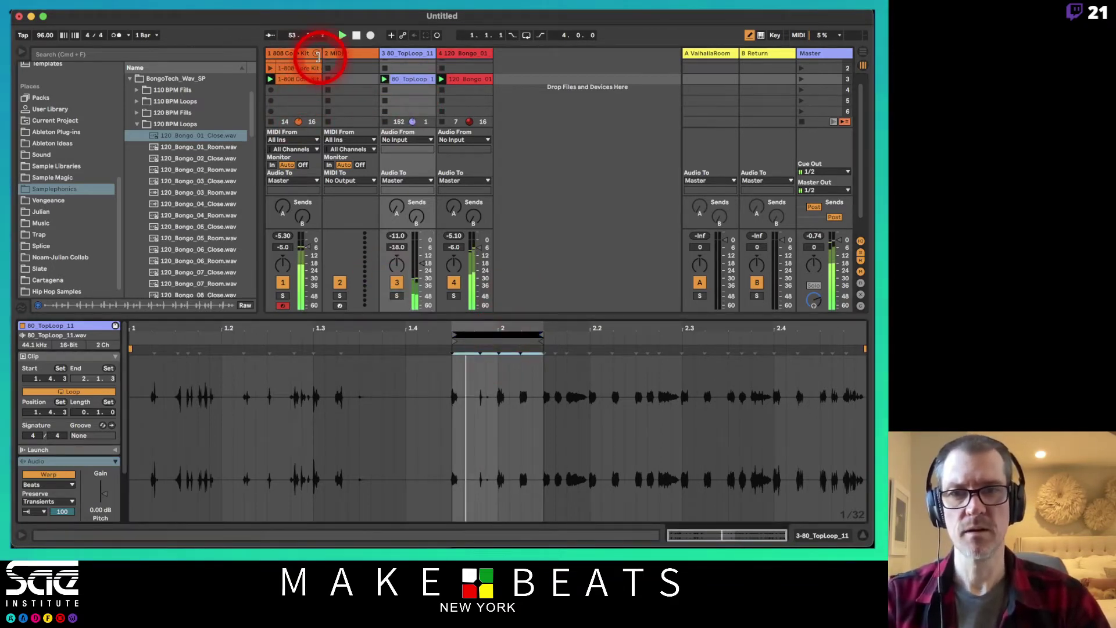
Unfold the 808 Core Kit chains, lower the Cowbell chain's volume to -9.6 dB and fold the chains again
left_click(316, 53)
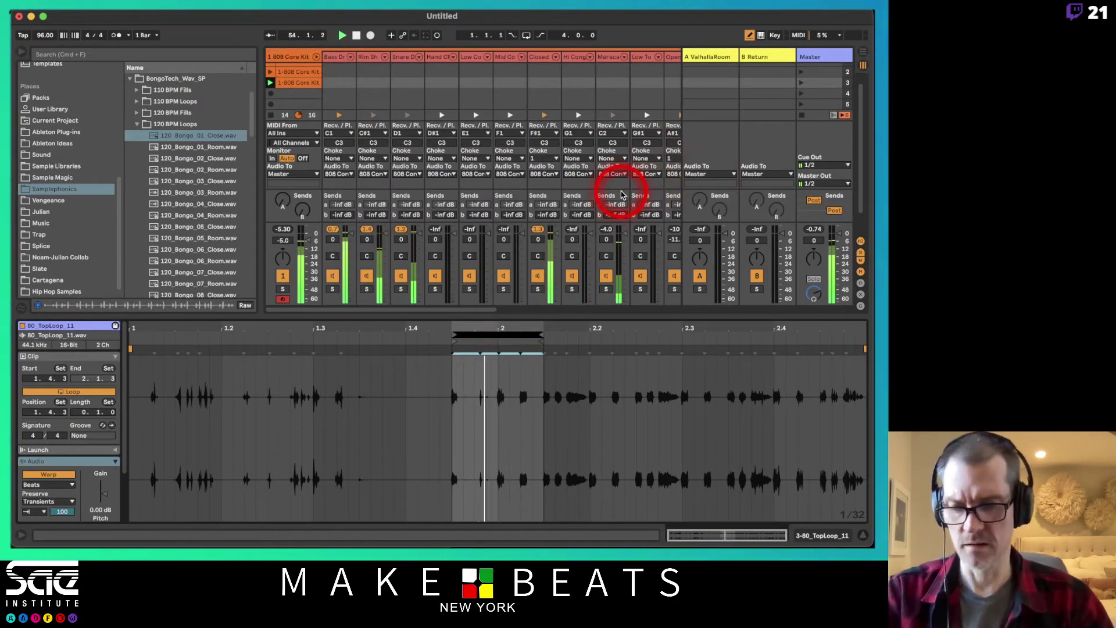
scroll(620, 188, "right", 5)
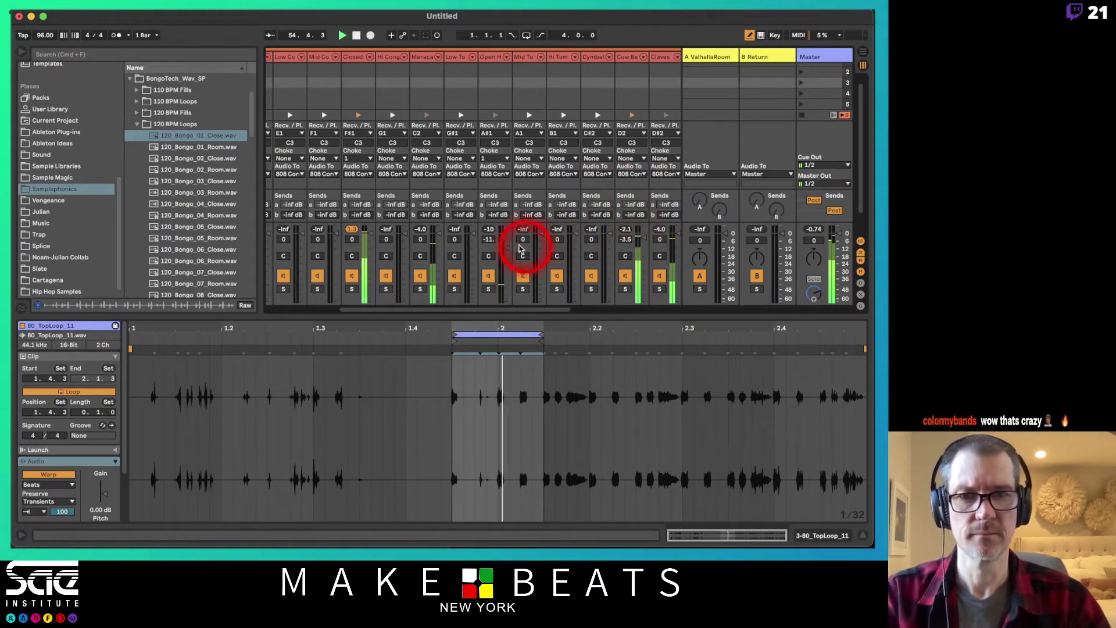
left_click_drag(622, 251, 644, 245)
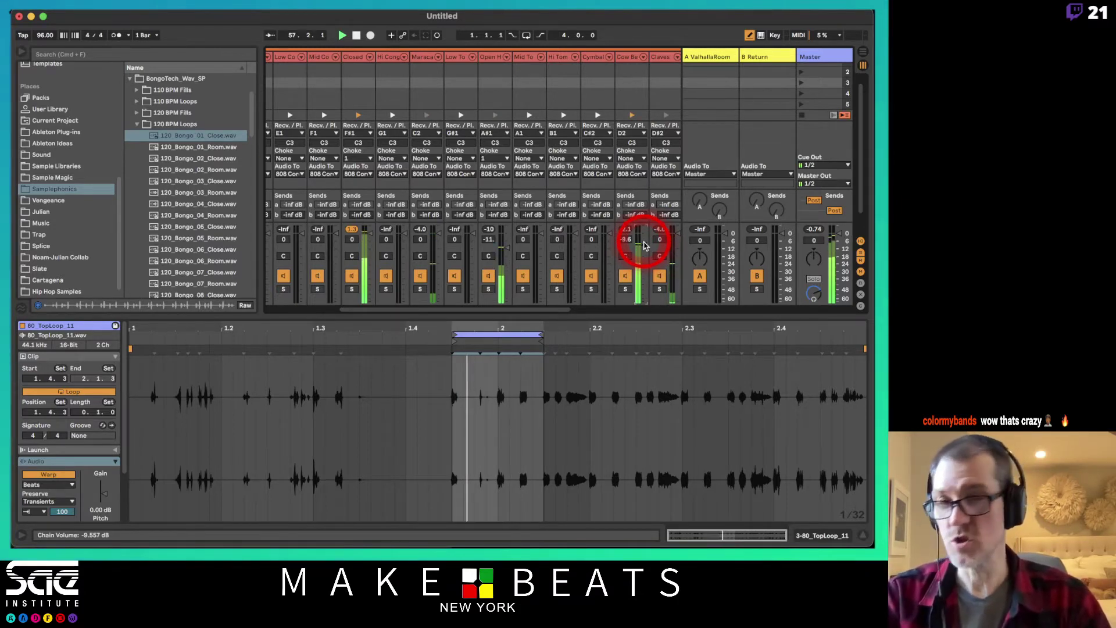
scroll(419, 82, "left", 5)
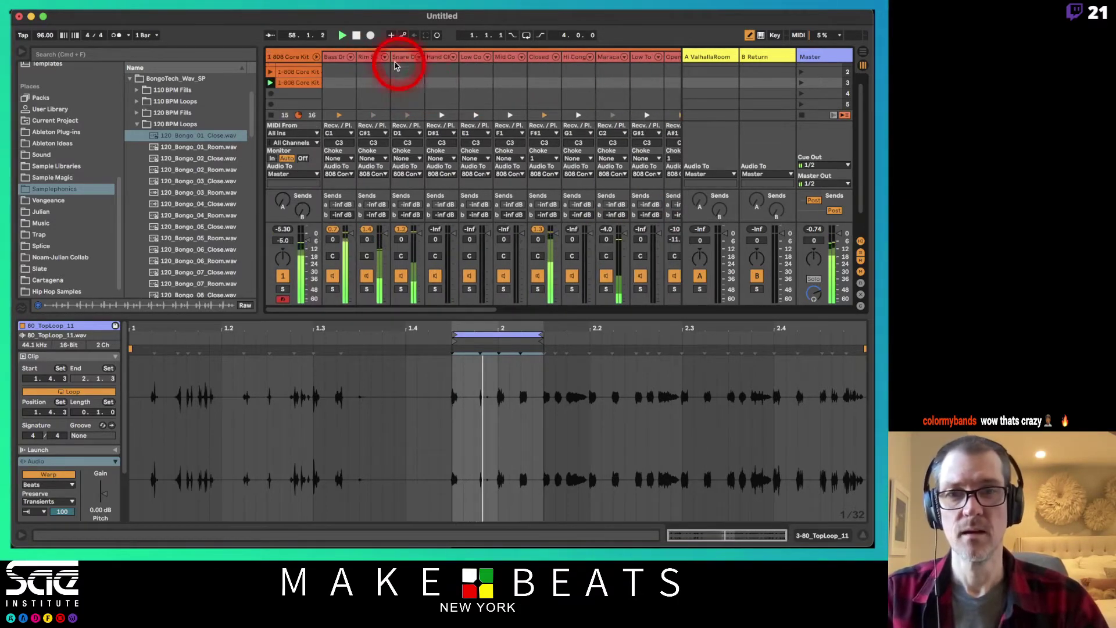
left_click(316, 56)
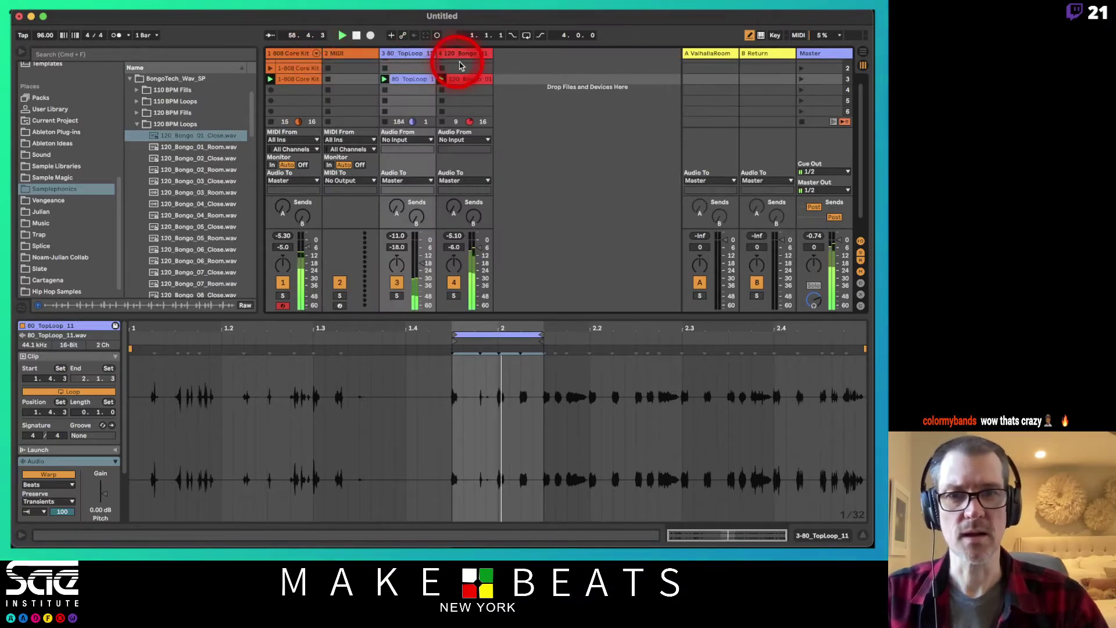
Show the bongo clip's waveform and collapse the 120 BPM Loops and BongoTech_Wav_SP folders in the browser
left_click(466, 80)
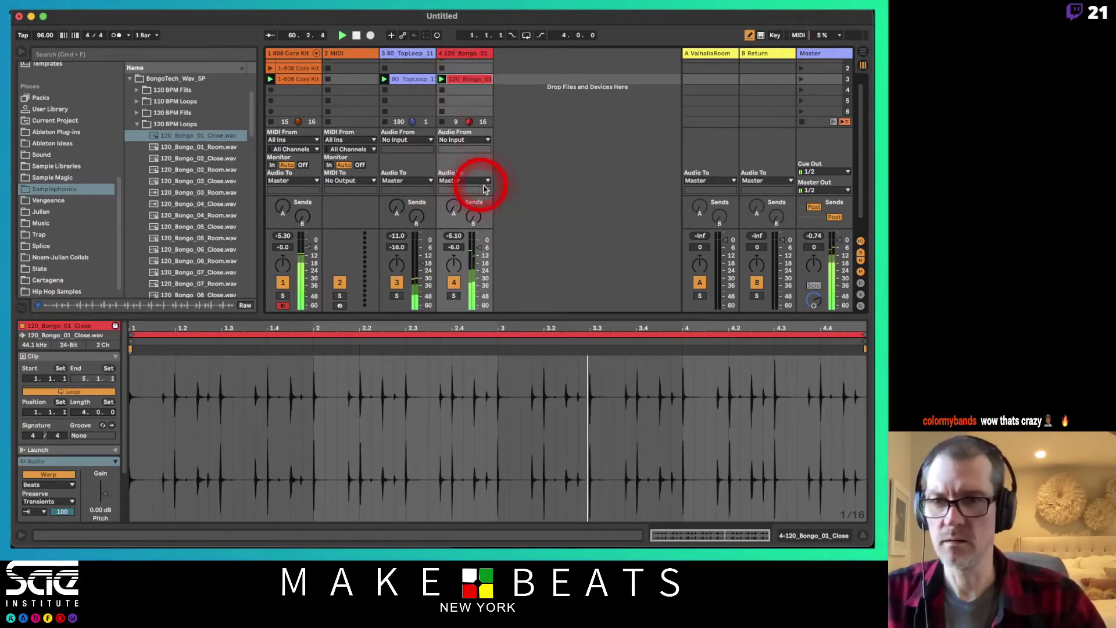
left_click(136, 124)
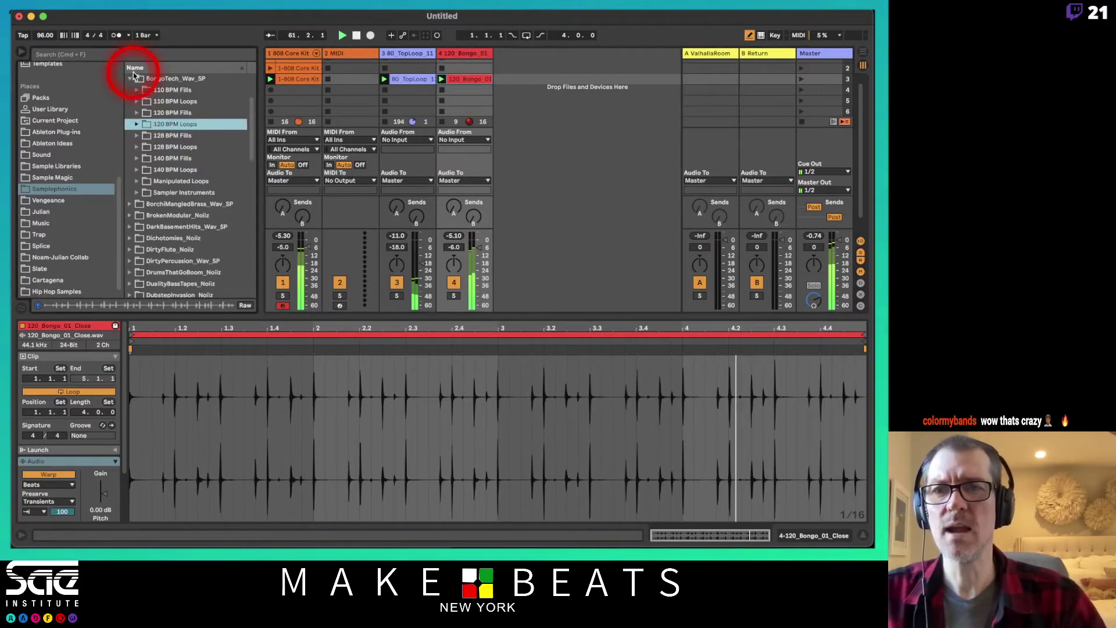
left_click(130, 78)
Move the empty MIDI track after the two audio loop tracks and rename it Bass
left_click(422, 53)
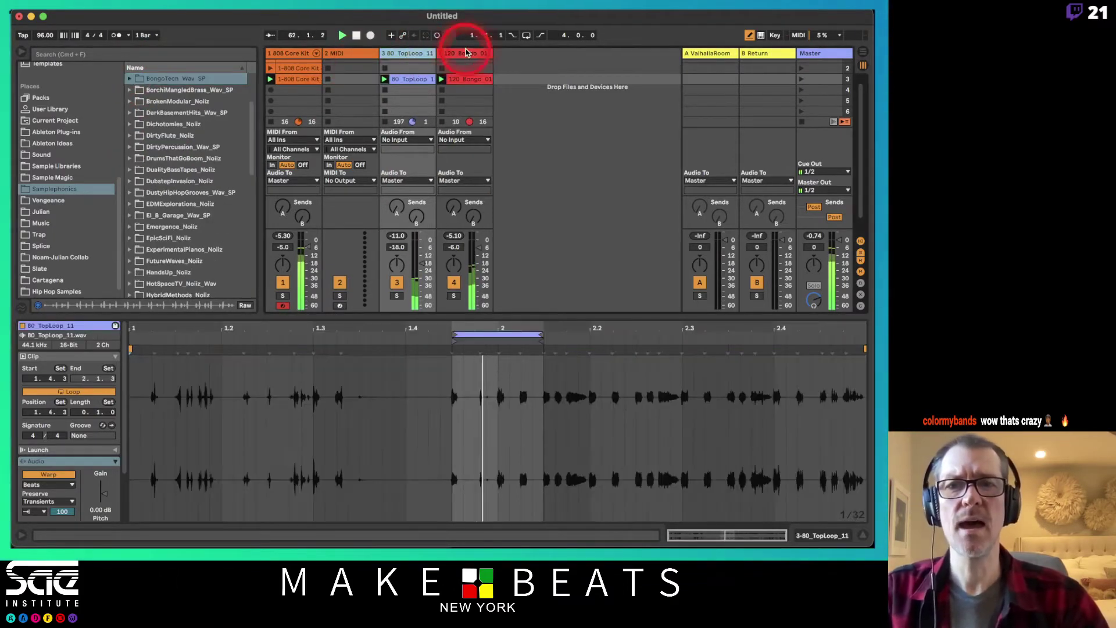
left_click(462, 53, "shift")
left_click_drag(352, 59, 452, 55)
type("Bass")
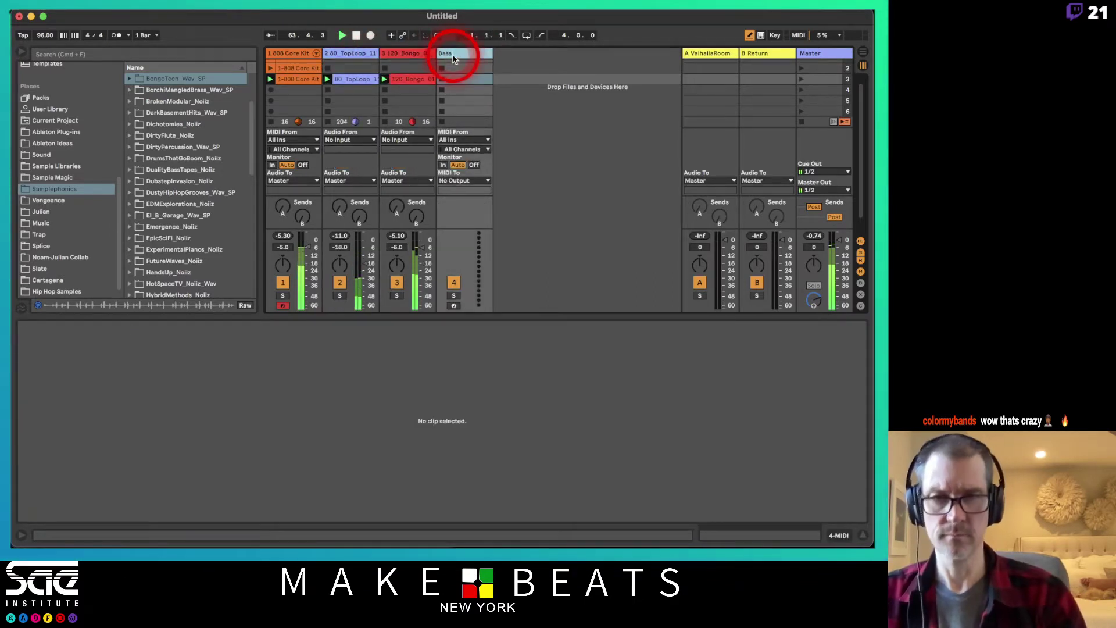
key("Return")
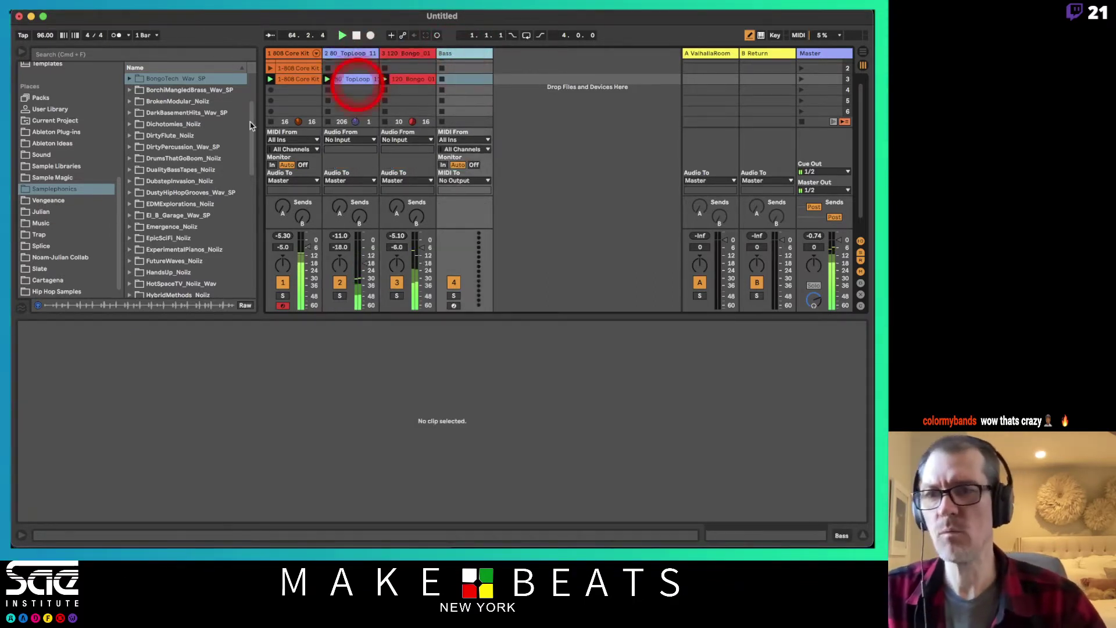
Browse the Instruments category, switch to Sounds and expand its Bass folder of presets
scroll(90, 211, "up", 10)
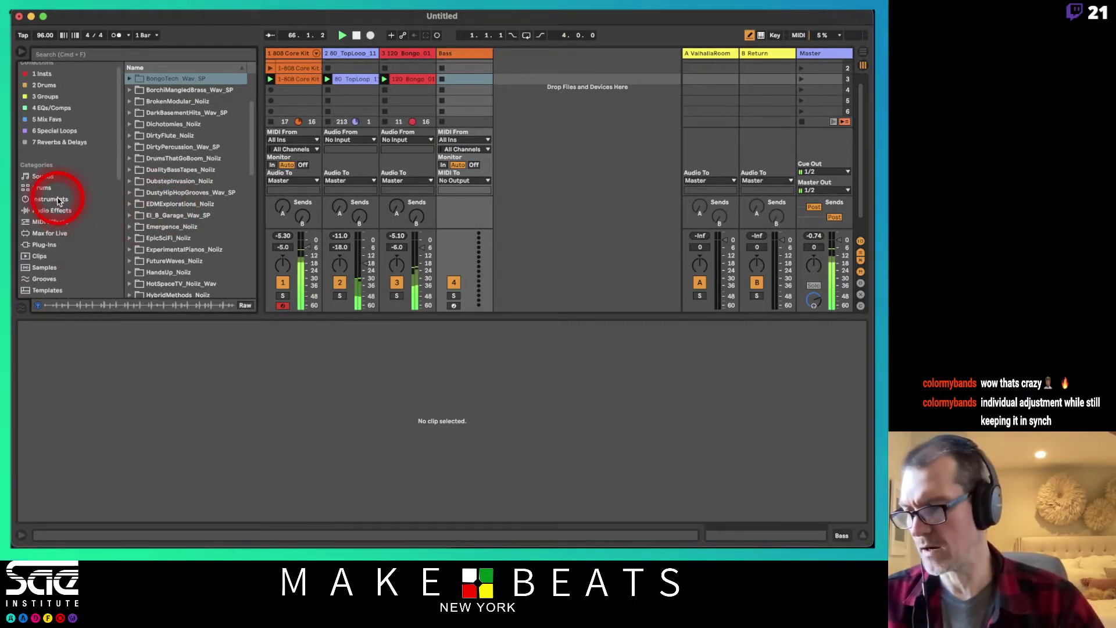
left_click(59, 201)
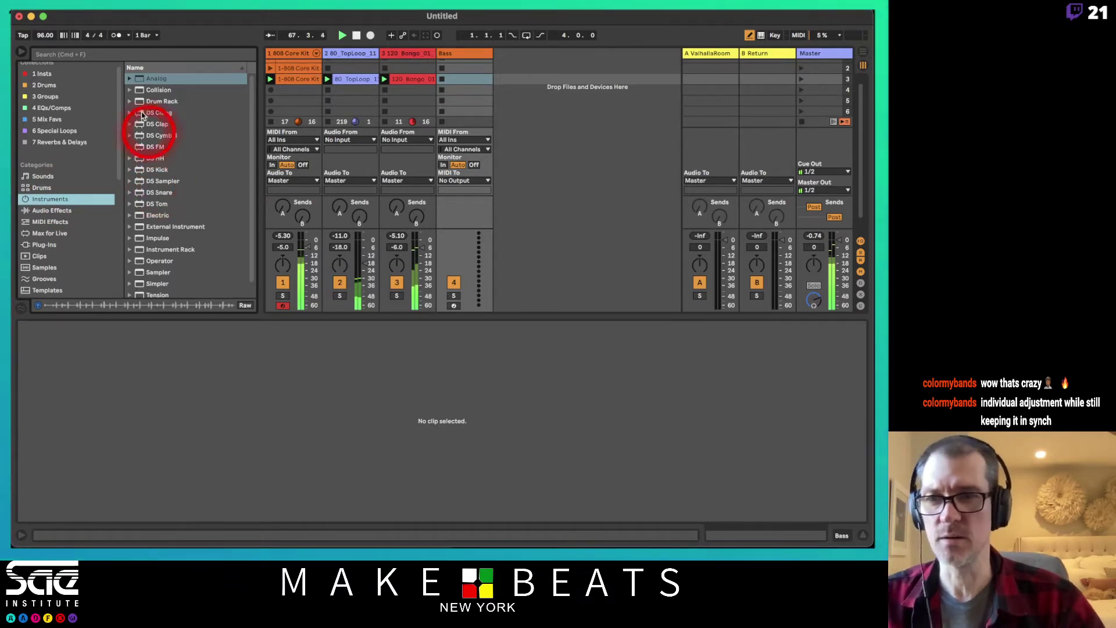
left_click(88, 176)
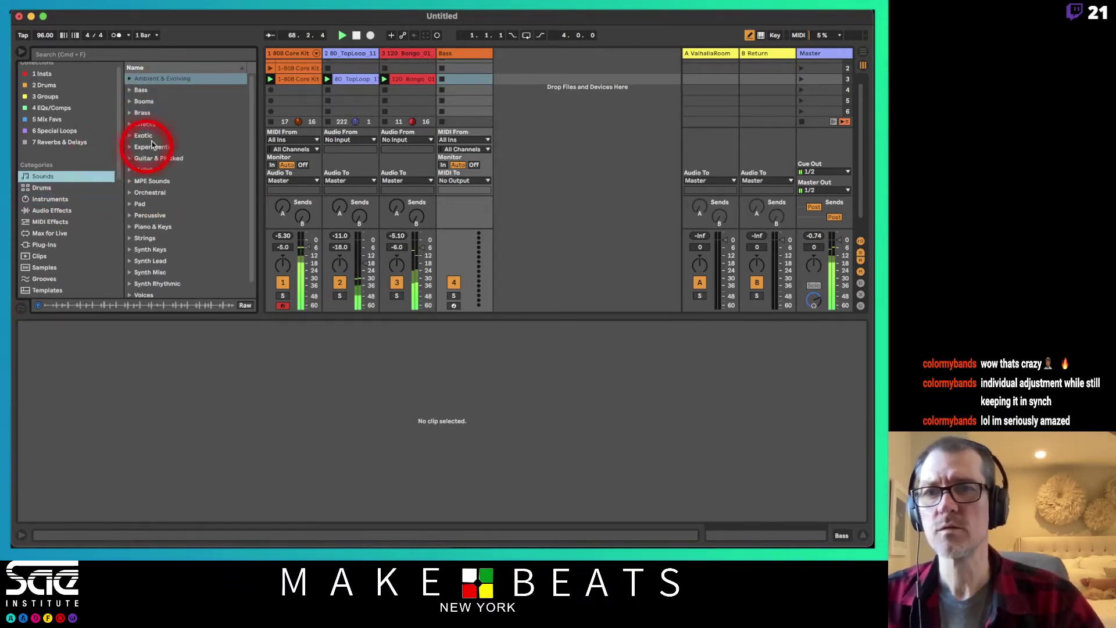
left_click(133, 91)
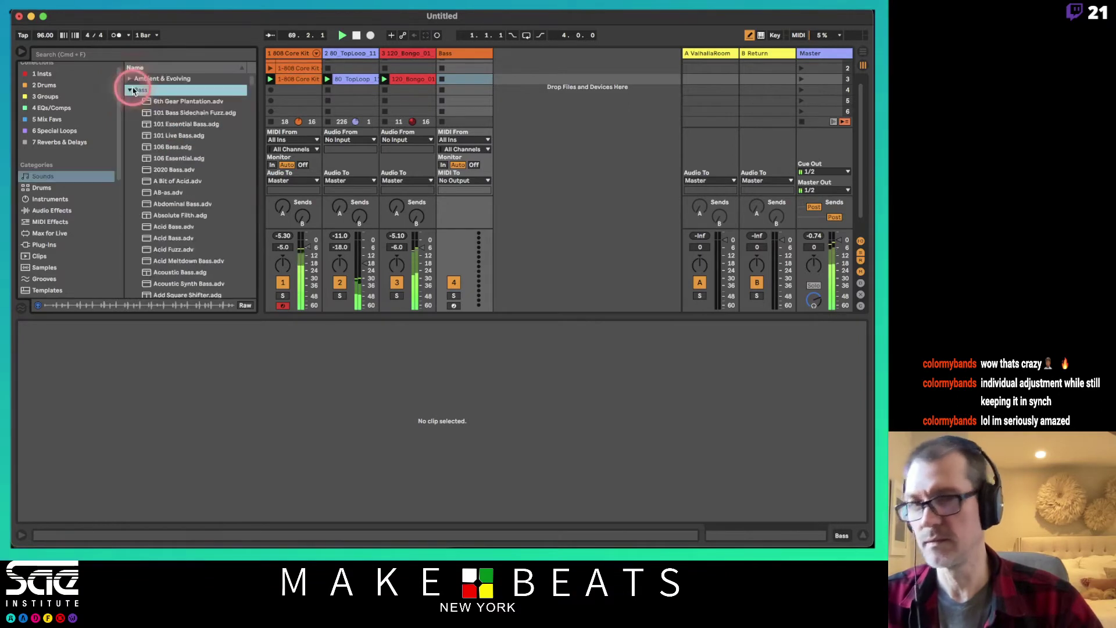
Preview bass presets, load 101 Bass Sidechain Fuzz onto the Bass track and lower the track's volume to -14.0 dB
left_click(175, 103)
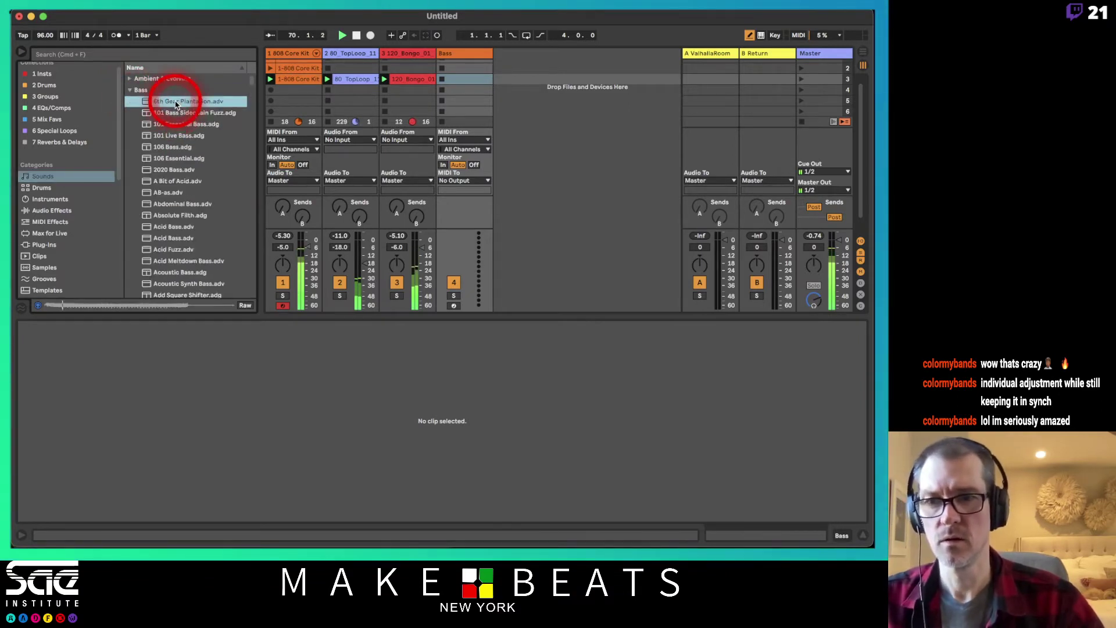
left_click(178, 109)
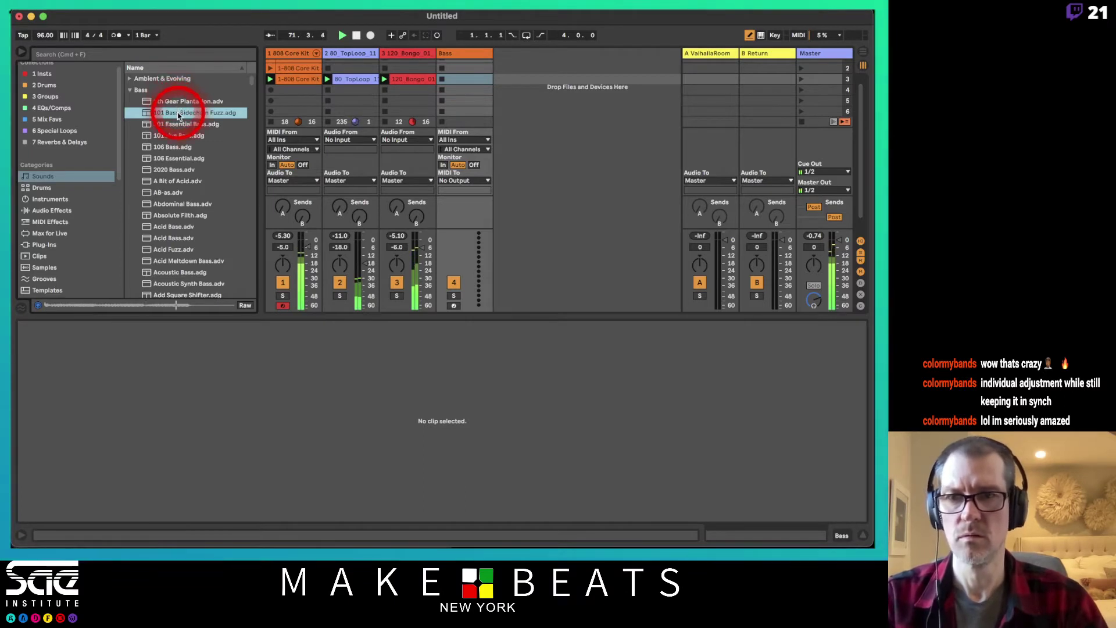
left_click_drag(178, 116, 456, 80)
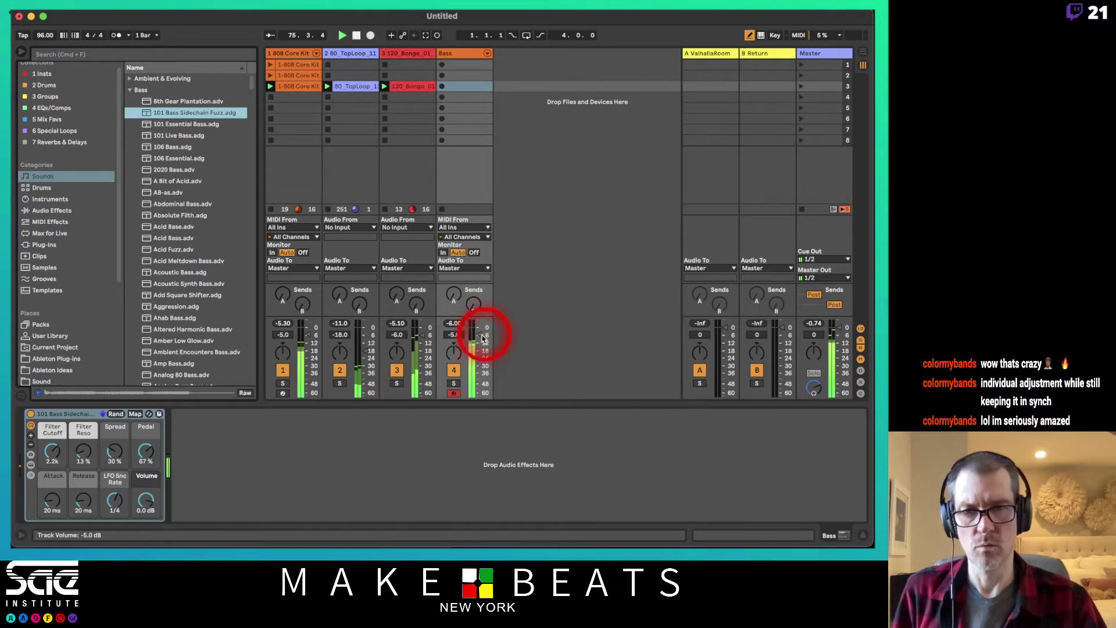
left_click_drag(478, 334, 476, 345)
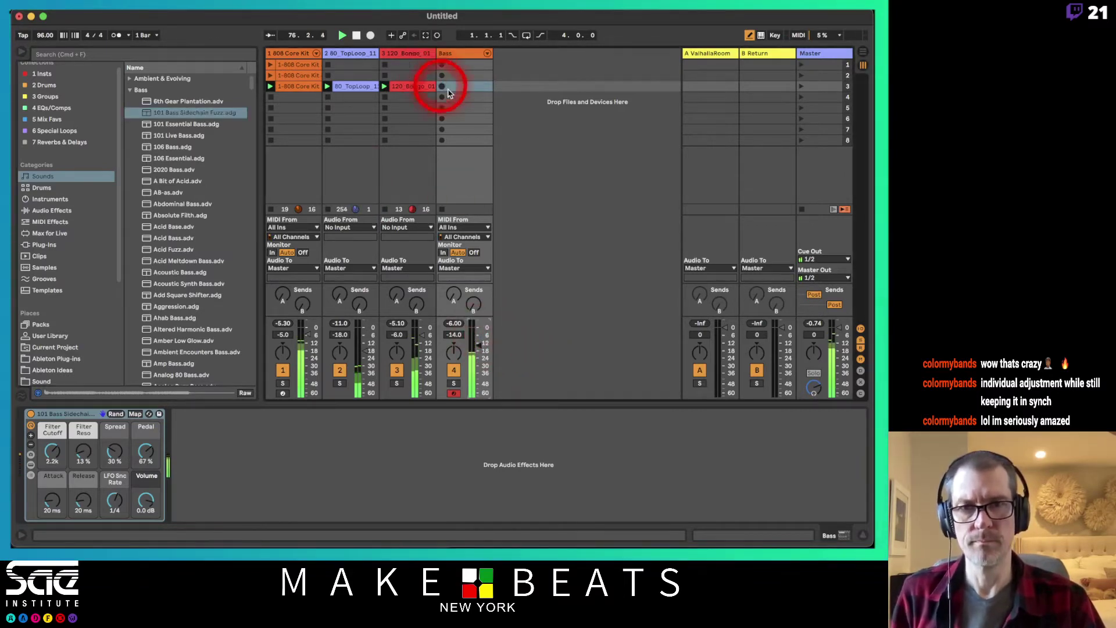
Capture the played bass line as a clip in the Bass track's third slot, open it and quantize all its notes
left_click(462, 88)
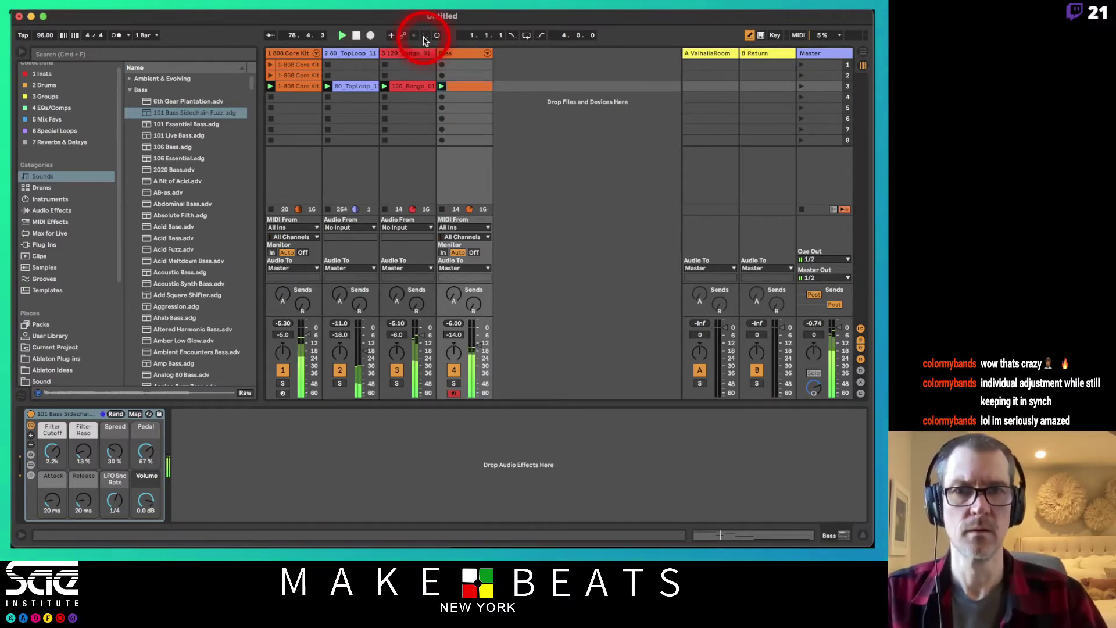
double_click(461, 88)
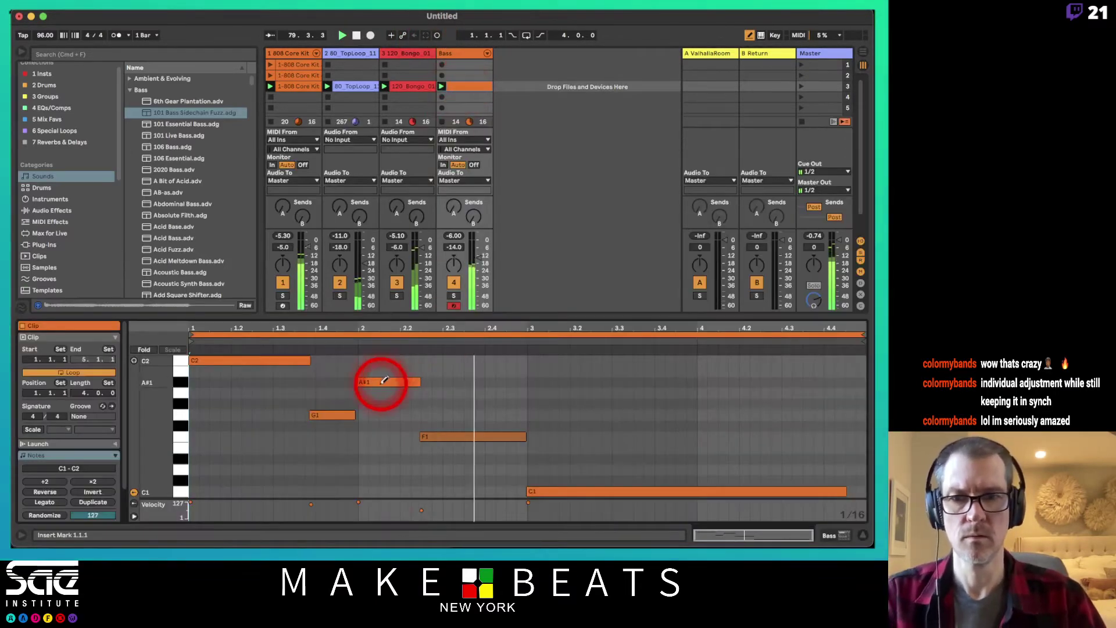
left_click(375, 424)
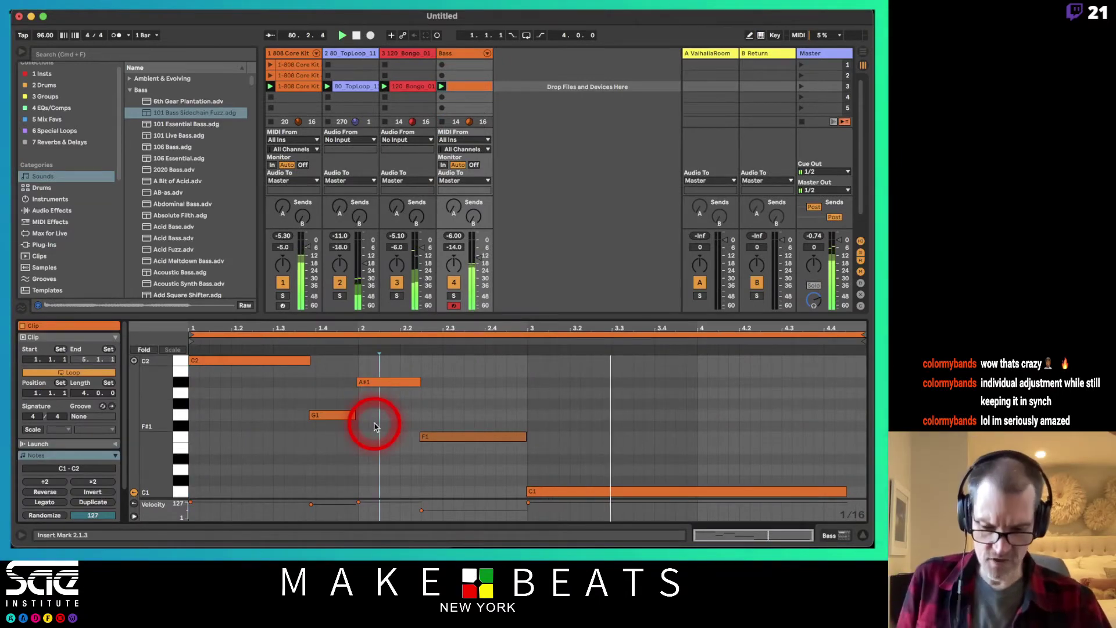
key("super+a")
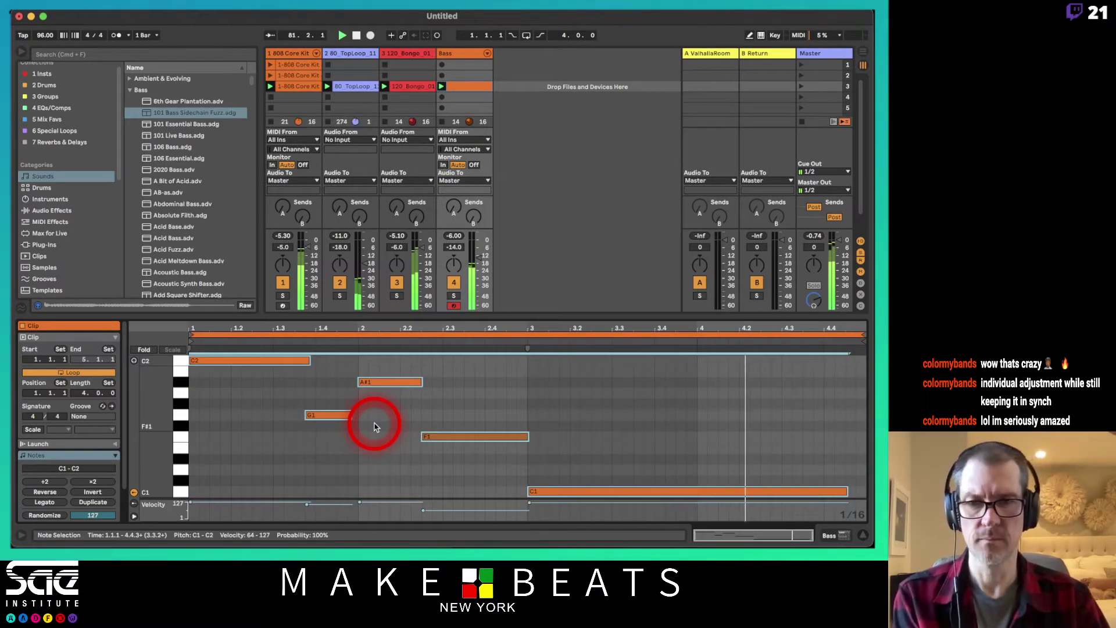
left_click(443, 414)
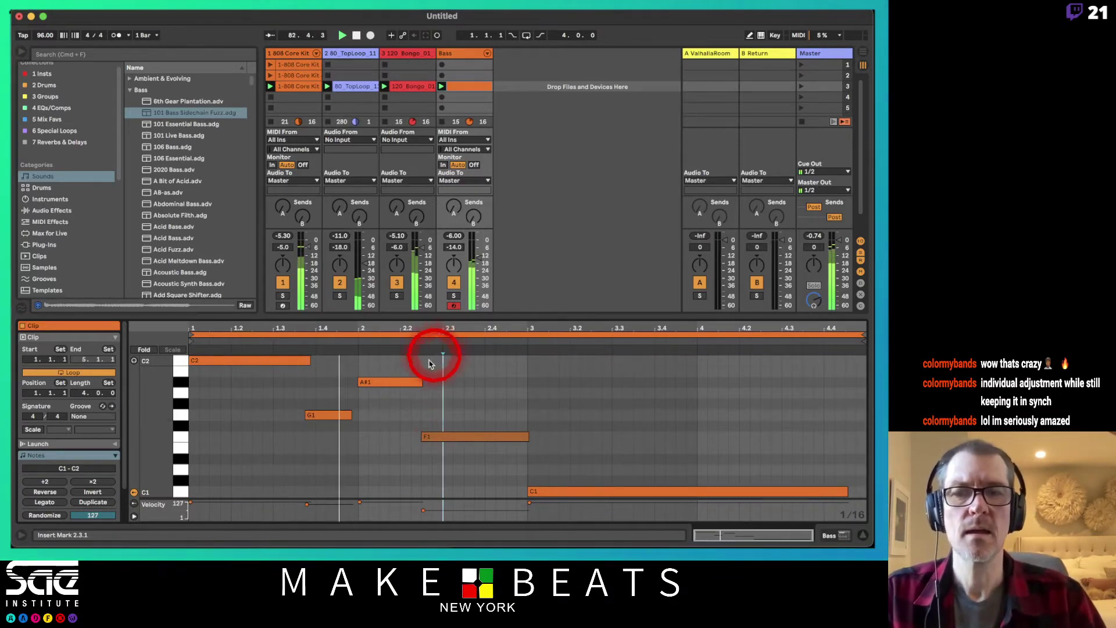
Nudge the G1 note slightly later, then restart playback and delete the captured clip from the Bass track
left_click(308, 415)
key("Right")
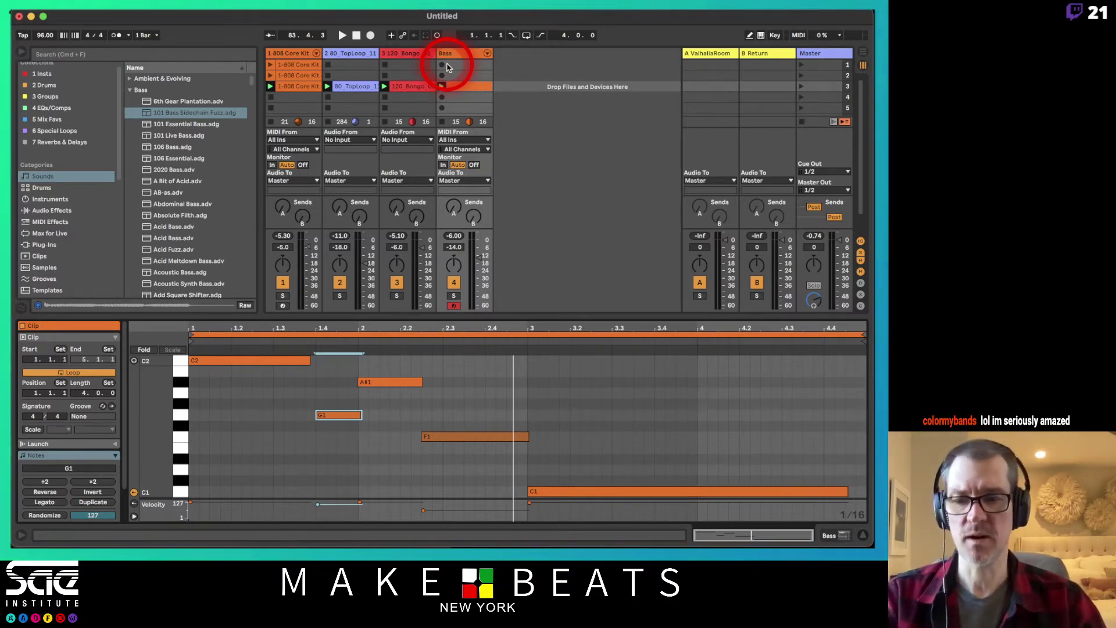
key("space")
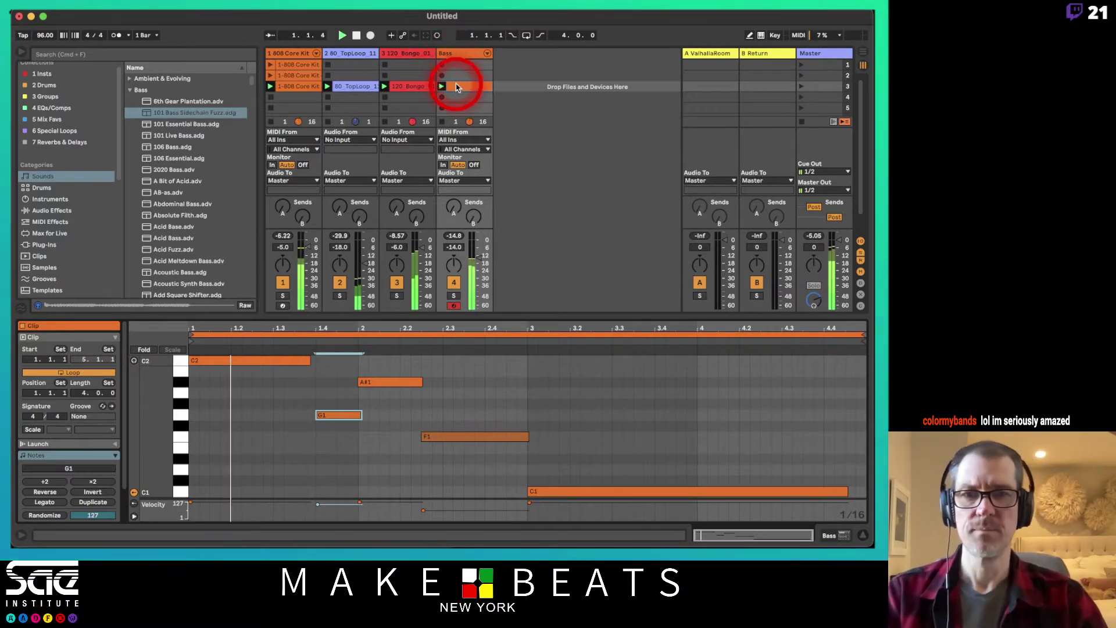
key("Delete")
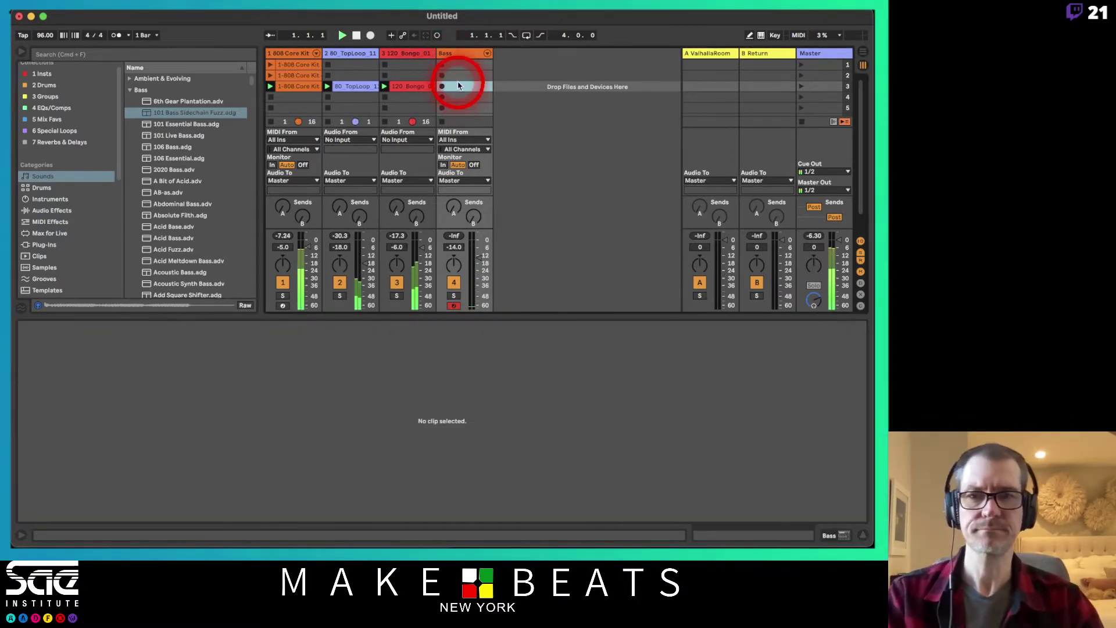
Capture a new bass clip in the Bass track's third slot and move its four-bar loop and start marker to 2.1.1
left_click(427, 35)
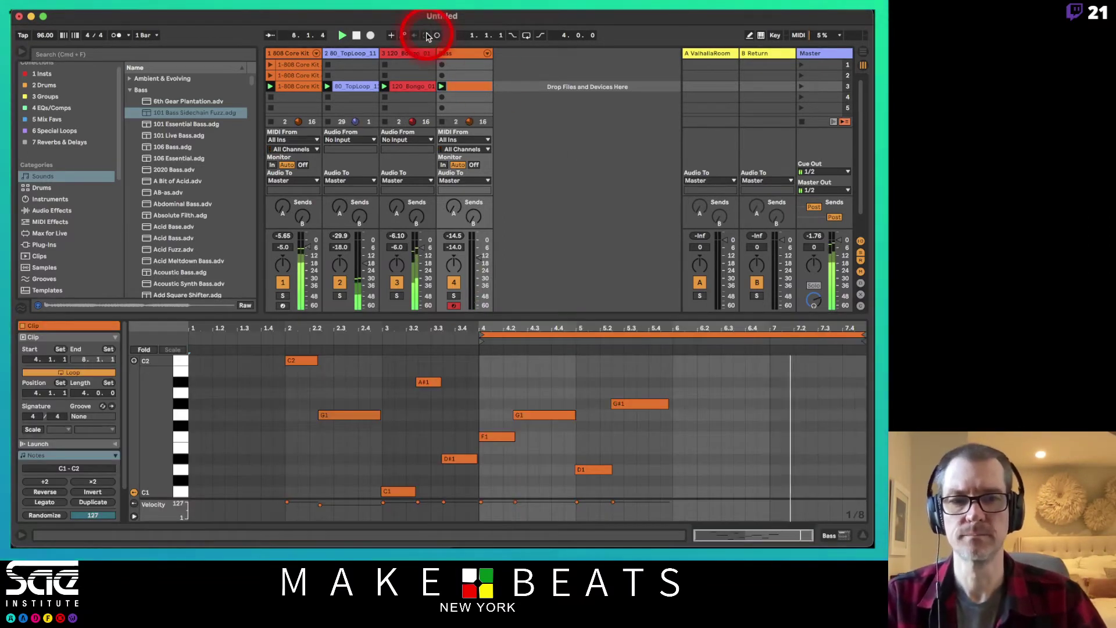
left_click(584, 307)
left_click(563, 326)
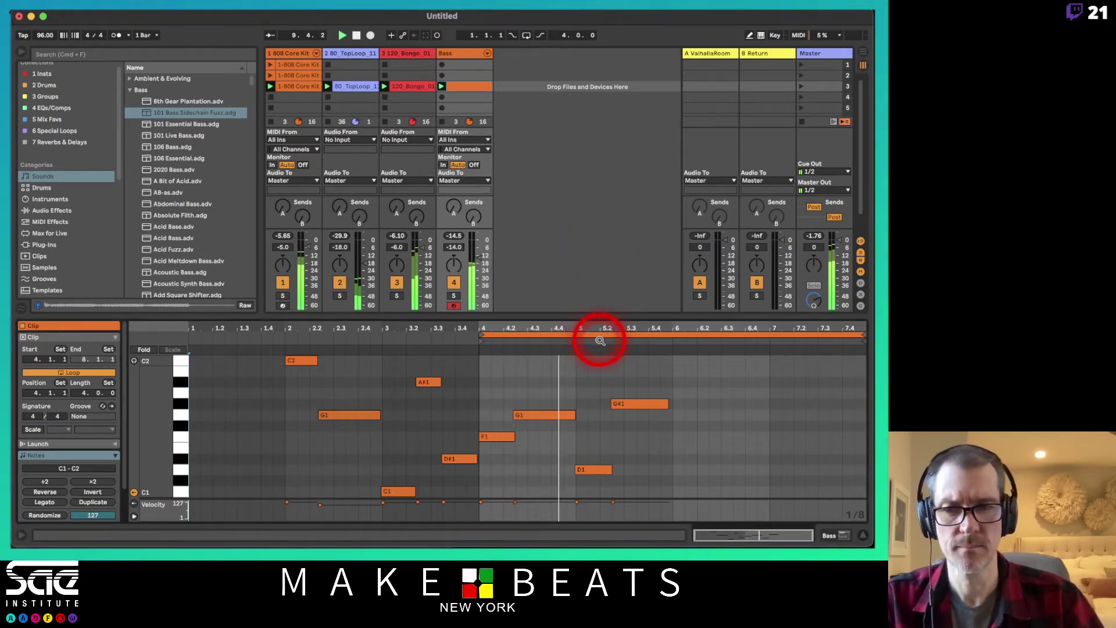
left_click_drag(600, 335, 402, 329)
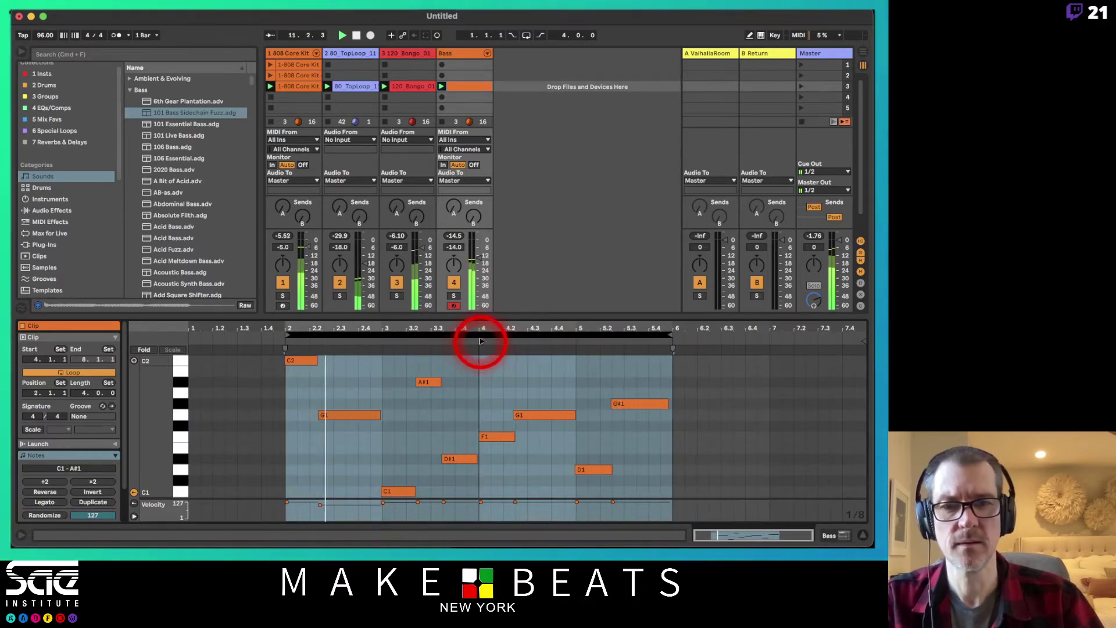
left_click_drag(478, 342, 287, 341)
Quantize all notes in the bass clip, shift the opening C2 note to 2.1.1 and restart playback
left_click(291, 391)
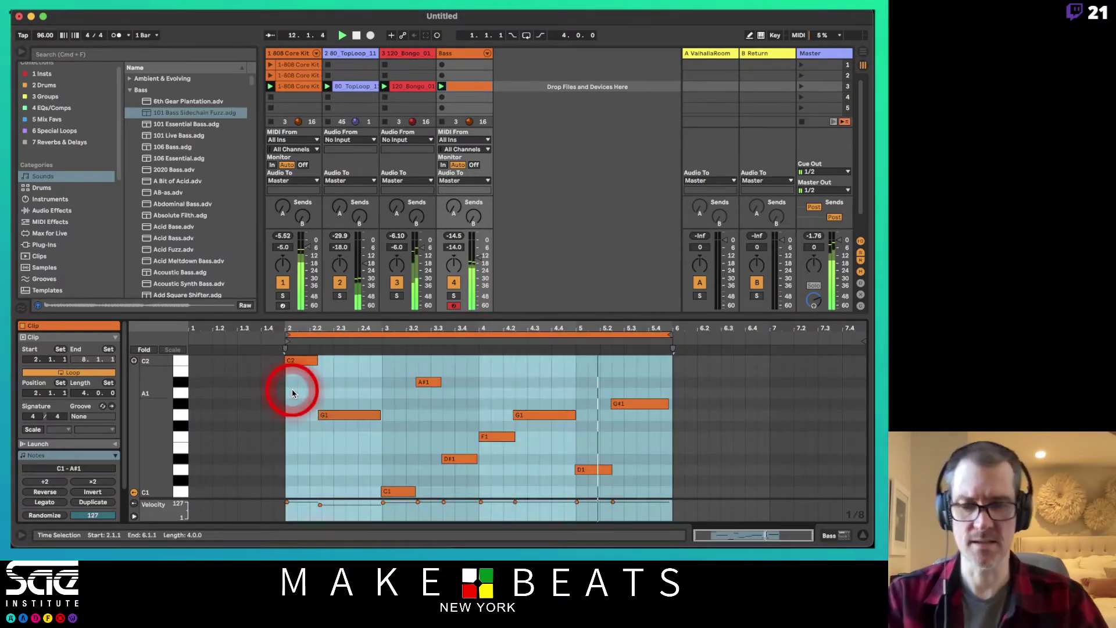
key("super+a")
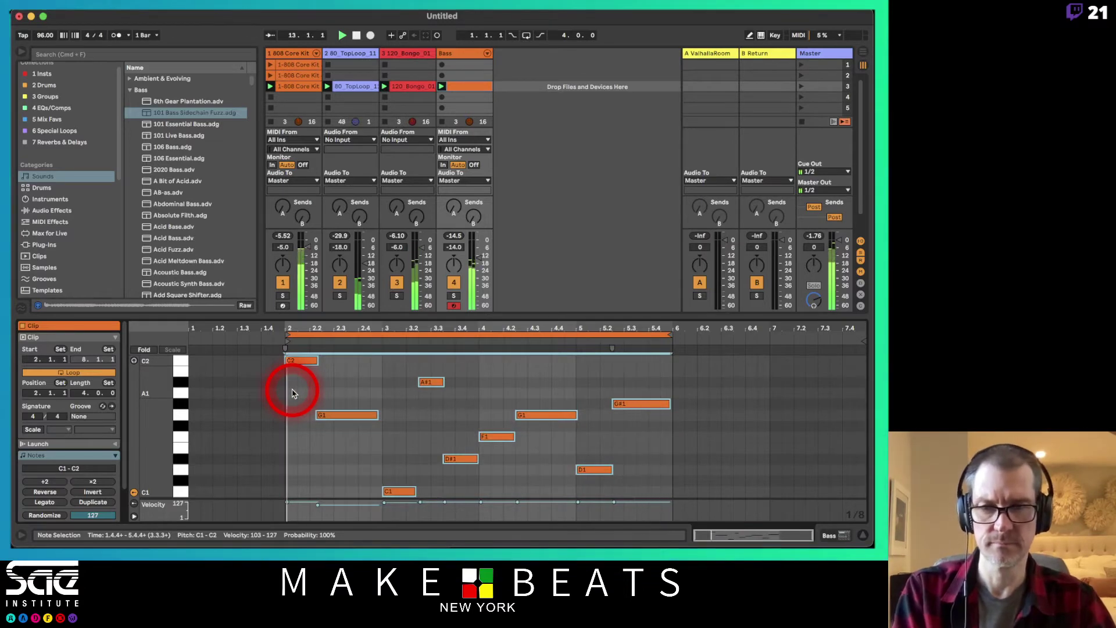
left_click(290, 360)
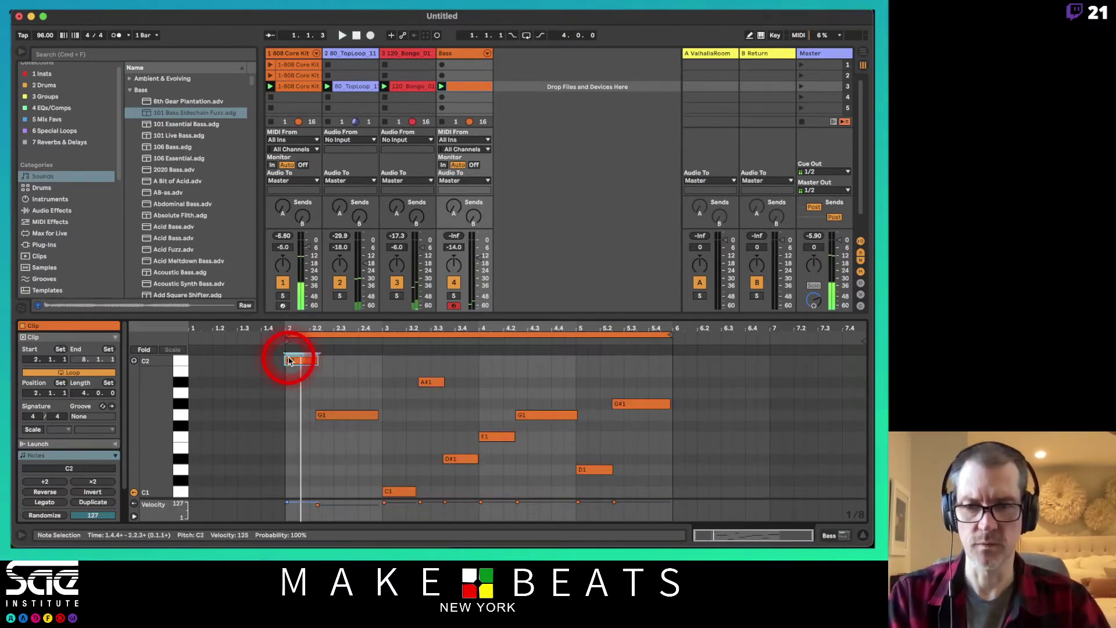
key("space")
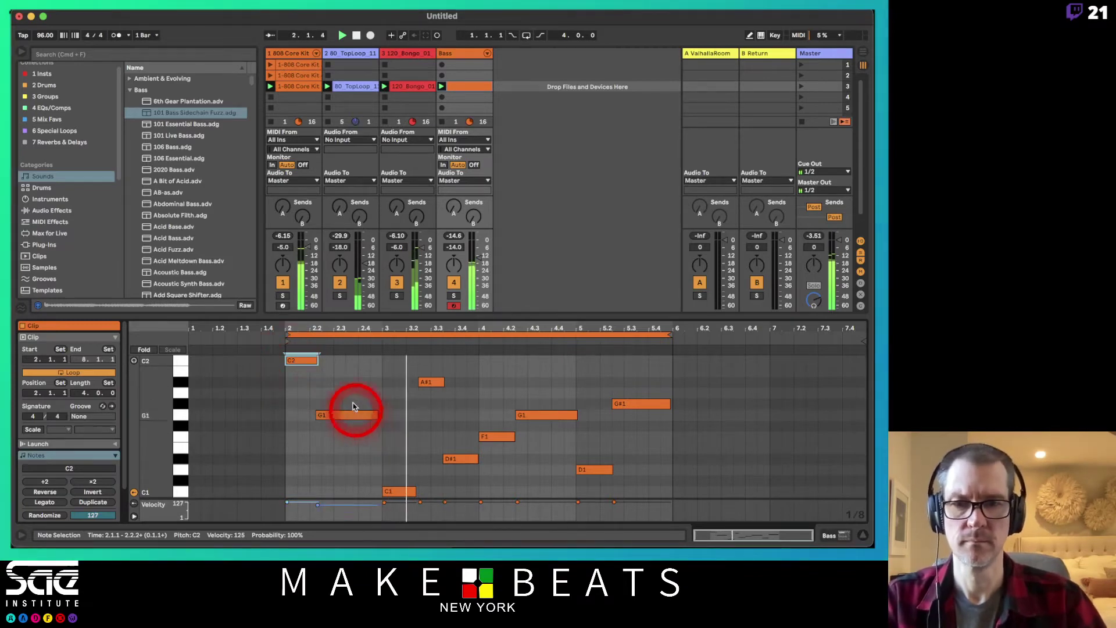
Move the first G1 note to 2.2.3 and extend the opening C2 note to end where G1 starts
left_click(341, 416)
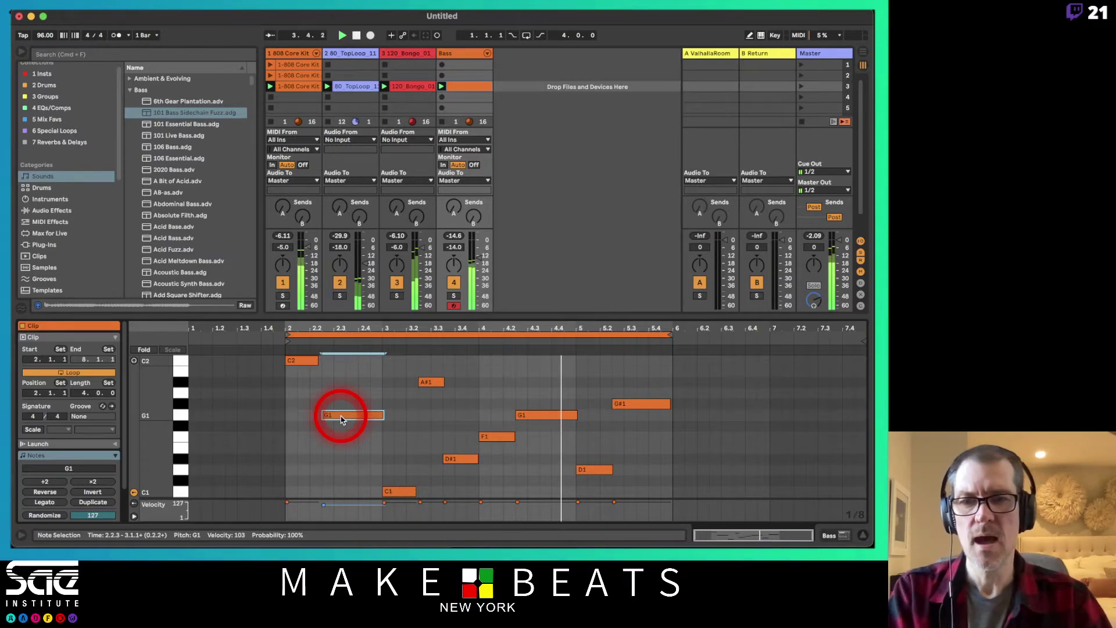
left_click_drag(341, 419, 347, 419)
left_click(312, 360)
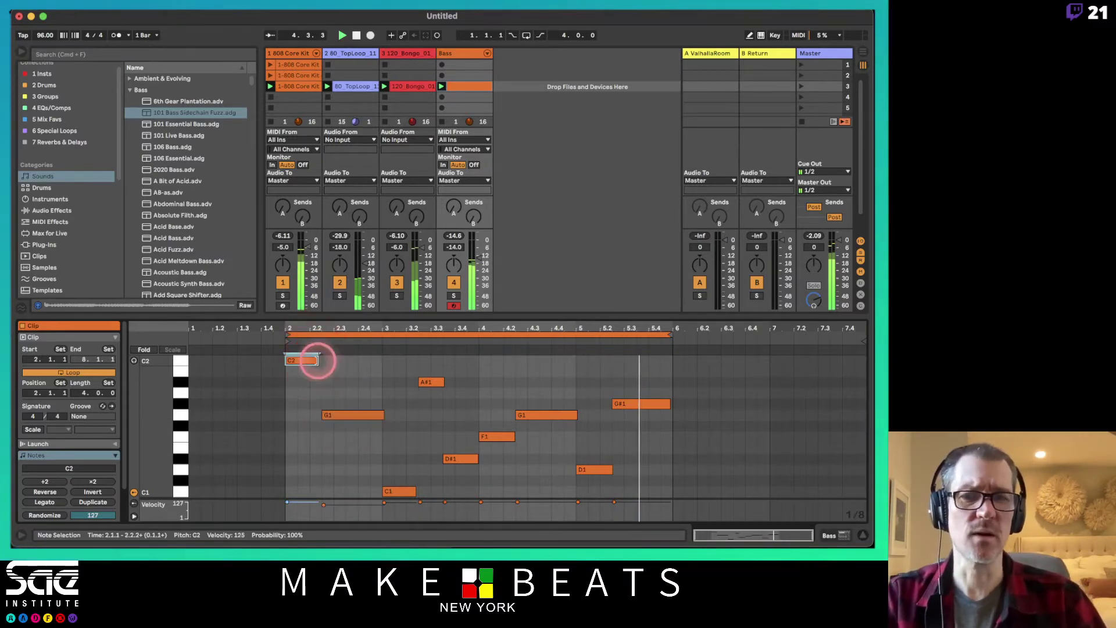
left_click_drag(321, 360, 321, 360)
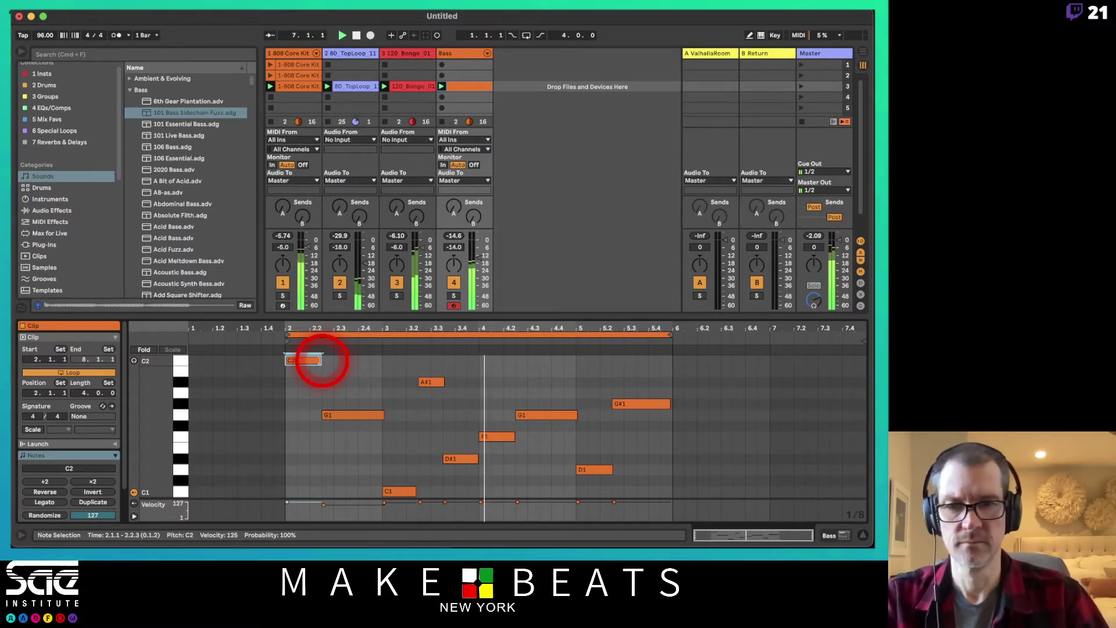
Record a second clip in the Bass track's fourth slot and raise the track's volume to -11.0 dB
left_click(441, 100)
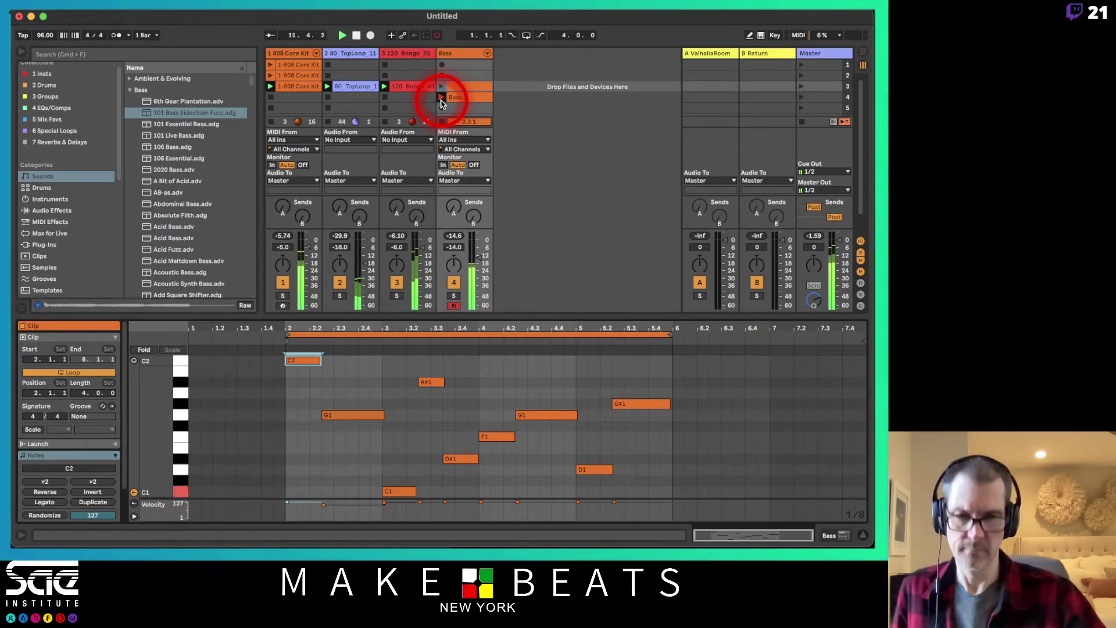
left_click(441, 98)
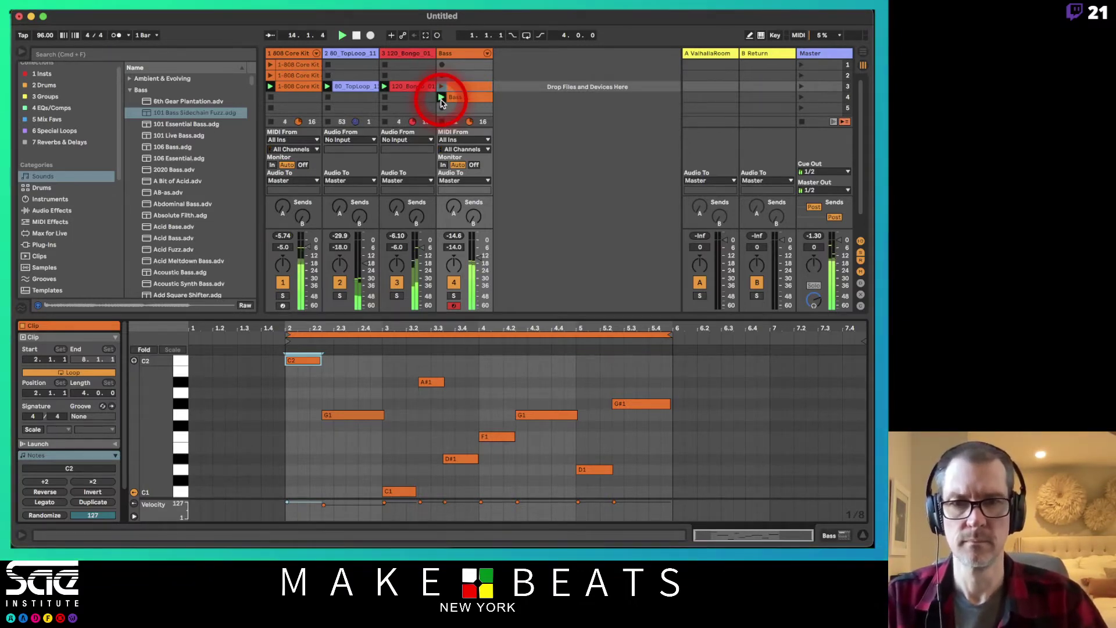
left_click(457, 53)
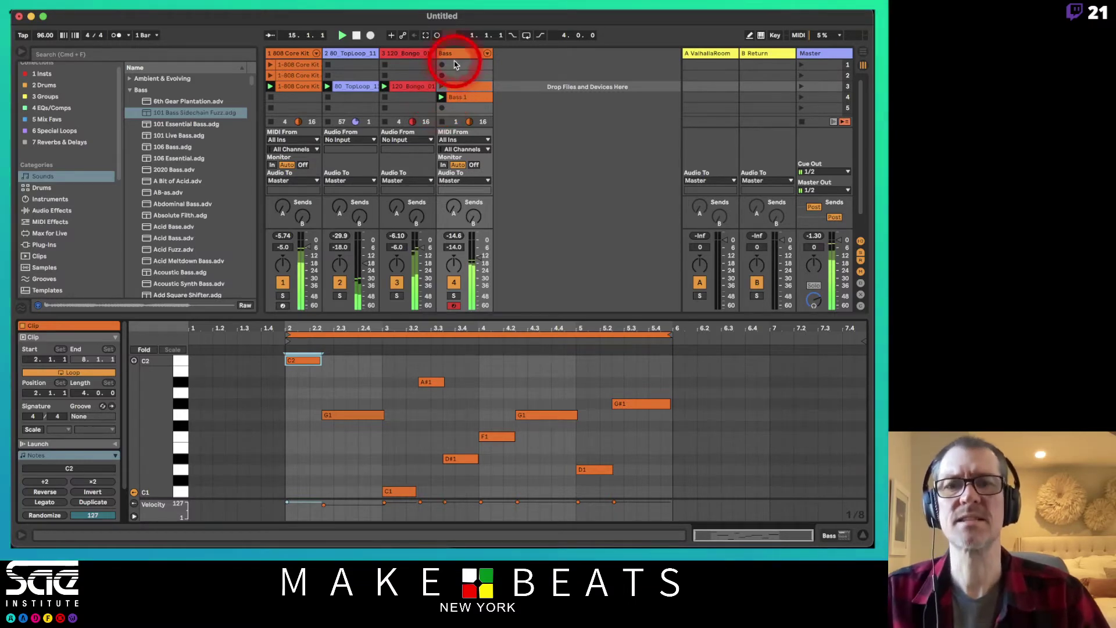
left_click(457, 54)
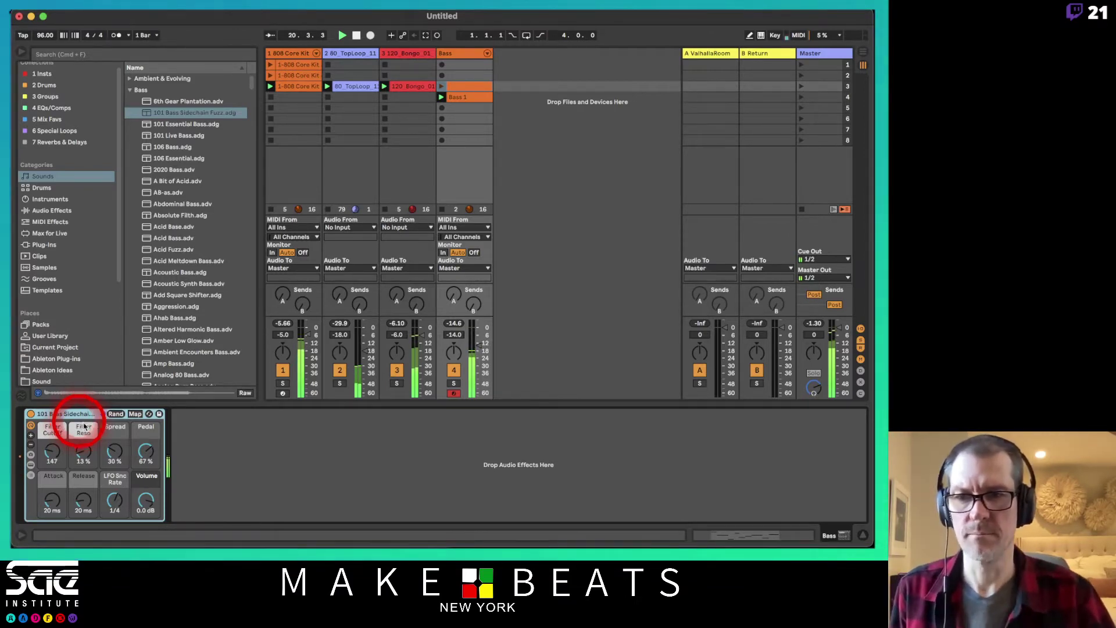
left_click_drag(480, 348, 478, 344)
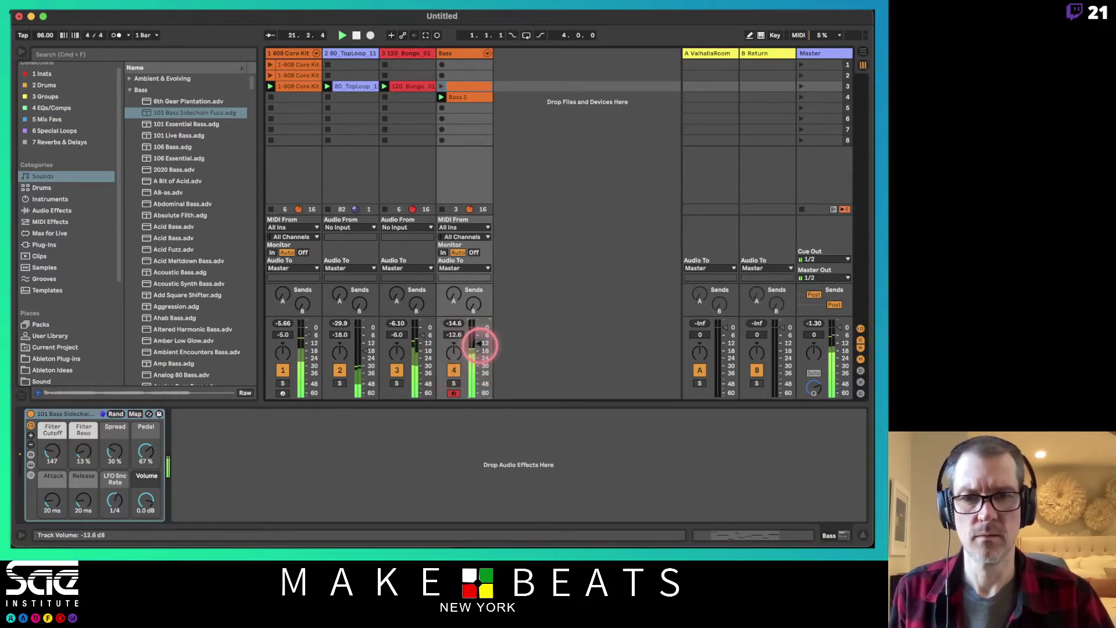
left_click(480, 345)
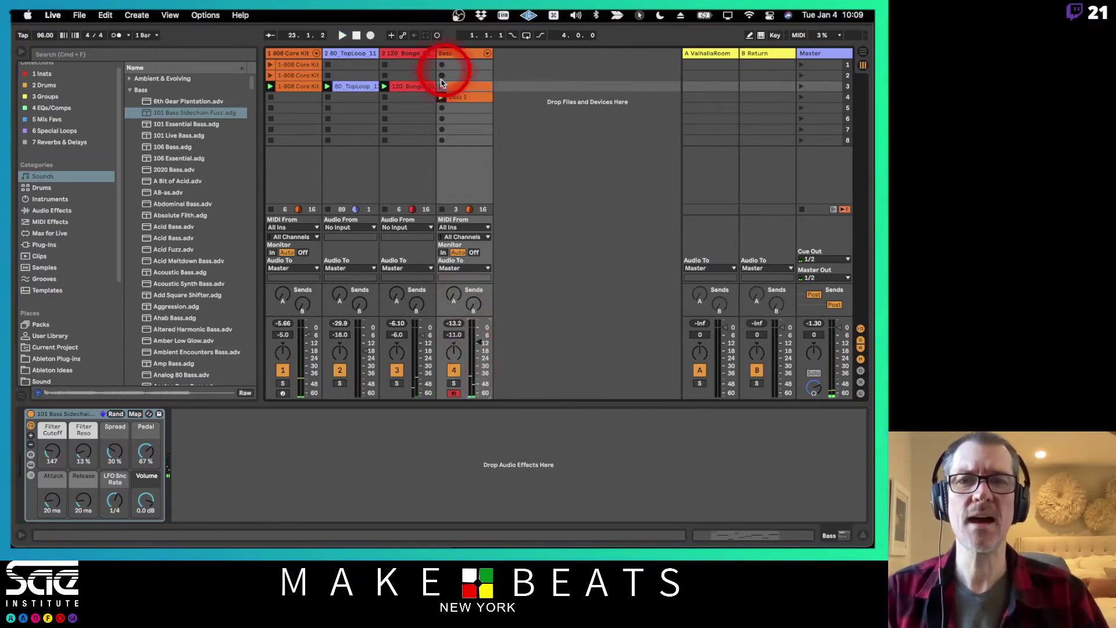
Stop playback, select the 808 Core Kit, TopLoop and Bongo tracks together and colour all three orange
left_click(356, 35)
left_click(410, 53)
left_click(294, 52)
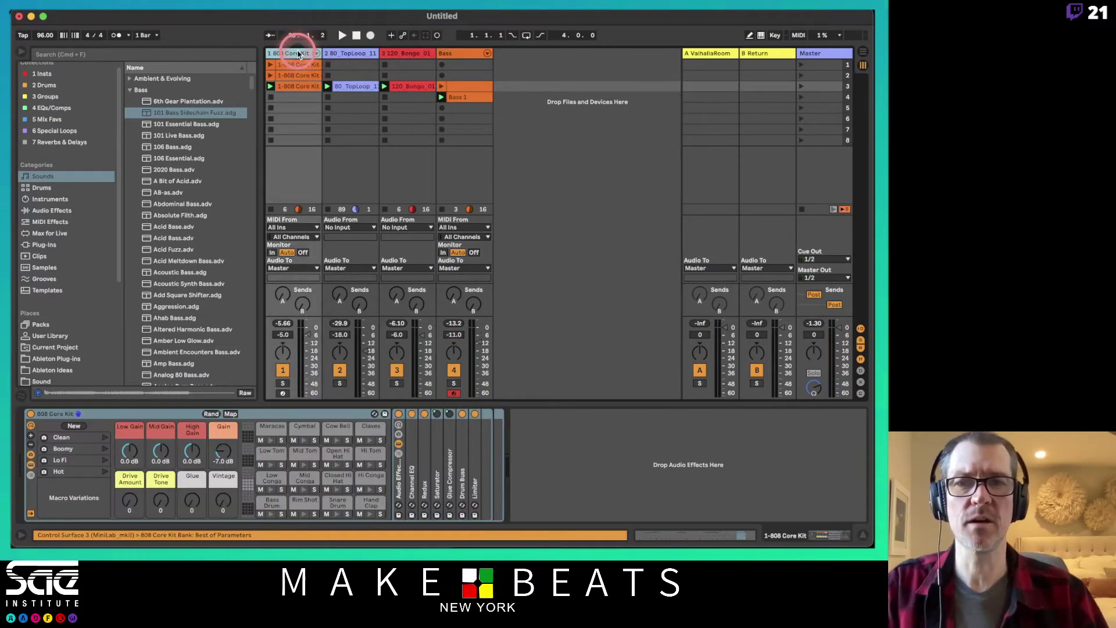
left_click(409, 54)
right_click(409, 54)
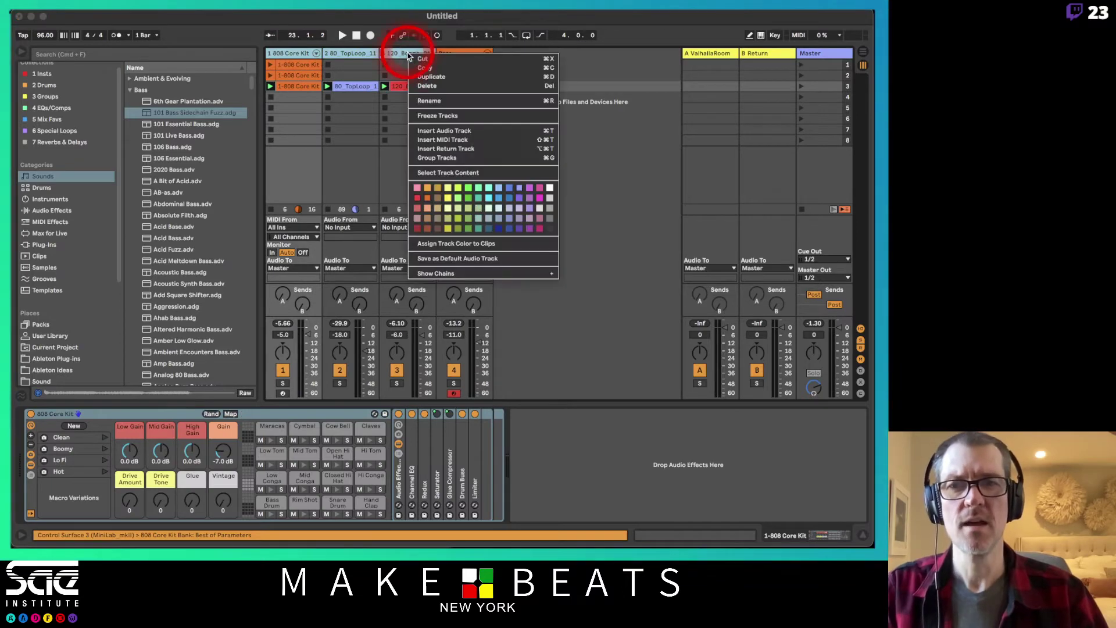
left_click(314, 55)
left_click(295, 54)
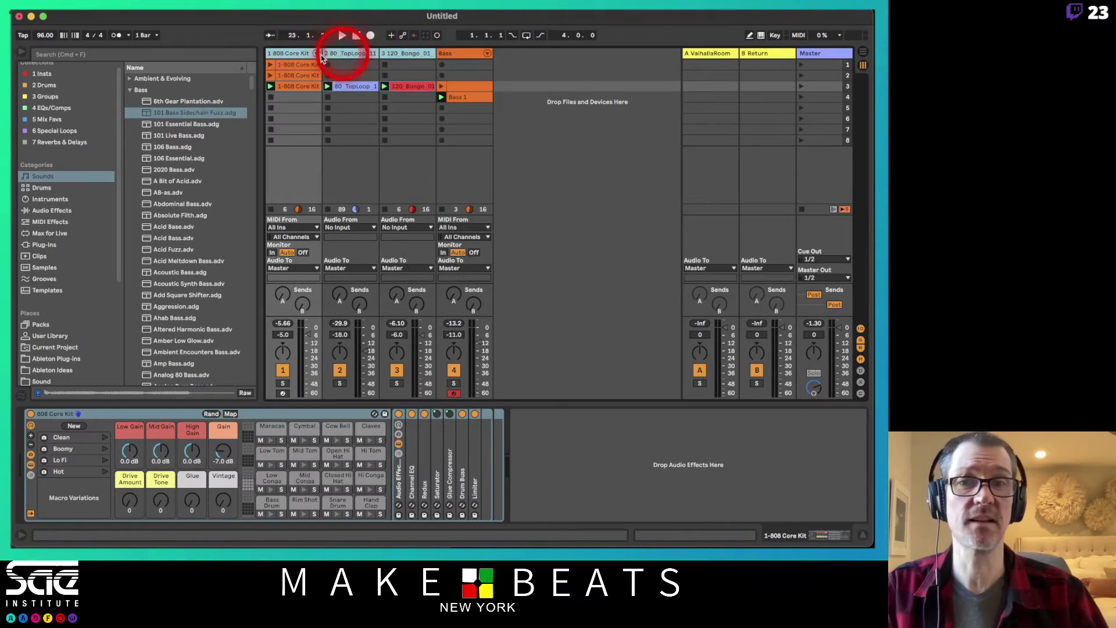
left_click(420, 55, "shift")
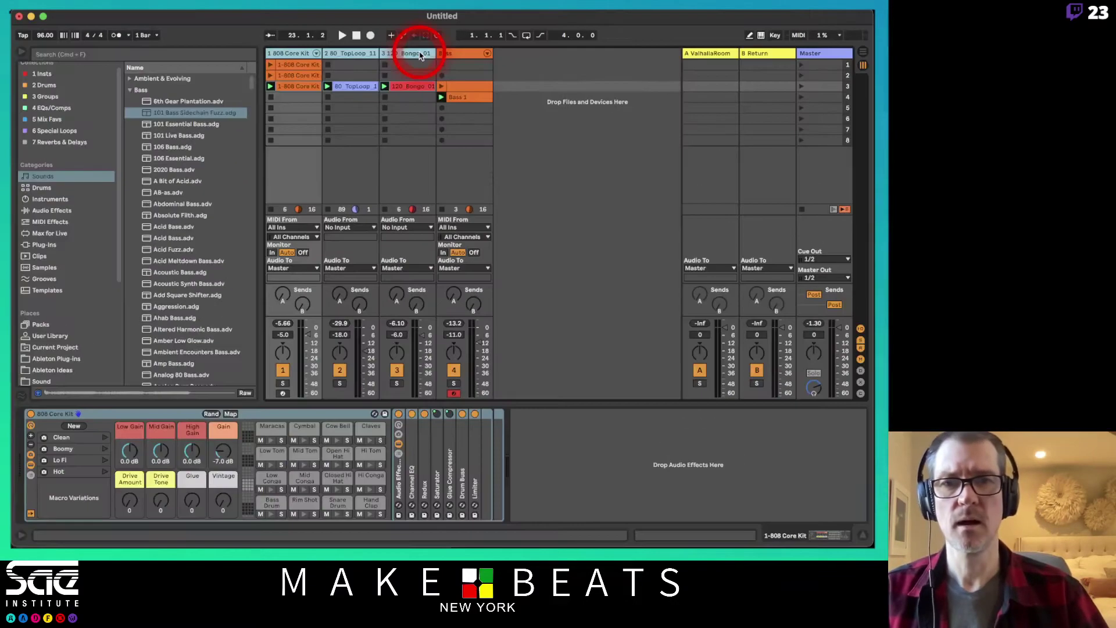
right_click(420, 56)
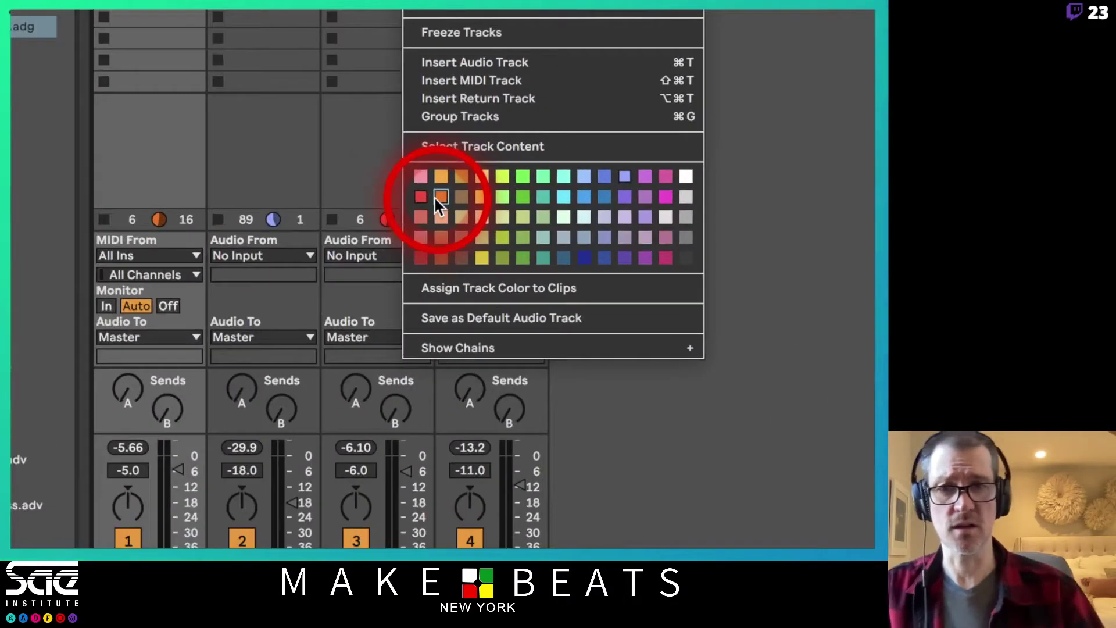
left_click(438, 200)
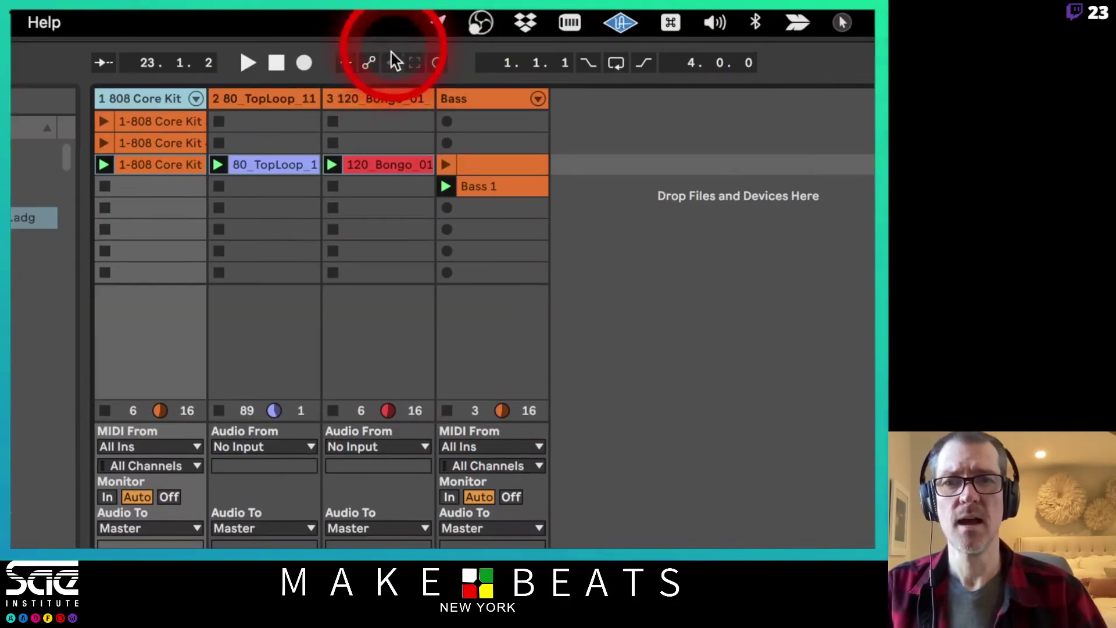
Assign the orange track colour to the three drum tracks' clips, and colour the Bass track and its clips red
right_click(381, 98)
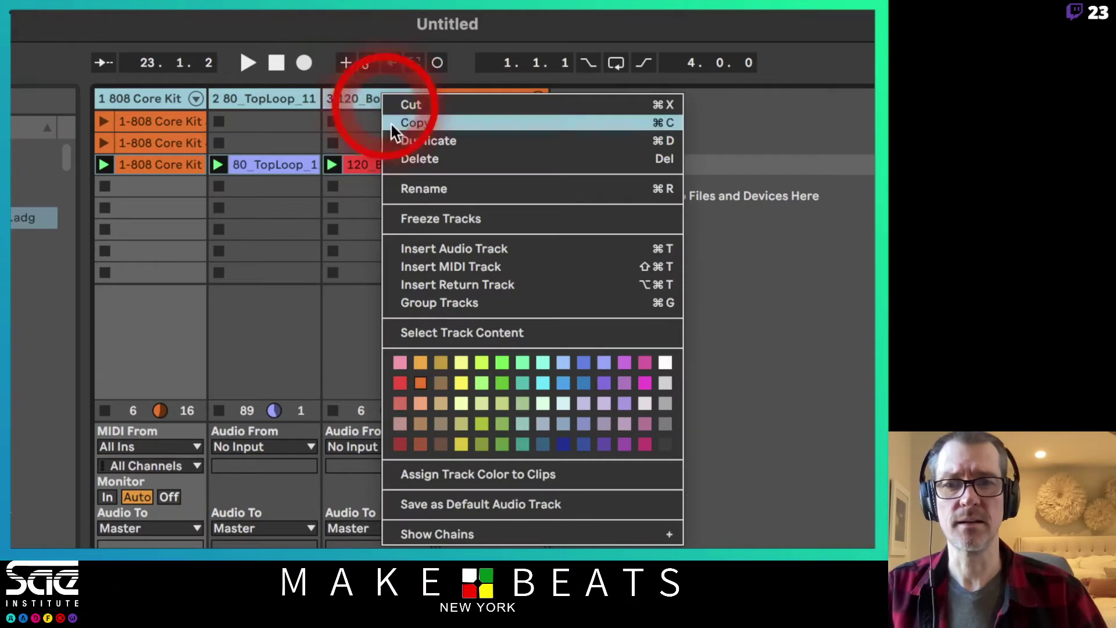
left_click(466, 473)
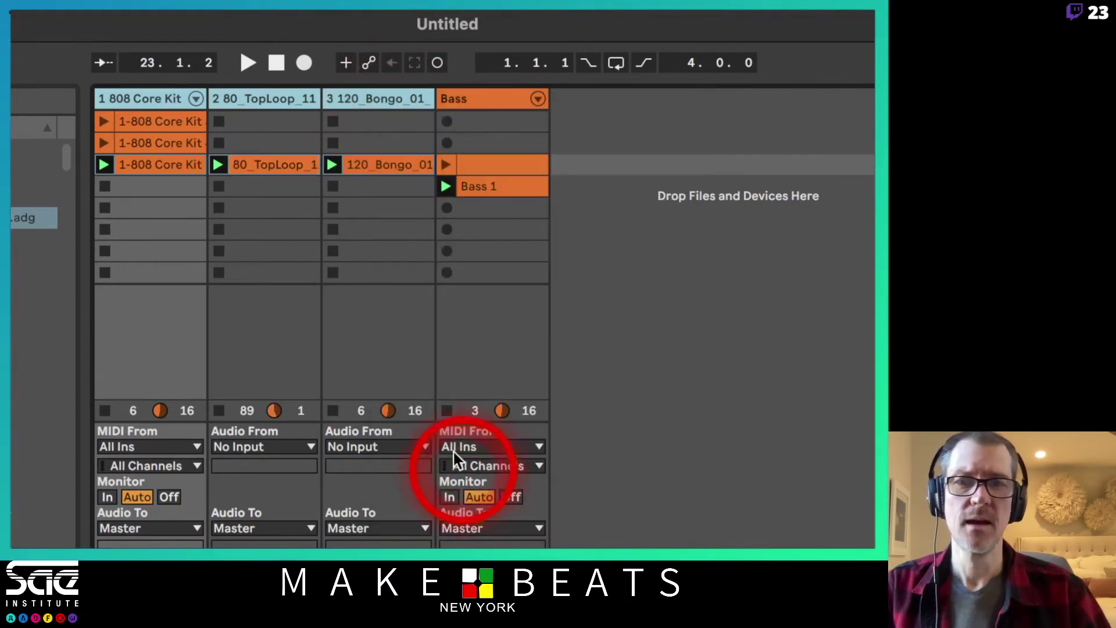
right_click(466, 100)
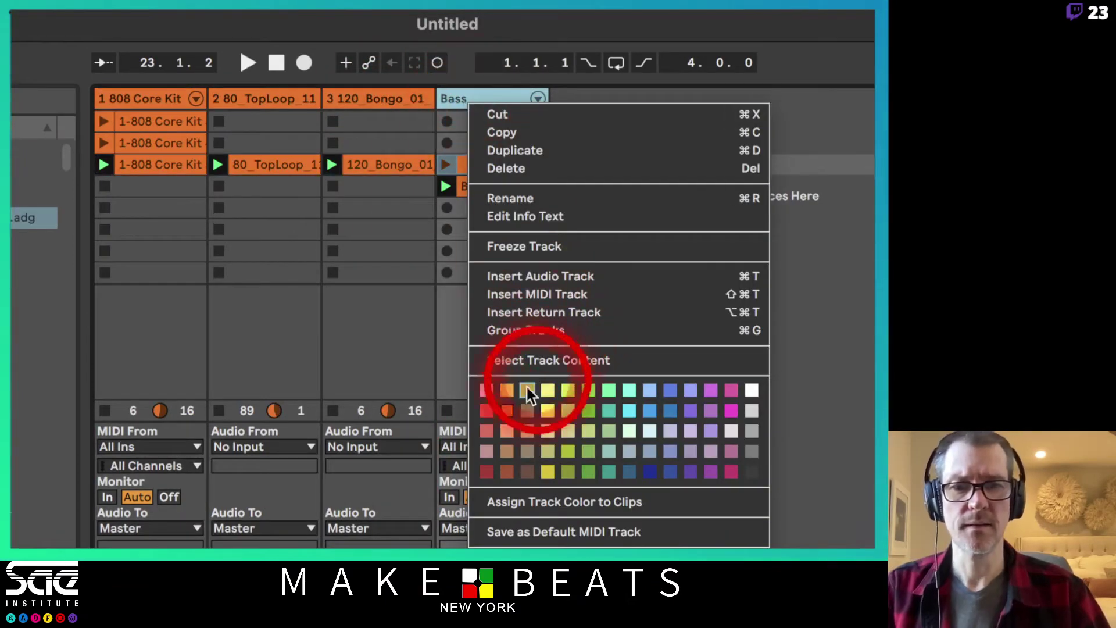
left_click(487, 408)
right_click(477, 100)
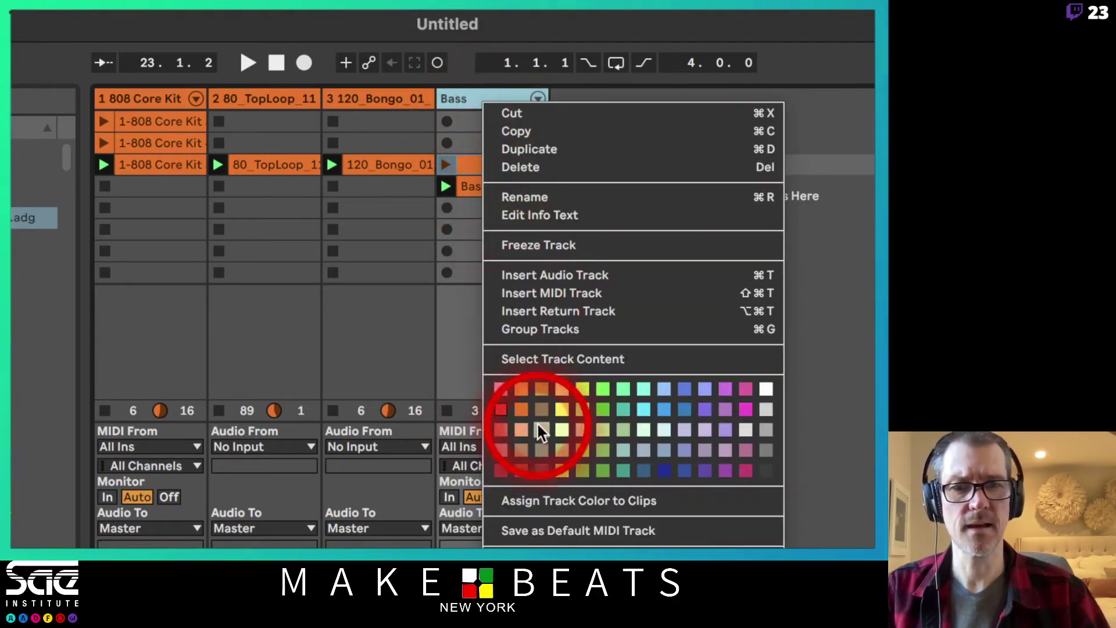
left_click(553, 500)
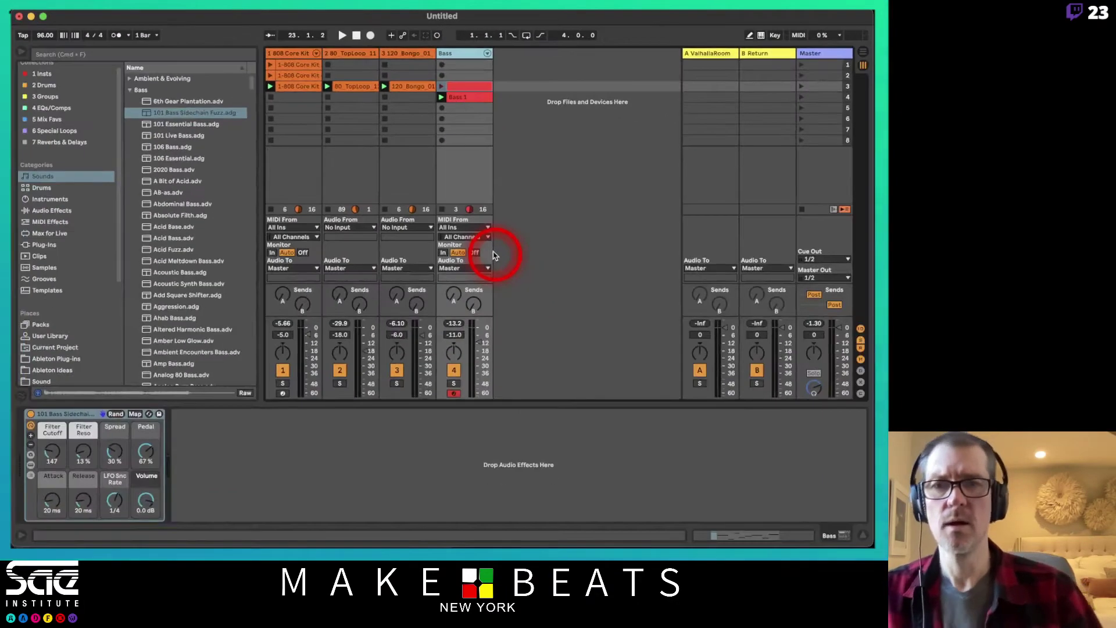
Delete the unnamed clip from the Bass track's third slot and move the Bass 1 clip up into that slot
key("space")
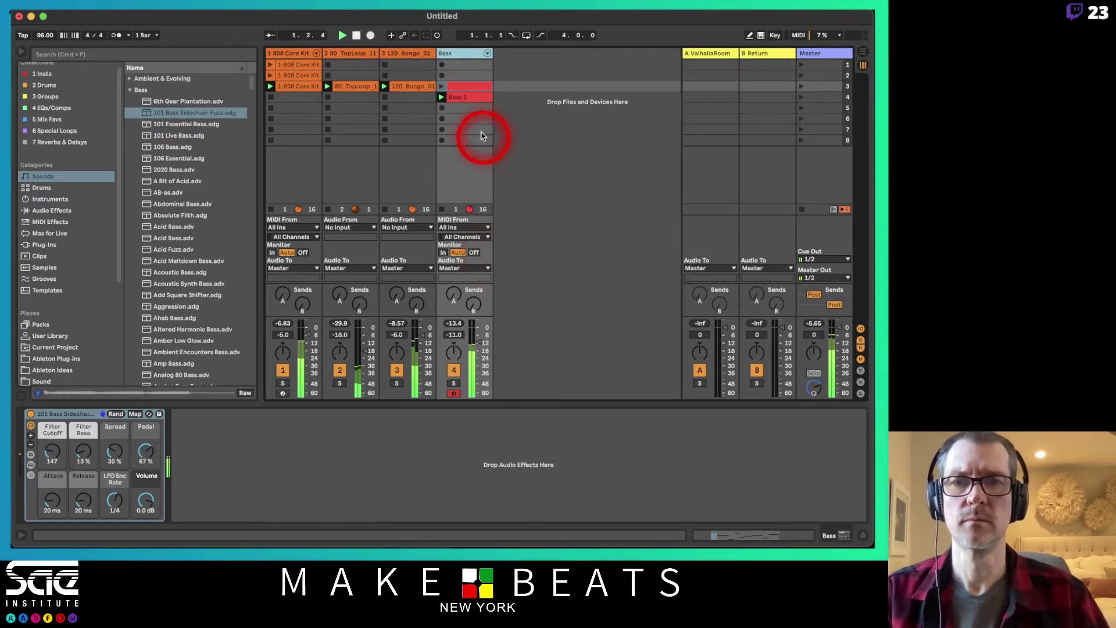
left_click(461, 88)
key("Delete")
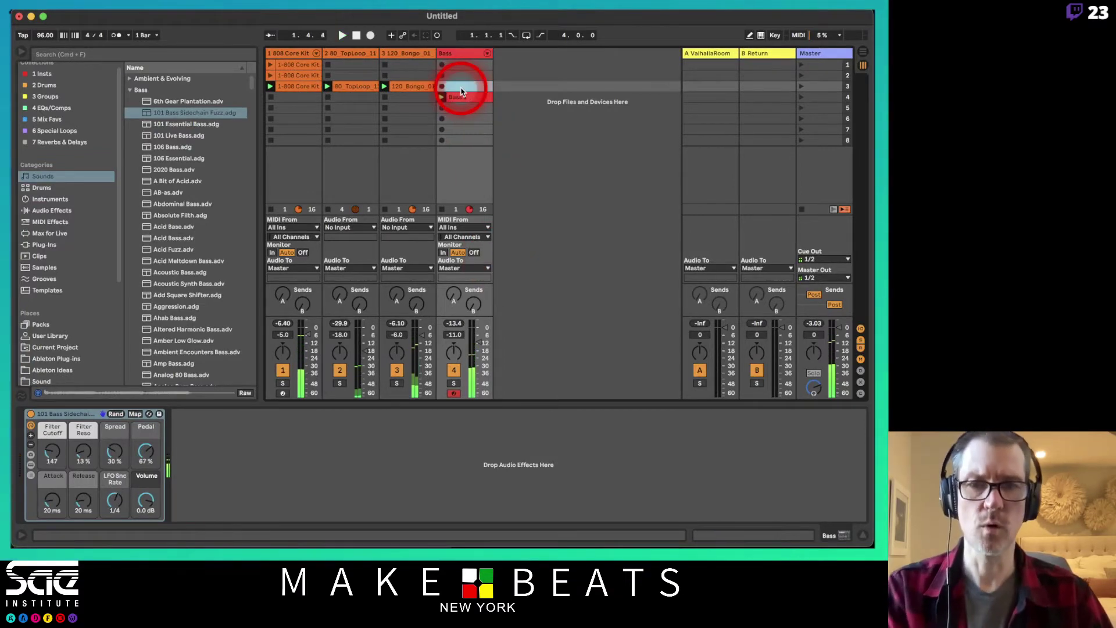
left_click_drag(465, 100, 465, 86)
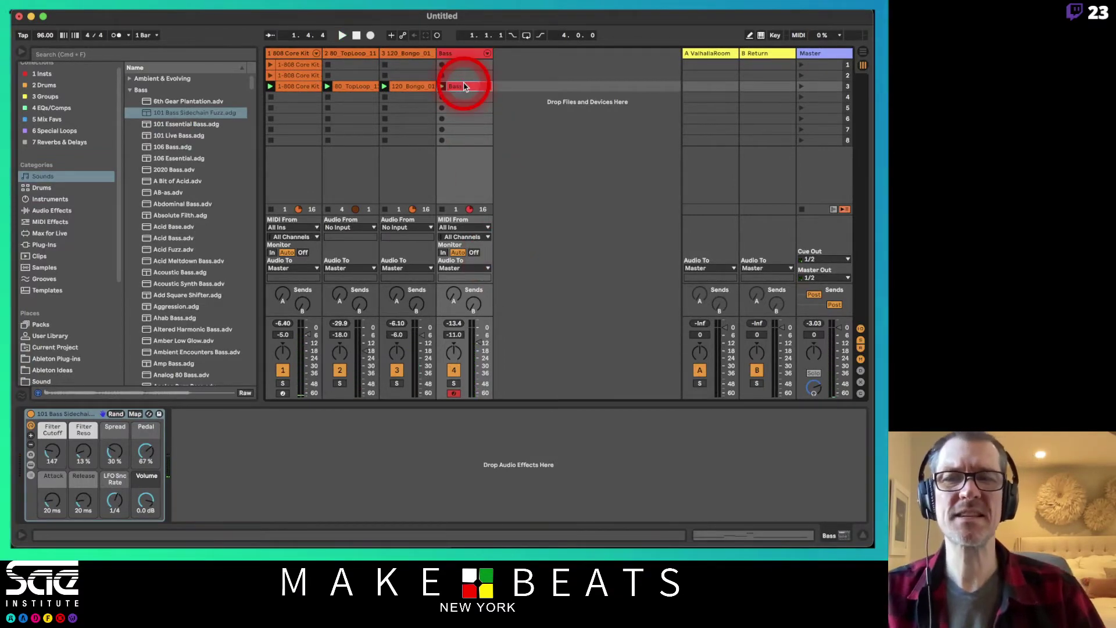
Solo the 808 Core Kit track and play it back
left_click(292, 55)
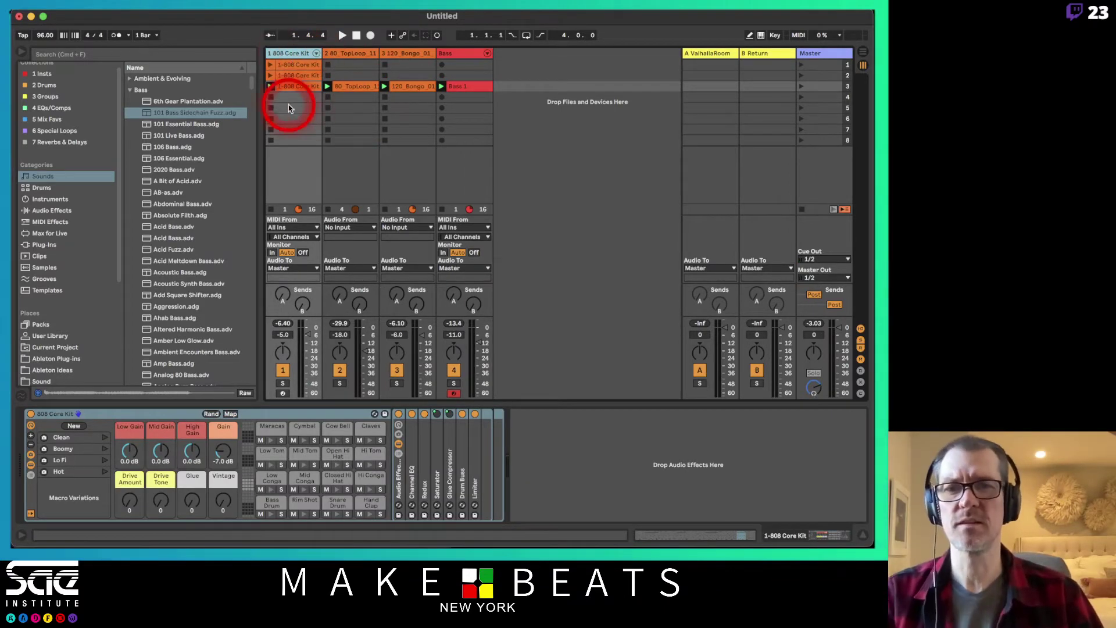
left_click(284, 384)
key("space")
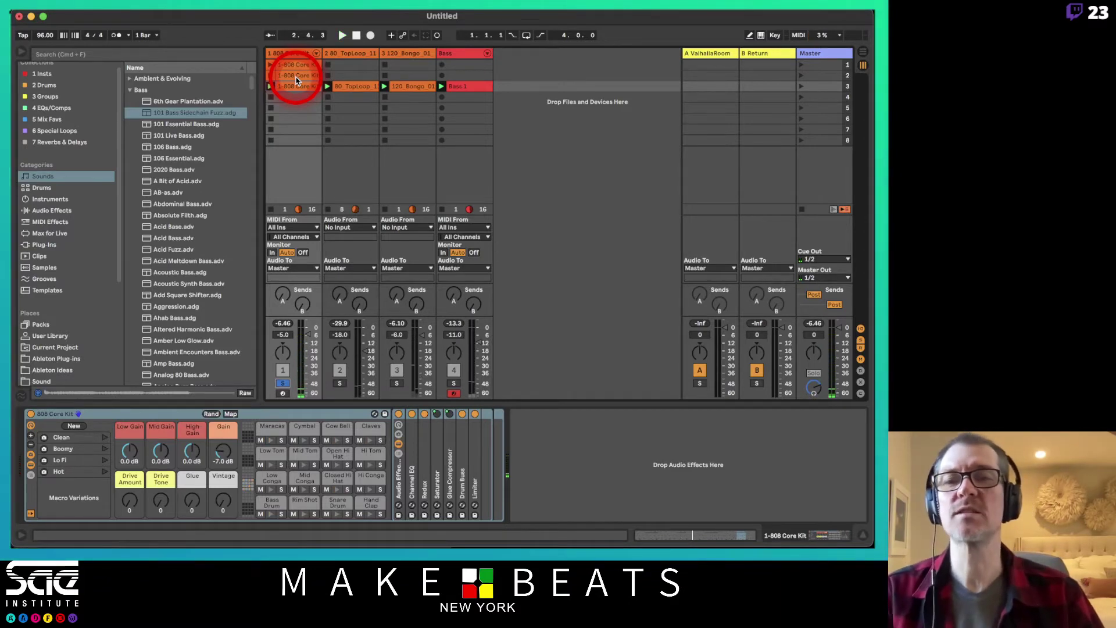
Unfold the 808 Core Kit's chains and extract the Bass Drum chain to its own track
left_click(316, 54)
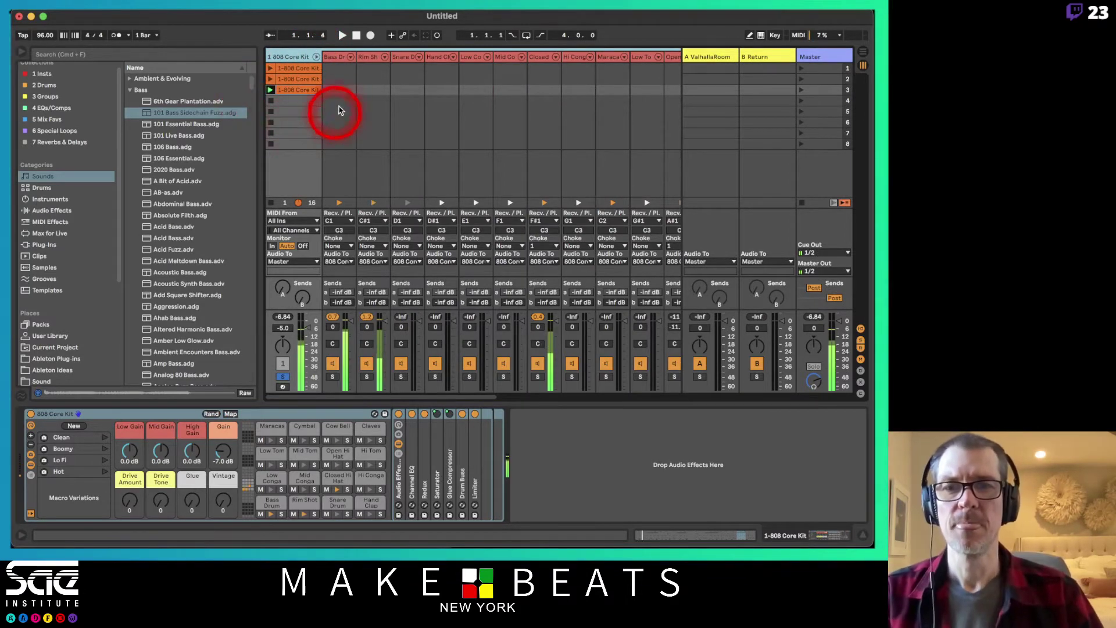
left_click(337, 57)
left_click(339, 58)
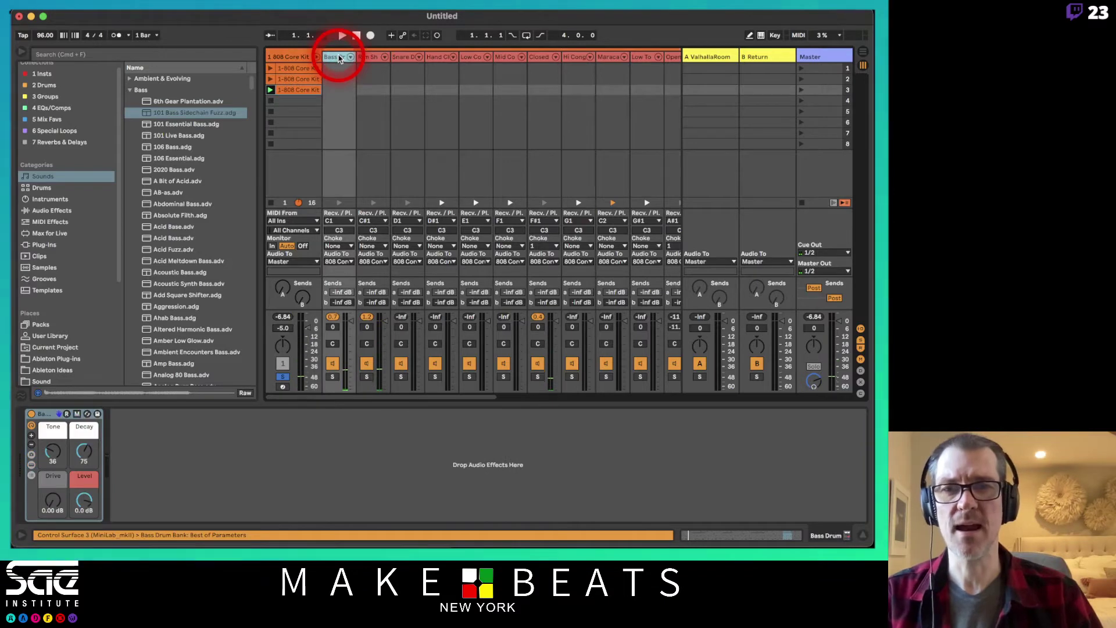
left_click(331, 59)
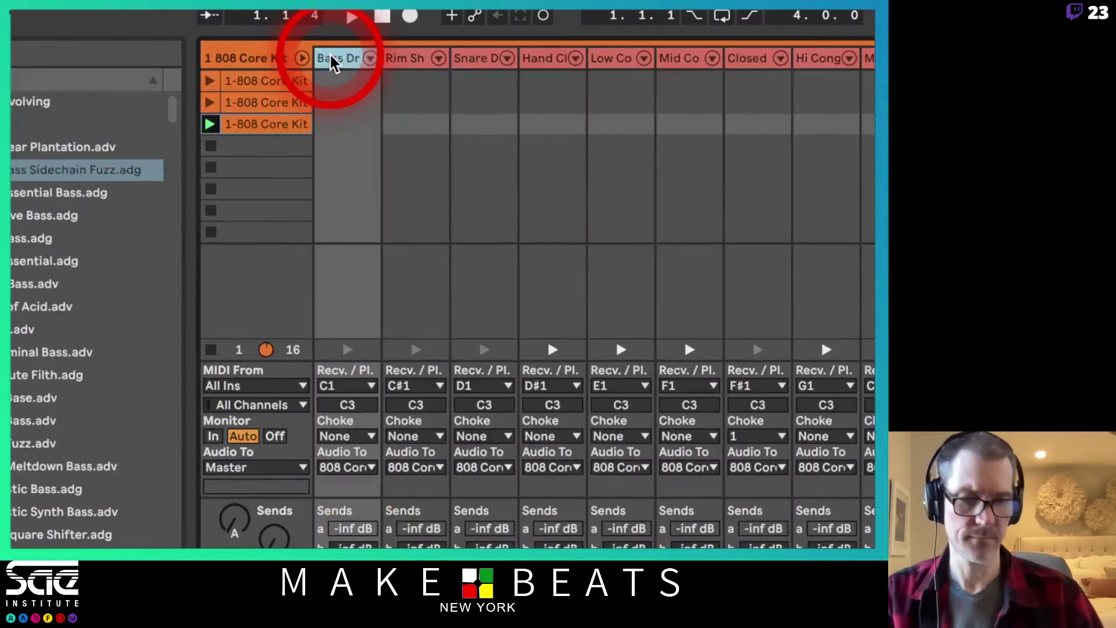
right_click(329, 58)
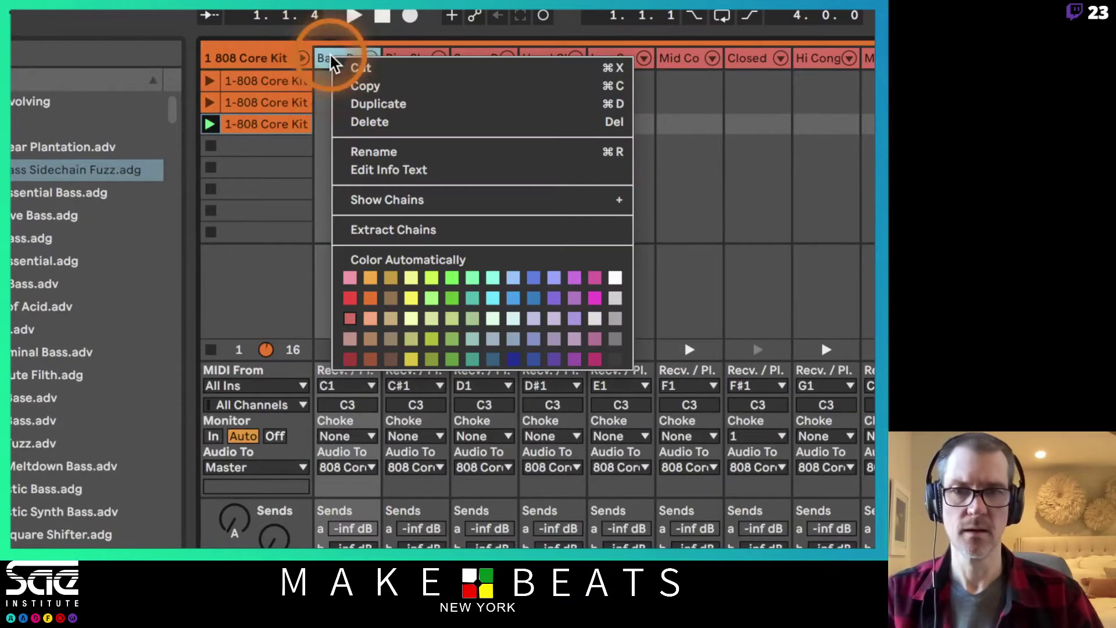
left_click(407, 231)
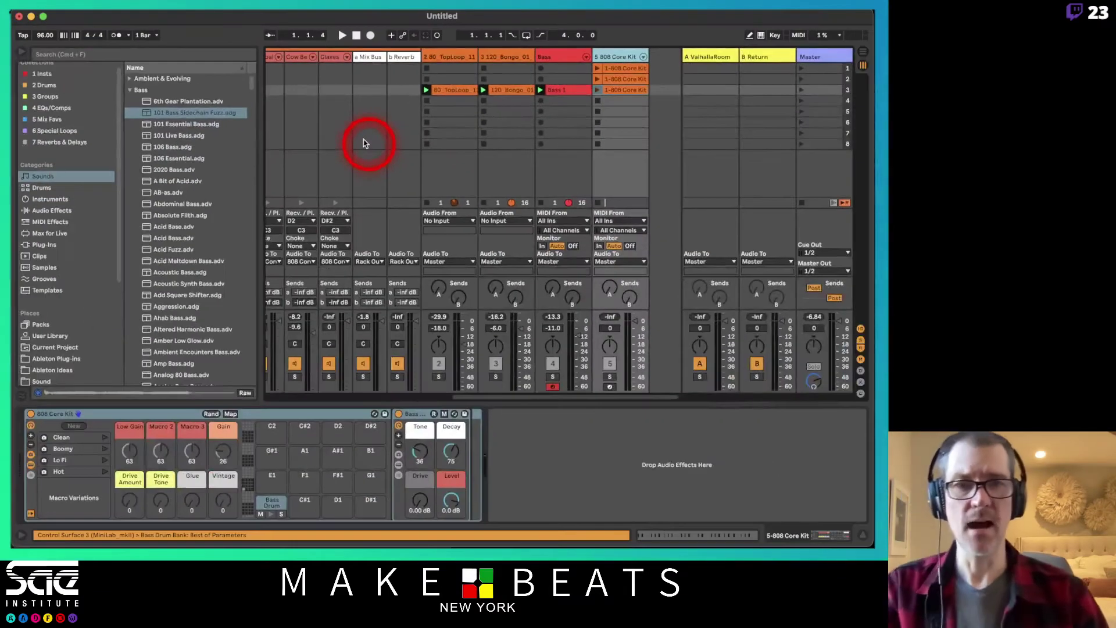
Examine the notes in the extracted bass drum clips and fold the original 808 Core Kit's chains again
double_click(629, 68)
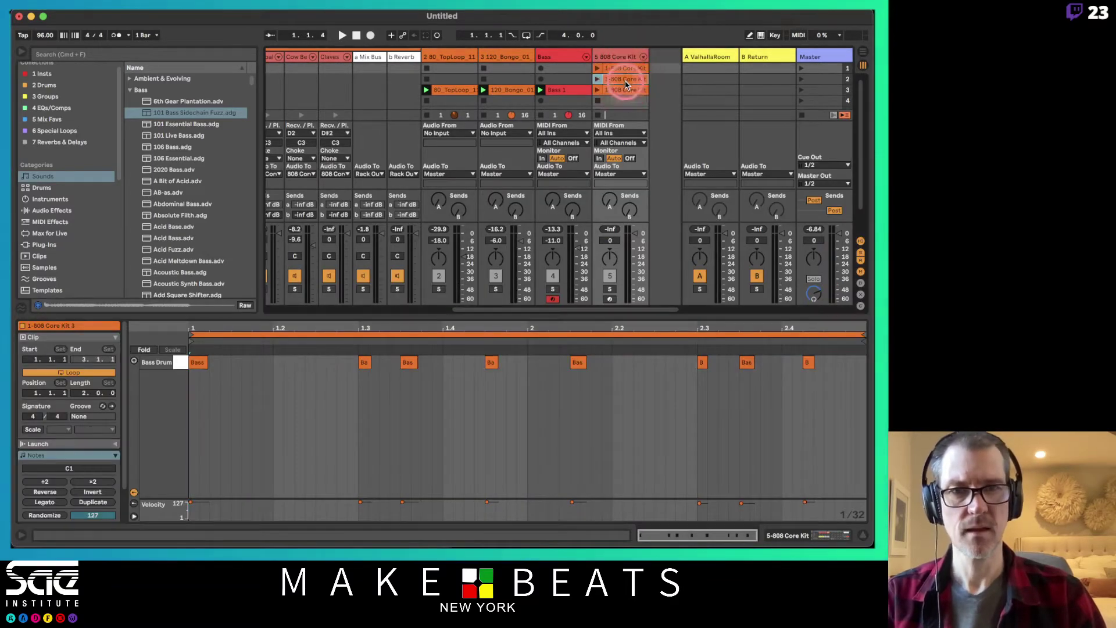
left_click(629, 91)
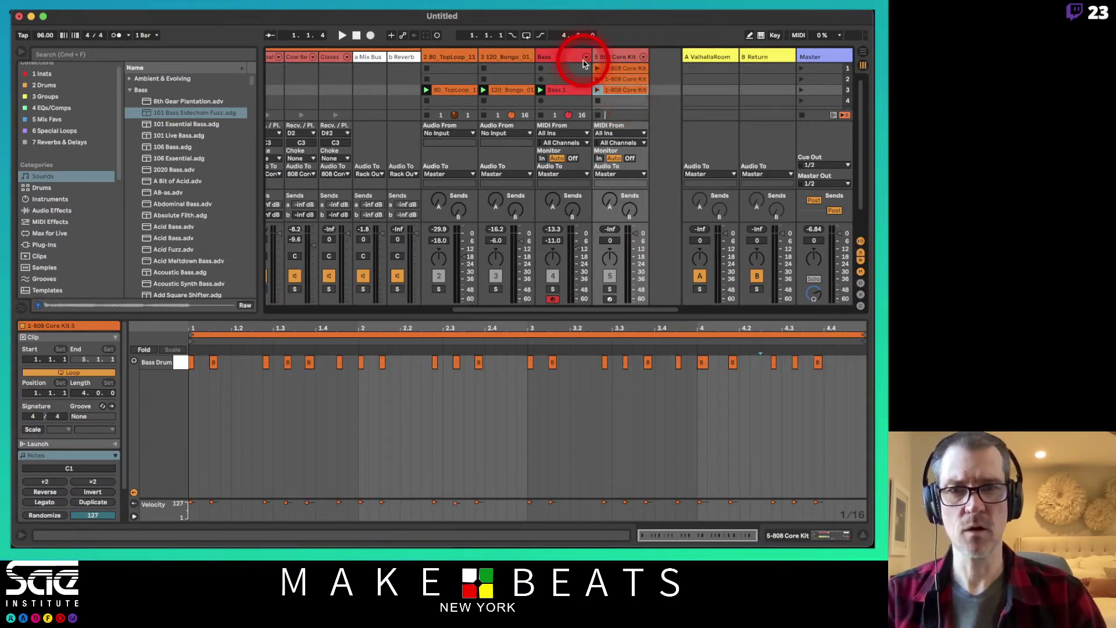
scroll(526, 64, "left", 10)
scroll(526, 64, "right", 10)
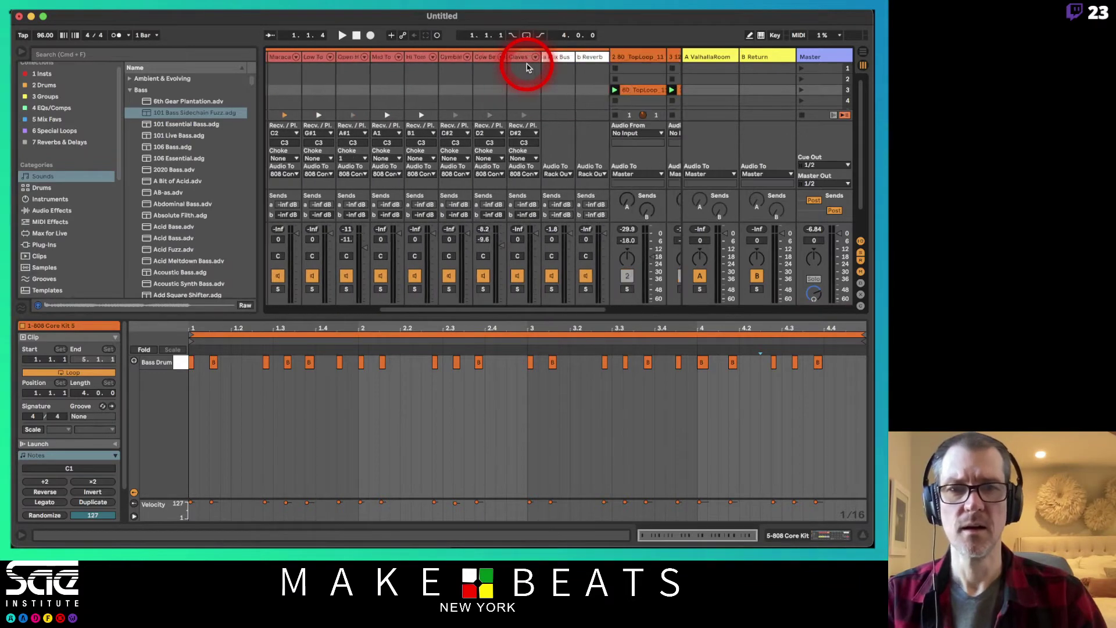
scroll(526, 64, "left", 10)
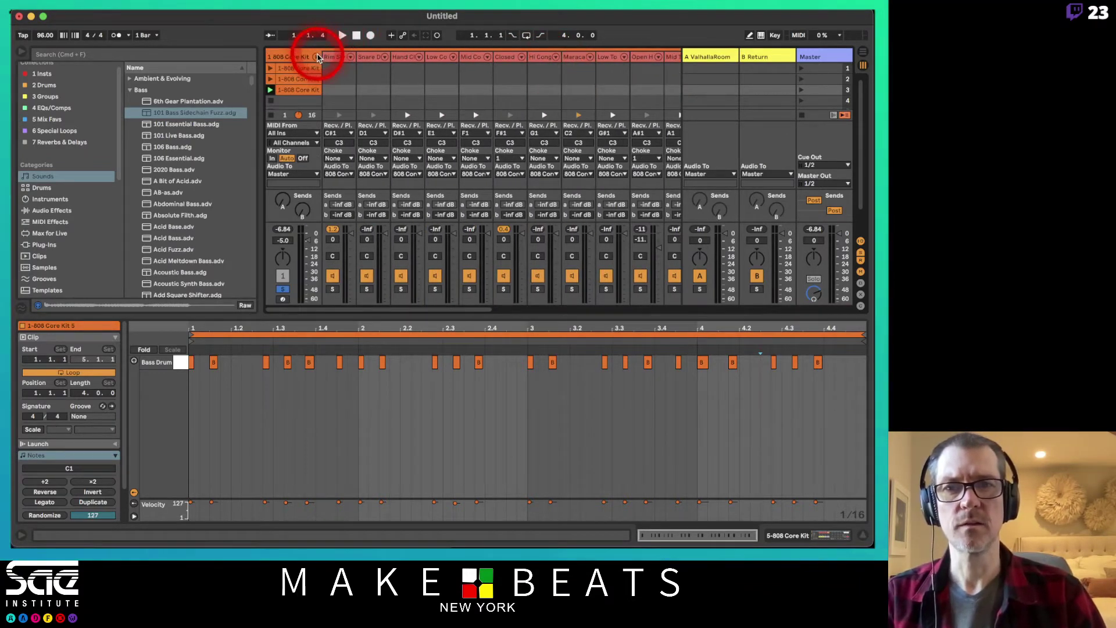
left_click(316, 57)
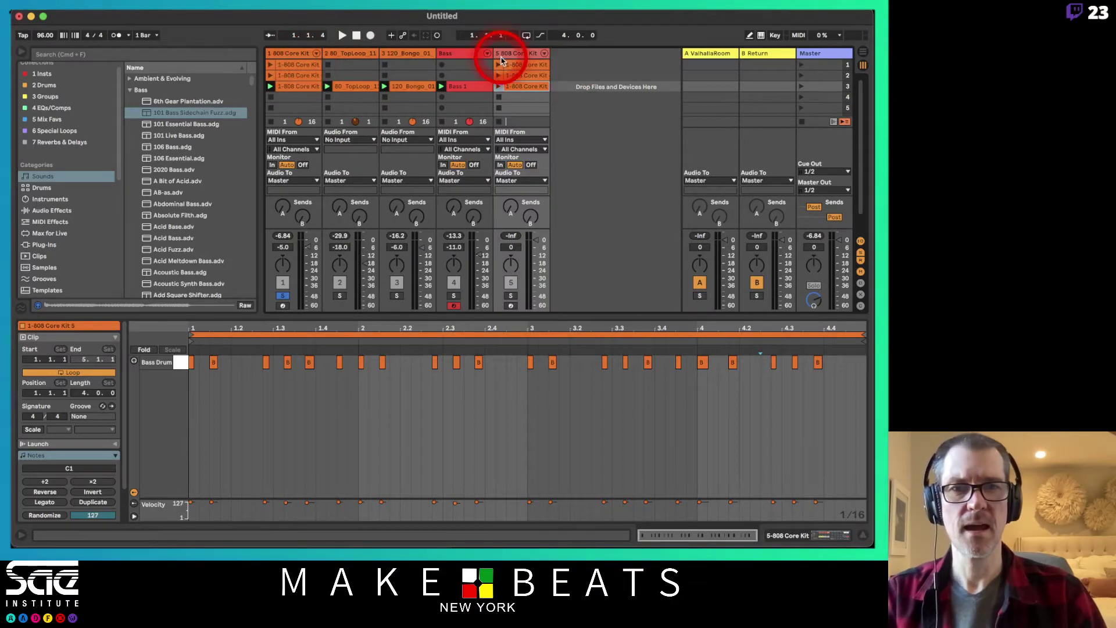
Delete the first two scenes and launch the extracted bass drum clip
left_click(848, 74)
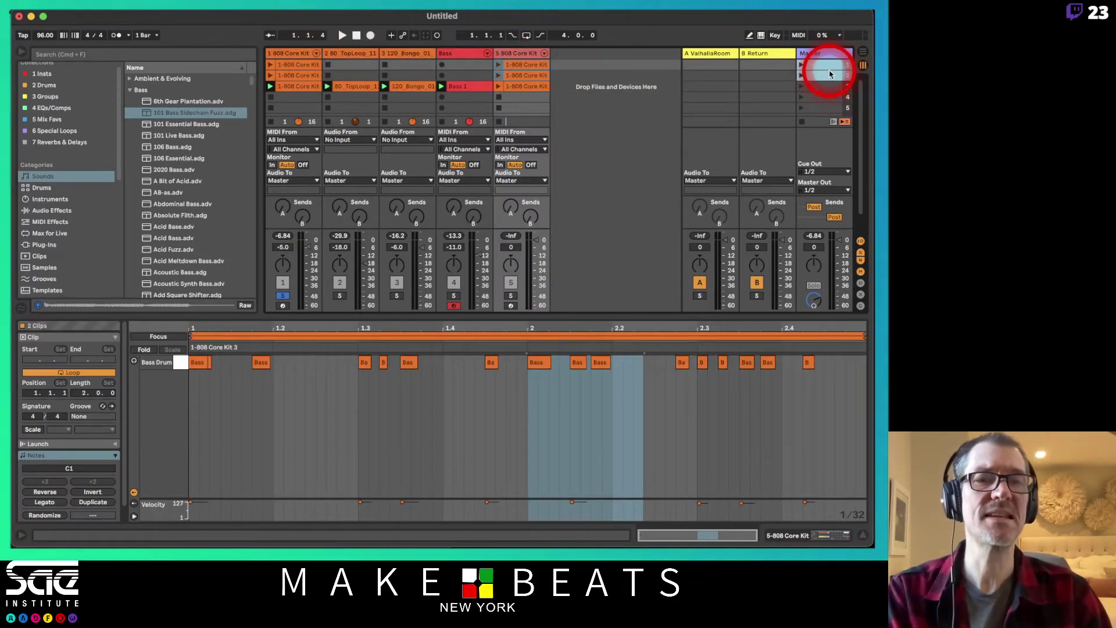
key("Delete")
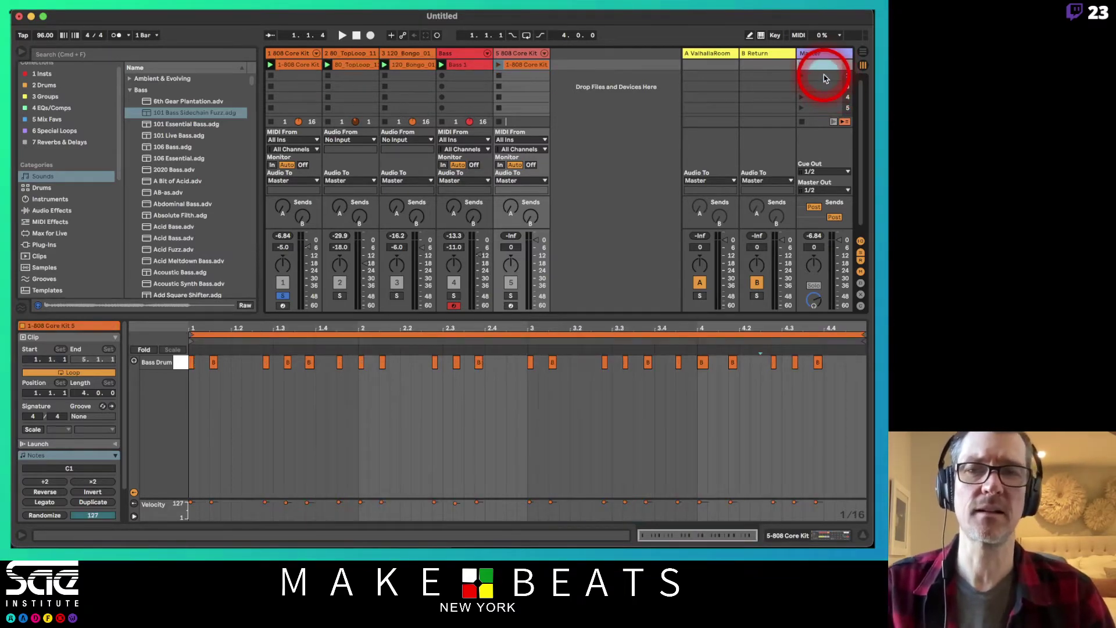
left_click(498, 64)
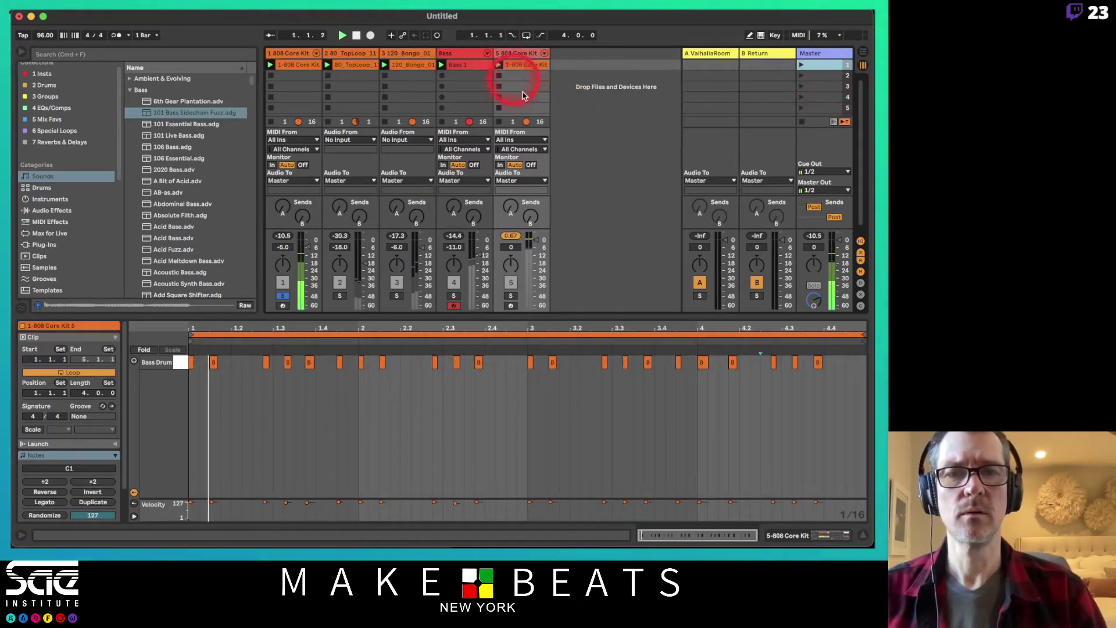
Unsolo the original 808 Core Kit track, solo the extracted bass drum track and set its volume to -6.0 dB
left_click(283, 296)
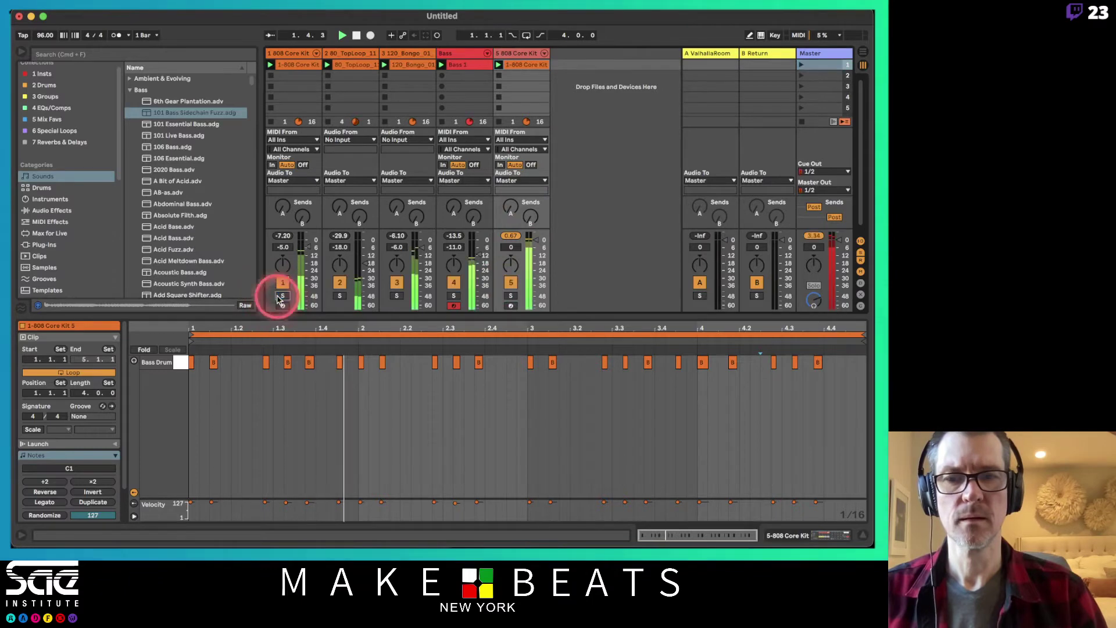
left_click(510, 295)
left_click_drag(534, 239, 531, 244)
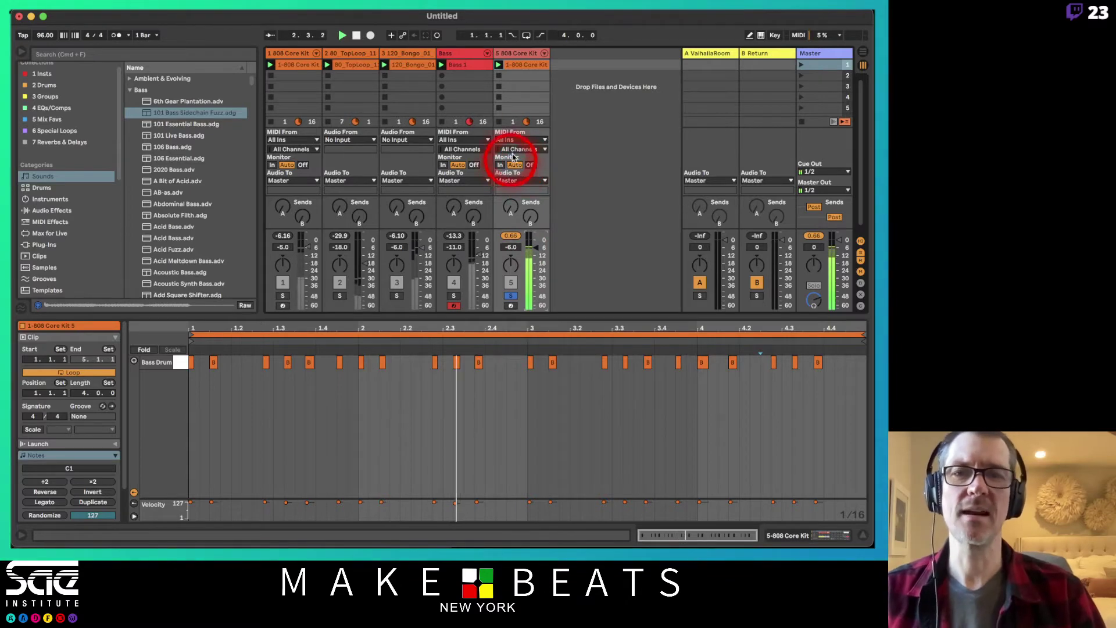
Show the extracted bass drum track's devices and open the Kick samples in the browser's Drum Hits
left_click(512, 53)
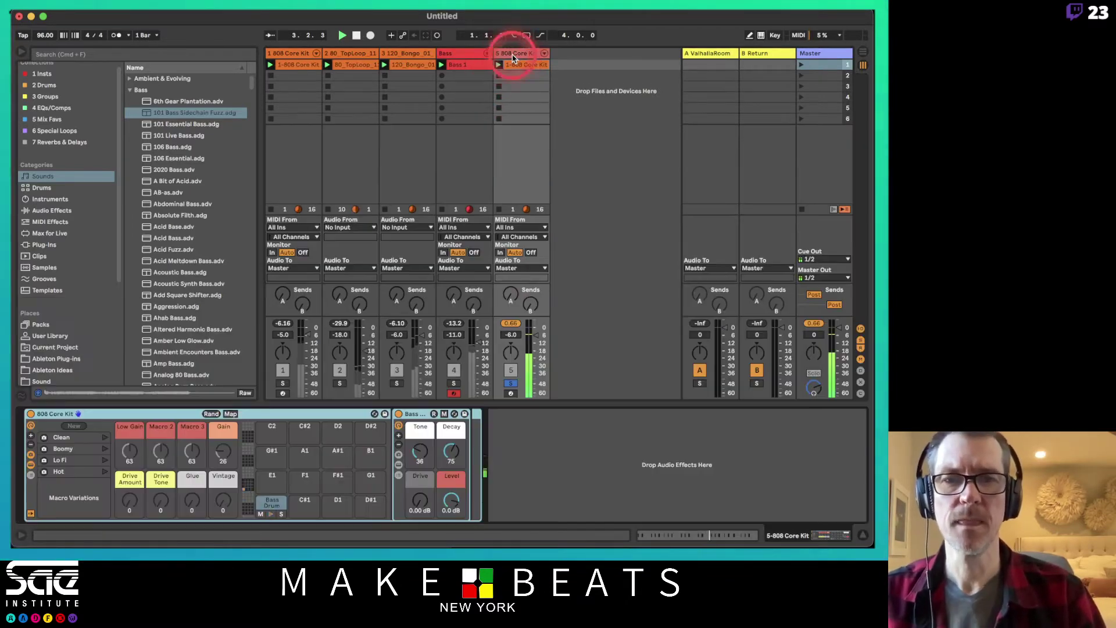
left_click(441, 321)
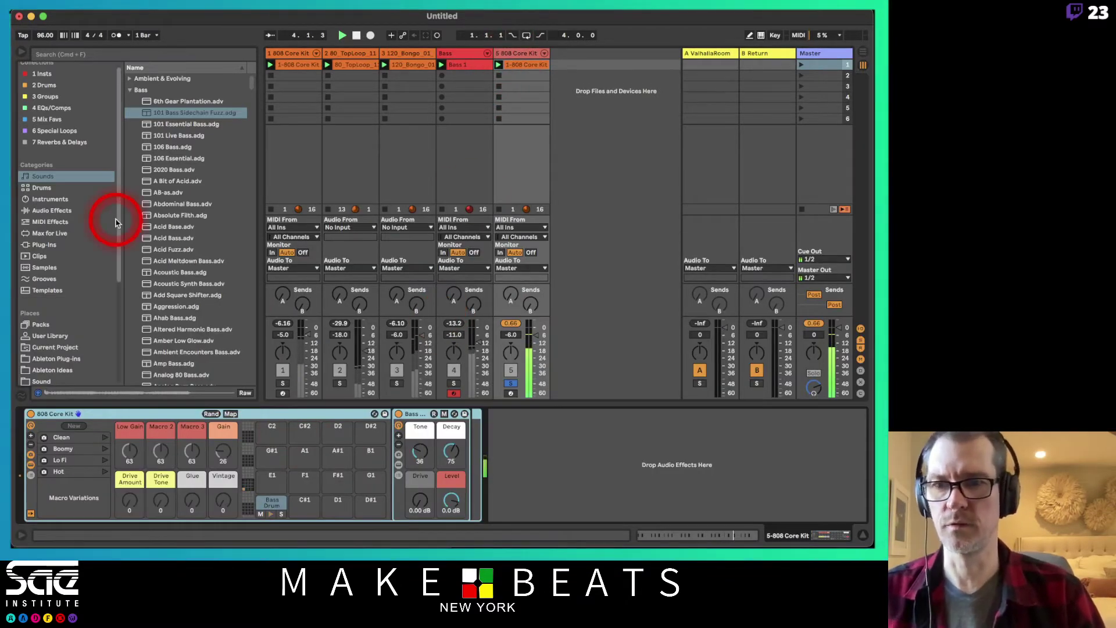
scroll(82, 142, "up", 1)
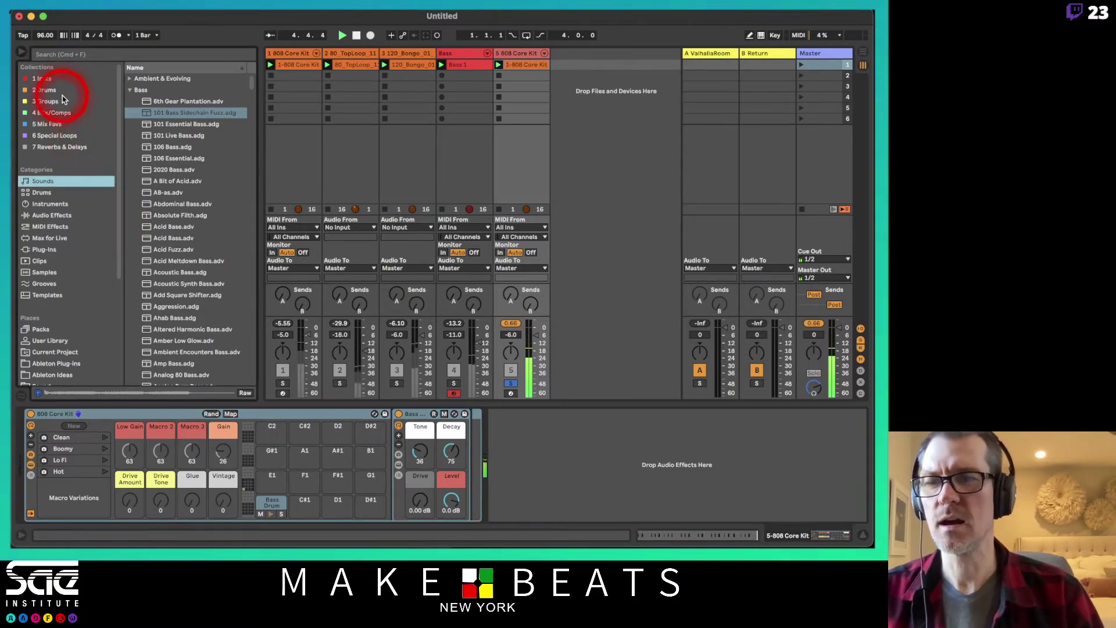
left_click(54, 196)
left_click(131, 80)
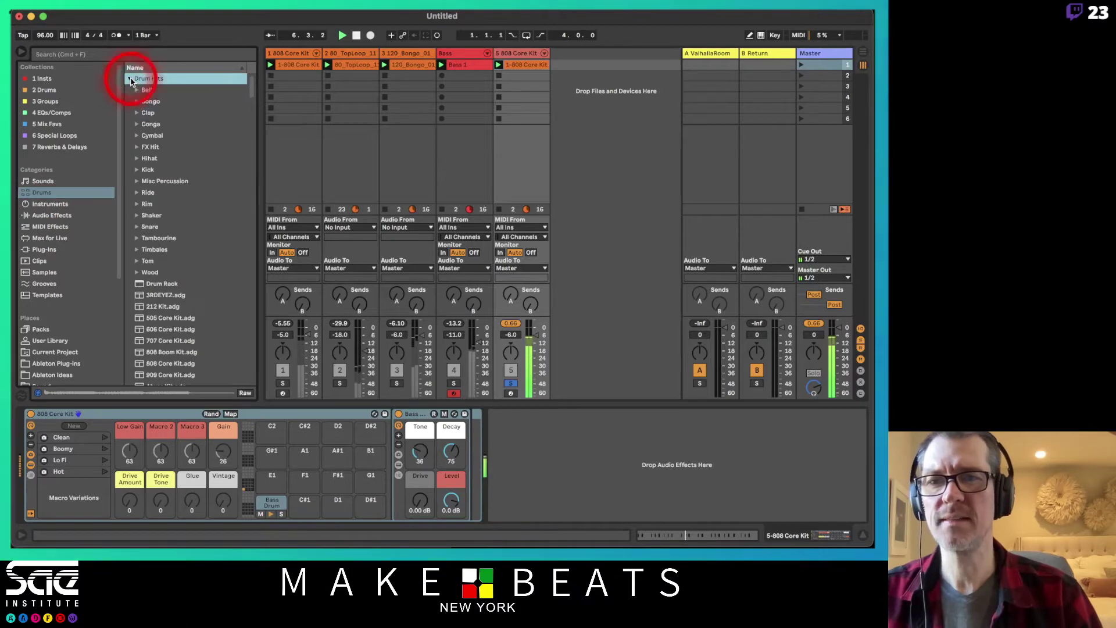
left_click(134, 172)
Audition the Kick samples in the browser one after another, from kd_concretism_kick.aif through Kick 90s 3.wav
left_click(179, 216)
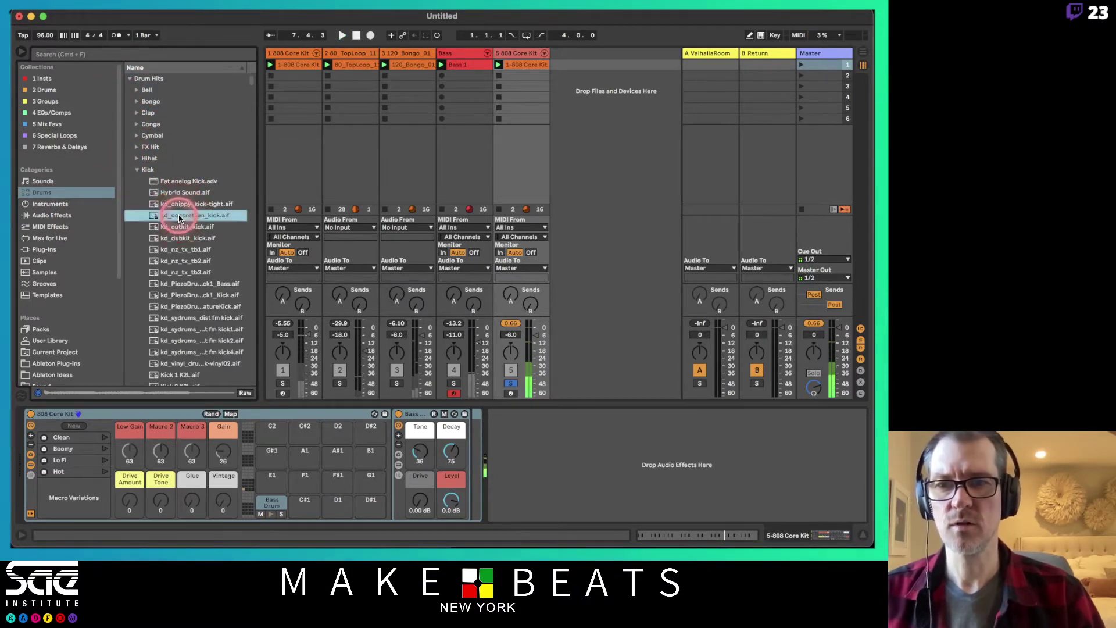
key("Down")
key("Down")
key("Down")
key("Down")
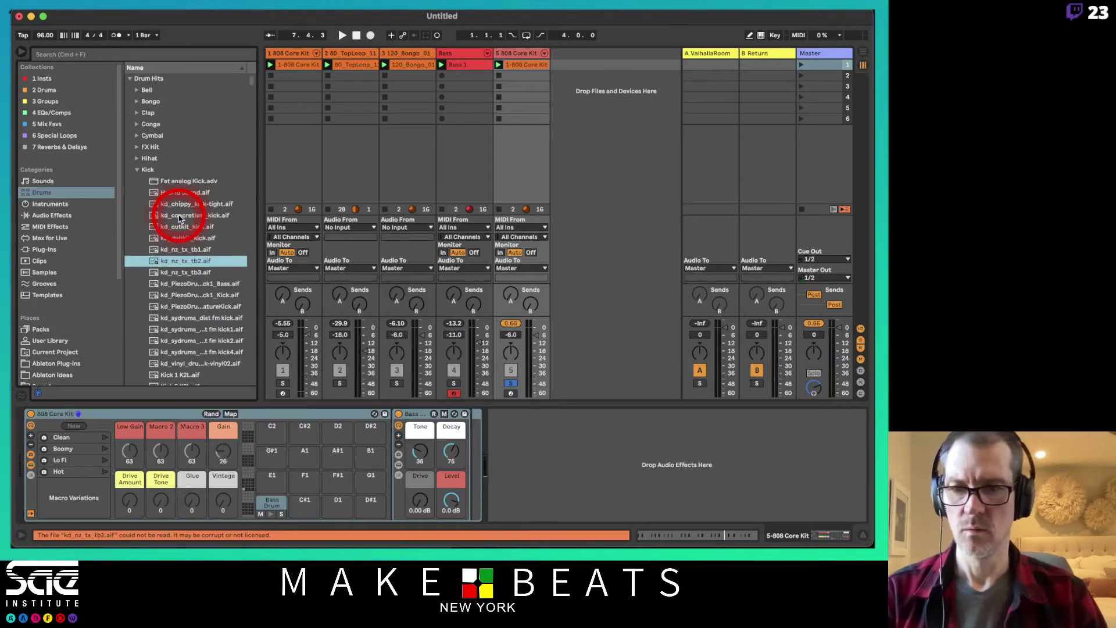
key("Down")
key("Down")
key("Down")
key("Down")
key("Down")
key("Down")
key("Down")
key("Down")
key("Down")
key("Down")
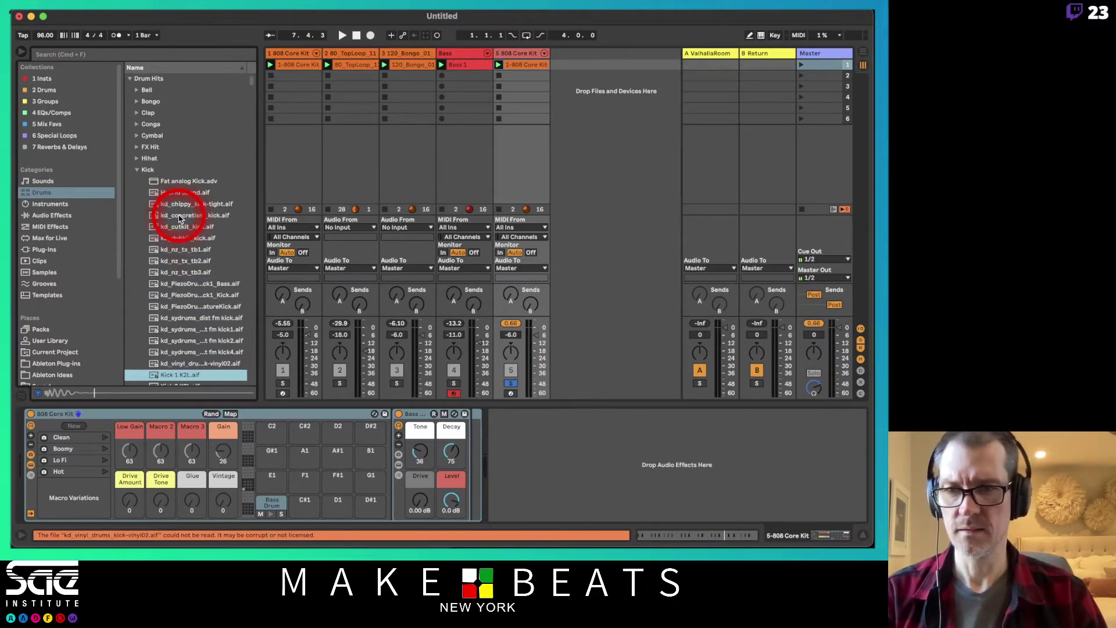
key("Down")
key("Down")
key("Down")
key("Down")
key("Down")
key("Down")
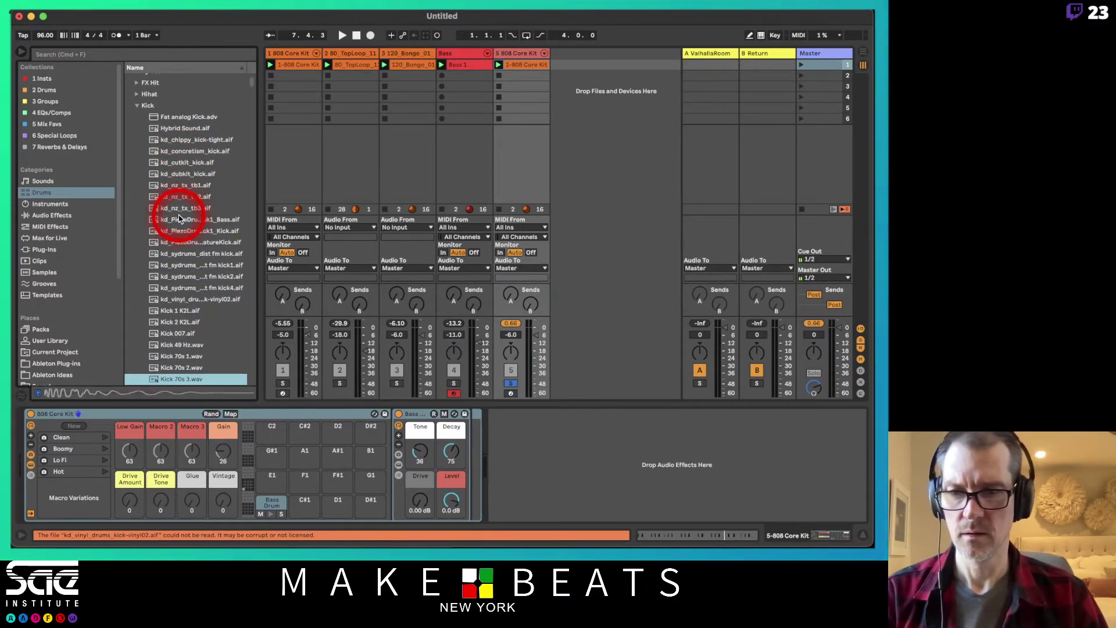
key("Down")
key("Down")
key("Down")
key("Down")
key("Down")
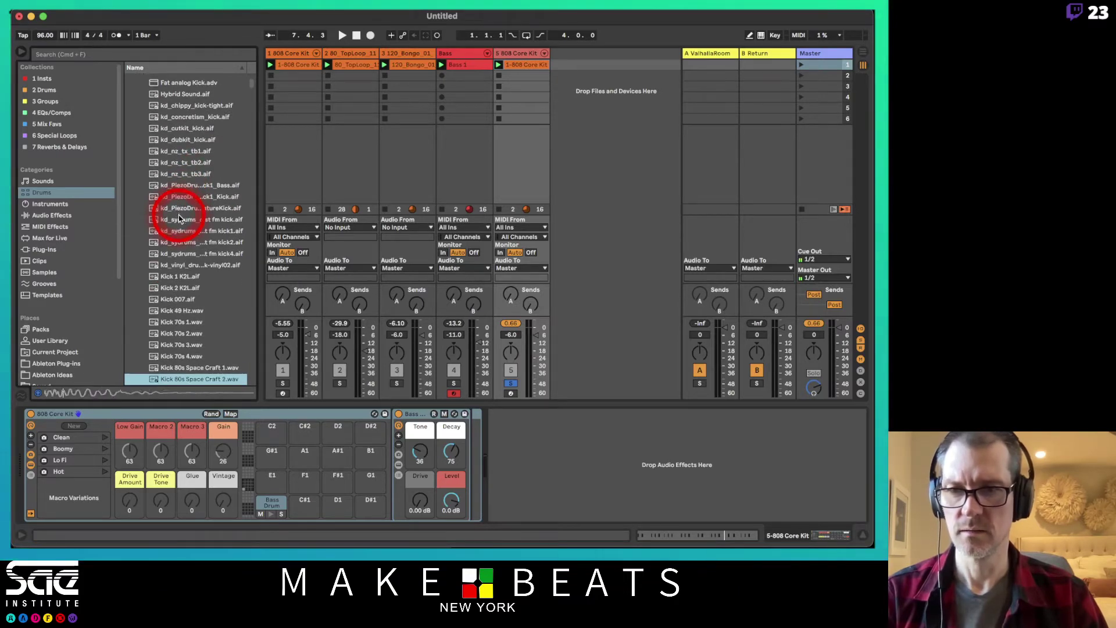
key("Down")
key("Down")
key("Down")
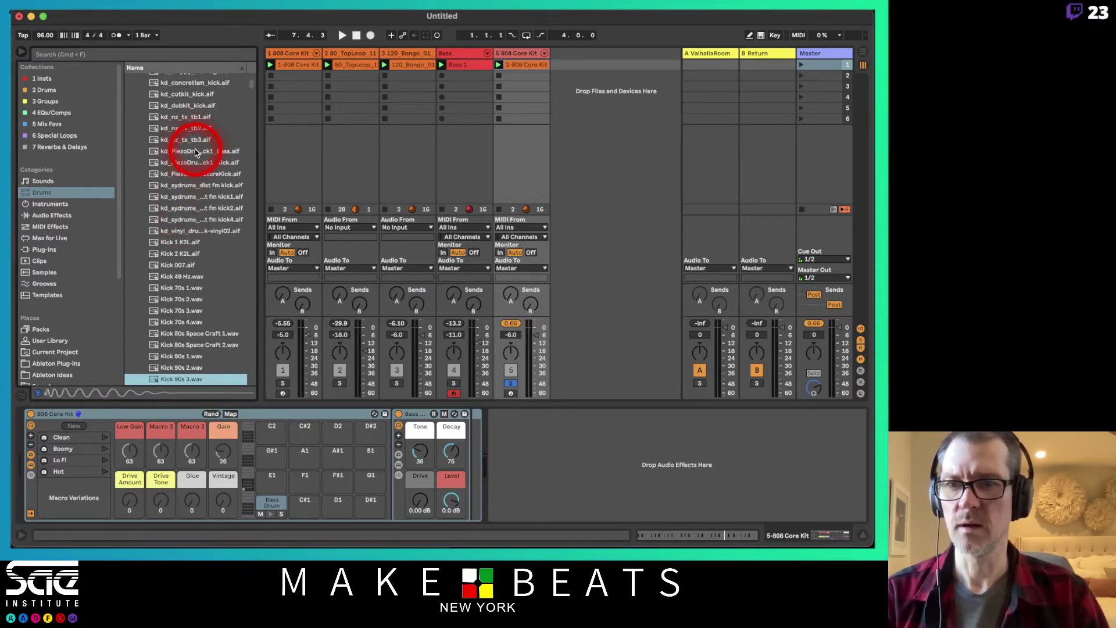
Compare the Kick 90s samples, replace the extracted track's Bass Drum pad sound with Kick 90s 1.wav and start playback
key("Up")
key("Up")
key("Up")
key("Up")
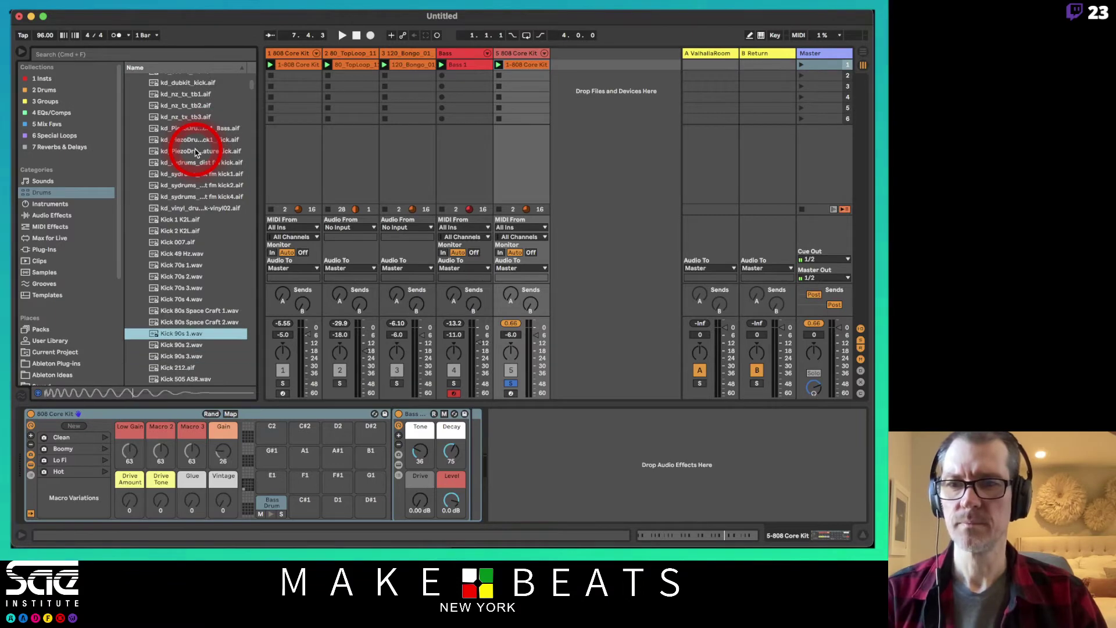
key("Down")
key("Up")
key("Up")
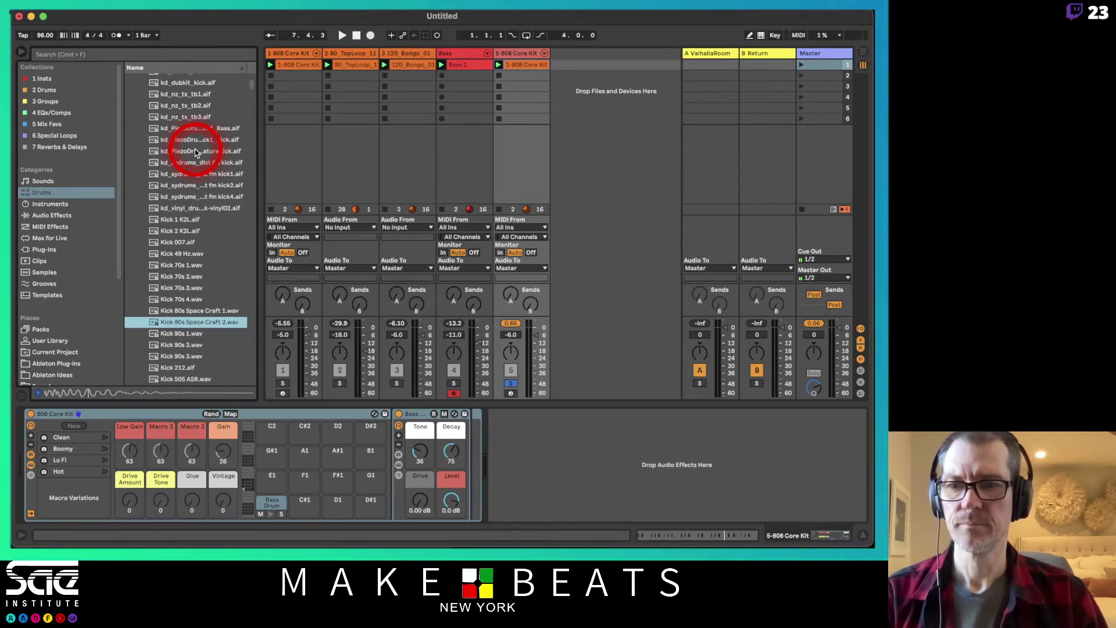
key("Down")
left_click_drag(173, 333, 273, 510)
key("space")
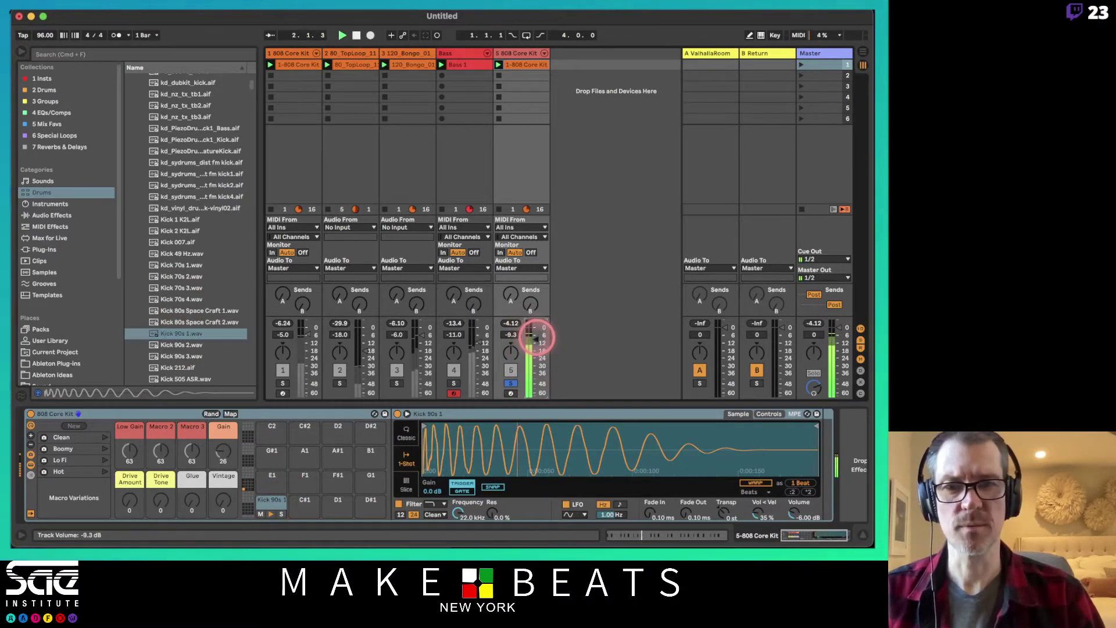
Unsolo the extracted kick track and set its volume to -14.5 dB against the other tracks
left_click(511, 383)
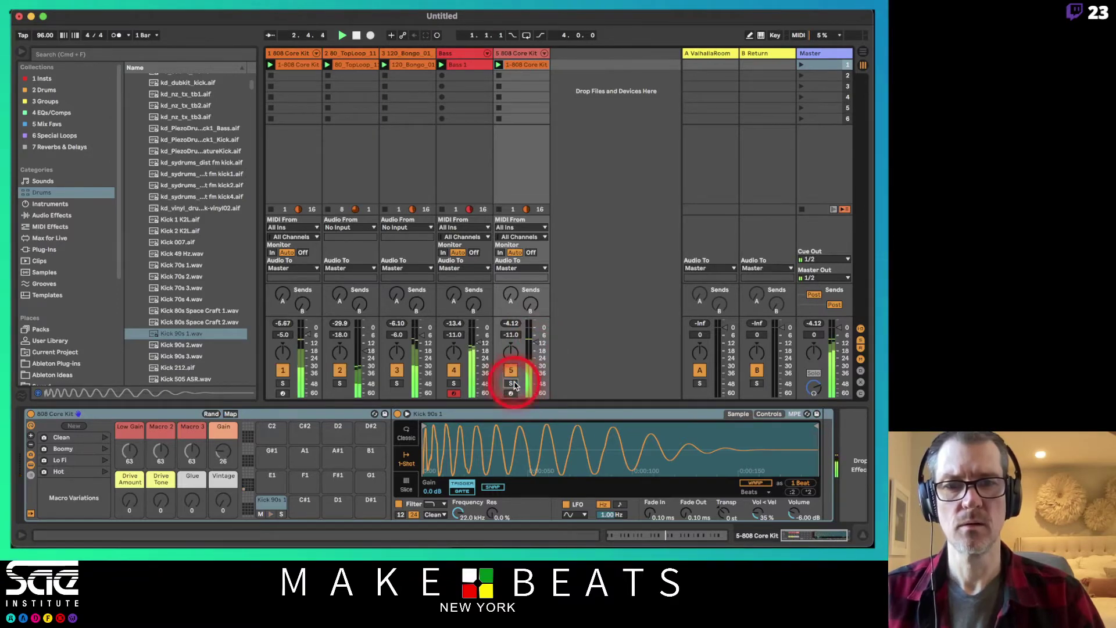
left_click_drag(528, 357, 535, 343)
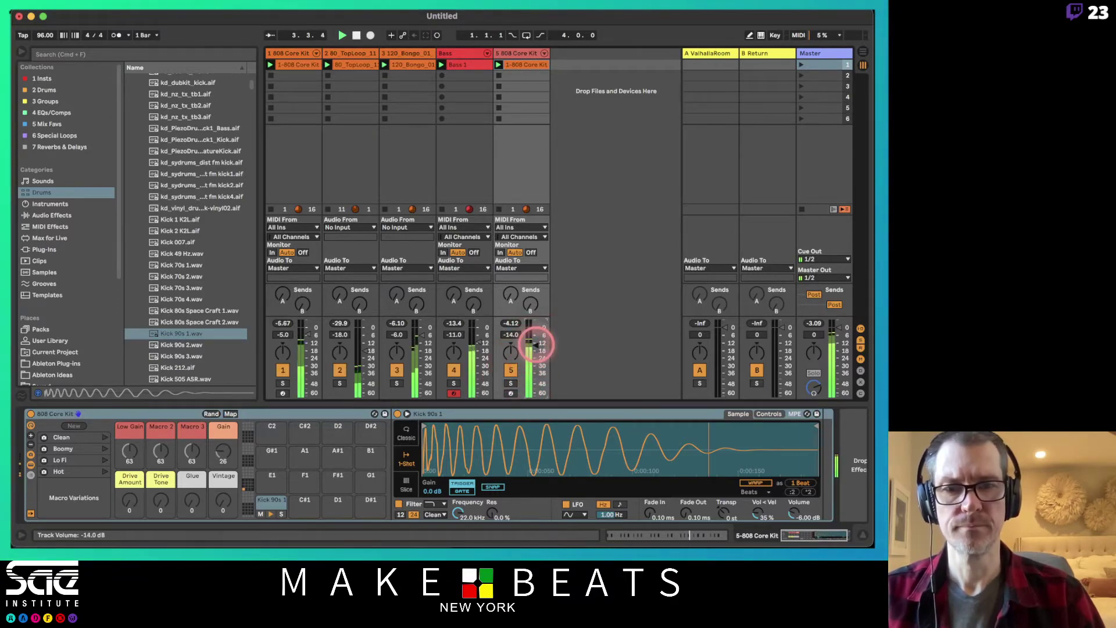
left_click(538, 351)
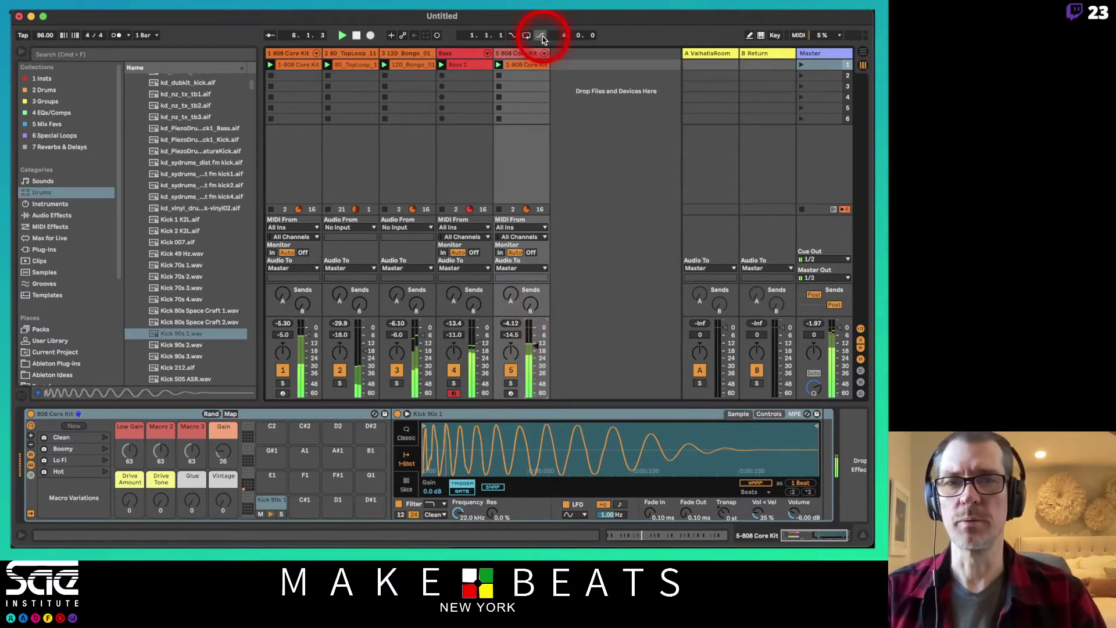
Rename the extracted kick track BD and move it in front of all the other tracks
left_click(524, 53)
key("super+r")
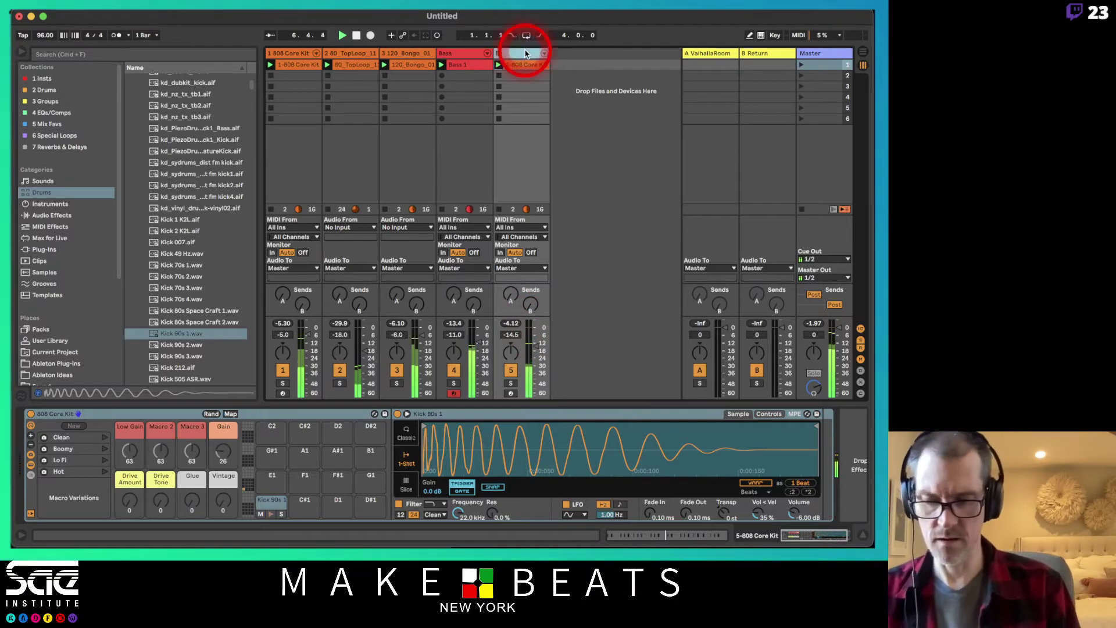
type("B")
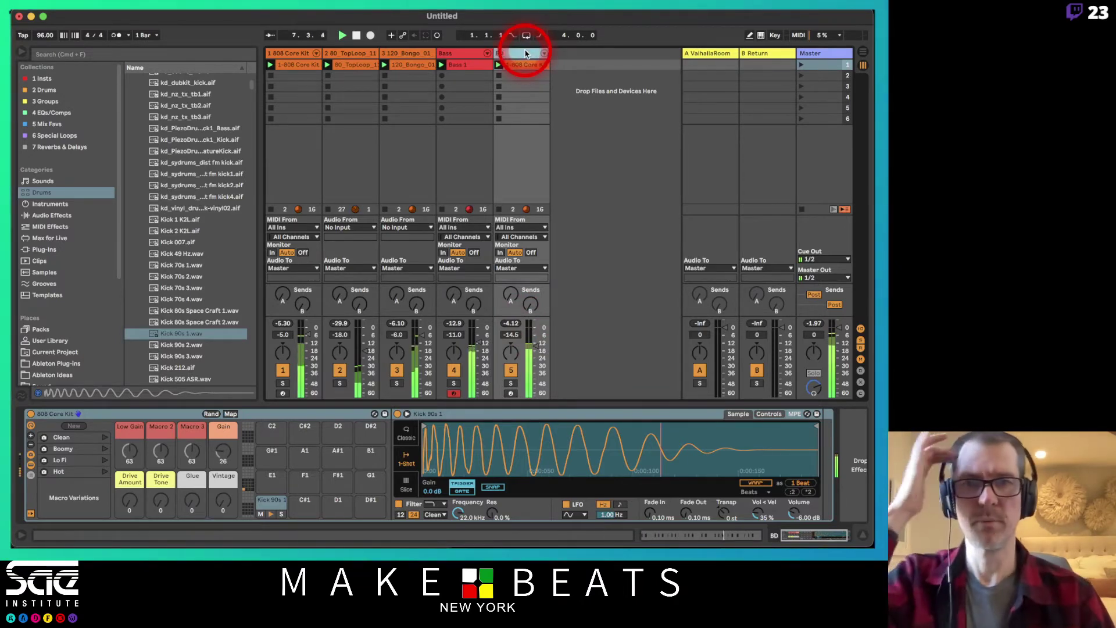
type("D")
key("Return")
left_click_drag(525, 53, 276, 57)
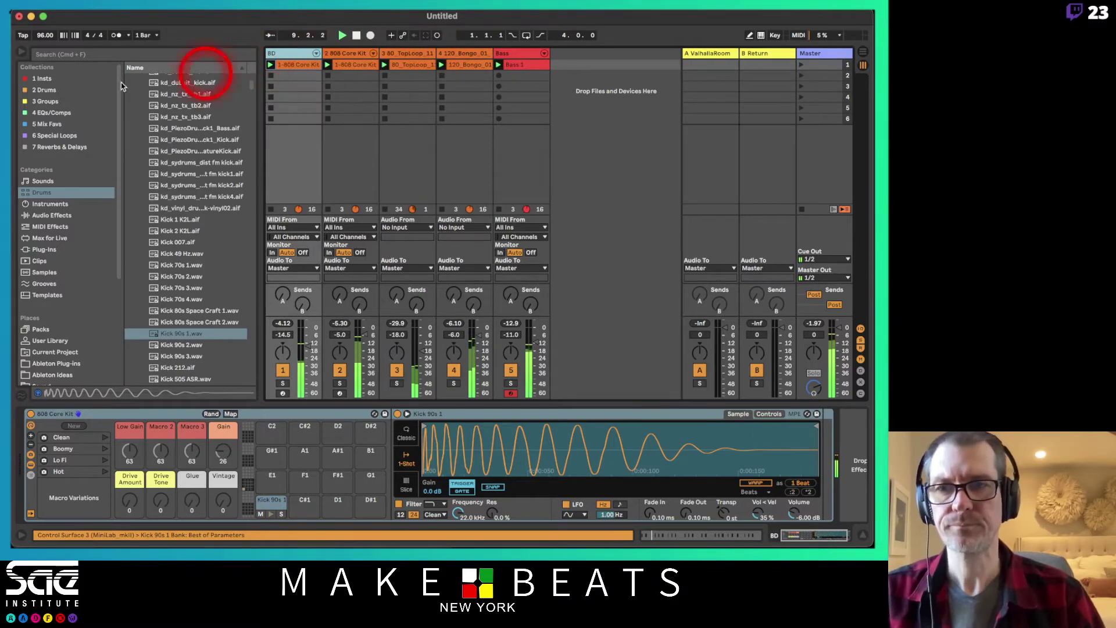
Collapse the Kick and Drum Hits folders in the browser
scroll(182, 110, "up", 5)
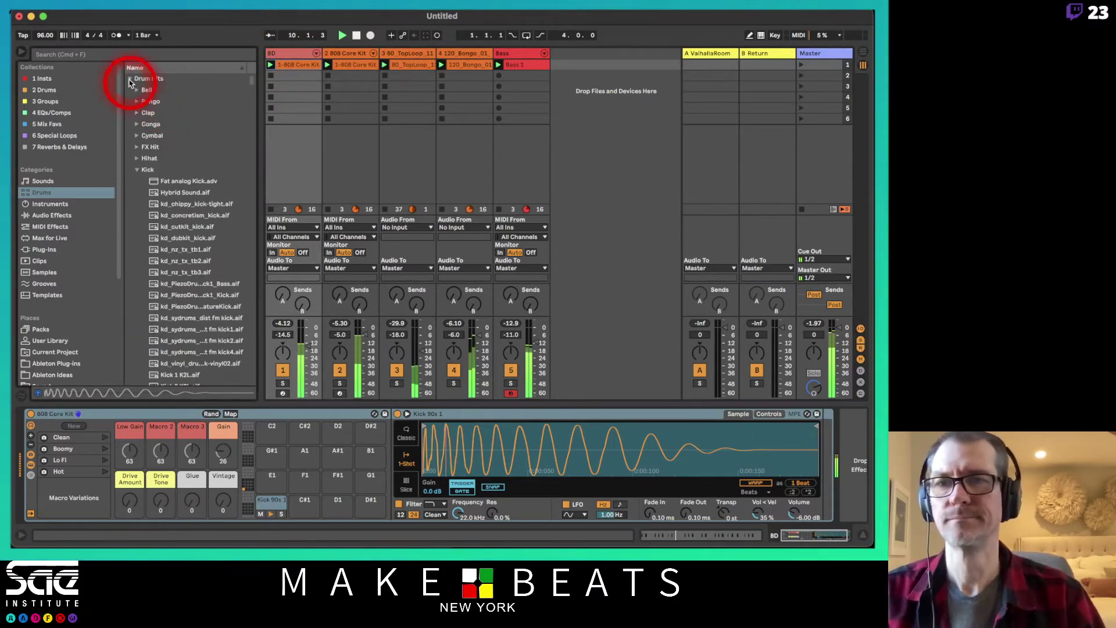
left_click(138, 173)
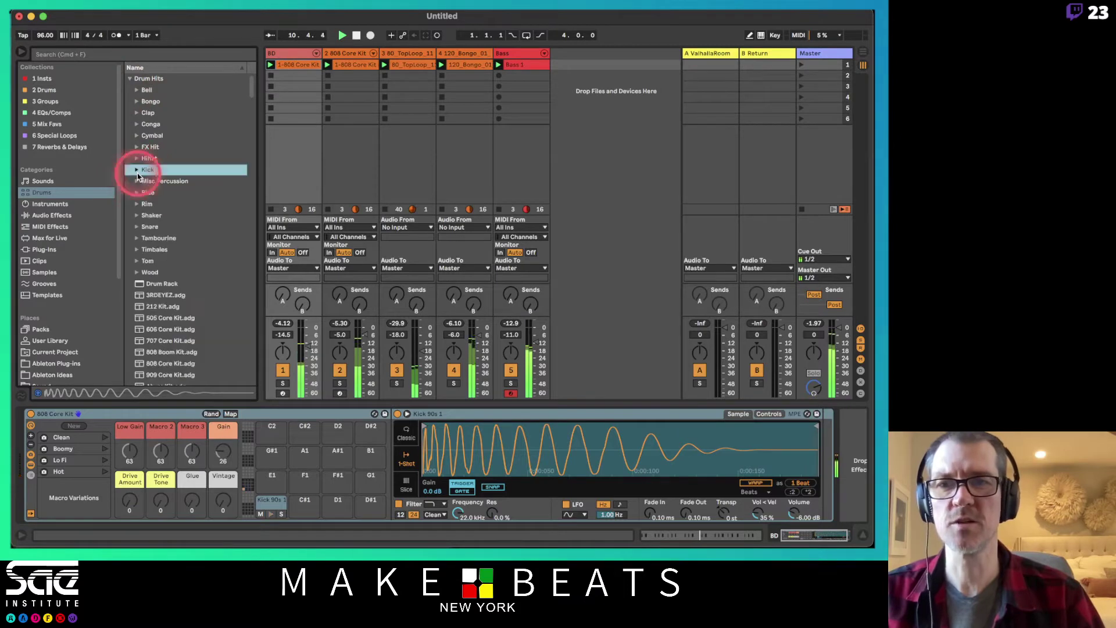
left_click(129, 80)
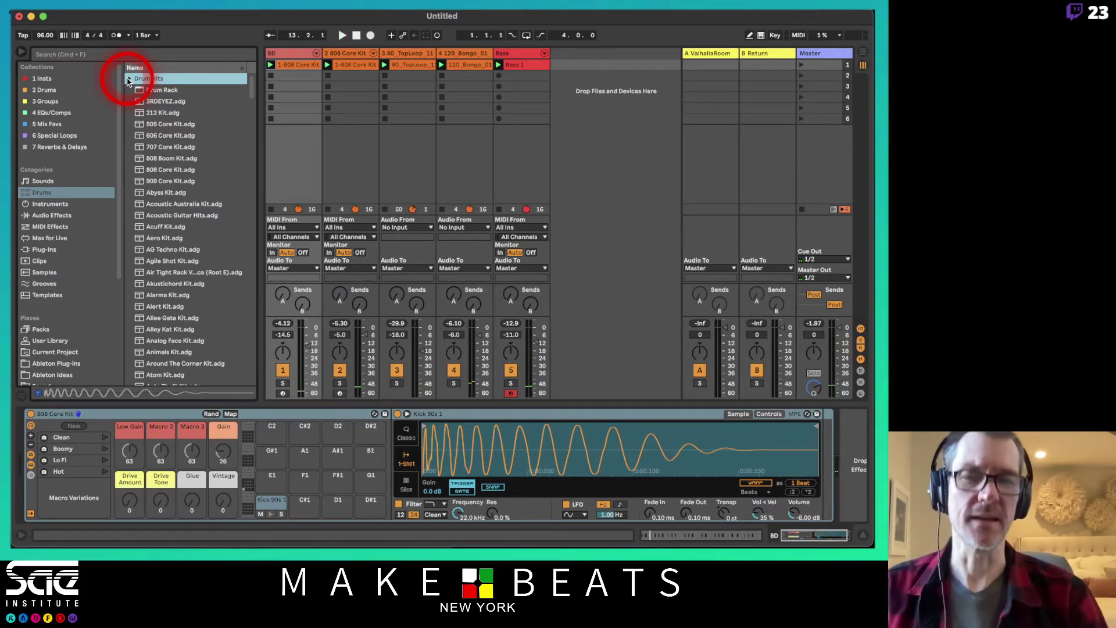
Insert a new MIDI track and delete the BD, 808 Core Kit, loop and Bass tracks
left_click(350, 99)
left_click(666, 27)
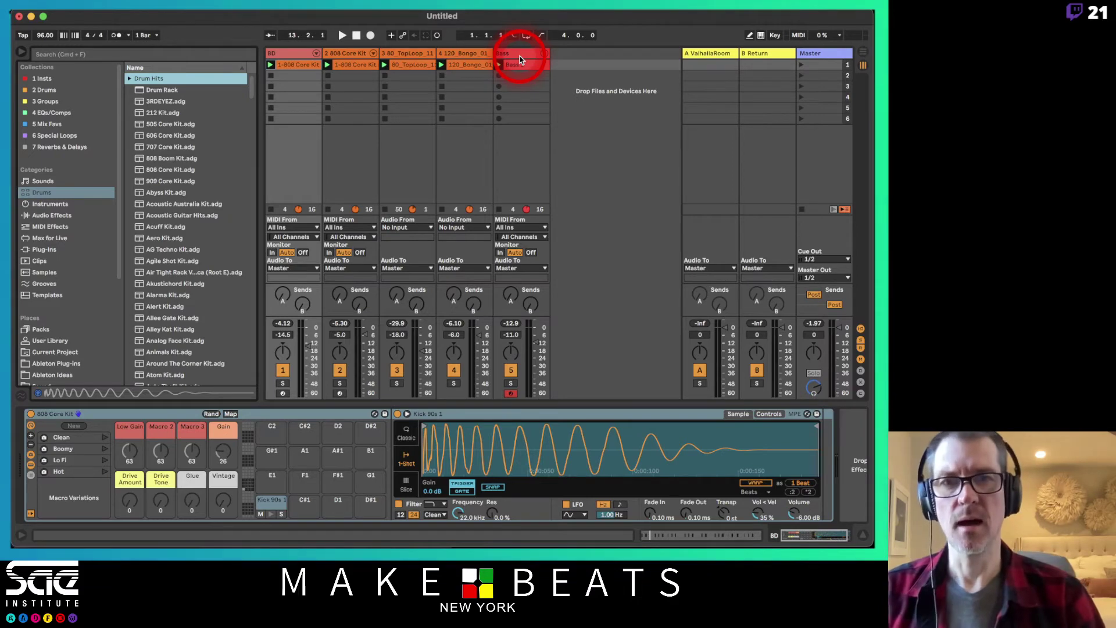
key("super+shift+t")
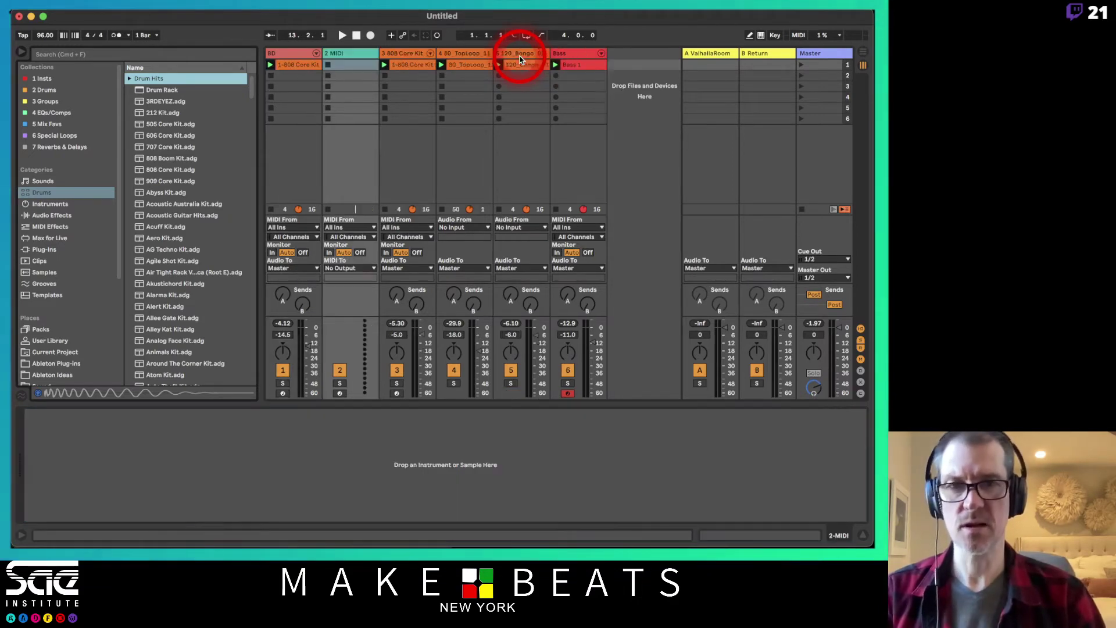
left_click(299, 58)
key("Delete")
left_click(348, 53)
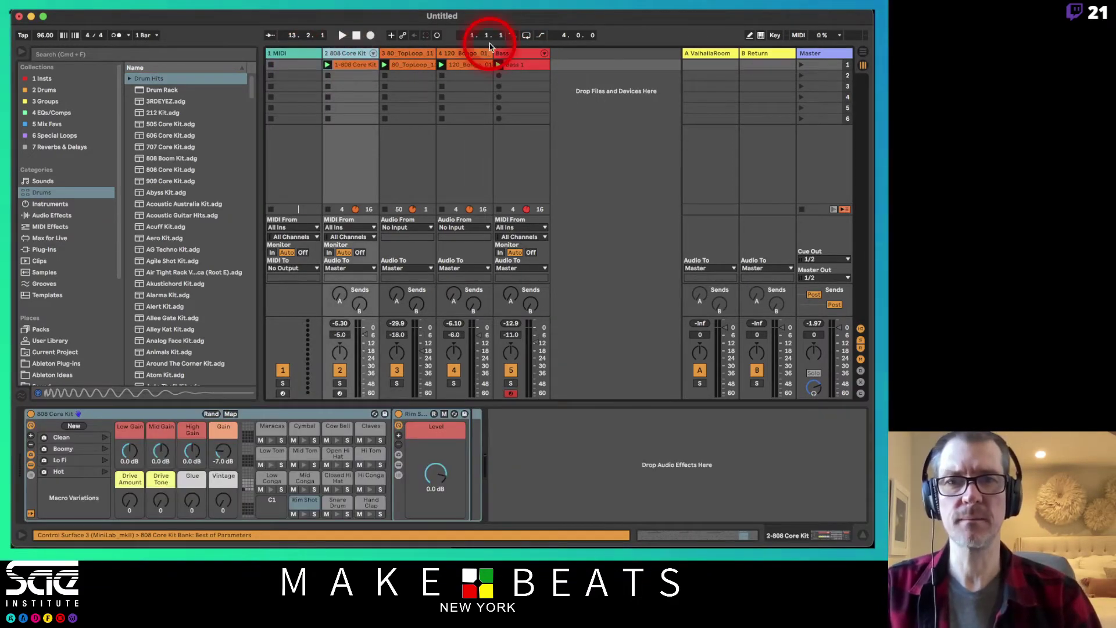
left_click(514, 60, "shift")
key("Delete")
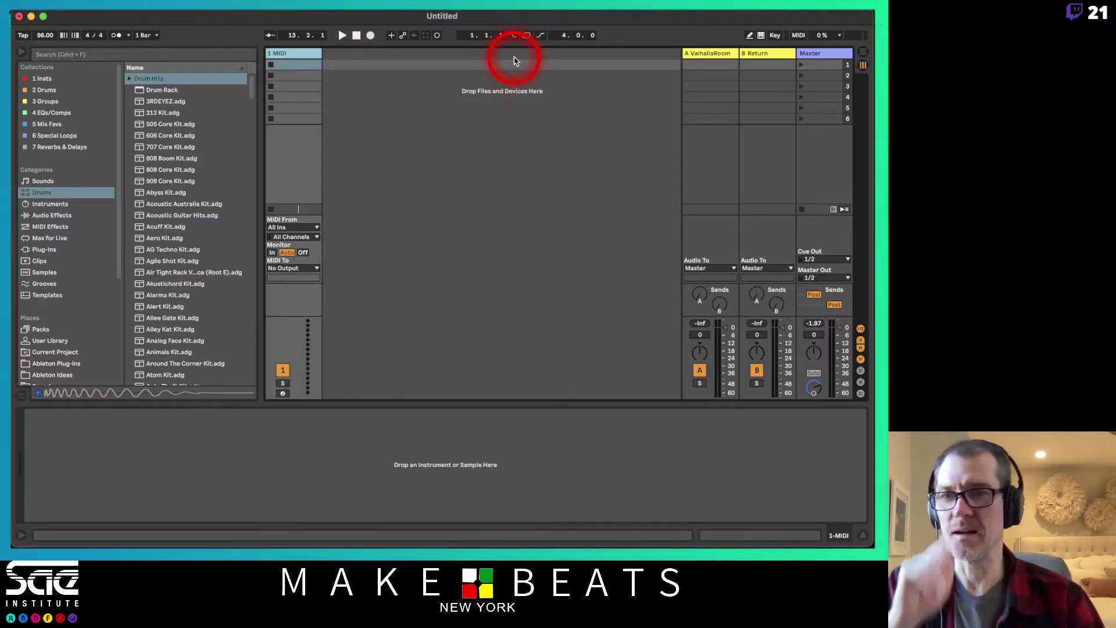
Set the song tempo to 150 BPM and the record quantization to Eighth-Note Quantization
left_click(43, 36)
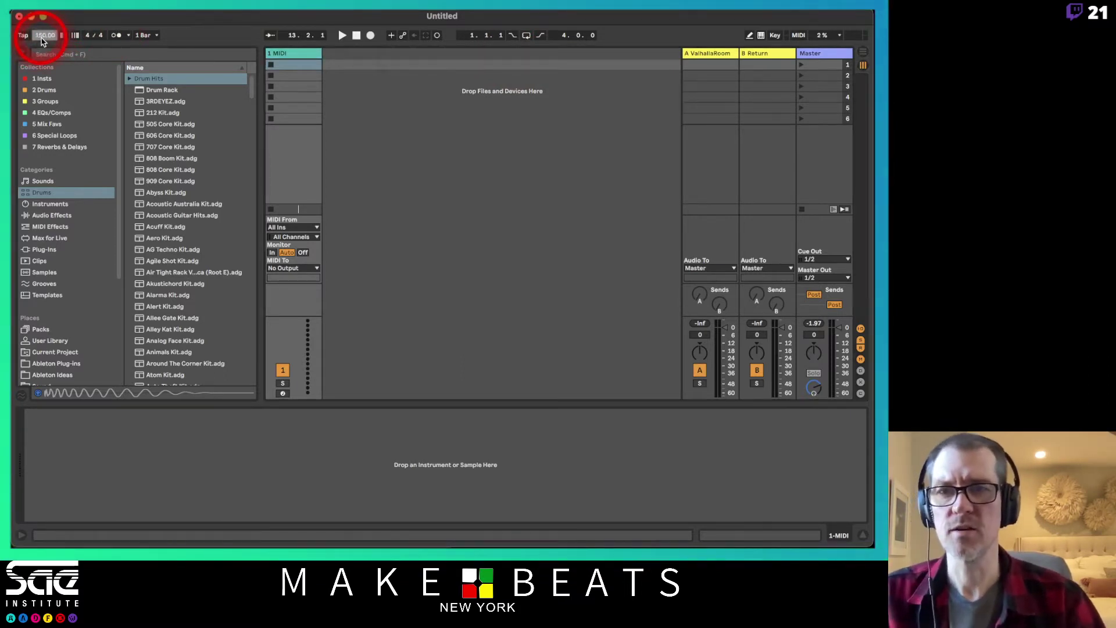
left_click(162, 25)
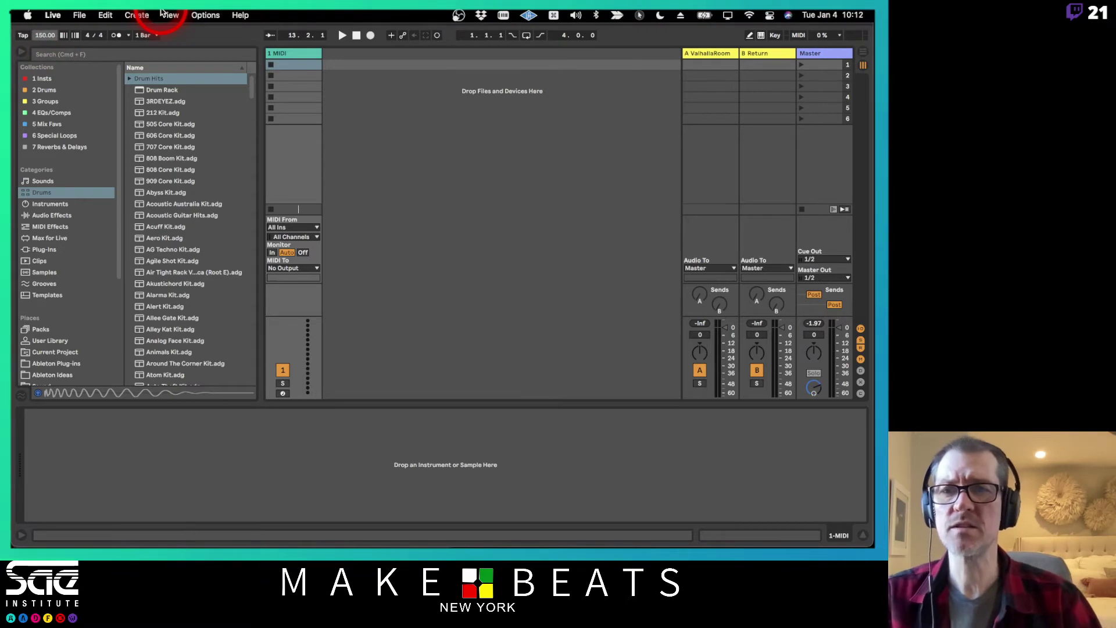
left_click(107, 16)
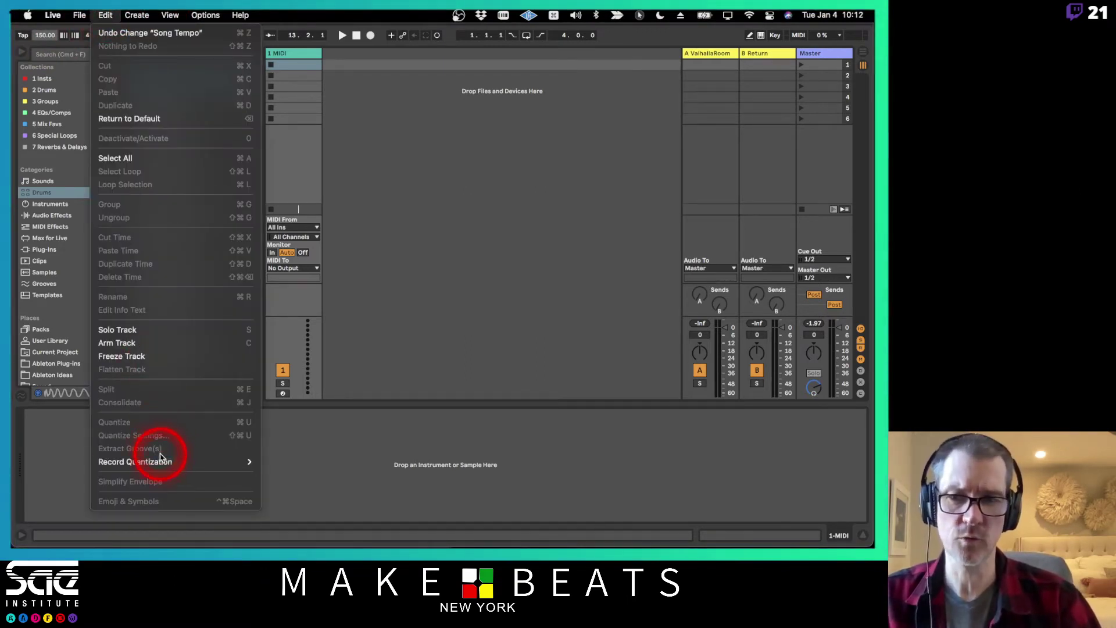
mouse_move(161, 459)
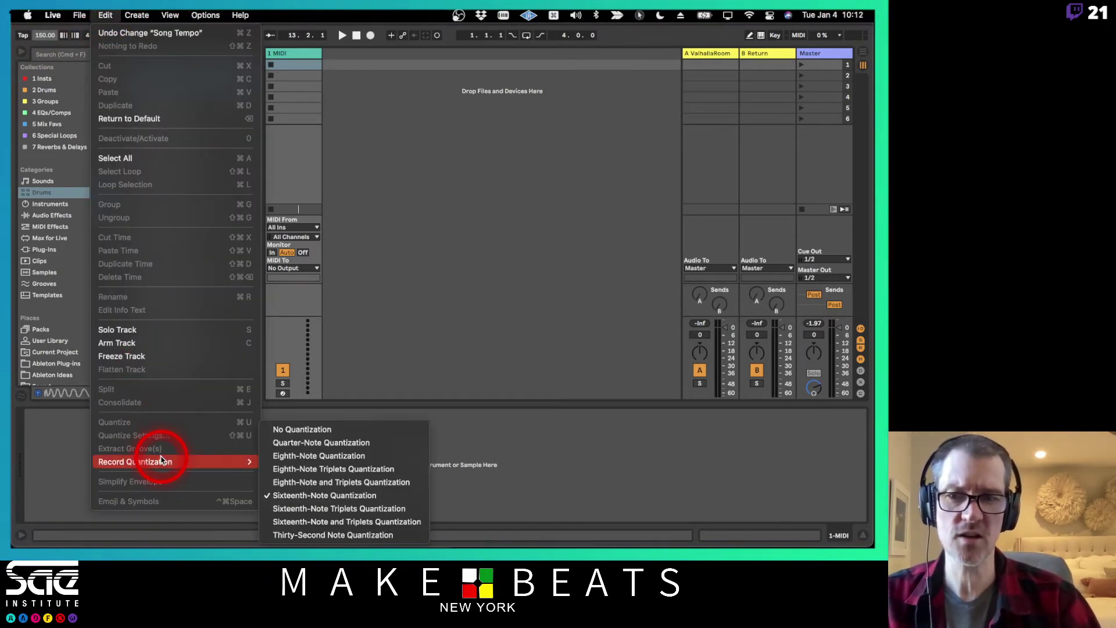
left_click(293, 457)
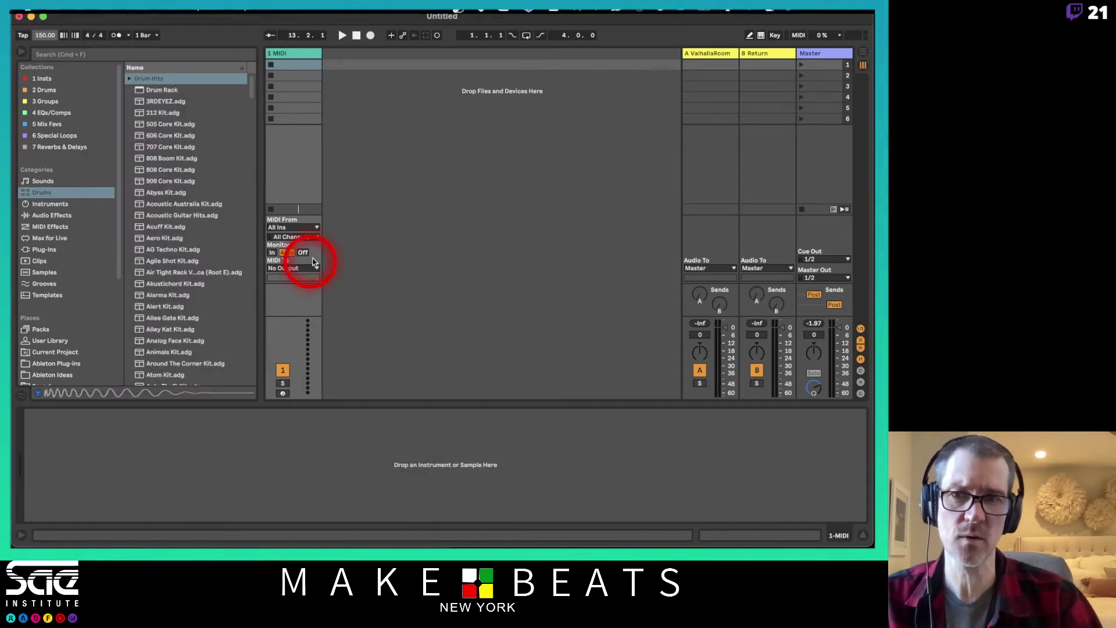
Turn on the metronome and start playback to hear the count at the new tempo
left_click(118, 36)
key("space")
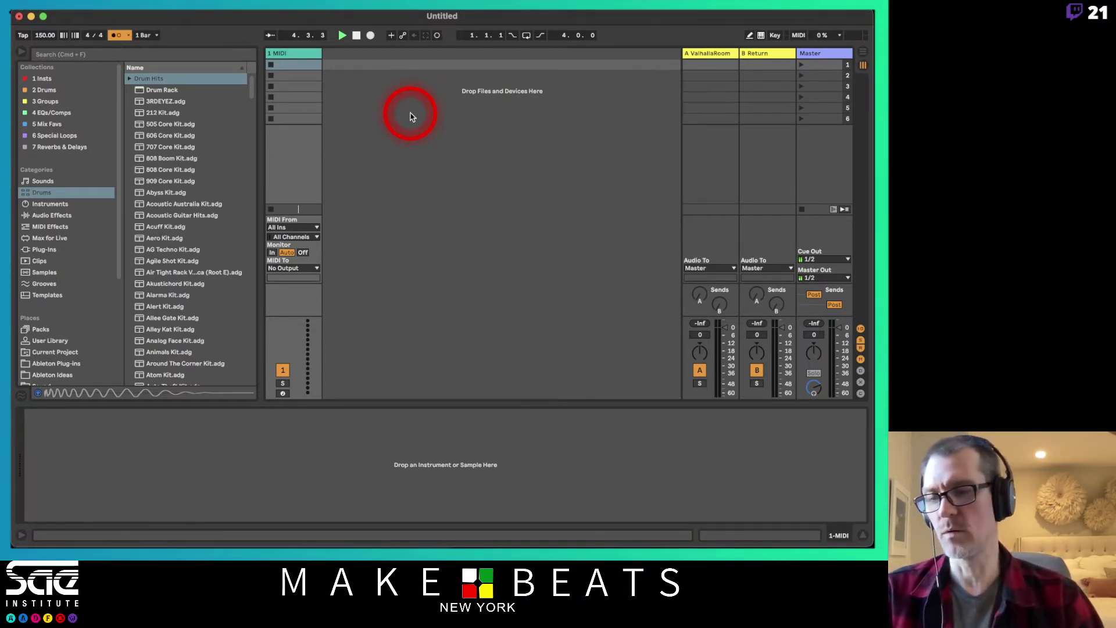
key("ctrl+Up")
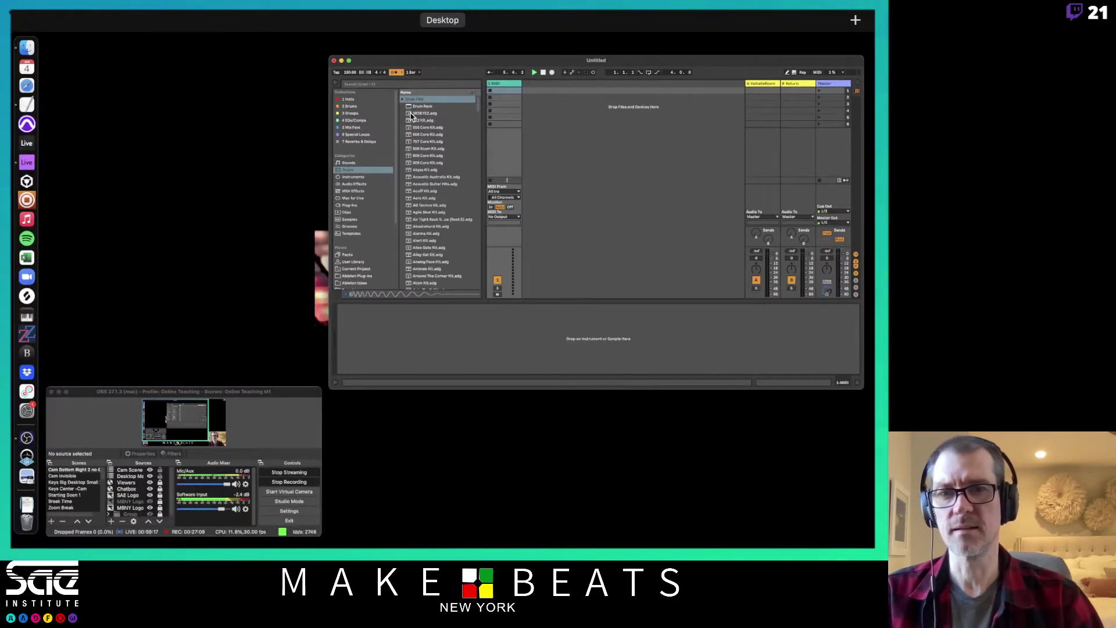
left_click(411, 116)
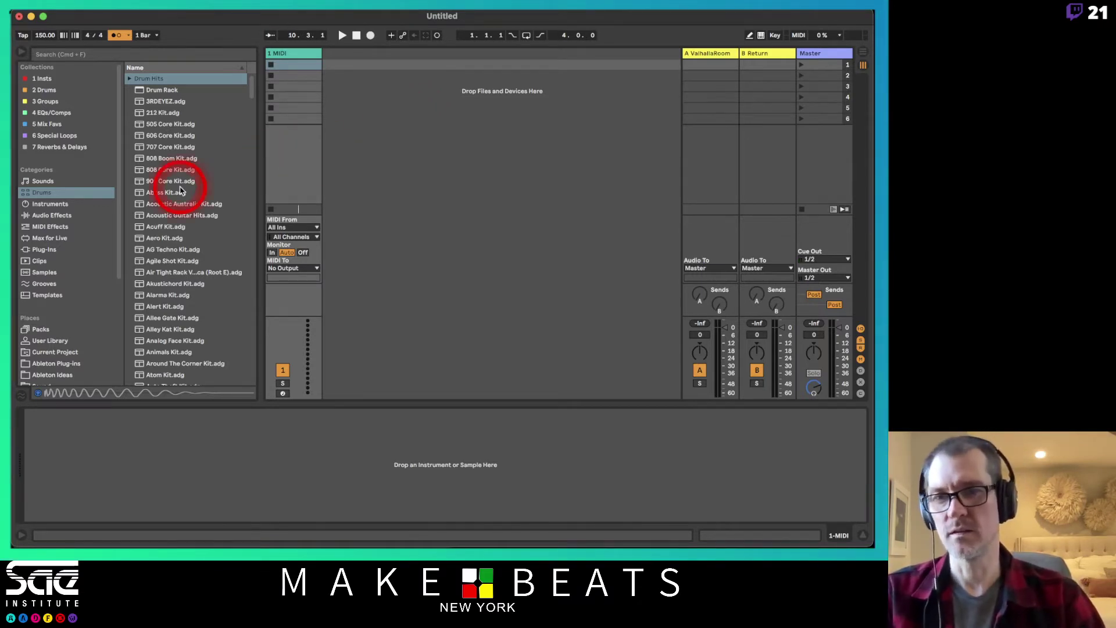
Load the 808 Core Kit onto the empty MIDI track and try its Clean, Boomy, Lo Fi and Hot macro variations
left_click(166, 172)
left_click_drag(166, 172, 295, 77)
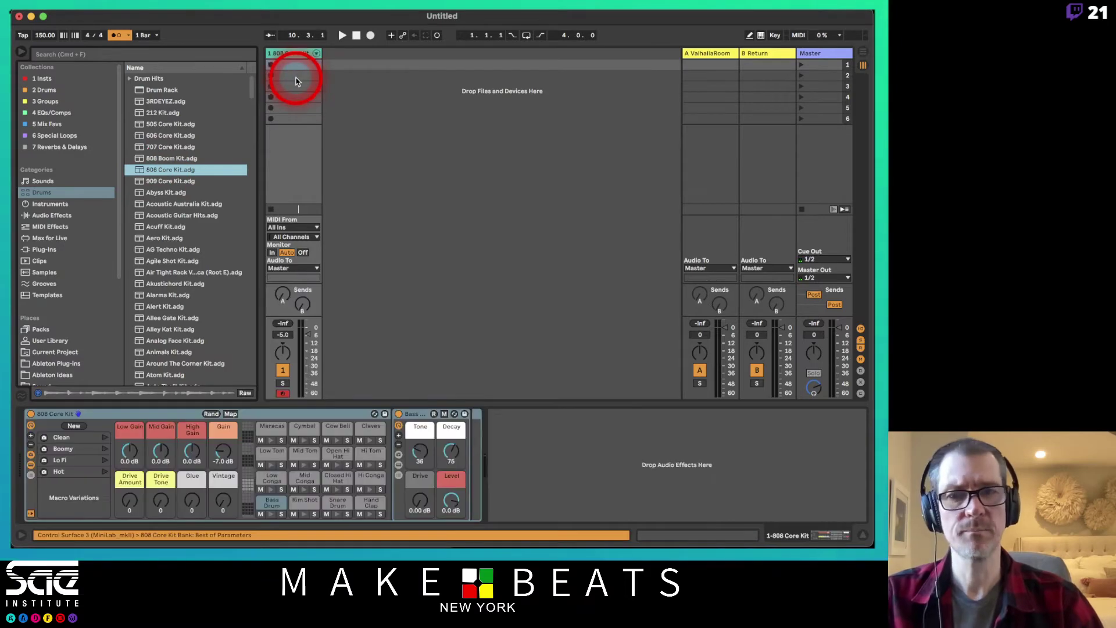
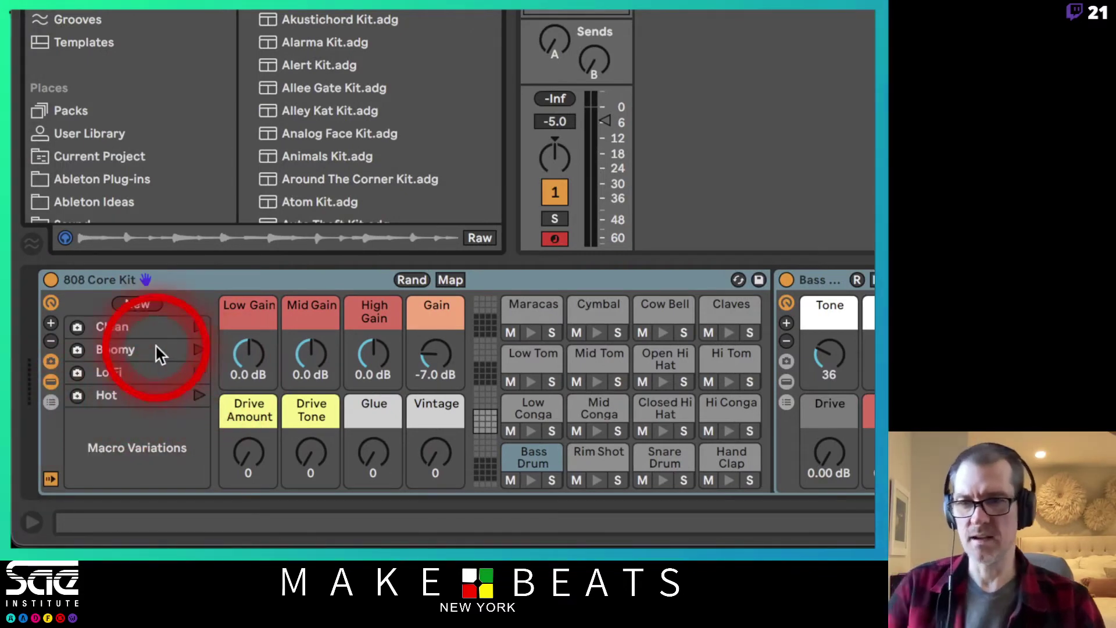
left_click(199, 326)
left_click(199, 348)
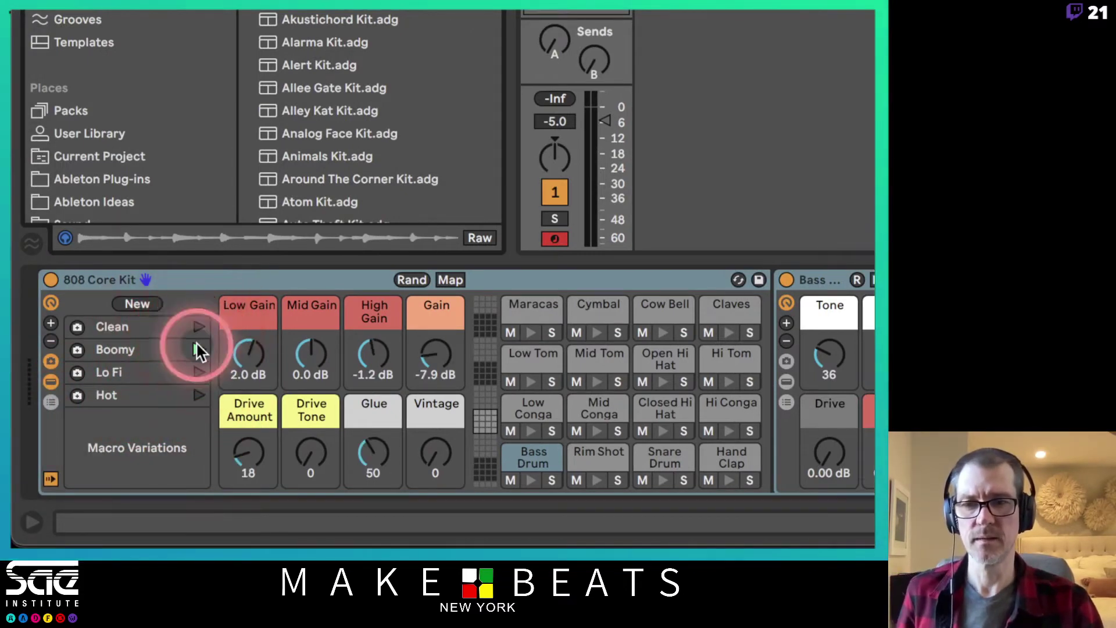
left_click(199, 372)
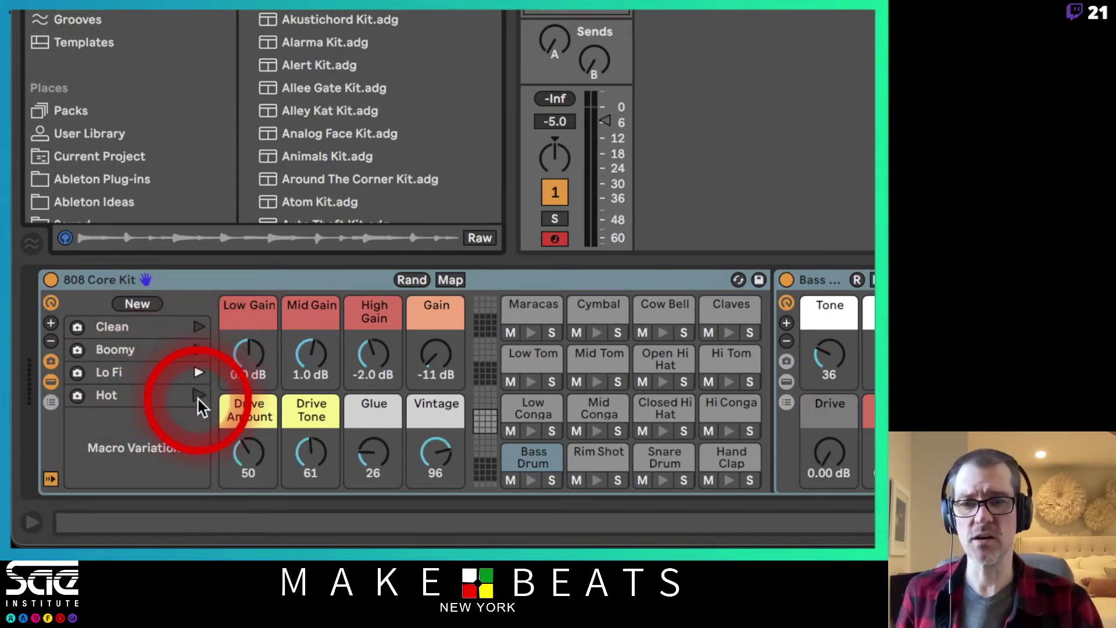
left_click(198, 396)
left_click(197, 372)
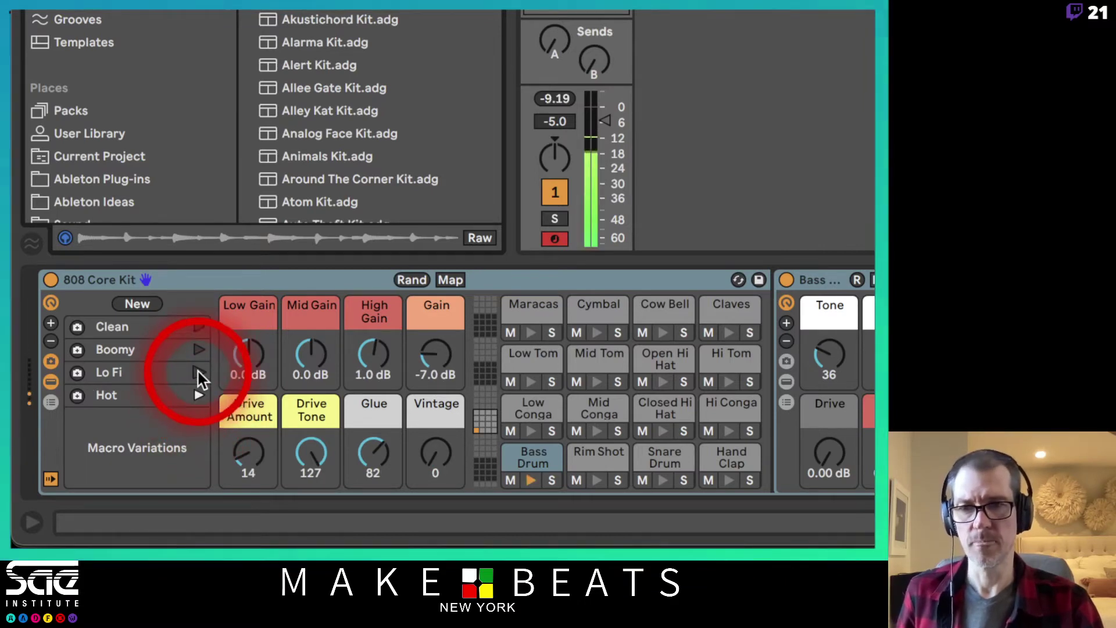
Audition the Boomy, Clean and Lo Fi macro variations of the 808 Core Kit and settle on Boomy
left_click(197, 348)
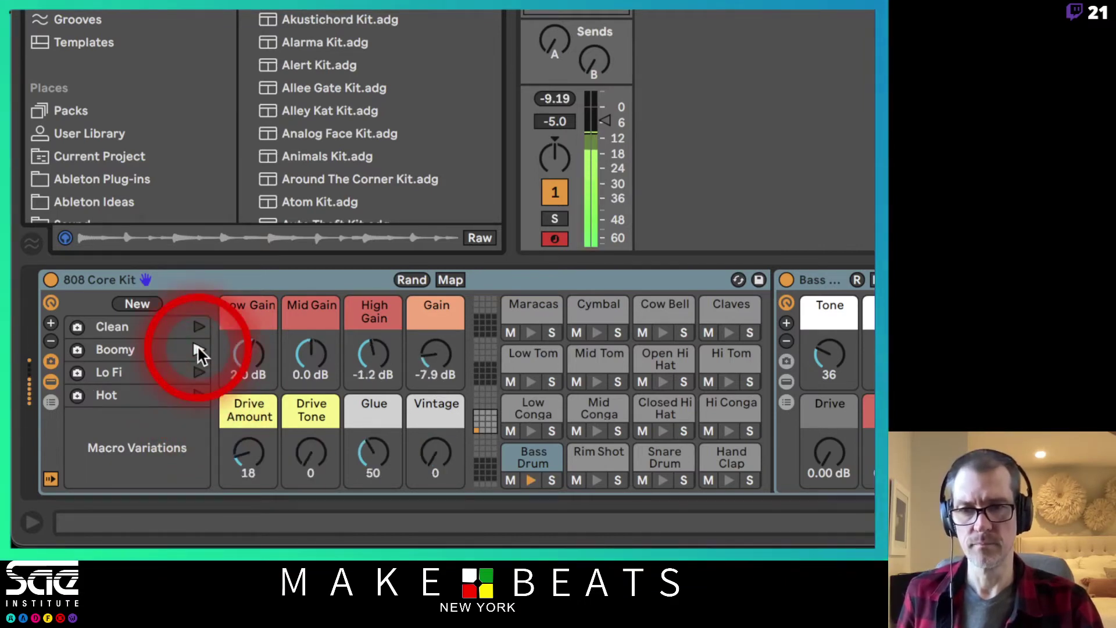
left_click(197, 326)
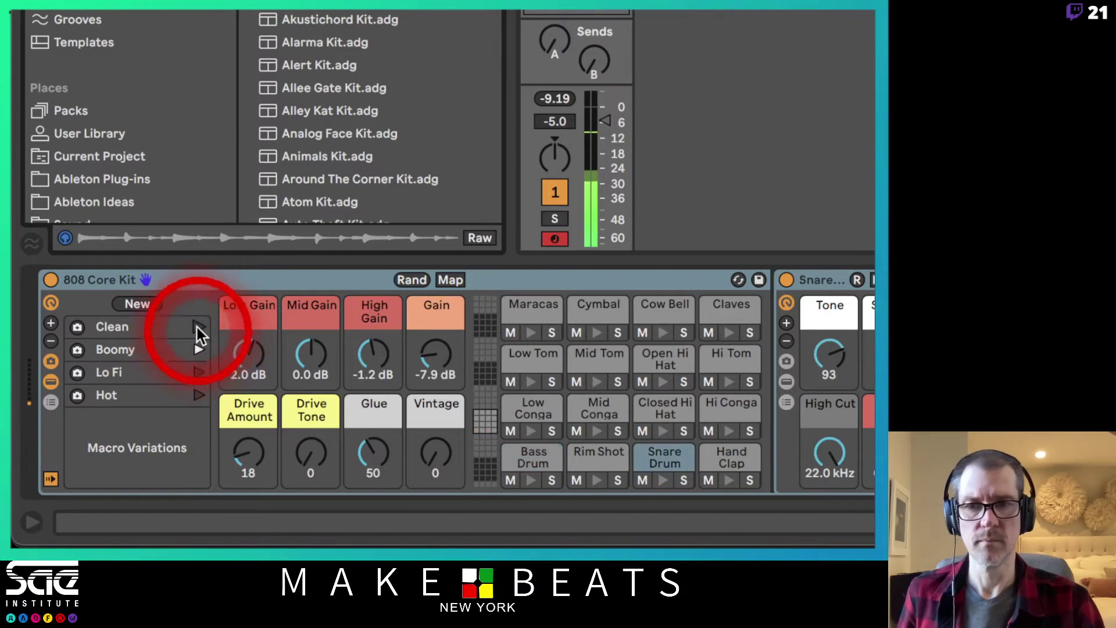
left_click(197, 372)
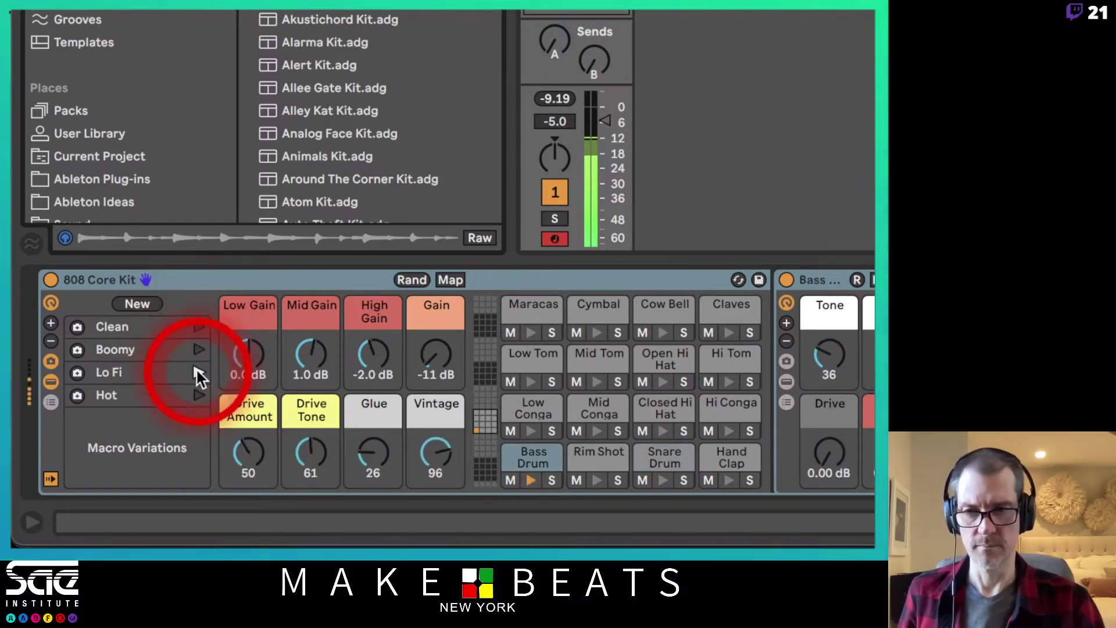
left_click(193, 353)
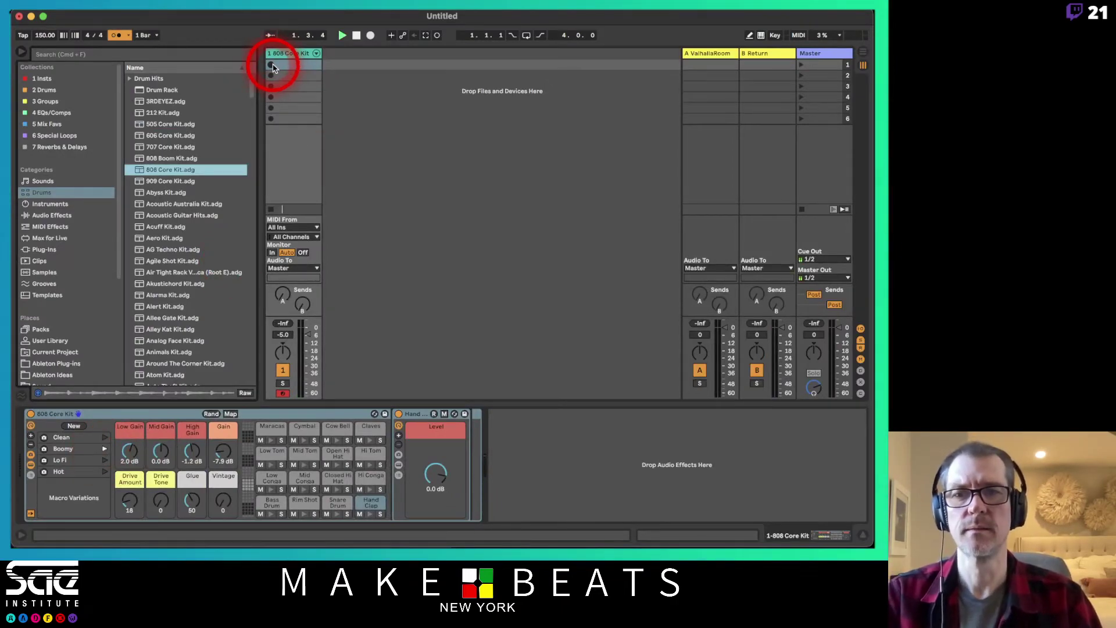
Record a four-bar bass drum and snare clip in the kit track's first slot and open its notes
left_click(271, 65)
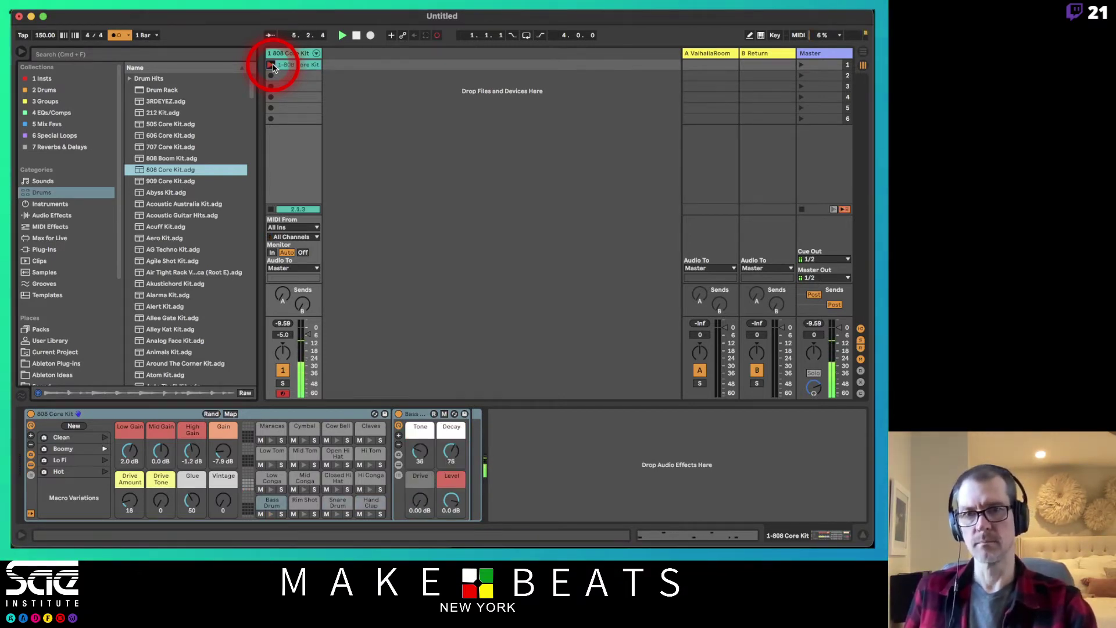
left_click(273, 66)
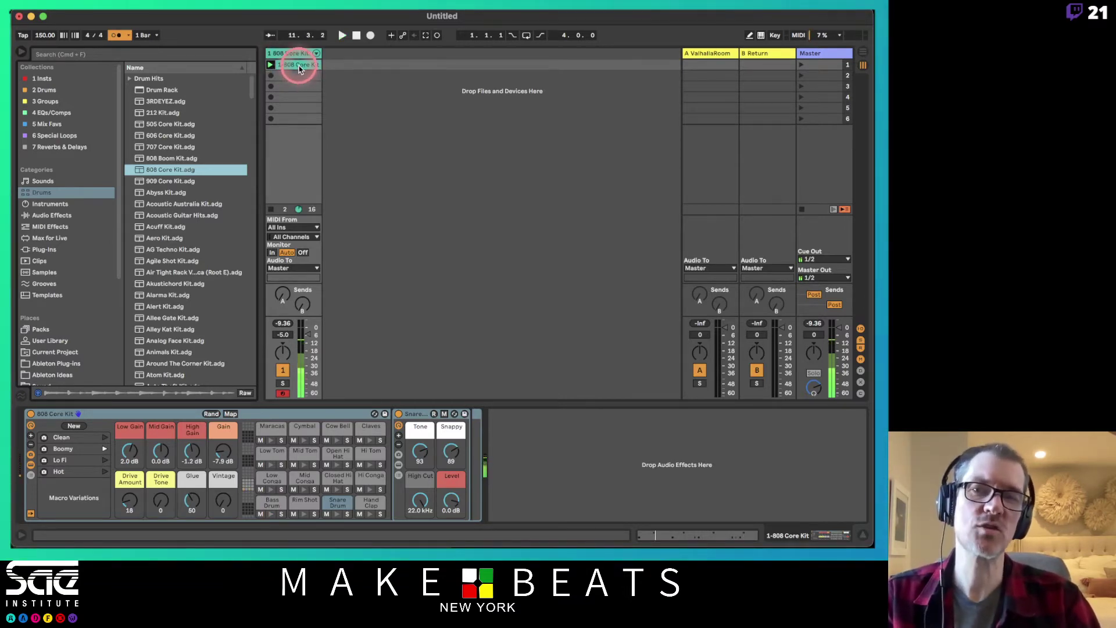
double_click(298, 68)
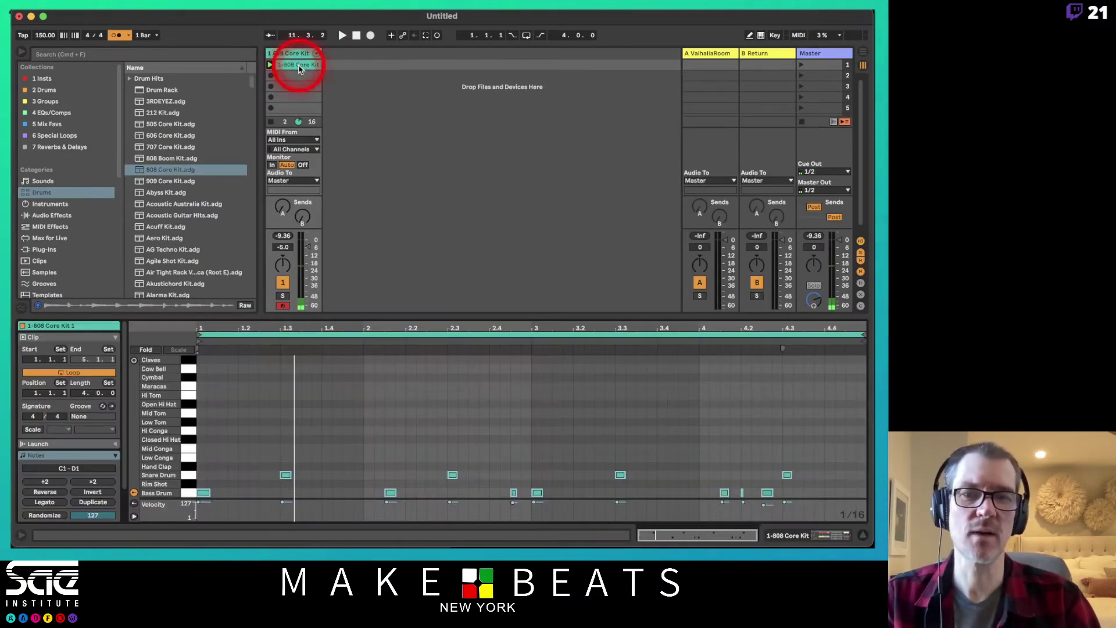
Deselect the notes and move the short bass drum note in bar 4 to 4.2.2
left_click(708, 439)
left_click_drag(739, 323, 744, 326)
left_click(741, 465)
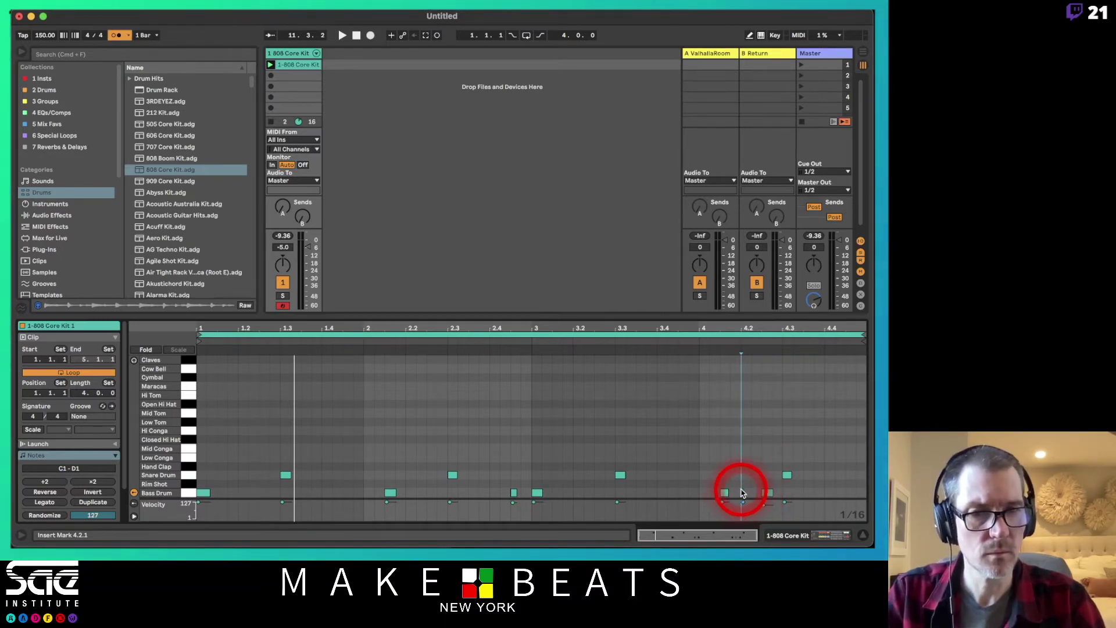
double_click(741, 492)
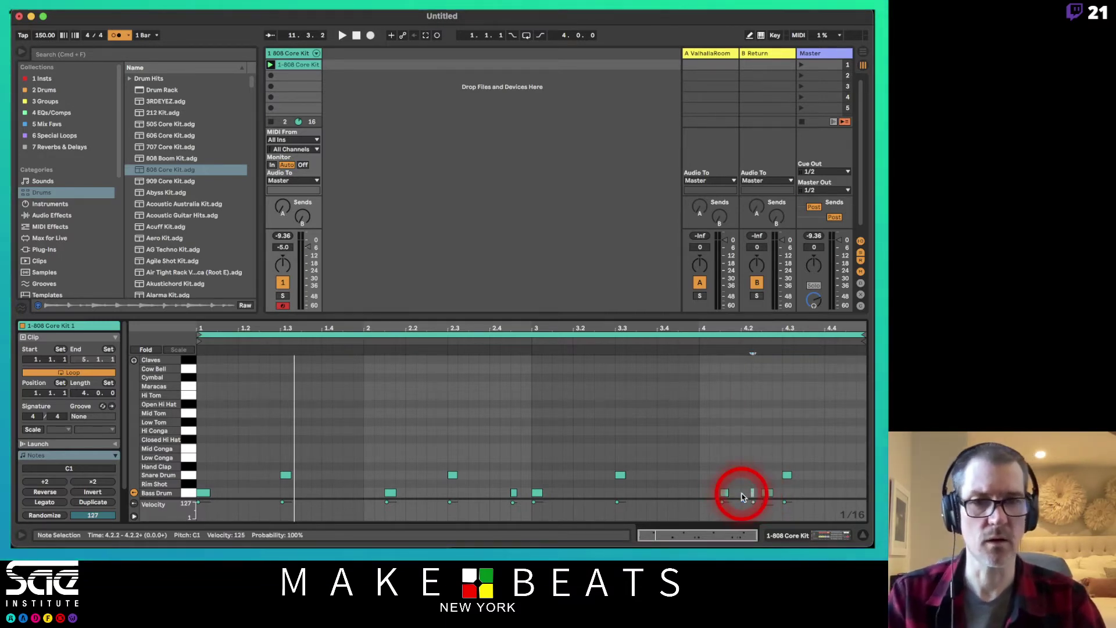
Play the clip back with the metronome turned off
key("space")
left_click(117, 35)
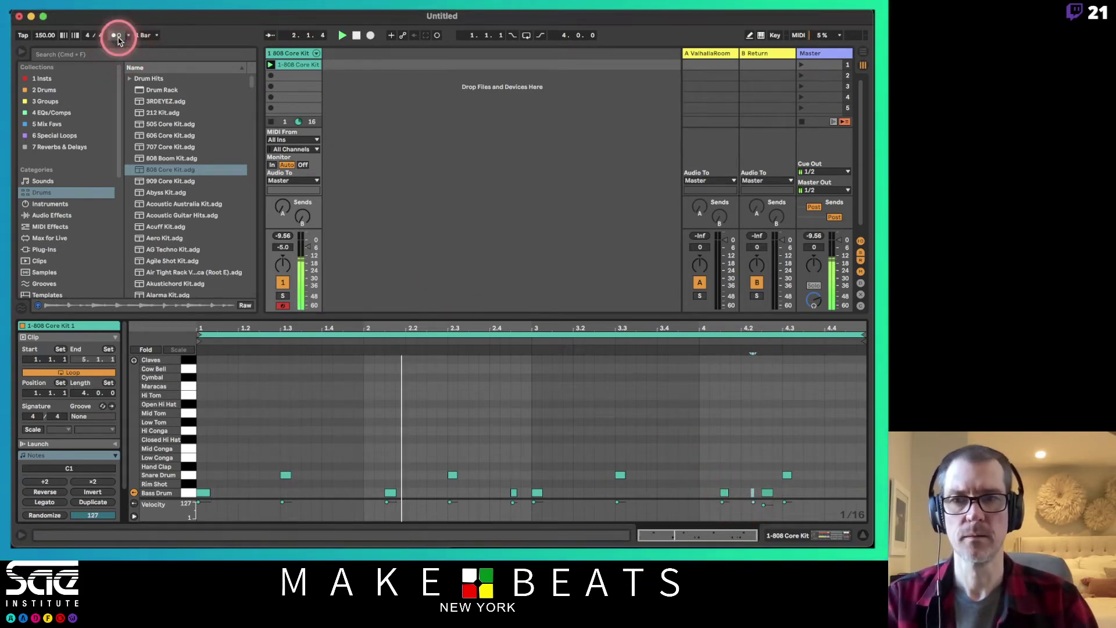
left_click(116, 35)
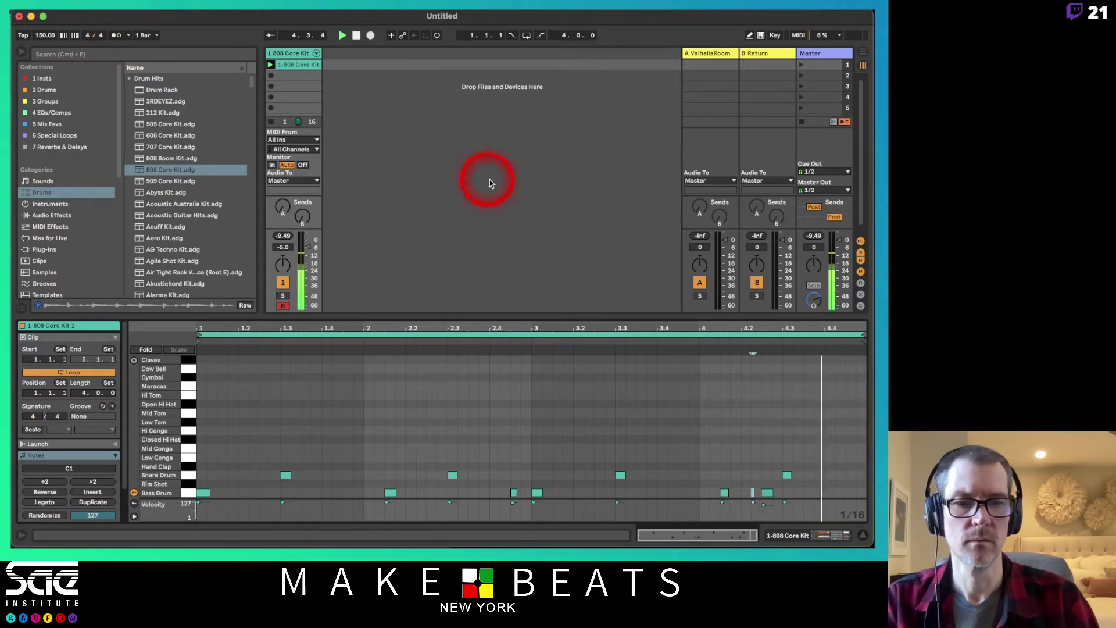
Select all notes in the clip and raise their velocity to 127
left_click(766, 492)
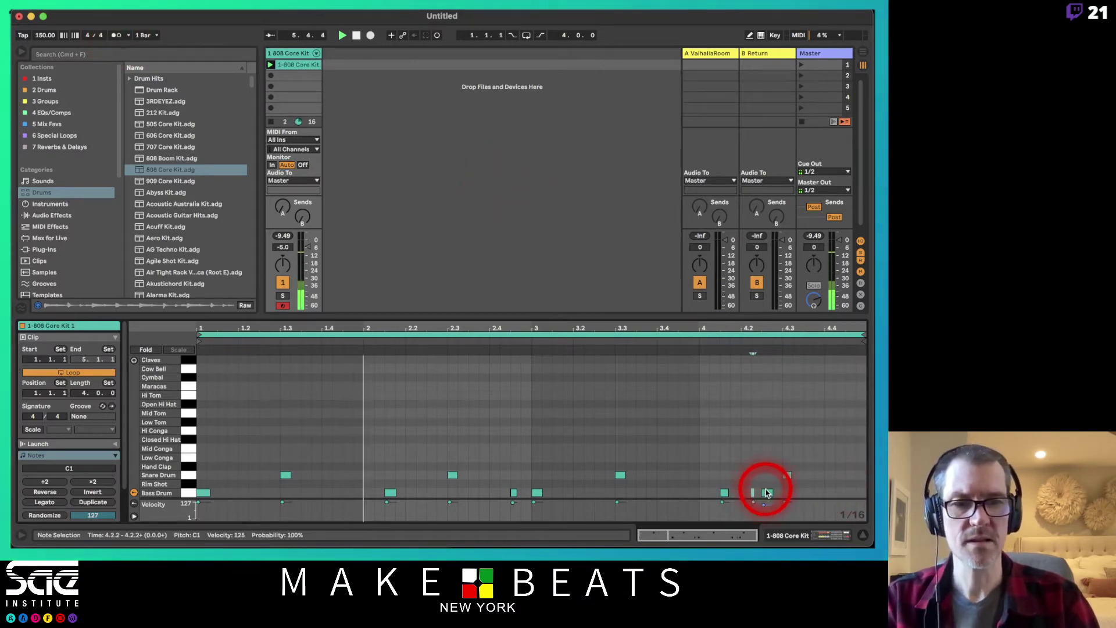
key("super+a")
left_click_drag(766, 492, 766, 480)
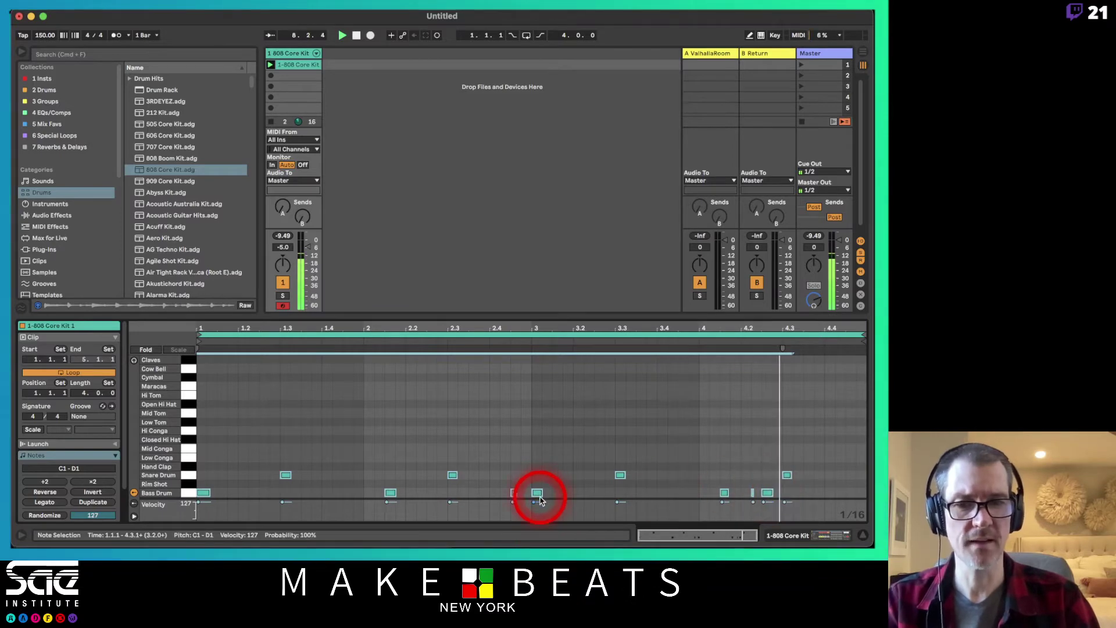
Stop playback, enlarge the velocity lane below the notes, and demonstrate hiding and showing it
left_click_drag(536, 497, 541, 459)
key("space")
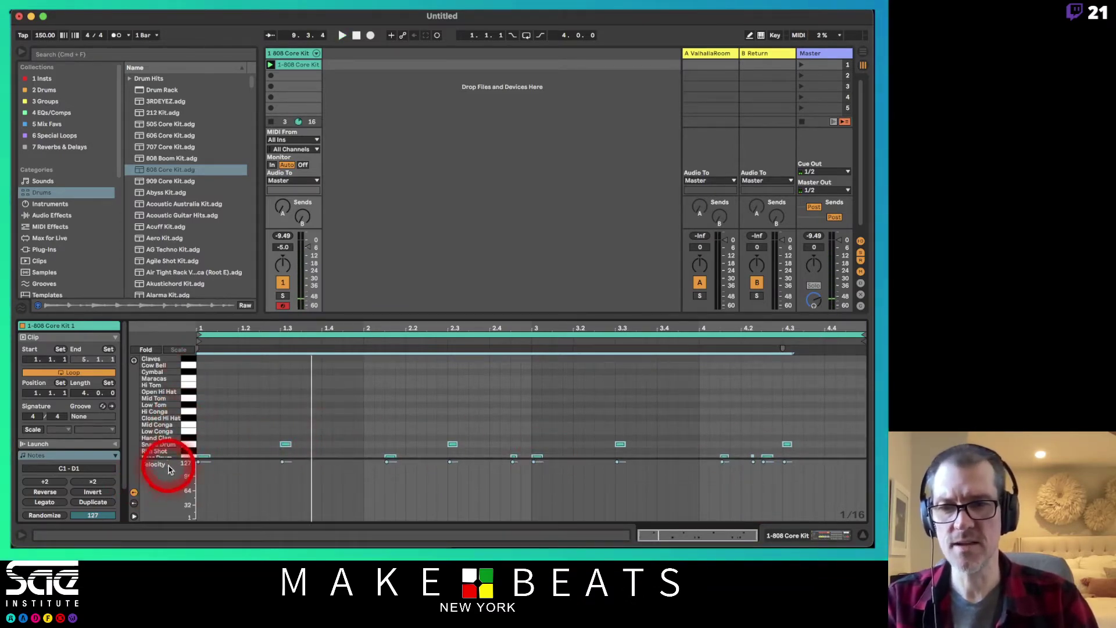
left_click(134, 517)
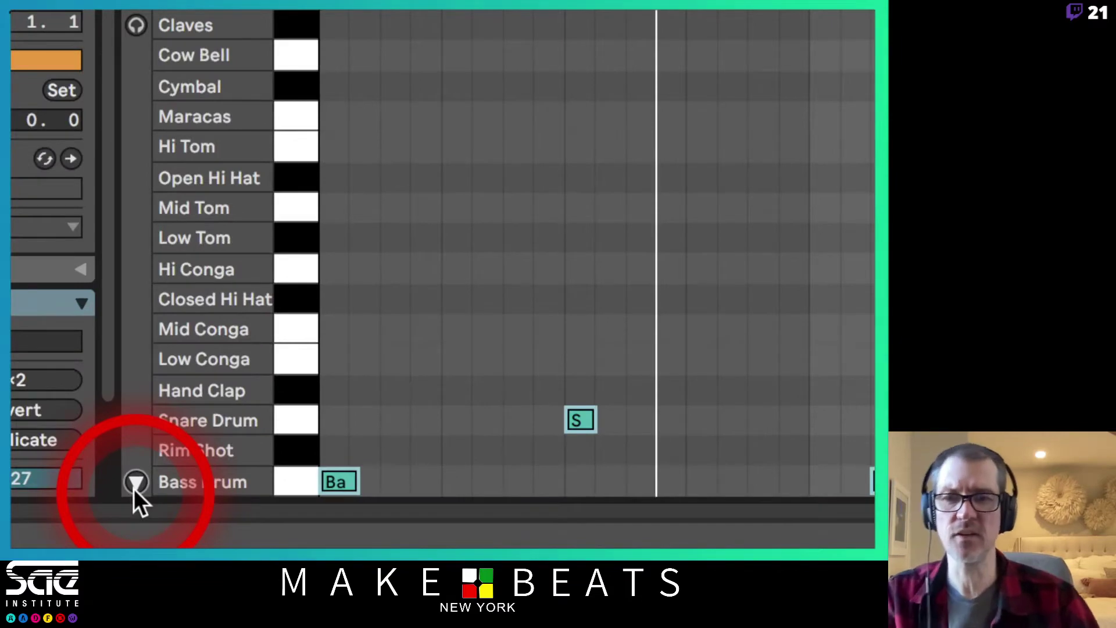
left_click(135, 482)
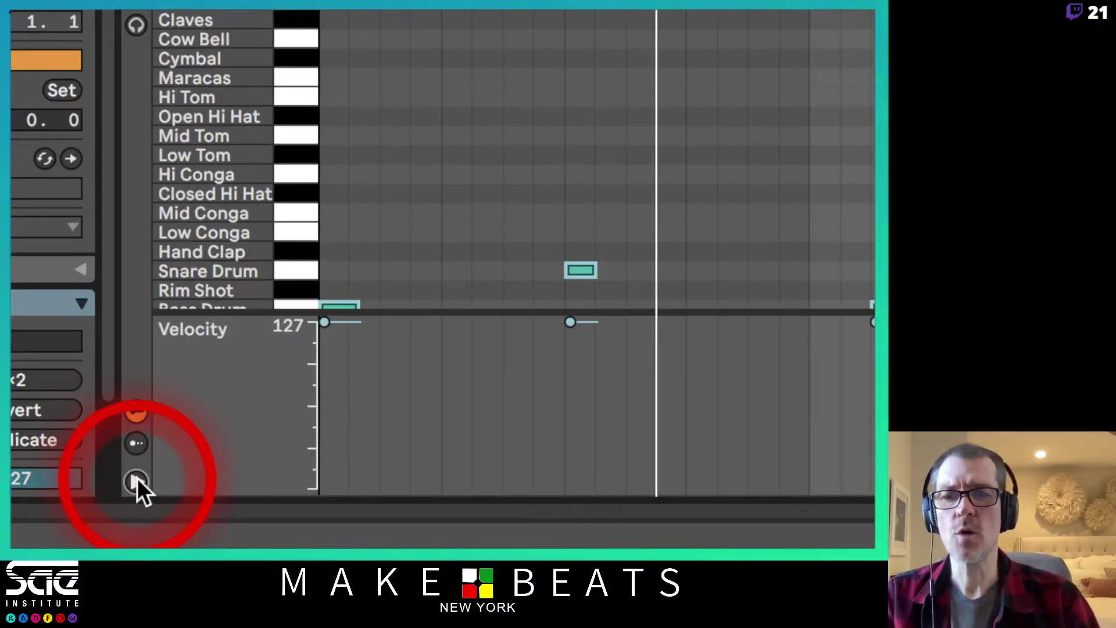
left_click(136, 482)
left_click(136, 481)
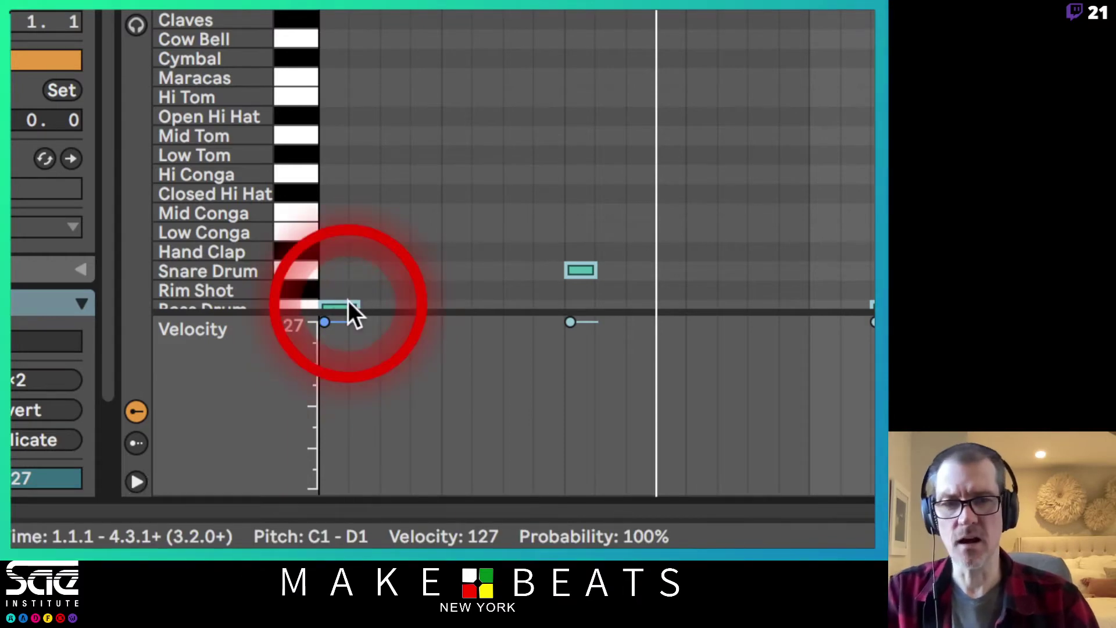
Try adjusting the velocity of the first snare and bass drum notes, and of all notes together
left_click(581, 270)
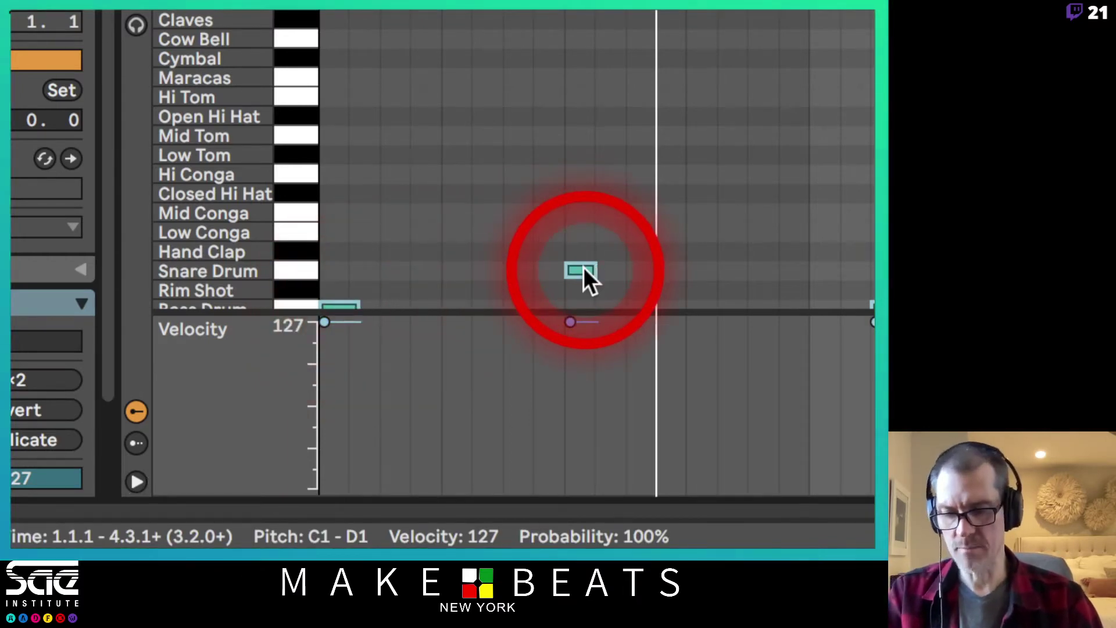
mouse_move(583, 268)
left_mouse_down()
mouse_move(583, 318)
mouse_move(586, 259)
left_mouse_up()
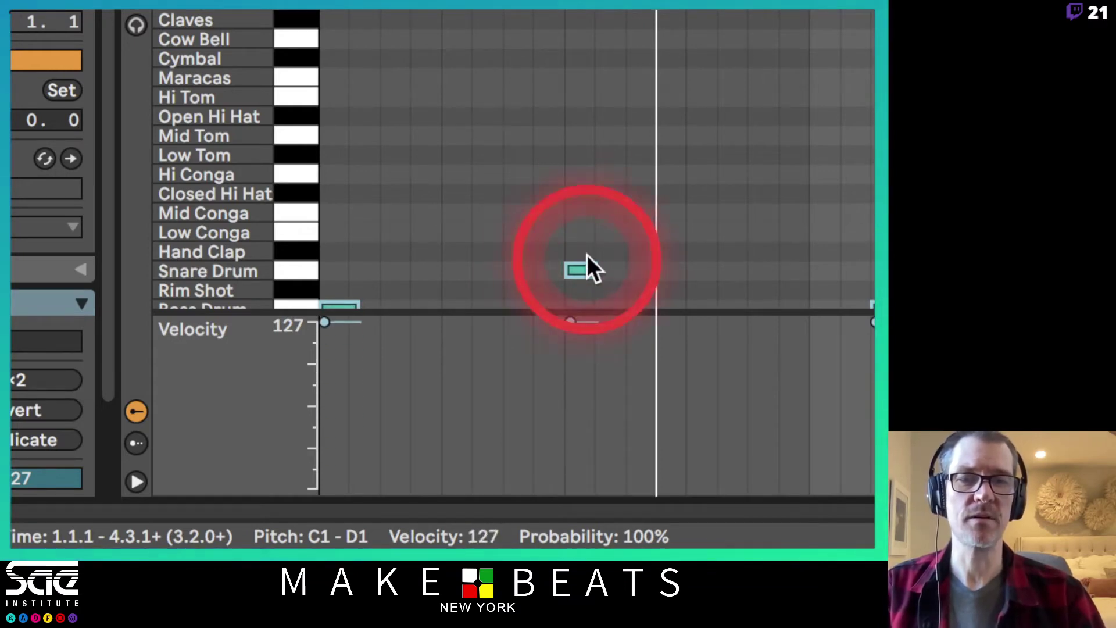
left_click(588, 307)
mouse_move(567, 321)
left_mouse_down()
mouse_move(573, 406)
mouse_move(568, 321)
left_mouse_up()
mouse_move(350, 322)
left_mouse_down()
mouse_move(349, 412)
mouse_move(343, 323)
left_mouse_up()
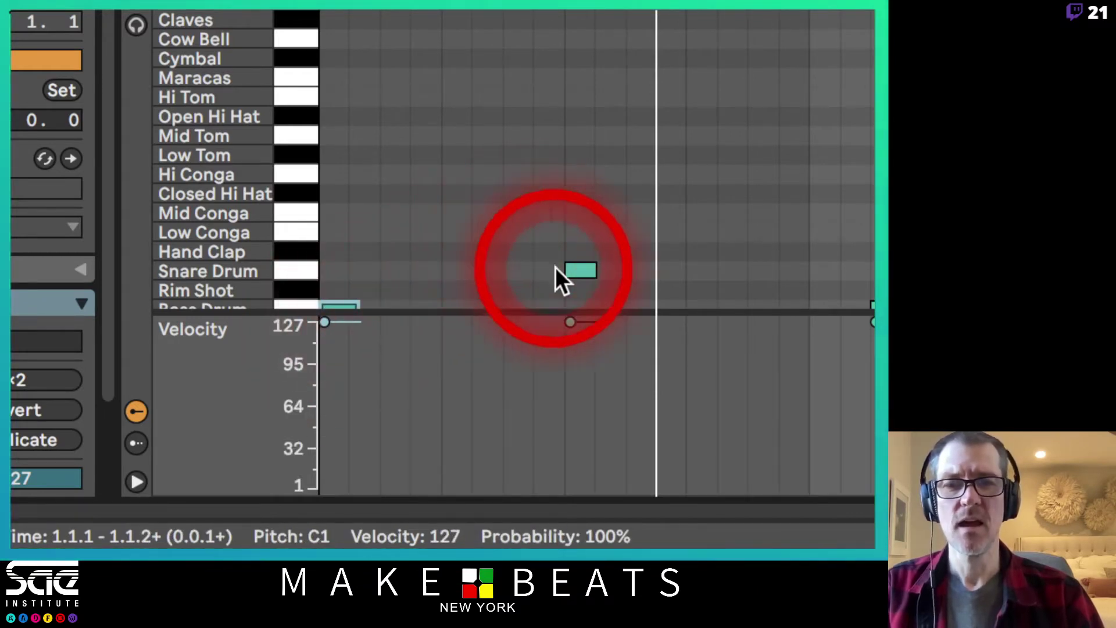
left_click(580, 267)
key("super+a")
left_click_drag(580, 267, 580, 267)
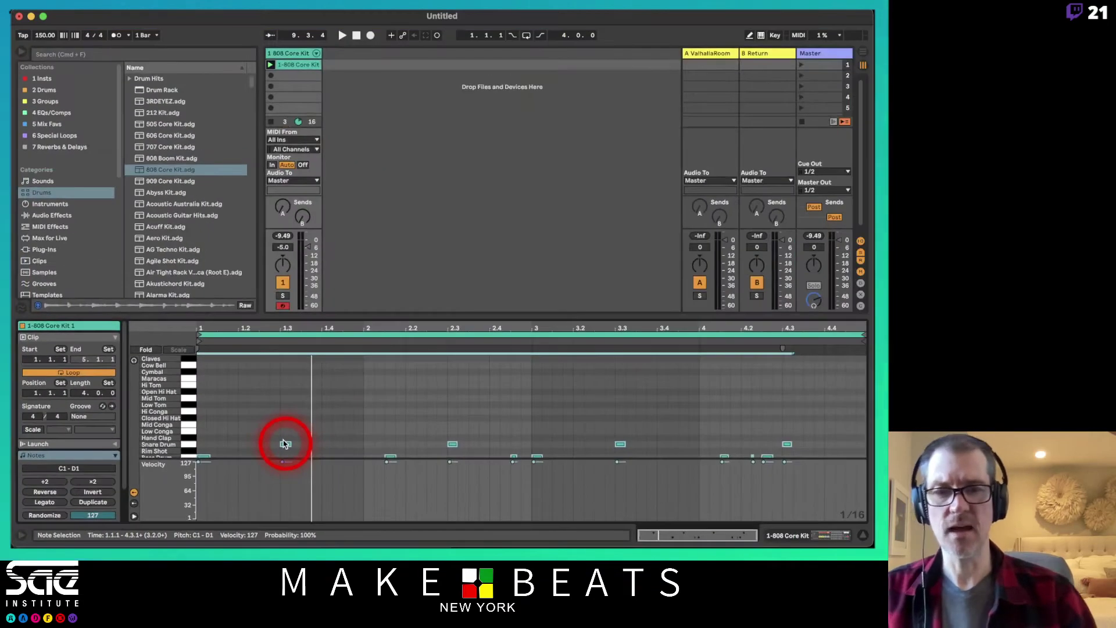
Play the clip back to hear the bass drum and snare at equal velocity, and stop it
key("space")
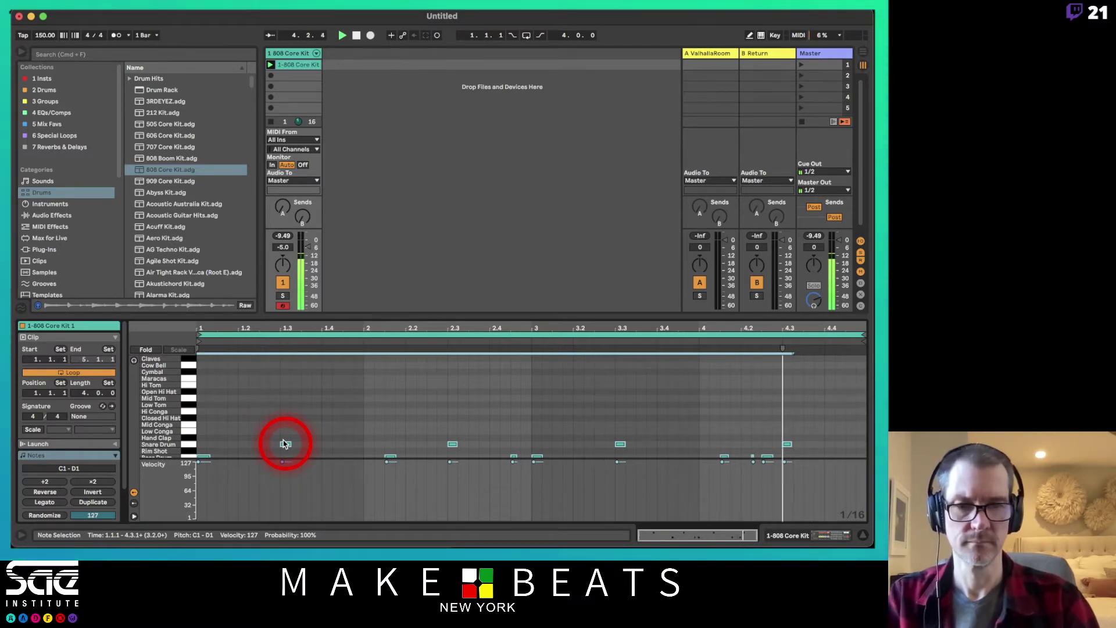
left_click(268, 293)
left_click(261, 394)
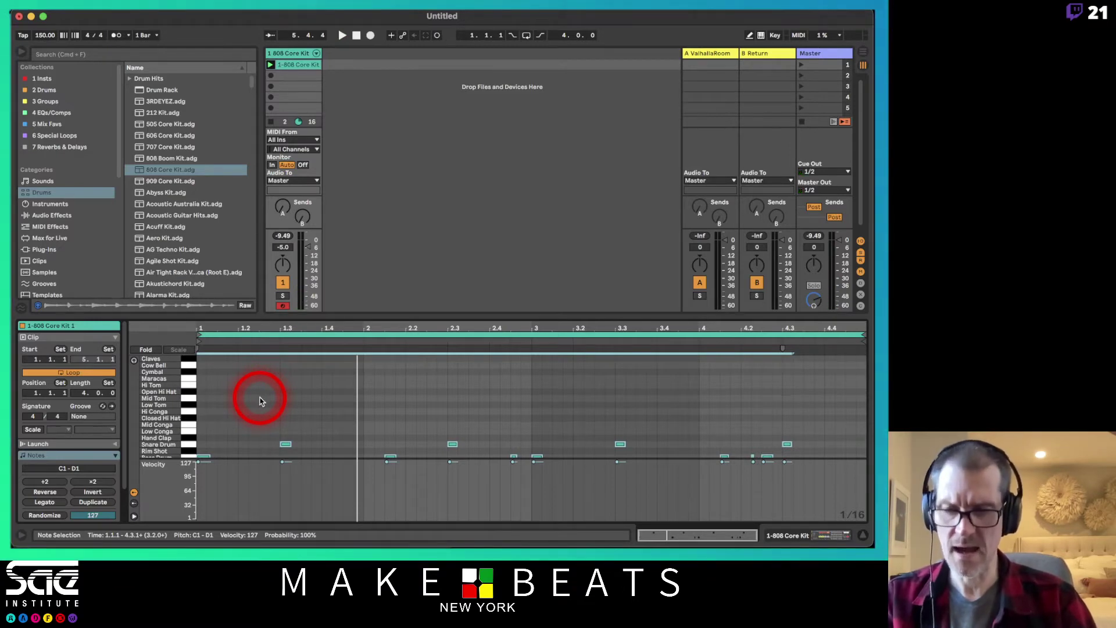
Turn on draw mode and audition the Closed Hi Hat with note preview, leaving preview switched off
key("b")
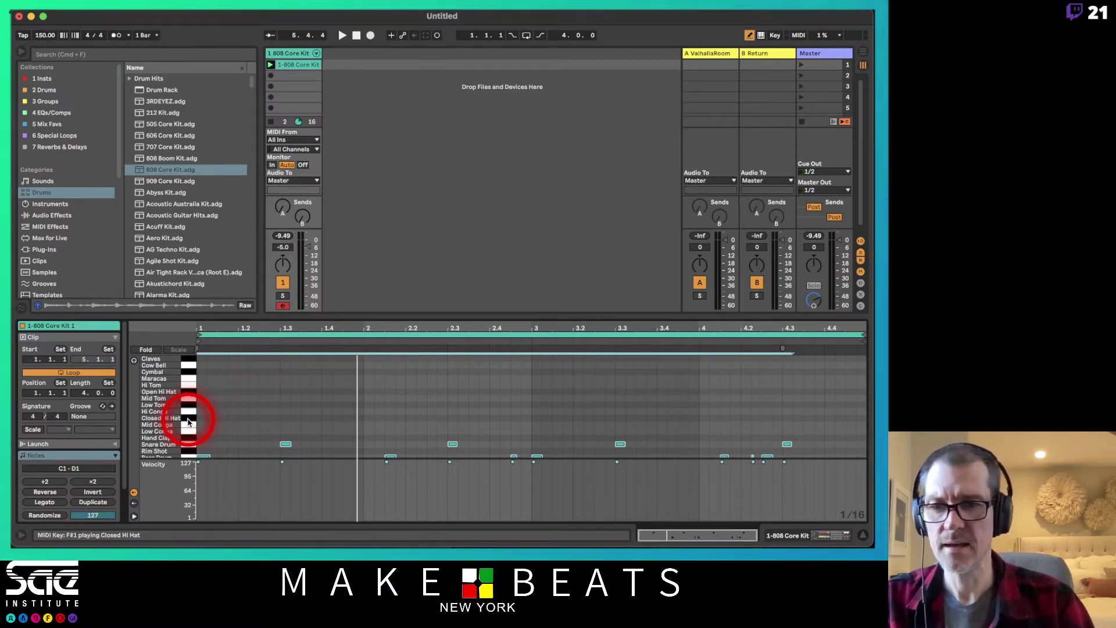
left_click(188, 419)
left_click(134, 361)
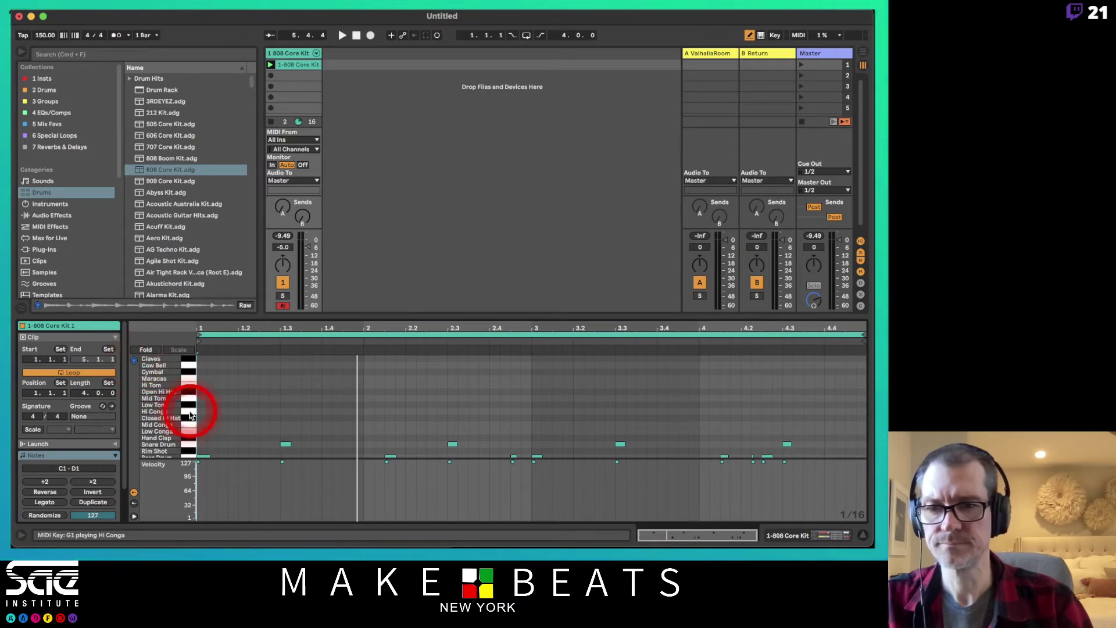
left_click(191, 417)
left_click(191, 418)
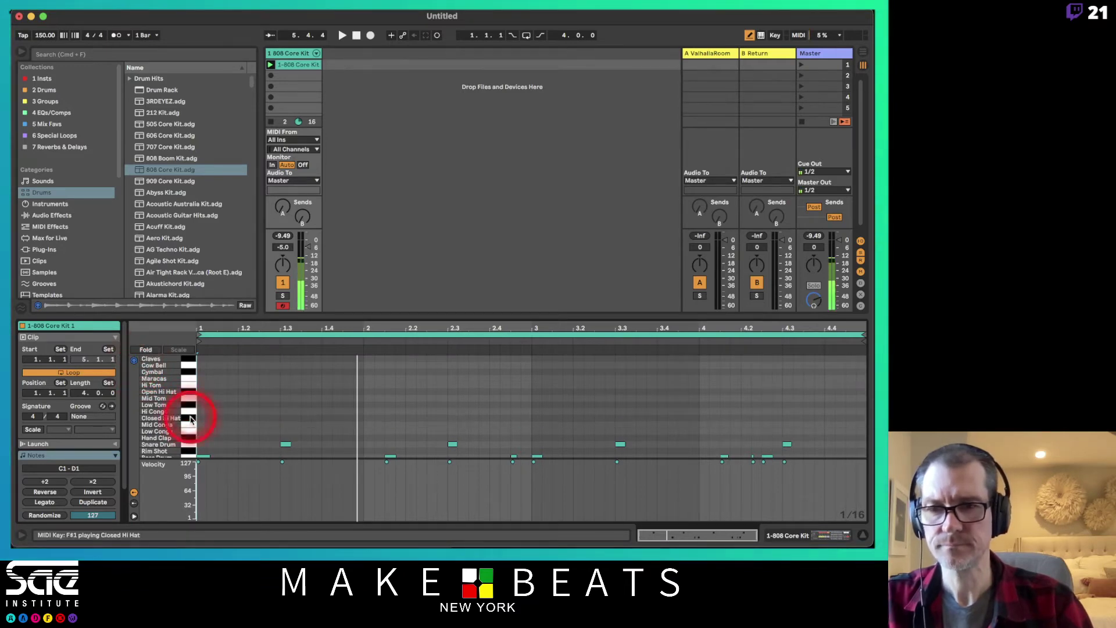
left_click(134, 361)
Set the grid to 1/8, draw Closed Hi Hat notes across all four bars, and play the clip
key("super+2")
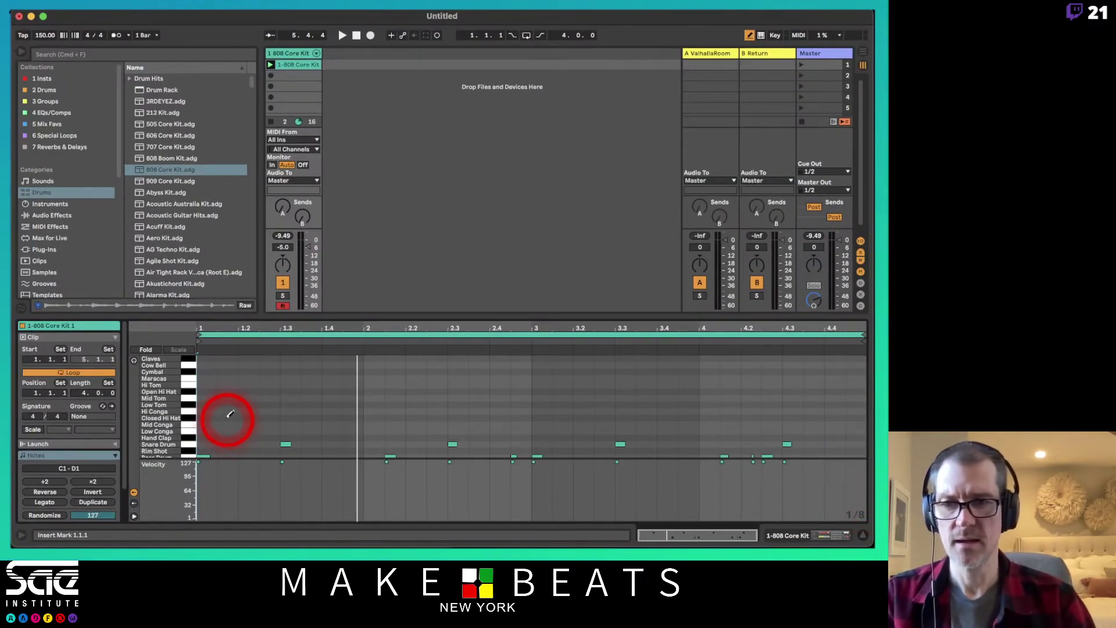
left_click_drag(212, 414, 418, 411)
mouse_move(341, 429)
left_mouse_down()
mouse_move(214, 419)
mouse_move(435, 411)
mouse_move(209, 416)
mouse_move(568, 417)
mouse_move(849, 397)
left_mouse_up()
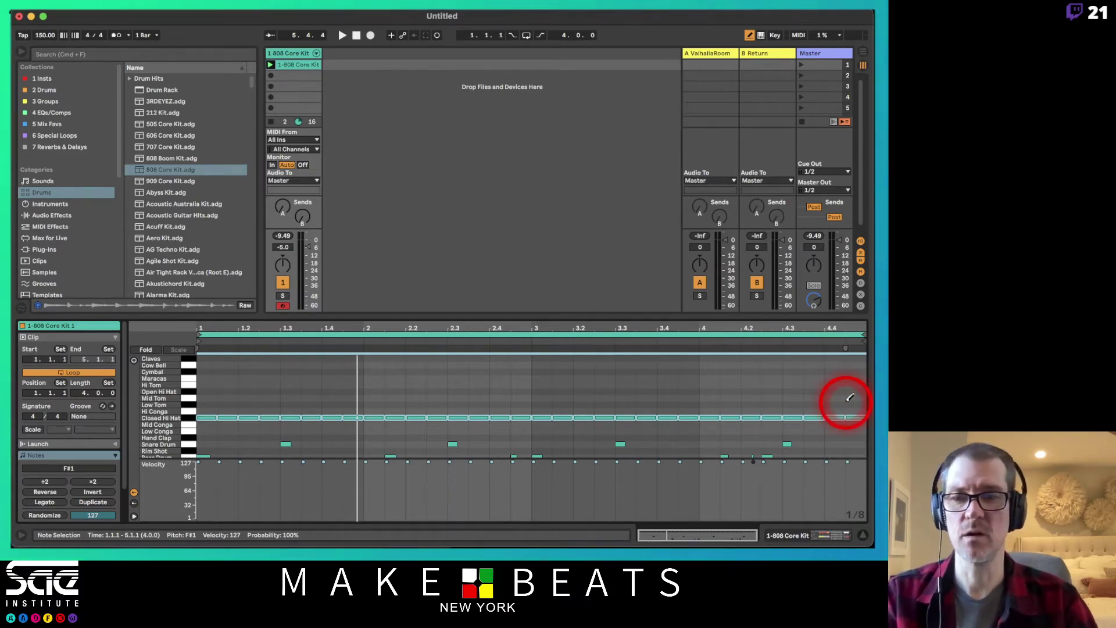
key("space")
left_click(424, 323)
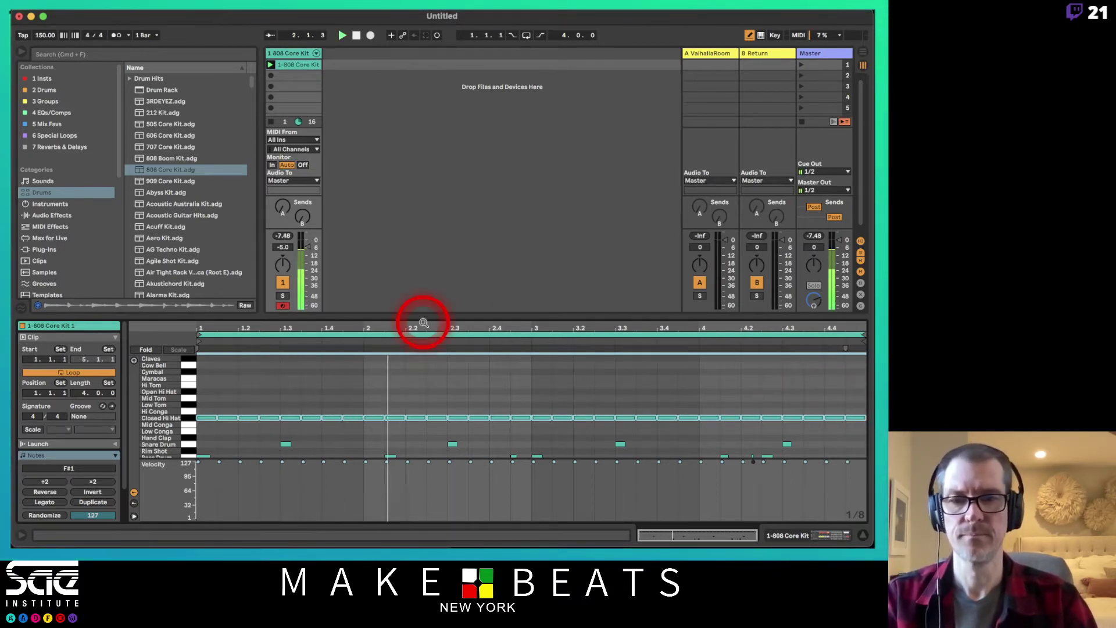
With a 1/16 grid, redraw the Closed Hi Hat notes on beat 2.4 as sixteenth notes and play the clip
left_click(504, 417)
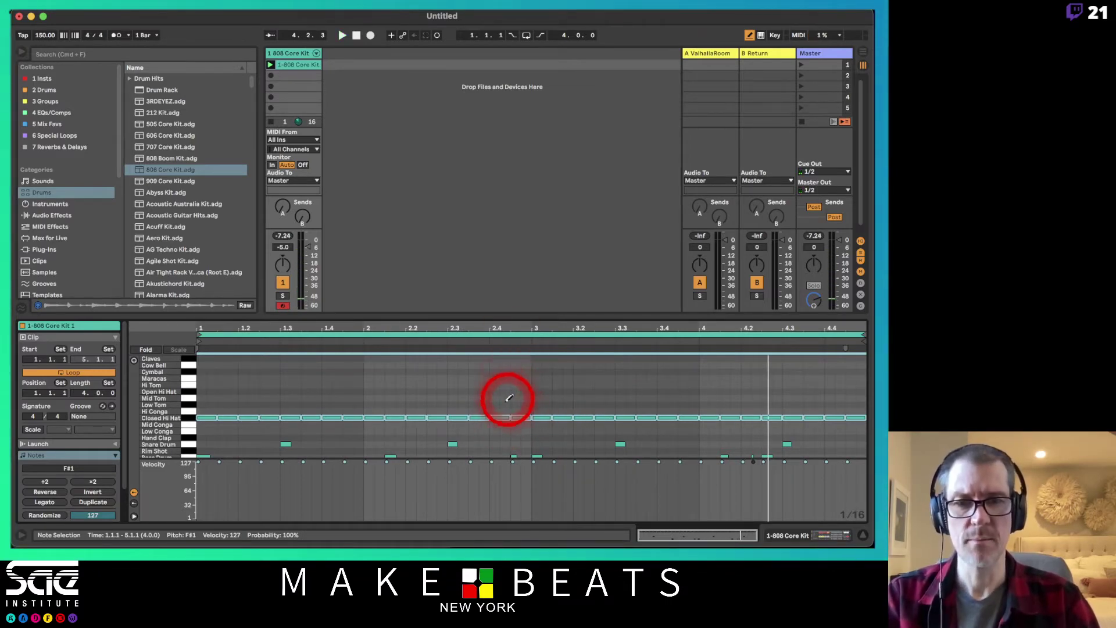
left_click(500, 415)
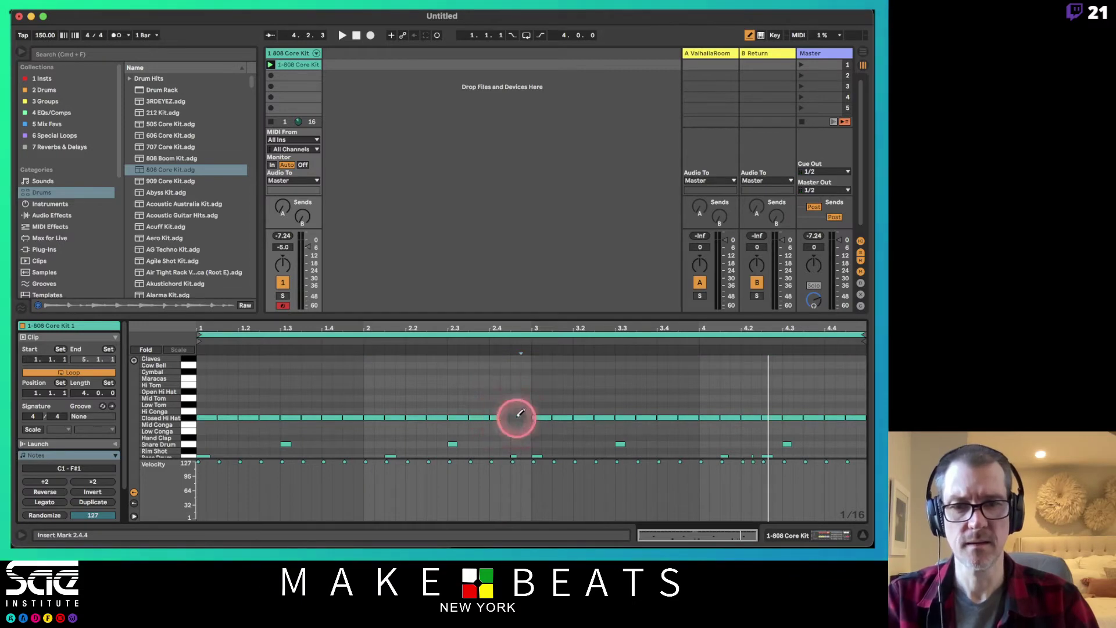
left_click(501, 416)
left_click_drag(505, 415, 528, 413)
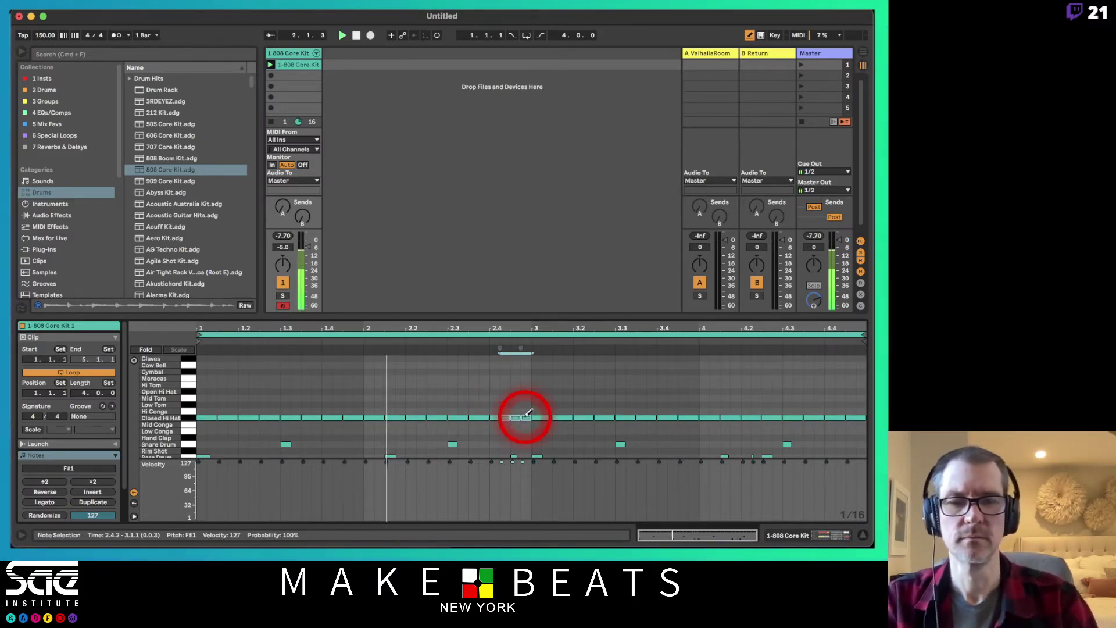
Fold the note editor to the used drums and add a sixteenth Closed Hi Hat note at 3.2.4
left_click(146, 349)
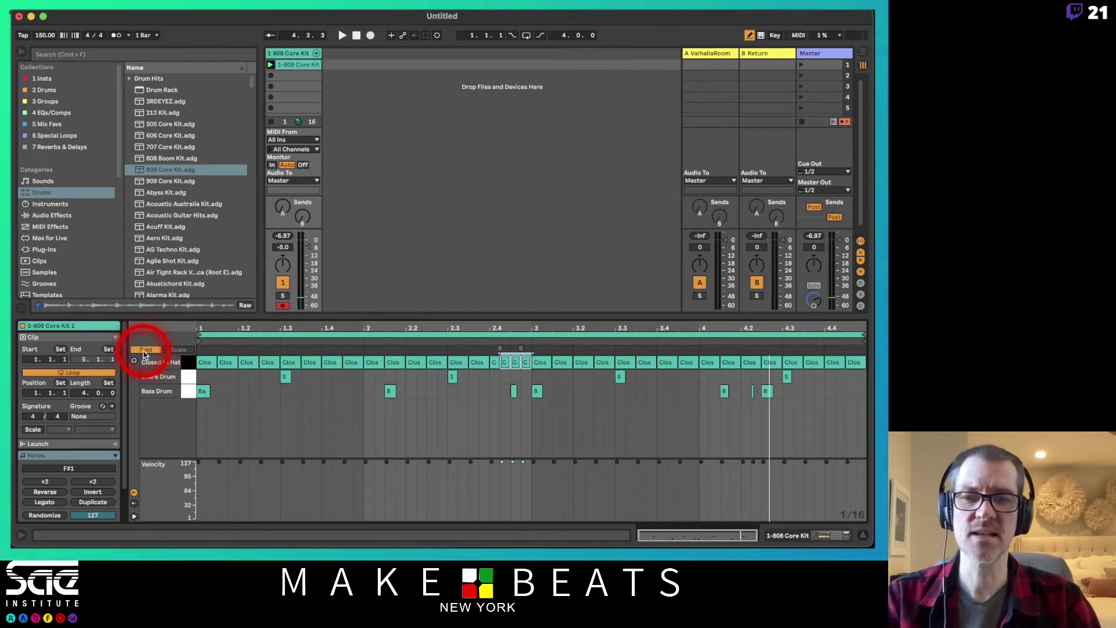
left_click(609, 358)
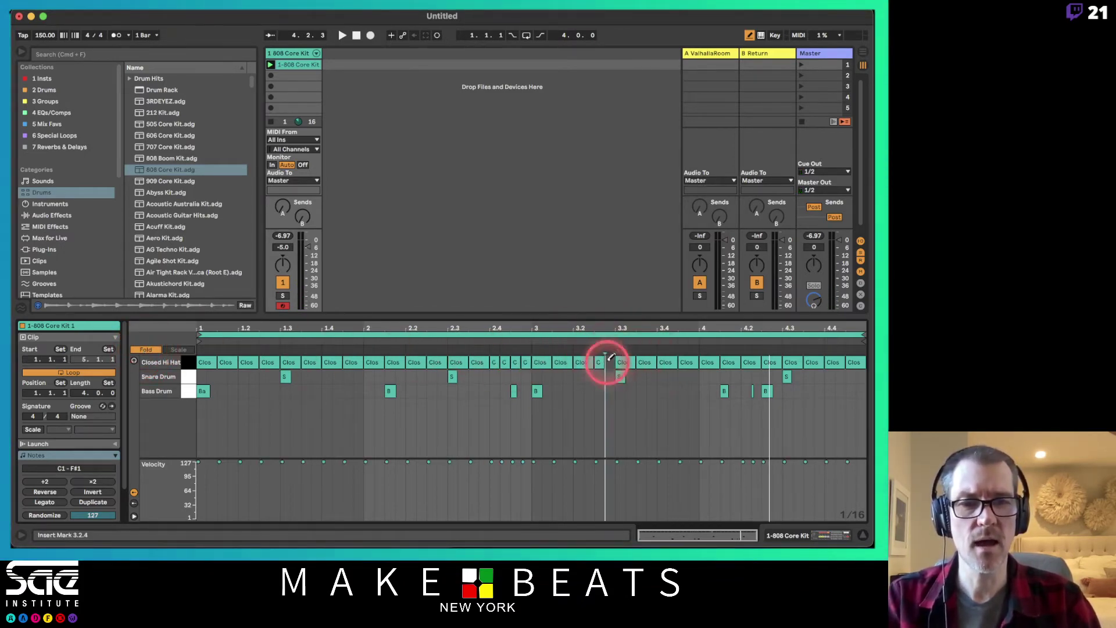
left_click(609, 358)
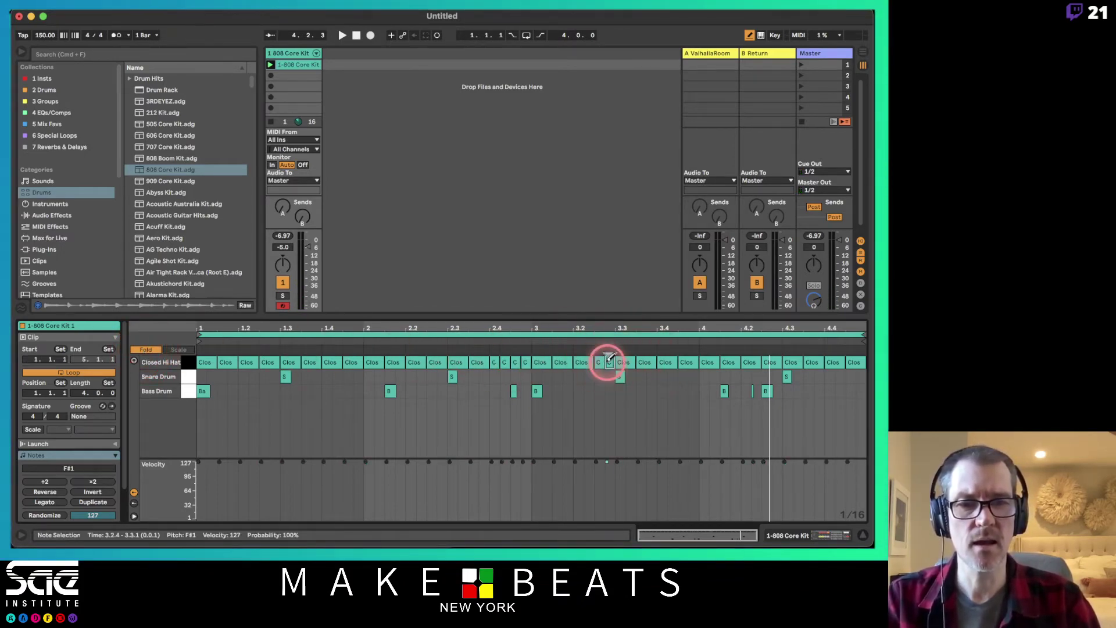
With a 1/32 grid, redraw the Closed Hi Hat note at 3.4.3 as thirty-second notes up to bar 4 and play the clip
left_click(689, 360)
left_click_drag(685, 362, 692, 362)
key("space")
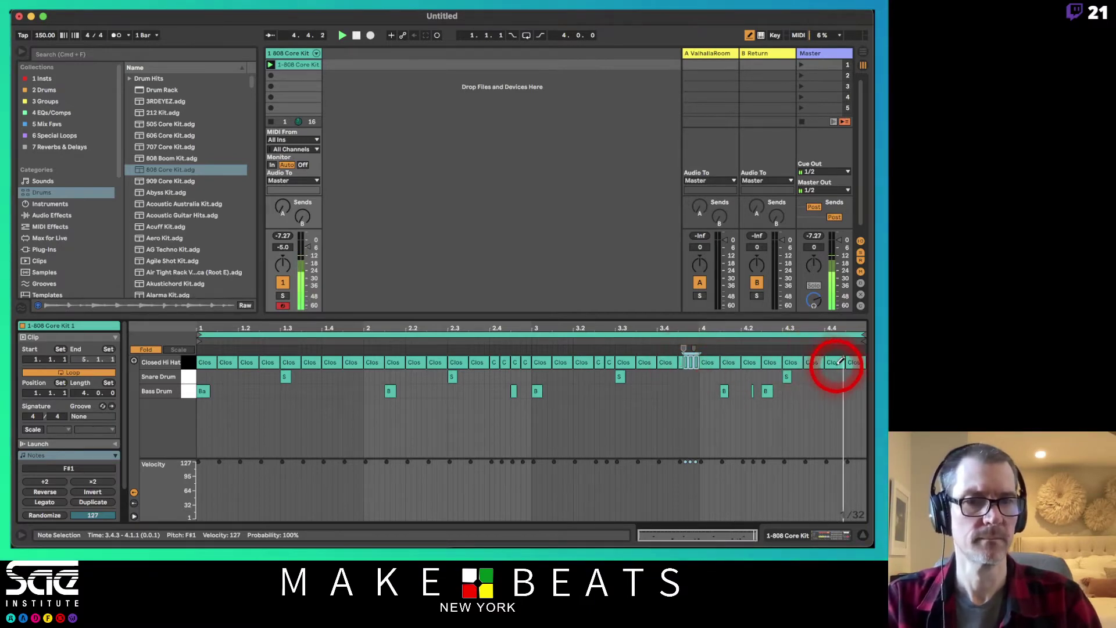
Redraw the Closed Hi Hat notes at 4.3.3 and 4.4.3 as thirty-second notes and play the clip
left_click(814, 362)
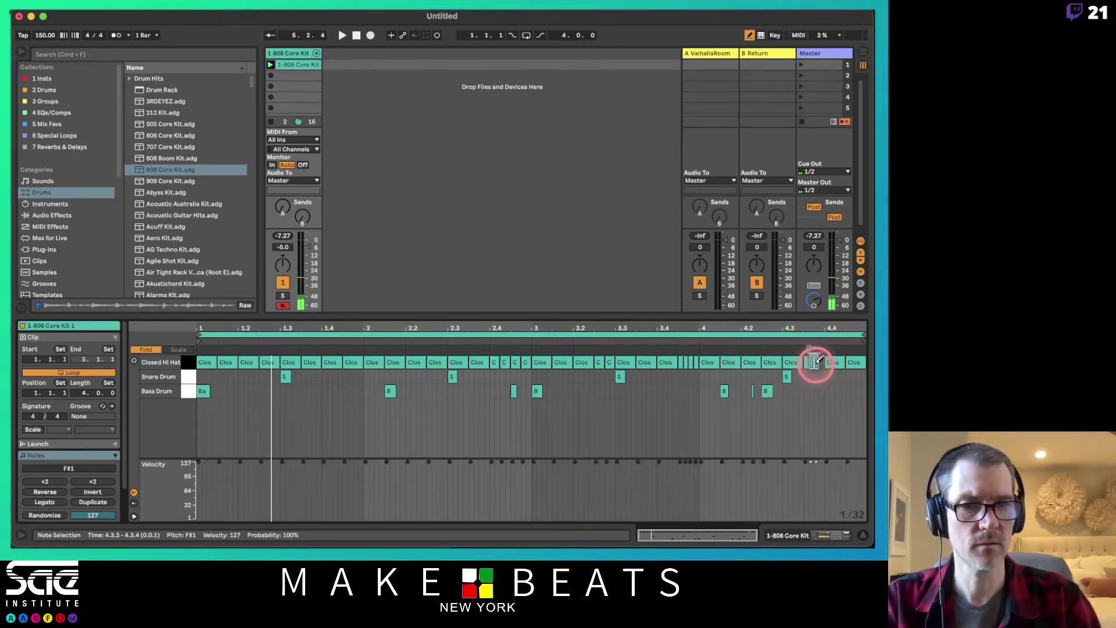
left_click(851, 364)
left_click(851, 364)
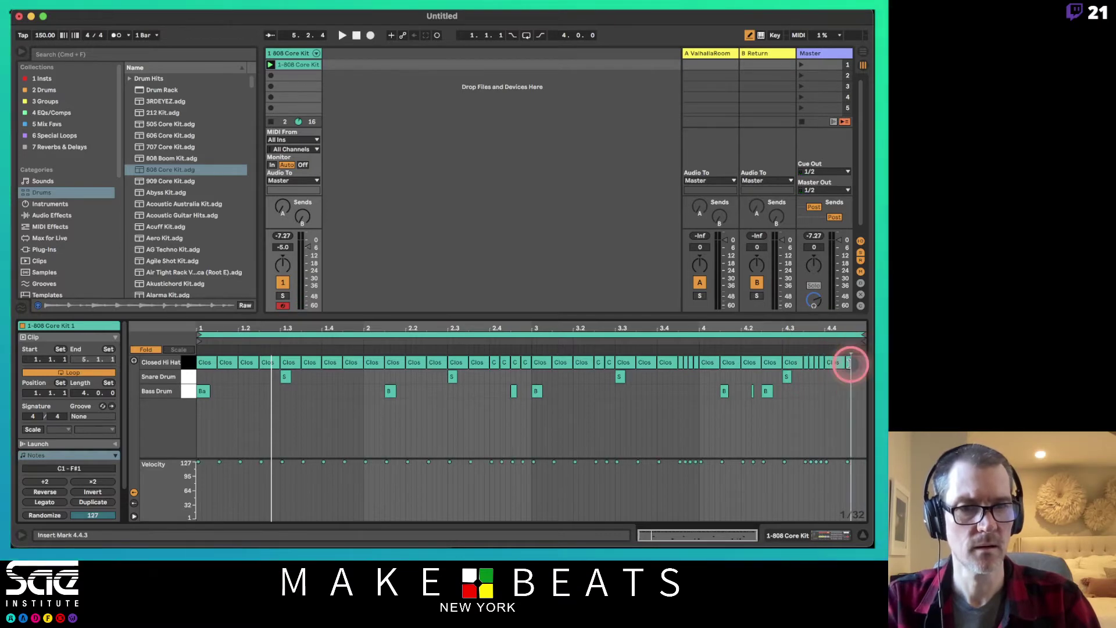
left_click(853, 362)
left_click(863, 362)
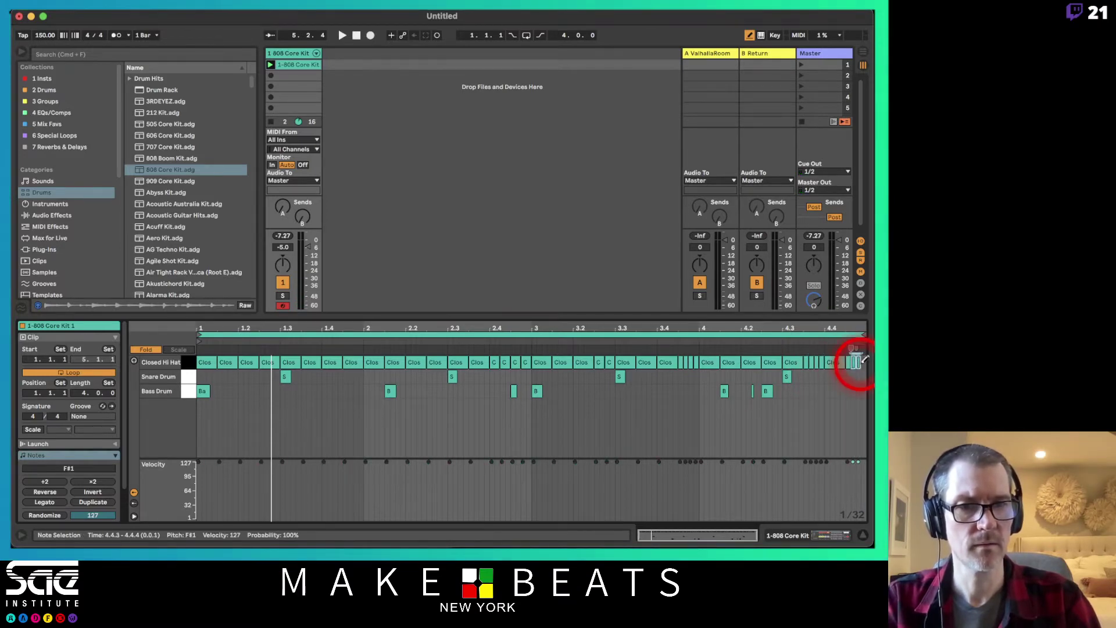
key("space")
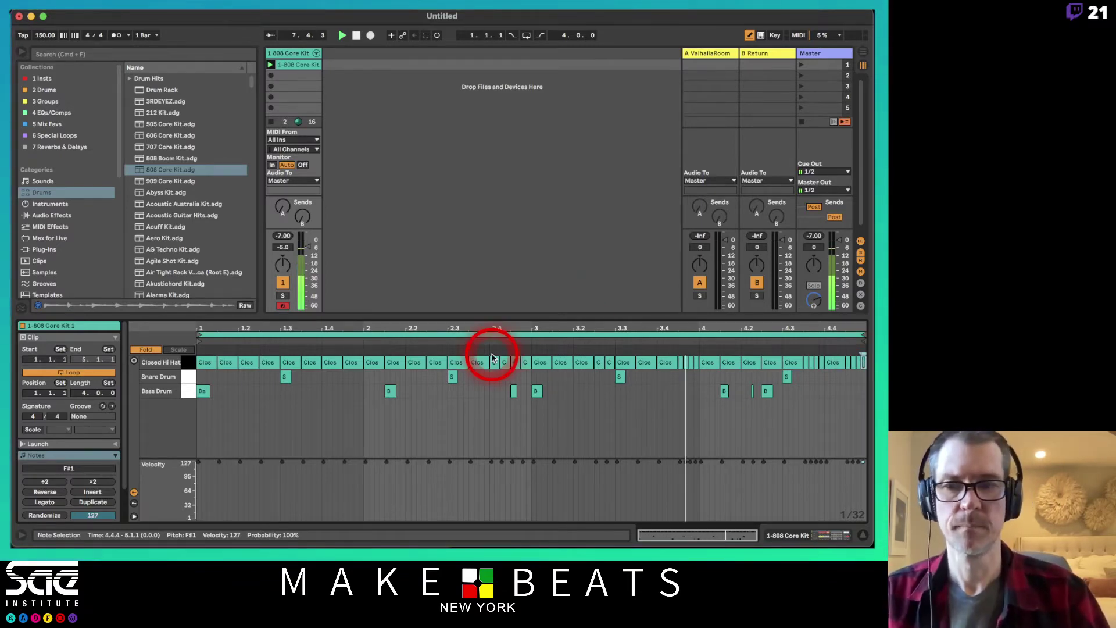
Show the 808 Core Kit's devices, select the Bass Drum pad and set its Decay to 109 during playback
left_click(293, 53)
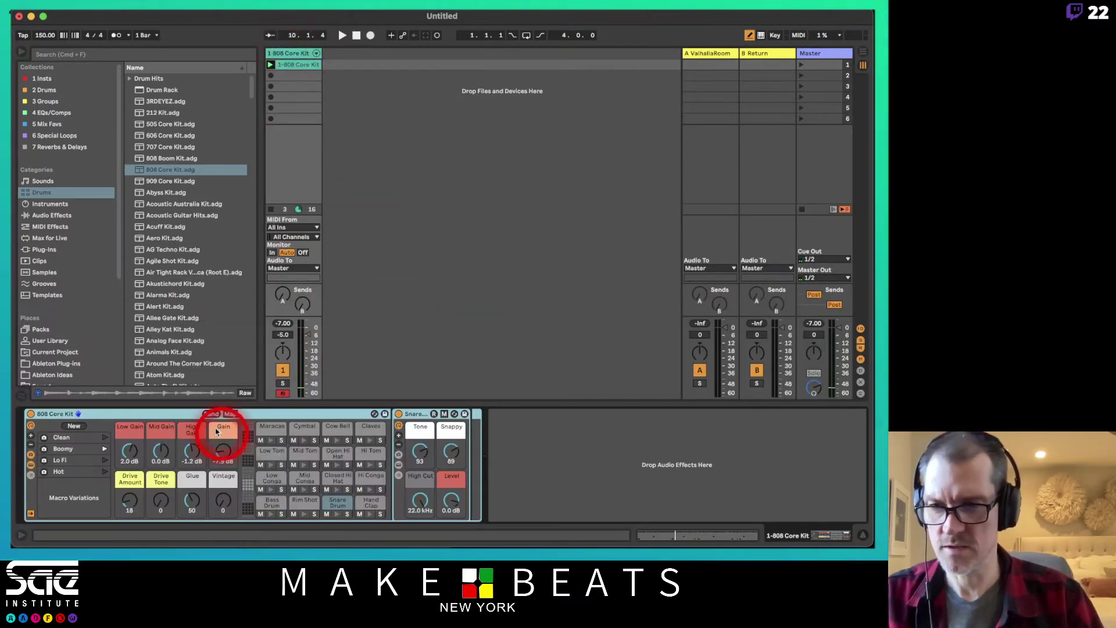
left_click(332, 485)
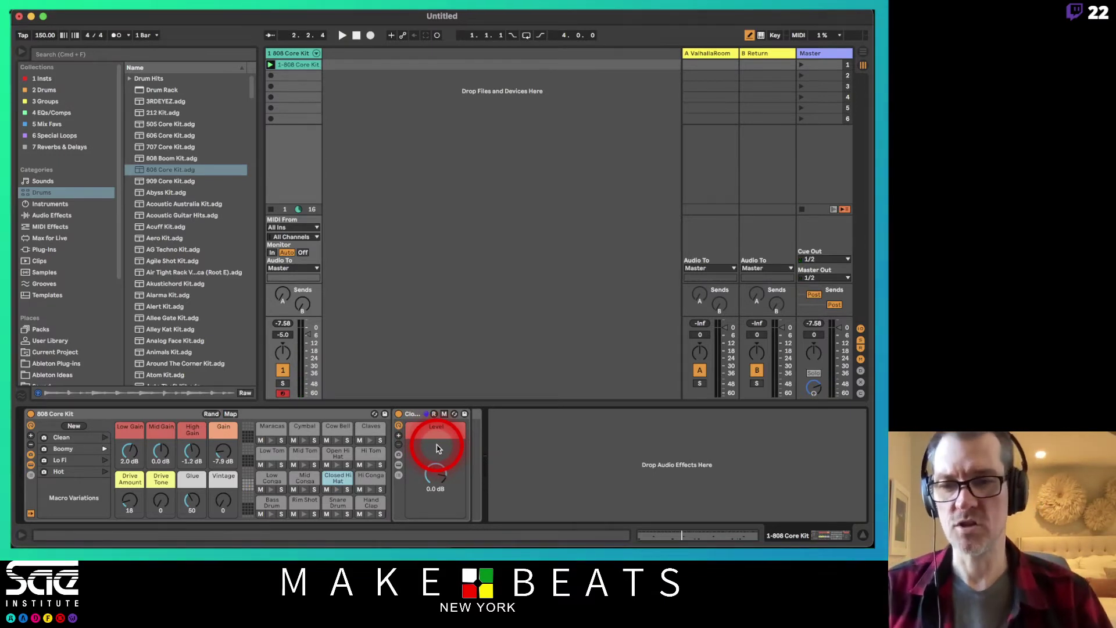
left_click(265, 501)
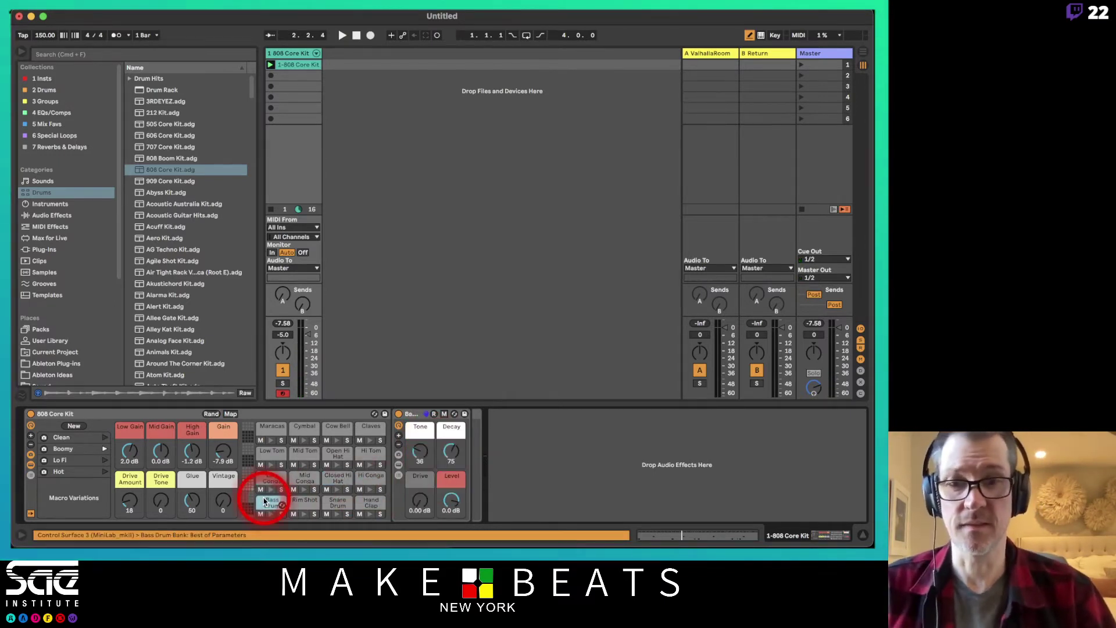
left_click(448, 450)
key("space")
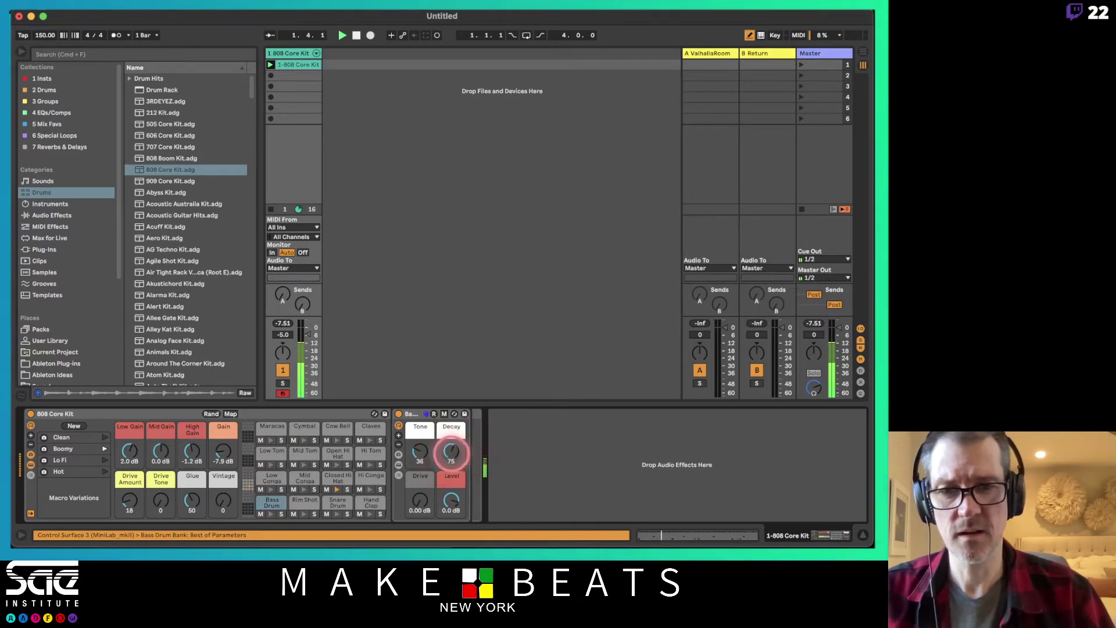
left_click_drag(451, 452, 451, 441)
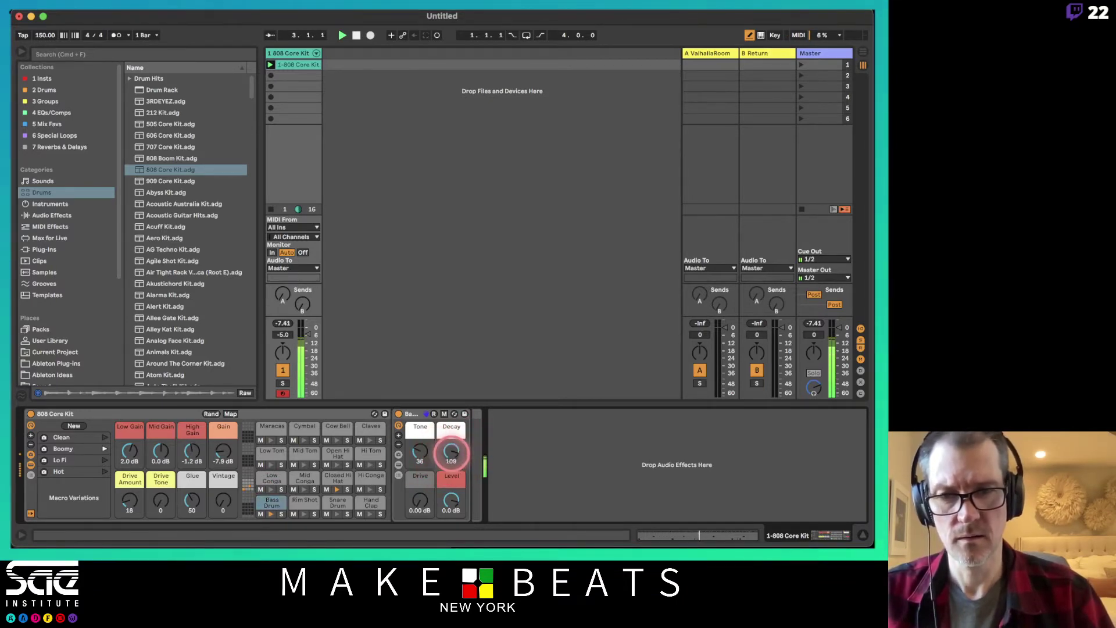
Set the Bass Drum's Tone to 111 and its Drive to 2.83 dB while the beat plays
left_click(421, 449)
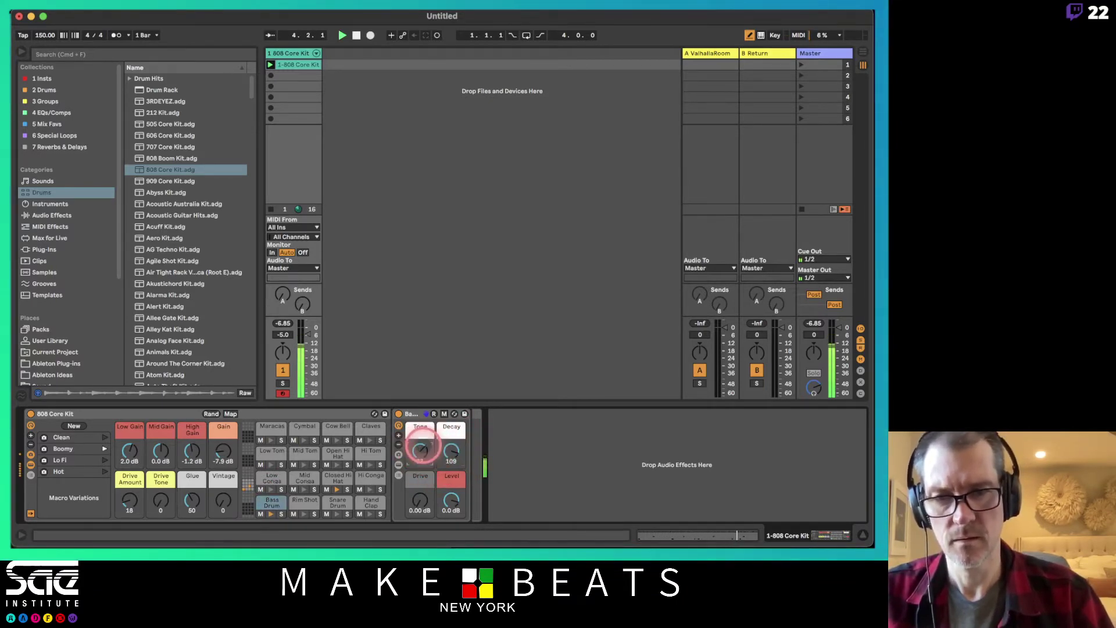
mouse_move(419, 499)
left_mouse_down()
mouse_move(419, 489)
mouse_move(419, 498)
left_mouse_up()
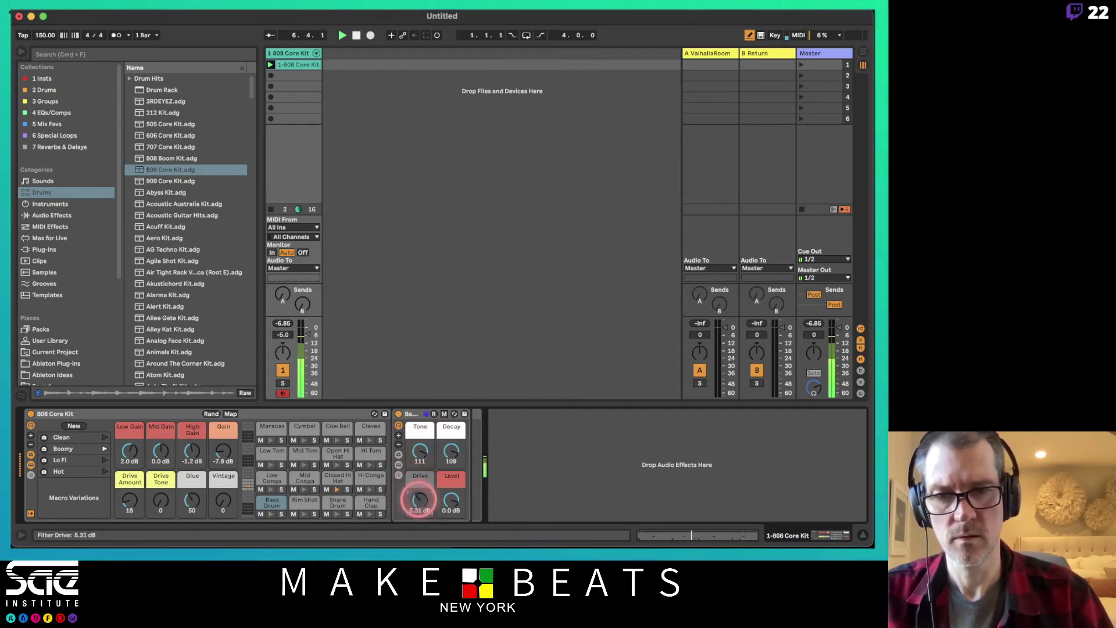
left_click(420, 502)
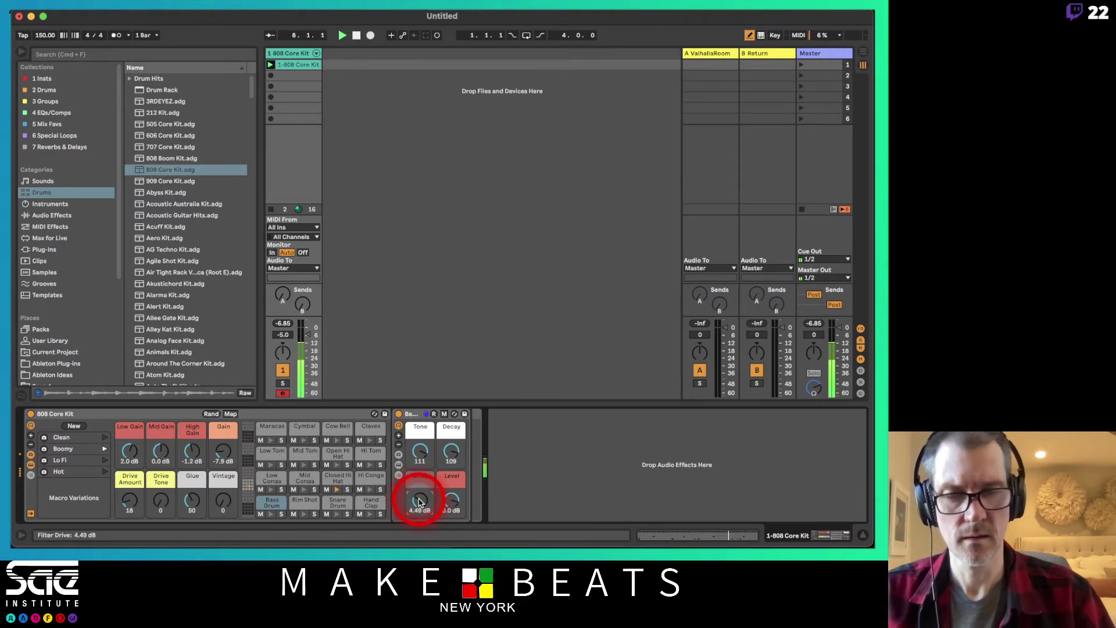
left_click_drag(420, 501, 419, 503)
left_click(447, 447)
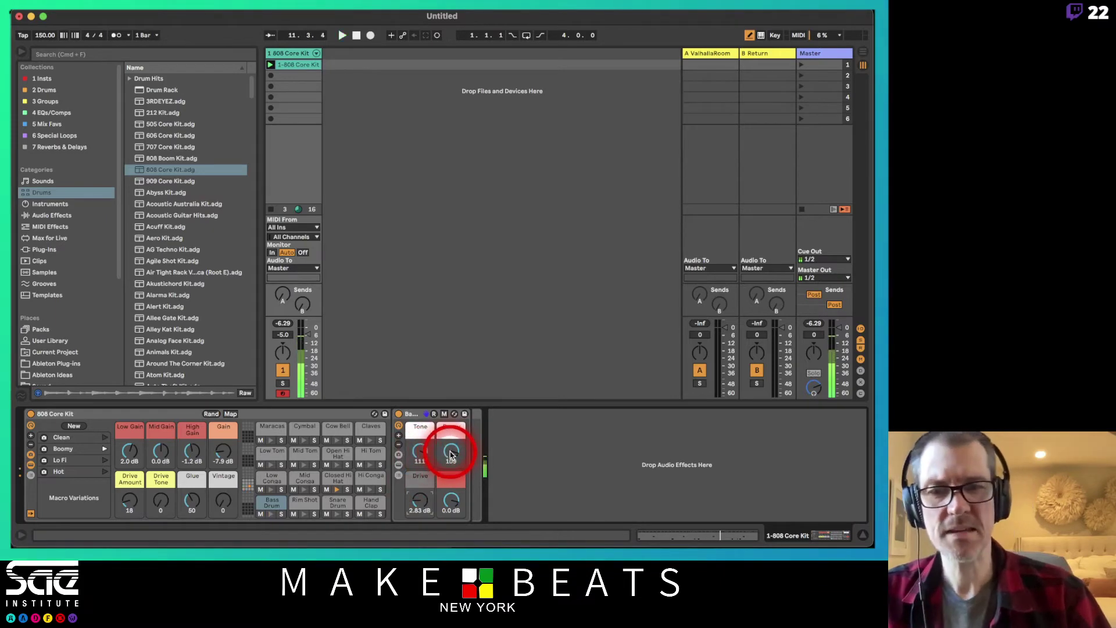
Unfold the 808 Core Kit track's chains to view the Bass Drum chain, and fold them again
left_click(317, 53)
left_click(337, 58)
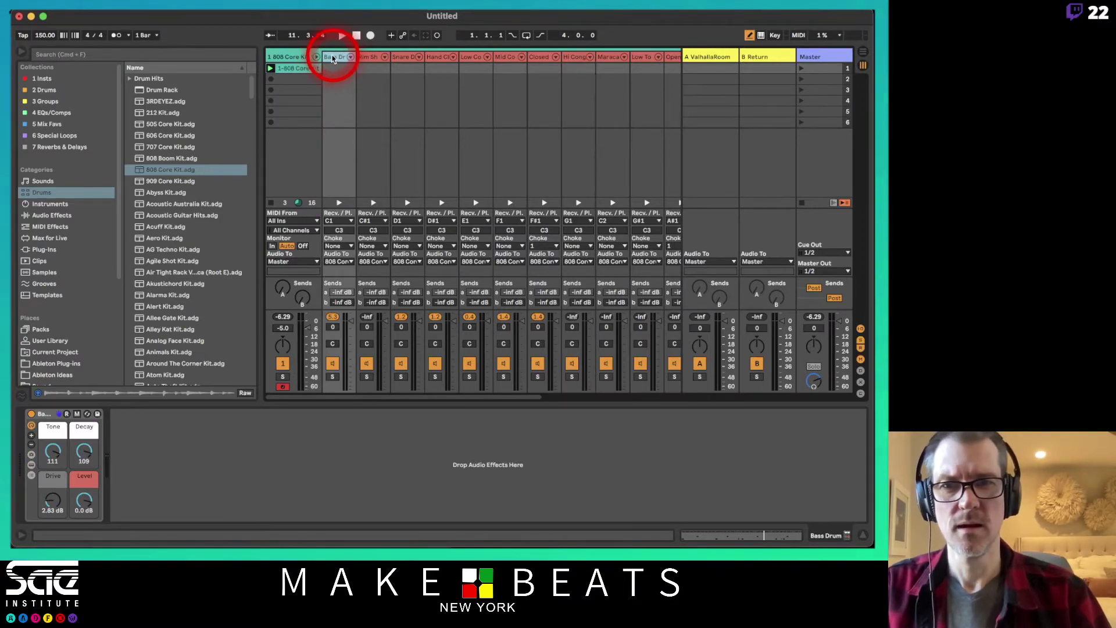
left_click(316, 57)
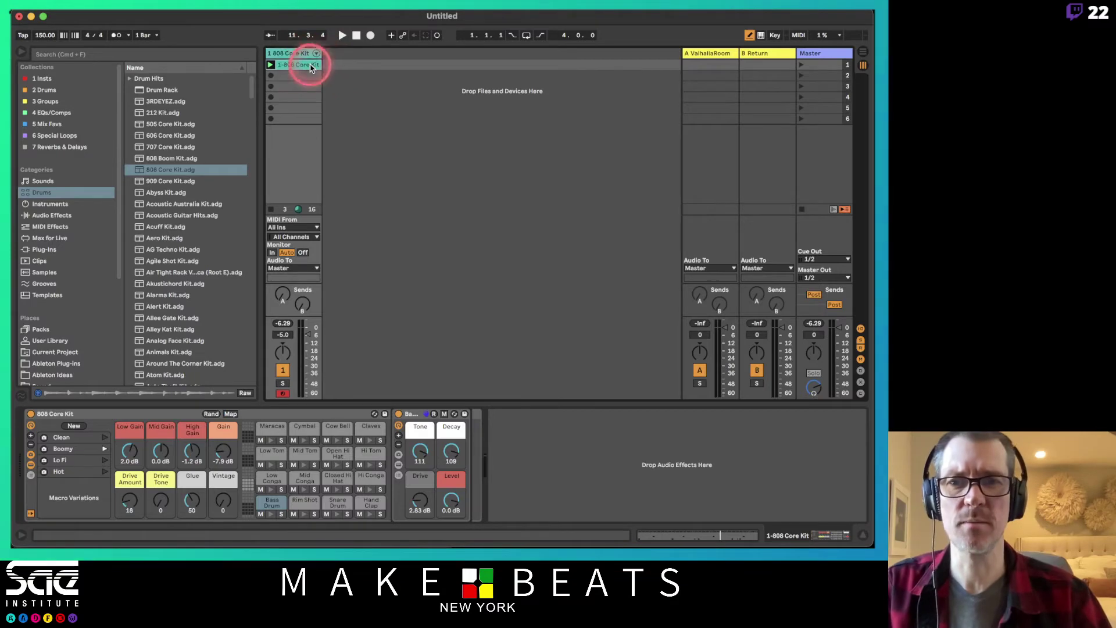
Duplicate the 808 Core Kit track and delete all Closed Hi Hat and Snare Drum notes from the copied clip
left_click_drag(311, 68, 348, 66)
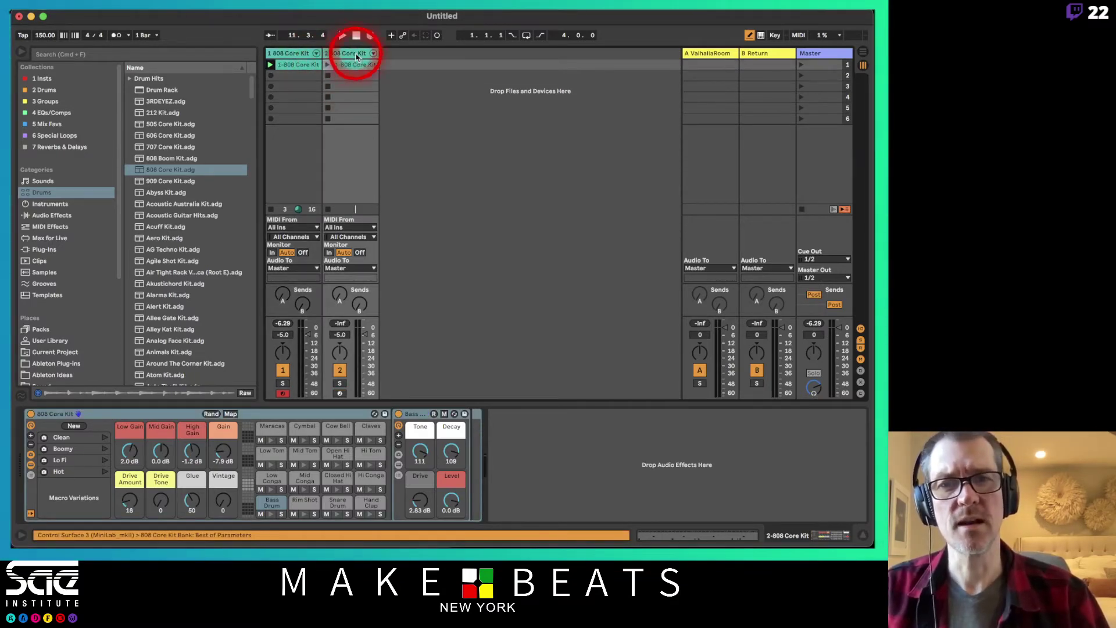
double_click(358, 64)
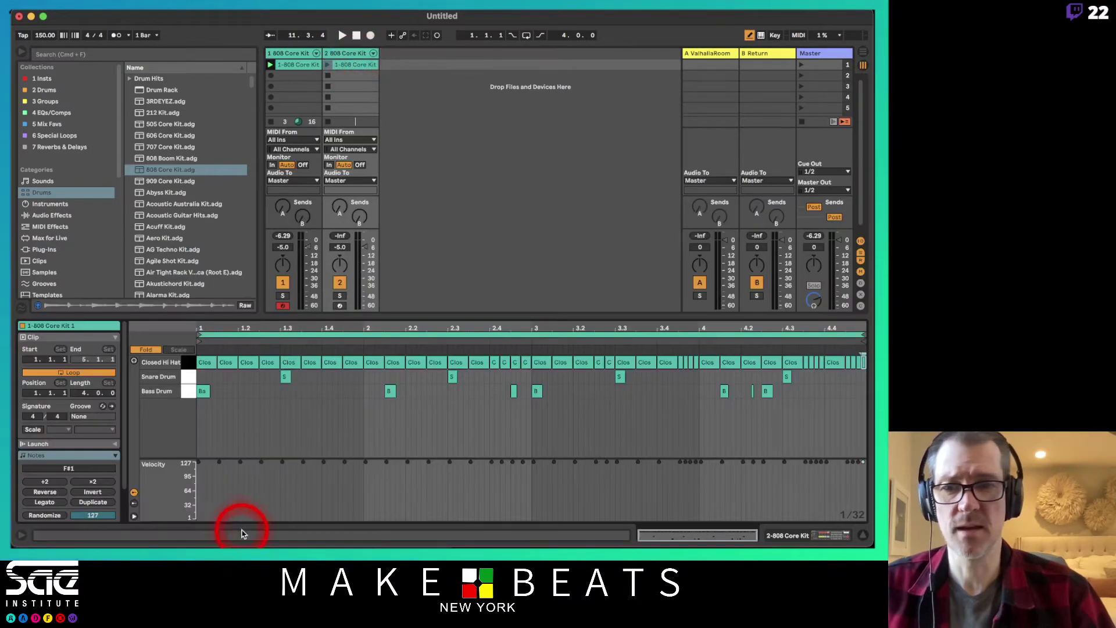
left_click(194, 367)
left_click(194, 376, "shift")
key("Delete")
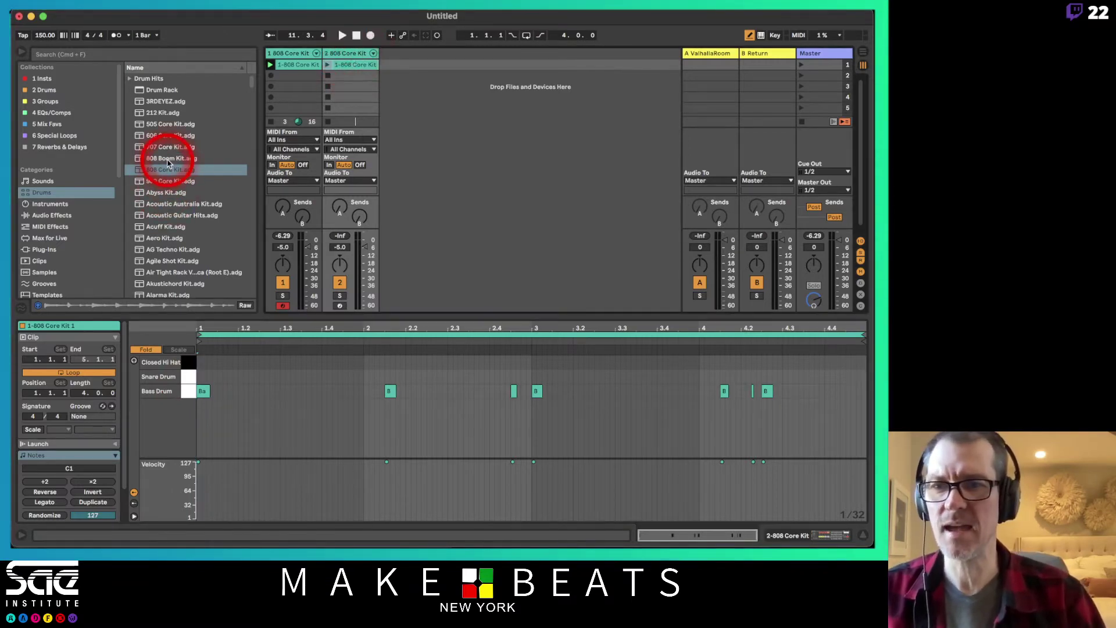
Replace the second track's kit with 808 Boom Kit, select the Kick Boom 808 Sub 1 pad and arm the track
left_click_drag(168, 163, 352, 93)
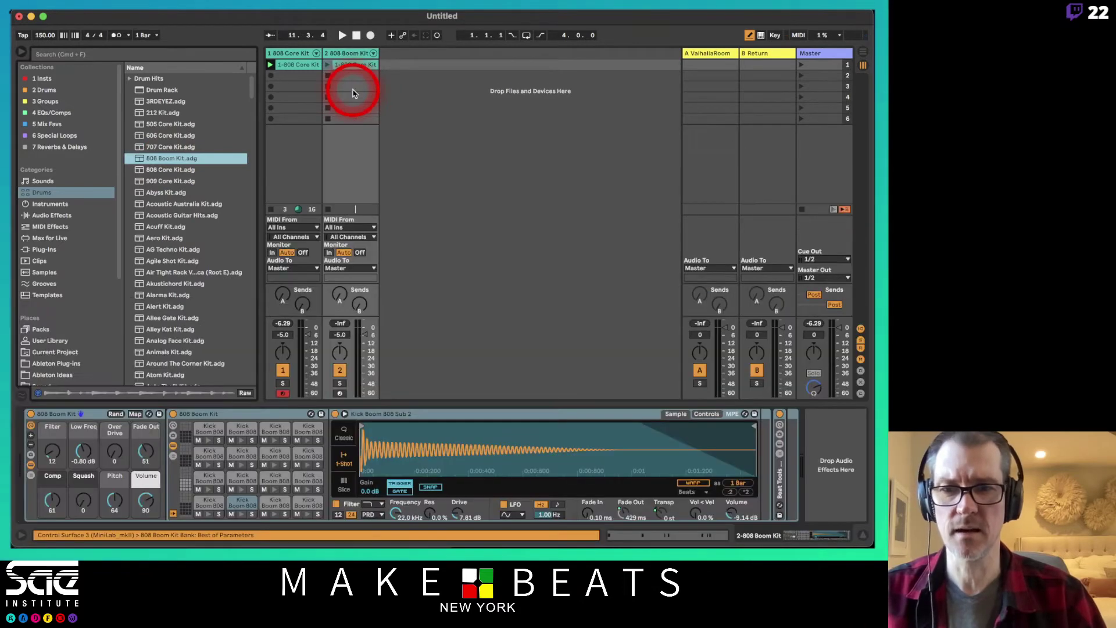
left_click(200, 503)
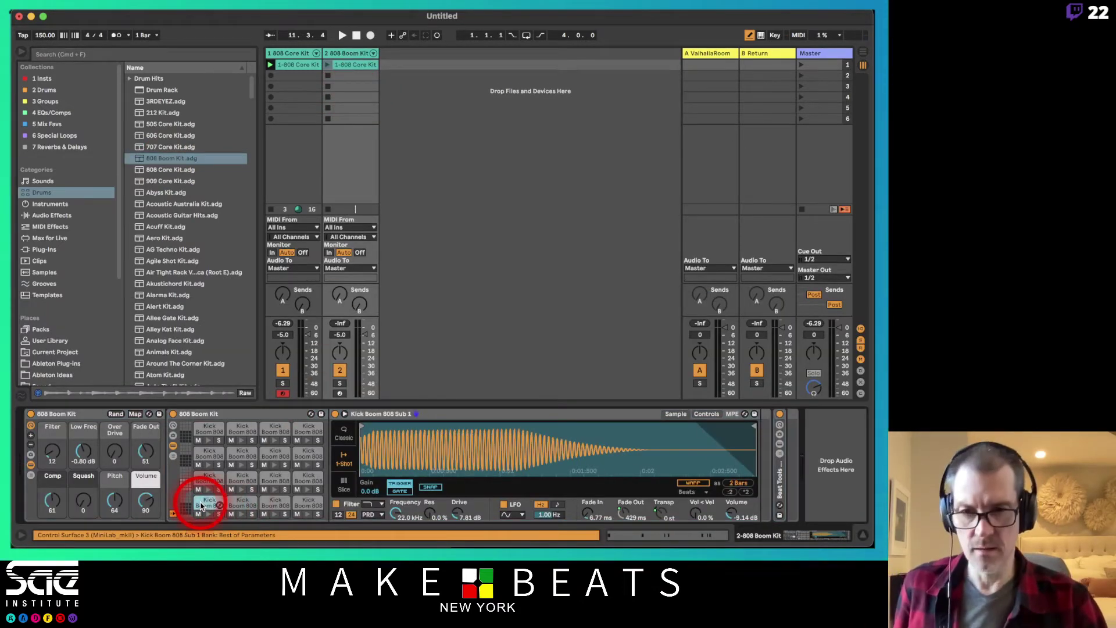
left_click(340, 394)
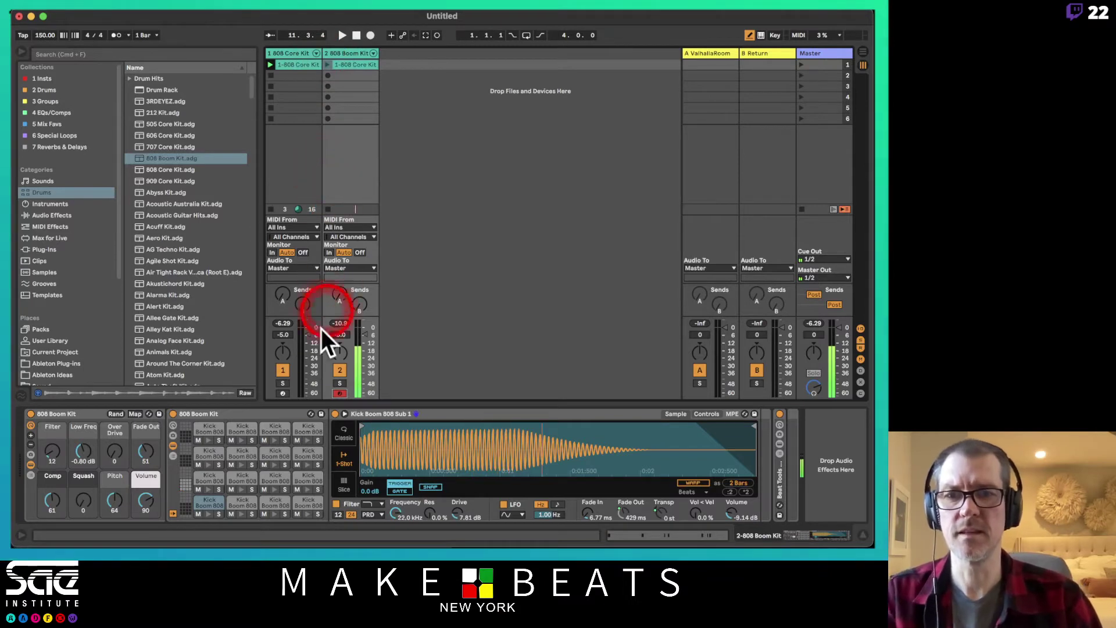
Mute the 808 Core Kit track, play the 808 Boom Kit clip and delete the short kick note between bar 4's other two kicks
left_click(283, 370)
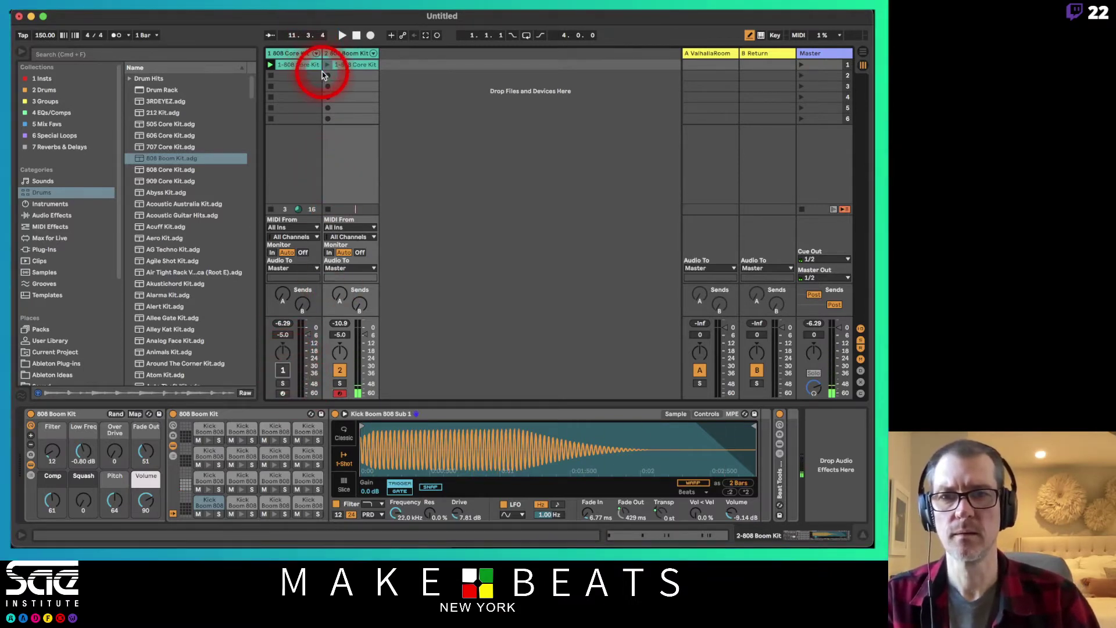
left_click(327, 65)
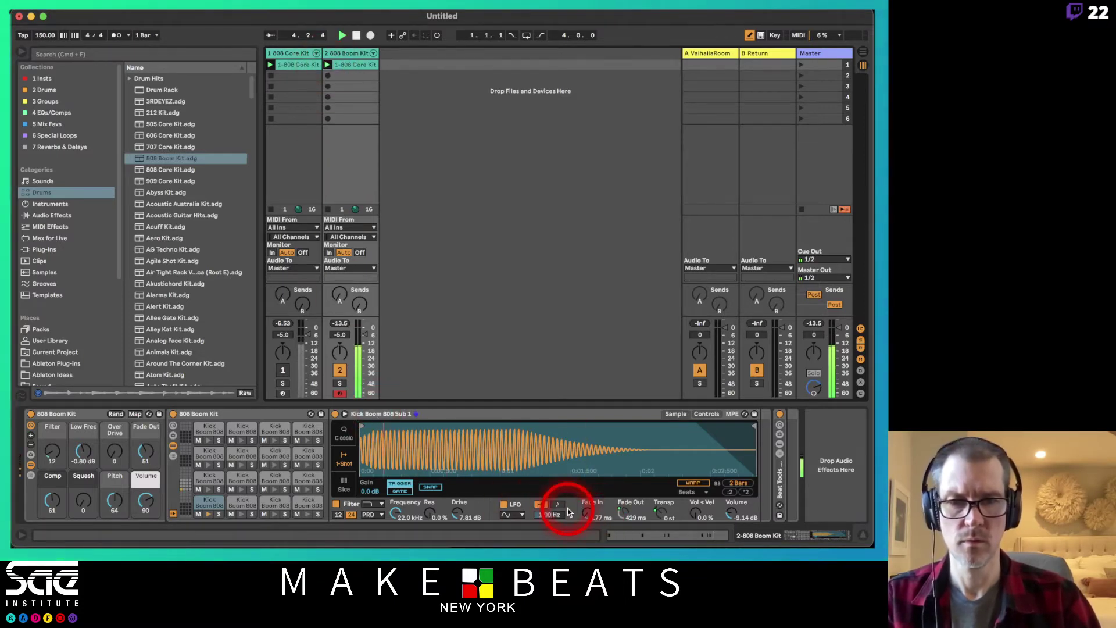
double_click(357, 65)
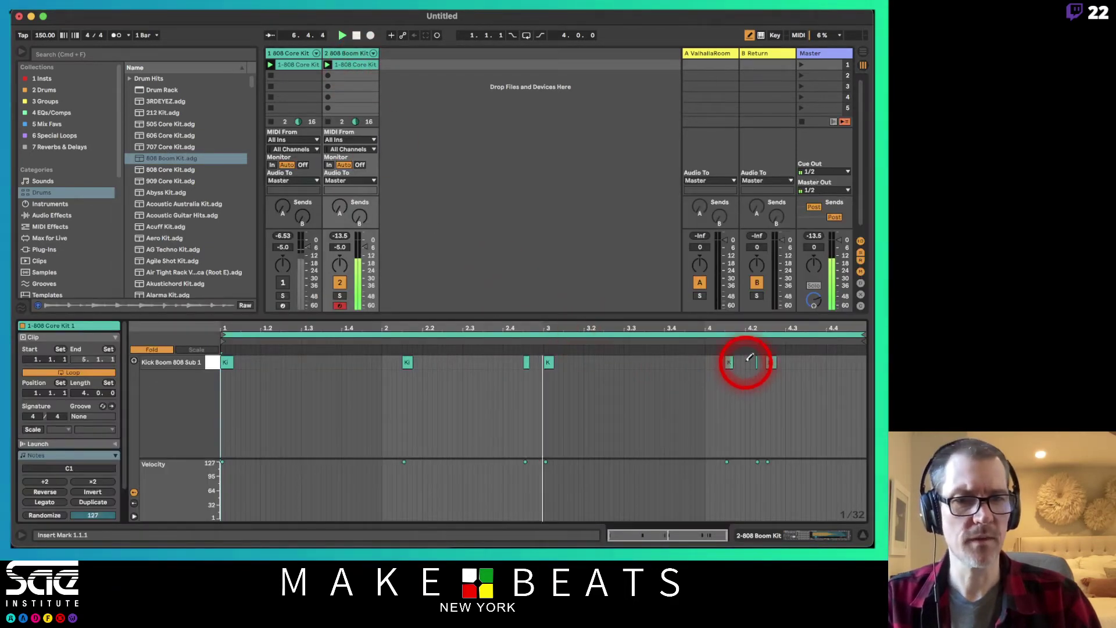
key("b")
left_click_drag(746, 362, 759, 364)
key("Delete")
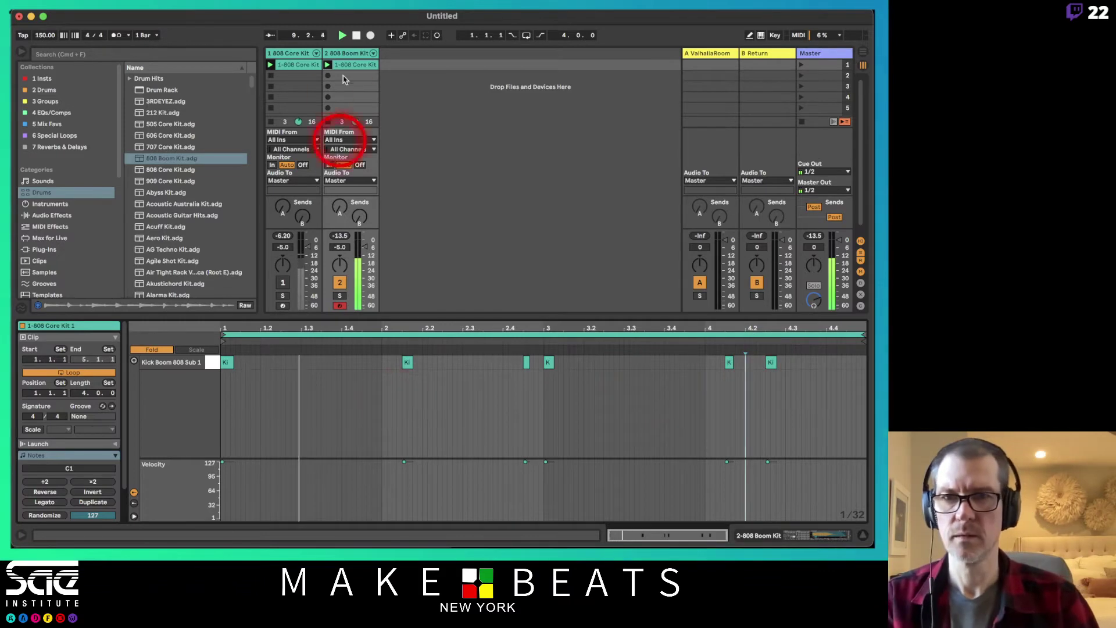
Solo the 808 Core Kit's Bass Drum chain together with the 808 Boom Kit track
left_click(317, 53)
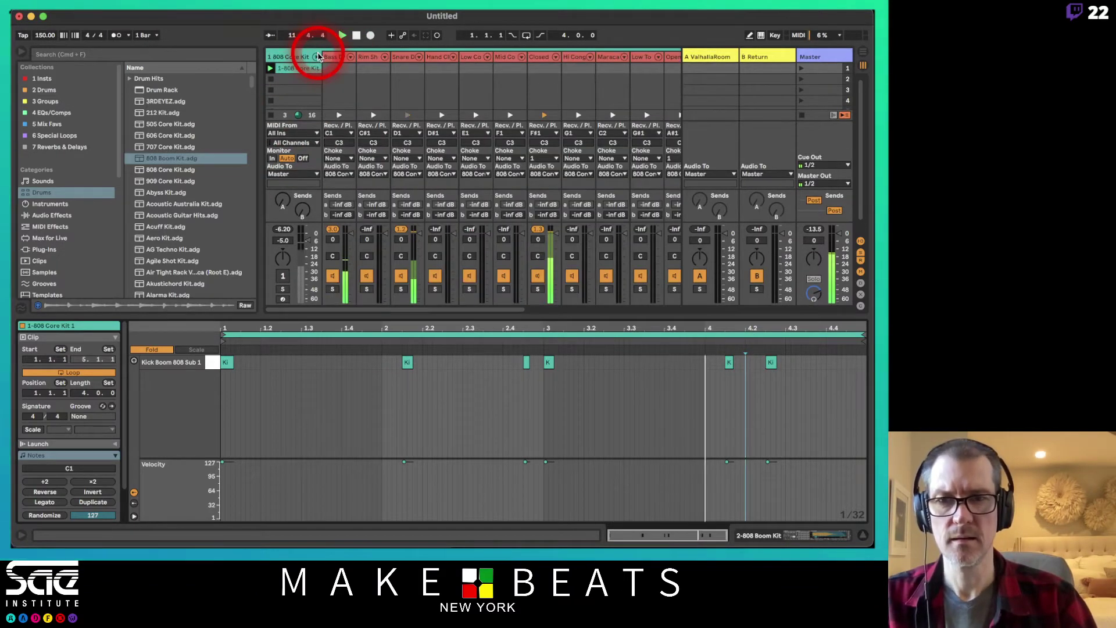
left_click(329, 289)
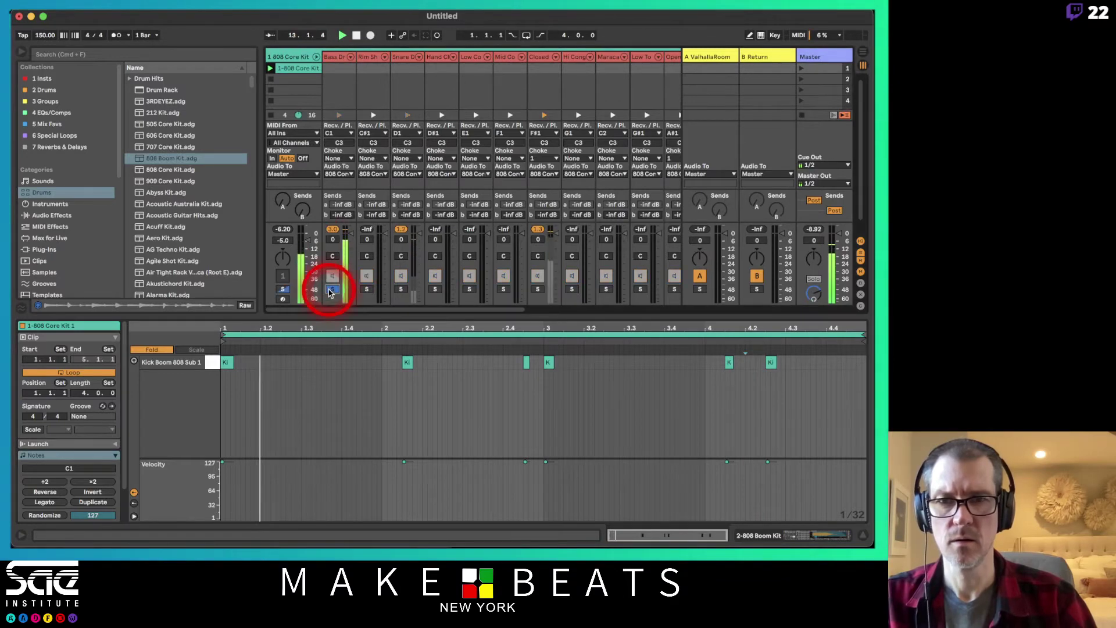
left_click(317, 57)
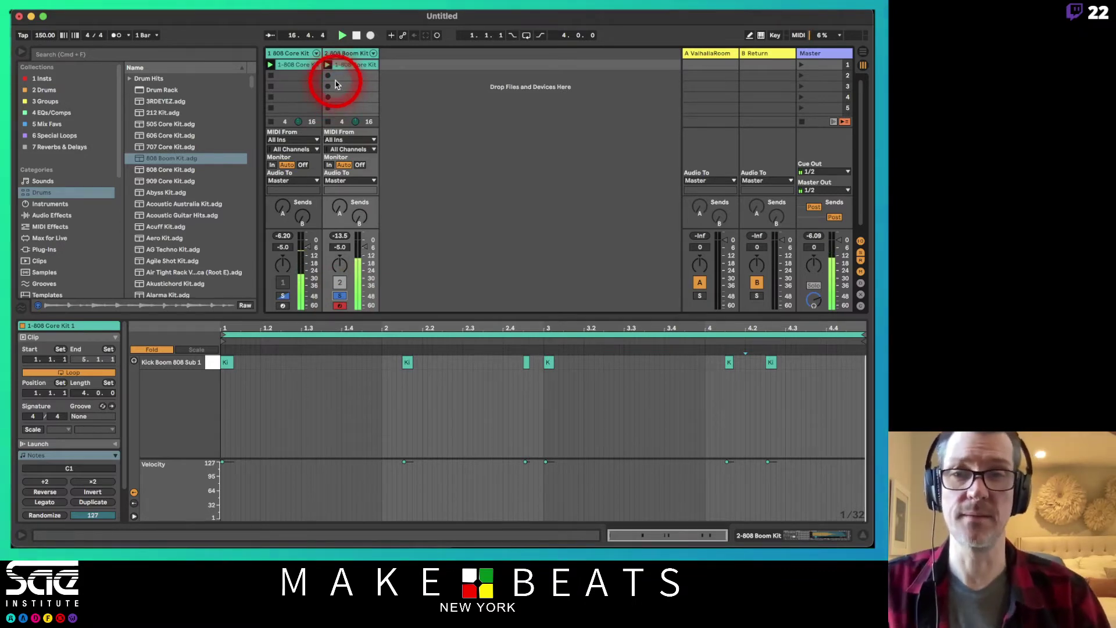
On the 808 Core Kit's Bass Drum pad, set Decay to 21 and Tone to 47
left_click(299, 53)
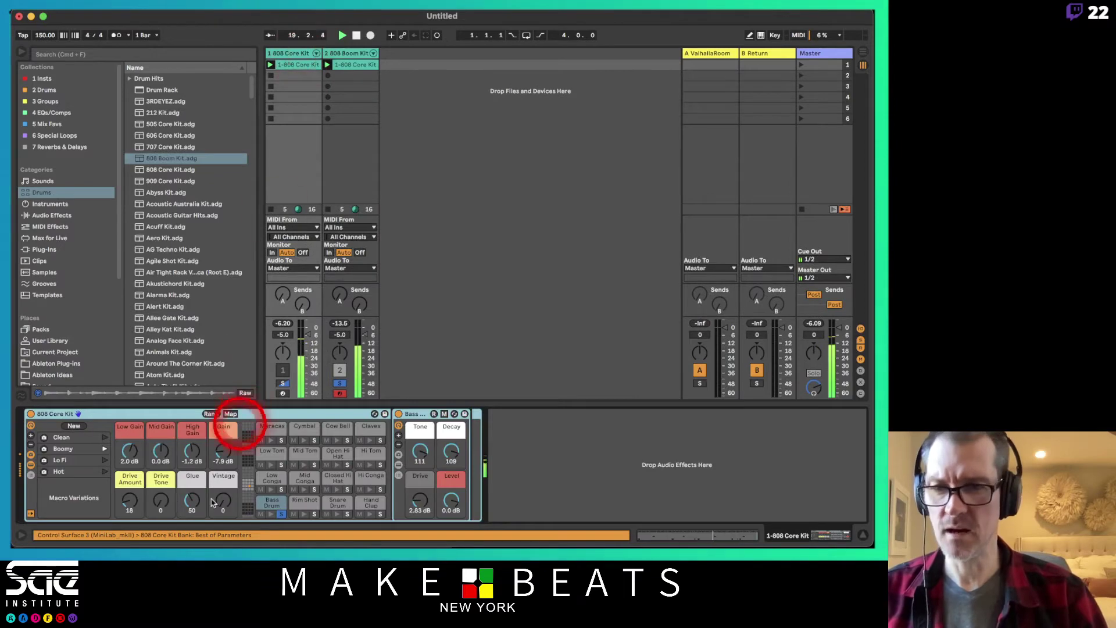
left_click(133, 476)
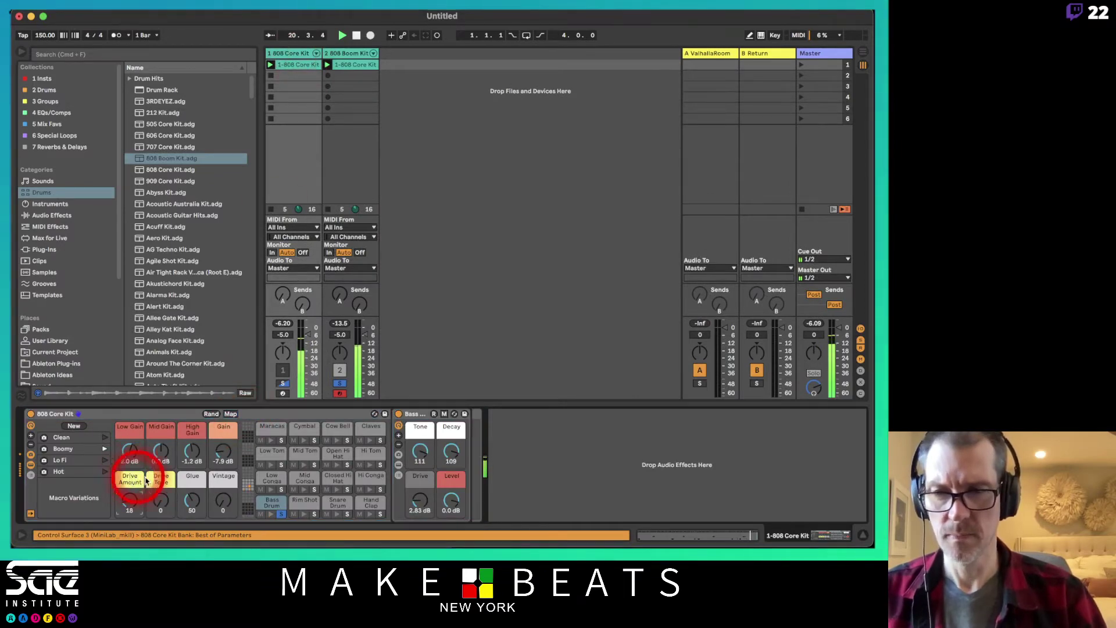
left_click(272, 503)
left_click_drag(451, 451, 451, 489)
left_click_drag(420, 446, 420, 452)
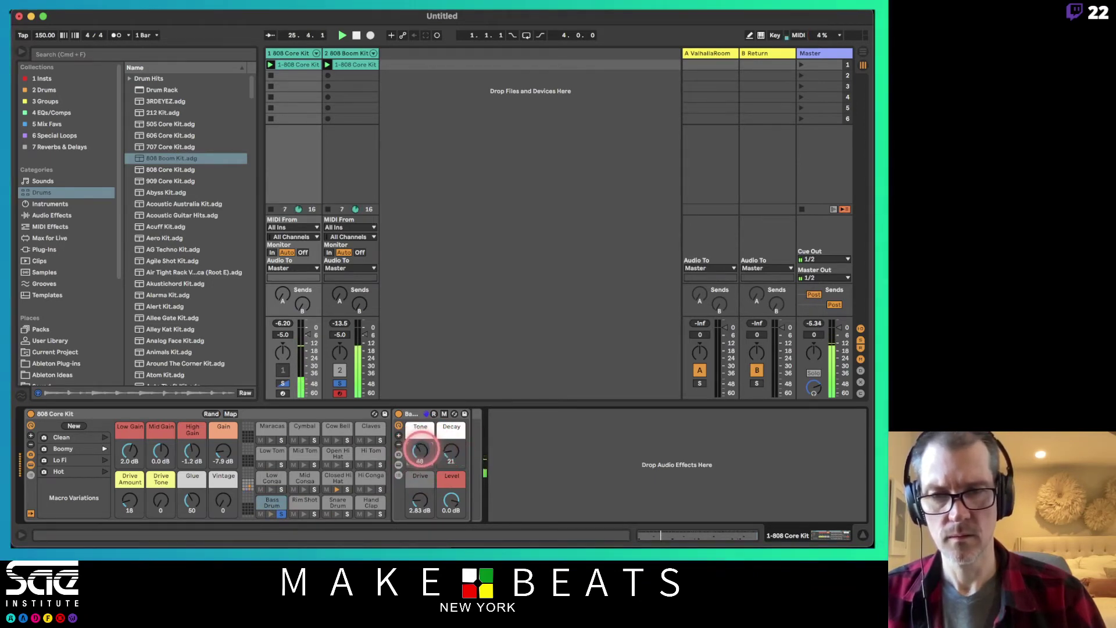
Set the Bass Drum's Drive to 4.49 dB and raise its Decay to about 107
left_click_drag(420, 451, 421, 504)
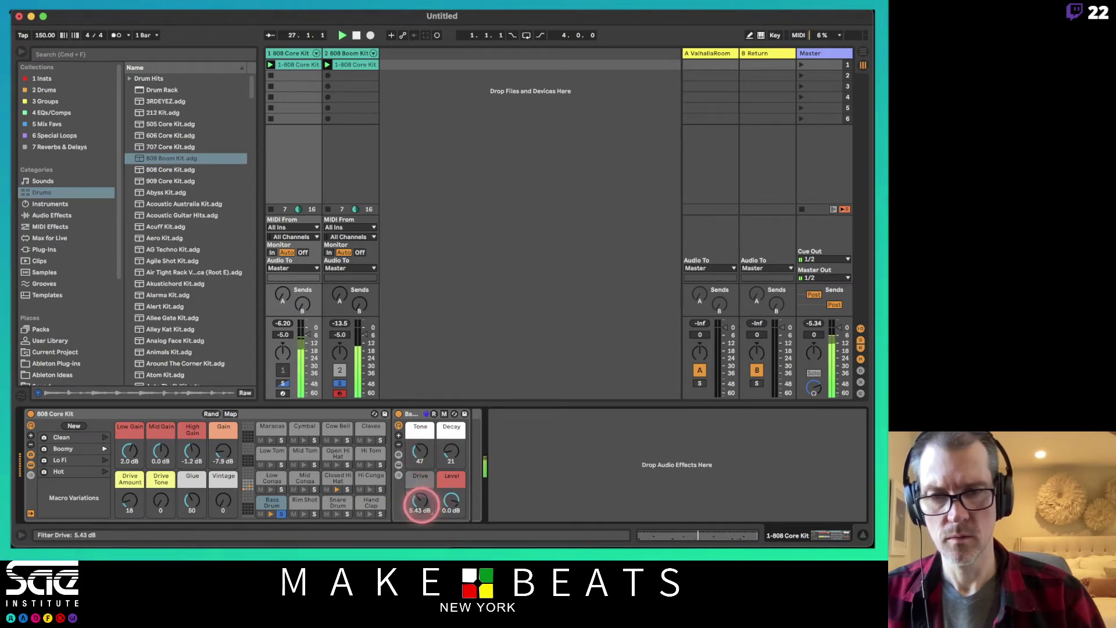
left_click(451, 451)
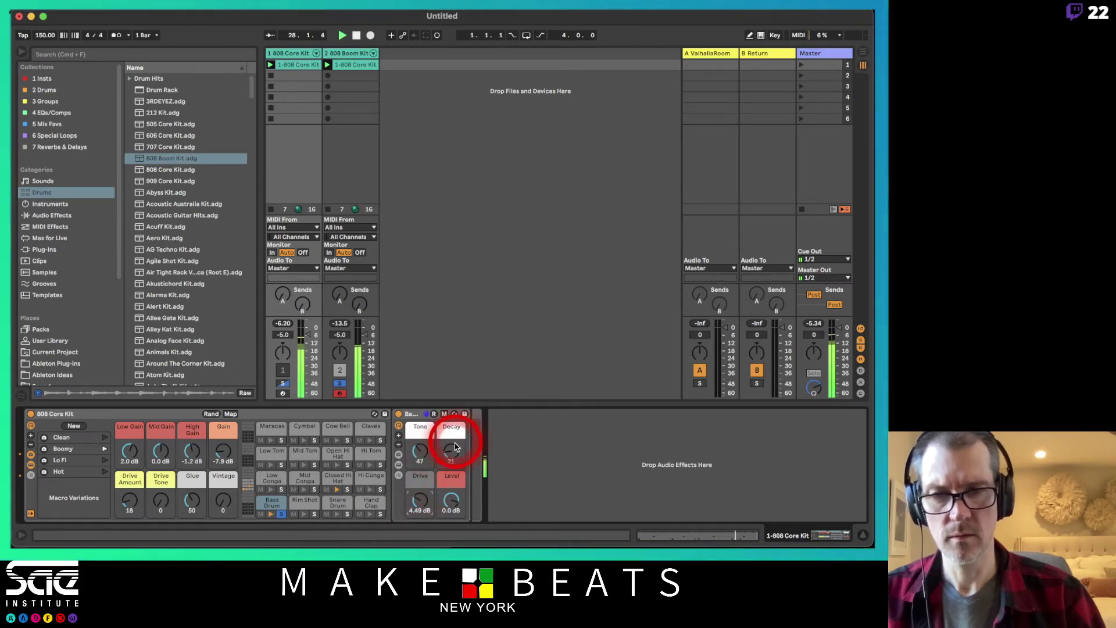
left_click_drag(451, 452, 451, 452)
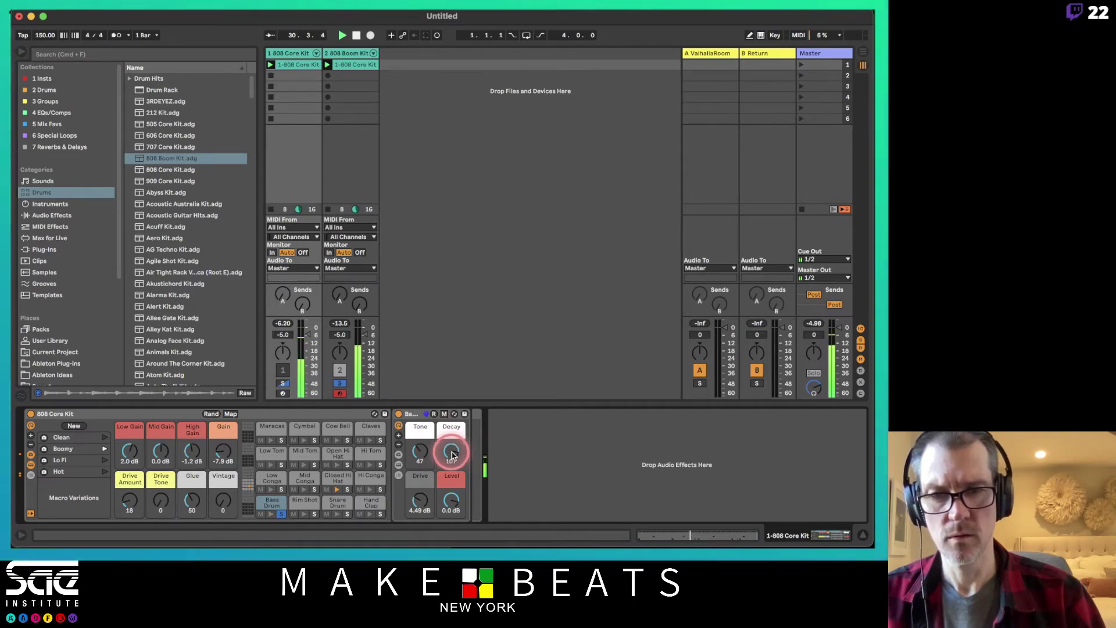
Raise the 808 Boom Kit's Pitch macro to 91 while playing it against the 808 Core Kit's bass drum
left_click(350, 66)
left_click(306, 65)
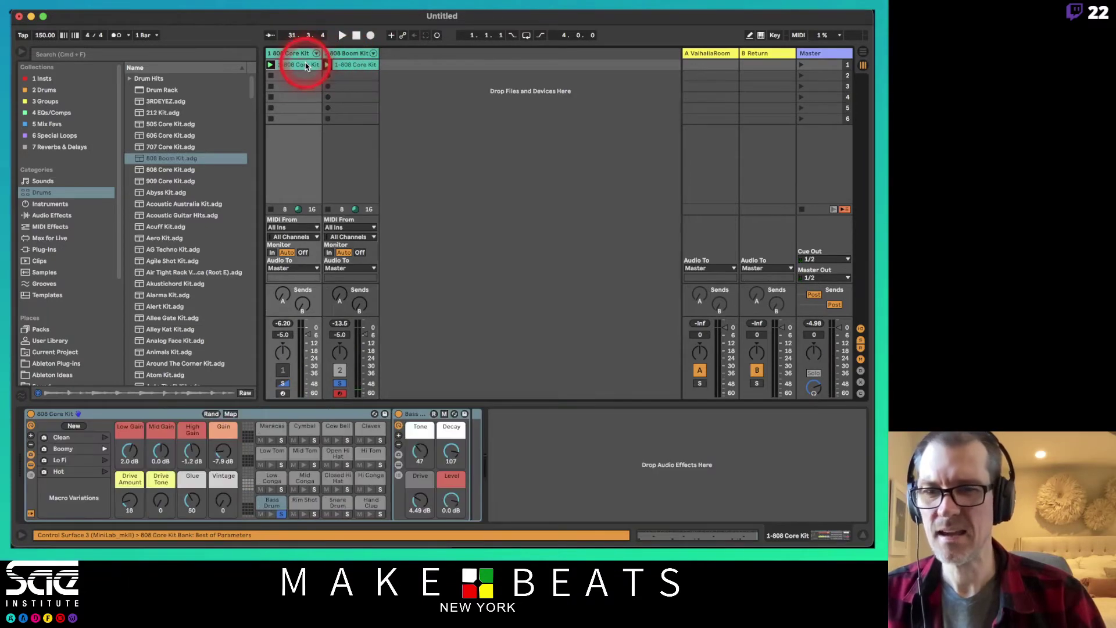
left_click(303, 53)
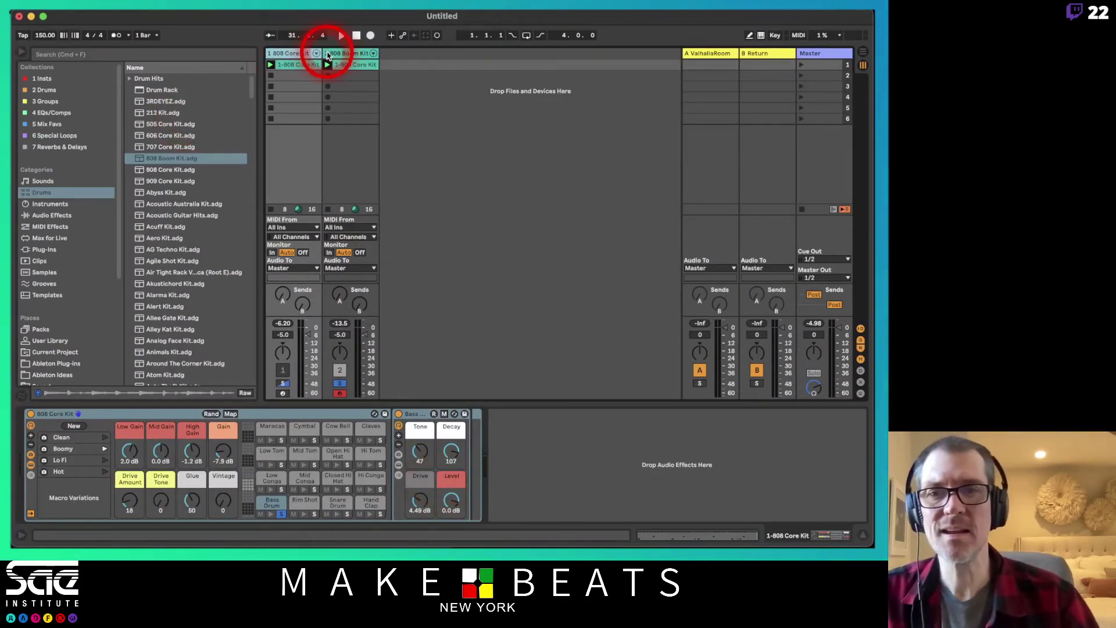
left_click(326, 52)
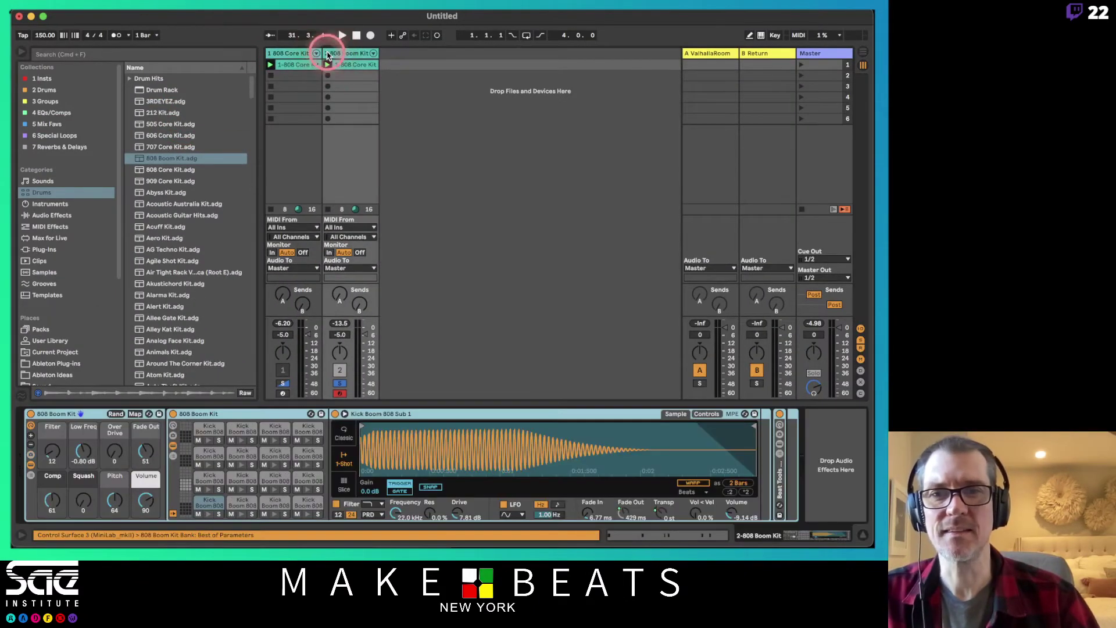
key("space")
left_click(211, 503)
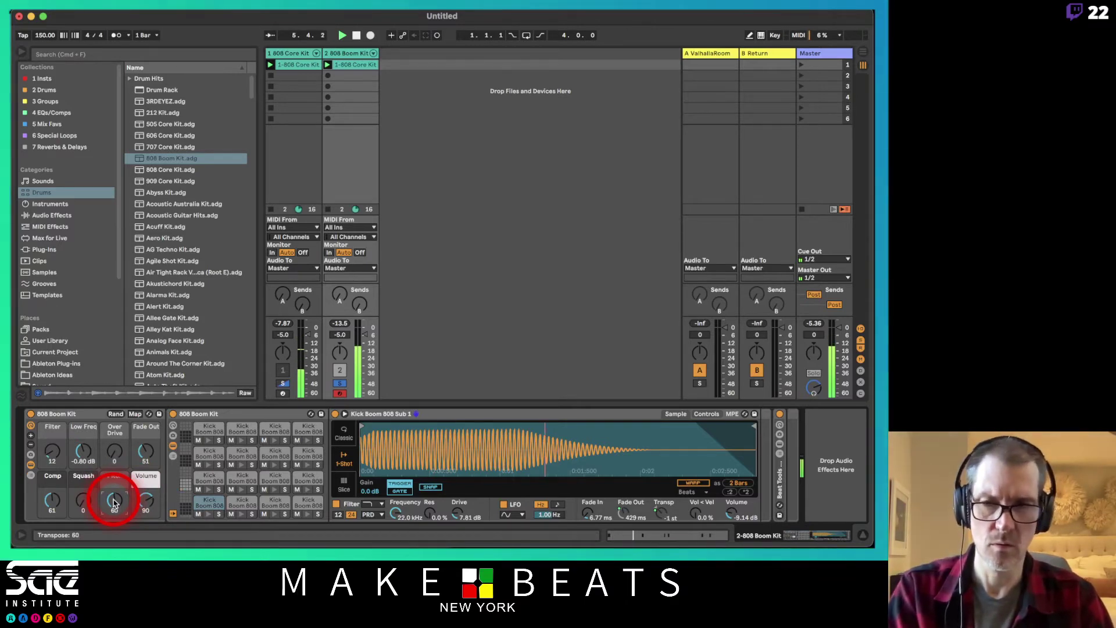
mouse_move(115, 503)
left_mouse_down()
mouse_move(115, 518)
mouse_move(115, 471)
mouse_move(115, 501)
left_mouse_up()
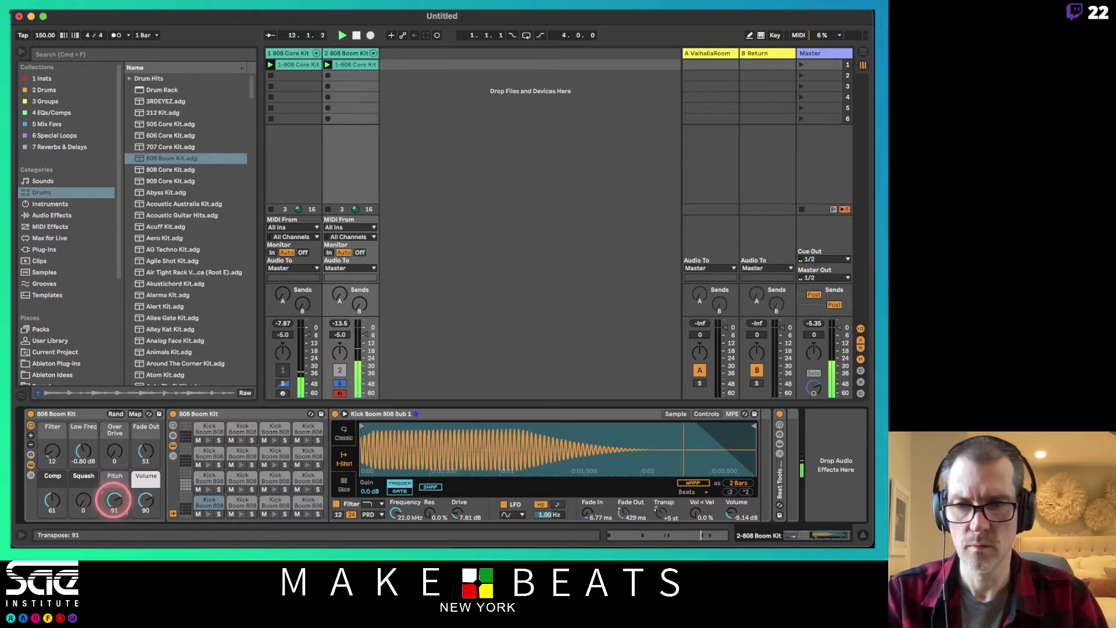
left_click_drag(114, 501, 115, 503)
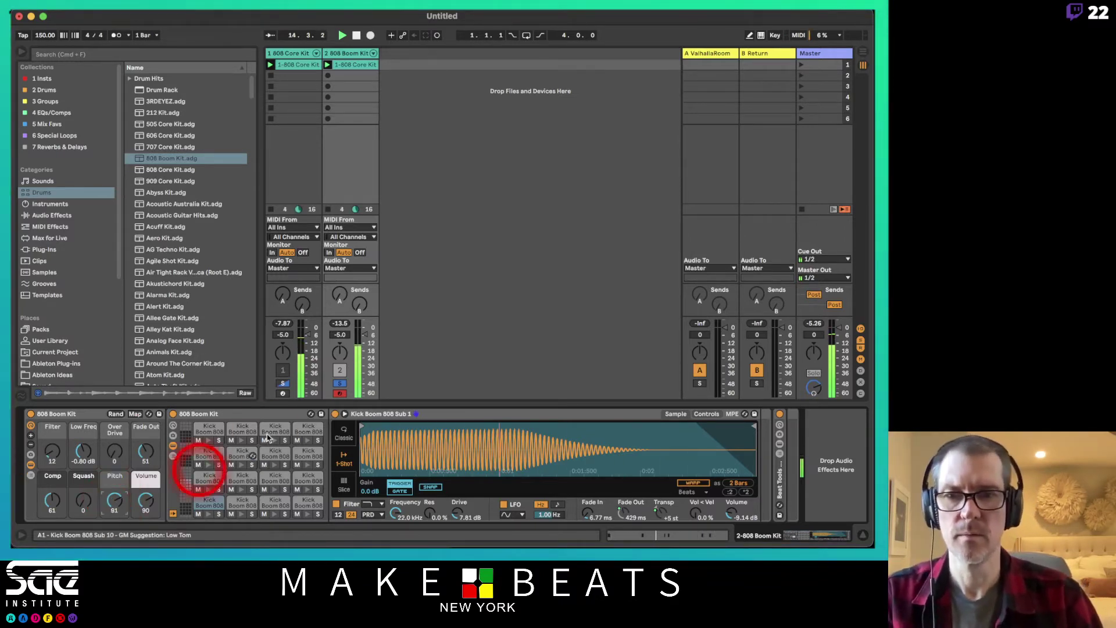
Clear the track solos, reactivate the 808 Core Kit track and lower the 808 Boom Kit's track volume to -9.3 dB
left_click(340, 383)
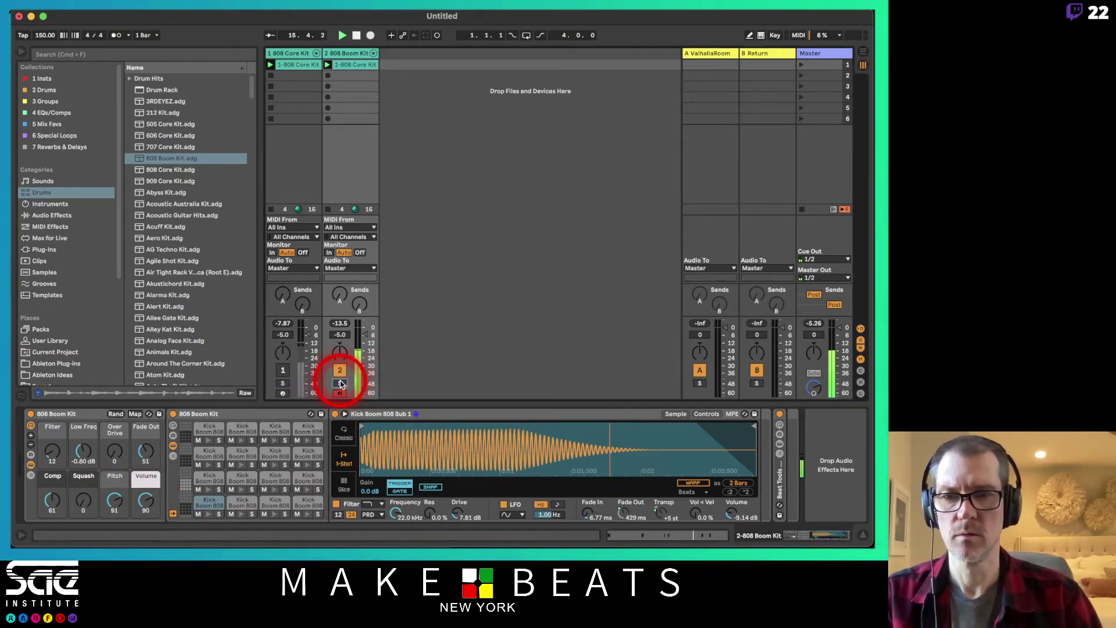
left_click(282, 370)
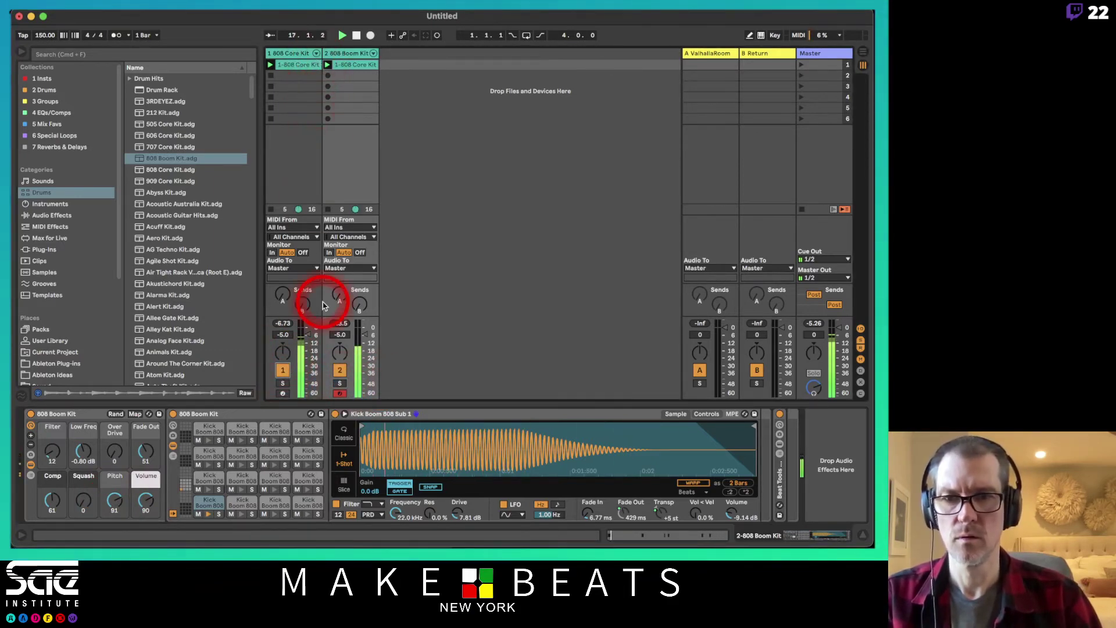
left_click_drag(355, 336, 365, 339)
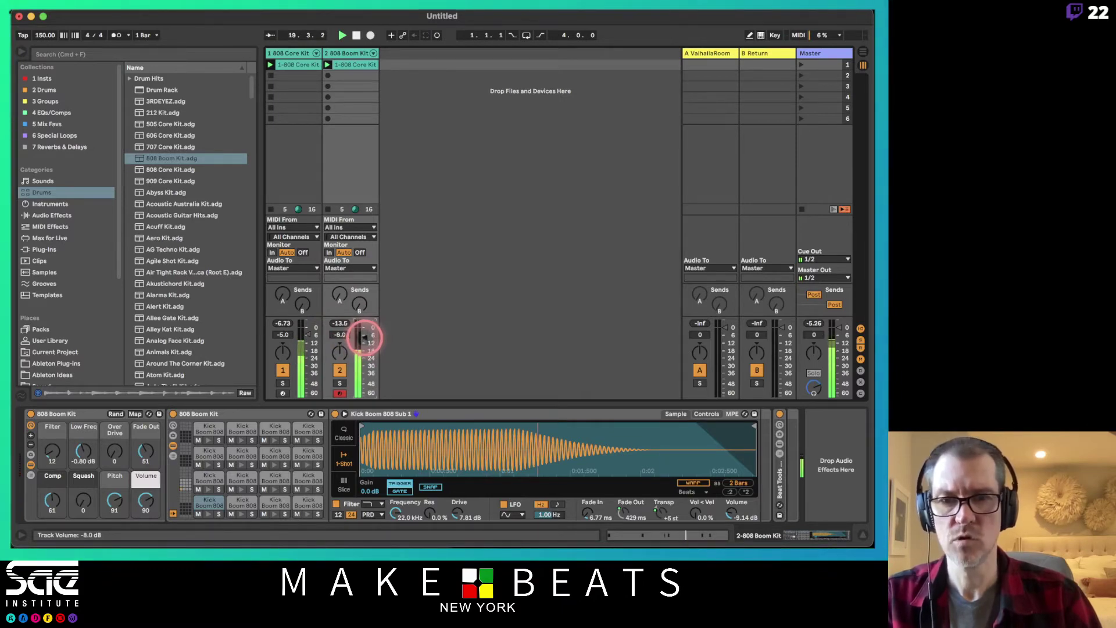
left_click_drag(364, 337, 364, 338)
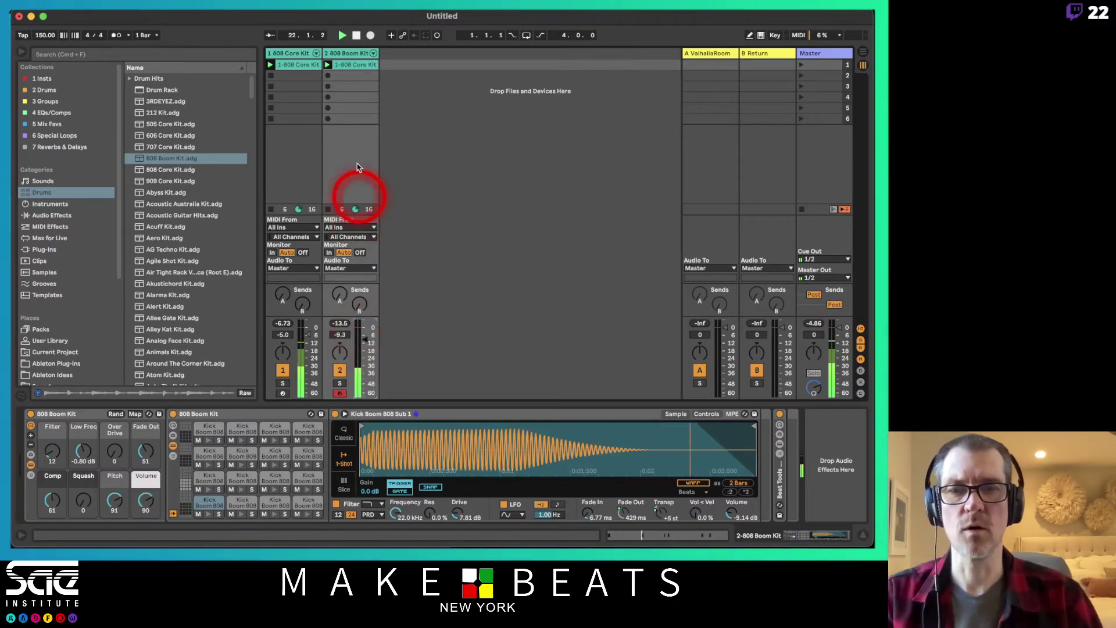
Open the 808 Boom Kit clip's notes and play the beat to review the layered kick pattern
left_click(328, 68)
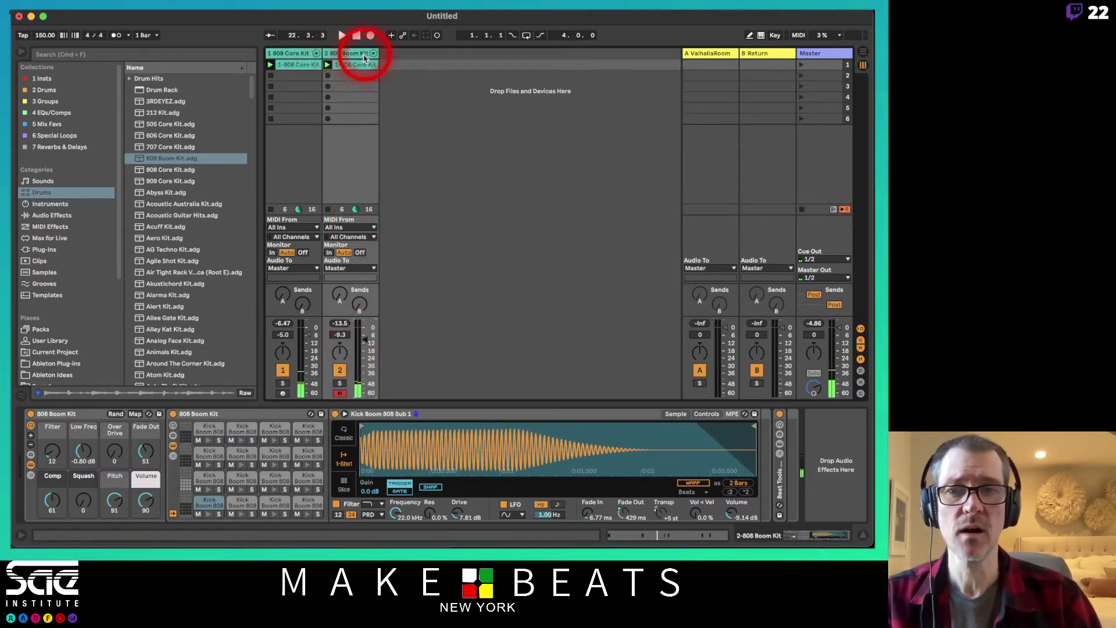
double_click(346, 63)
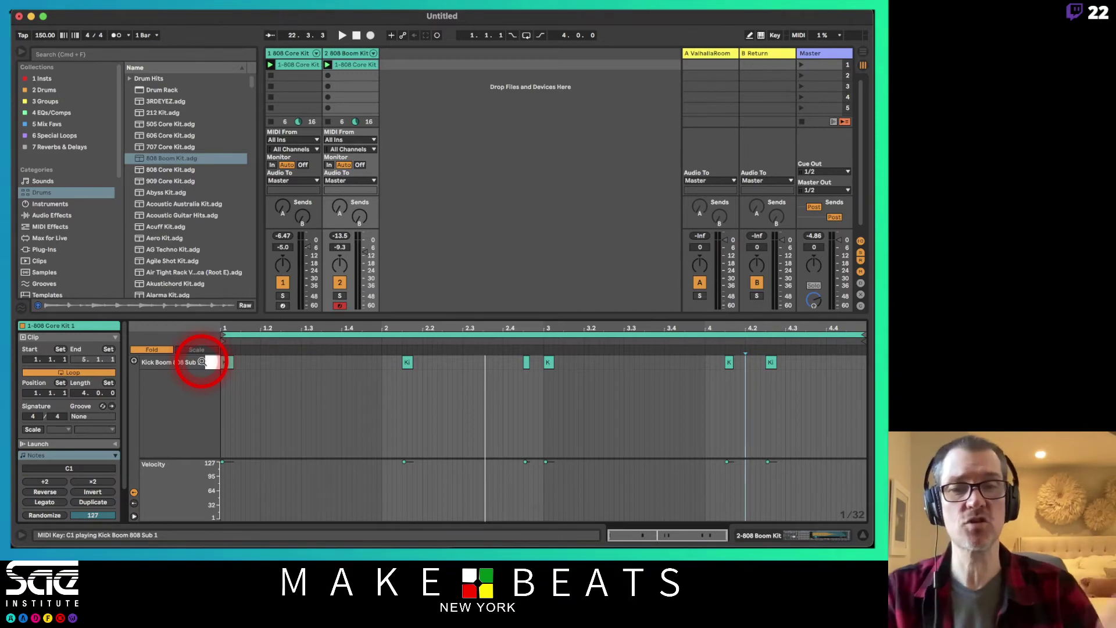
key("space")
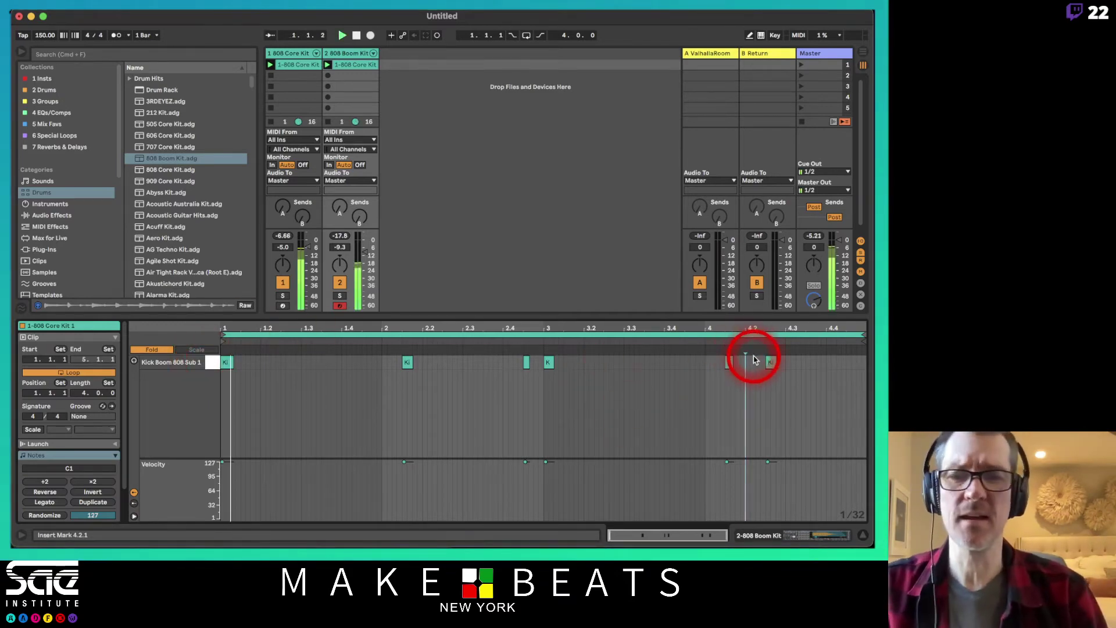
left_click(549, 421)
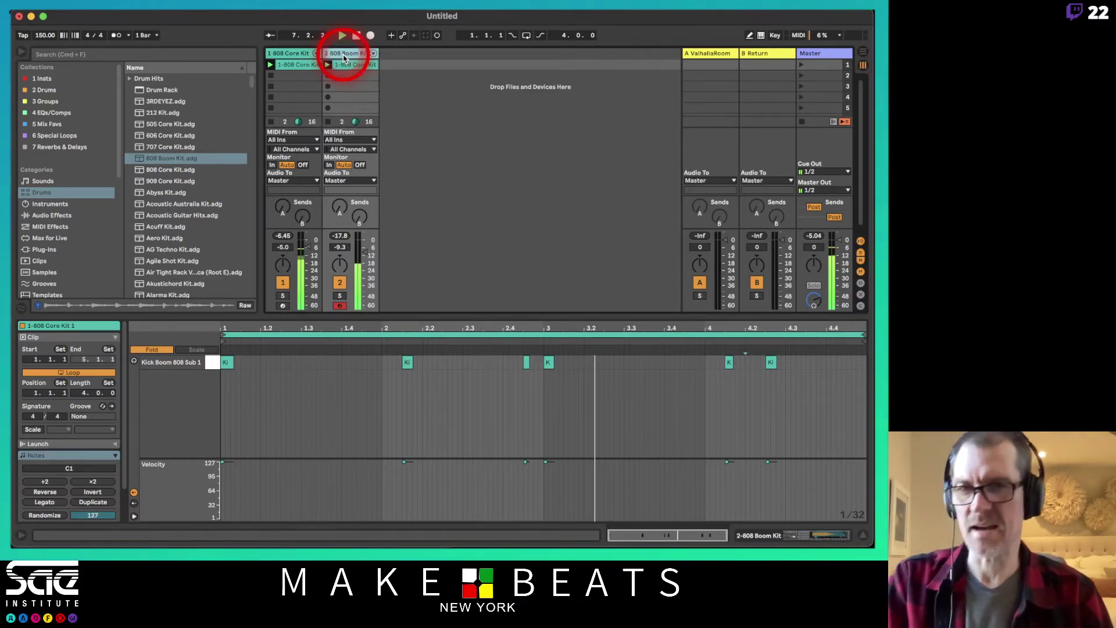
Add a new MIDI track after the 808 Boom Kit and expand the Piano & Keys folder among the Sounds
key("super+shift+t")
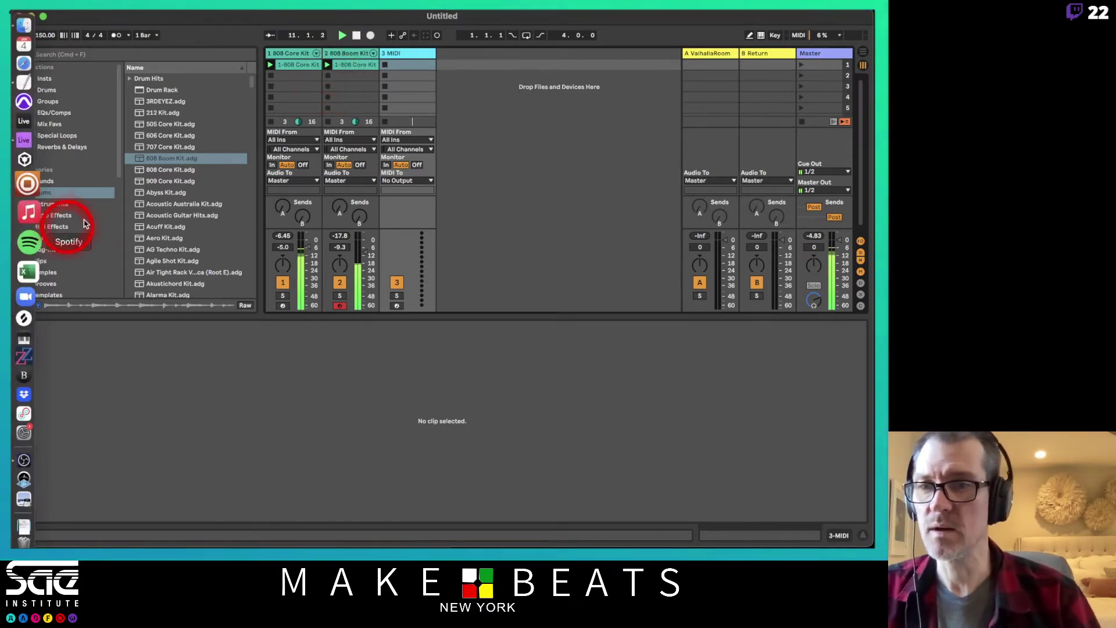
left_click(64, 181)
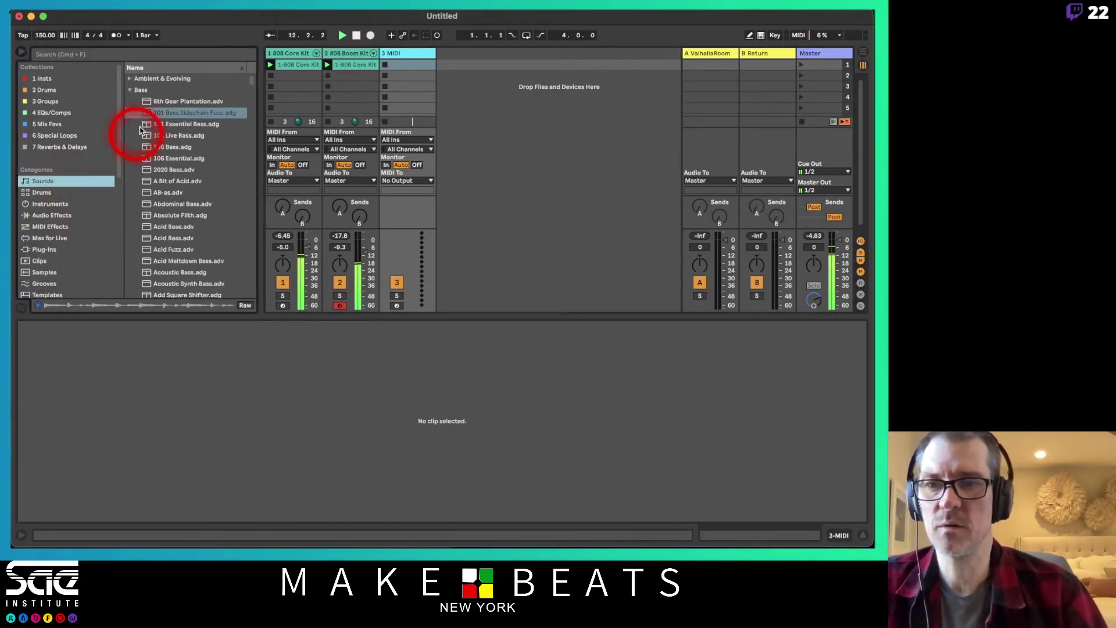
left_click(130, 90)
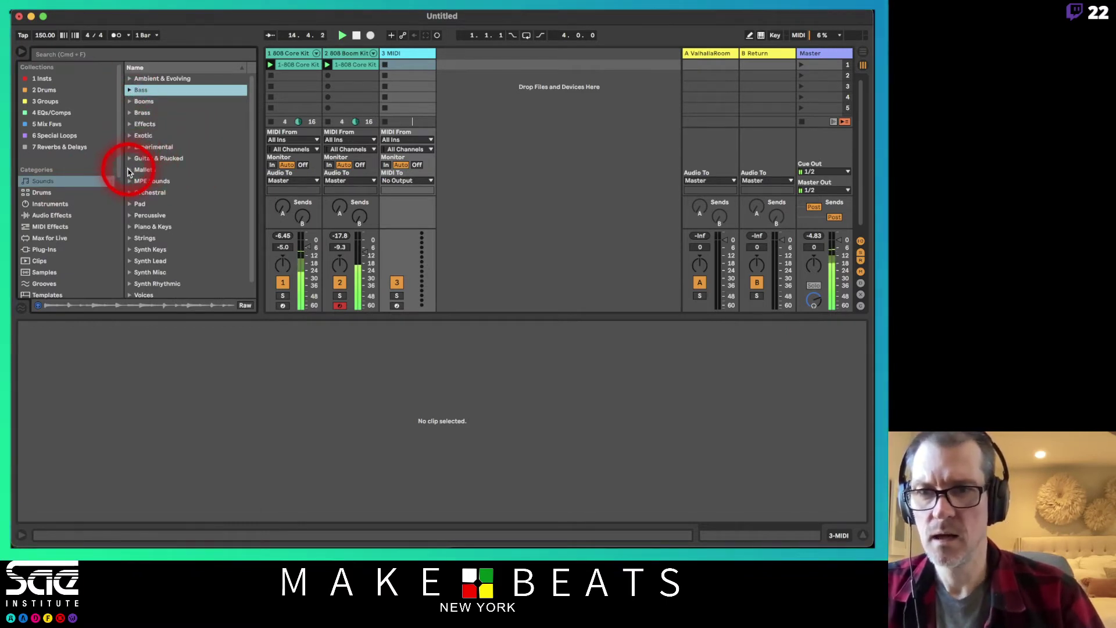
left_click(130, 227)
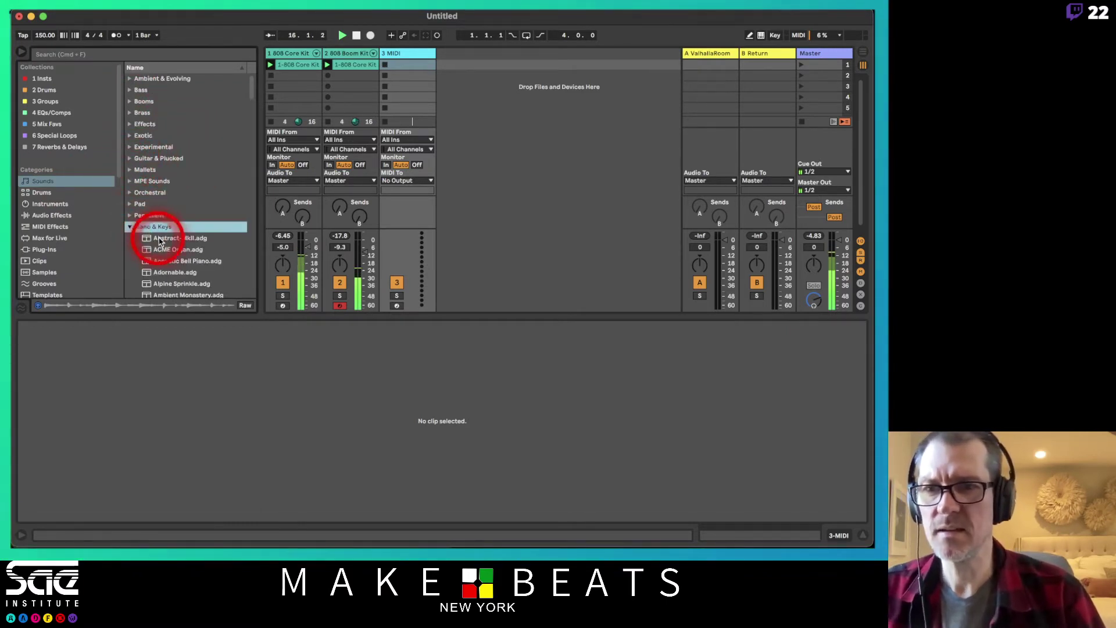
Audition the first Piano & Keys presets and load Adornable.adg onto the new MIDI track
left_click(167, 240)
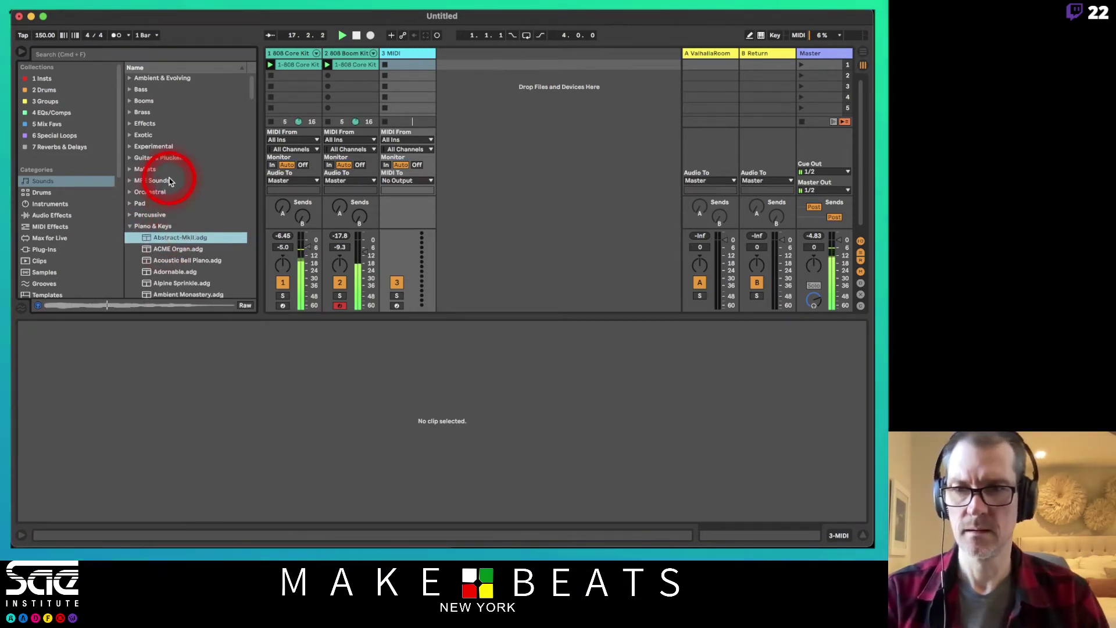
scroll(168, 181, "down", 5)
key("Down")
key("Down")
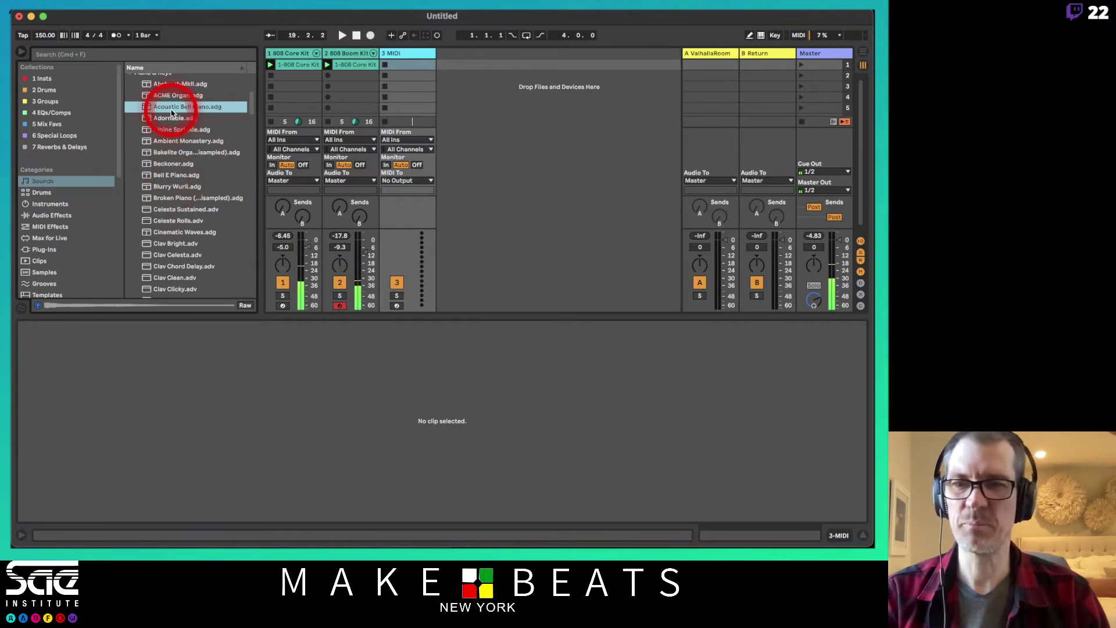
key("Down")
key("Down")
key("Down")
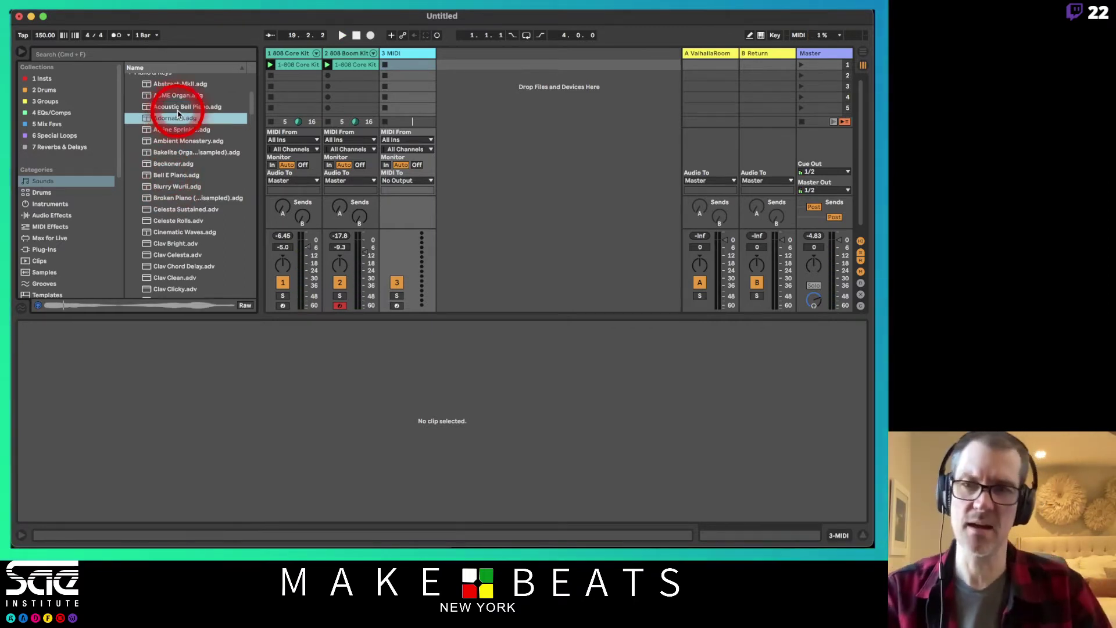
key("Up")
key("Up")
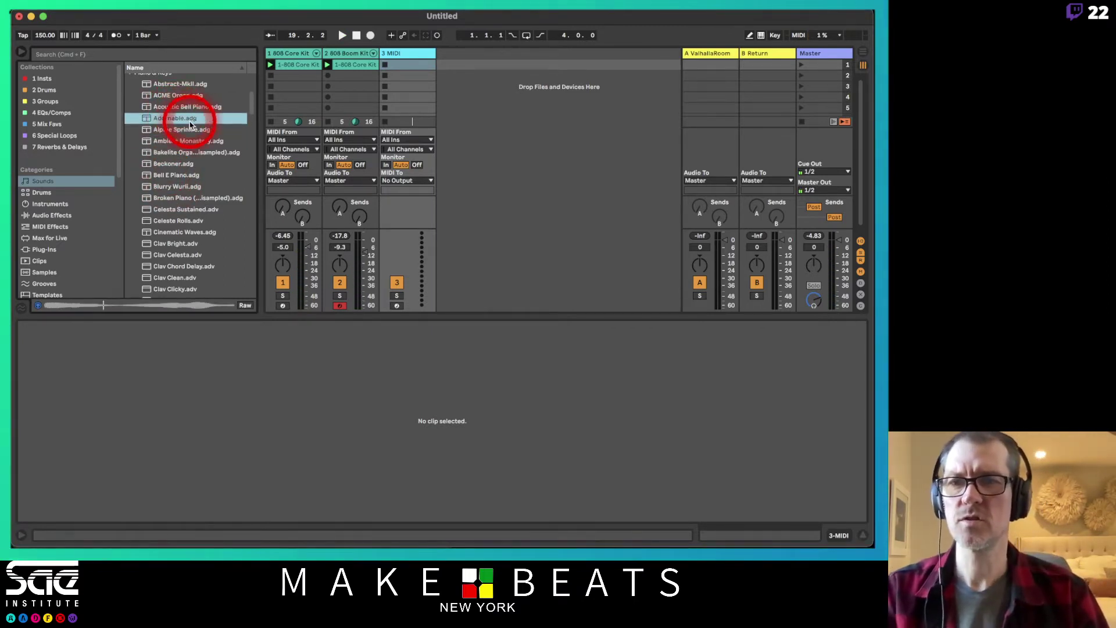
left_click(157, 120)
left_click_drag(158, 120, 410, 80)
left_click(420, 109)
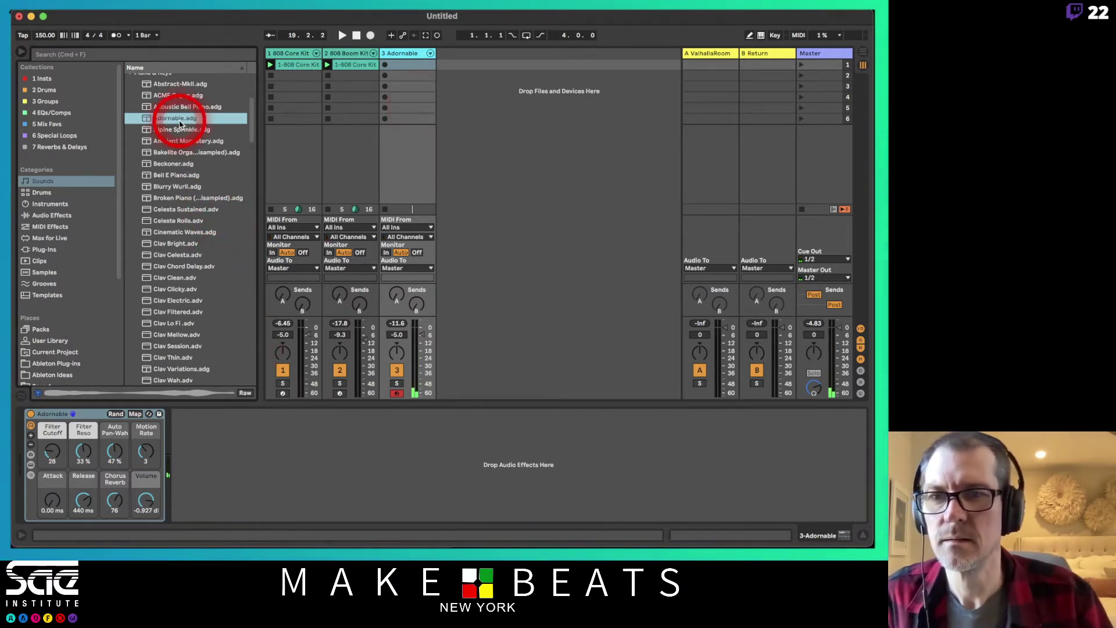
Audition the presets following Adornable and load Bell E Piano.adg onto the third track in its place
key("Down")
key("Down")
key("Down")
key("Down")
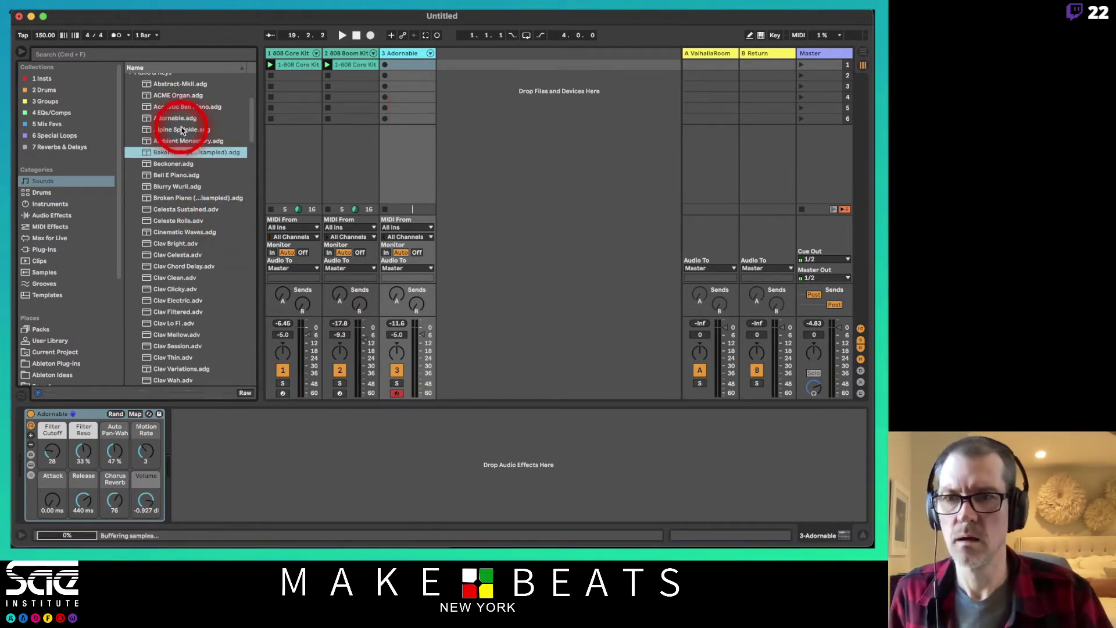
key("Down")
key("Down")
key("Up")
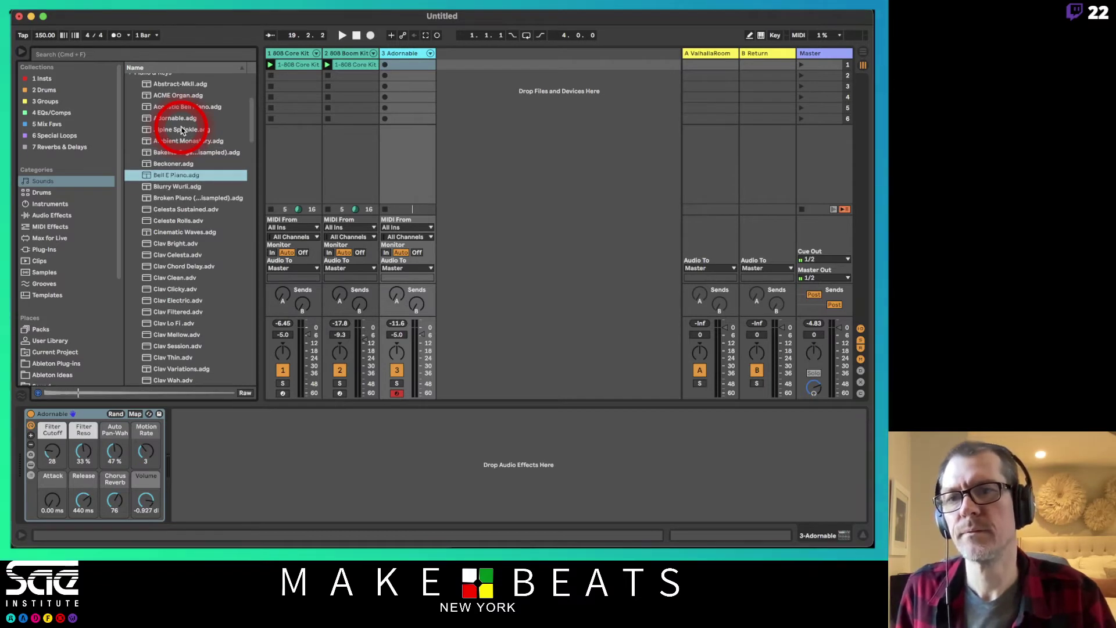
left_click_drag(168, 175, 418, 86)
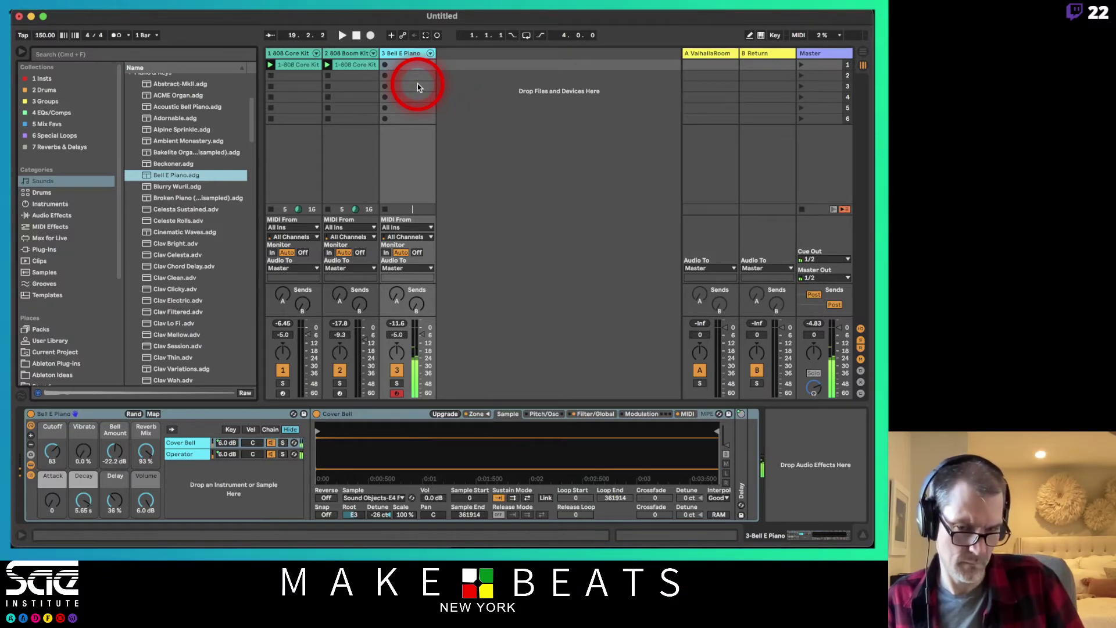
Play the beat briefly and add a Tuner audio effect to the end of the 808 Boom Kit track's device chain
left_click(394, 65)
key("space")
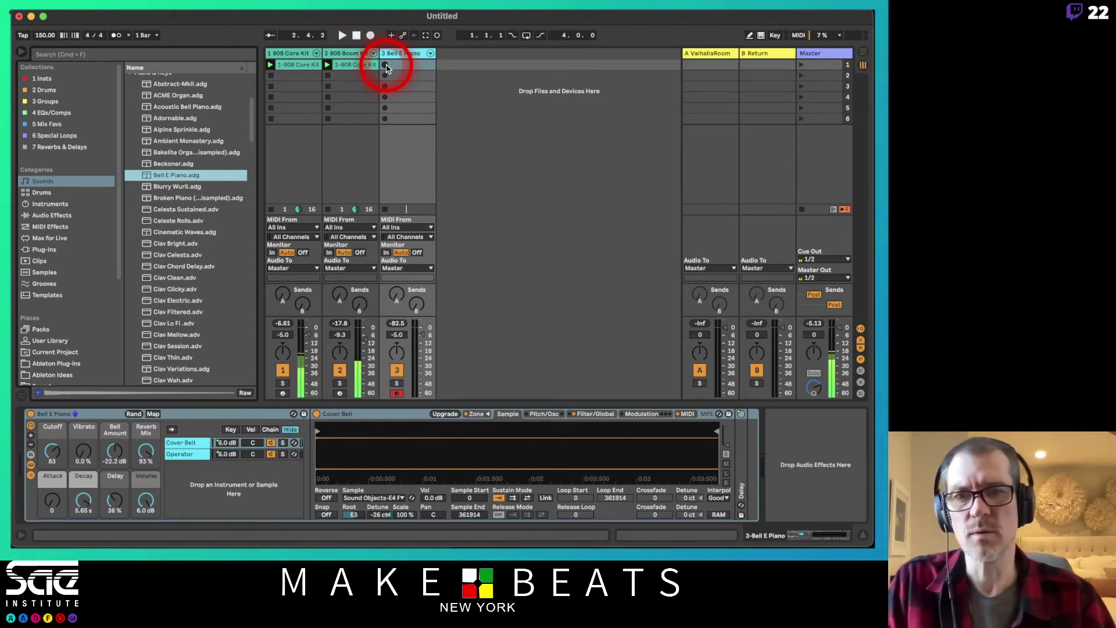
left_click(343, 54)
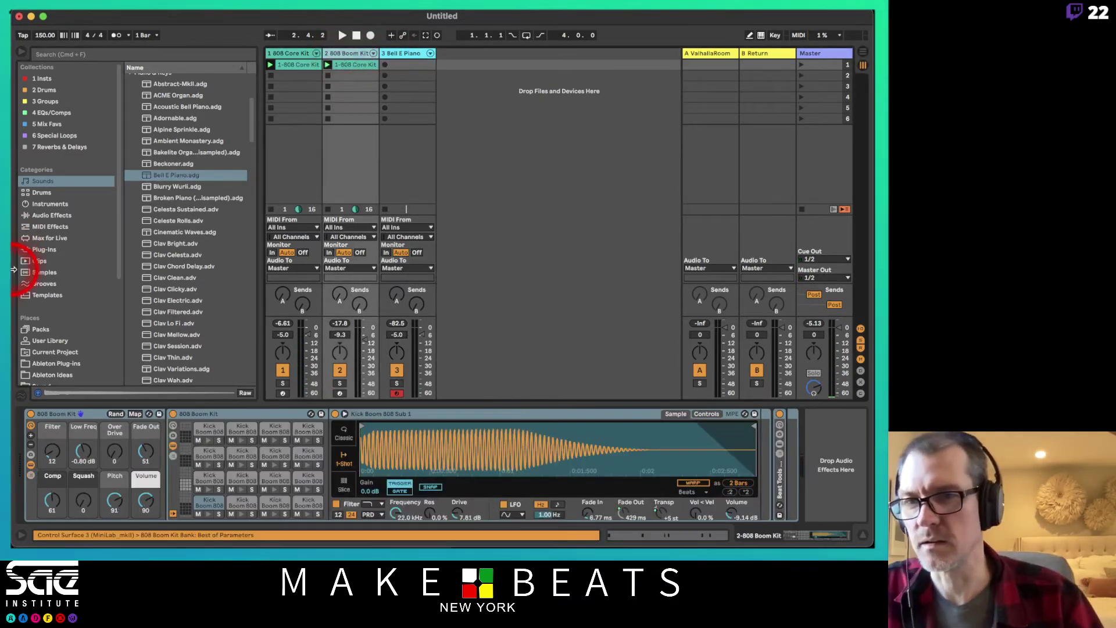
left_click(46, 215)
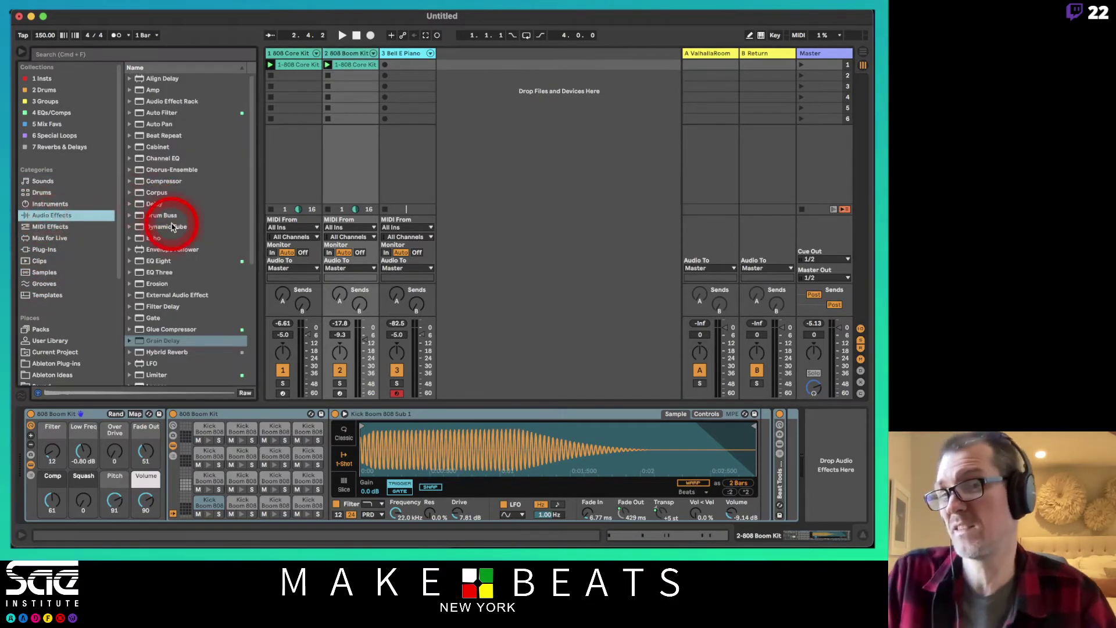
scroll(168, 224, "down", 5)
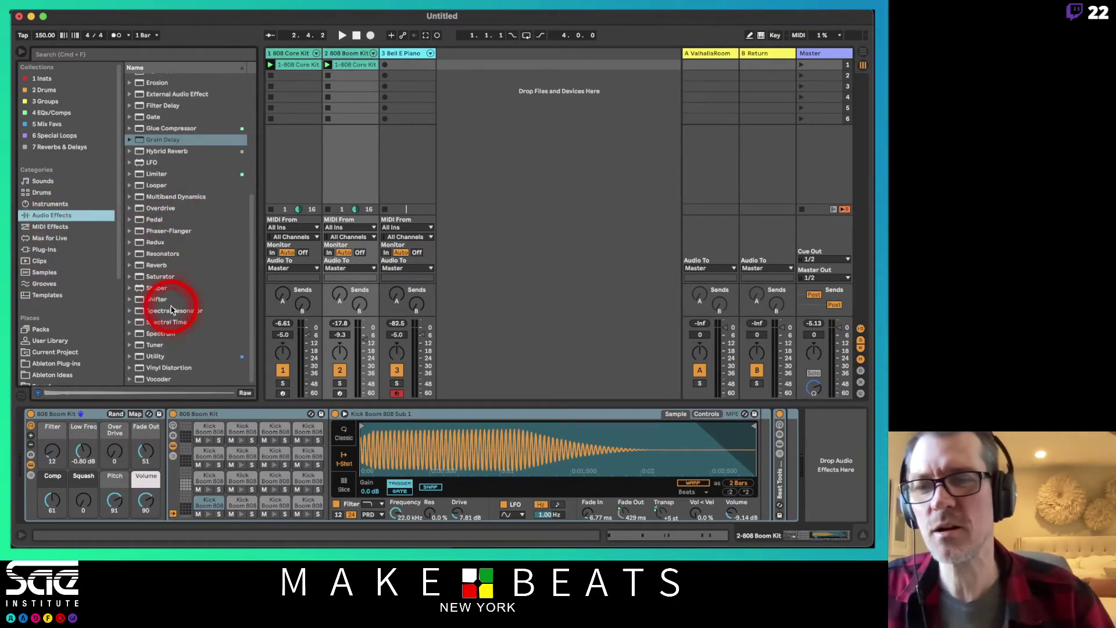
left_click_drag(154, 345, 812, 457)
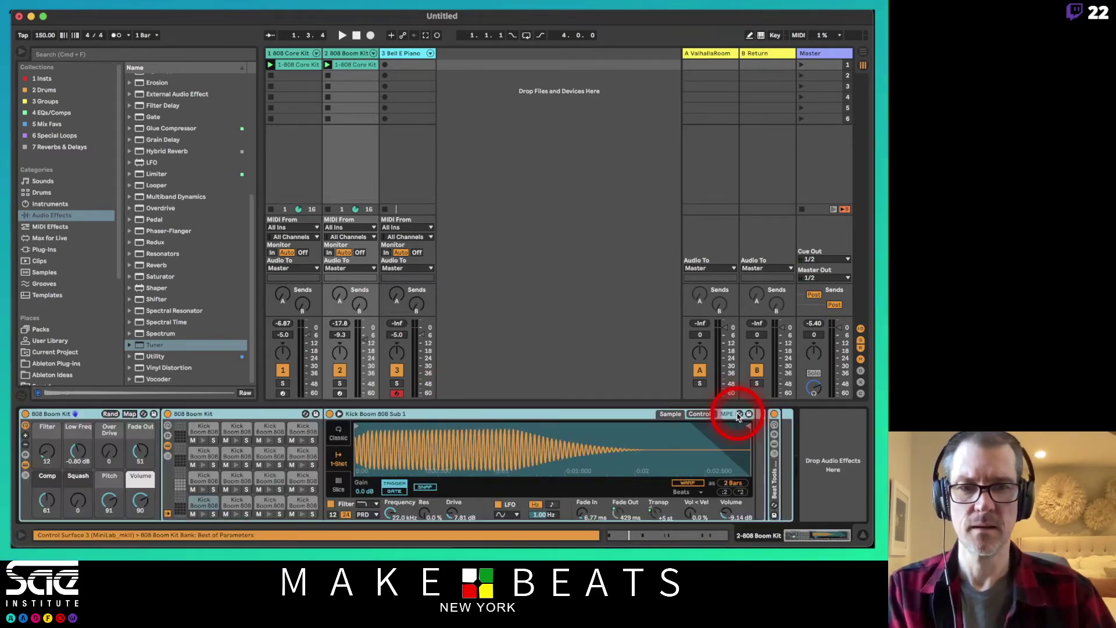
Record an eight-bar clip in the Bell E Piano track's first slot over the drum beat and loop it
left_click(405, 57)
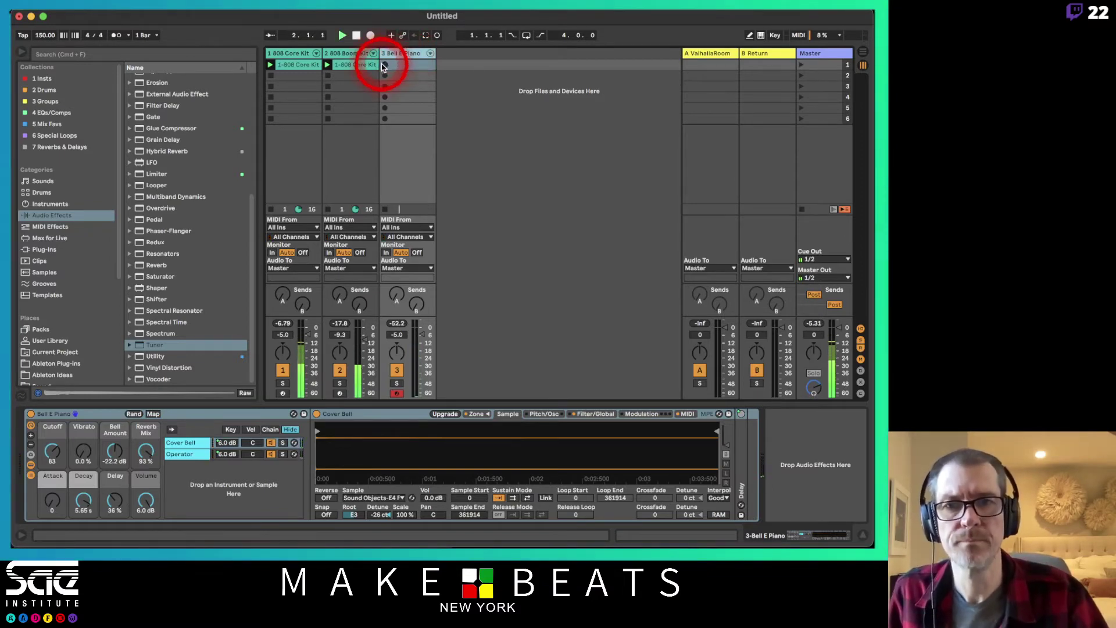
left_click(382, 64)
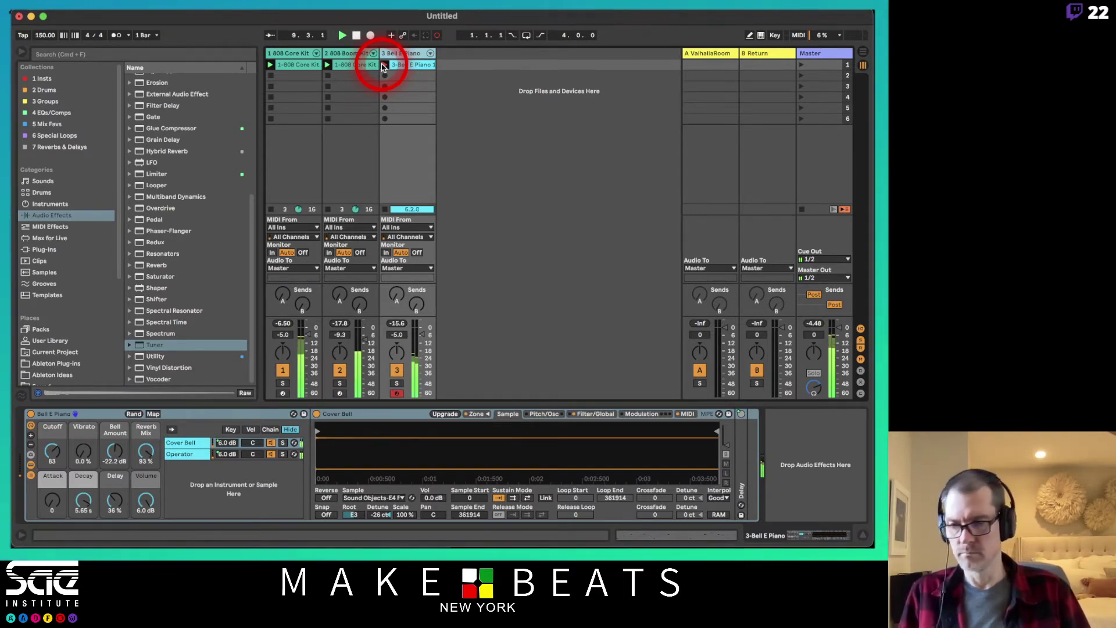
left_click(384, 66)
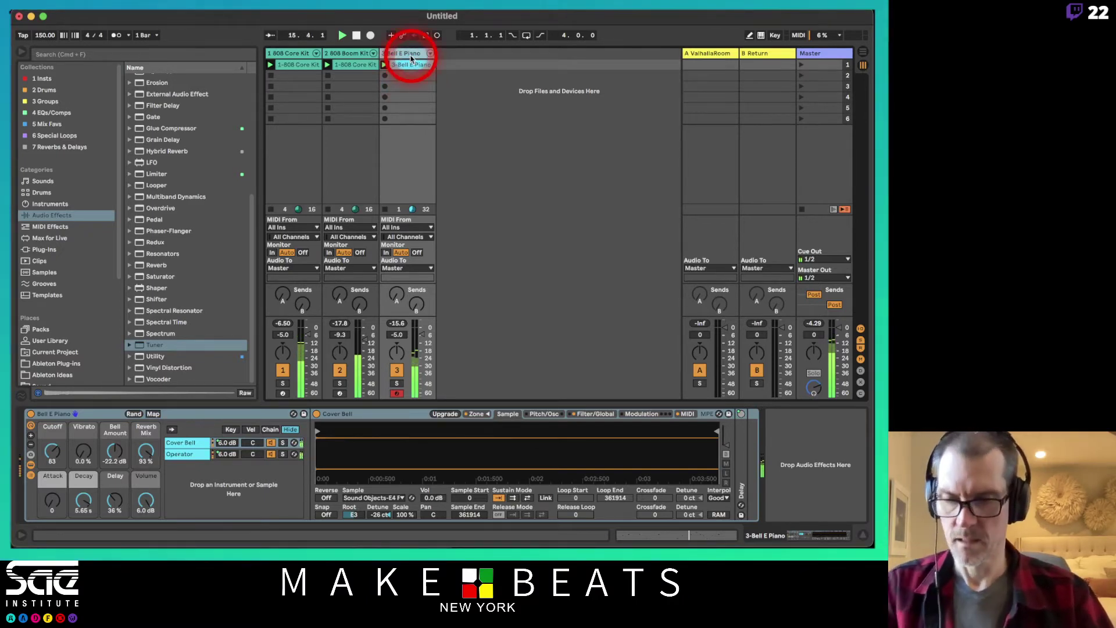
Insert a fourth MIDI track after Bell E Piano and browse the VST and Audio Units plug-in lists for an instrument
key("super+shift+t")
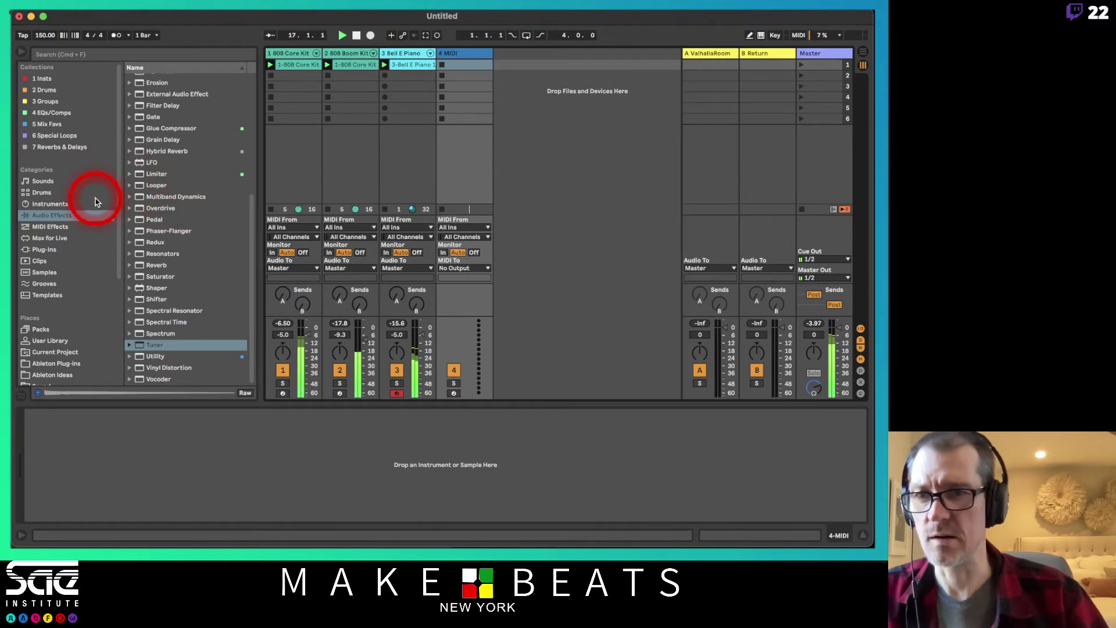
left_click(70, 249)
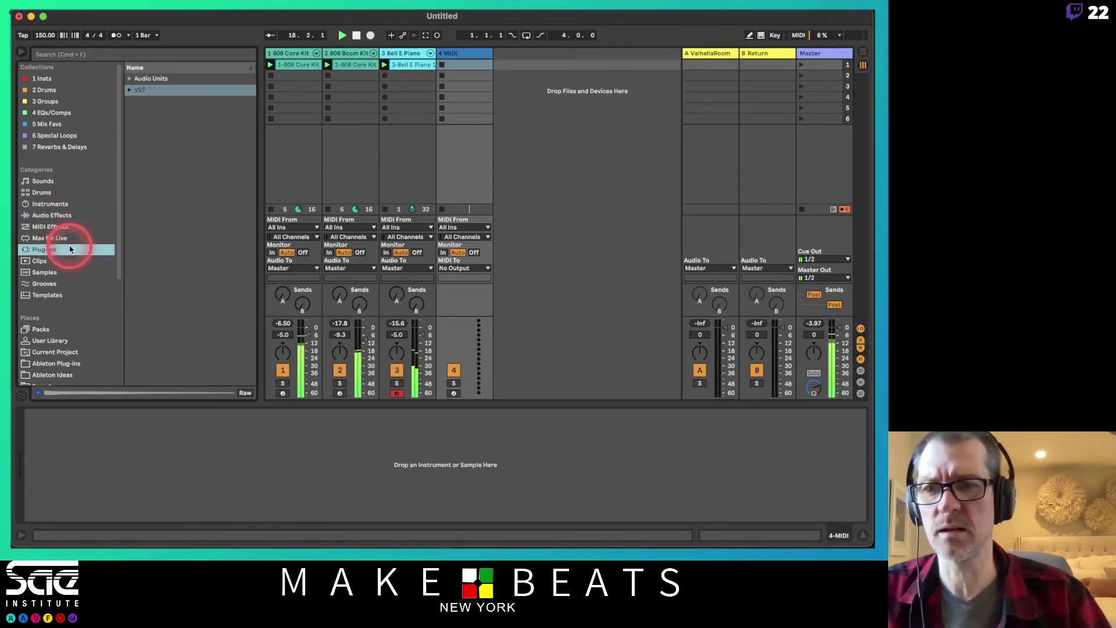
left_click(129, 92)
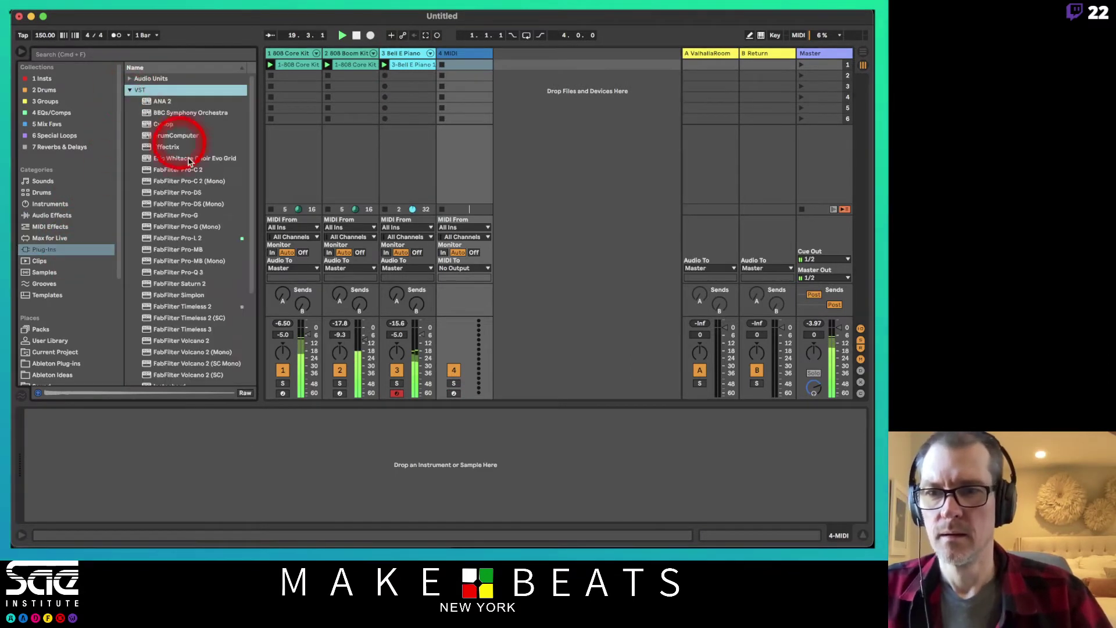
scroll(190, 163, "down", 10)
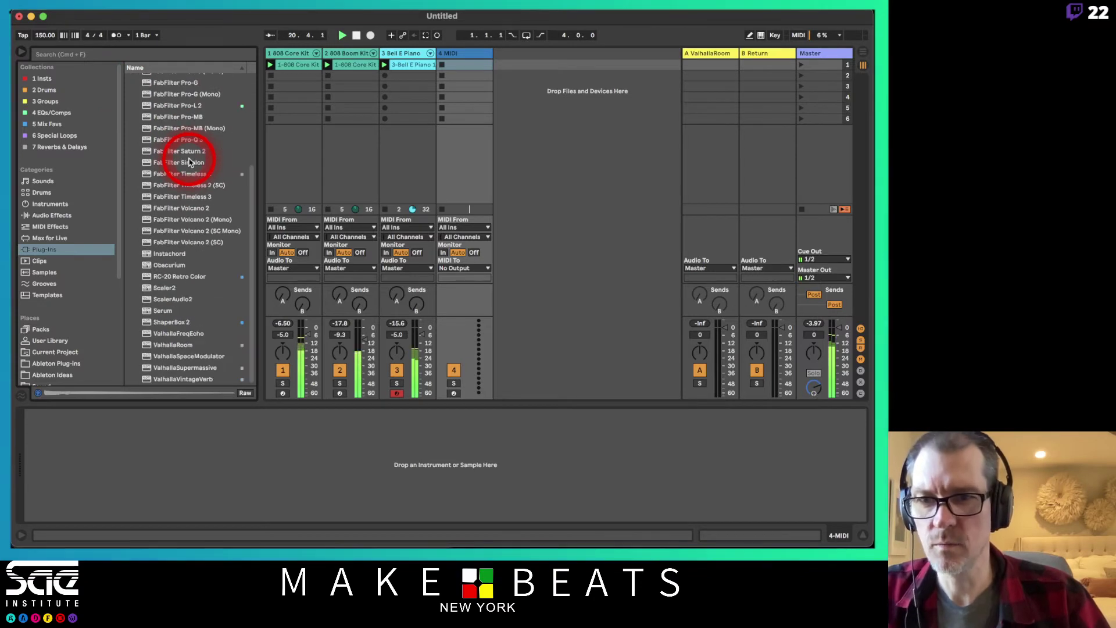
scroll(190, 162, "up", 10)
left_click(129, 77)
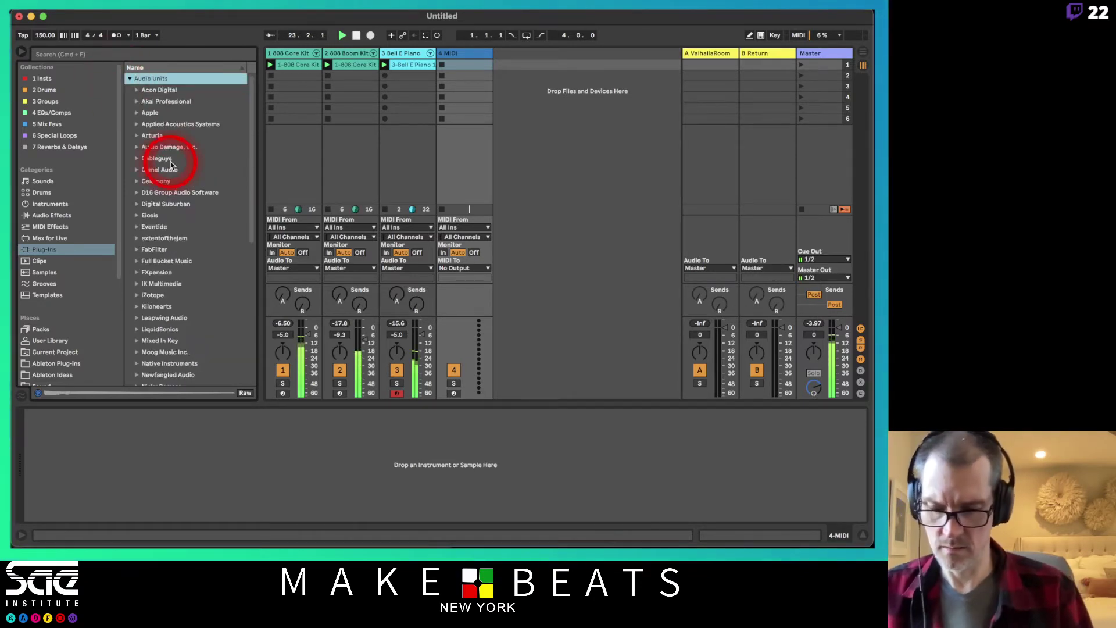
Search the browser for "kontakt" and load the Kontakt Audio Unit onto the new MIDI track
key("super+f")
type("kontakt")
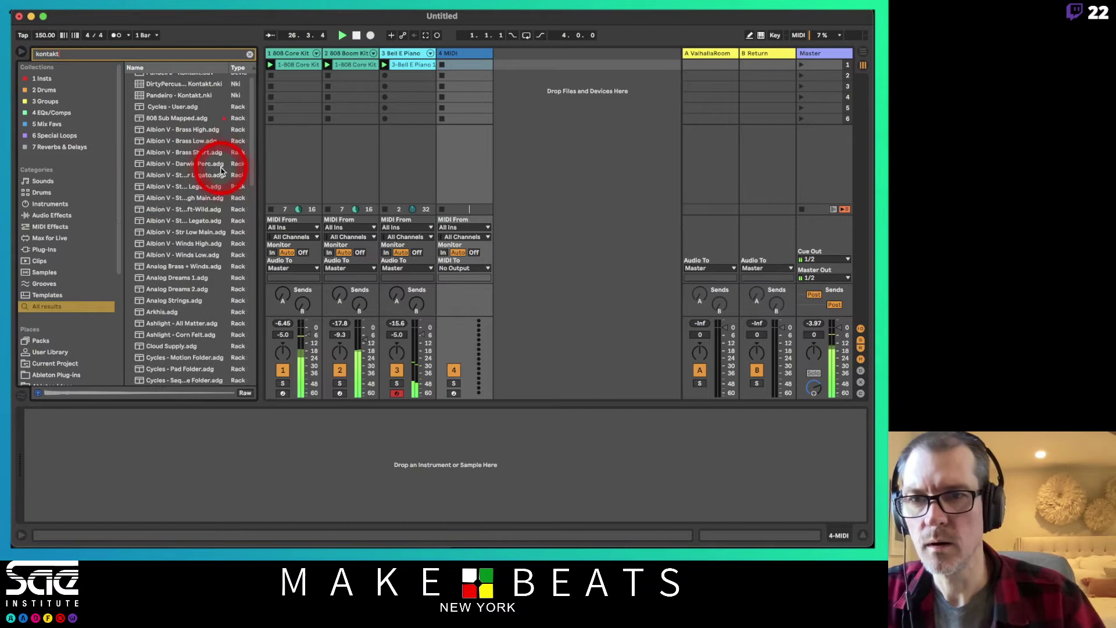
scroll(213, 169, "down", 10)
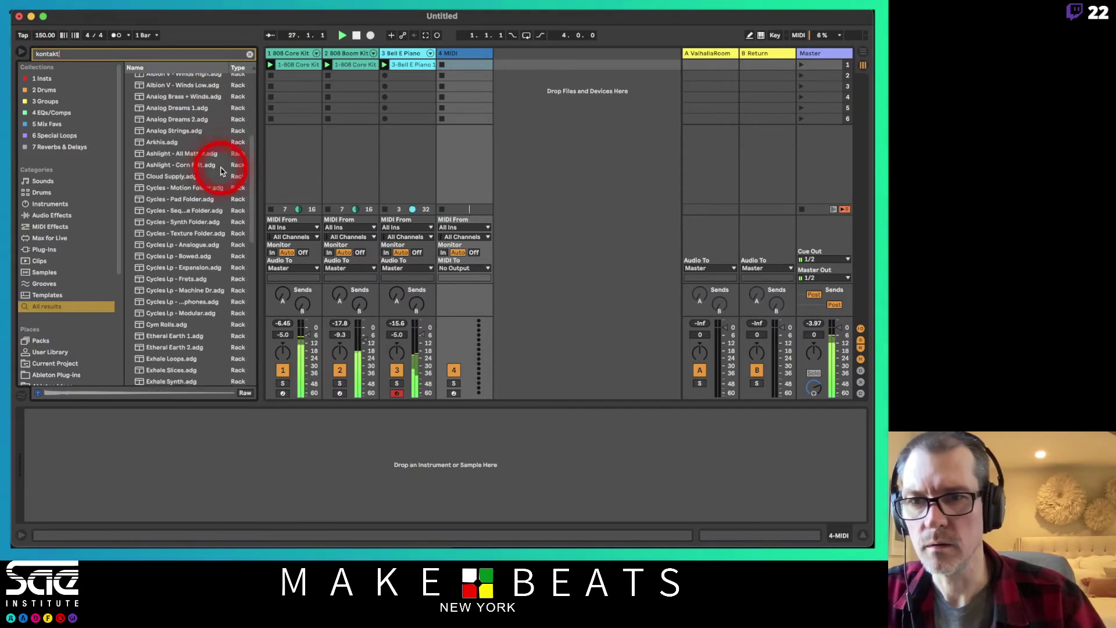
scroll(221, 171, "down", 10)
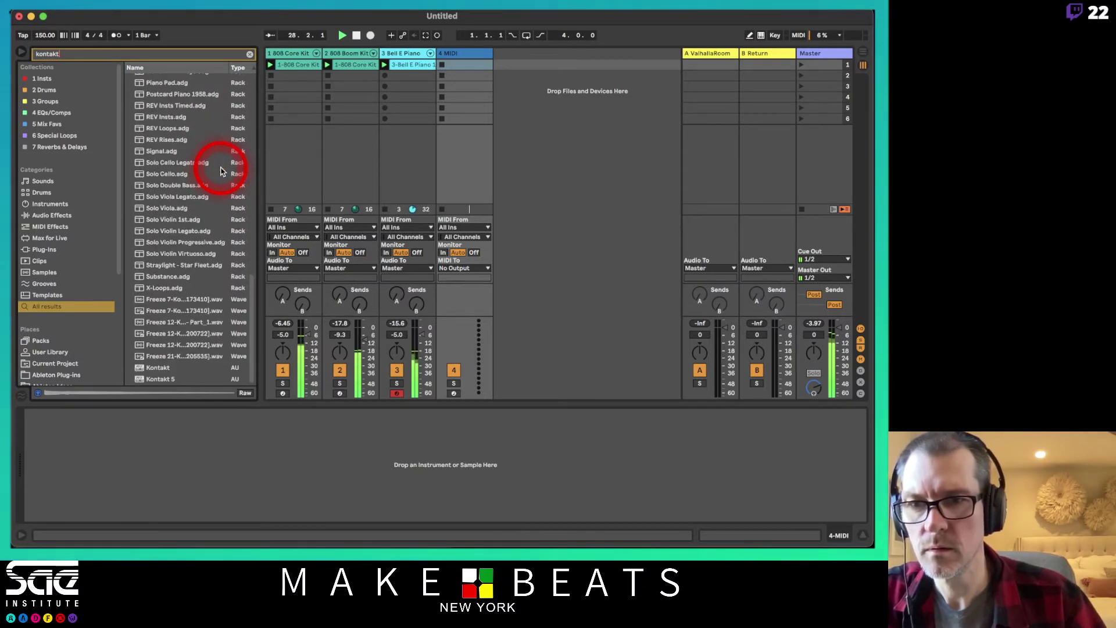
scroll(221, 171, "up", 8)
scroll(221, 171, "down", 8)
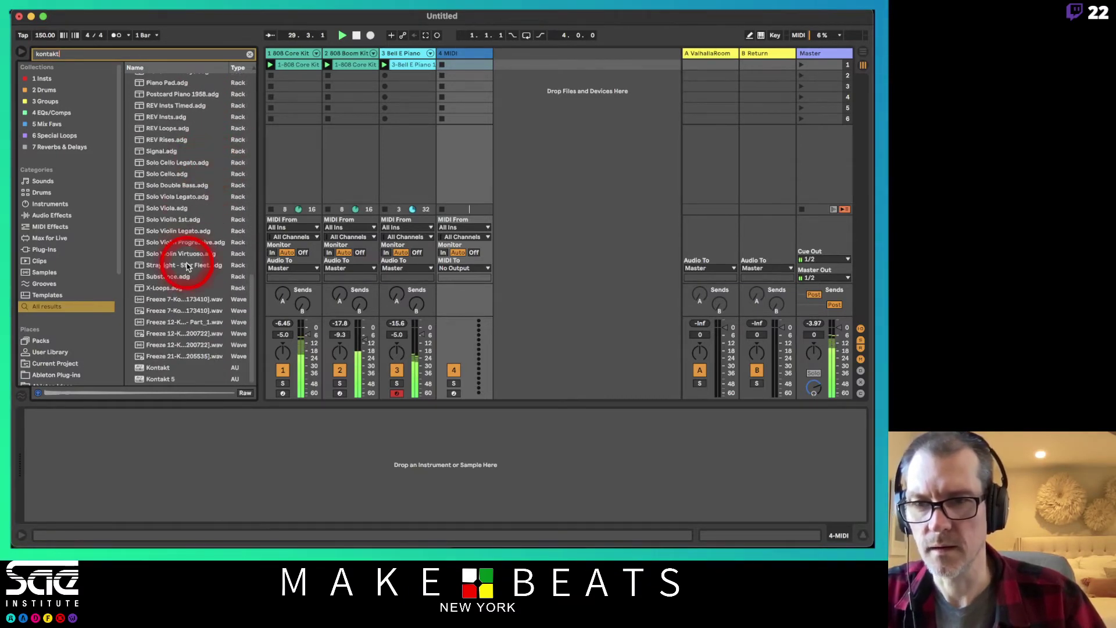
left_click_drag(161, 368, 463, 91)
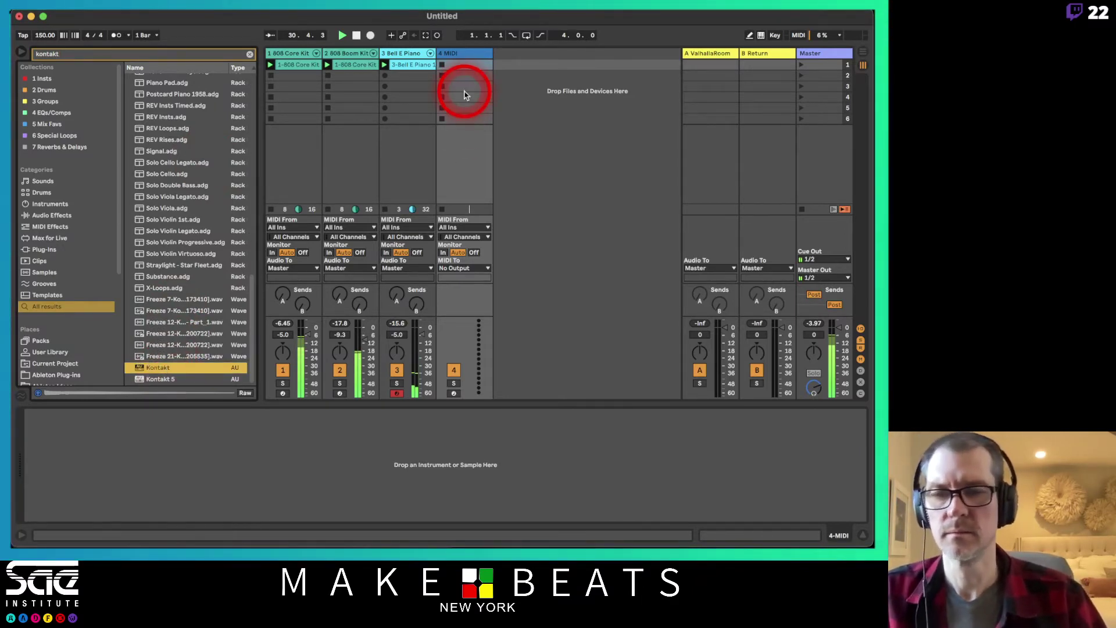
left_click_drag(465, 94, 463, 91)
Search Kontakt's libraries for "olafu" and load Felt Grand Piano - Mixed.nki from the Olafur Arnalds Composer Toolkit, then close the plug-in window
left_click(48, 413)
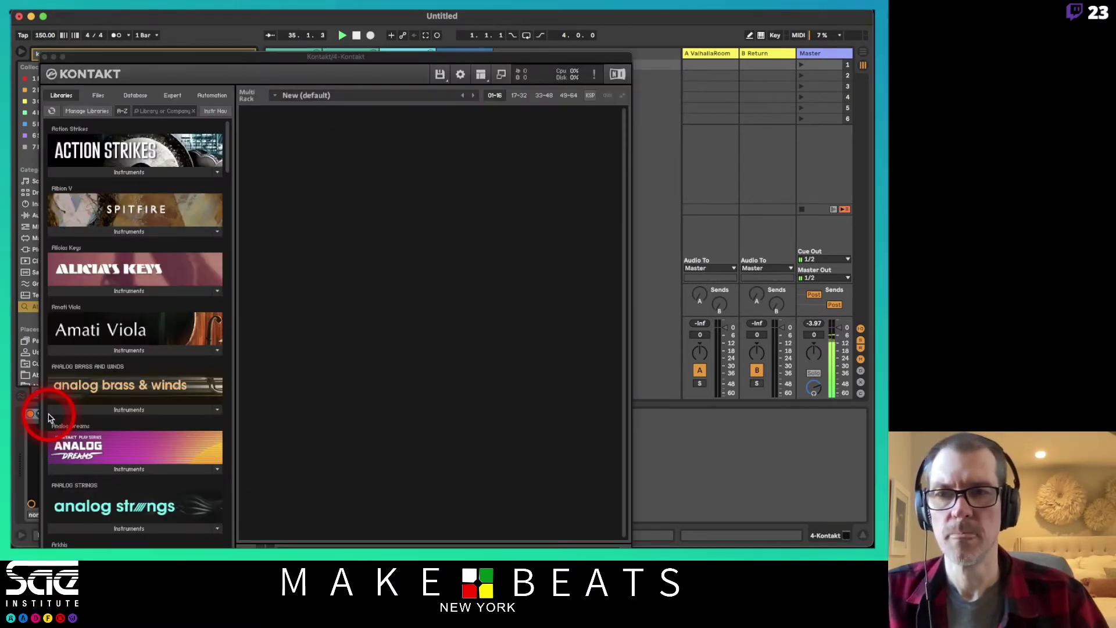
left_click(279, 64)
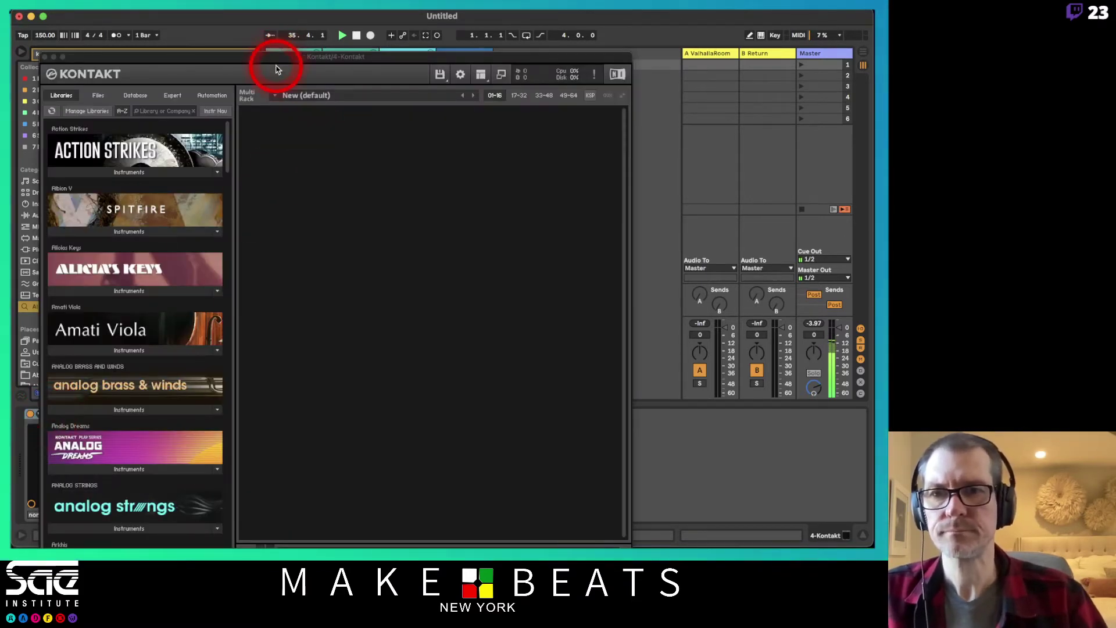
left_click_drag(276, 64, 323, 20)
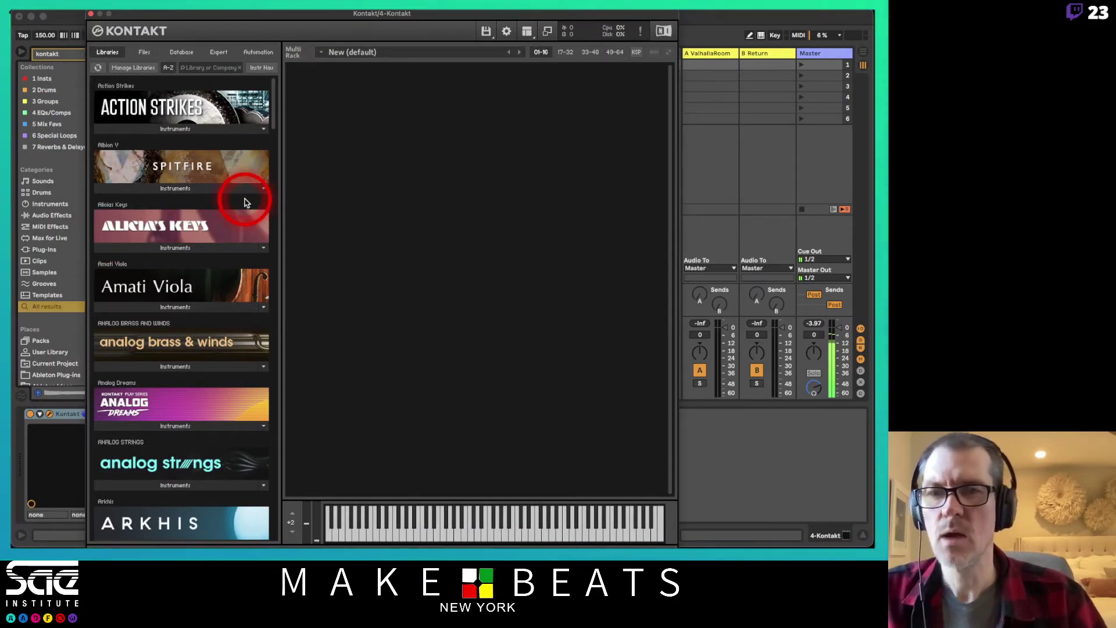
left_click(203, 68)
type("olafu")
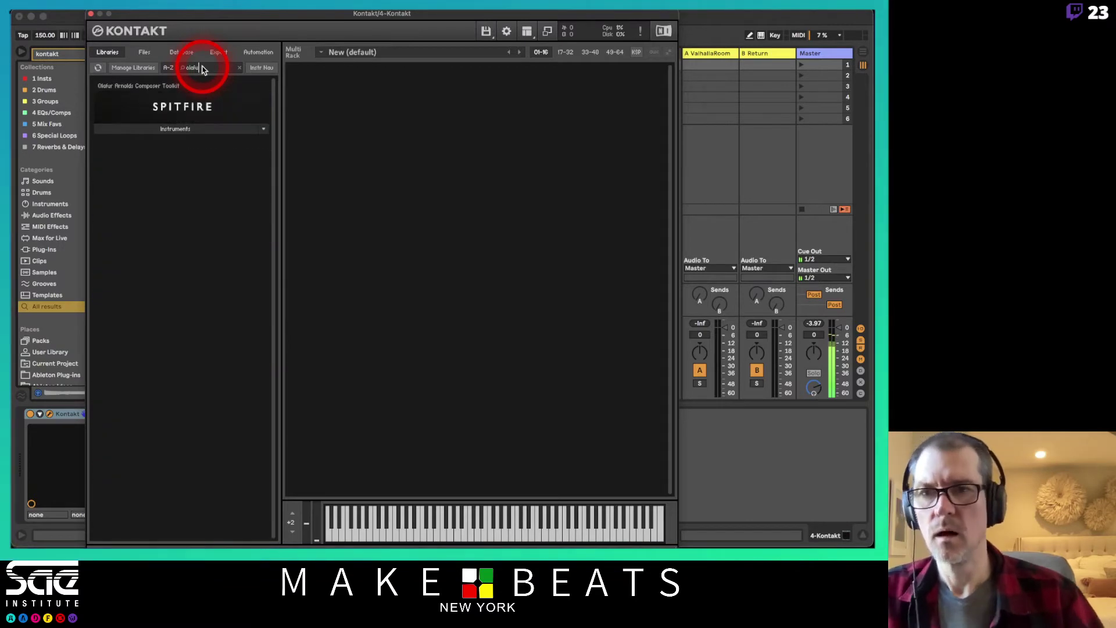
left_click(165, 129)
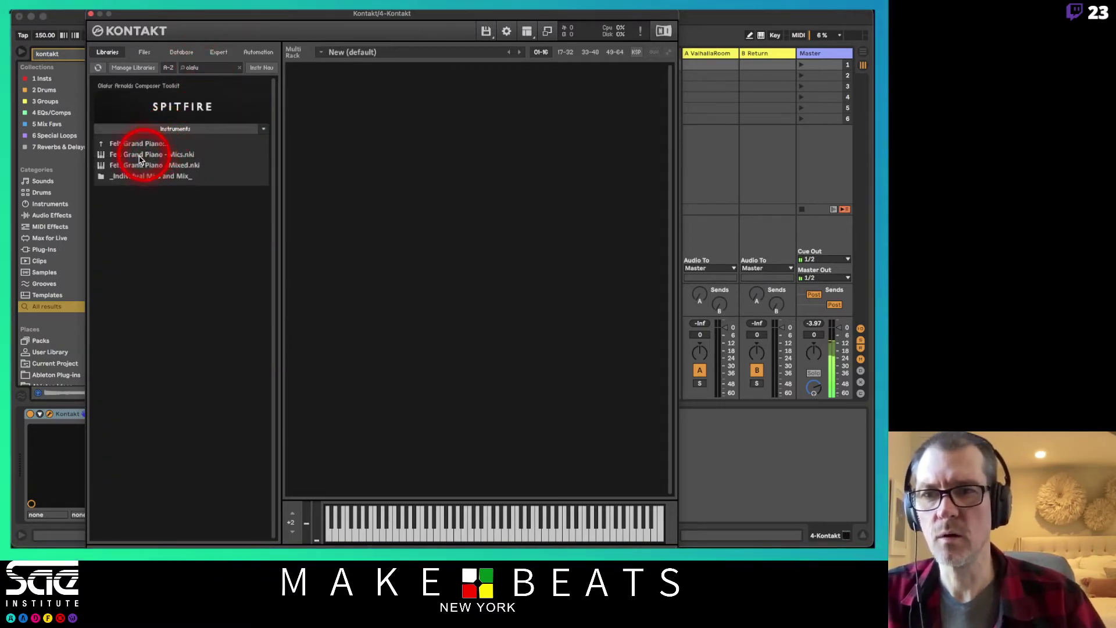
left_click_drag(141, 165, 318, 164)
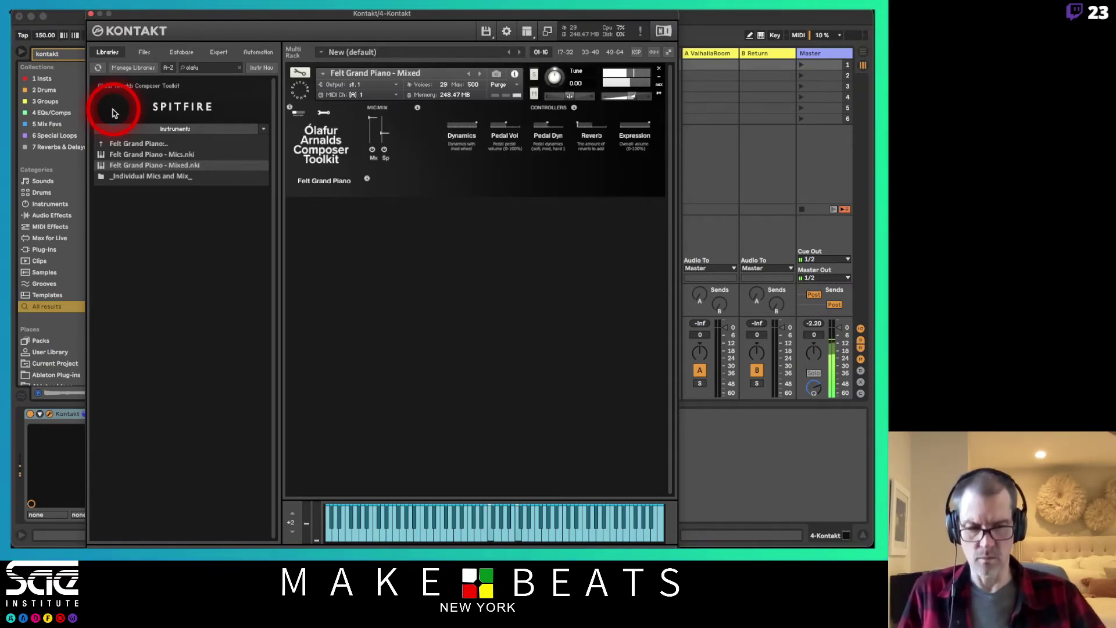
left_click(91, 14)
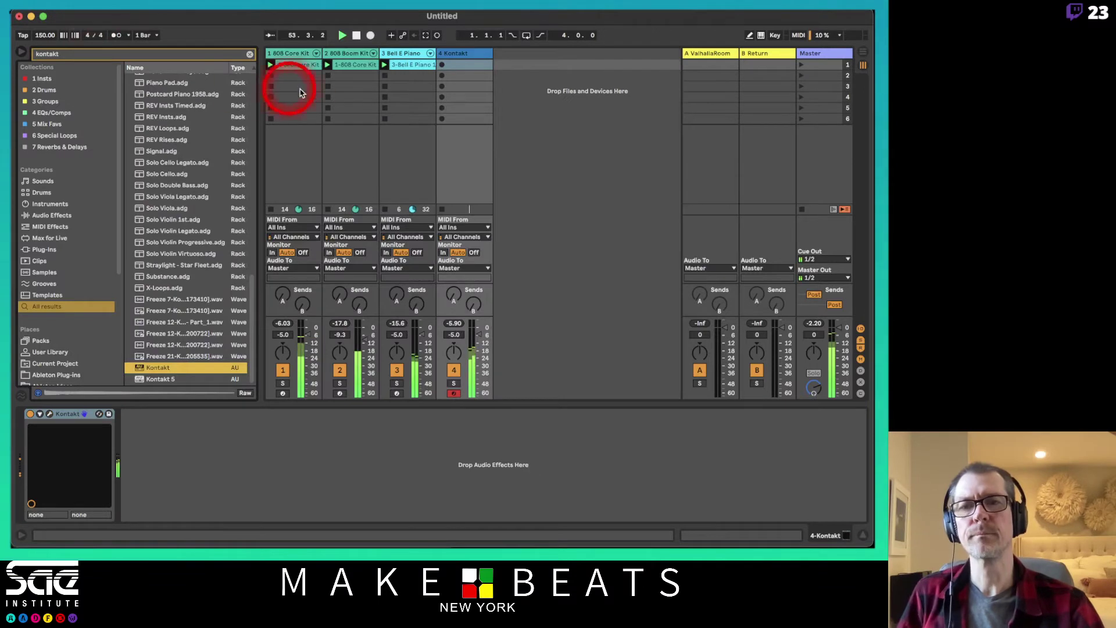
Record a three-bar piano clip in the Kontakt track's first slot over the beat and loop it
left_click(440, 65)
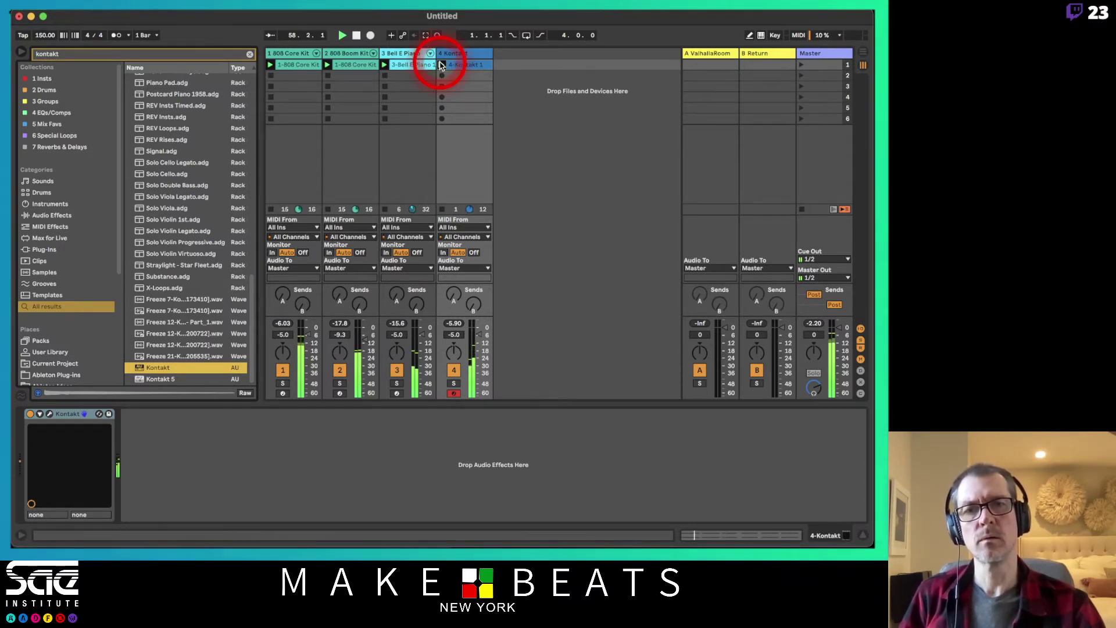
left_click(442, 64)
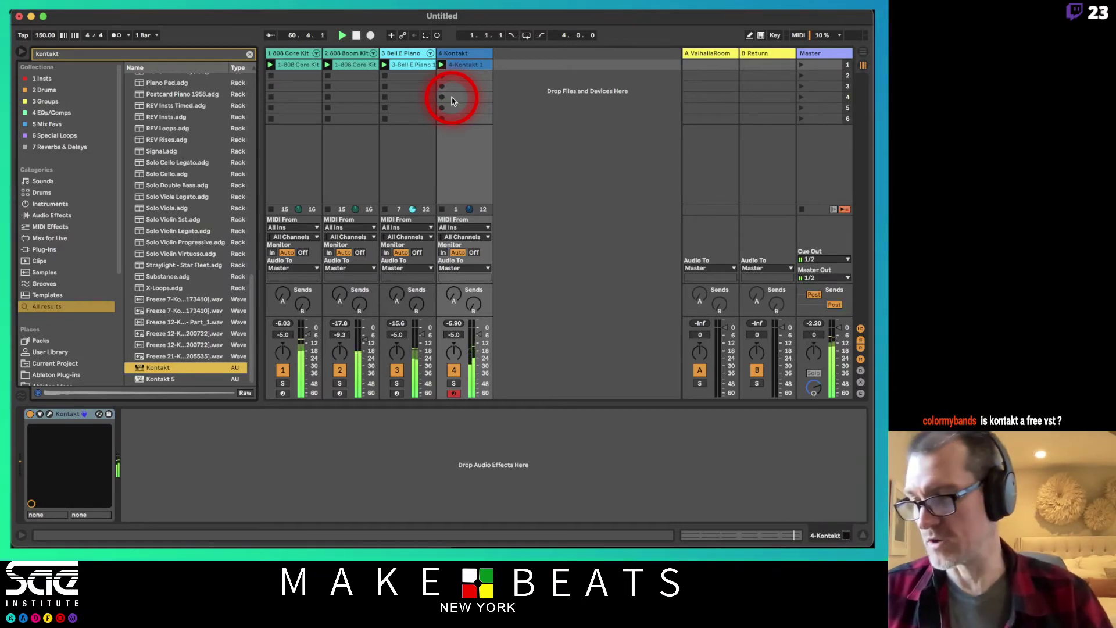
left_click(457, 55)
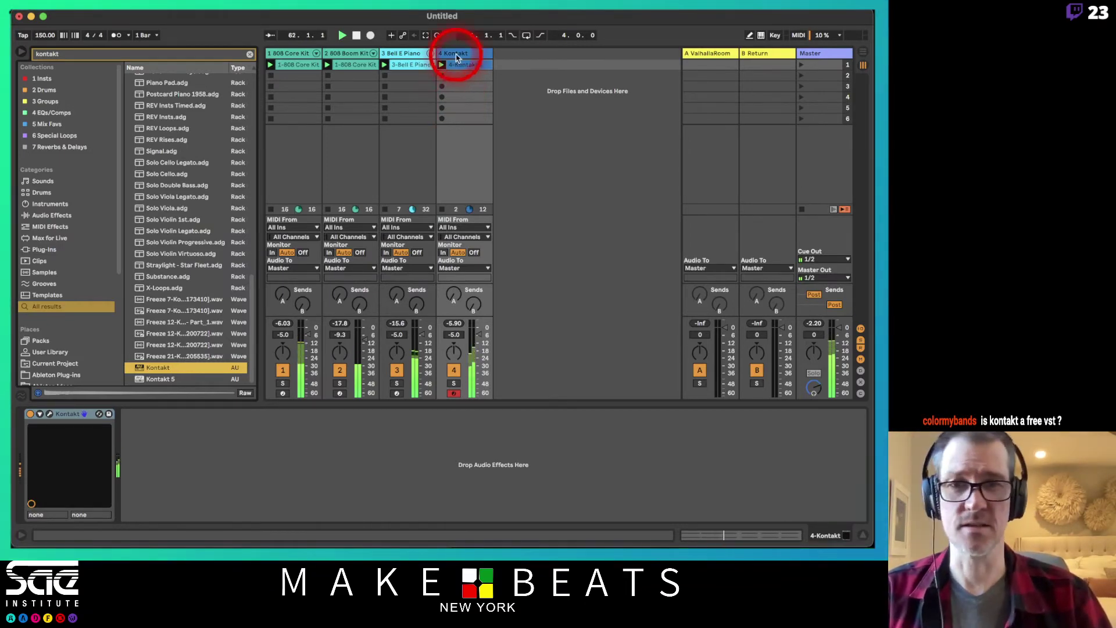
Open the recorded Kontakt clip's notes and set its loop length to two bars
left_click(459, 65)
left_click(430, 404)
left_click(250, 406)
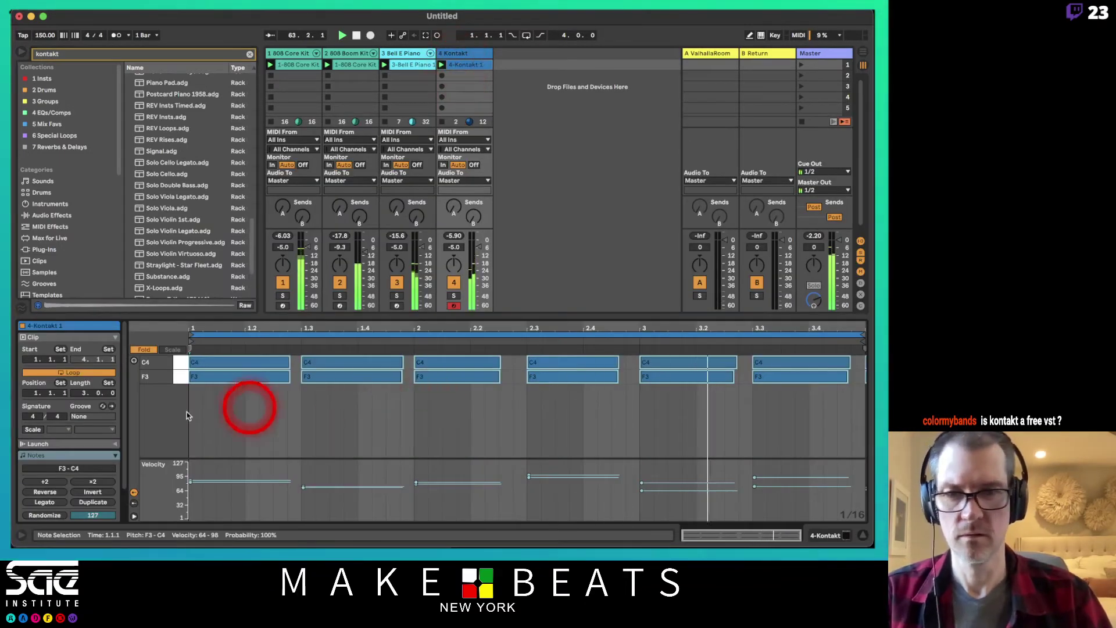
left_click(111, 476)
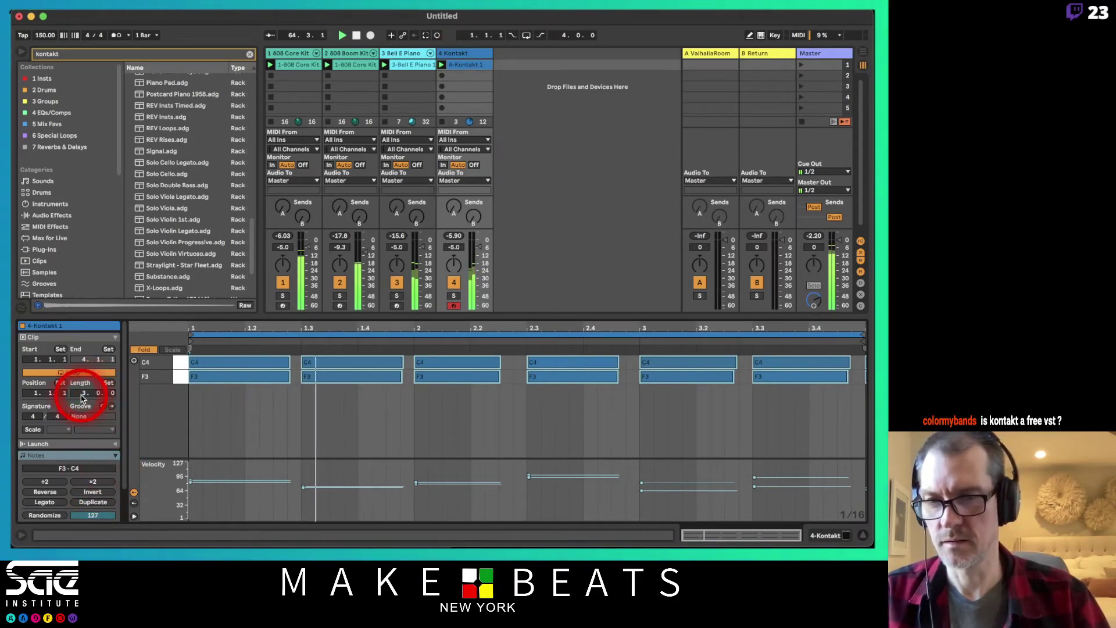
left_click_drag(82, 398, 82, 402)
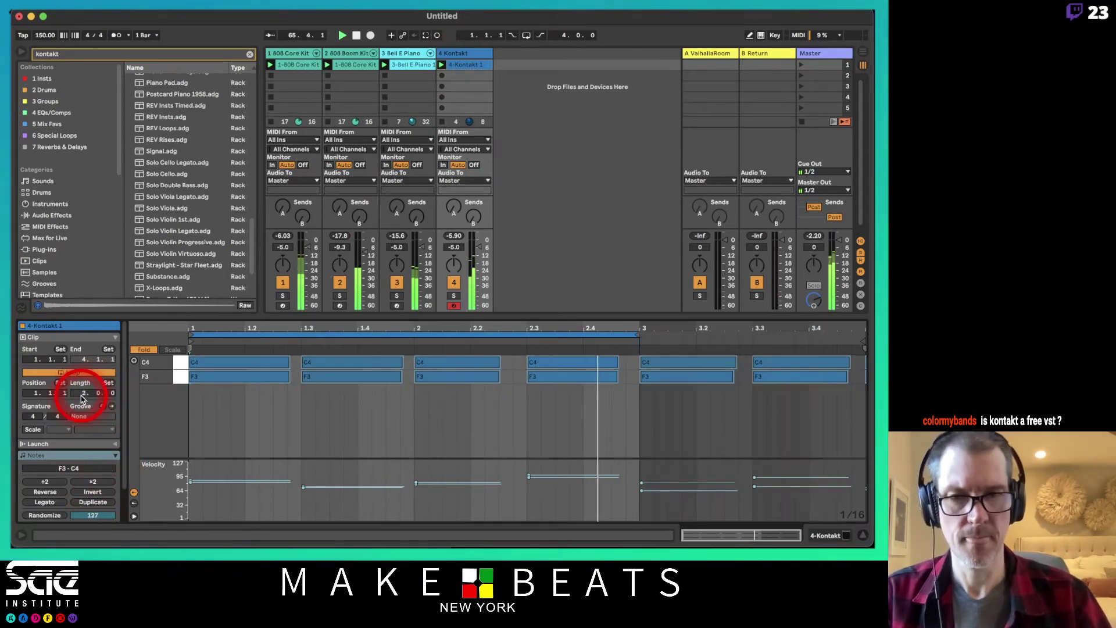
Restart the beat and balance the volumes, setting Bell E Piano to -6.0 dB and Kontakt to -9.3 dB
left_click(353, 260)
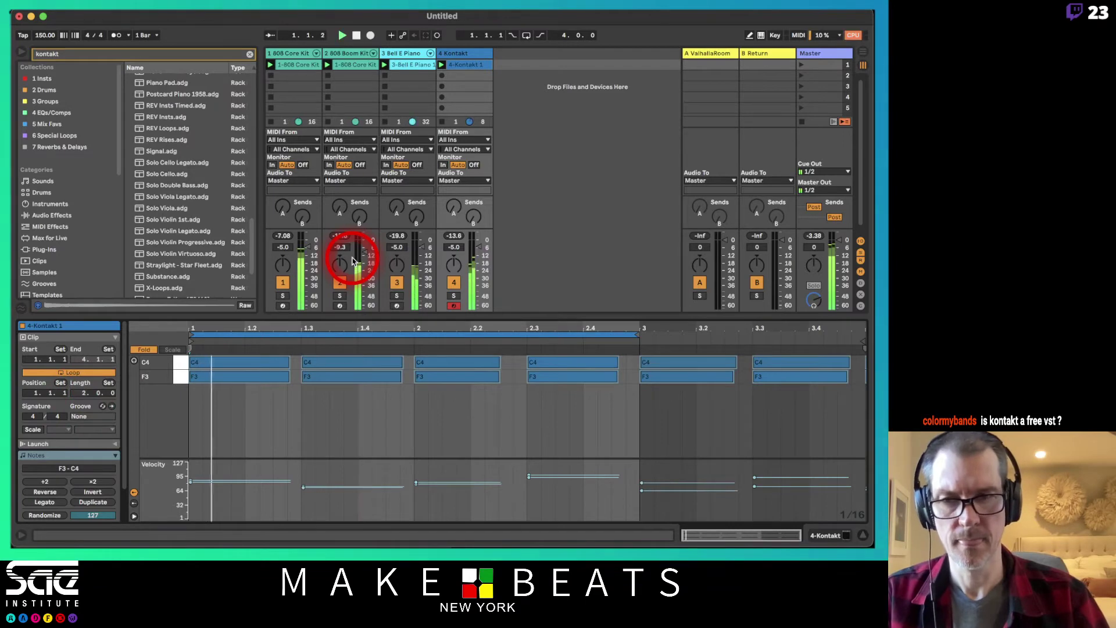
left_click(453, 238)
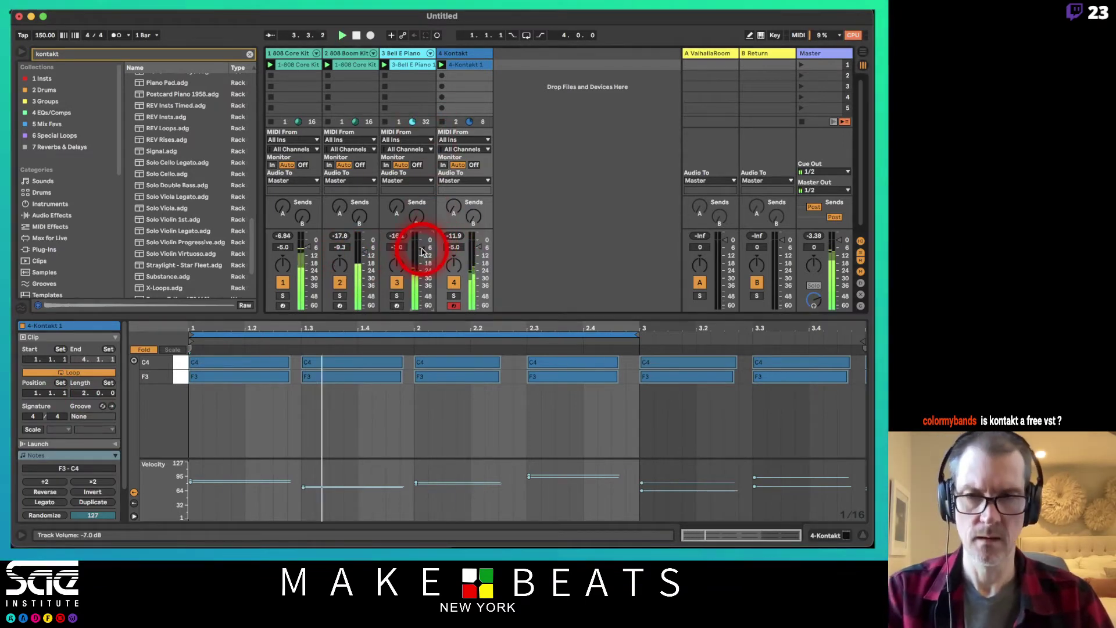
left_click(472, 261)
left_click_drag(480, 252, 478, 249)
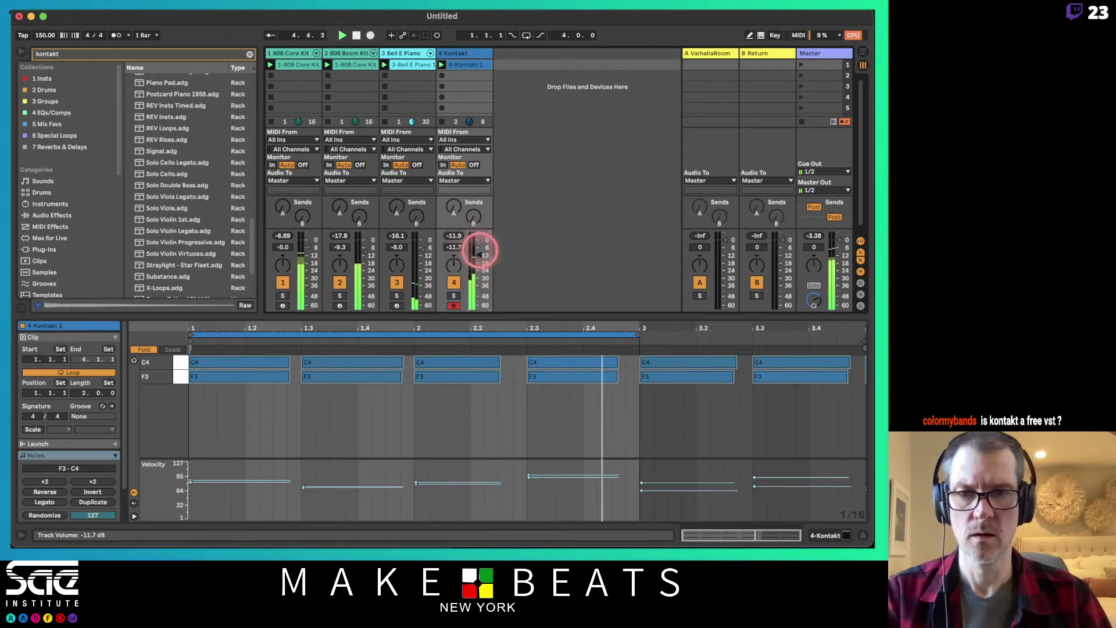
left_click(481, 54)
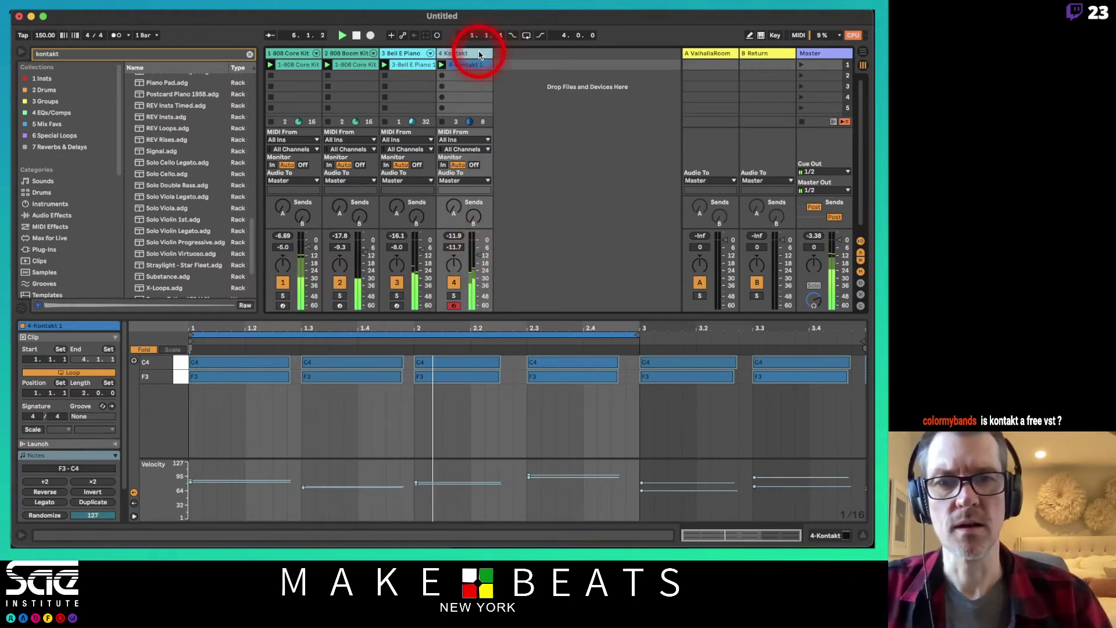
left_click_drag(473, 254, 475, 256)
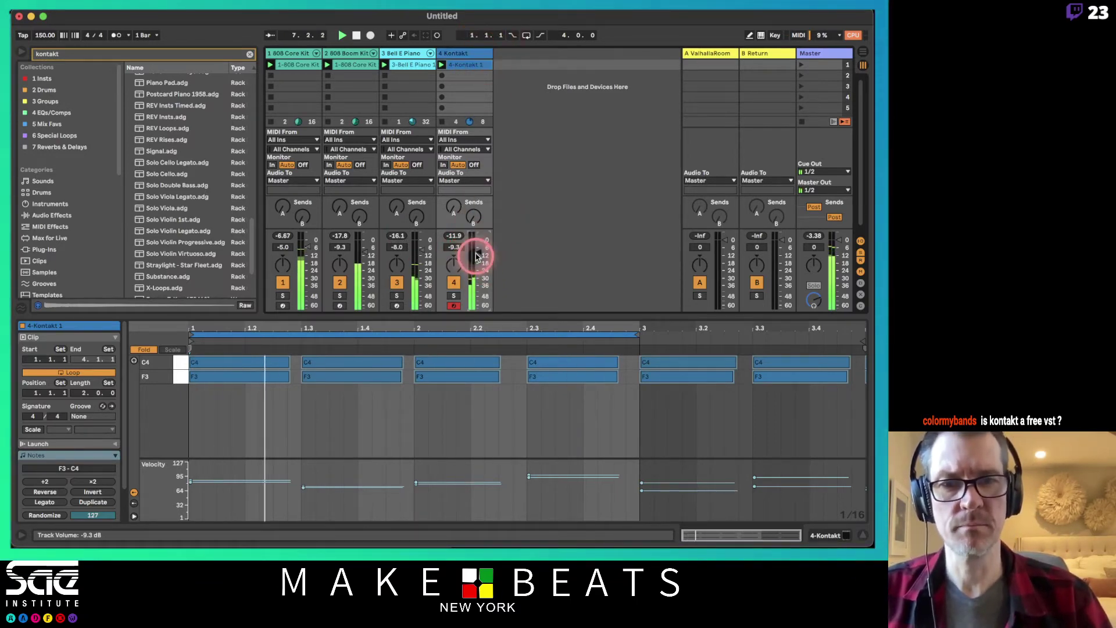
Raise the Kontakt track's send to the ValhallaRoom return and load the BigVocalHall preset in that reverb
left_click(452, 206)
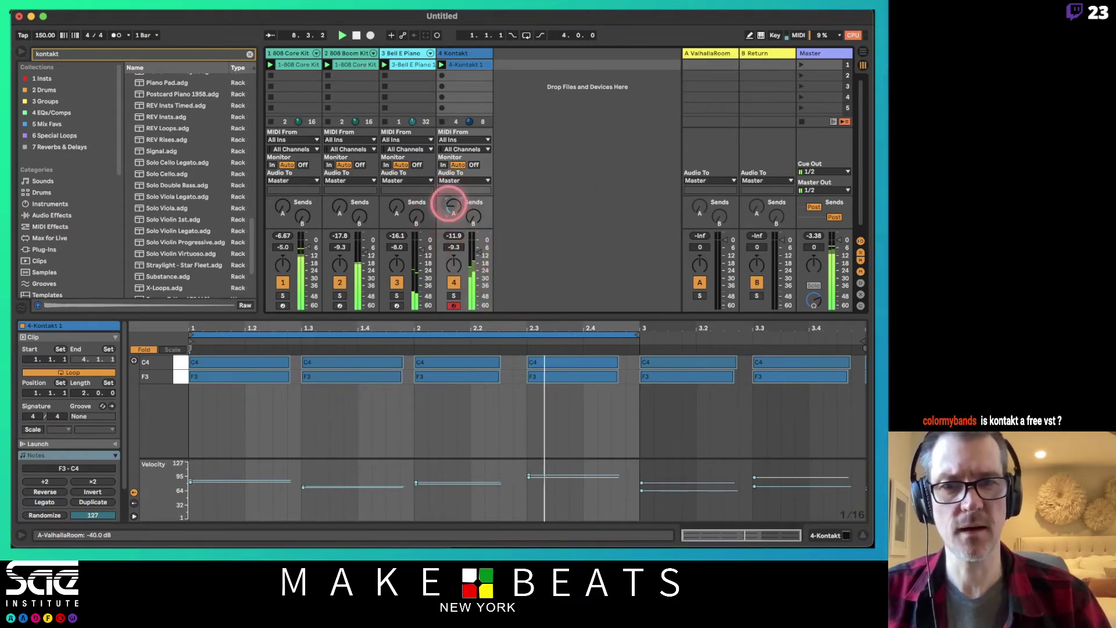
left_click(708, 54)
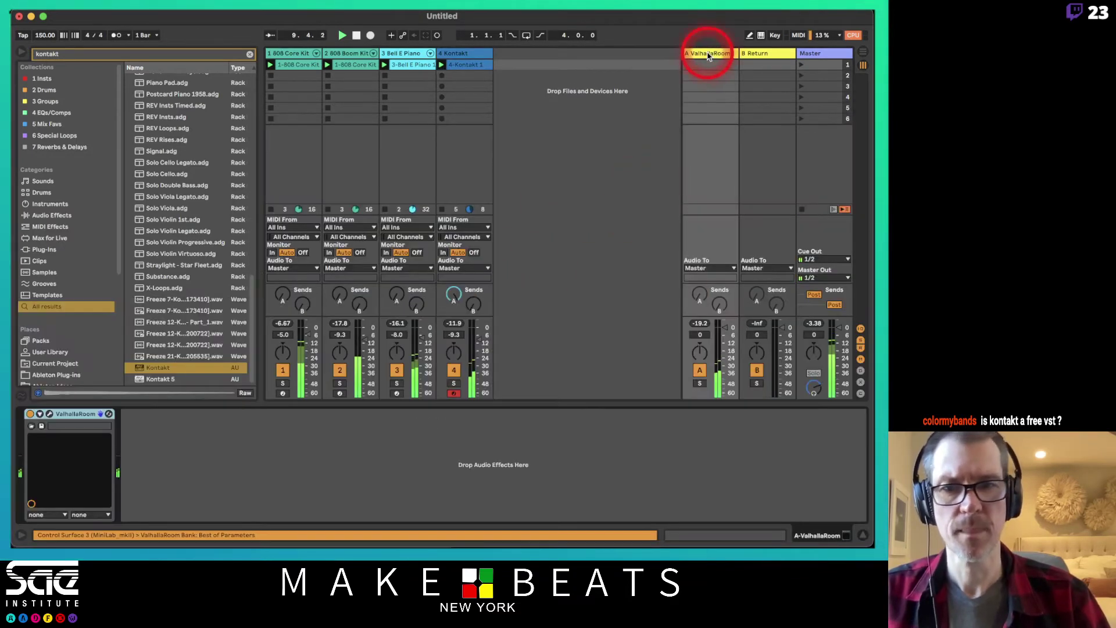
left_click(90, 448)
left_click(59, 416)
left_click(50, 414)
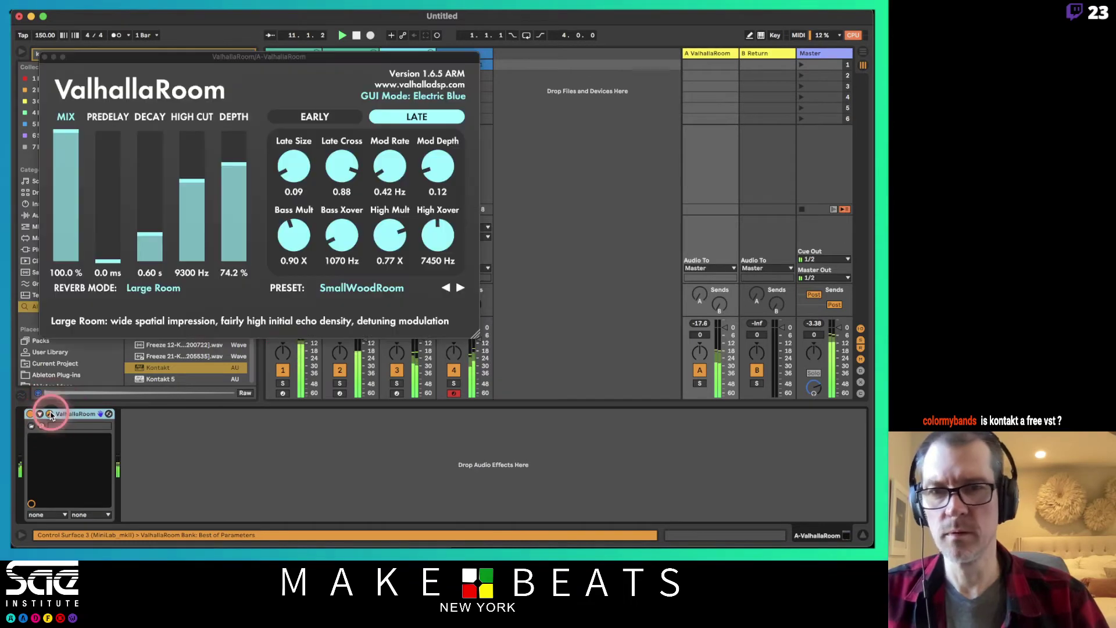
left_click(407, 289)
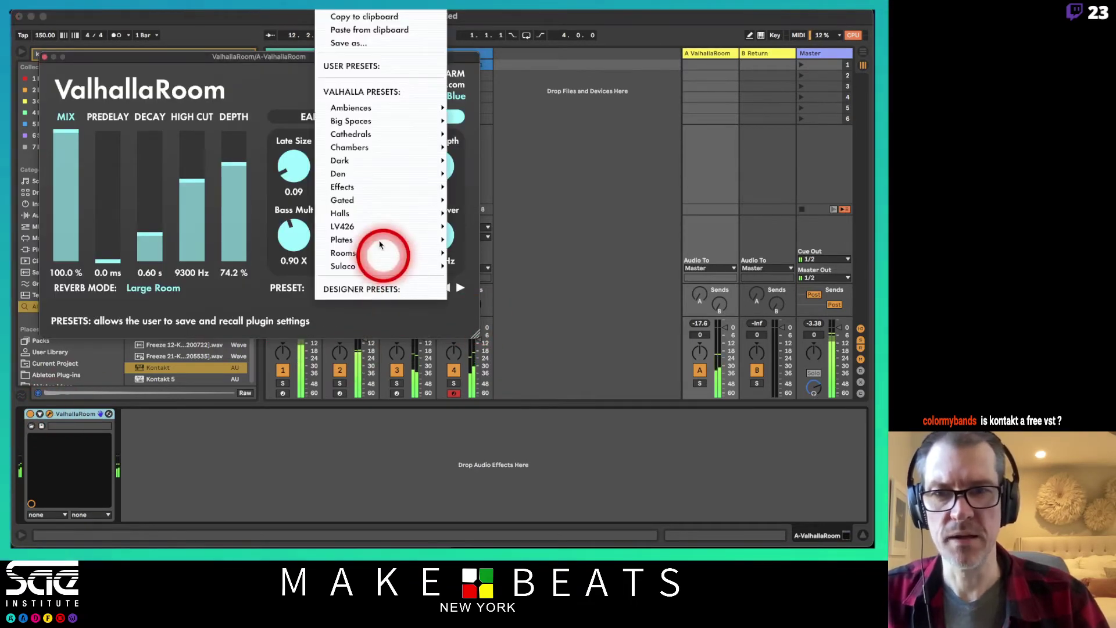
left_click(482, 221)
left_click(482, 221)
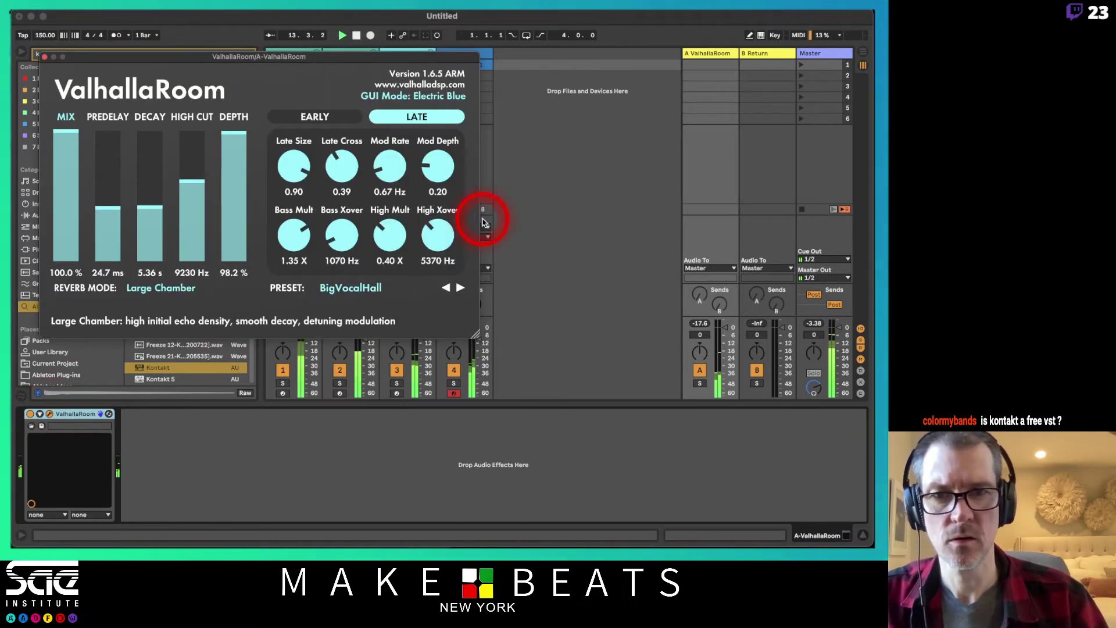
left_click(45, 58)
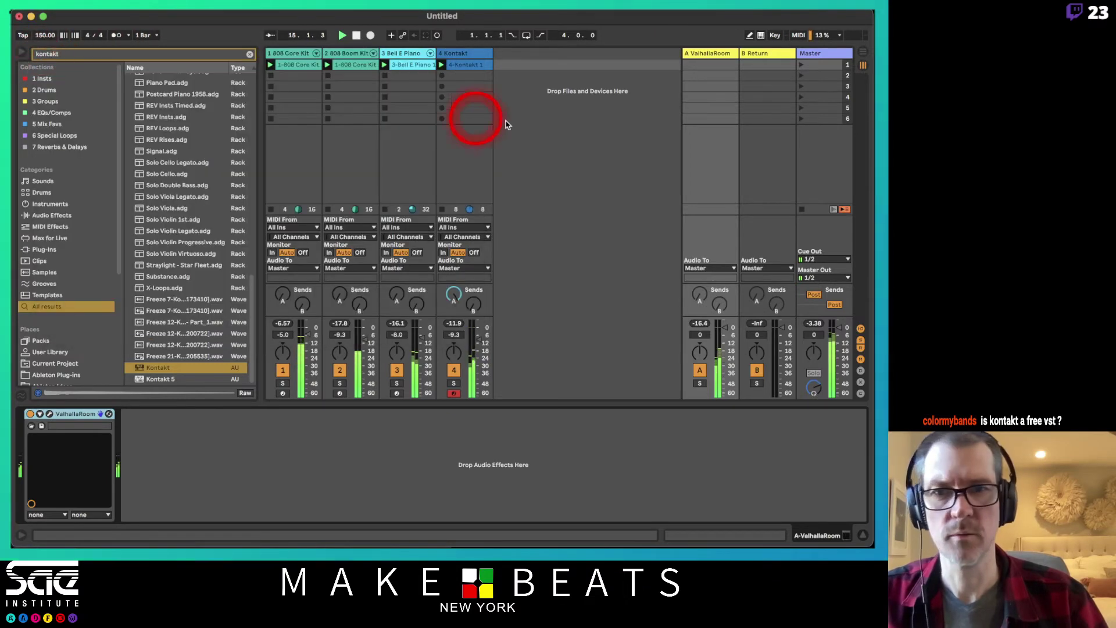
Load the FabFilter Timeless 3 delay plug-in onto return track B
left_click(401, 56)
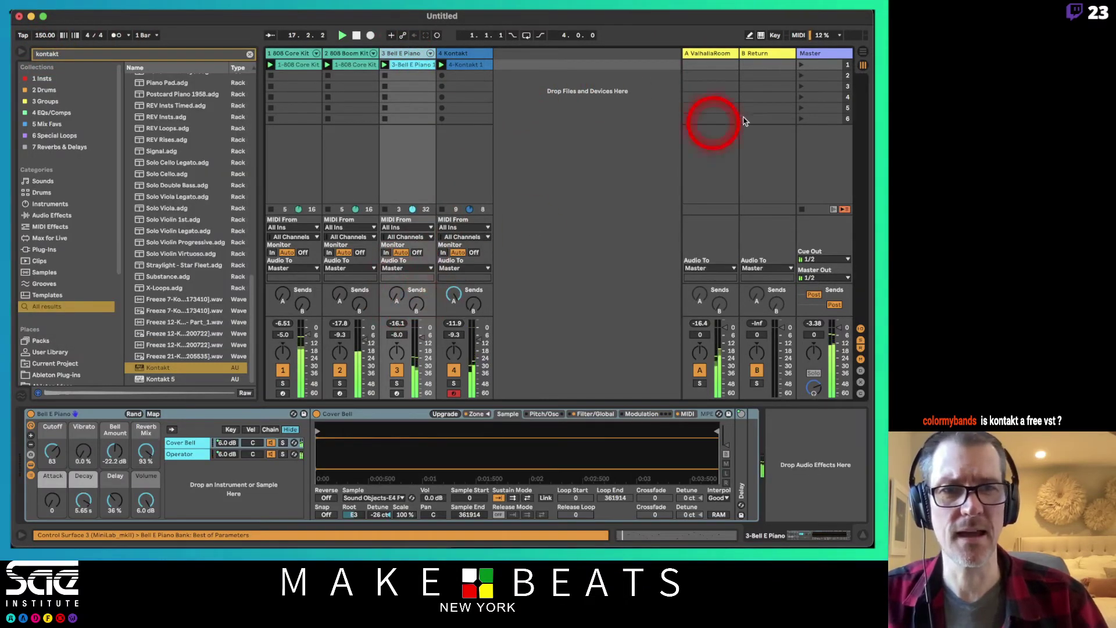
left_click(757, 57)
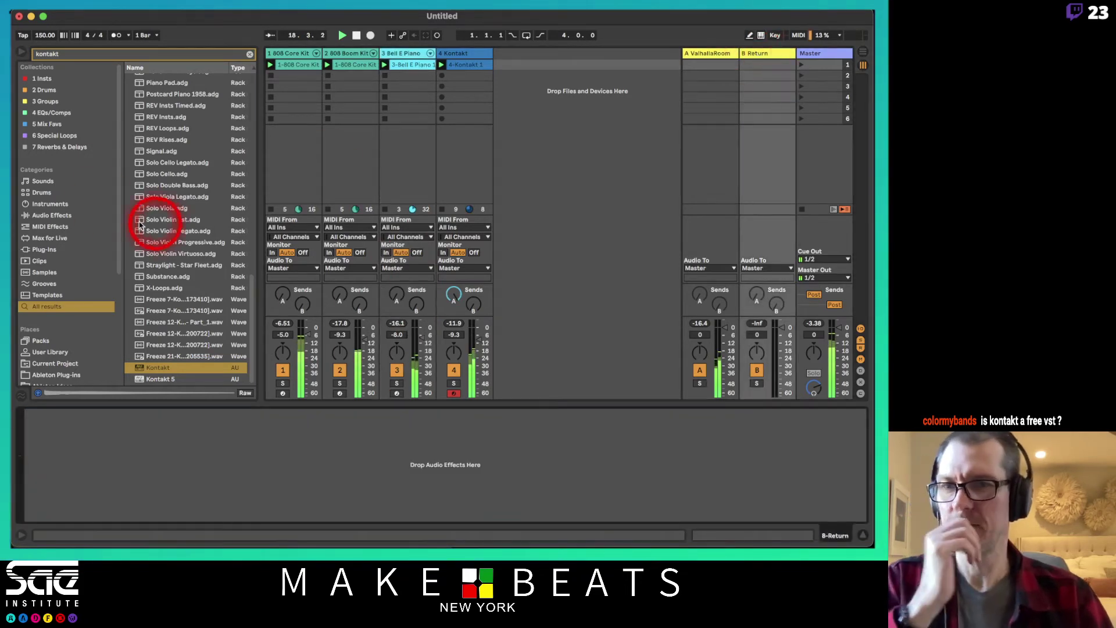
left_click(250, 55)
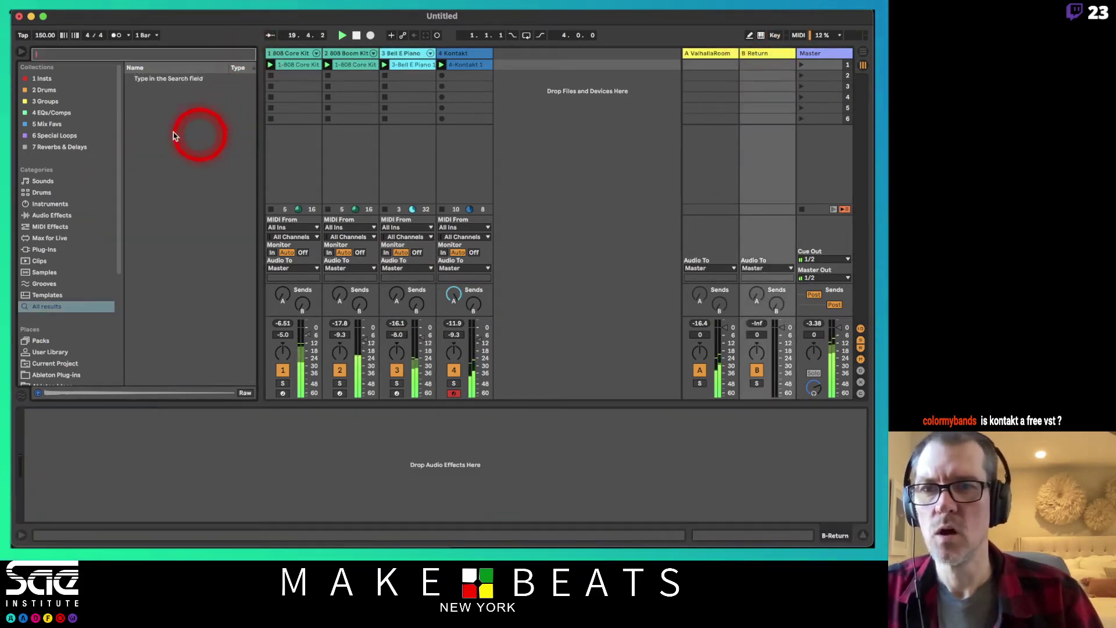
left_click(45, 249)
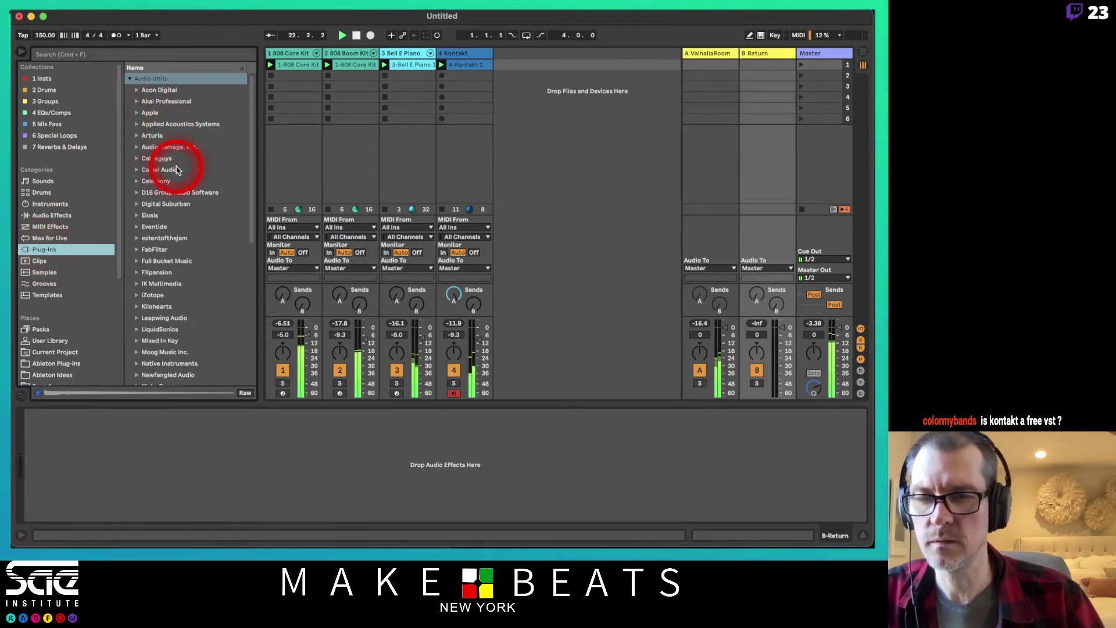
left_click(137, 250)
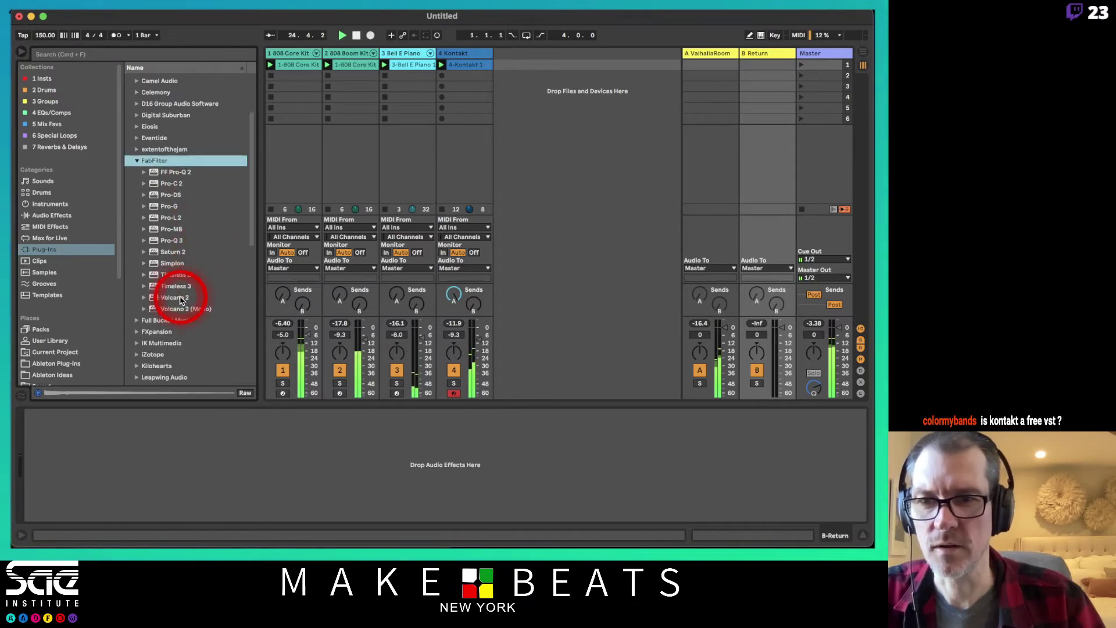
left_click(169, 286)
left_click(694, 53)
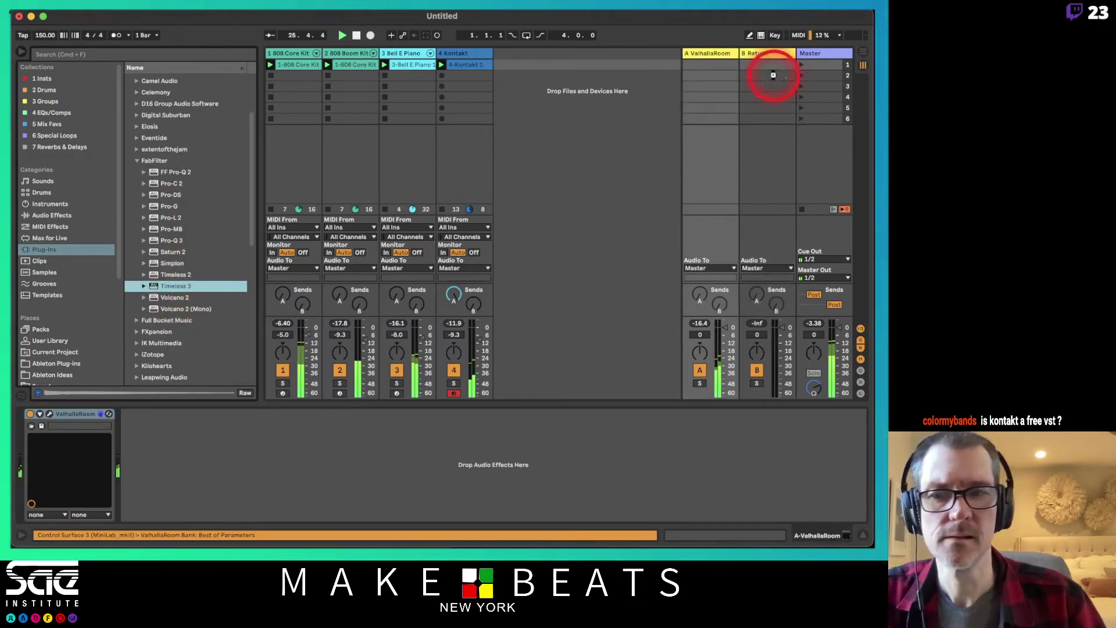
left_click_drag(773, 74, 774, 73)
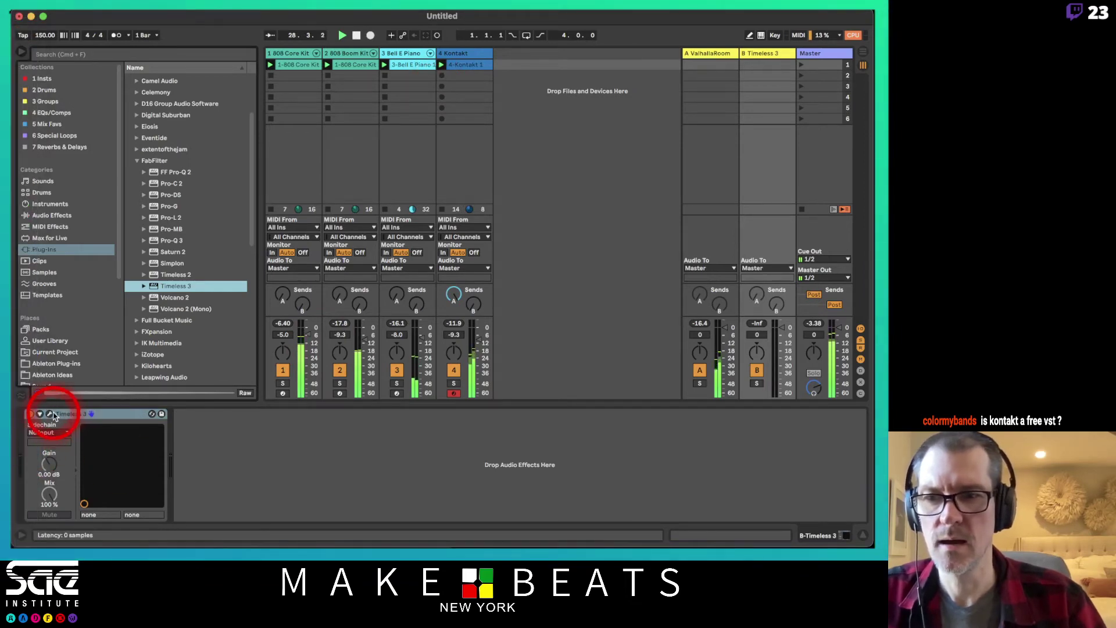
Open the Timeless 3 plug-in window and raise the Bell E Piano track's send to that return
left_click(51, 414)
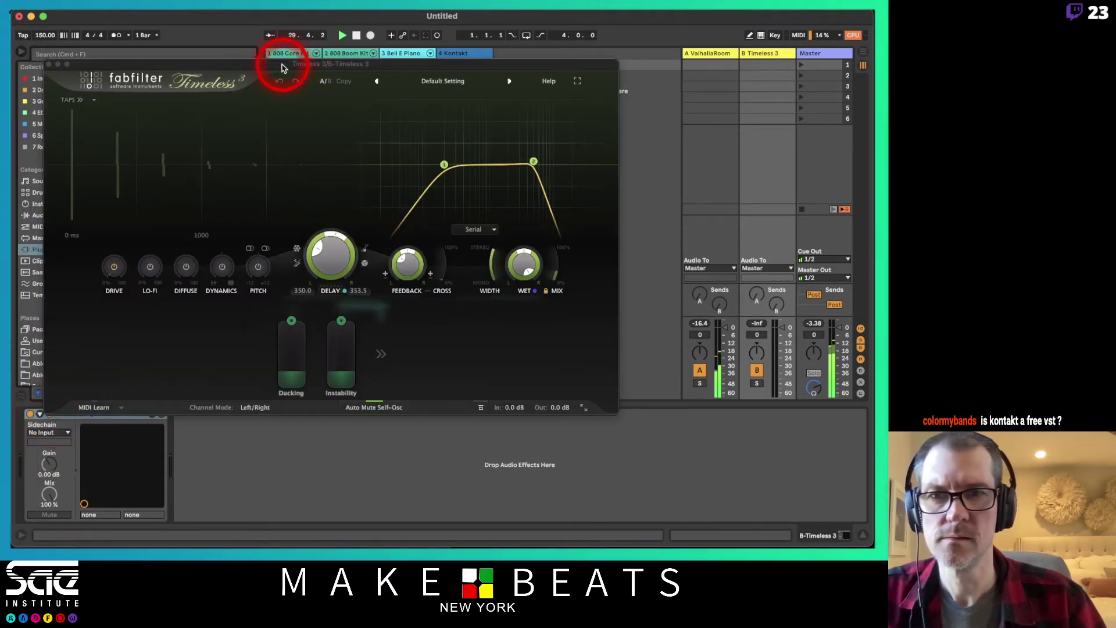
left_click_drag(281, 68, 689, 159)
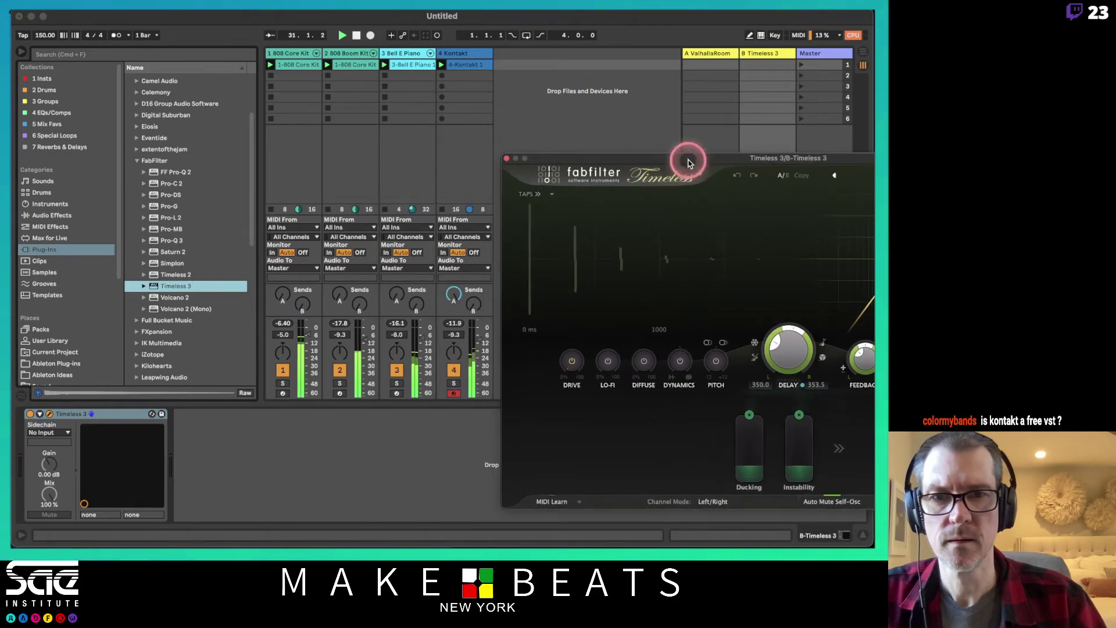
left_click(416, 302)
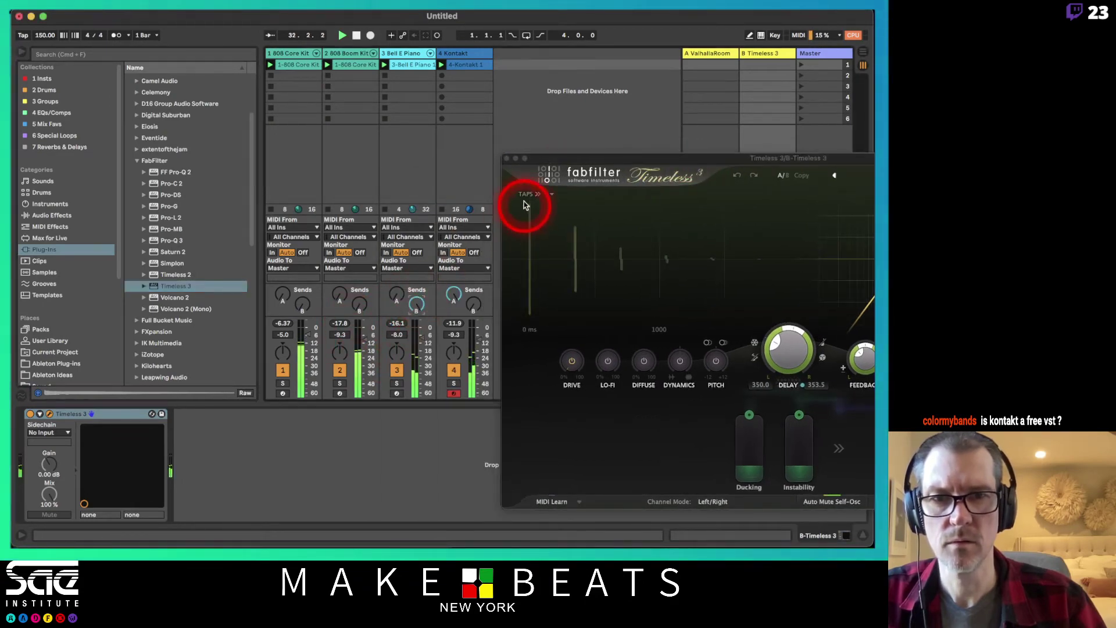
left_click_drag(545, 161, 141, 78)
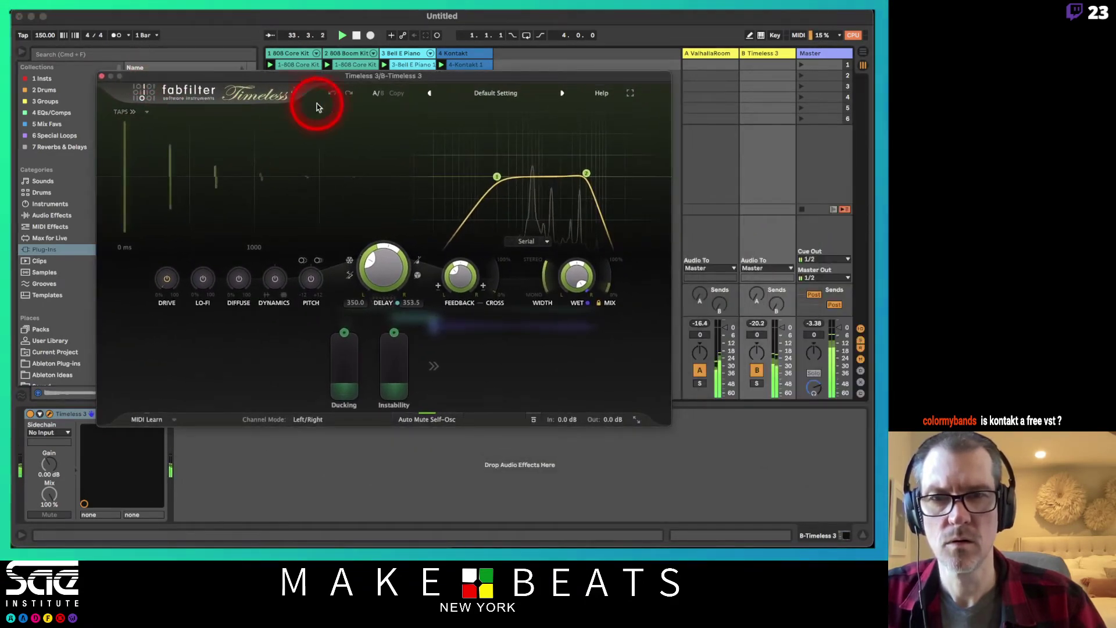
Load the Medium delay preset Guitar - Tele Clean Pick Fun bM in Timeless 3
left_click(509, 94)
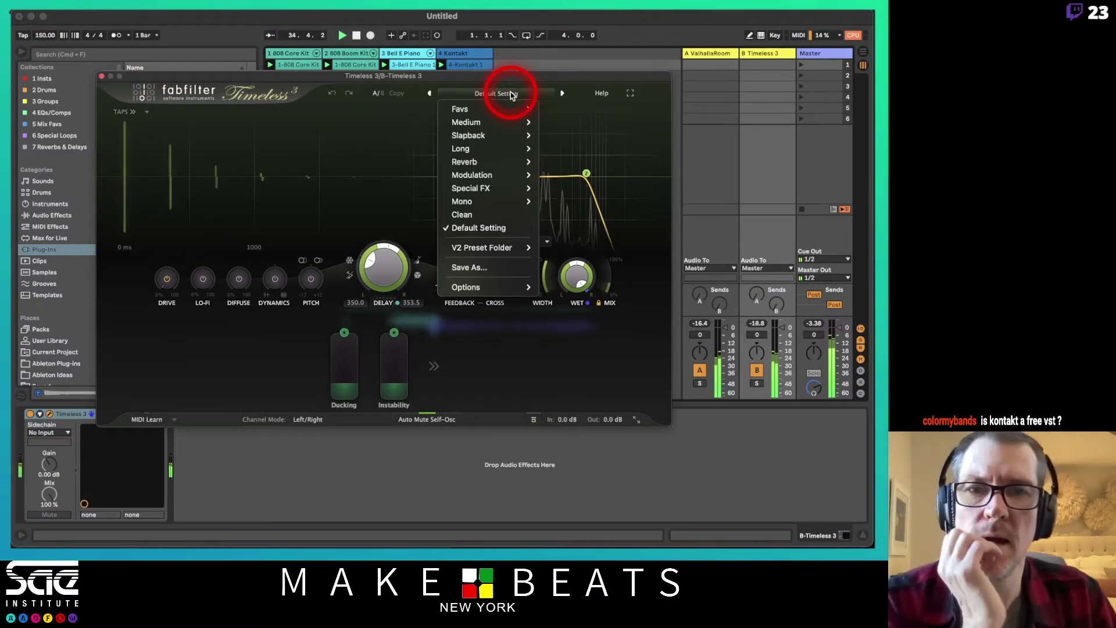
mouse_move(494, 162)
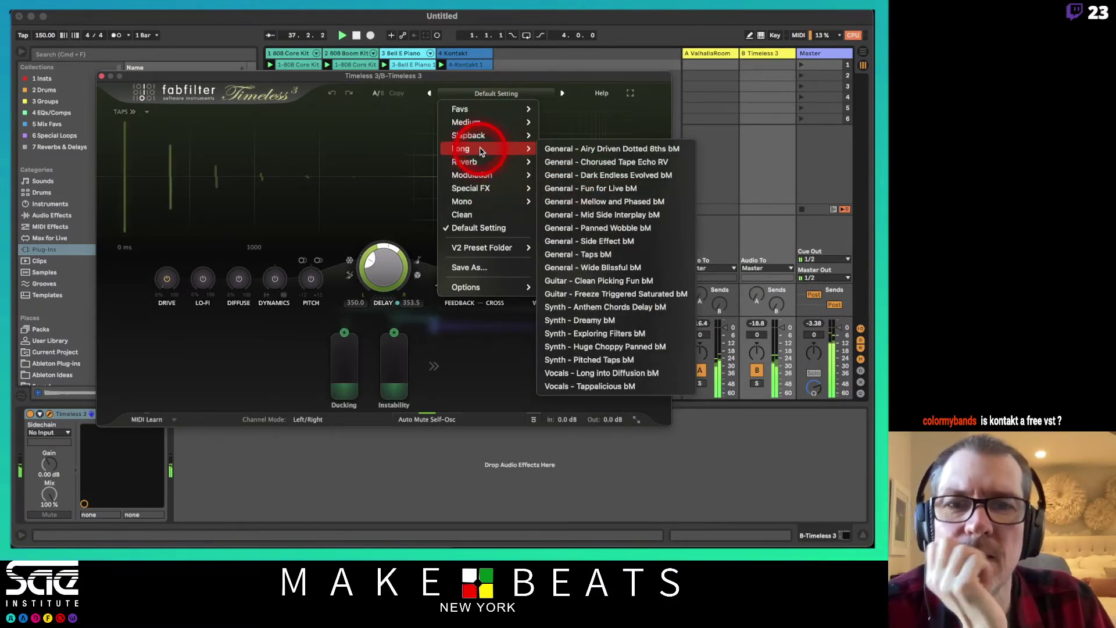
mouse_move(488, 128)
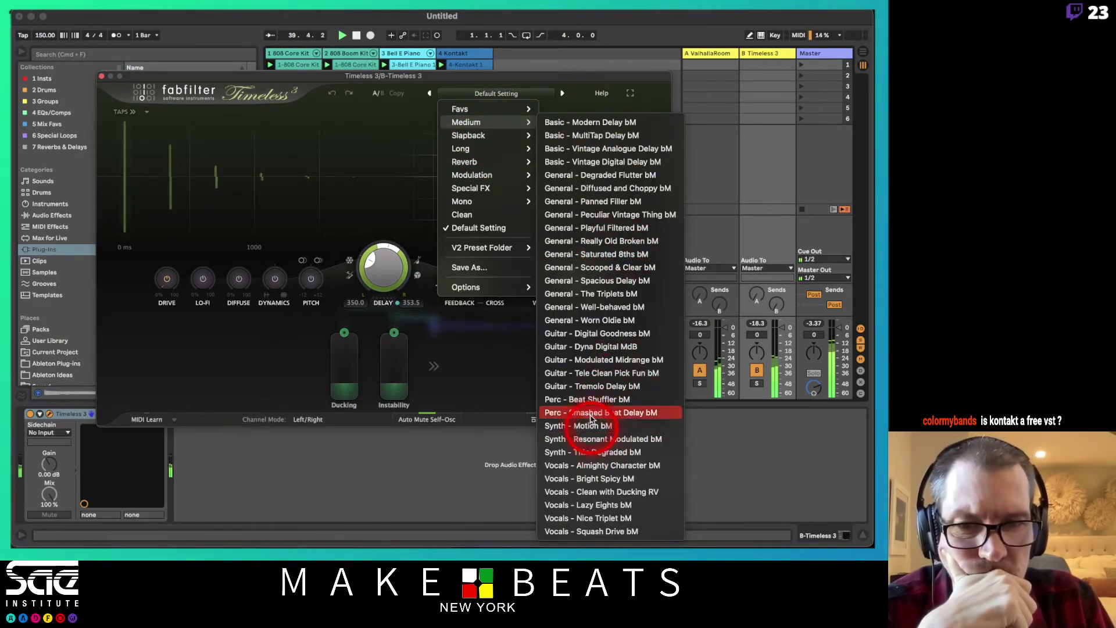
left_click(587, 379)
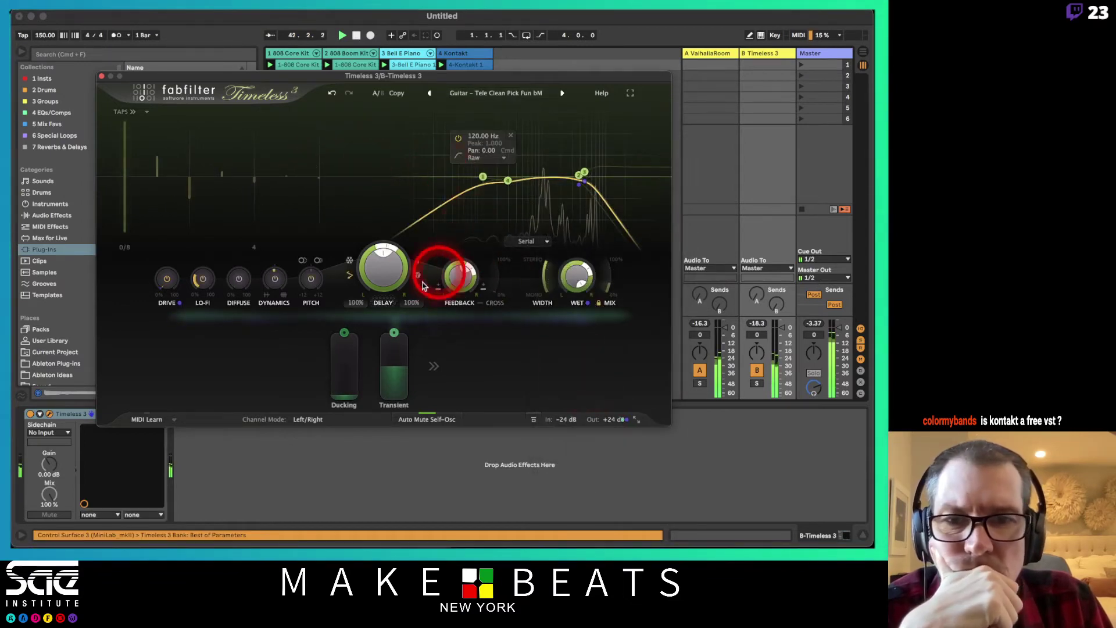
mouse_move(573, 268)
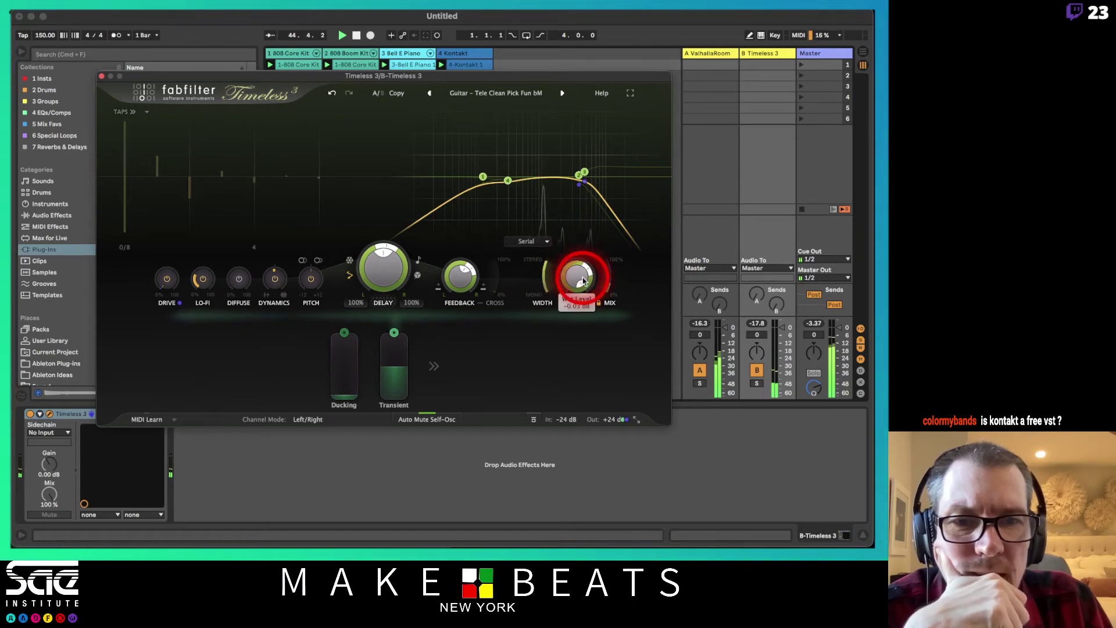
mouse_move(605, 290)
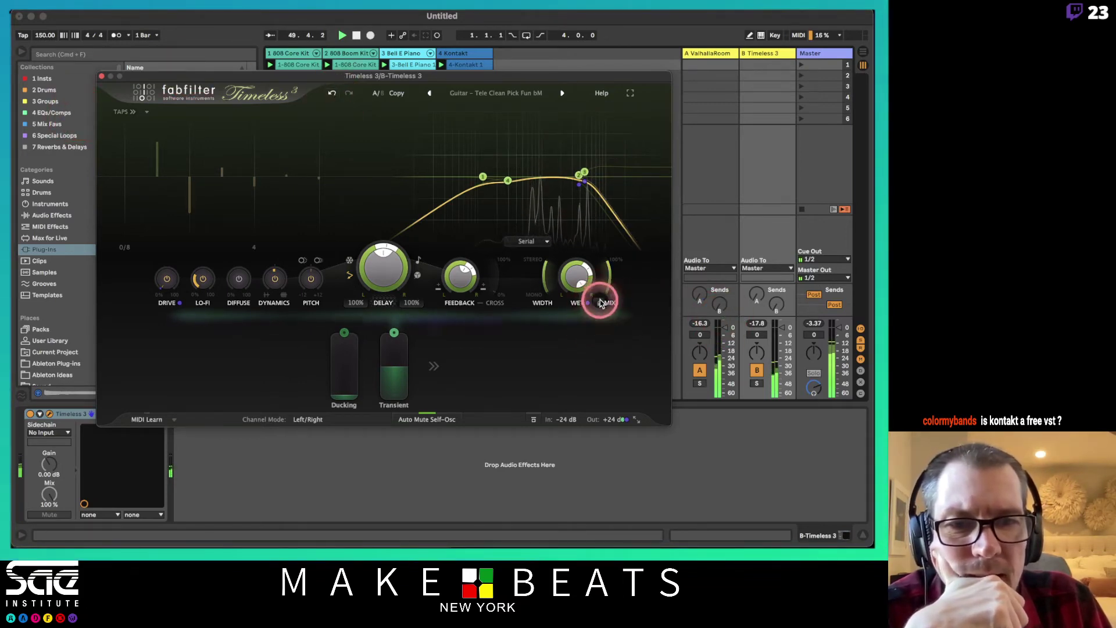
Audition the neighbouring Timeless 3 presets and settle on Guitar - Dyna Digital MdB
left_click(562, 93)
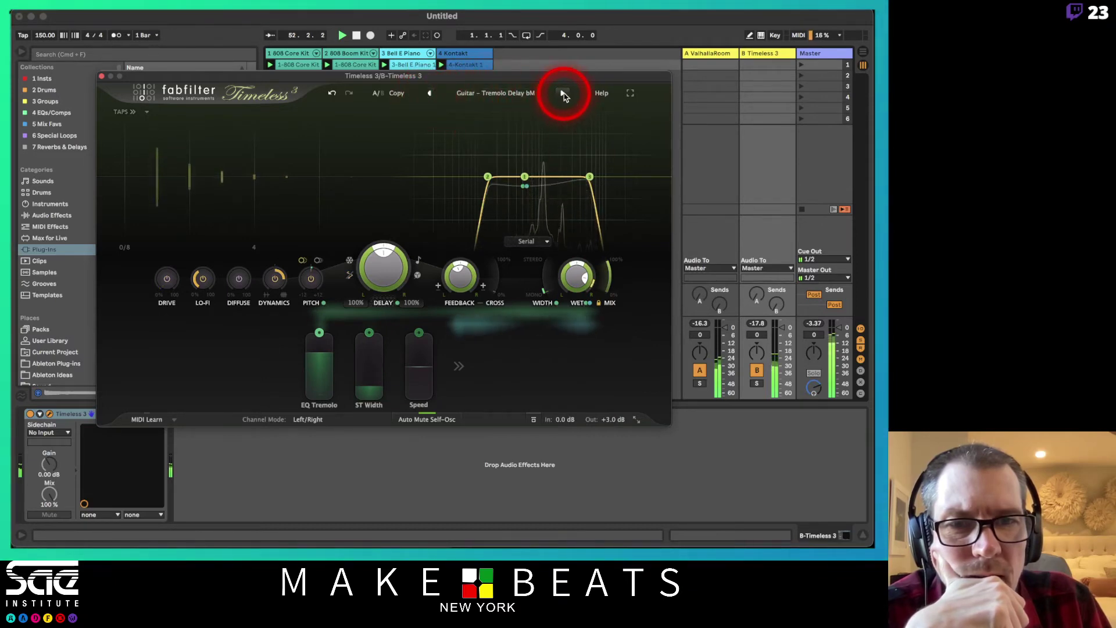
left_click(563, 93)
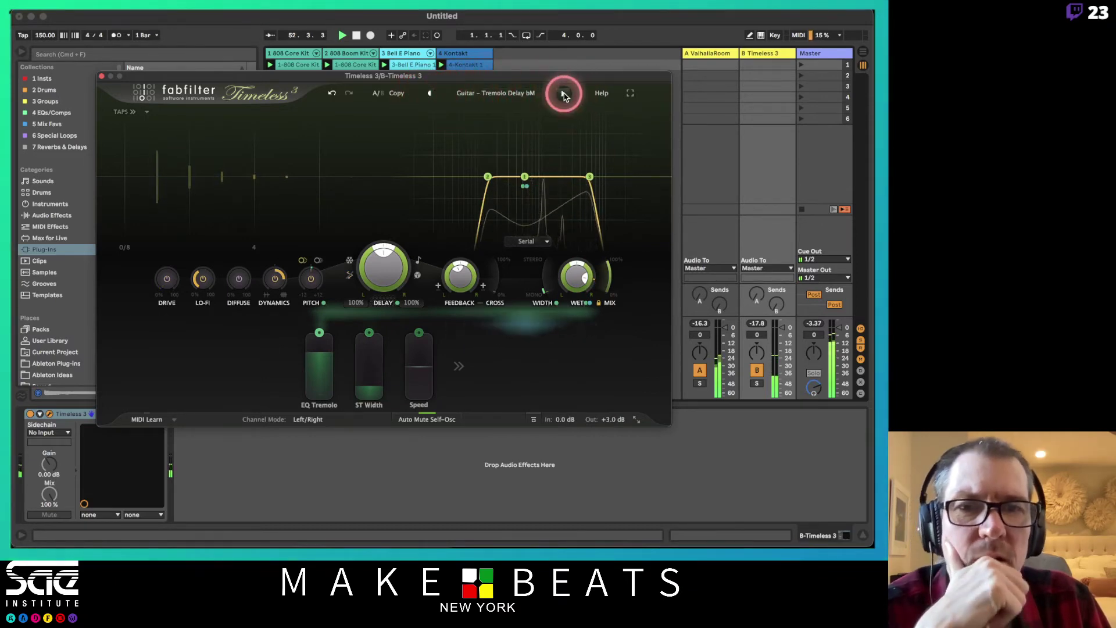
left_click(429, 94)
left_click(429, 94)
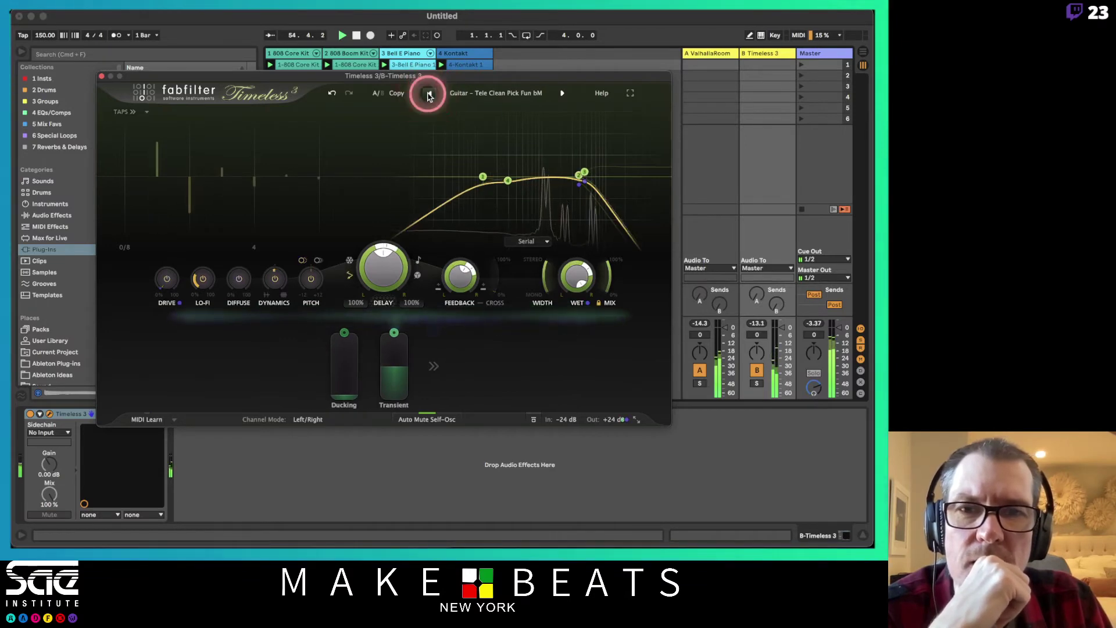
left_click(429, 95)
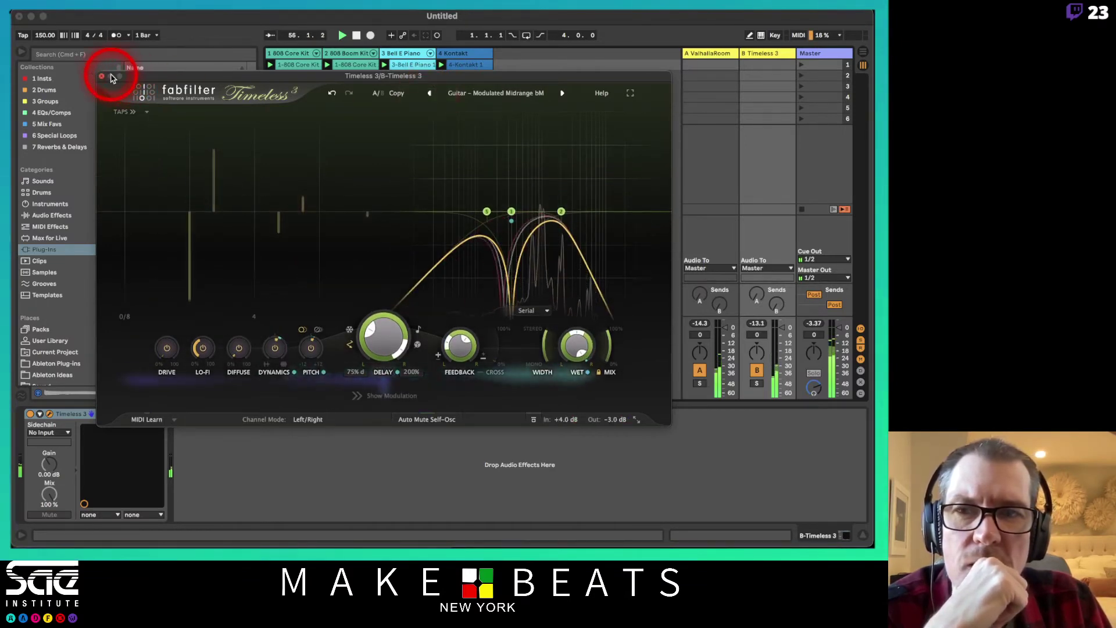
left_click(429, 94)
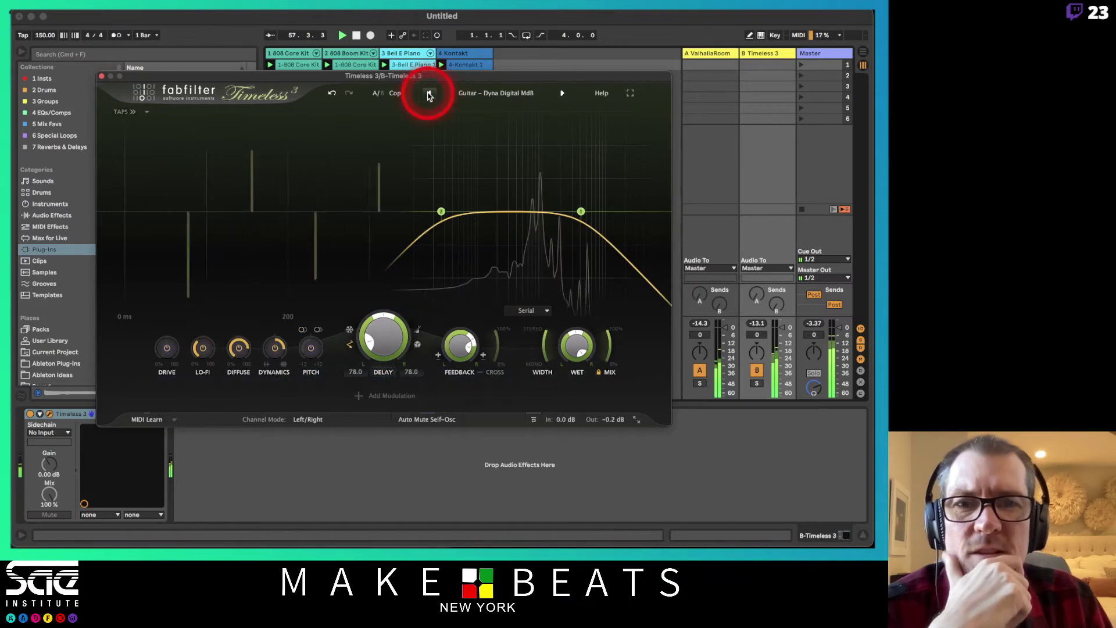
Reduce the Bell E Piano track's send to the Timeless 3 return and set the track's volume to -12.0 dB
left_click(99, 76)
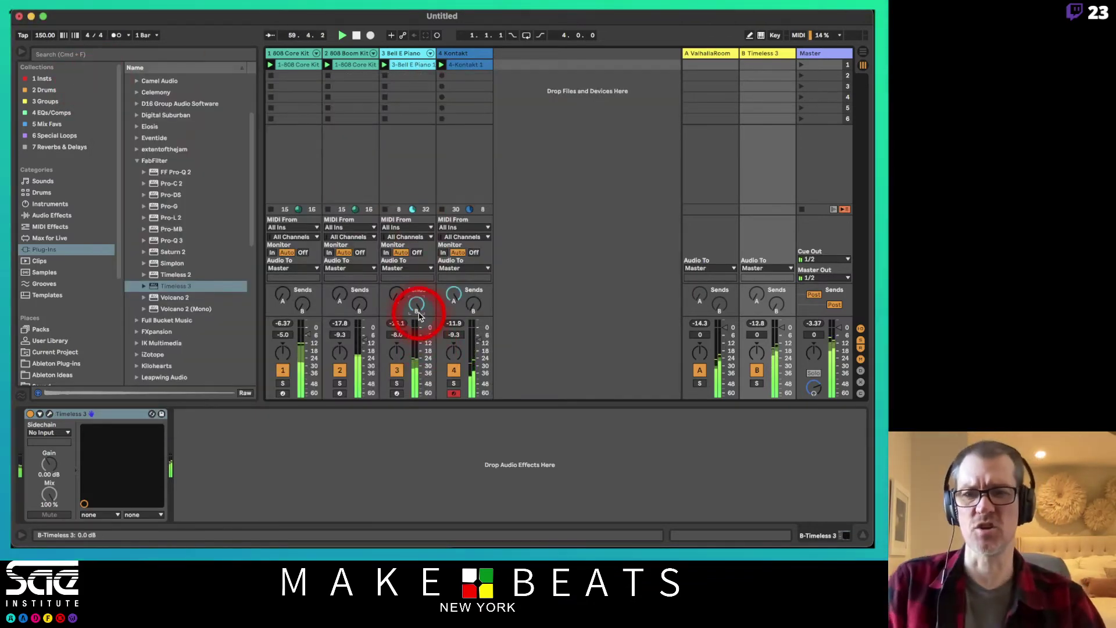
left_click_drag(418, 308, 421, 349)
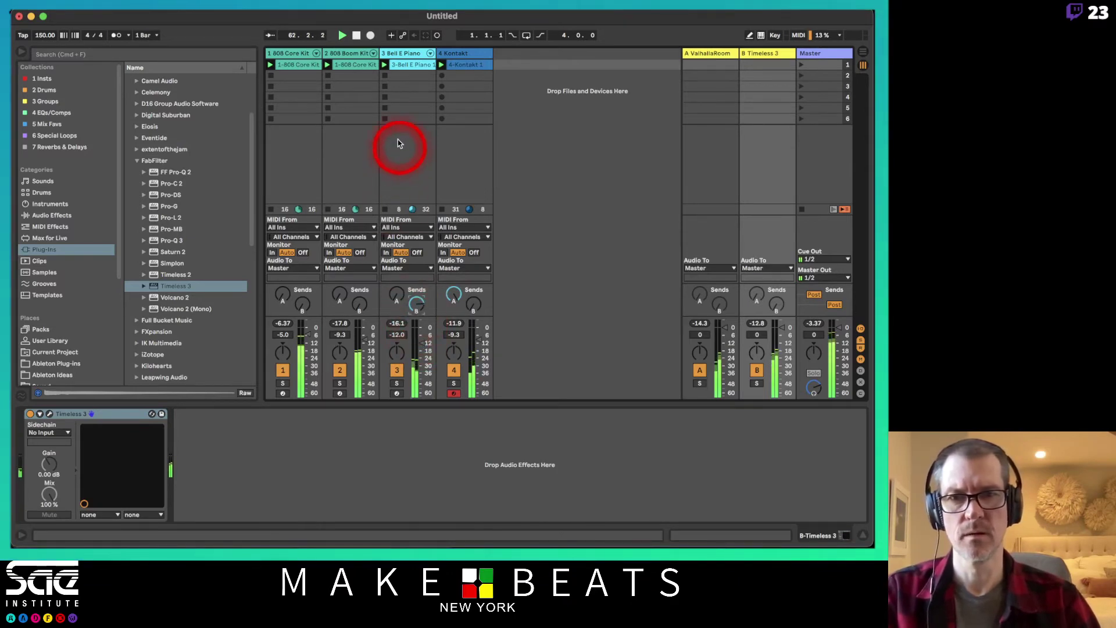
Add an Auto Filter to the Bell E Piano track as a low-pass at 889 Hz with 66% resonance
left_click(399, 53)
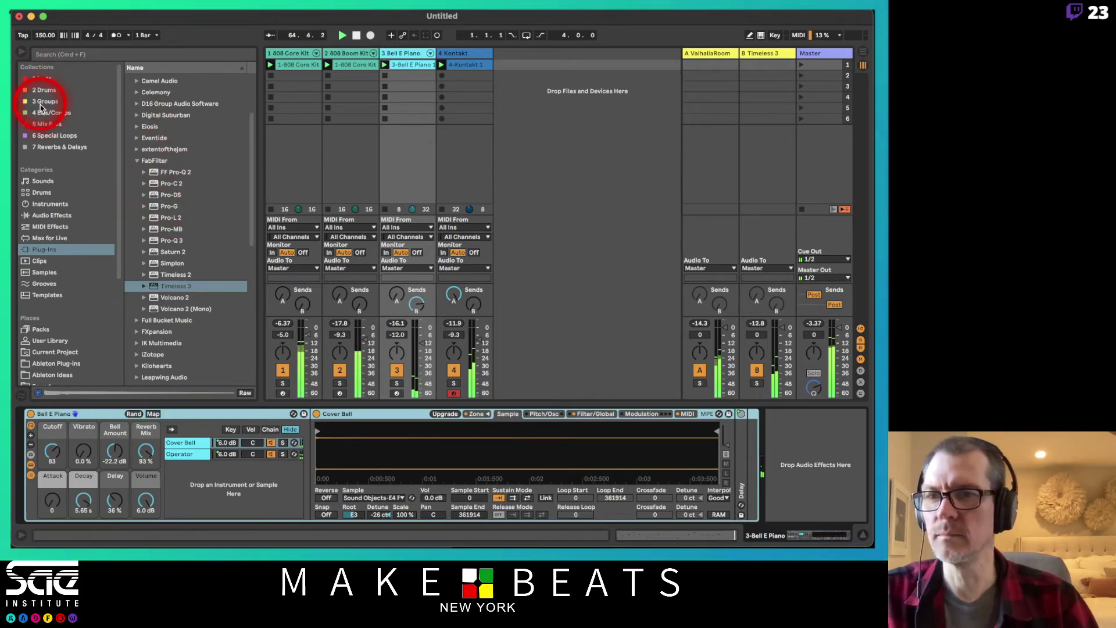
left_click(54, 218)
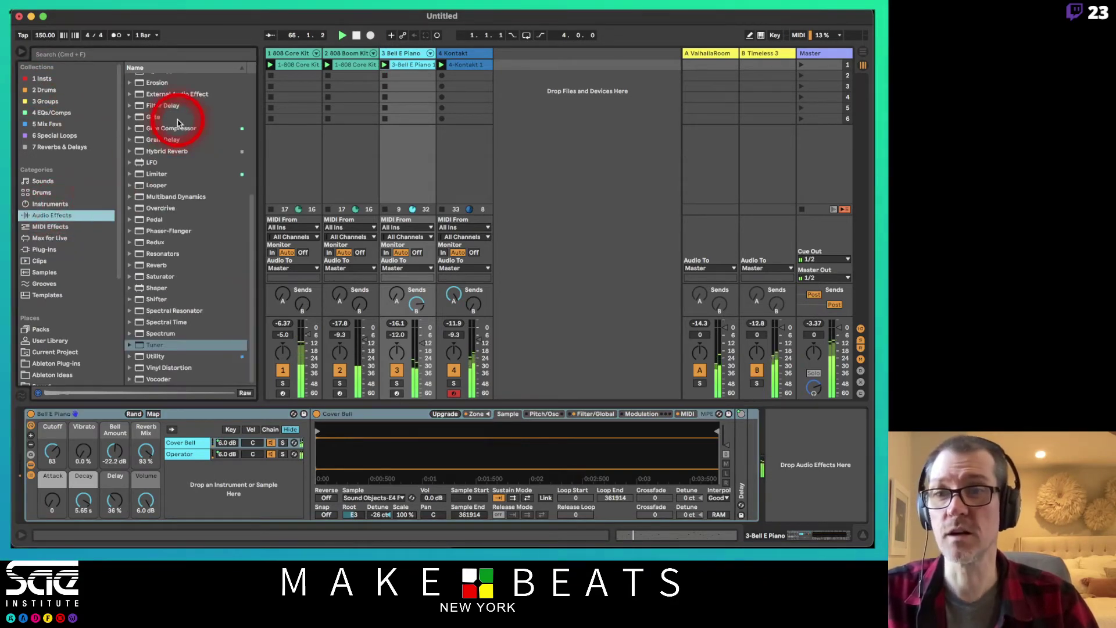
scroll(163, 137, "down", 2)
scroll(163, 137, "up", 3)
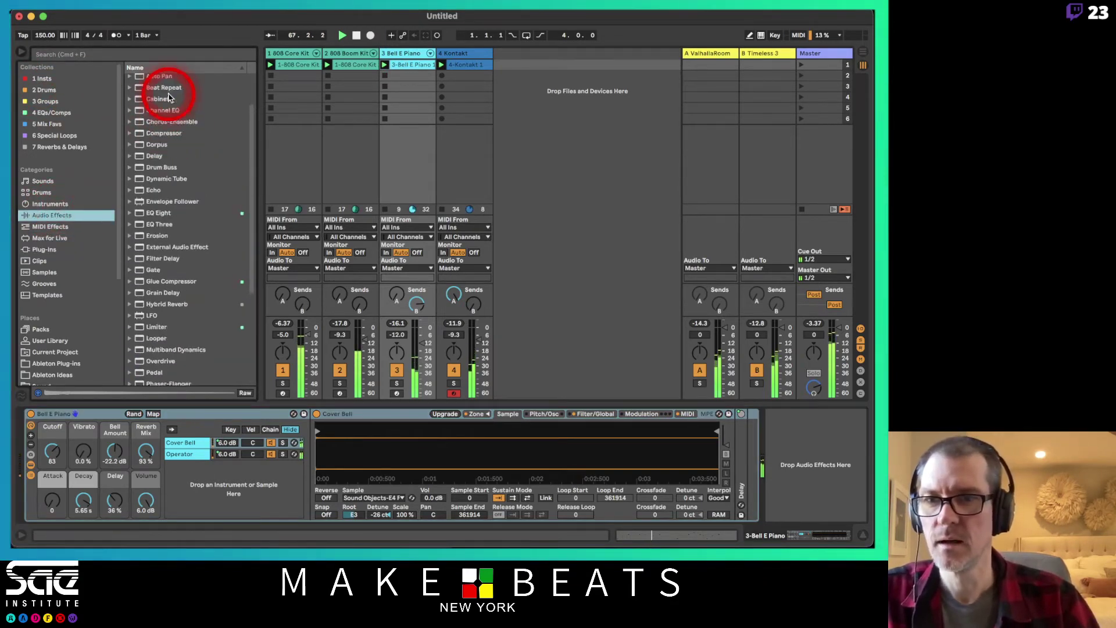
left_click_drag(163, 112, 418, 54)
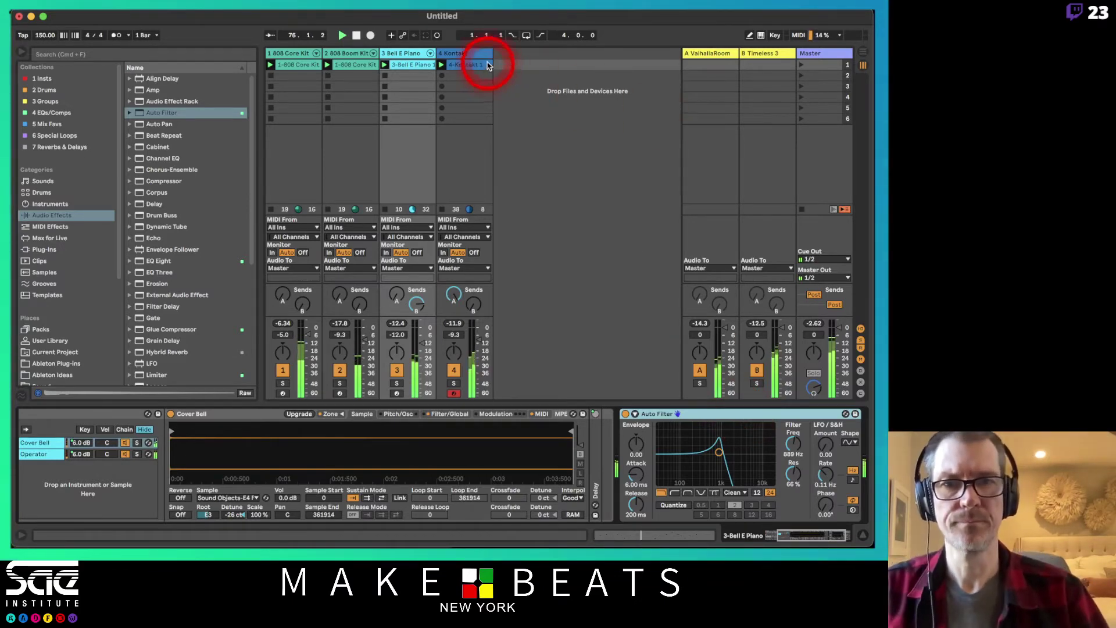
Insert a new MIDI track after Kontakt and expand the u-he folder among the plug-ins
left_click(482, 53)
key("super+shift+t")
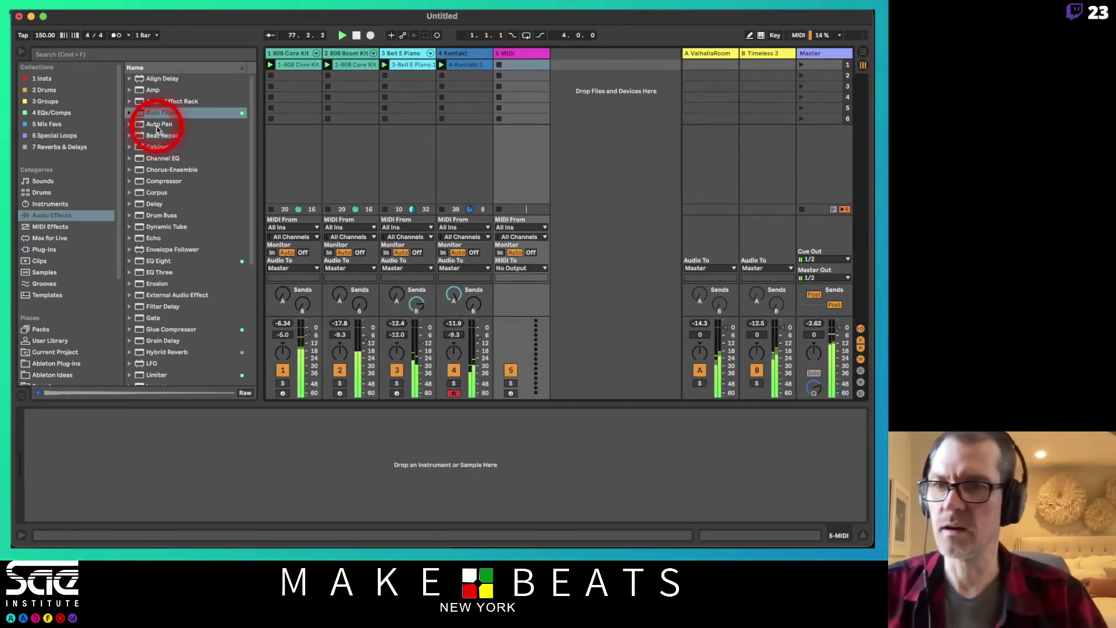
left_click(47, 250)
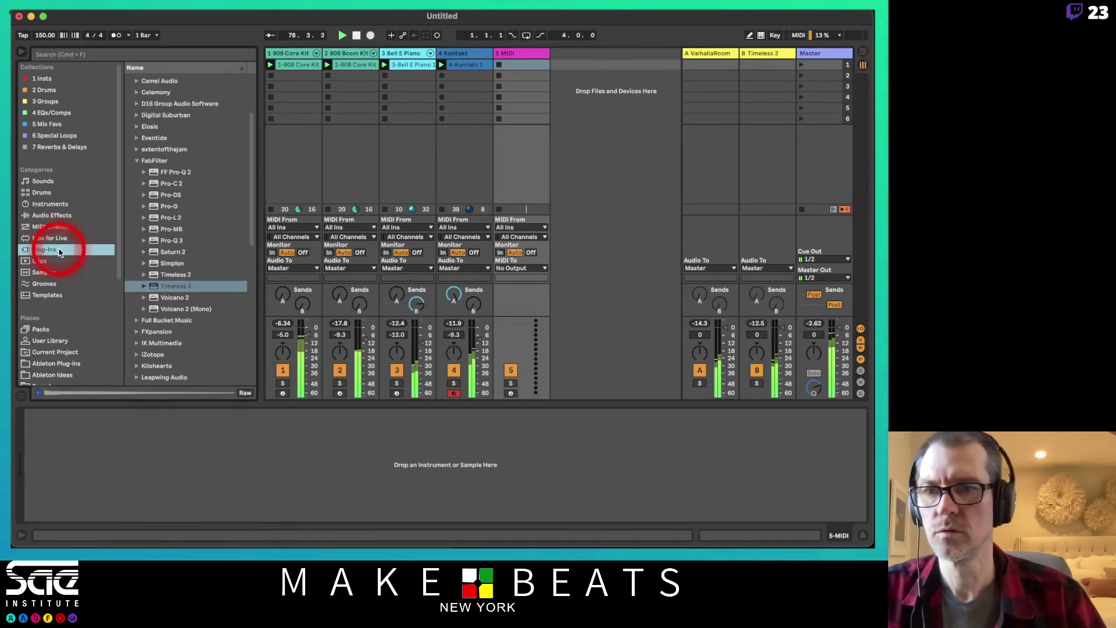
left_click(135, 163)
scroll(174, 192, "down", 6)
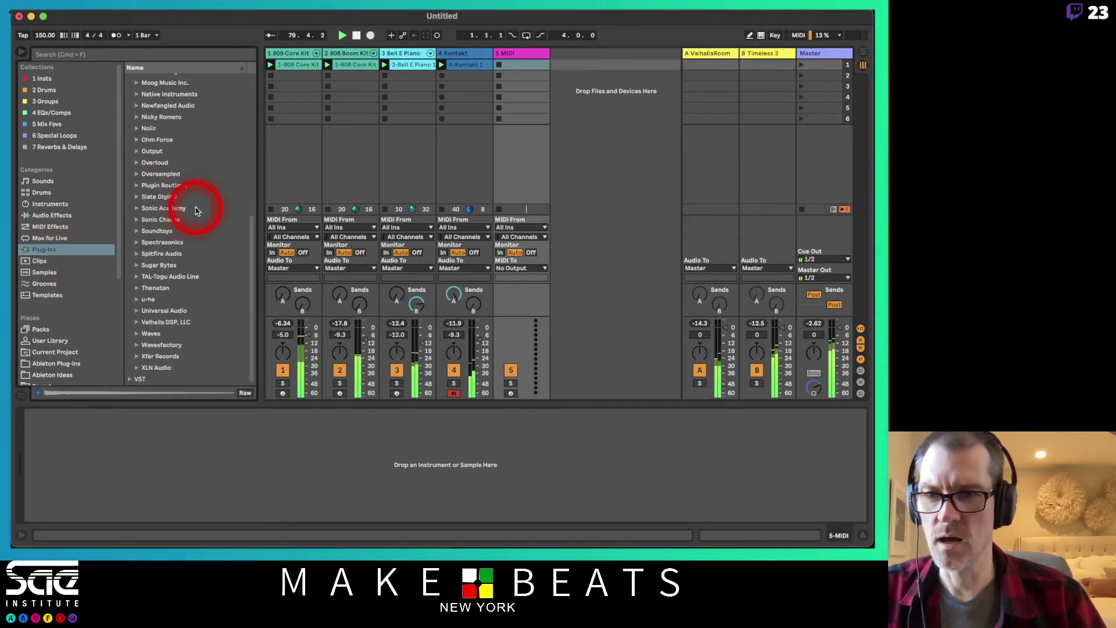
left_click(134, 299)
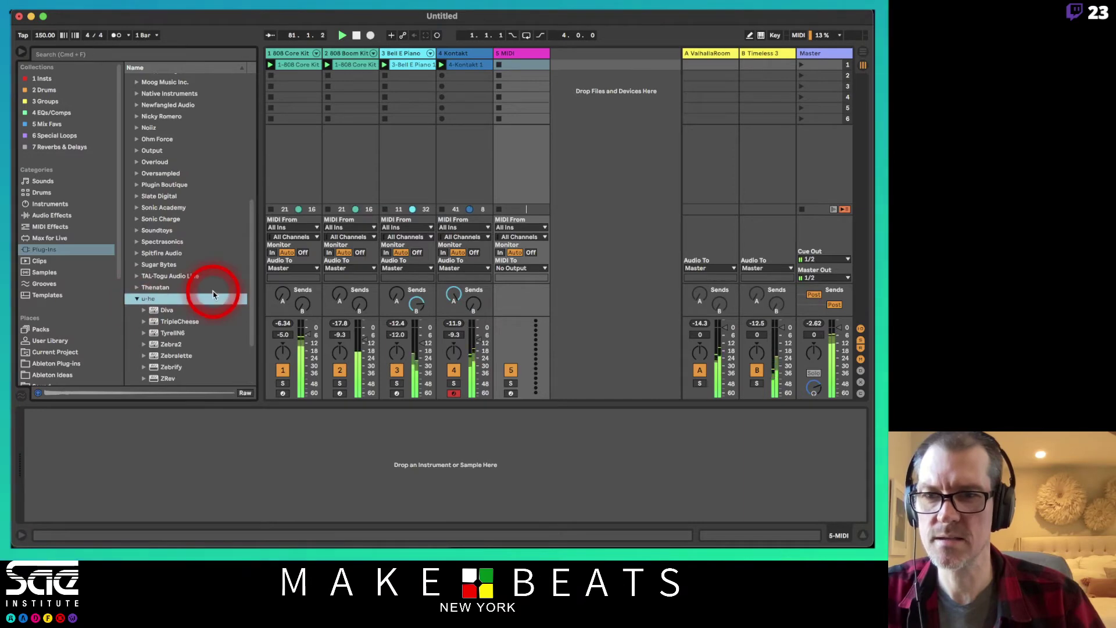
scroll(212, 294, "down", 3)
left_click_drag(152, 233, 514, 93)
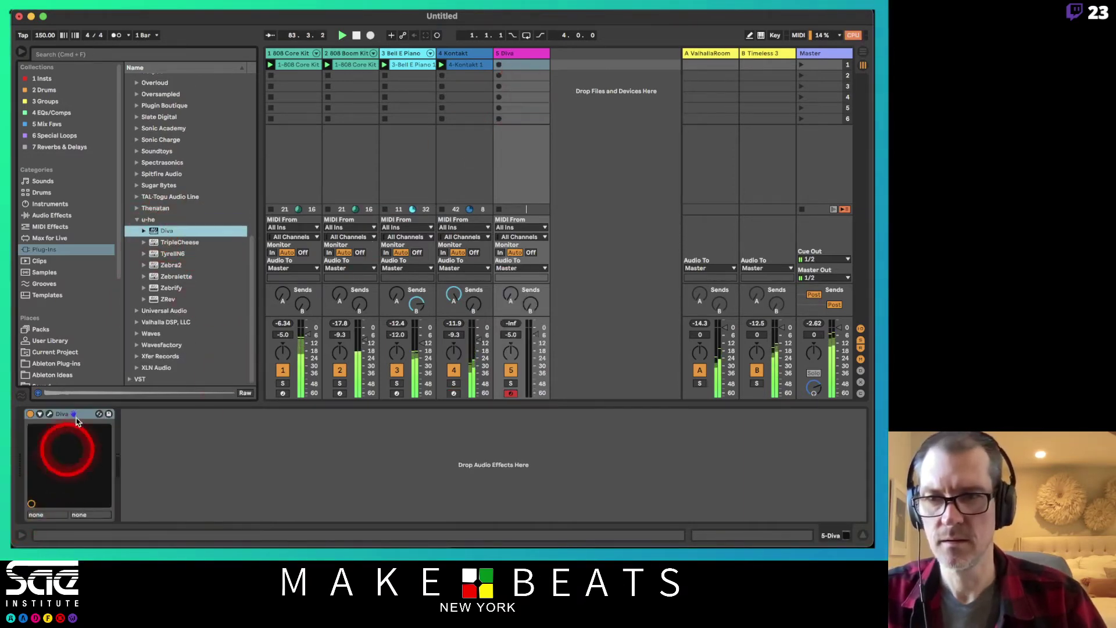
left_click(79, 417)
key("Delete")
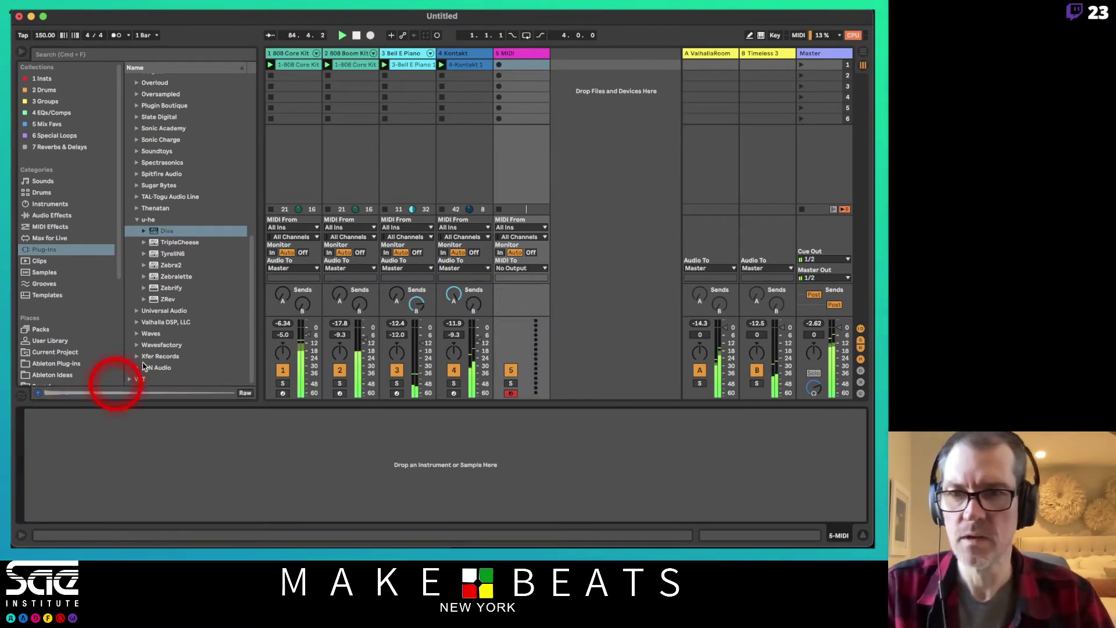
Load the u-he TyrellN6 synth onto the new MIDI track
left_click(156, 254)
left_click_drag(156, 254, 91, 427)
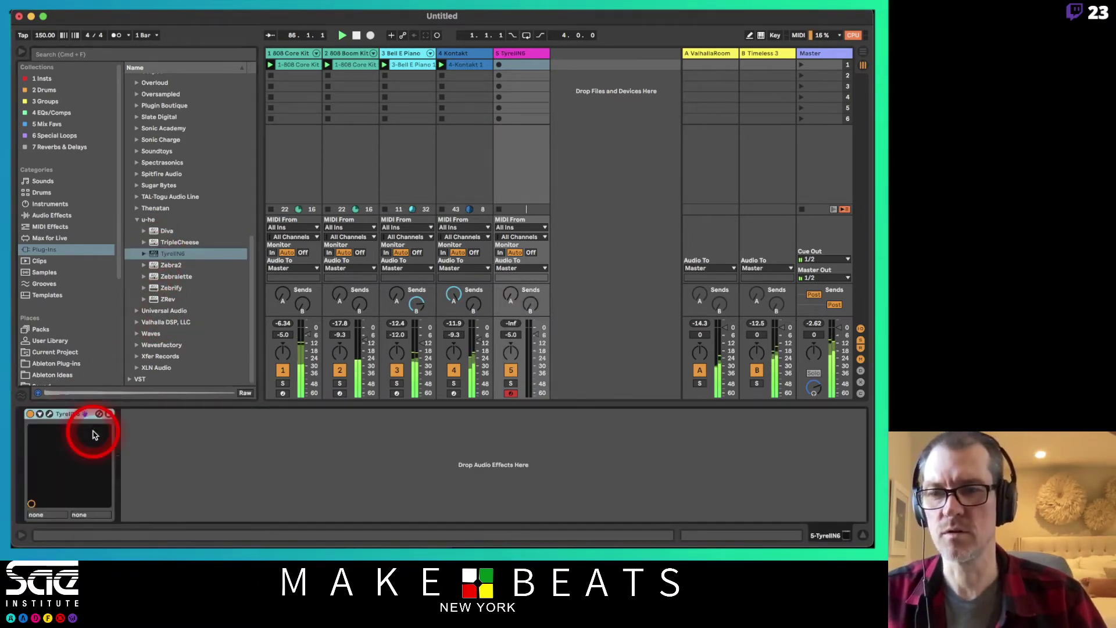
Open the TyrellN6 editor, move its window aside and lower the filter cutoff partway below maximum
left_click(52, 416)
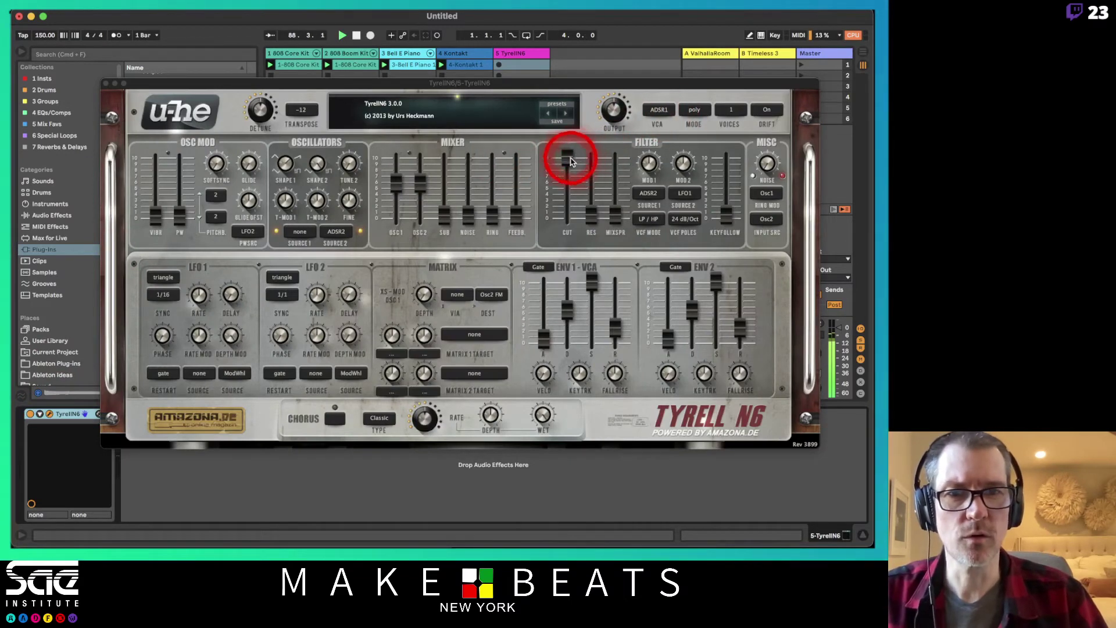
left_click_drag(568, 157, 560, 252)
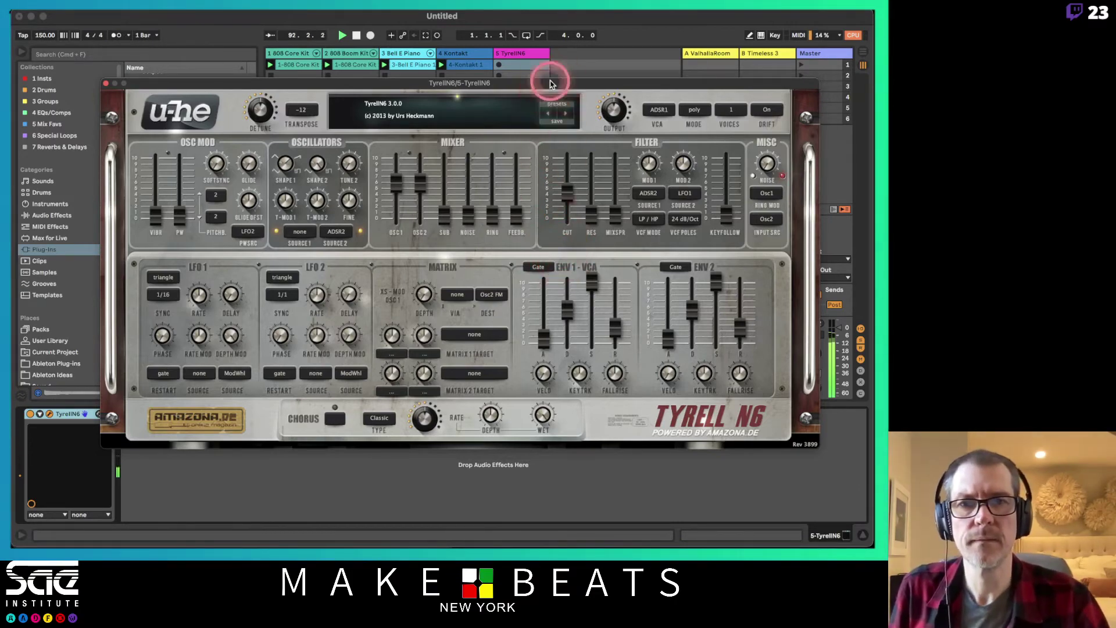
left_click_drag(550, 82, 496, 81)
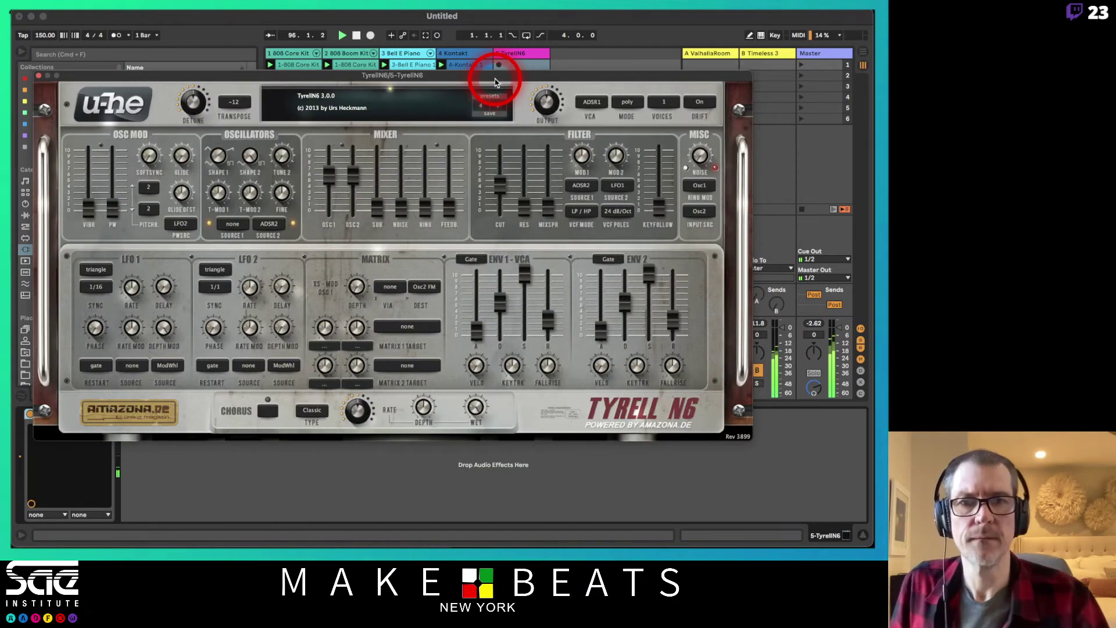
left_click_drag(497, 179, 504, 147)
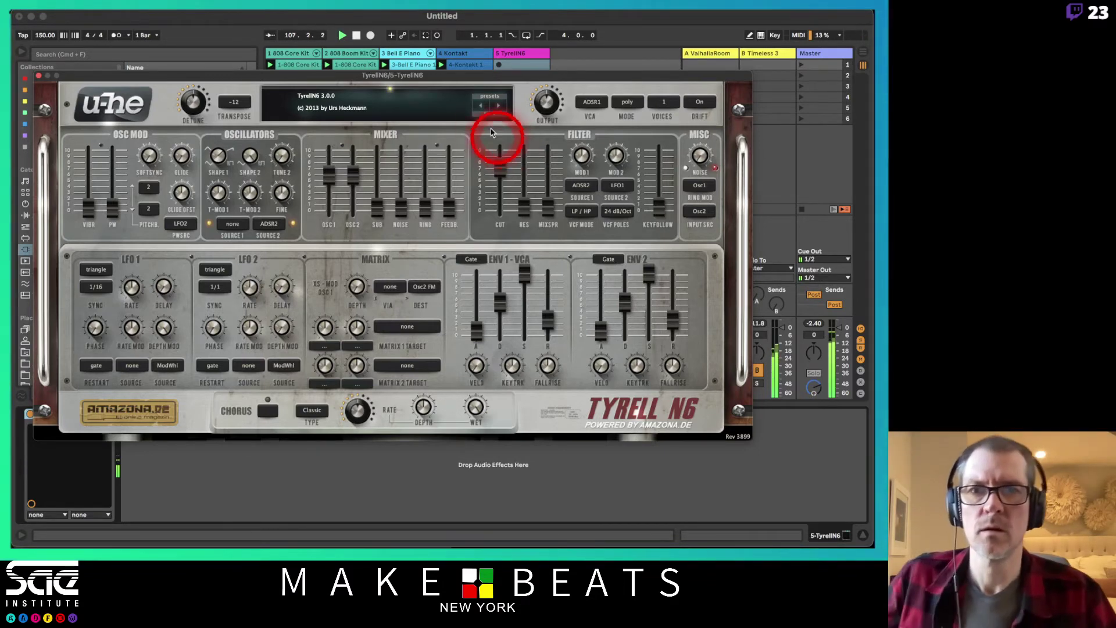
Capture the notes just played as a clip on the TyrellN6 track and close the synth's editor
left_click(424, 36)
left_click(26, 88)
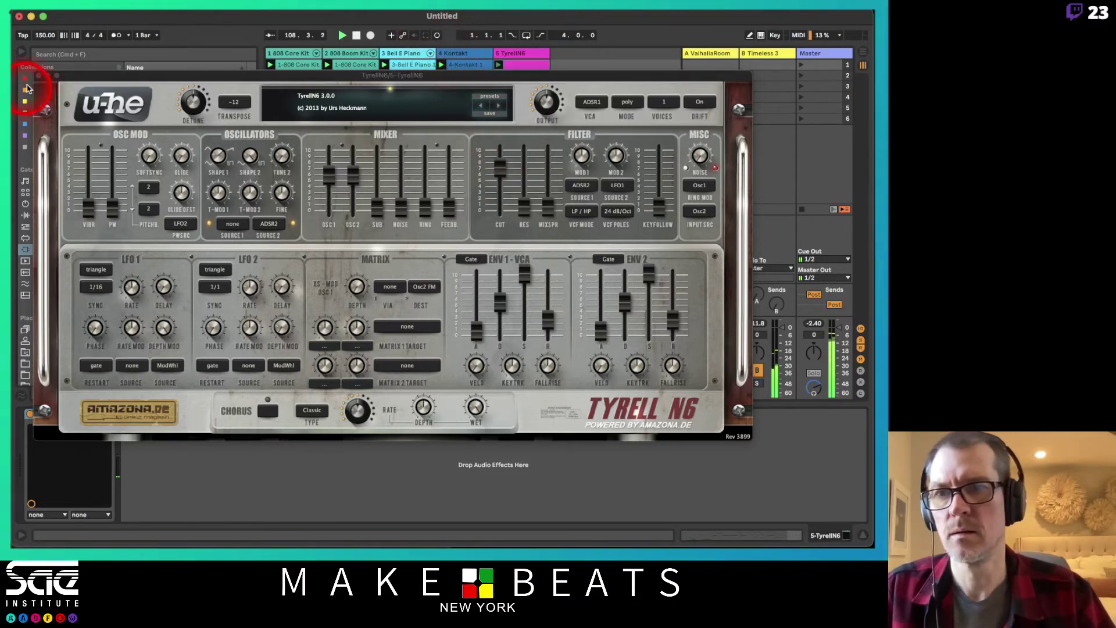
left_click(38, 77)
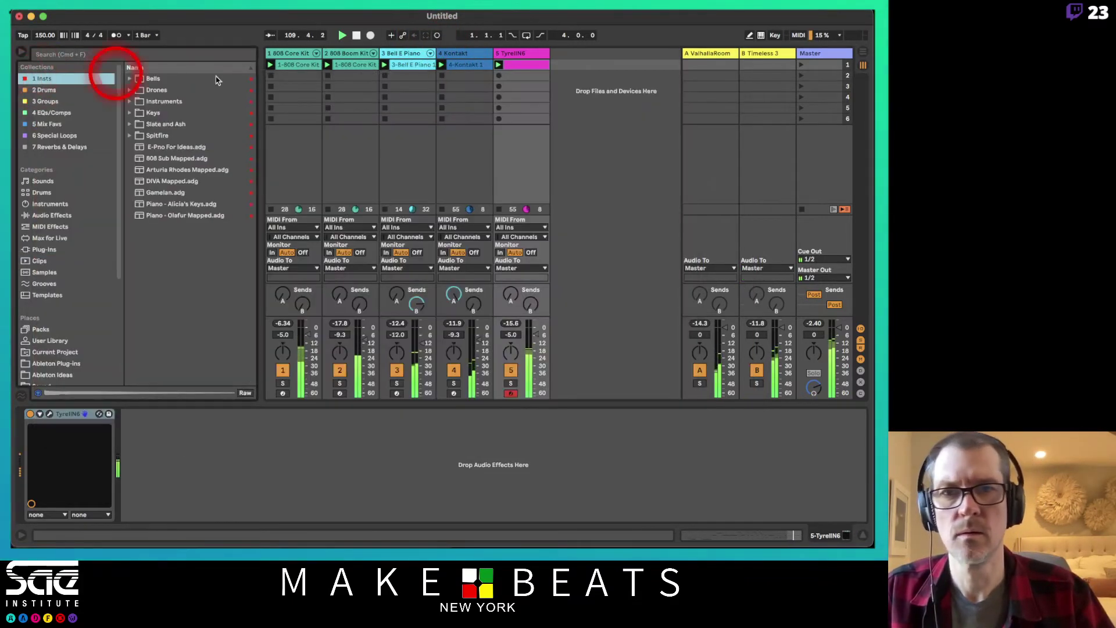
Open the captured TyrellN6 clip in the note editor and select all of its notes
double_click(515, 64)
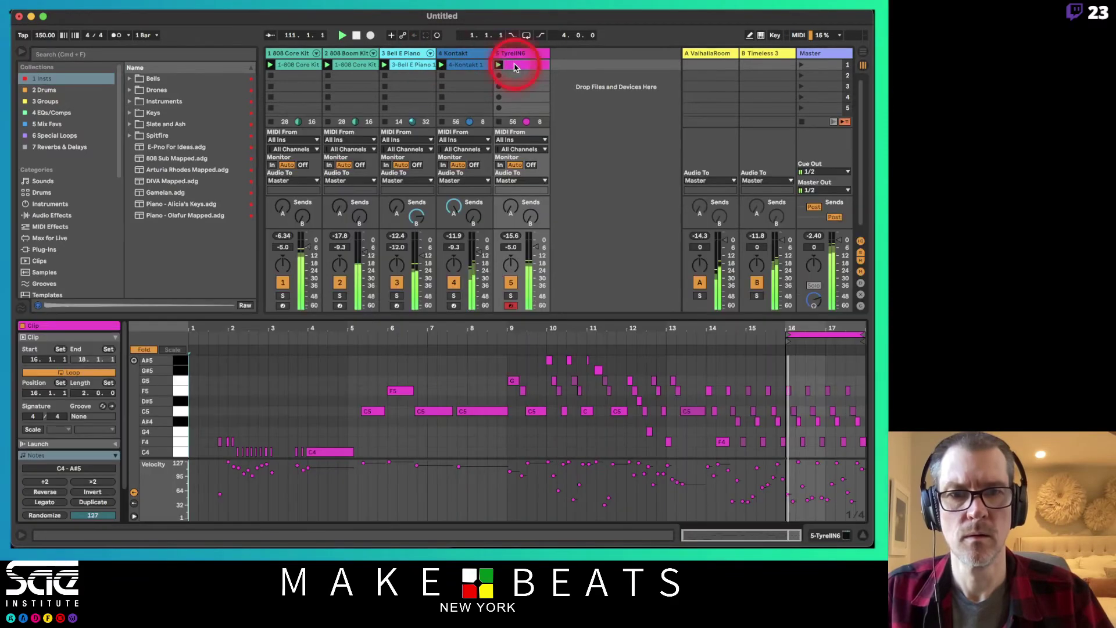
left_click(598, 238)
left_click(802, 381)
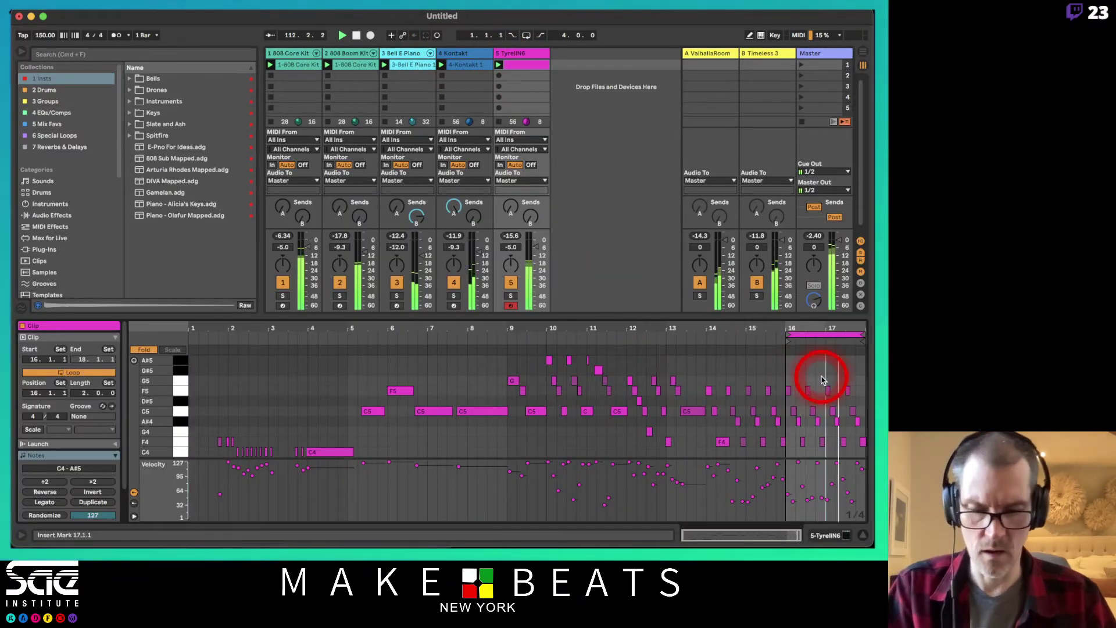
key("super+a")
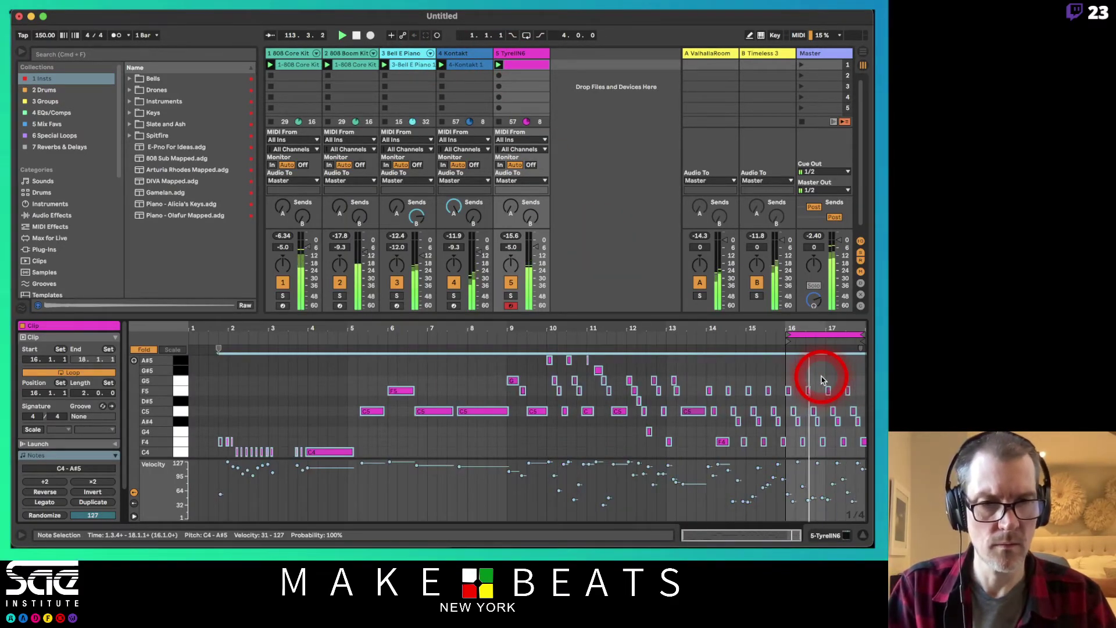
Reopen the TyrellN6 editor, adjust the filter's resonance and cutoff, and close the editor
left_click(519, 52)
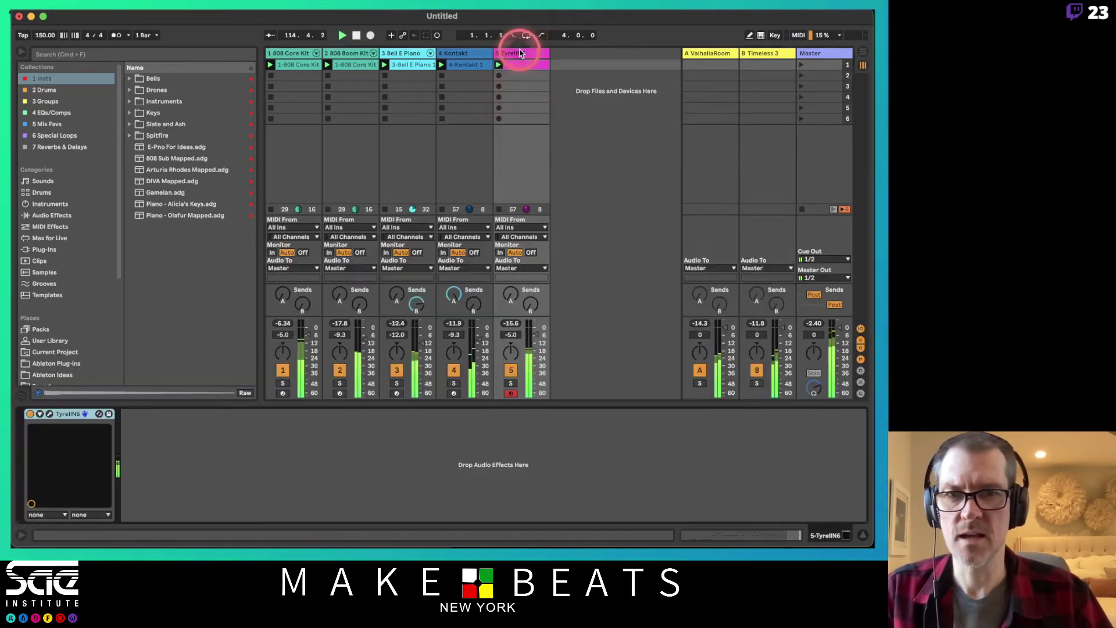
left_click(49, 413)
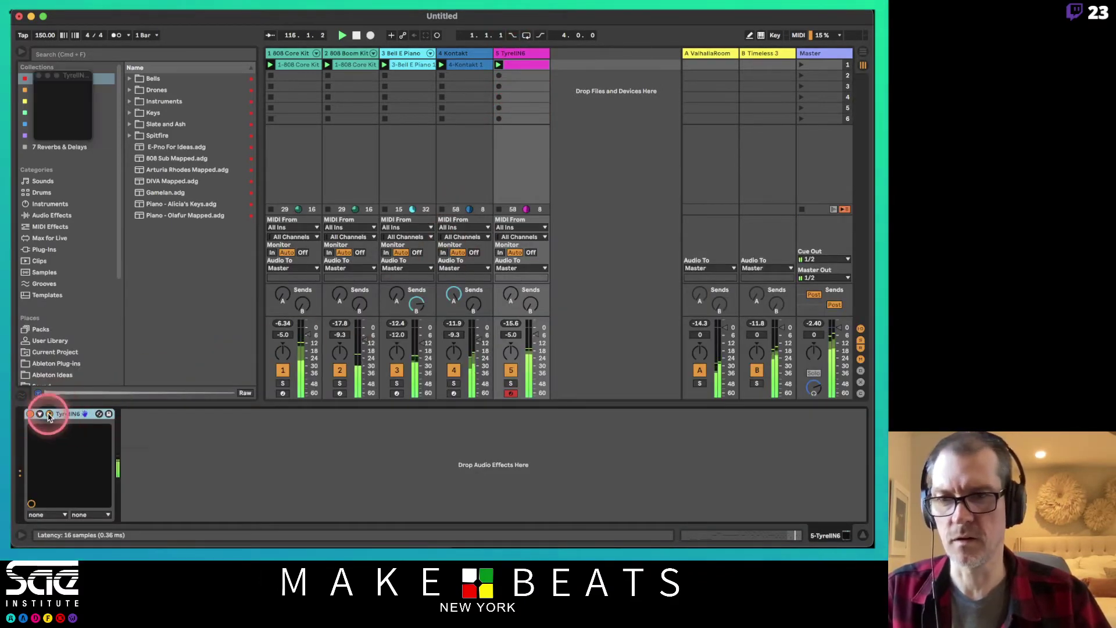
left_click_drag(525, 208, 499, 199)
left_click(38, 76)
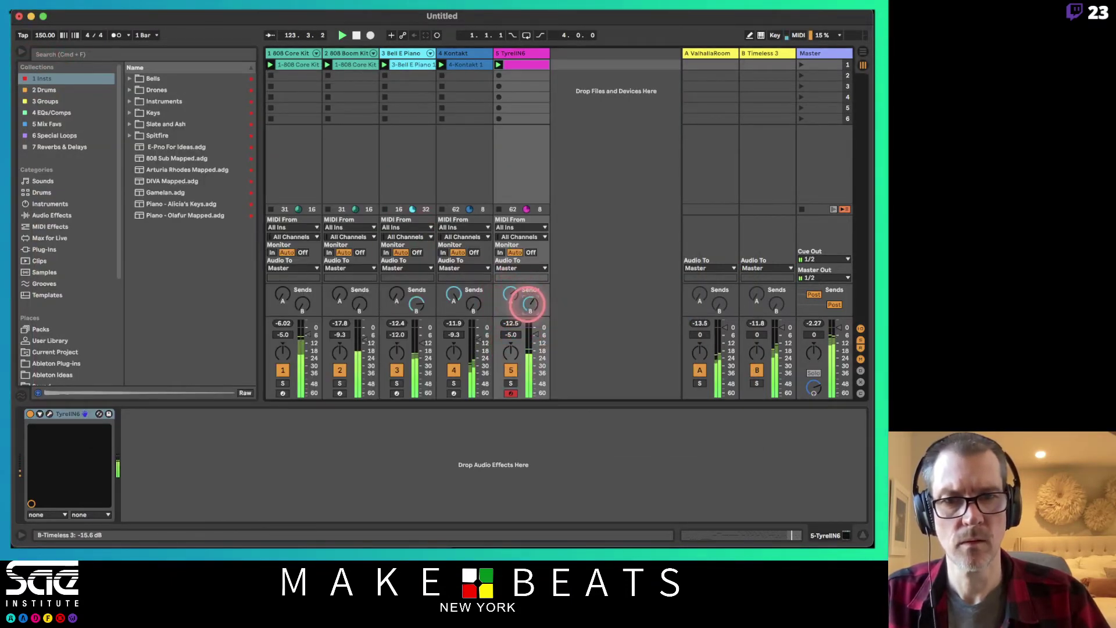
Raise the TyrellN6 track's sends to ValhallaRoom and Timeless 3 and set its volume to -12.6 dB
left_click(511, 295)
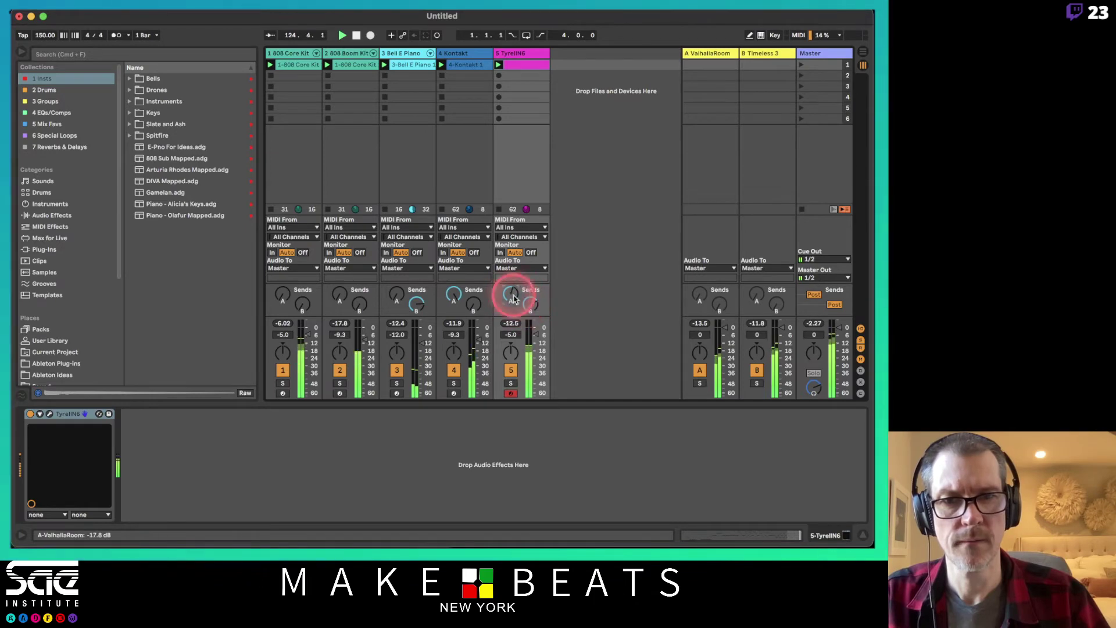
left_click_drag(529, 304, 530, 302)
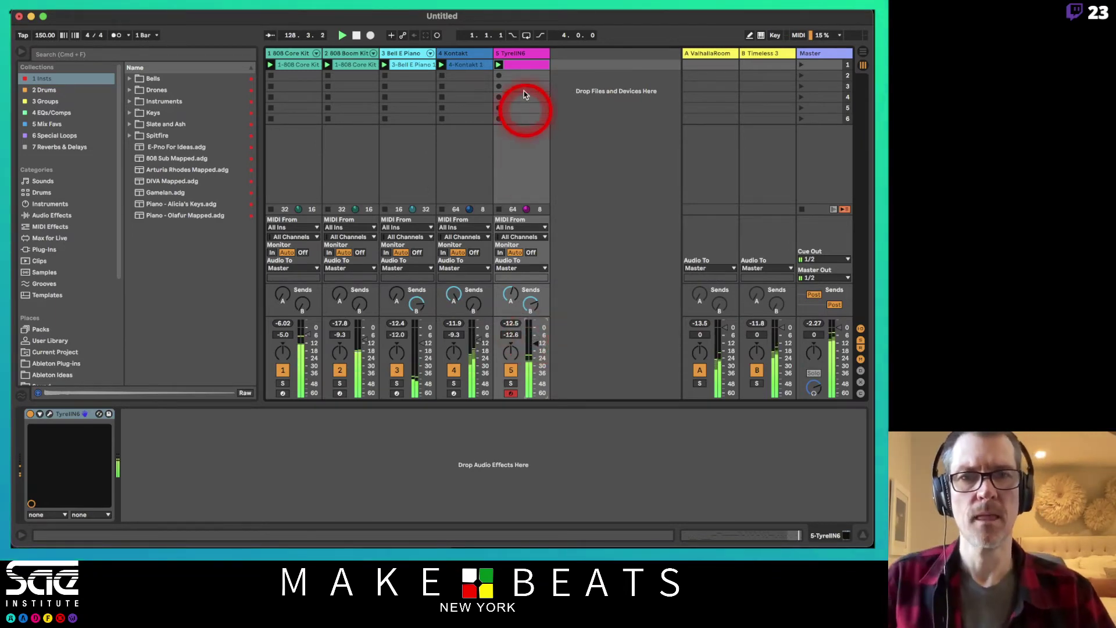
left_click(526, 53)
key("super+shift+t")
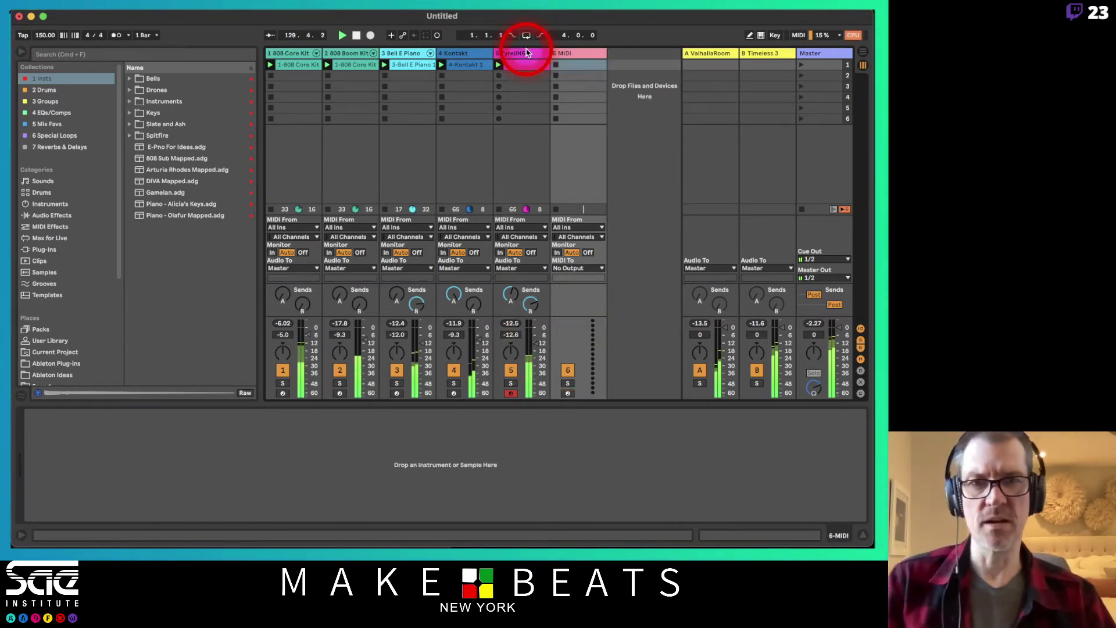
left_click(576, 53)
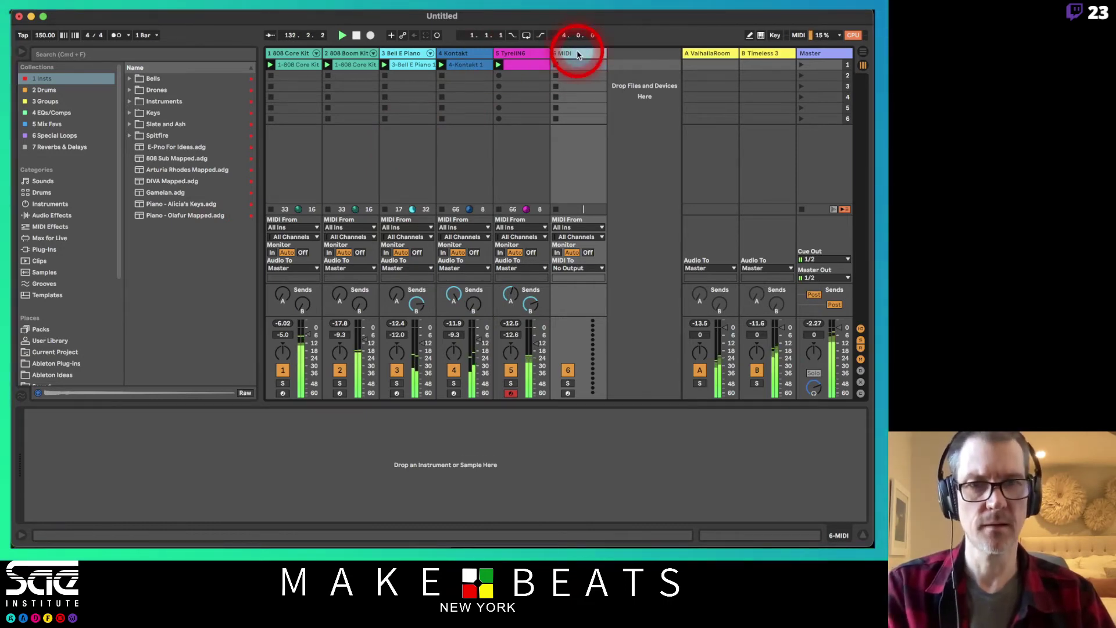
key("Delete")
Insert an audio track after TyrellN6 and expand BrokenModular_Noiiz's Modular Percussion Loops folder in the Samplephonics library
key("super+t")
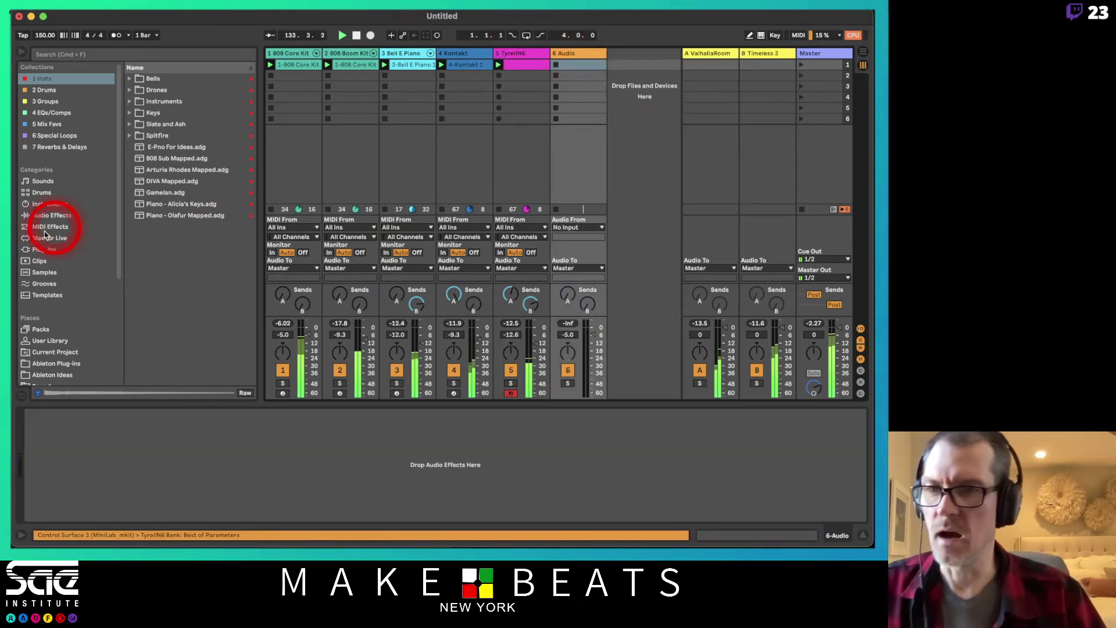
scroll(87, 281, "down", 5)
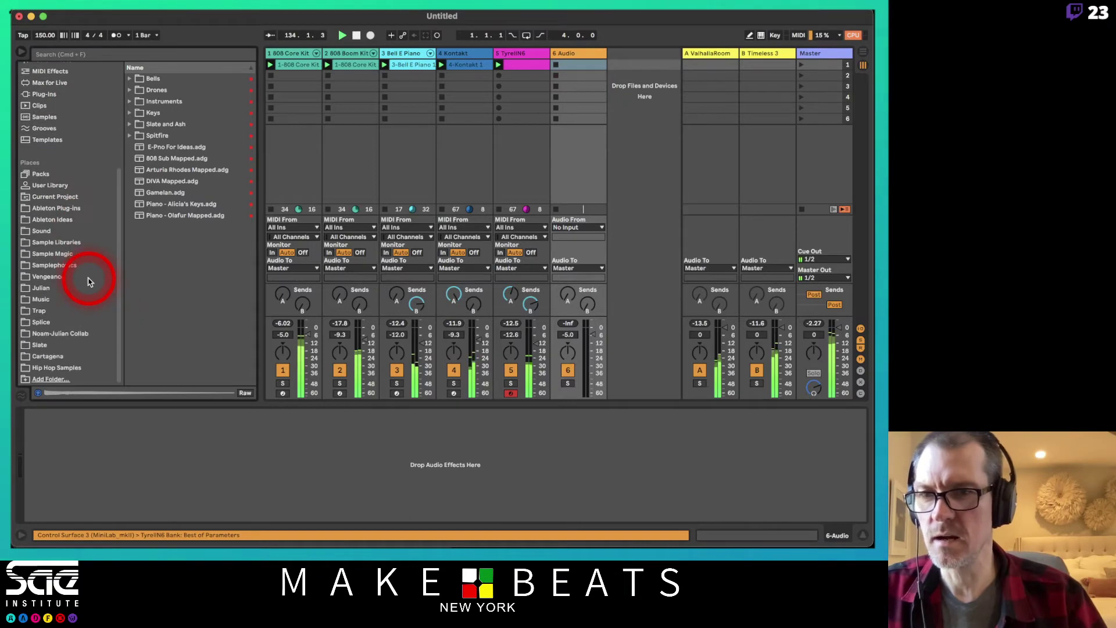
left_click(58, 266)
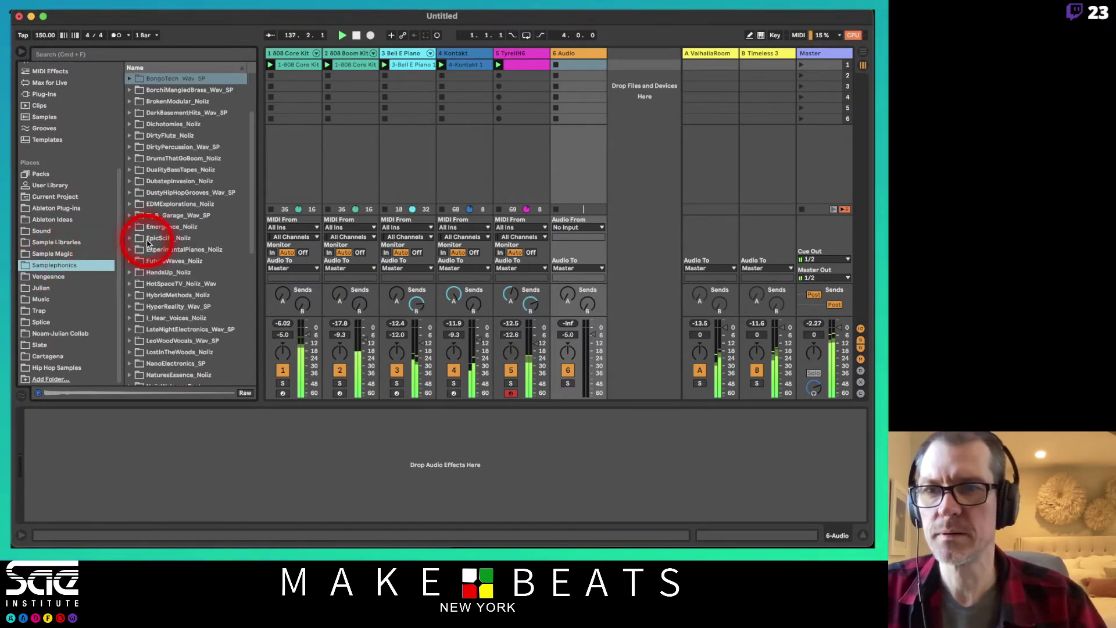
scroll(149, 242, "up", 5)
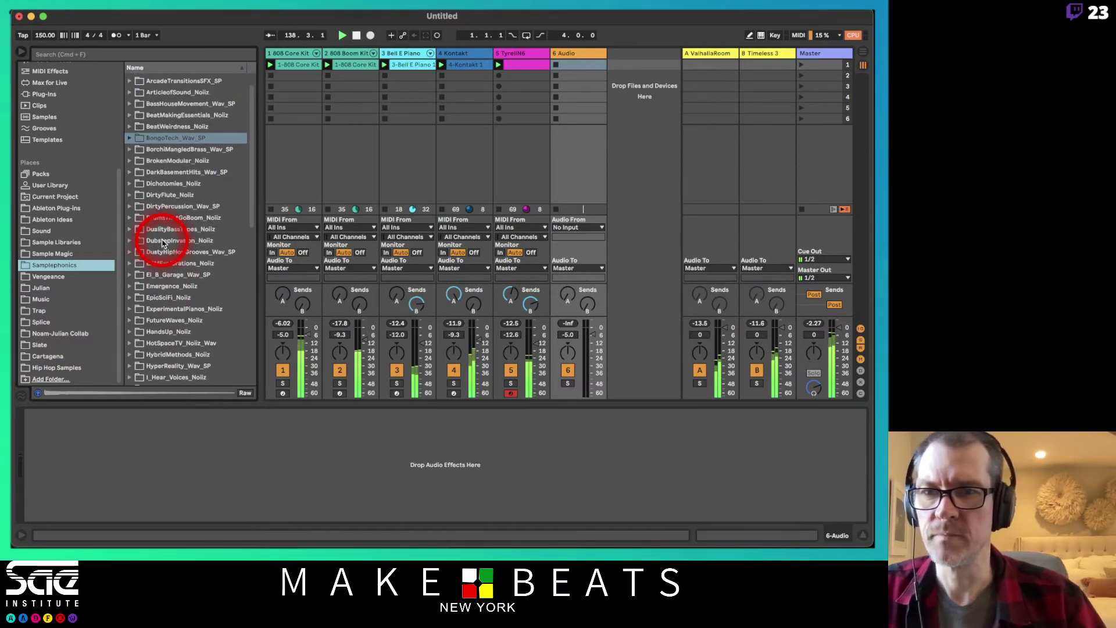
left_click(129, 160)
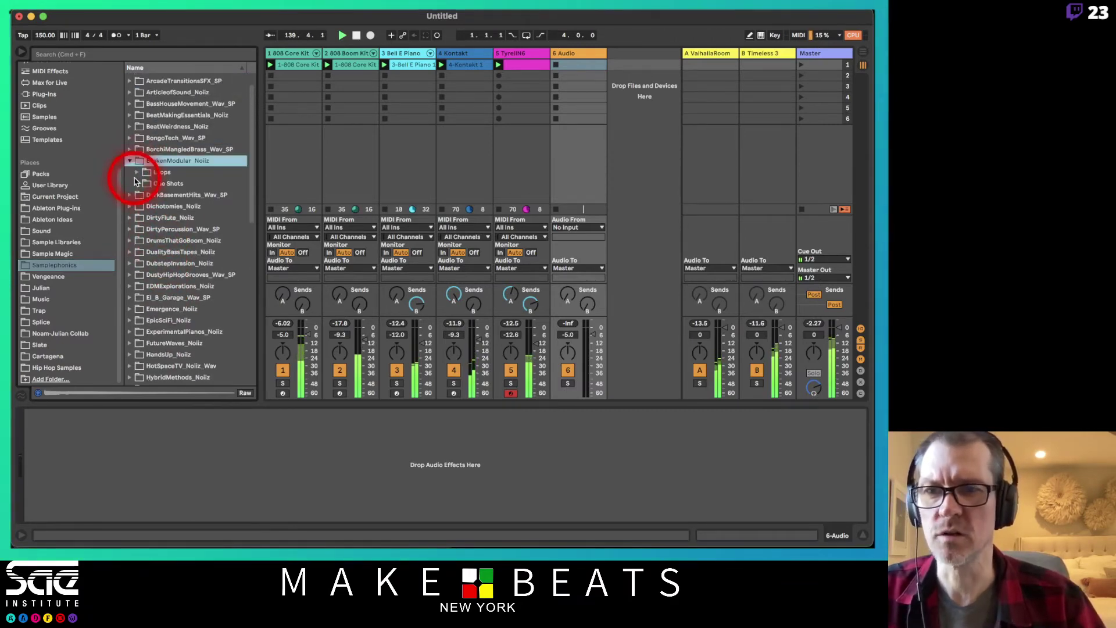
left_click(137, 172)
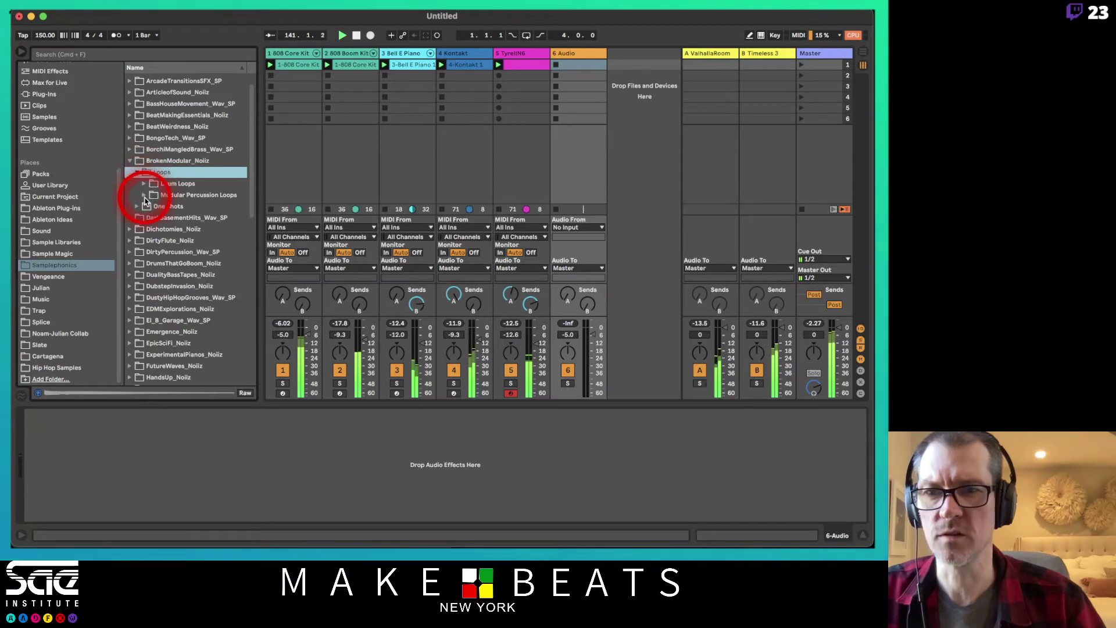
left_click(145, 197)
Audition the 125_Space, 125_Zappe and 127_Falling modular percussion loops against the beat
left_click(198, 252)
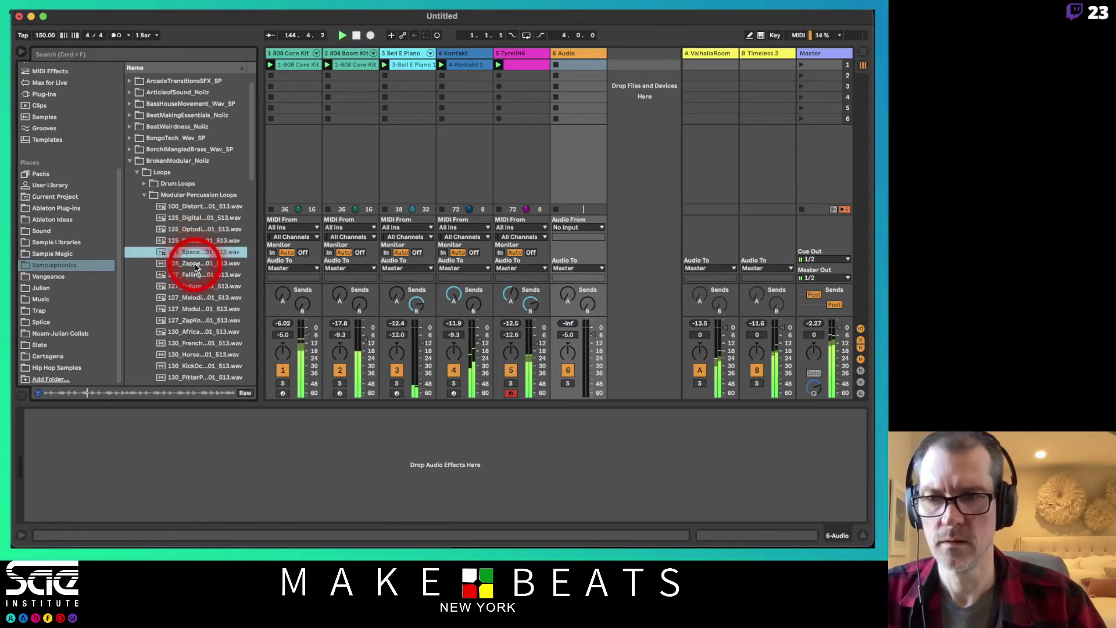
left_click(196, 264)
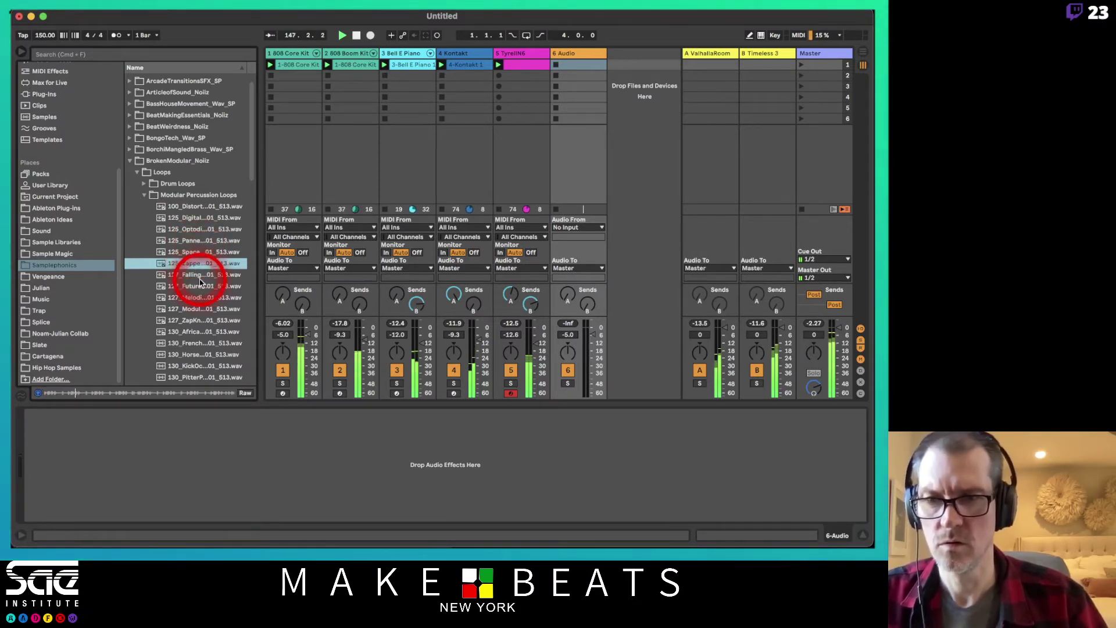
left_click(198, 275)
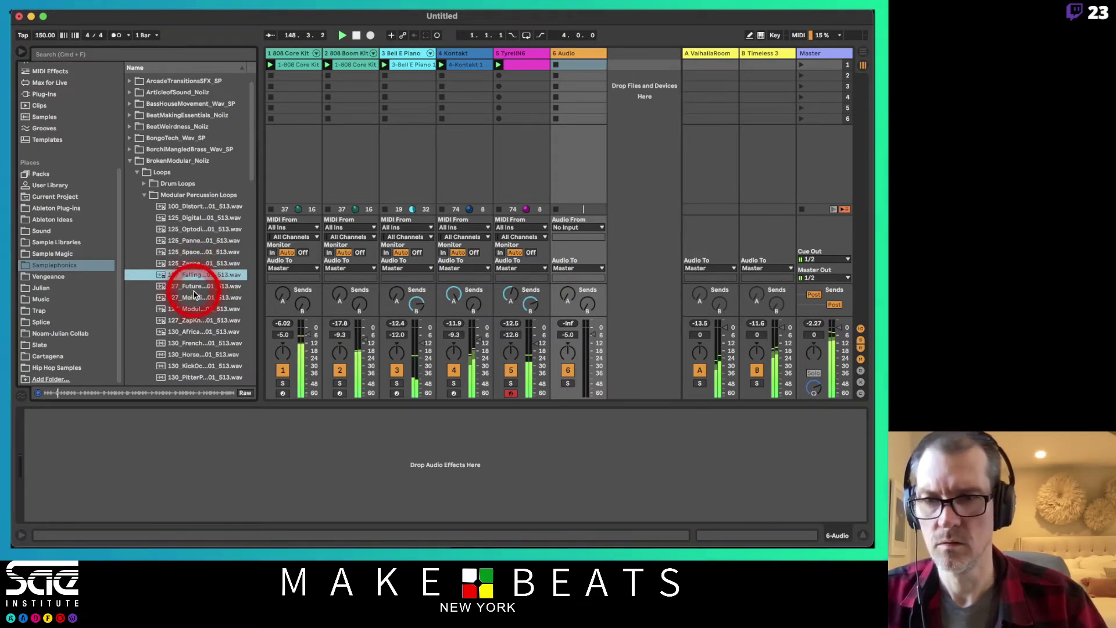
Preview the 127_FutureMachines_01_513 loop, place it in the new audio track's first clip slot and launch it
left_click(195, 287)
left_click_drag(195, 292, 587, 68)
left_click(556, 68)
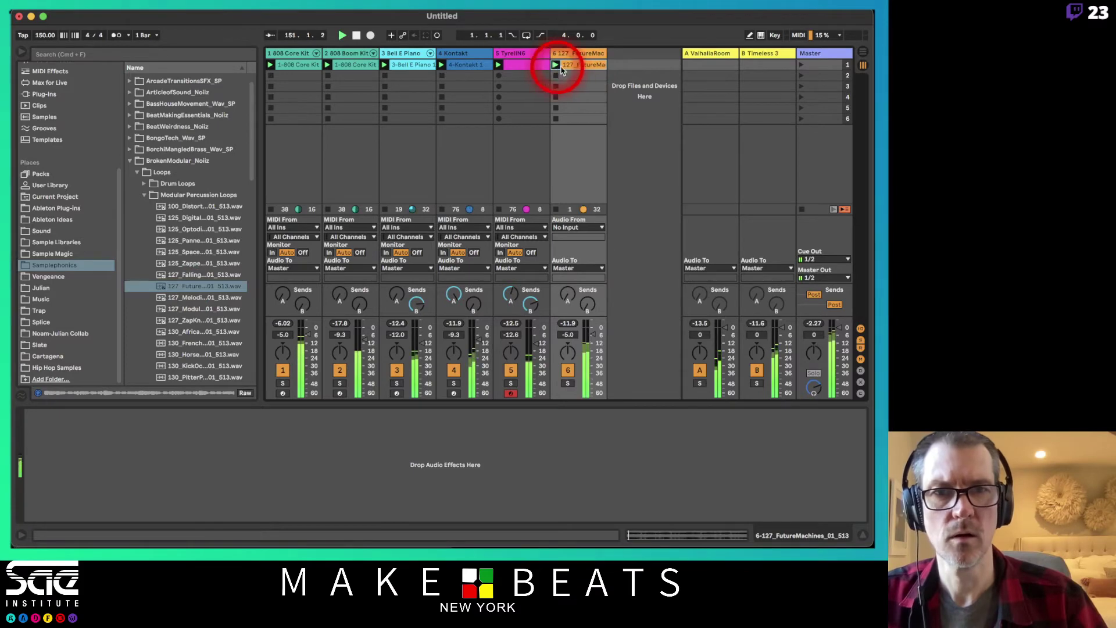
Set the 127_FutureMachines track's volume to -16.0 dB and move the track directly after the 808 Core Kit track
left_click(571, 67)
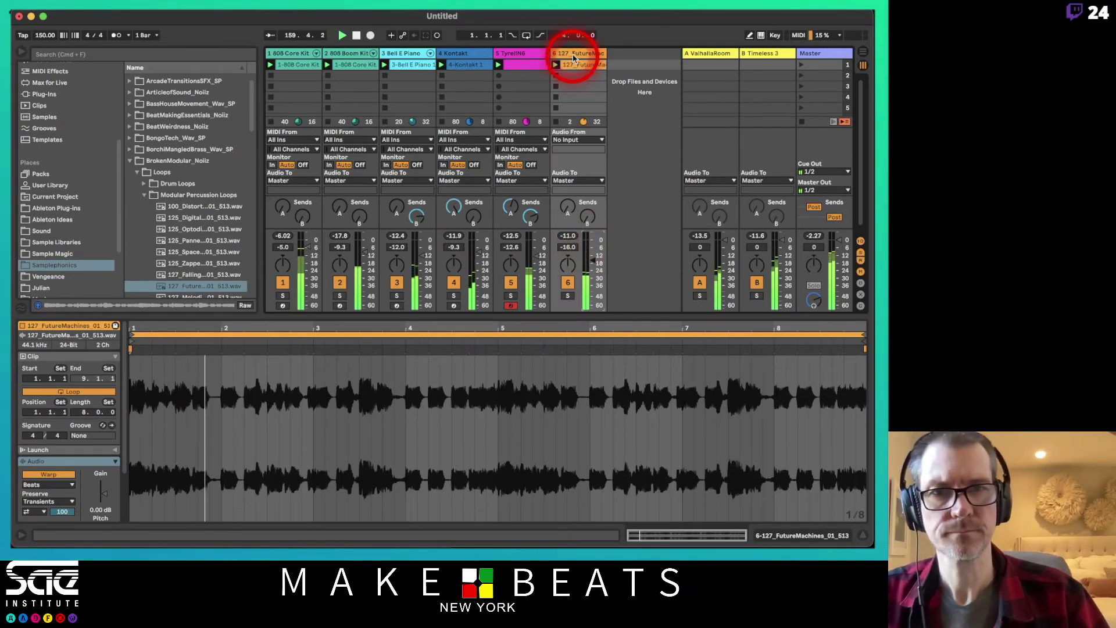
left_click_drag(574, 54, 329, 57)
Rename the 808 Boom Kit track as Sub Bass and the 808 Core Kit track as 808 Kit
left_click(395, 54)
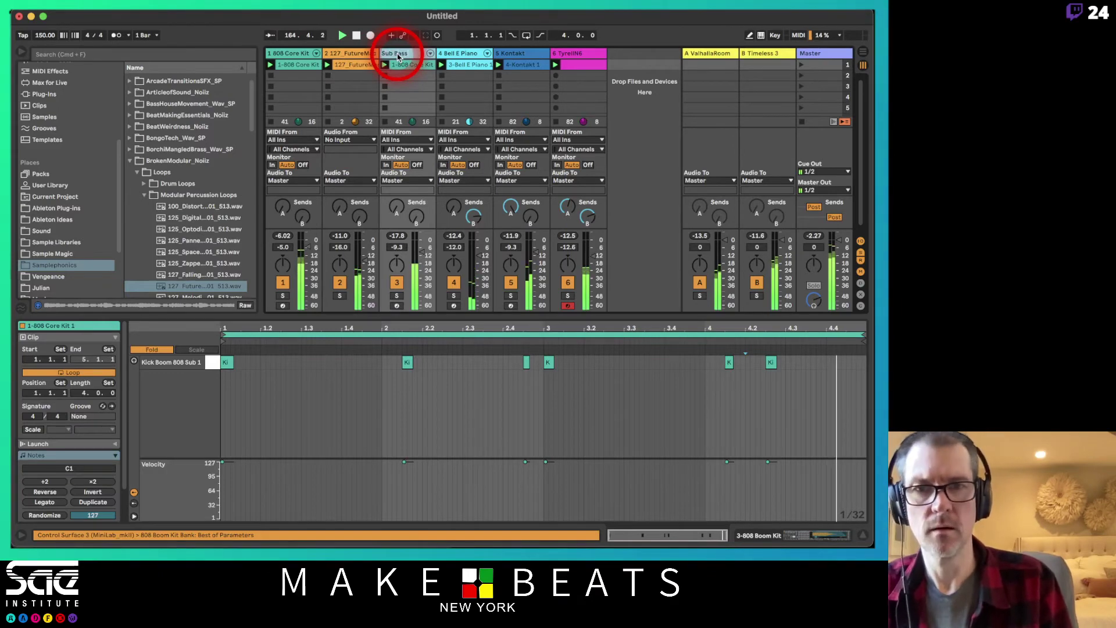
key("Return")
left_click(301, 54)
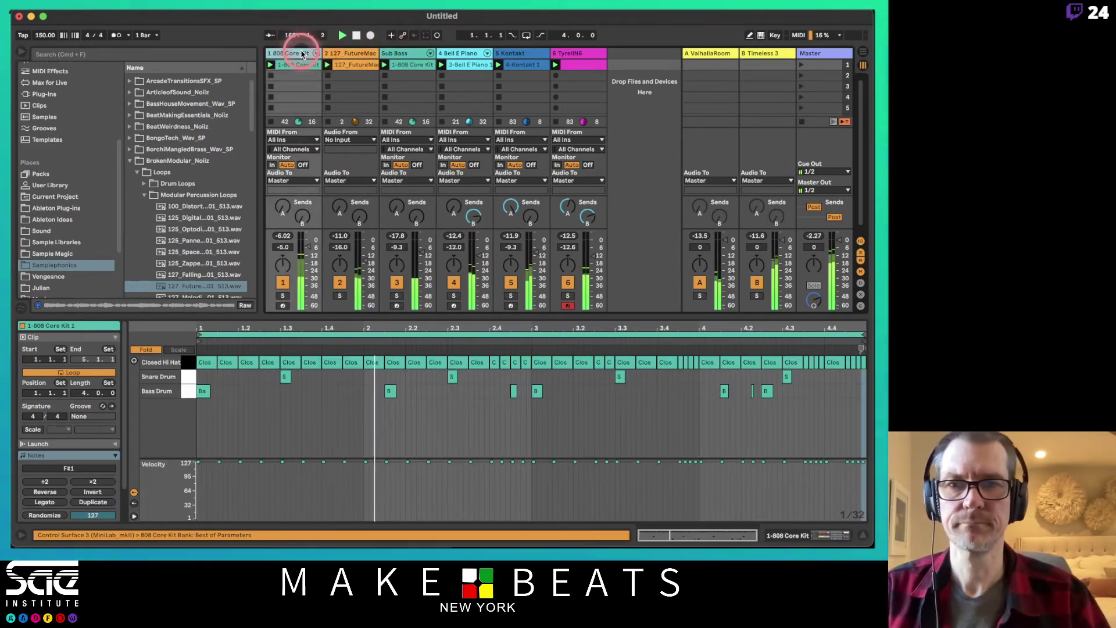
key("super+r")
type("808 K")
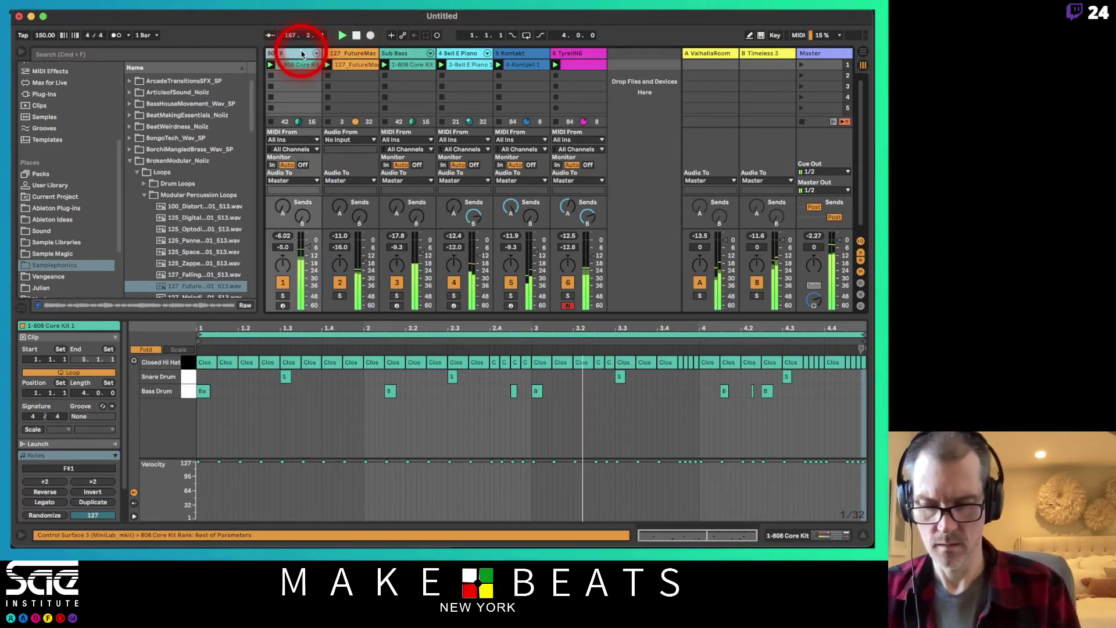
type("it")
key("Return")
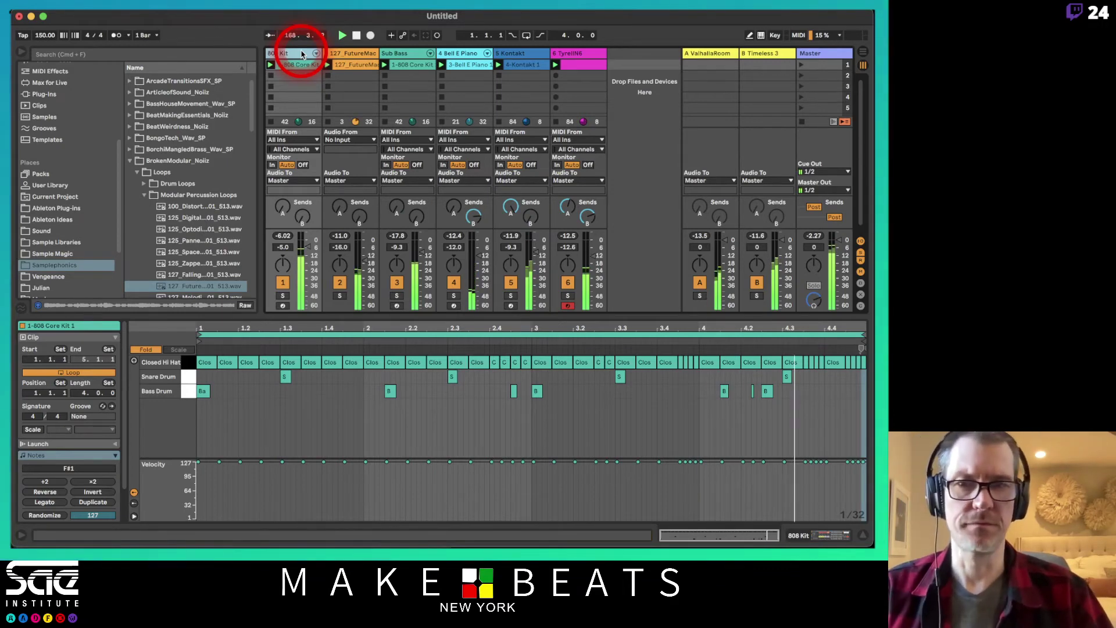
Select the 127_FutureMachines track and solo it to hear the percussion loop on its own
left_click(358, 53)
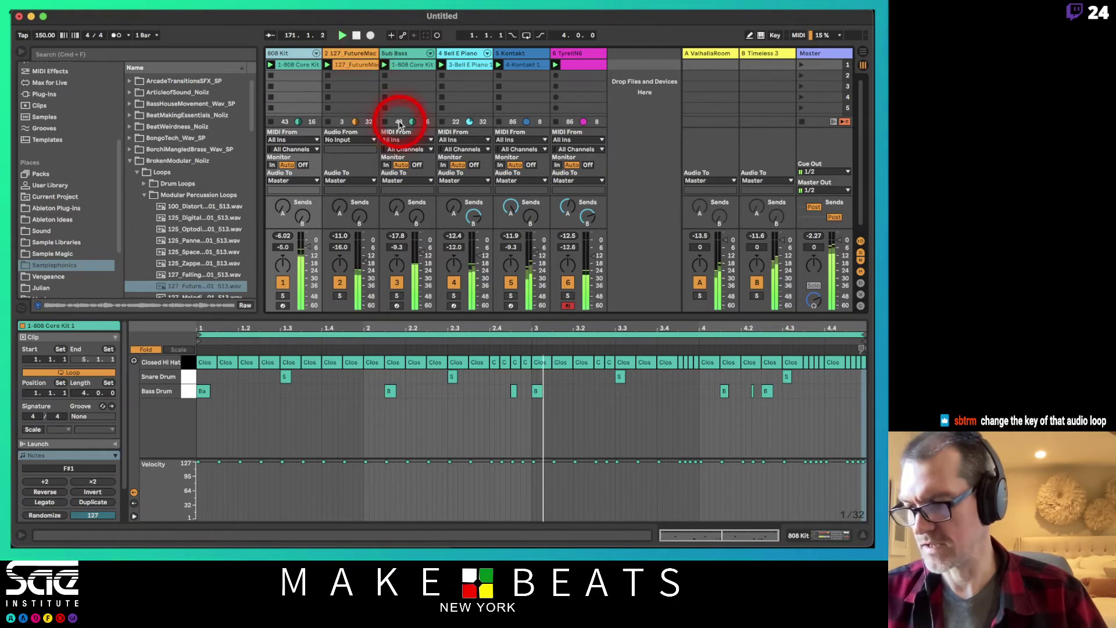
left_click(572, 67)
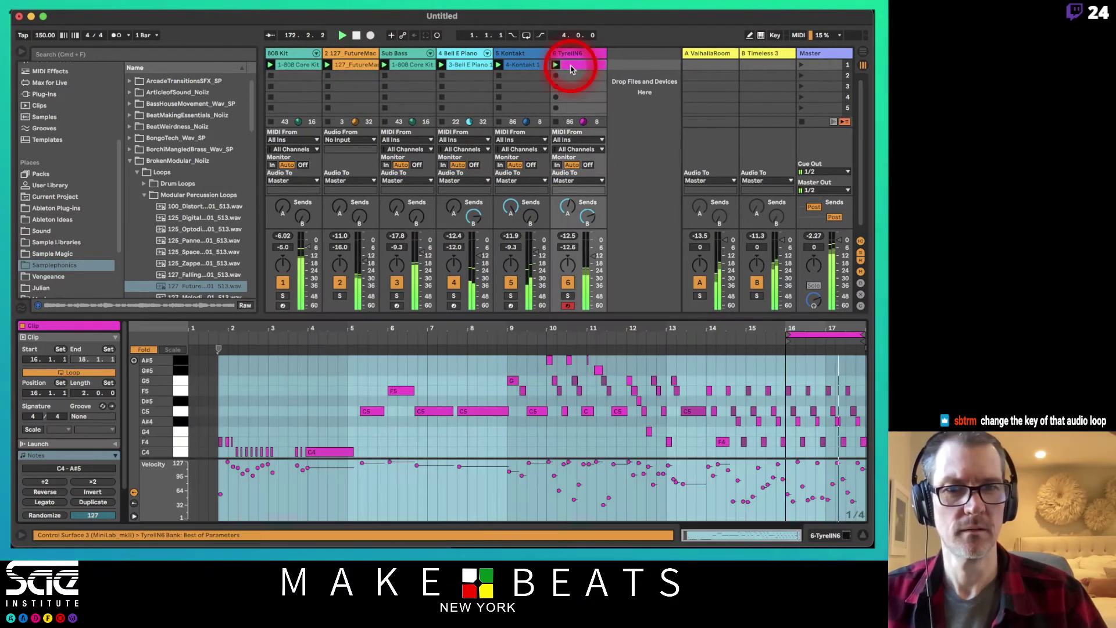
left_click(365, 56)
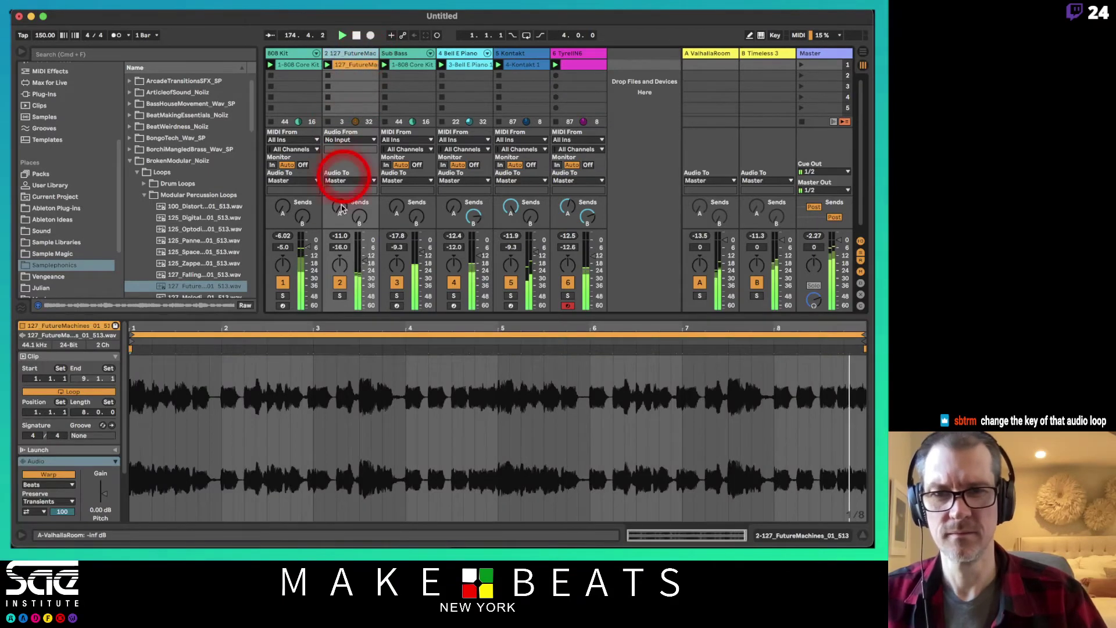
left_click(340, 296)
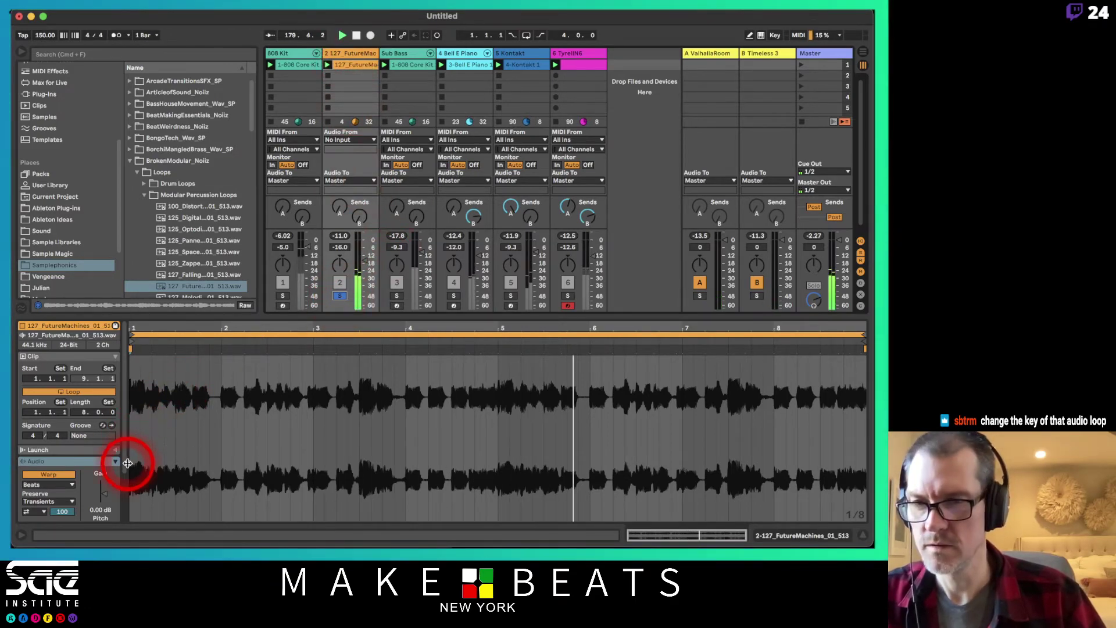
Transpose the 127_FutureMachines clip up 2 semitones
scroll(101, 453, "down", 2)
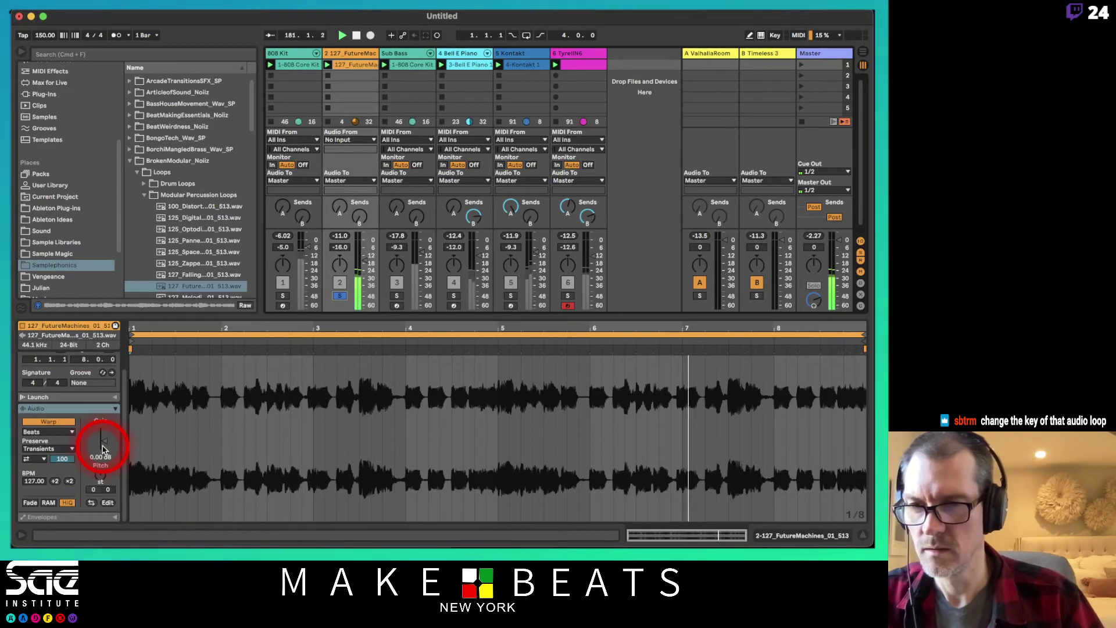
left_click_drag(104, 480, 104, 481)
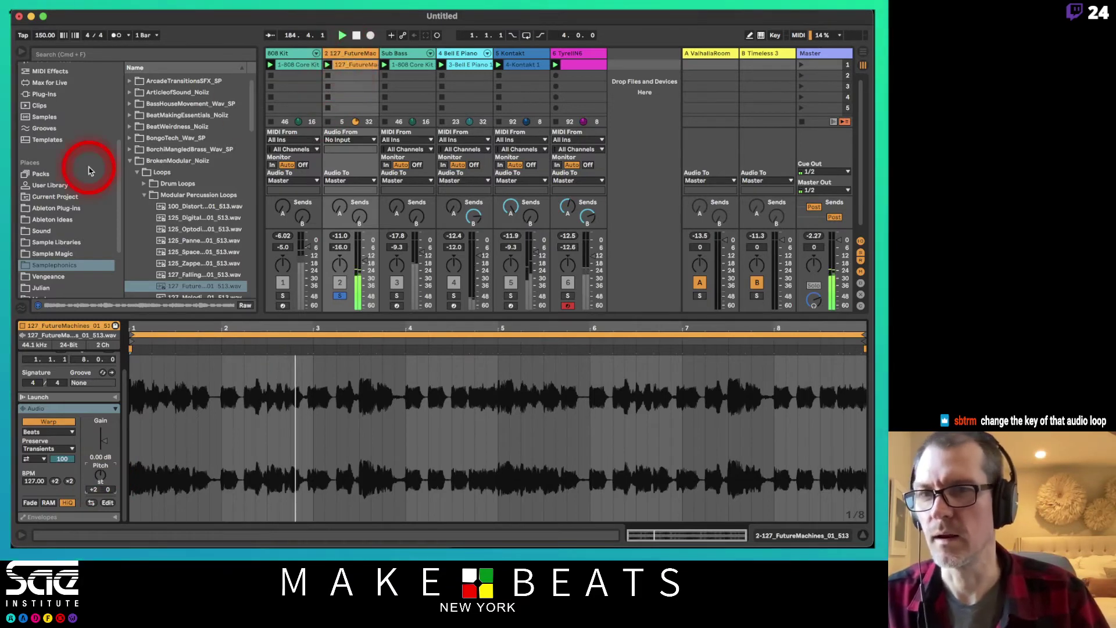
Find the Tuner among the audio effects and add it to the 127_FutureMachines track
scroll(66, 103, "up", 3)
scroll(66, 103, "up", 2)
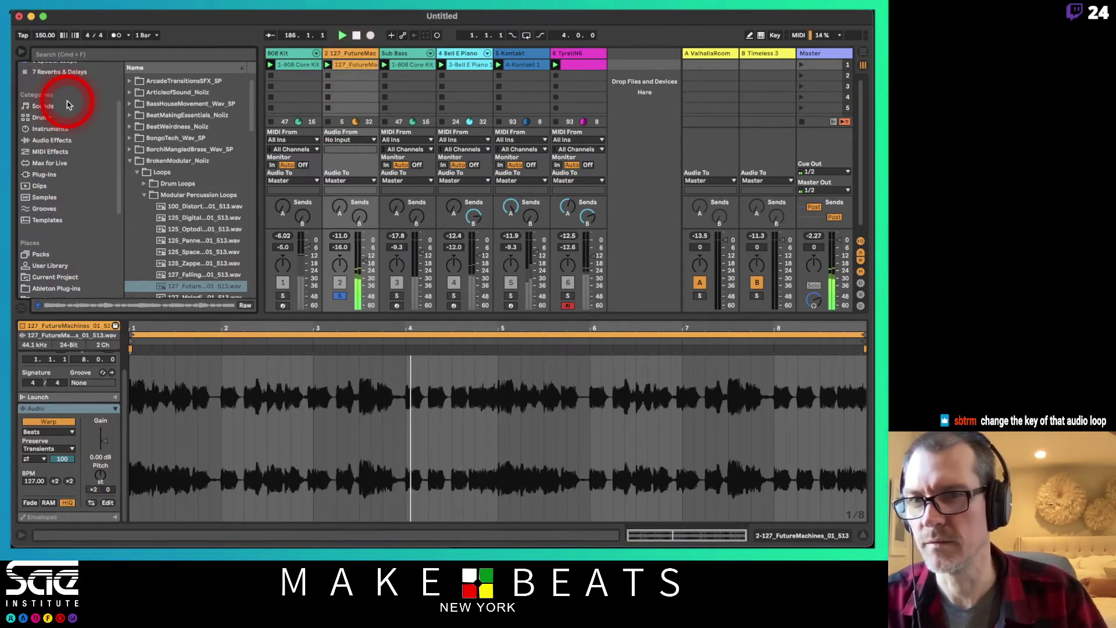
left_click(64, 175)
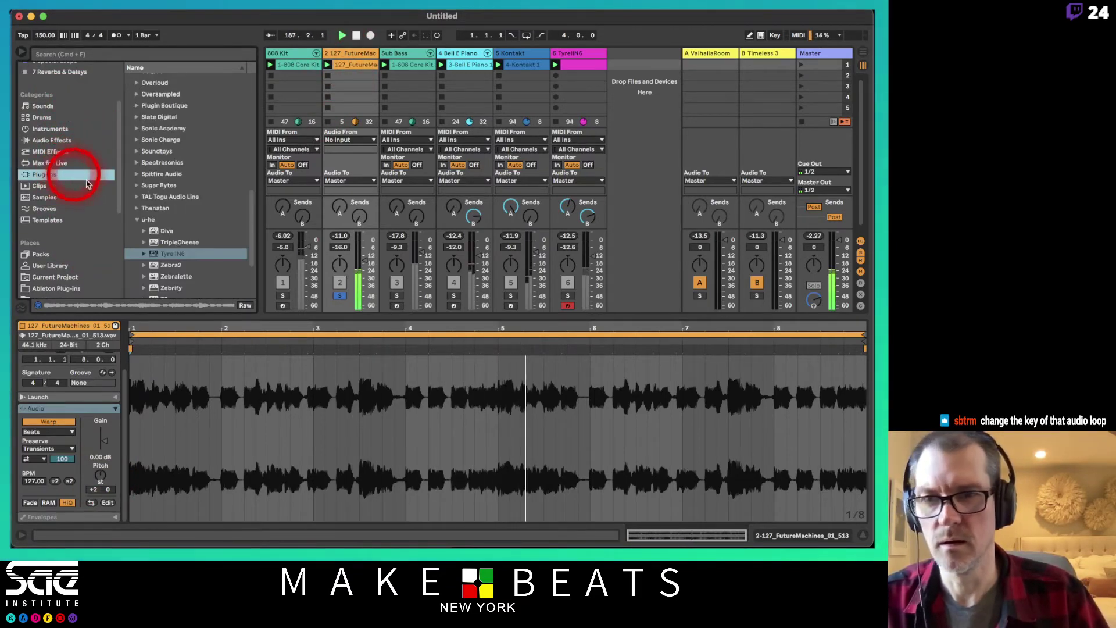
scroll(60, 107, "up", 1)
scroll(60, 107, "up", 3)
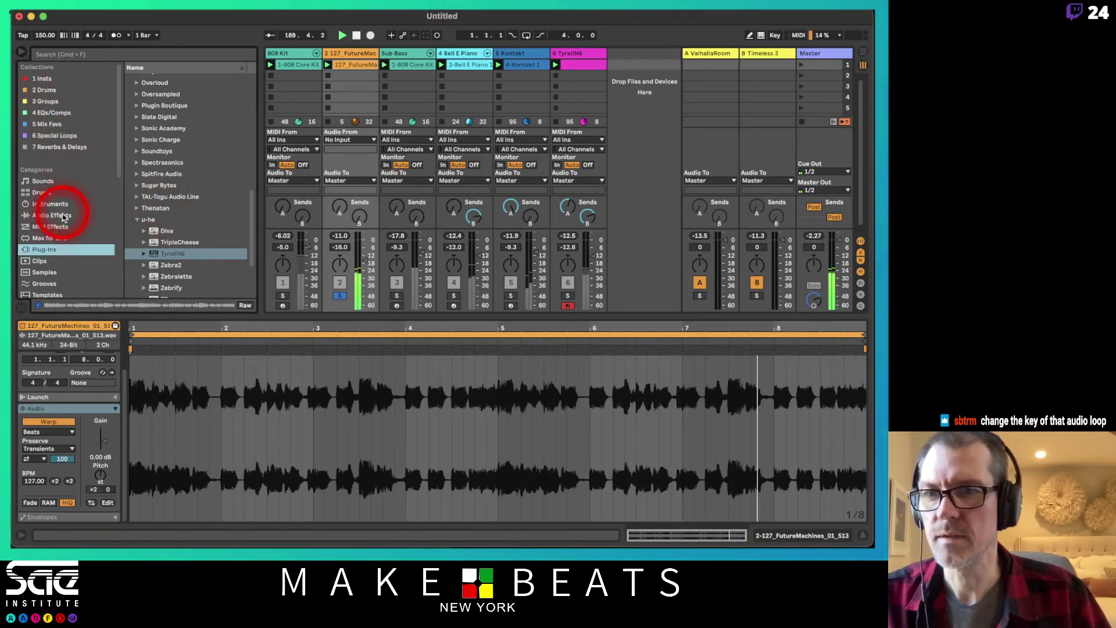
left_click(87, 215)
scroll(198, 192, "down", 10)
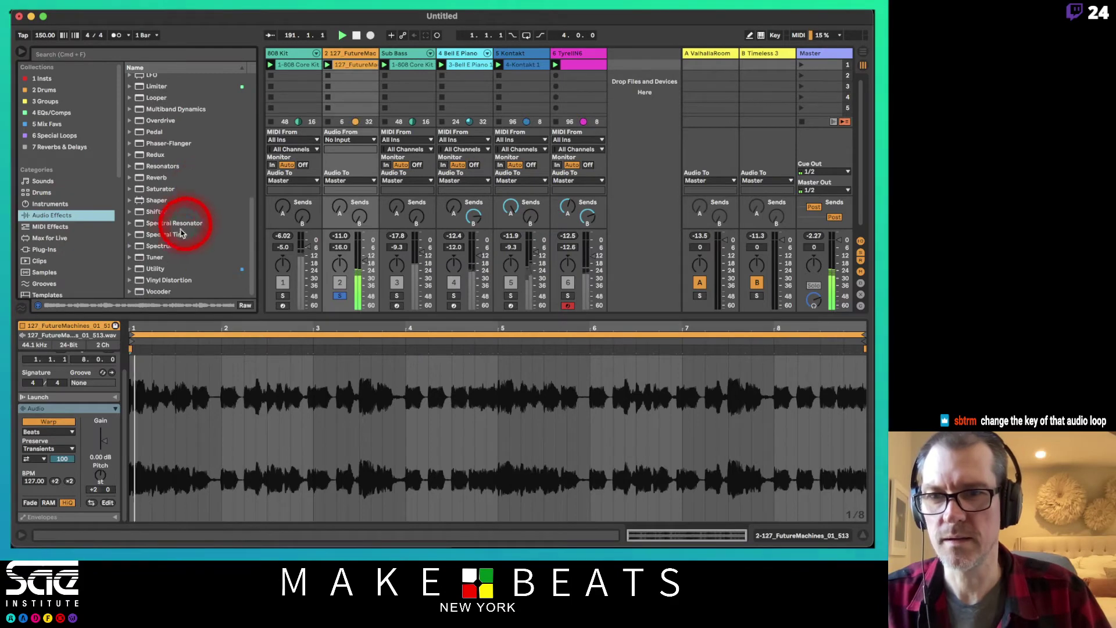
left_click(170, 261)
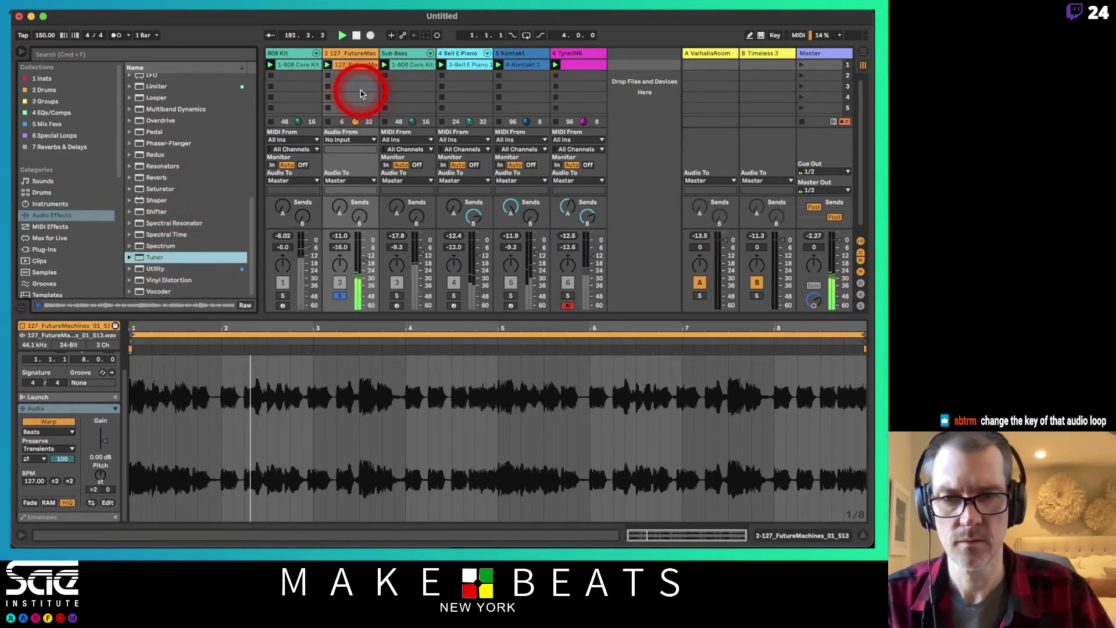
left_click_drag(154, 257, 354, 65)
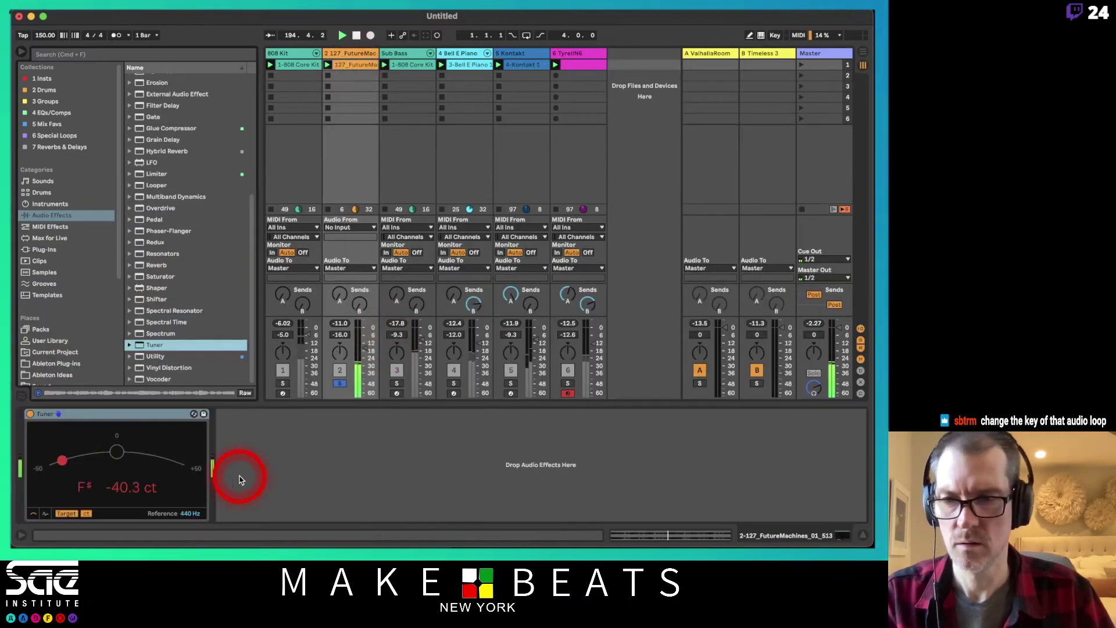
Set the 127_FutureMachines clip's transposition to +1 semitone and check its pitch on the track's Tuner
double_click(356, 64)
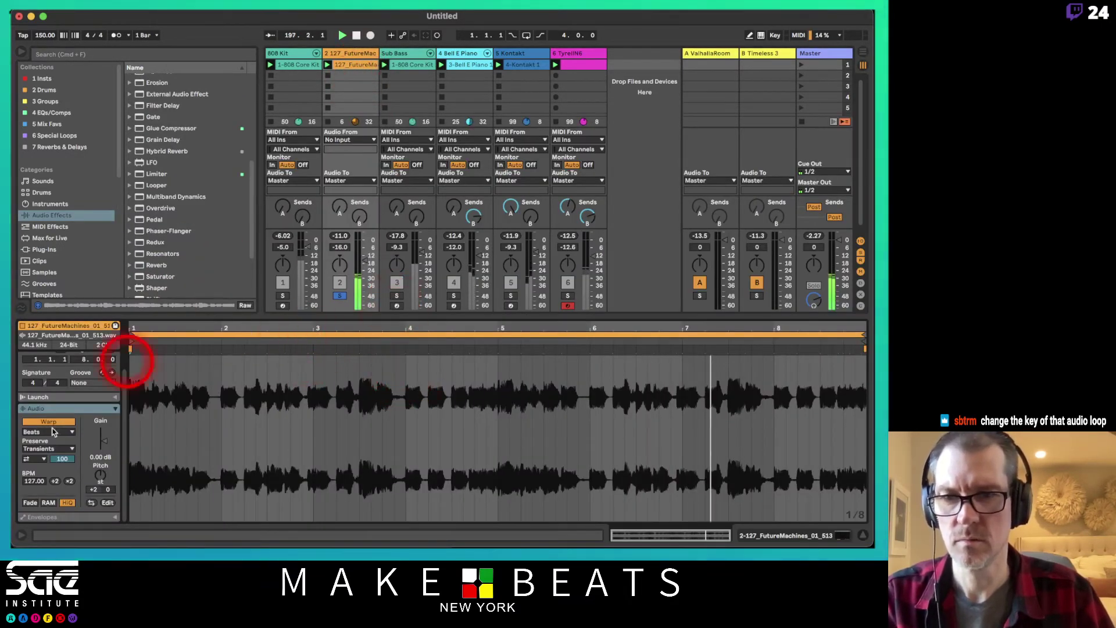
left_click_drag(99, 473, 100, 476)
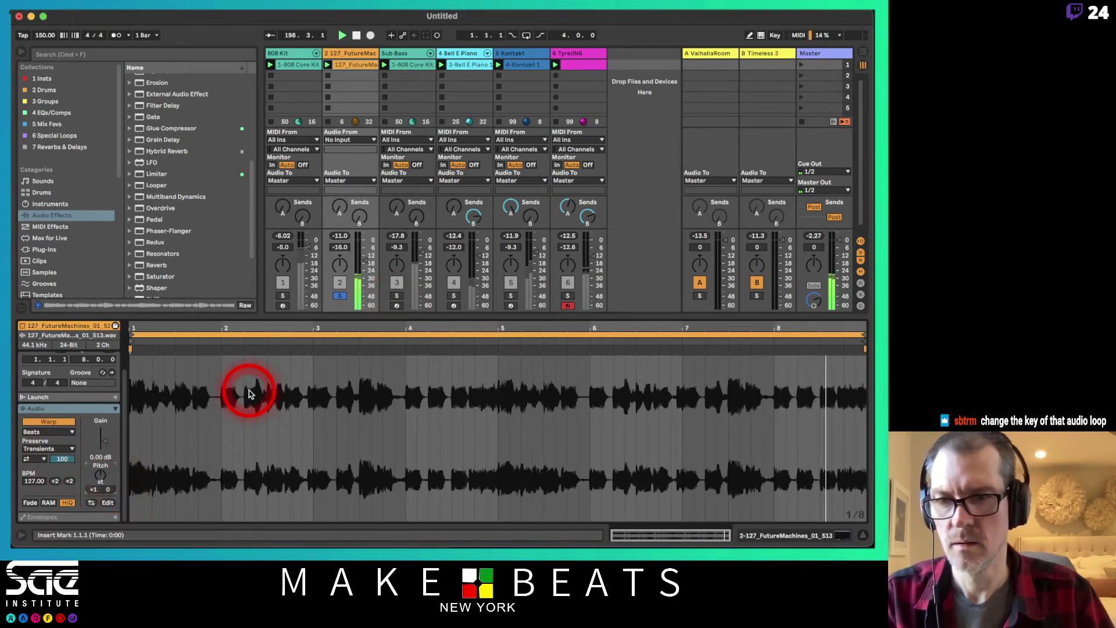
left_click(353, 65)
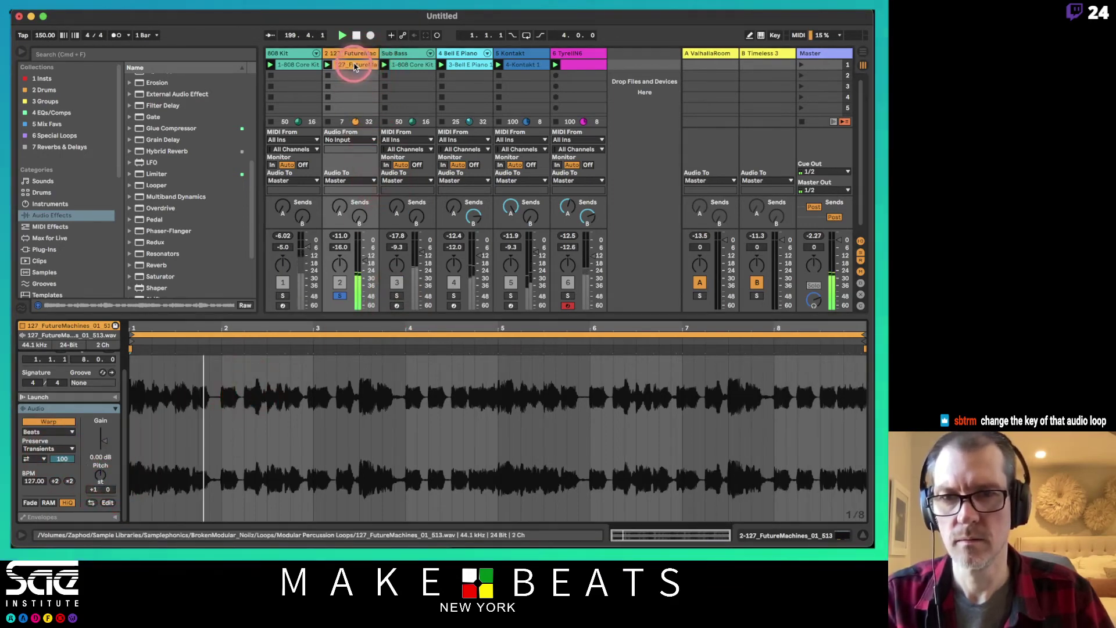
left_click(351, 54)
left_click(350, 53)
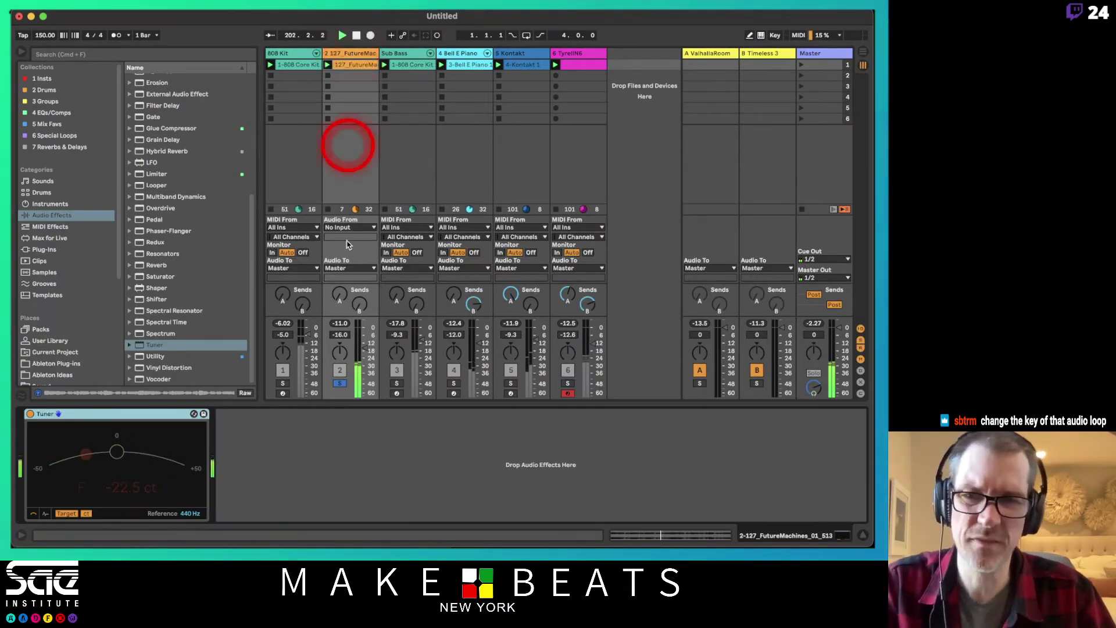
Audition the percussion loop soloed together with Sub Bass, clear the solos and turn off the Tuner
left_click(397, 384)
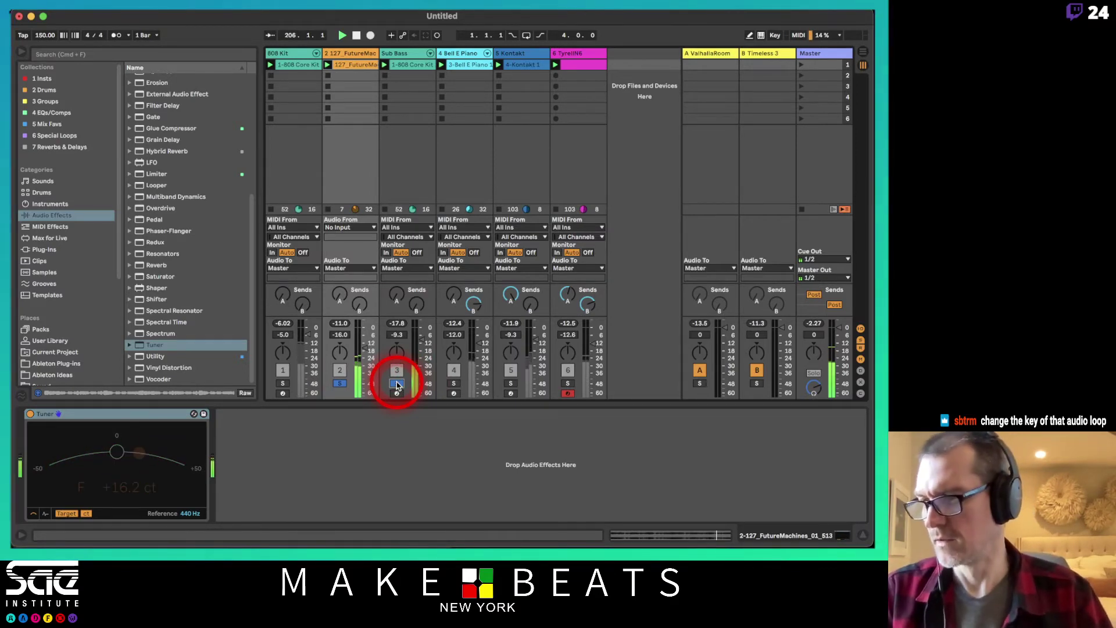
left_click(396, 384)
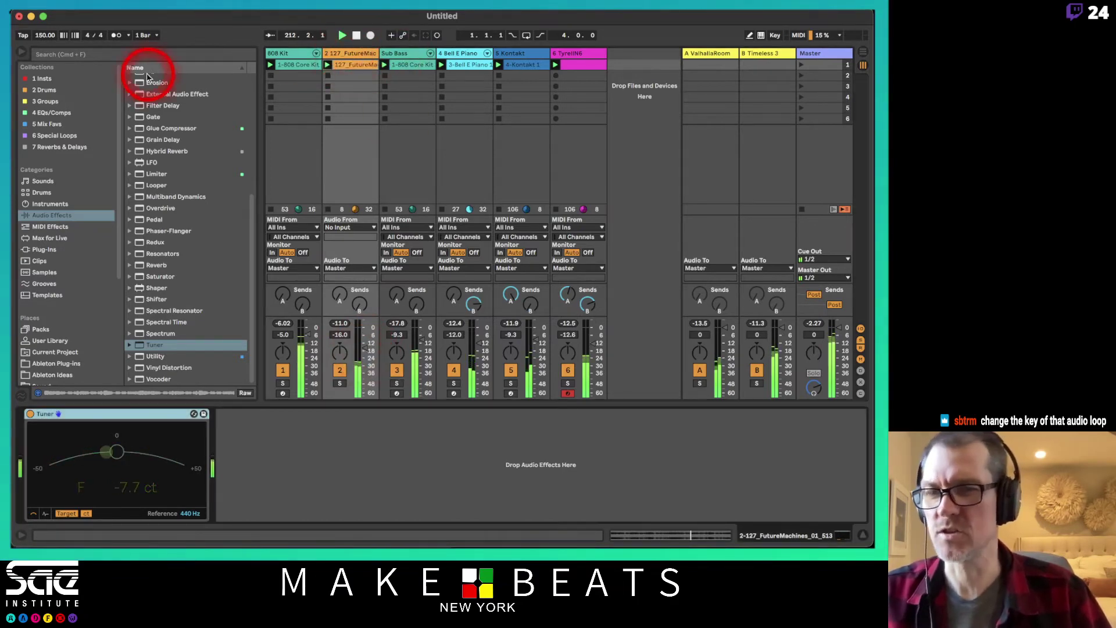
left_click(30, 414)
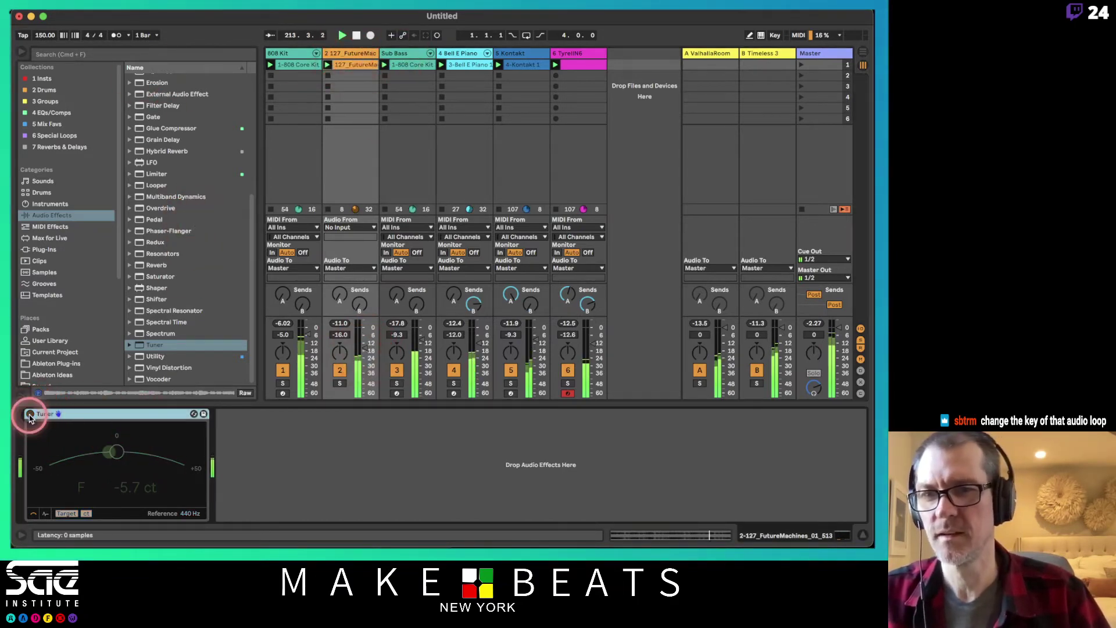
Add an Auto Filter after the Tuner and set it to high-pass at 133 Hz with a 12 dB slope
scroll(154, 189, "up", 5)
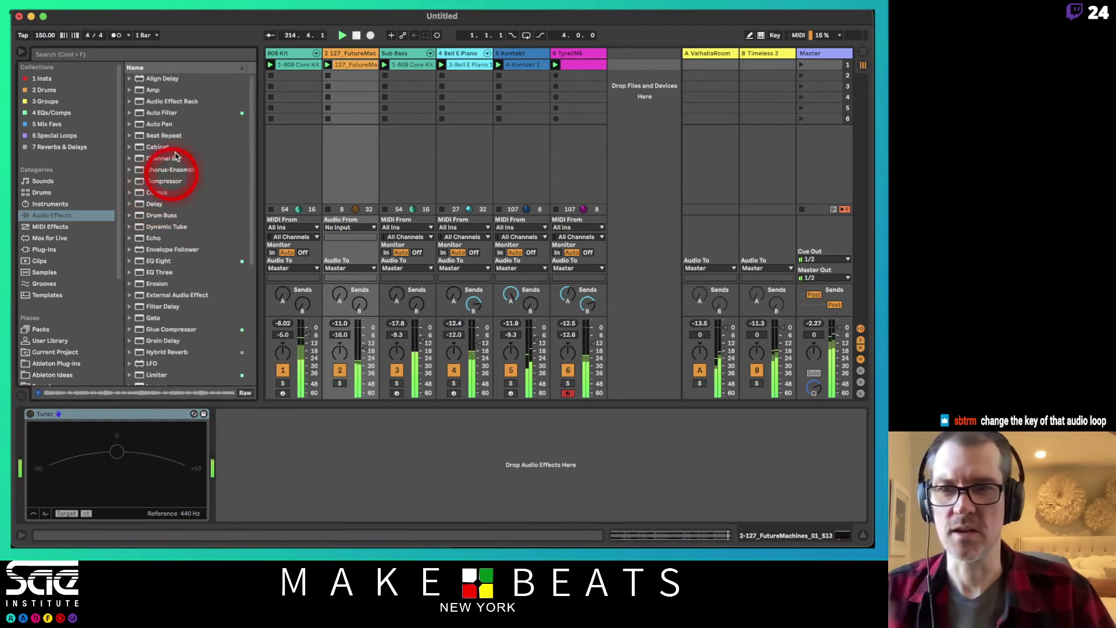
left_click_drag(175, 101, 269, 466)
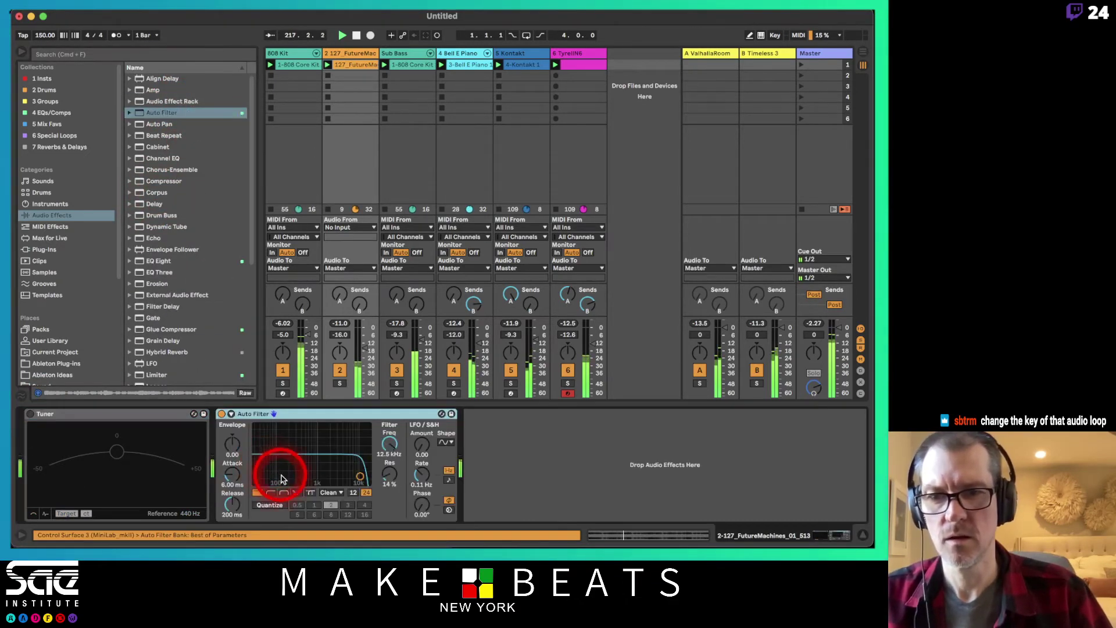
left_click_drag(389, 446, 342, 494)
left_click(352, 492)
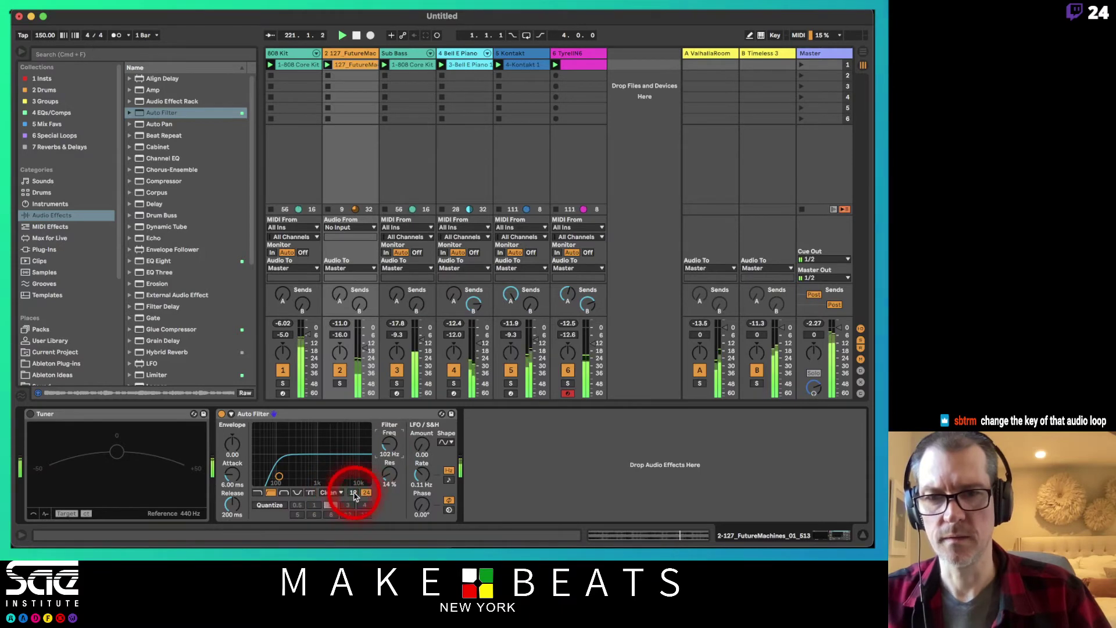
left_click_drag(390, 446, 391, 450)
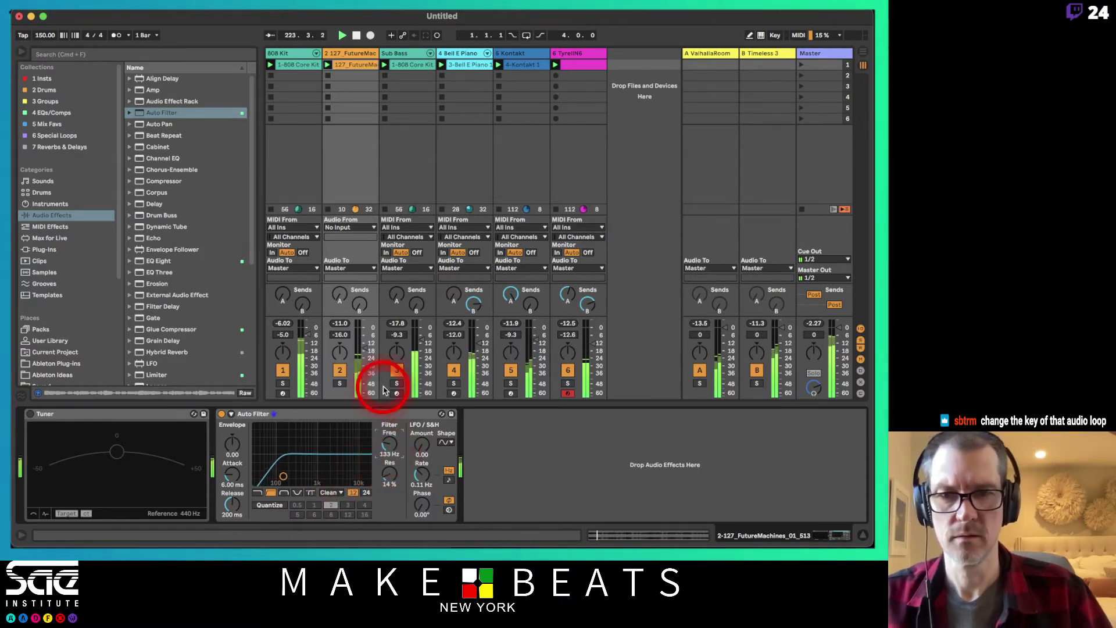
Solo the loop with Sub Bass, raise the Auto Filter frequency to 149 Hz and clear the solos
left_click(340, 383)
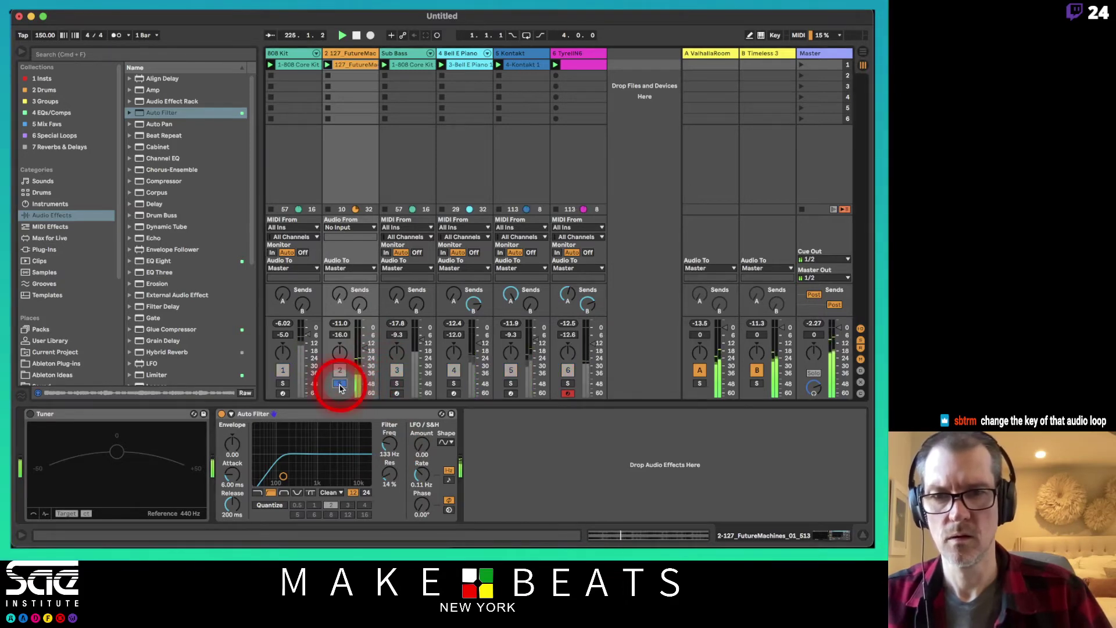
left_click(397, 384)
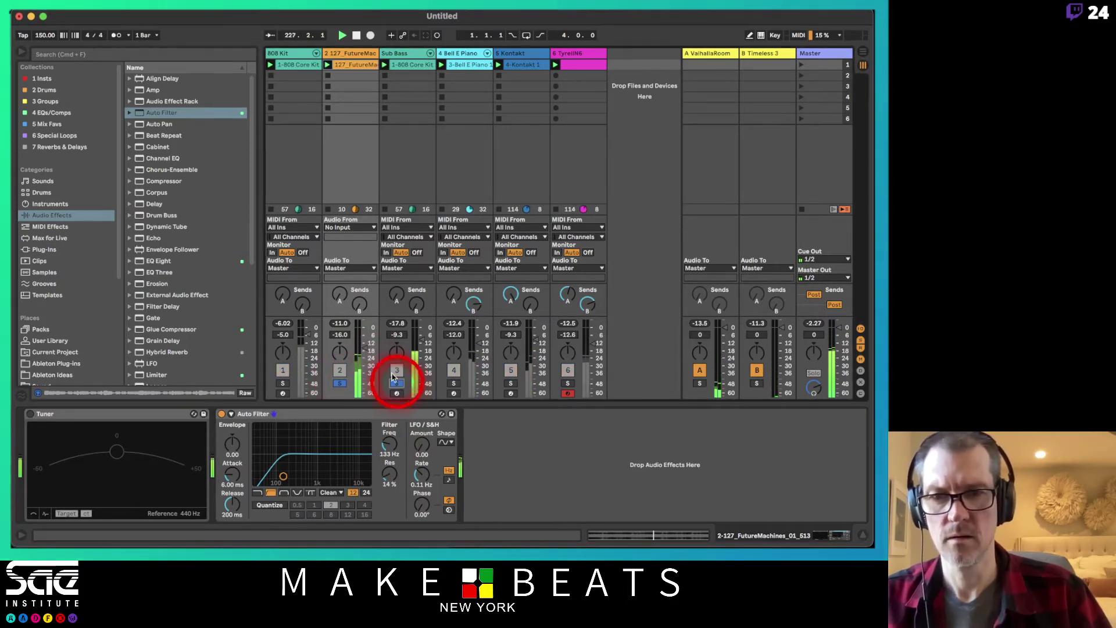
left_click_drag(388, 442, 389, 443)
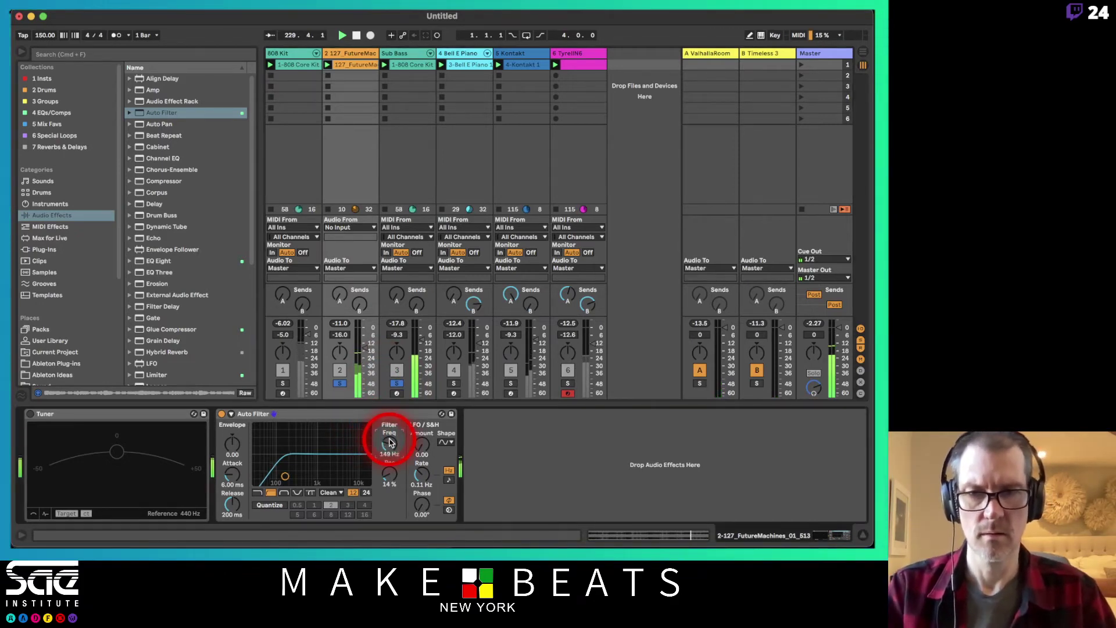
left_click(401, 382)
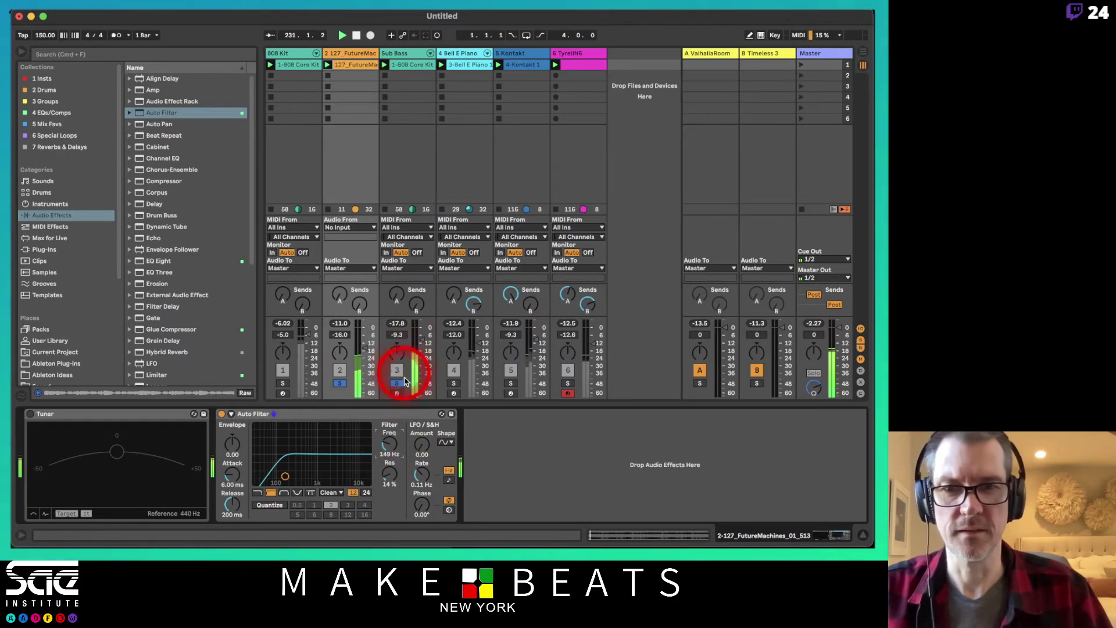
left_click(401, 384)
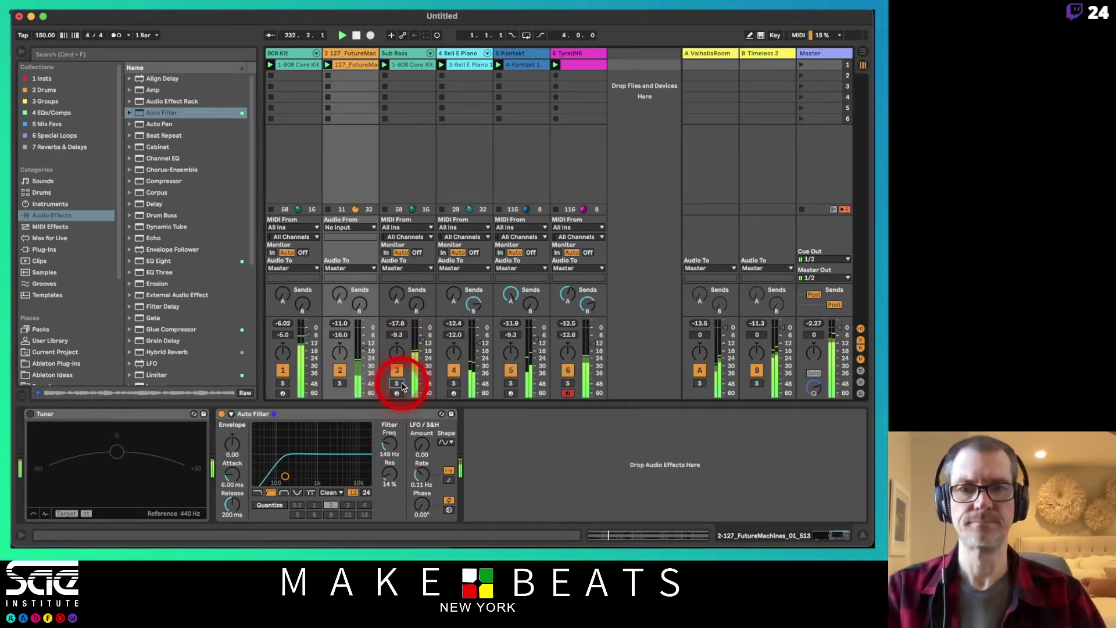
Lower the TyrellN6 track's volume to -32.3 dB and stop playback
left_click(786, 246)
left_click(655, 126)
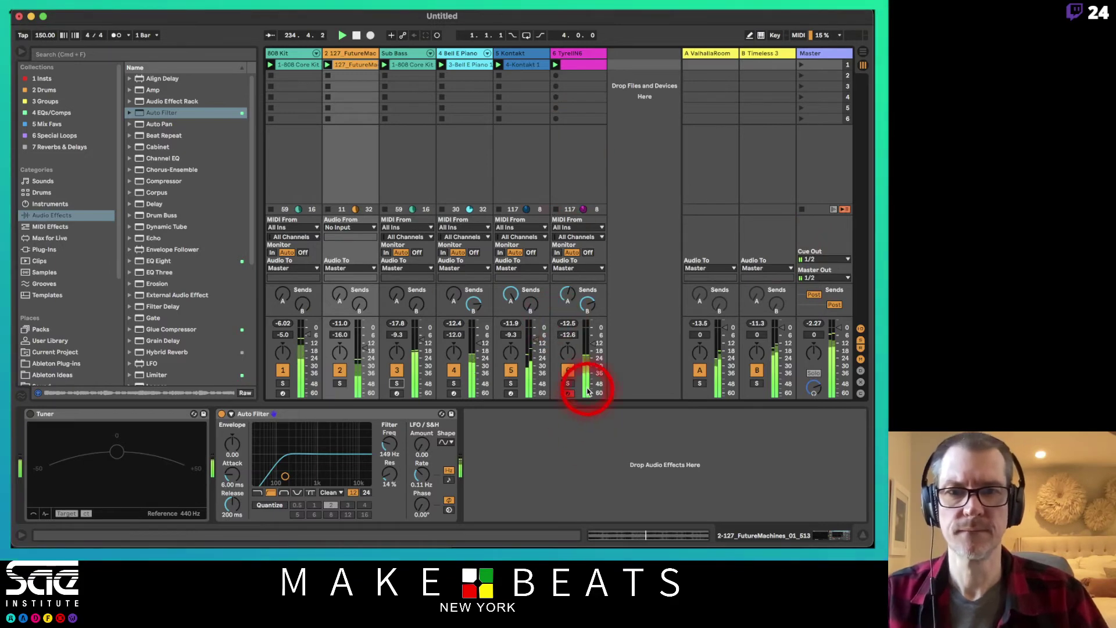
left_click_drag(593, 344, 592, 349)
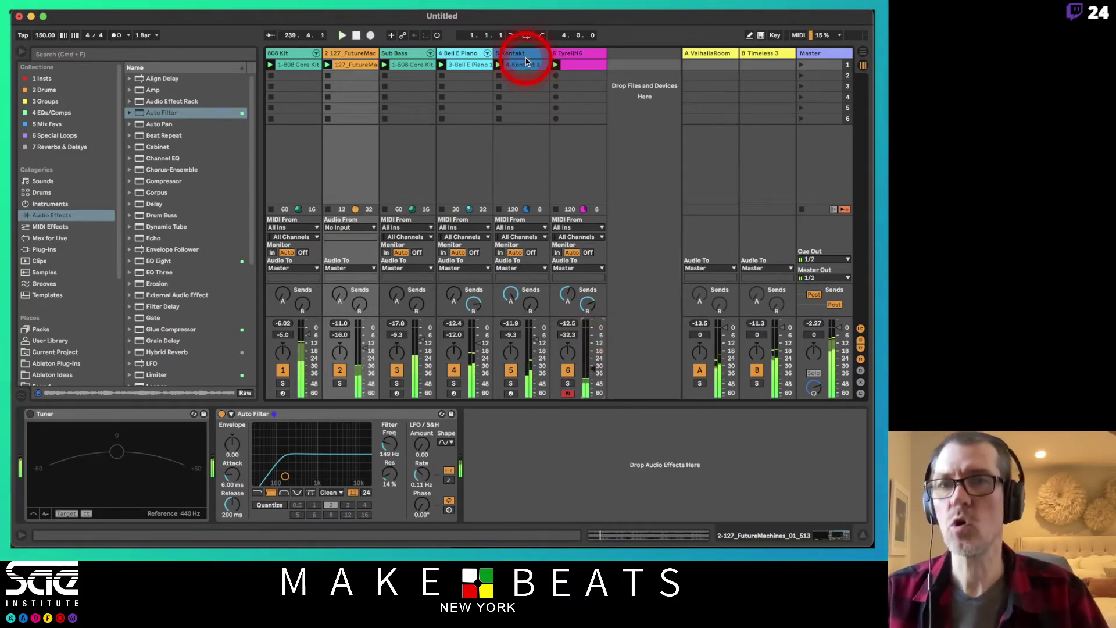
key("space")
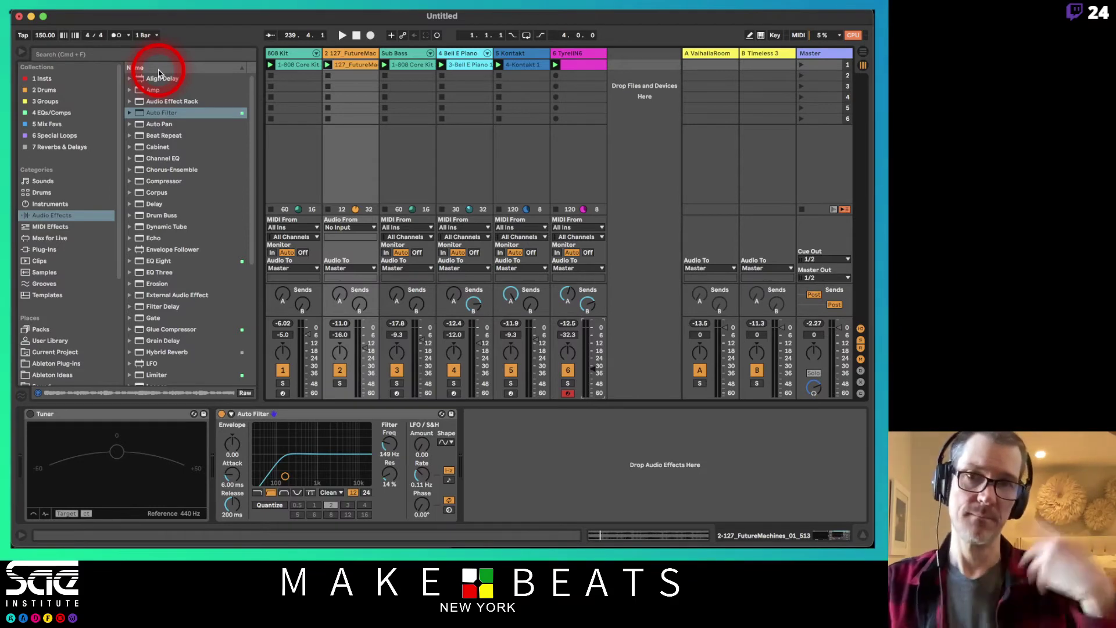
Rename the Bell E Piano track as Bell Pno
left_click(452, 54)
double_click(452, 54)
type("P")
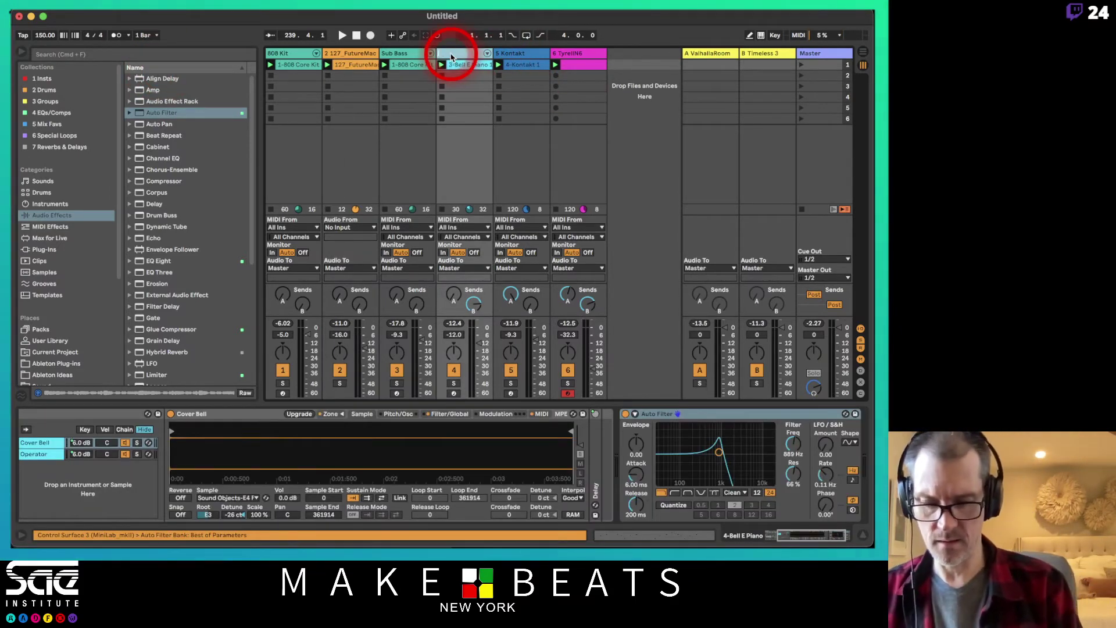
type("no")
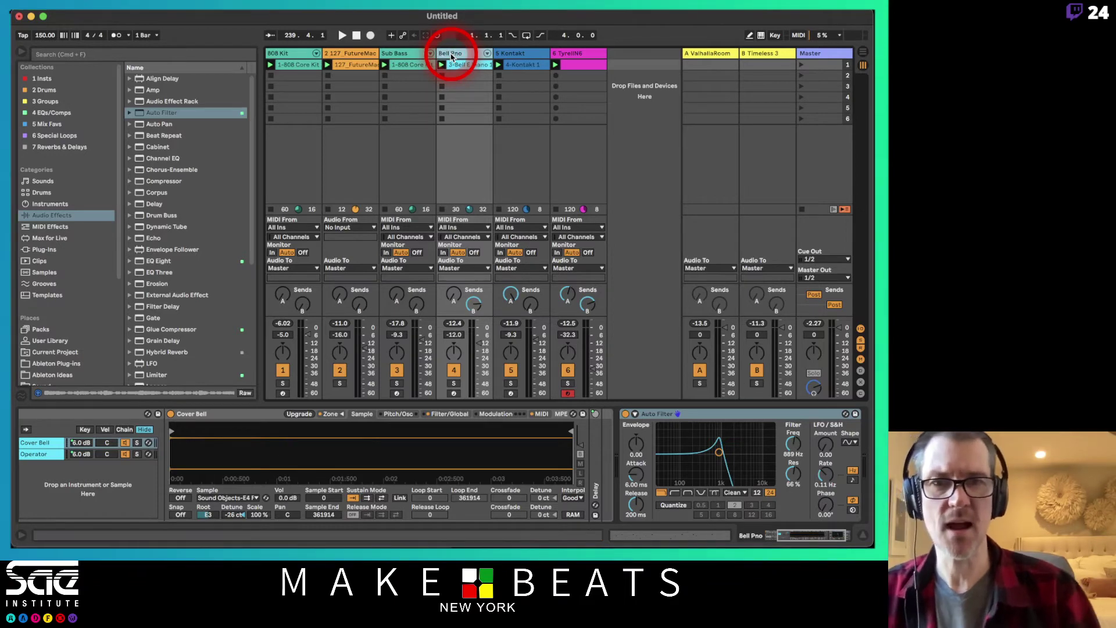
Rename the Kontakt track as Pno Chords
left_click(523, 54)
double_click(523, 54)
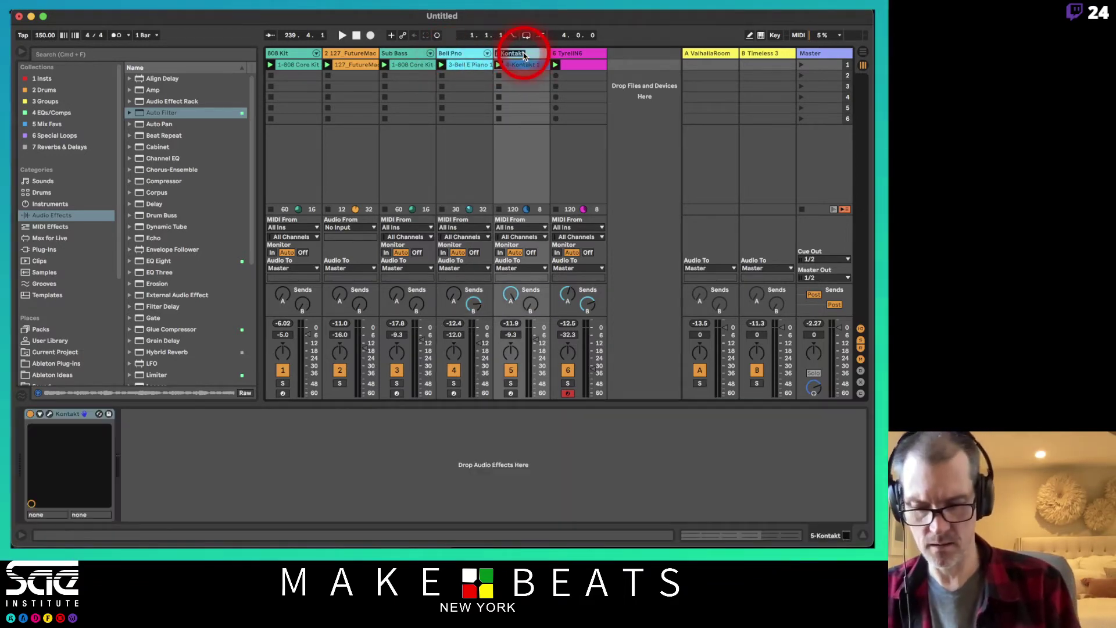
key("BackSpace")
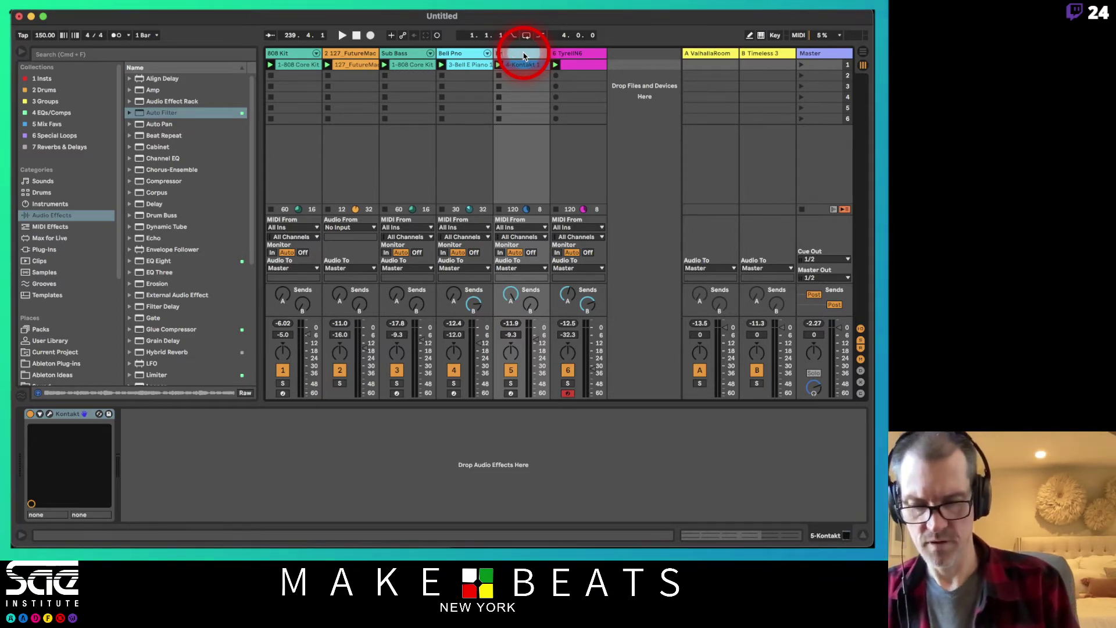
type("Pno Chords")
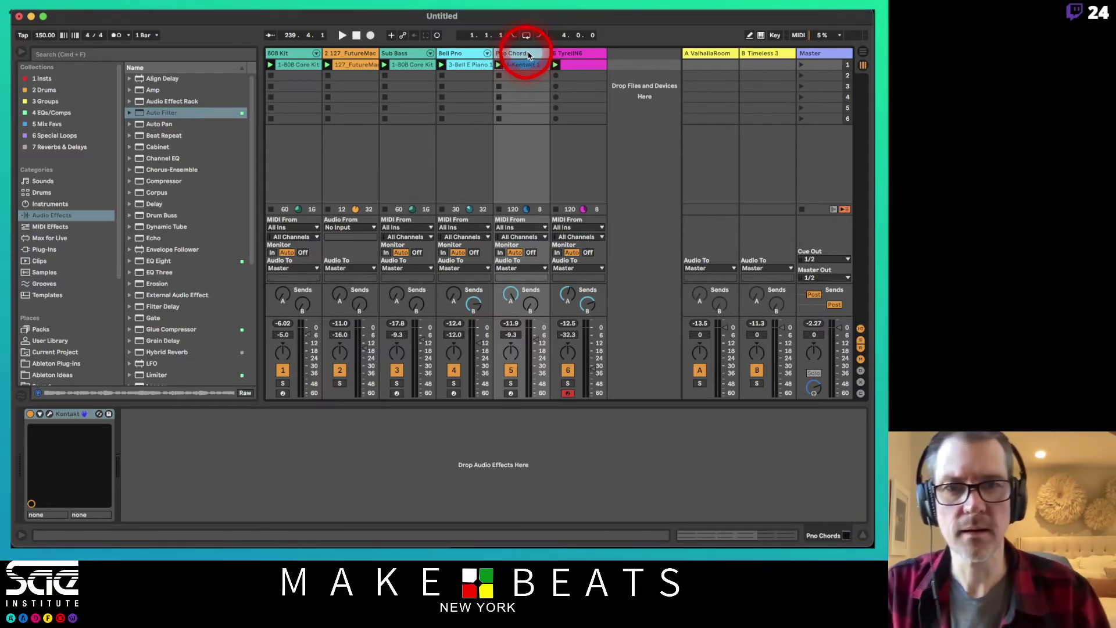
Rename the TyrellN6 track as Syn Ld
left_click(587, 58)
double_click(587, 57)
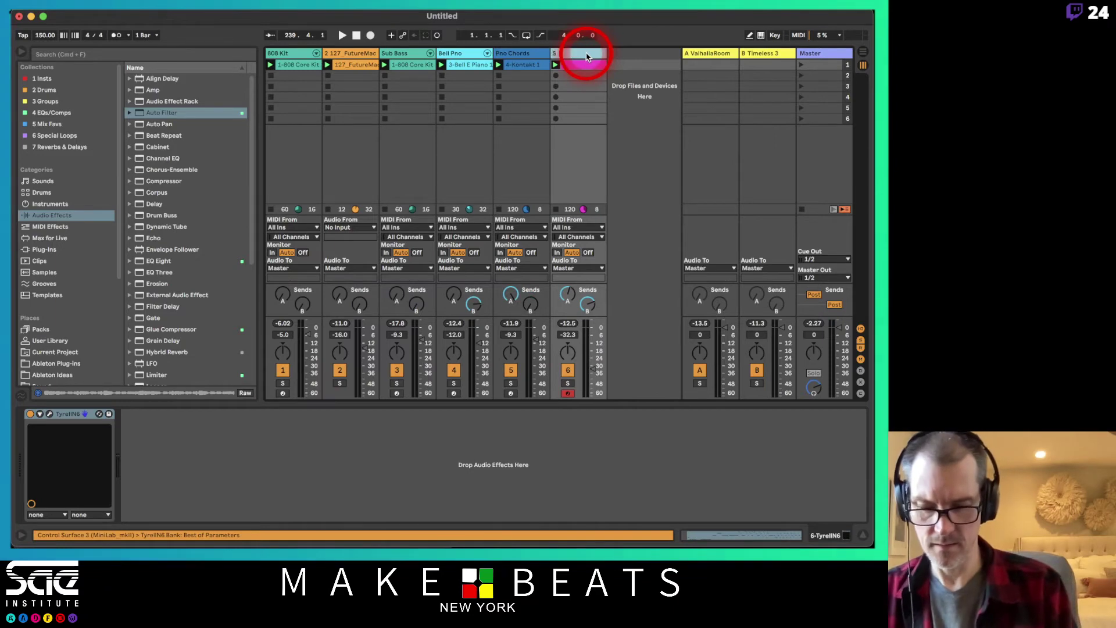
type("Syn Ld")
Rename the percussion loop track as Perc Lp
left_click(356, 55)
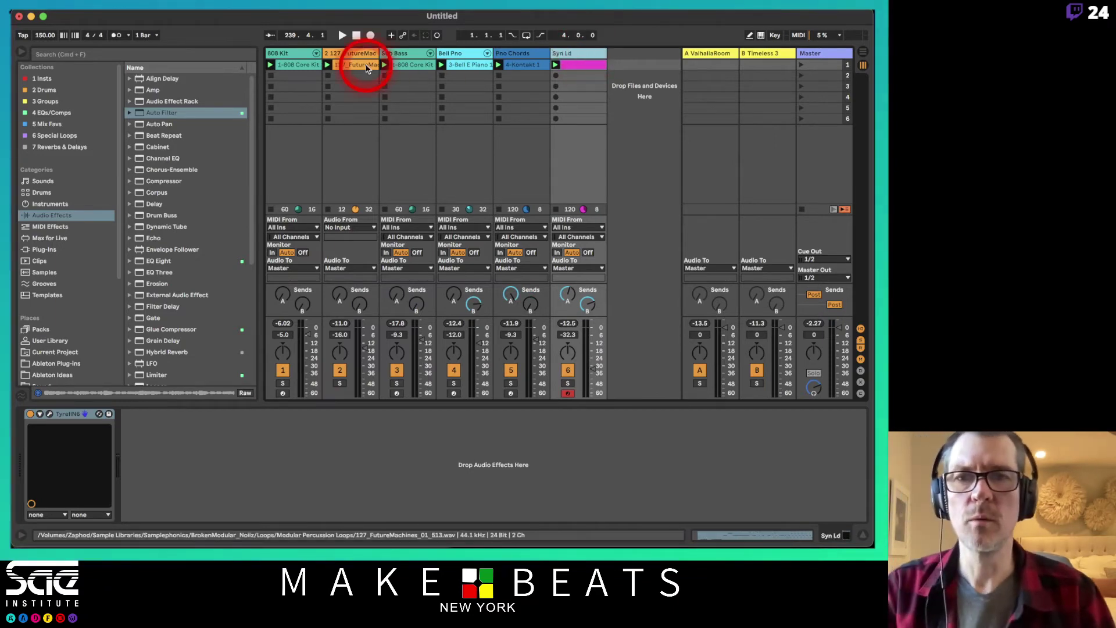
double_click(355, 55)
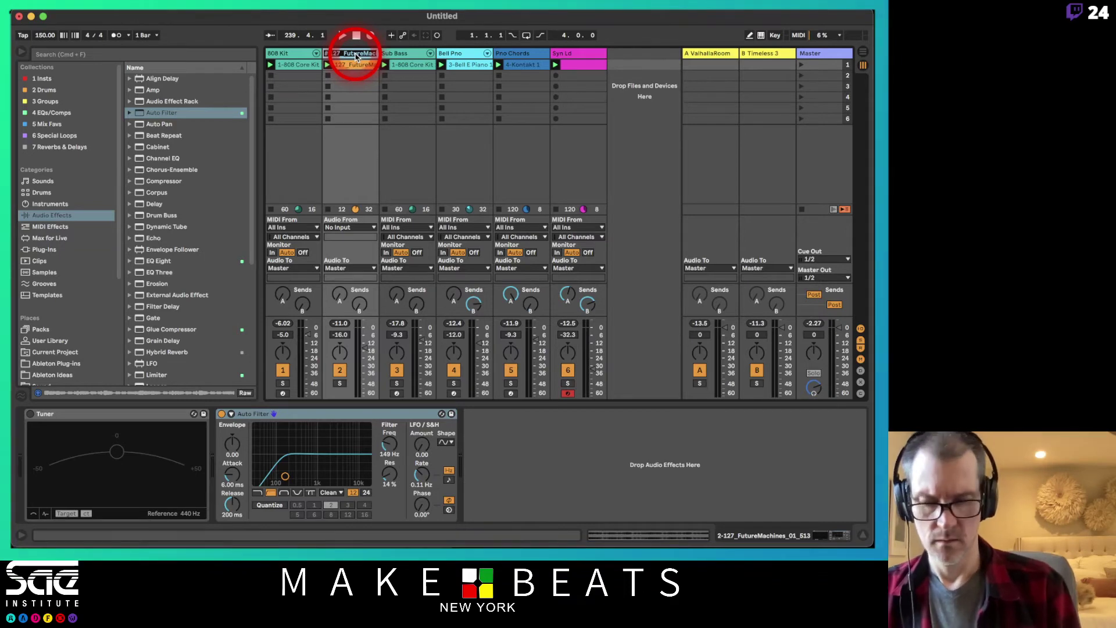
type("Perc Lp")
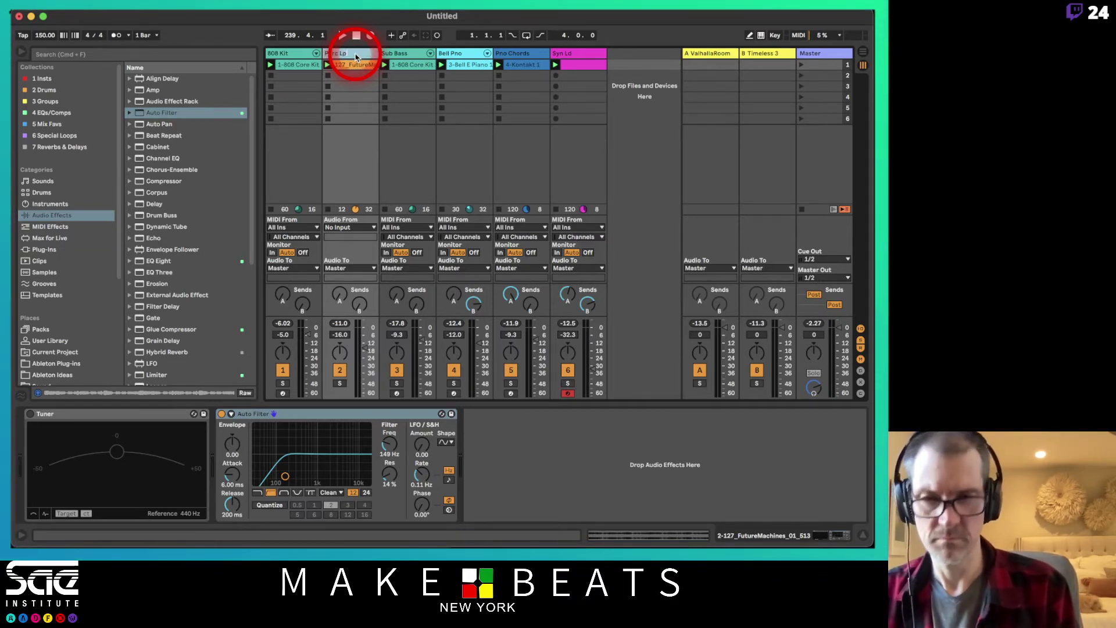
key("Return")
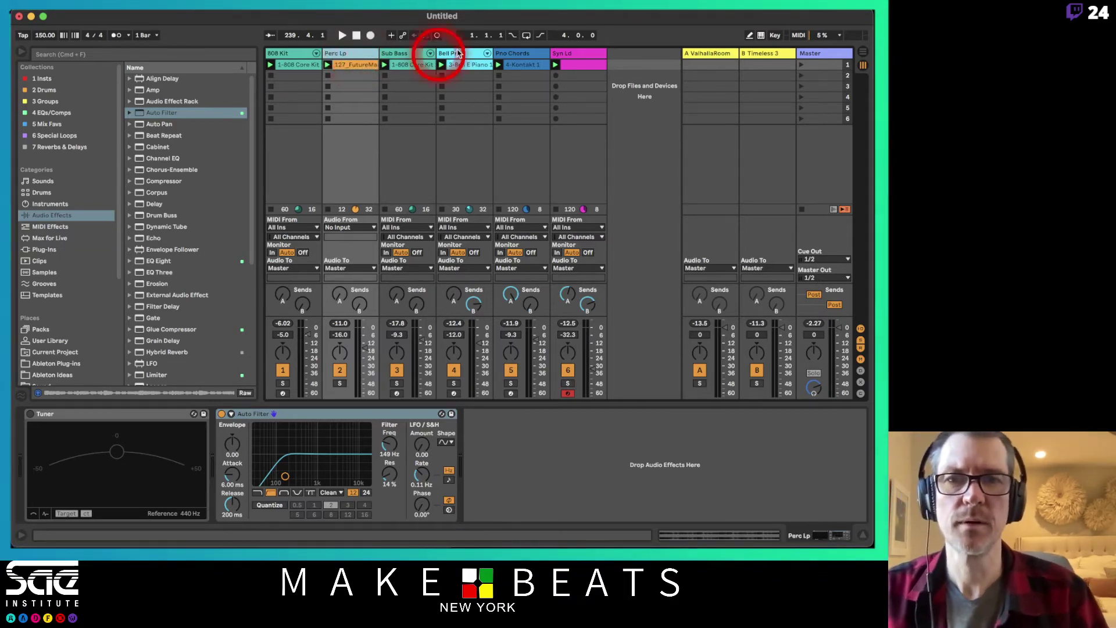
Copy the 808 Kit track's name and rename its clip as 808 Kit
mouse_move(478, 12)
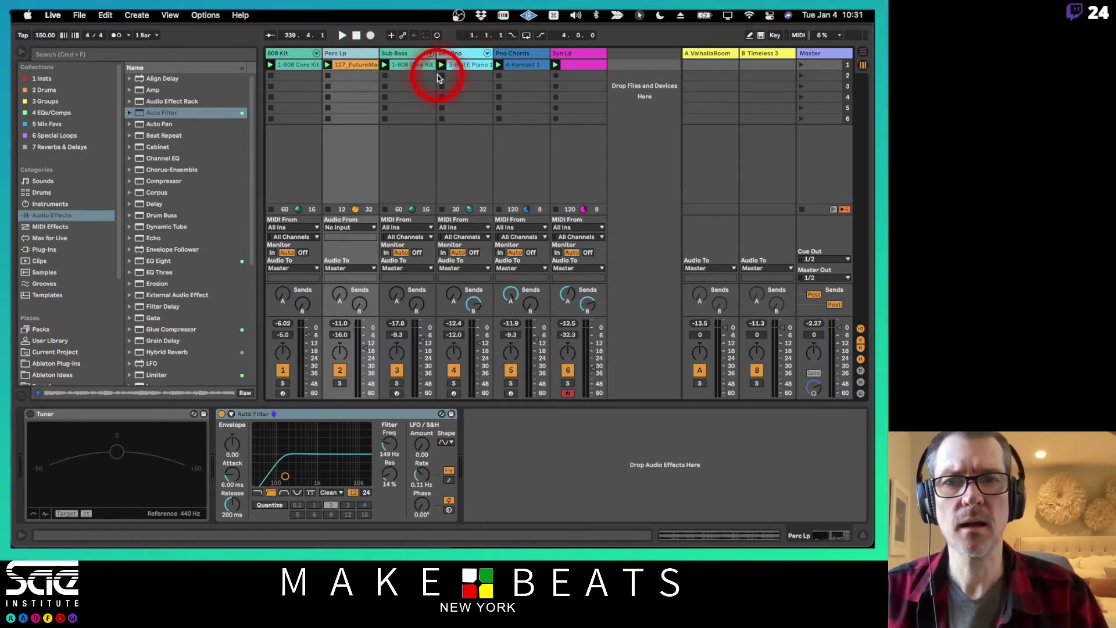
left_click(296, 51)
left_click(298, 65)
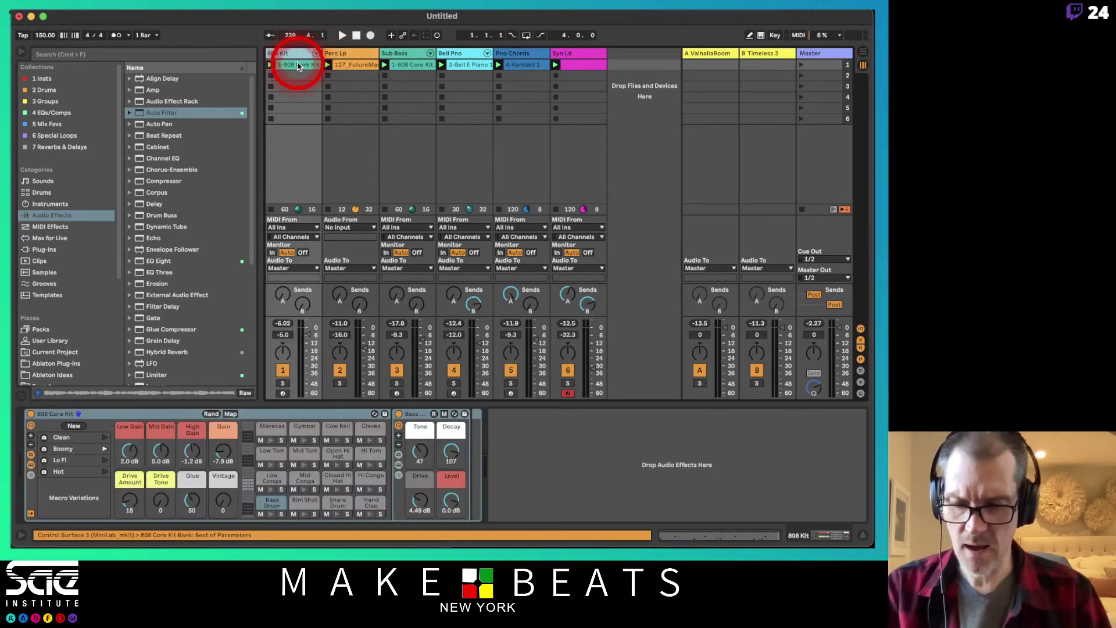
left_click(296, 56)
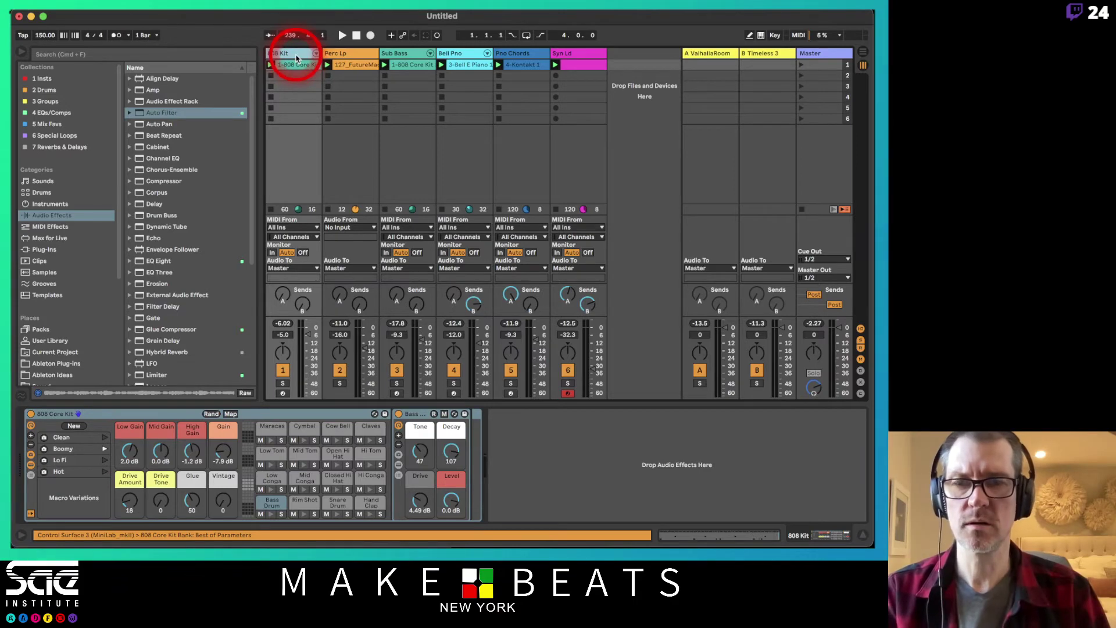
key("super+r")
key("super+c")
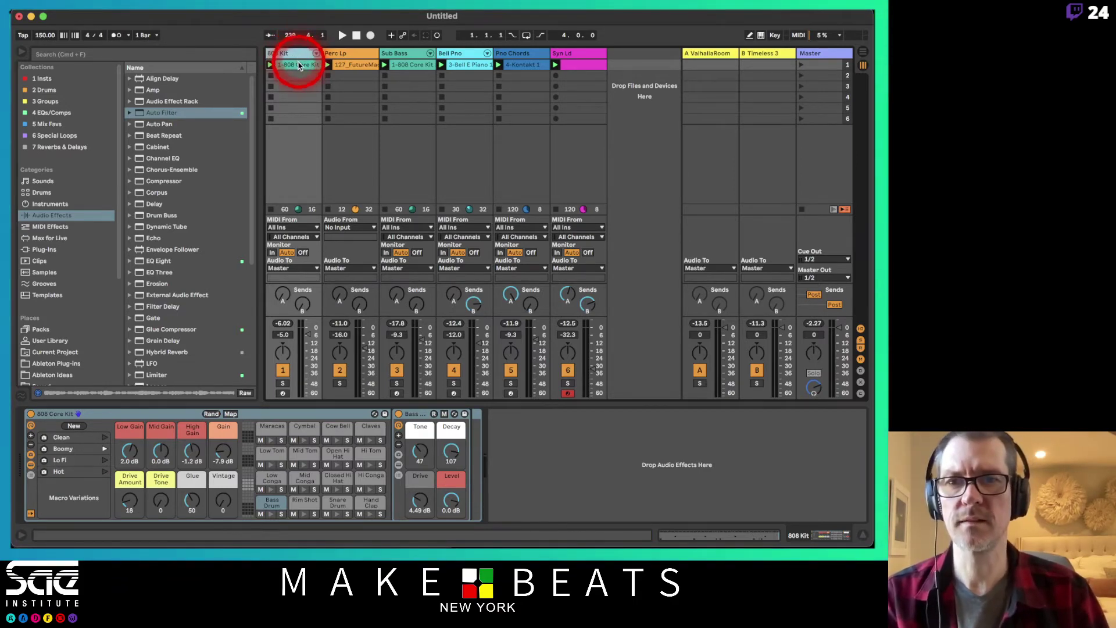
left_click(300, 65)
key("super+r")
key("super+v")
key("Return")
Copy the Perc Lp track's name and rename its clip as Perc Lp
left_click(350, 55)
key("super+r")
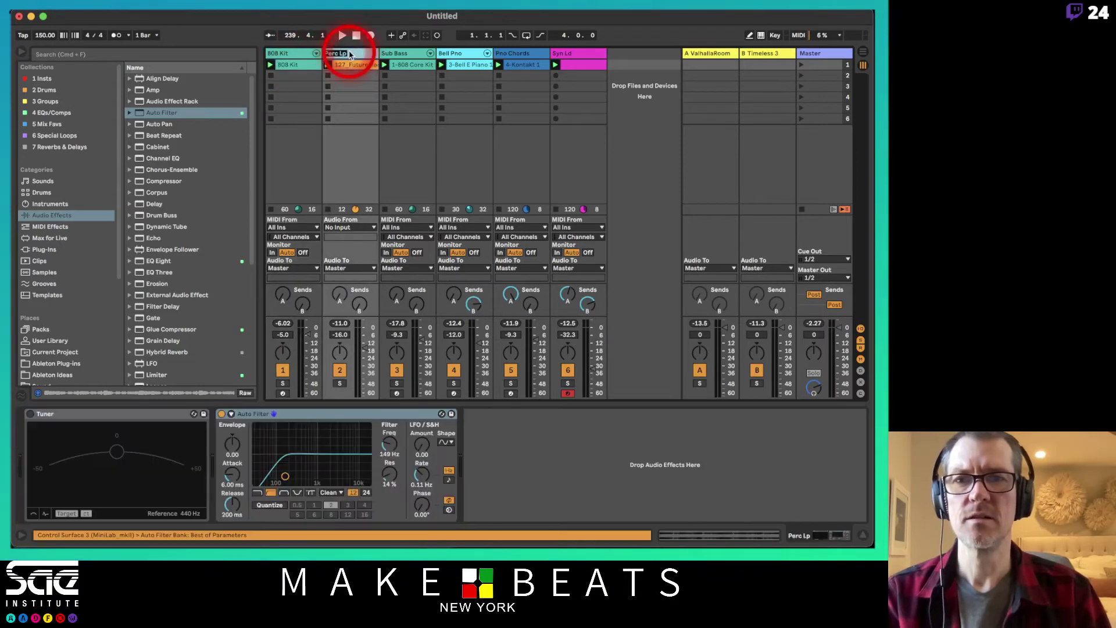
key("super+c")
left_click(353, 65)
key("super+r")
key("super+v")
Rename the clip on the Sub Bass track as Sub Bass
left_click(406, 55)
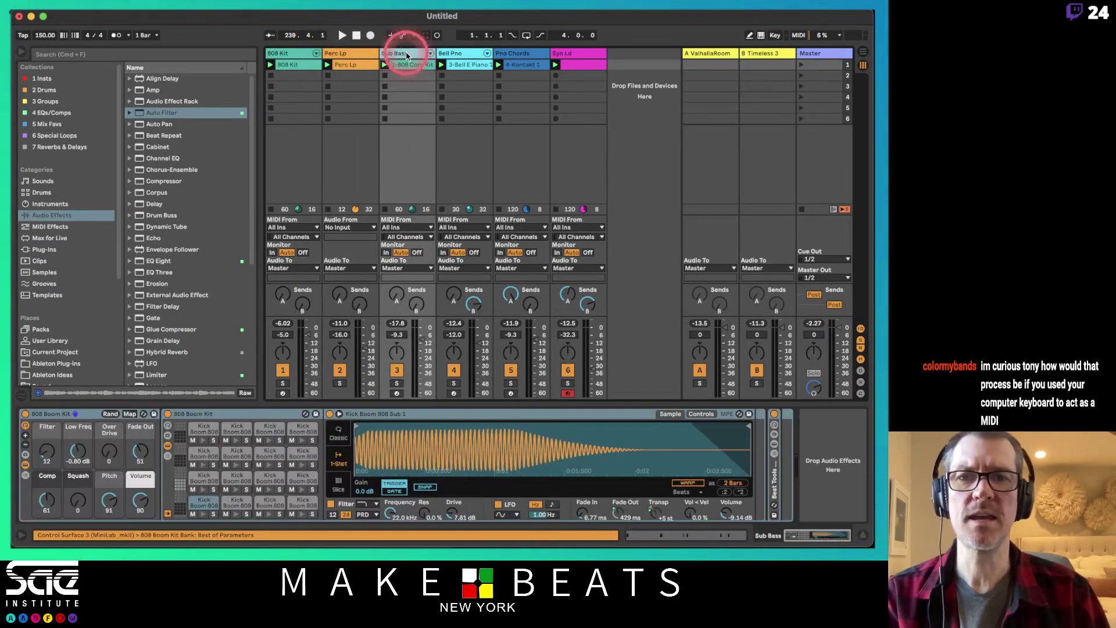
left_click(417, 66)
key("super+r")
key("super+v")
key("Return")
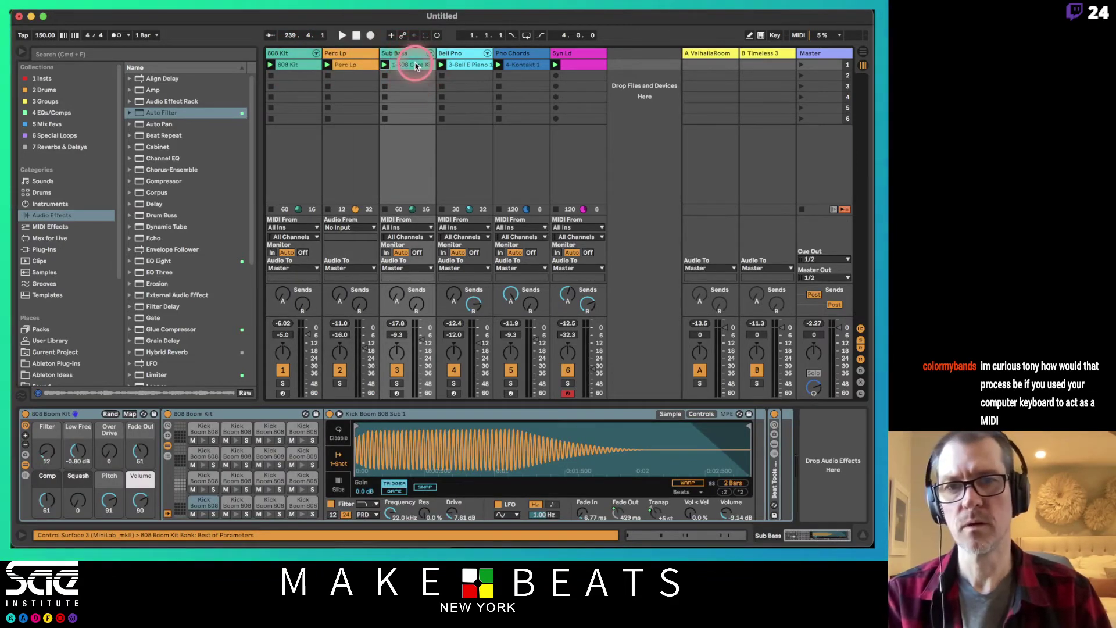
Copy the Bell Pno track's name and rename its clip as Bell Pno
left_click(464, 54)
key("super+r")
key("super+c")
left_click(469, 67)
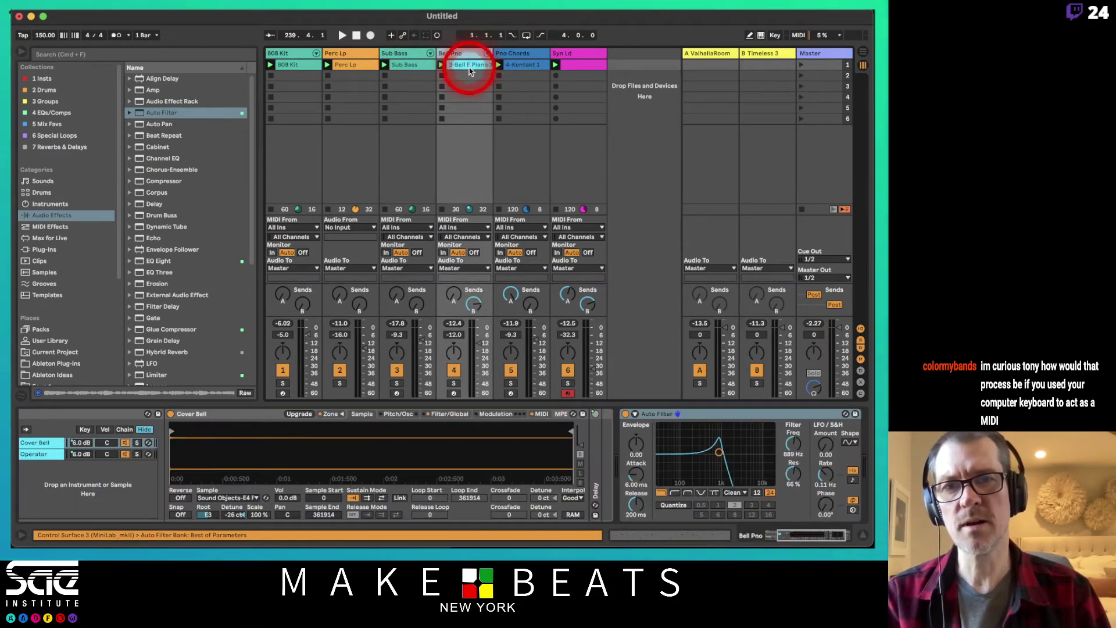
key("super+r")
key("super+v")
Copy the Pno Chords track's name and rename its clip as Pno Chords
left_click(522, 54)
key("super+c")
left_click(522, 66)
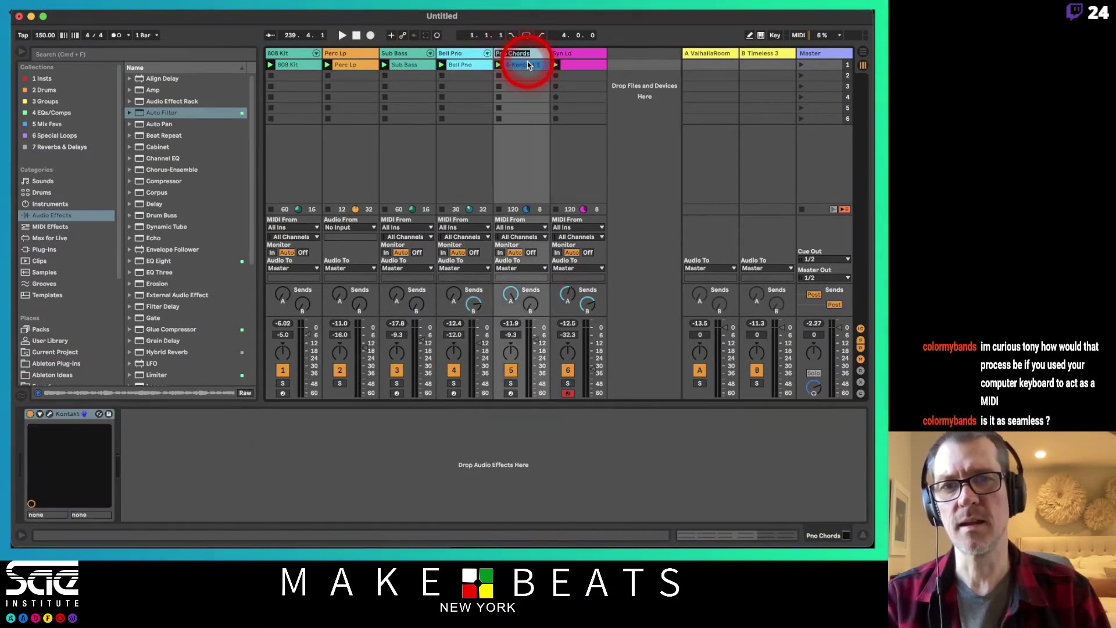
key("super+r")
key("super+v")
Copy the Syn Ld track's name and give the same name to its unnamed clip
left_click(570, 54)
key("super+c")
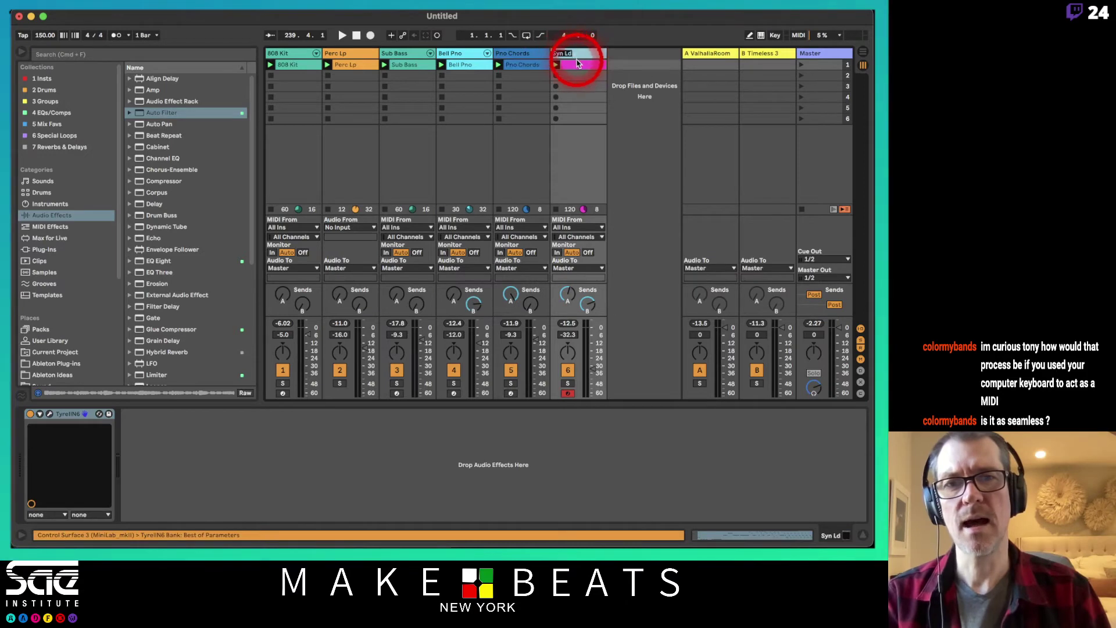
left_click(576, 65)
key("super+r")
key("super+v")
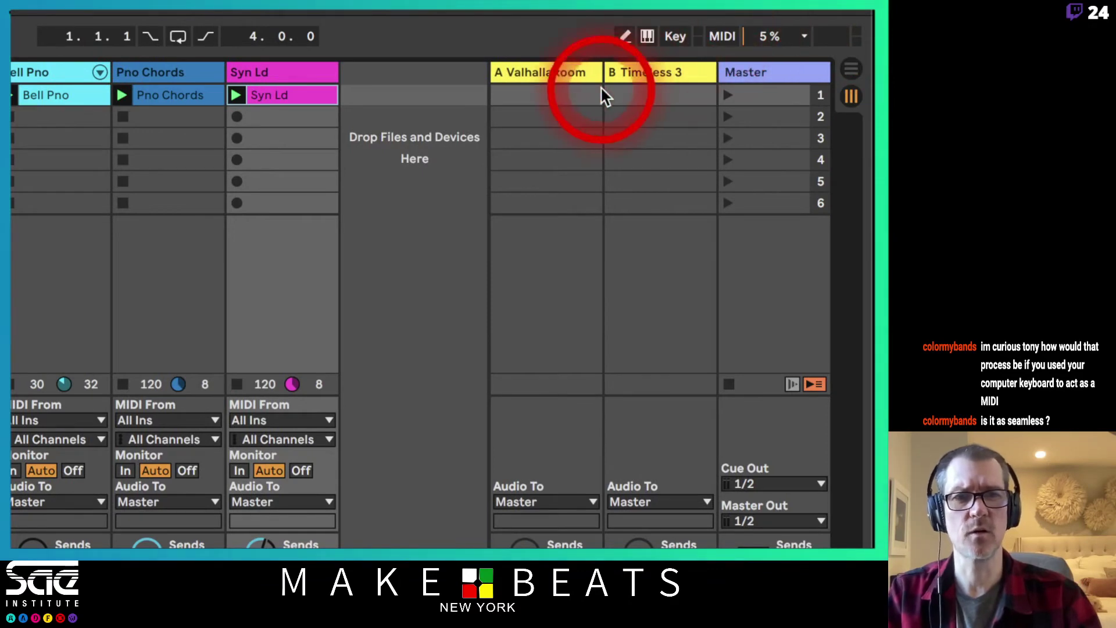
Turn the computer MIDI keyboard on and back off
left_click(647, 36)
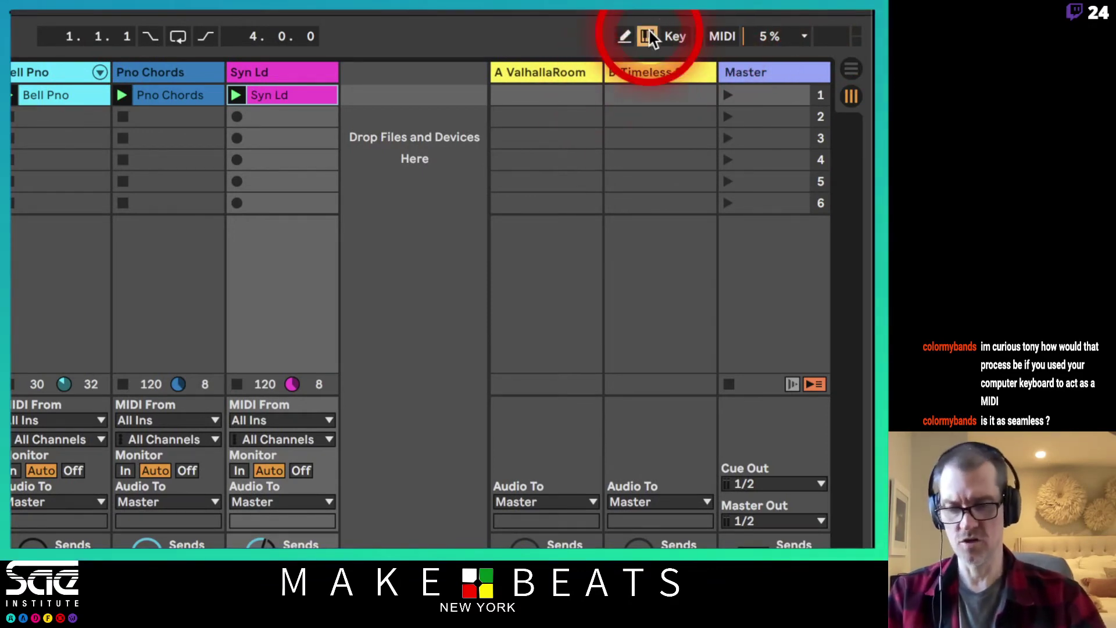
left_click(648, 36)
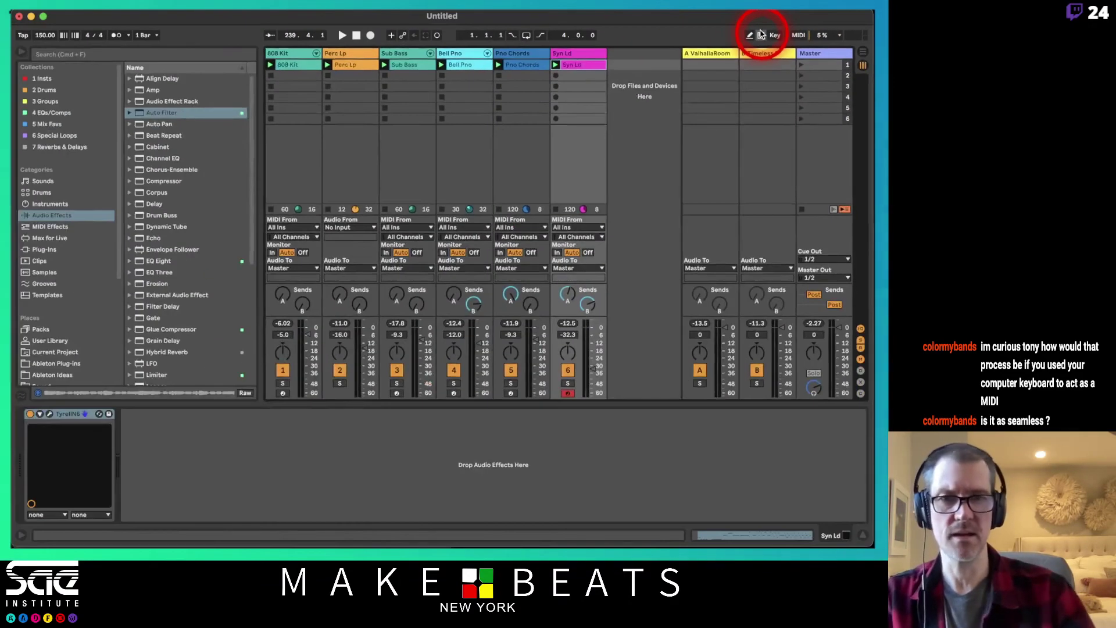
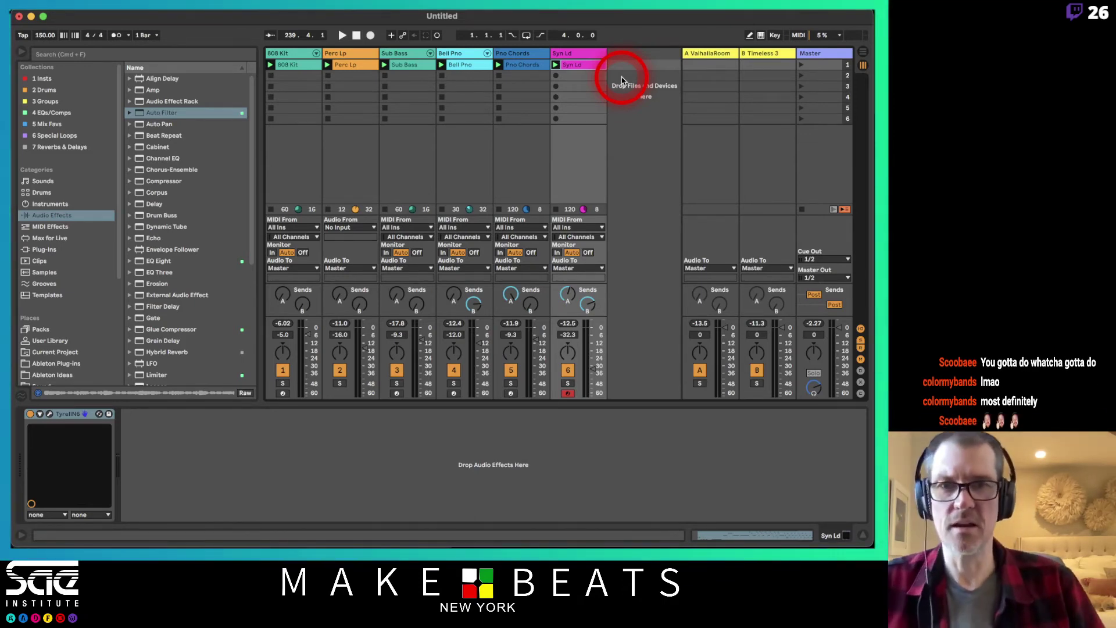
Color the 808 Kit and Perc Lp tracks dark orange and assign the track color to their clips
left_click(298, 52)
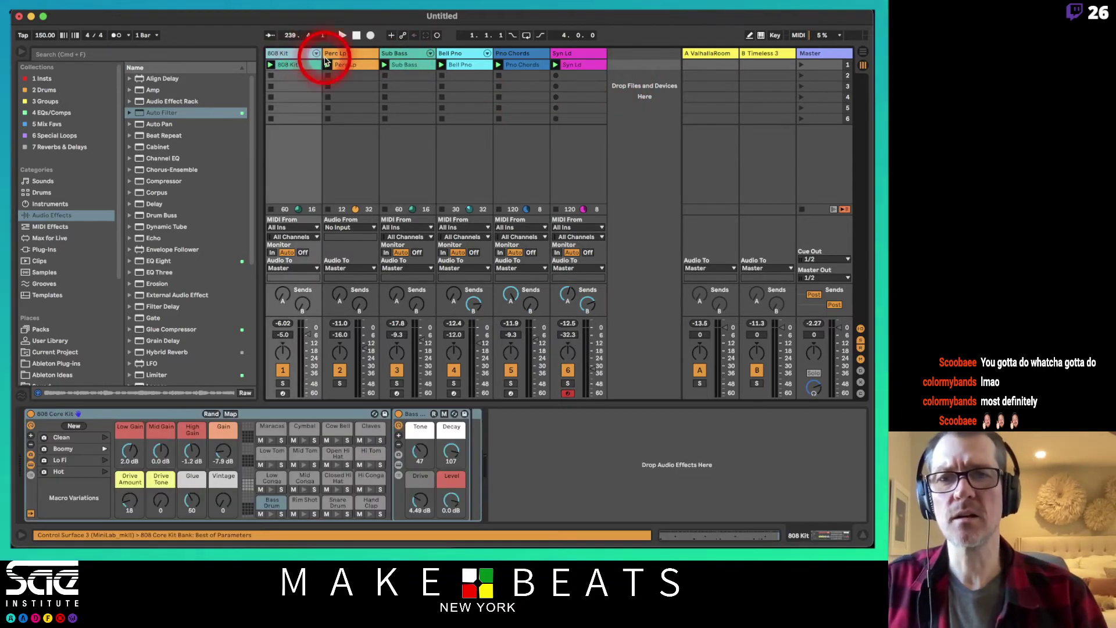
right_click(335, 53)
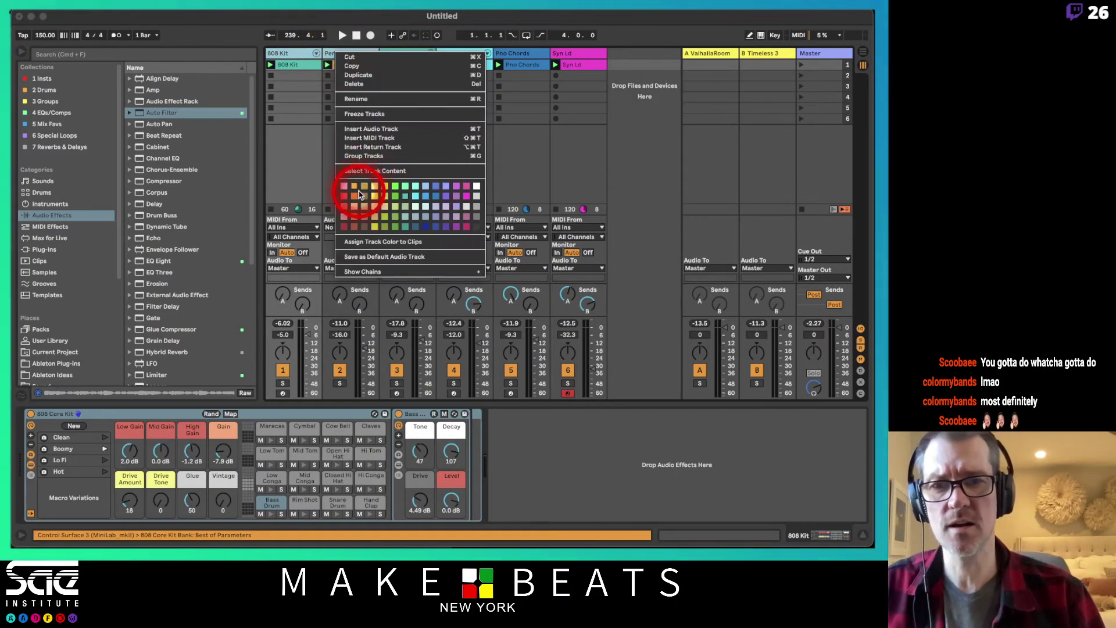
left_click(355, 195)
right_click(354, 54)
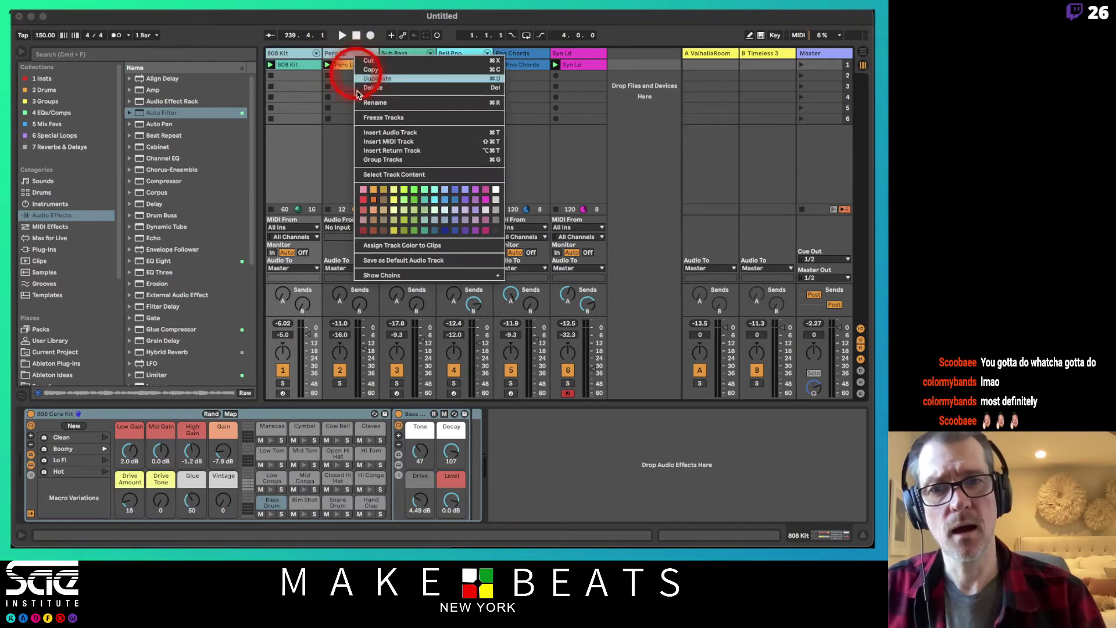
left_click(386, 245)
Color the Sub Bass track red and assign the track color to its clip
left_click(394, 64)
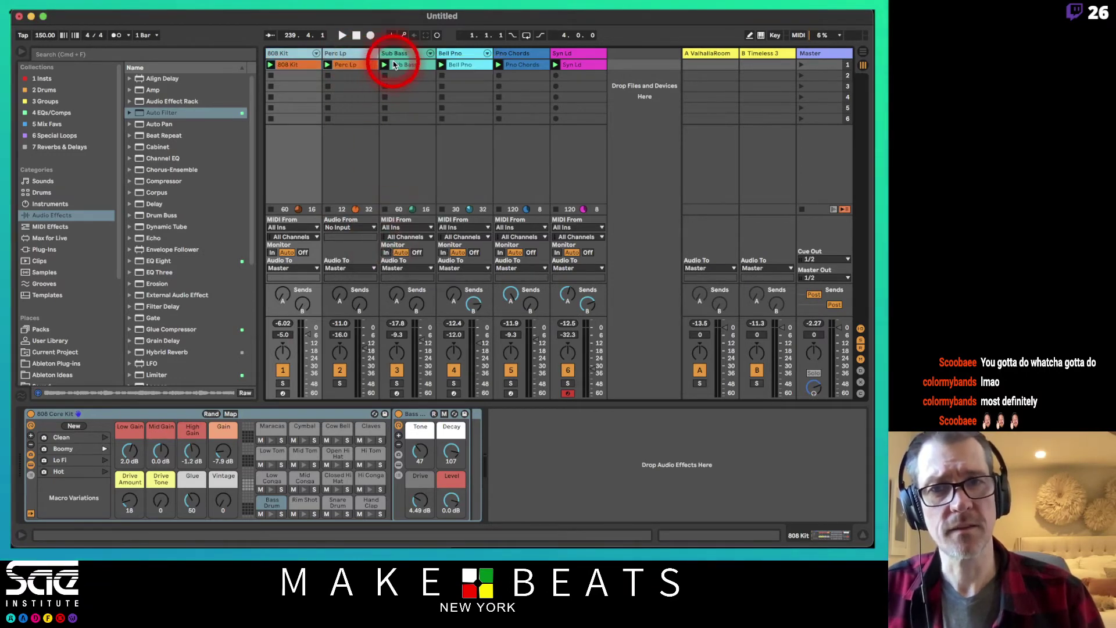
right_click(395, 54)
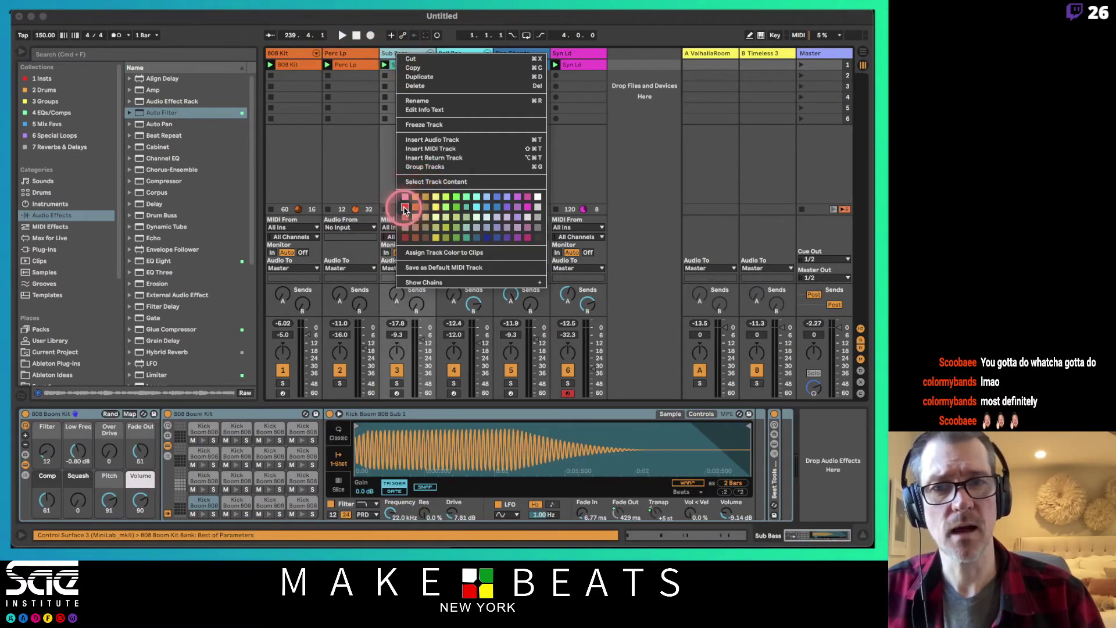
left_click(405, 208)
right_click(415, 54)
left_click(453, 255)
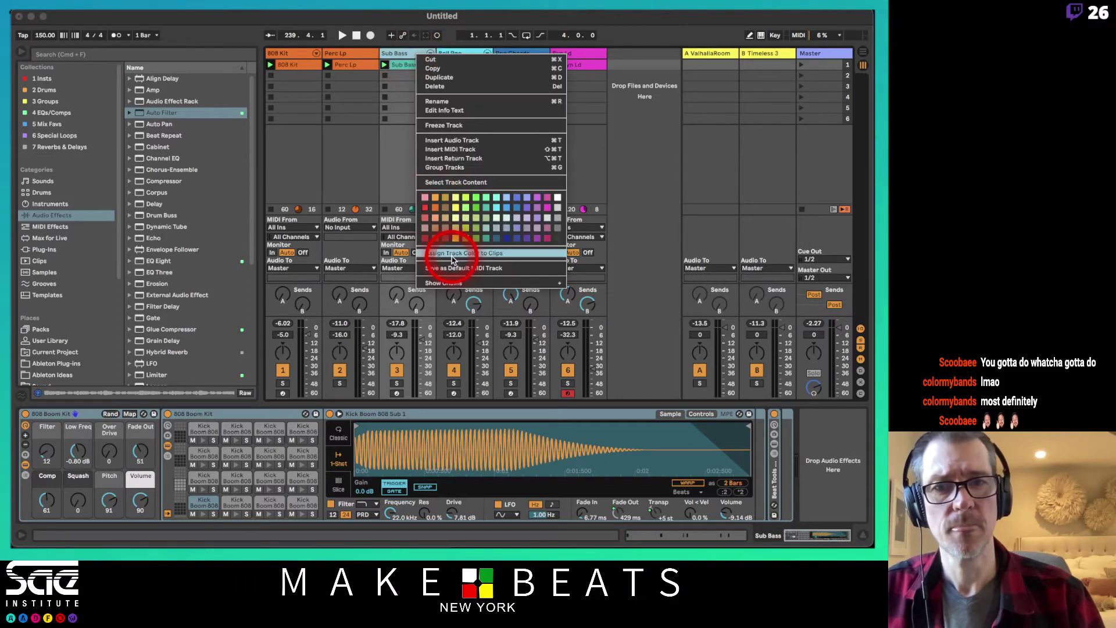
Color the Bell Pno and Pno Chords tracks brown together
left_click(450, 54)
left_click(530, 53)
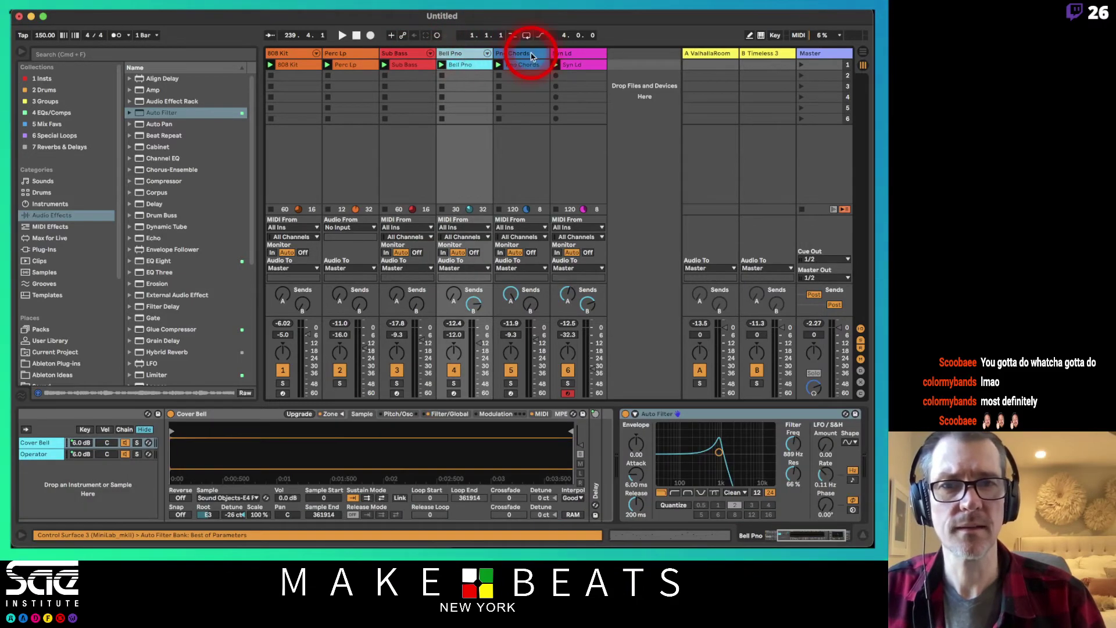
right_click(530, 53)
left_click(563, 205)
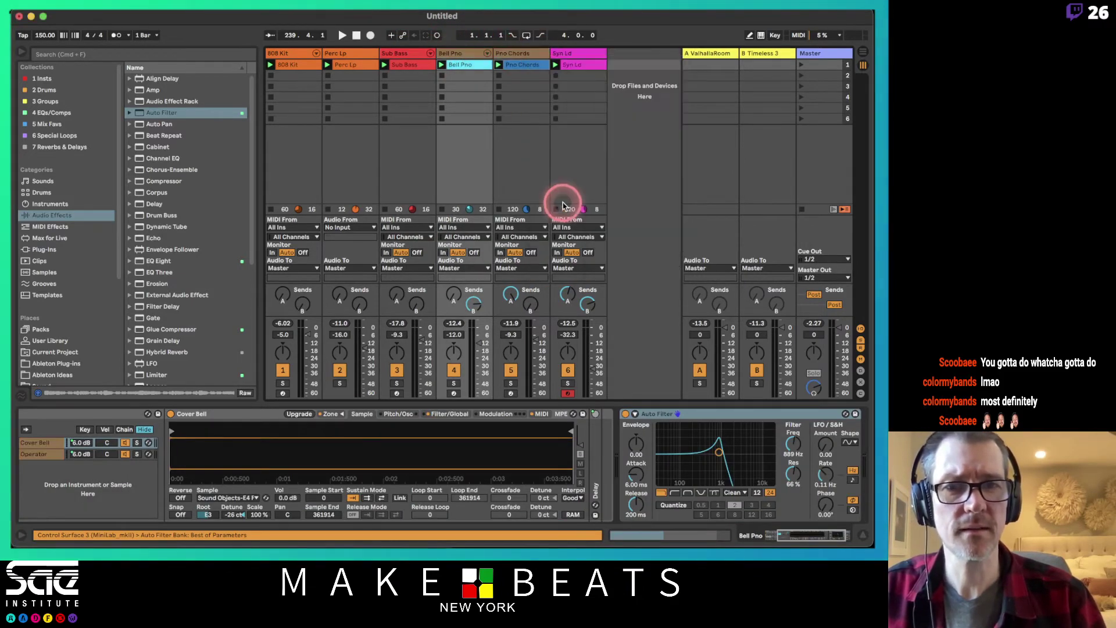
Color the Syn Ld track blue and assign the track colors to the Bell Pno, Pno Chords and Syn Ld clips
right_click(568, 52)
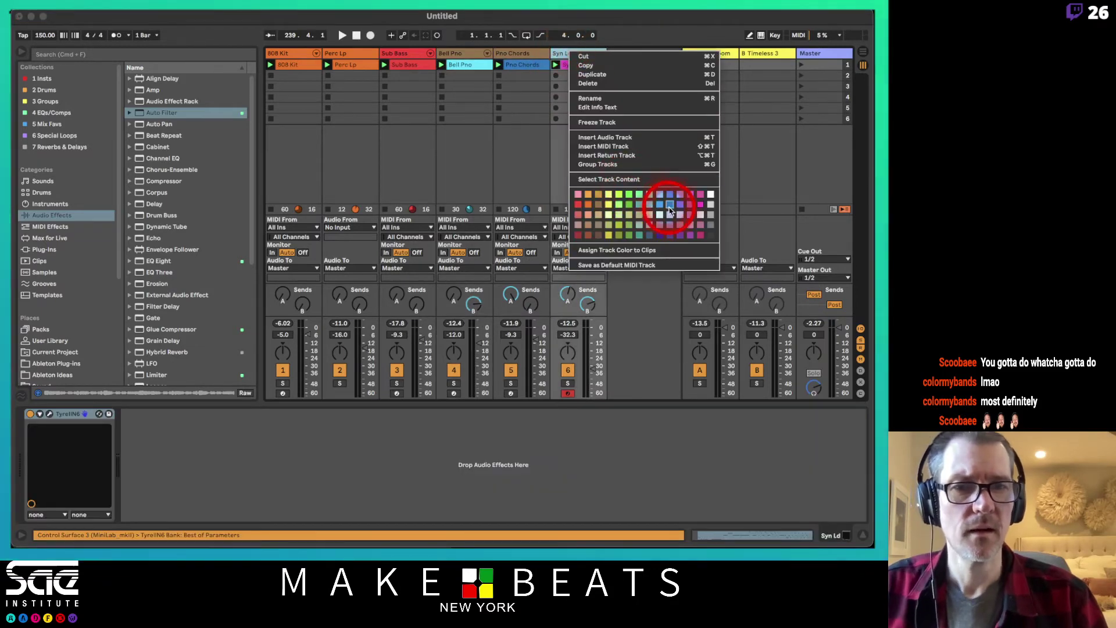
left_click(669, 208)
left_click(462, 54)
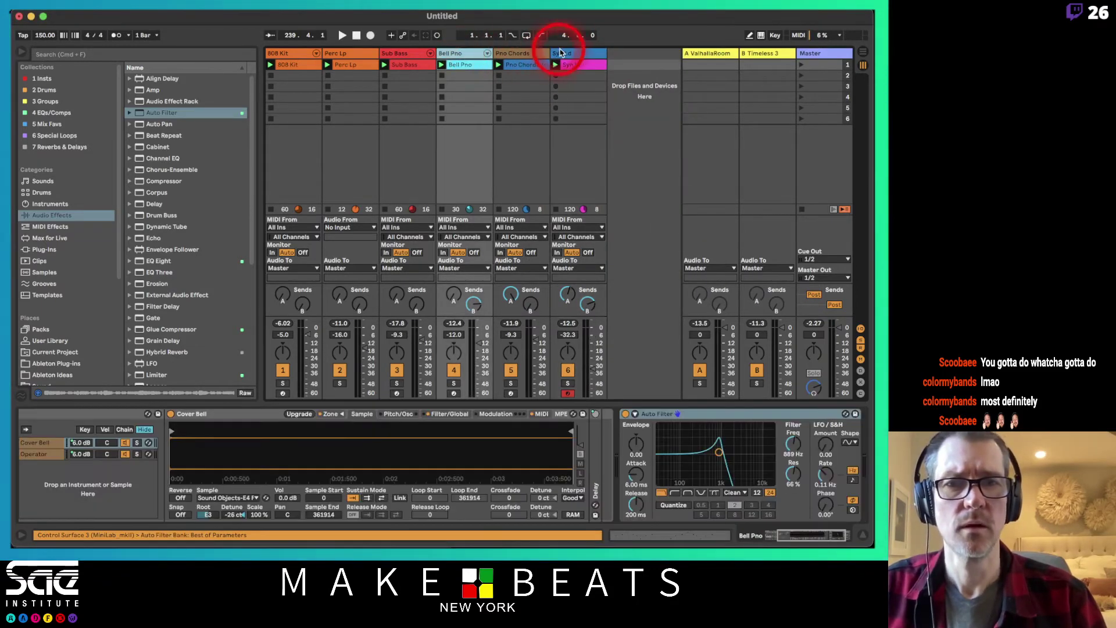
right_click(569, 52)
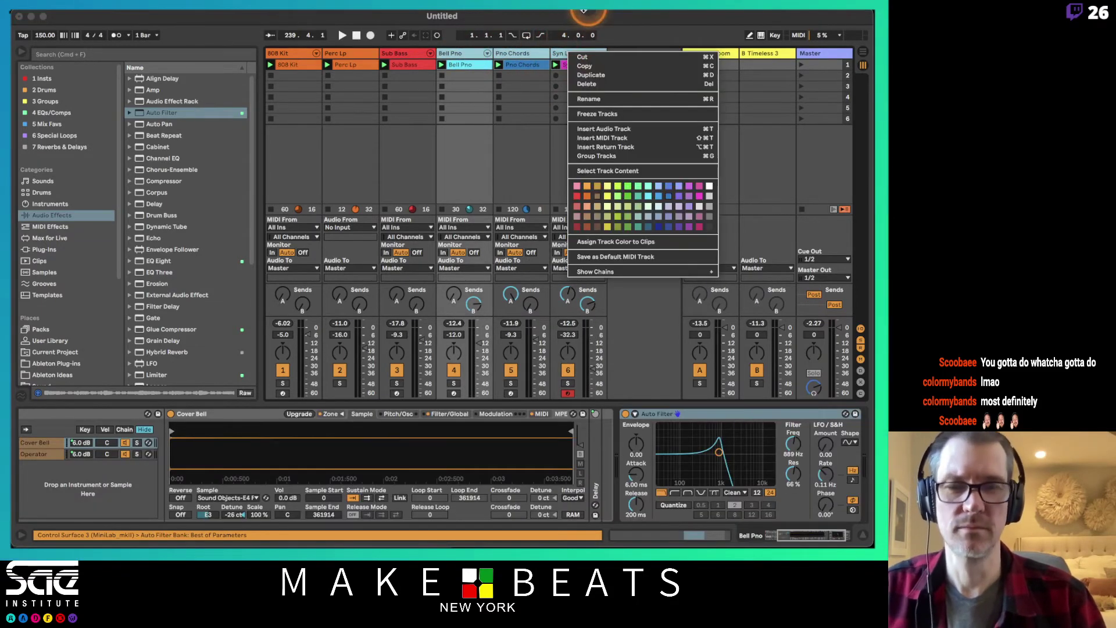
left_click(611, 247)
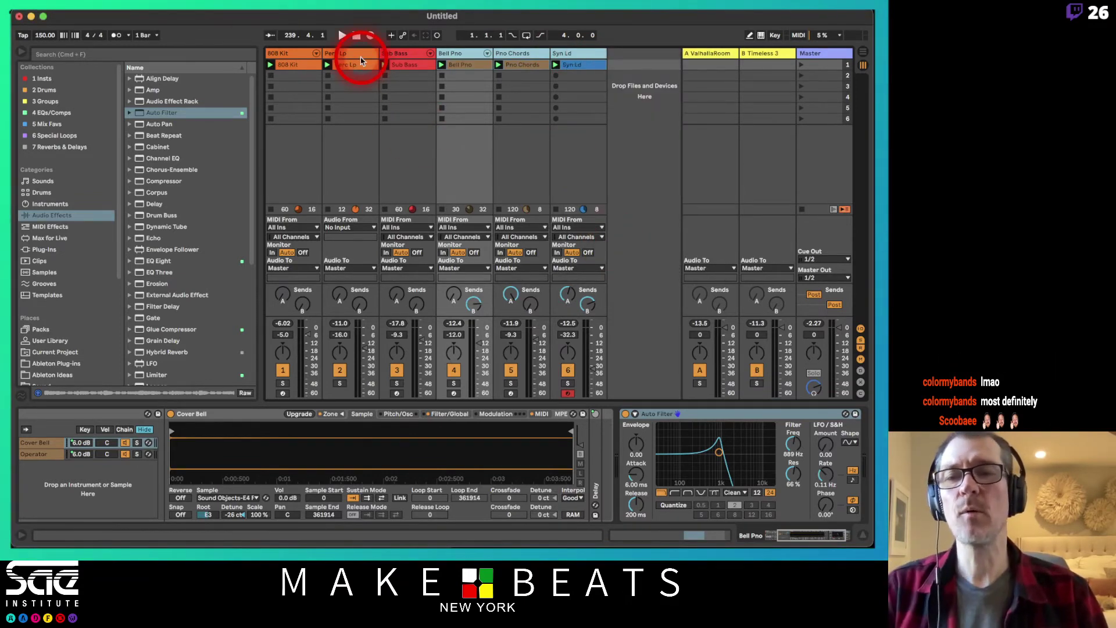
Rename the first scene as Ideas
left_click(363, 96)
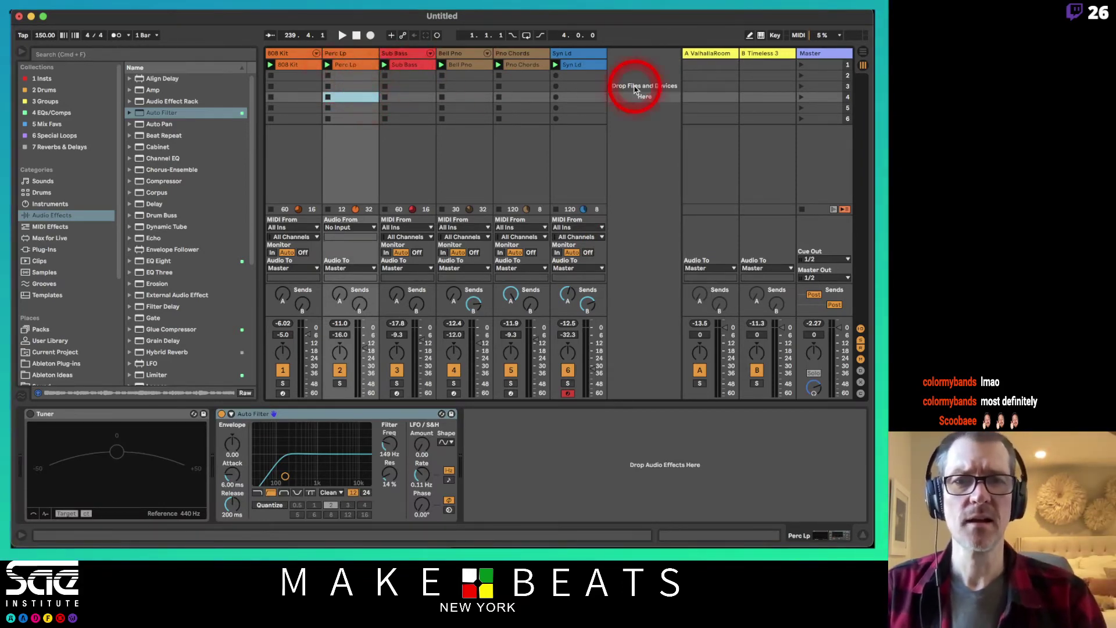
left_click(818, 67)
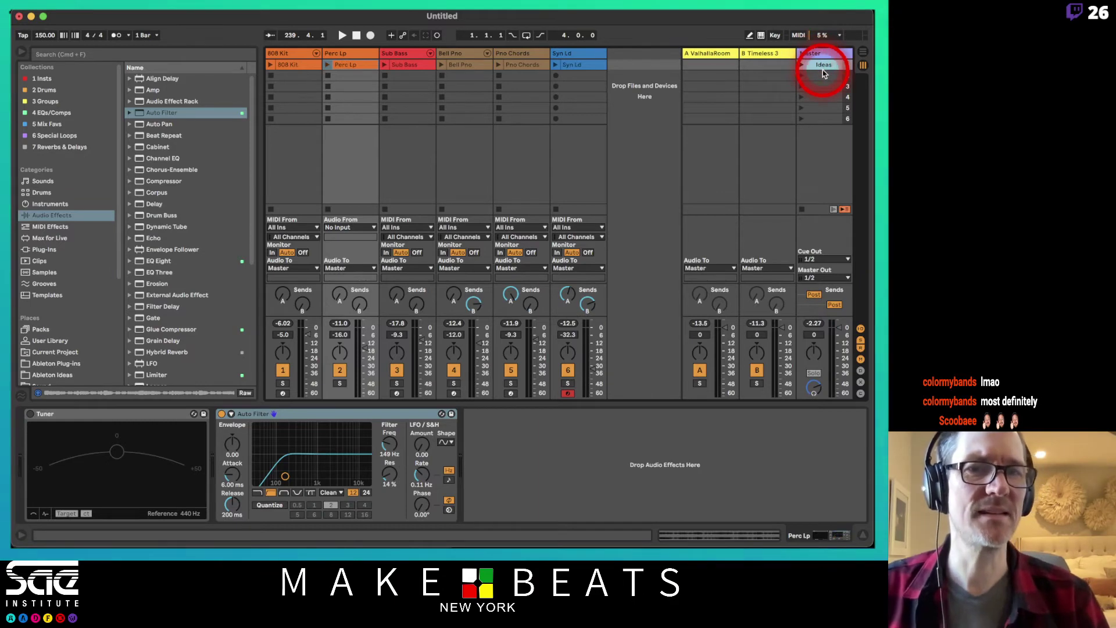
Play the Bell Pno and Perc Lp clips together and copy both into the third scene
left_click(447, 64)
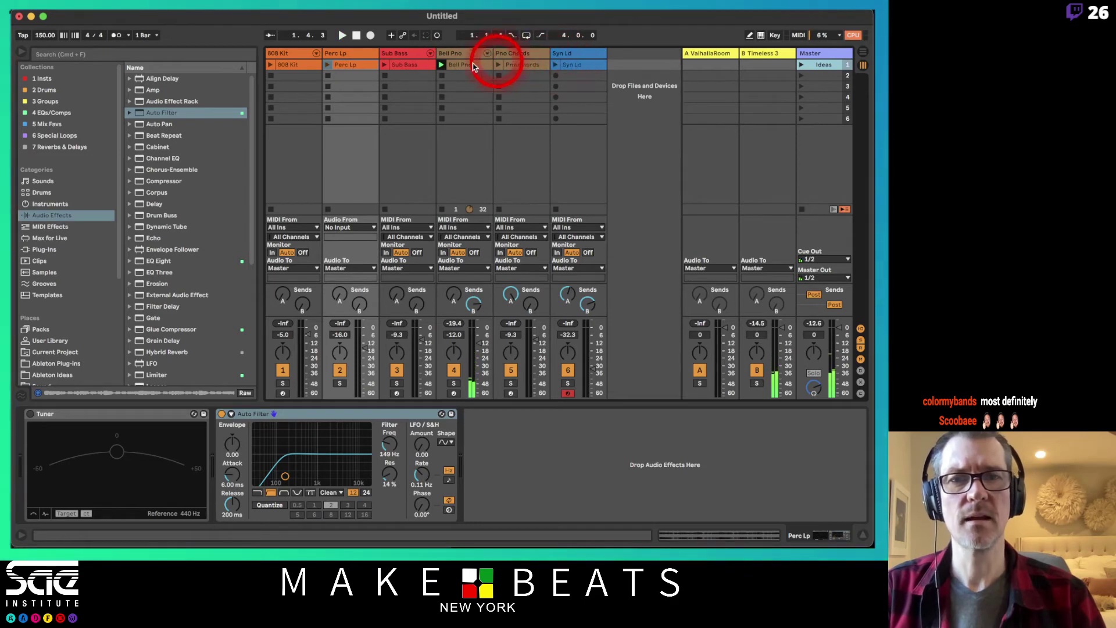
left_click(329, 65)
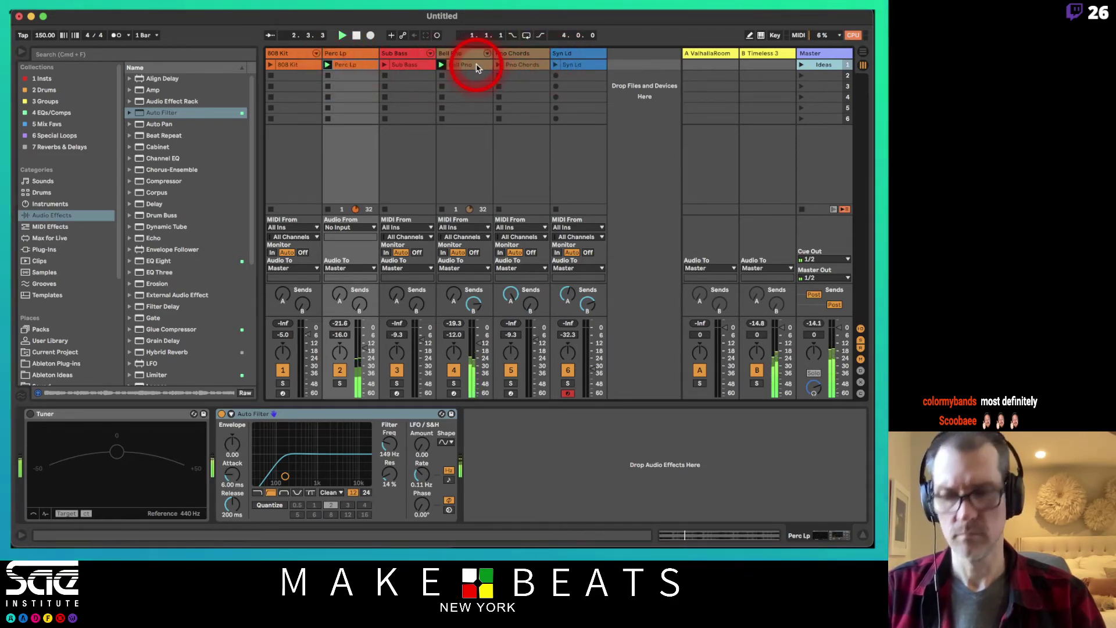
left_click_drag(476, 65, 476, 86)
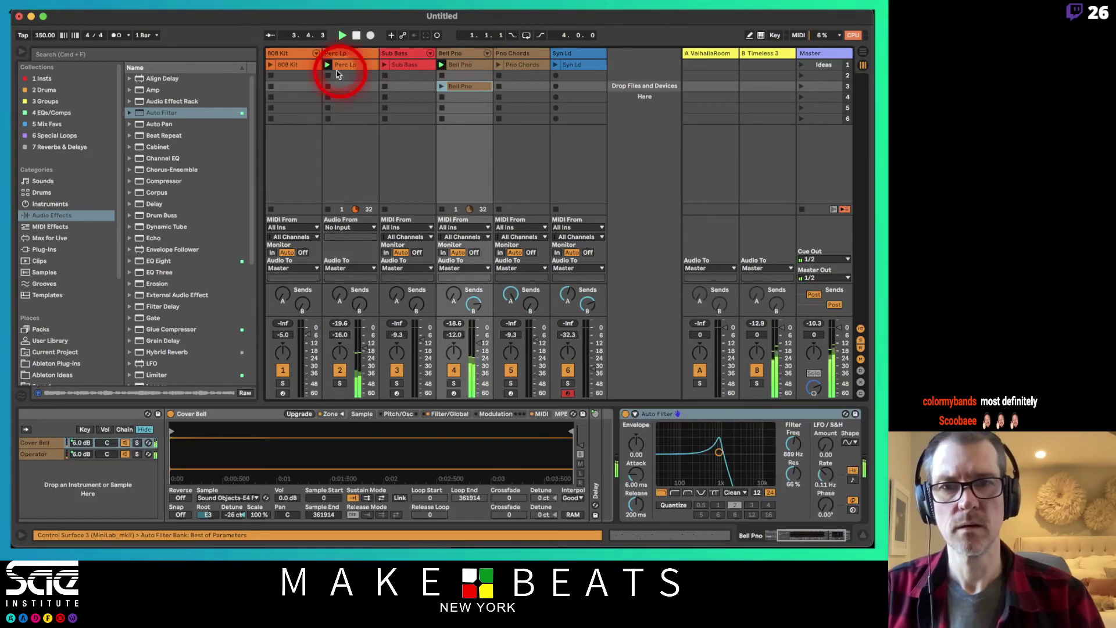
left_click_drag(350, 66, 349, 87)
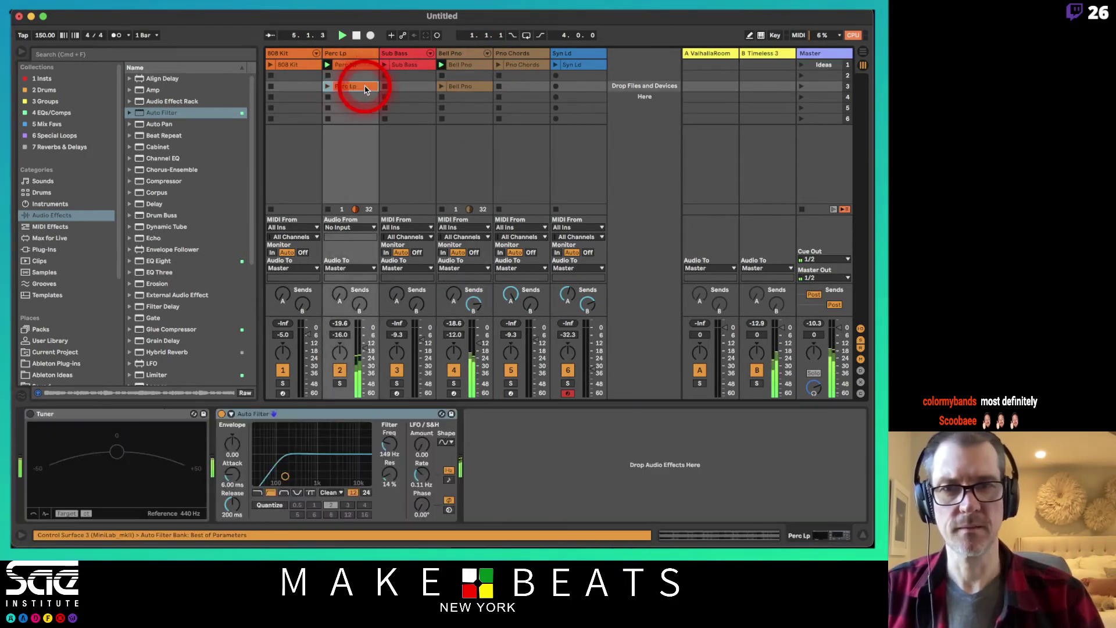
Copy the Pno Chords clip into the third scene and audition the scene with the browser hidden
left_click(801, 86)
left_click_drag(519, 64, 520, 87)
left_click(801, 86)
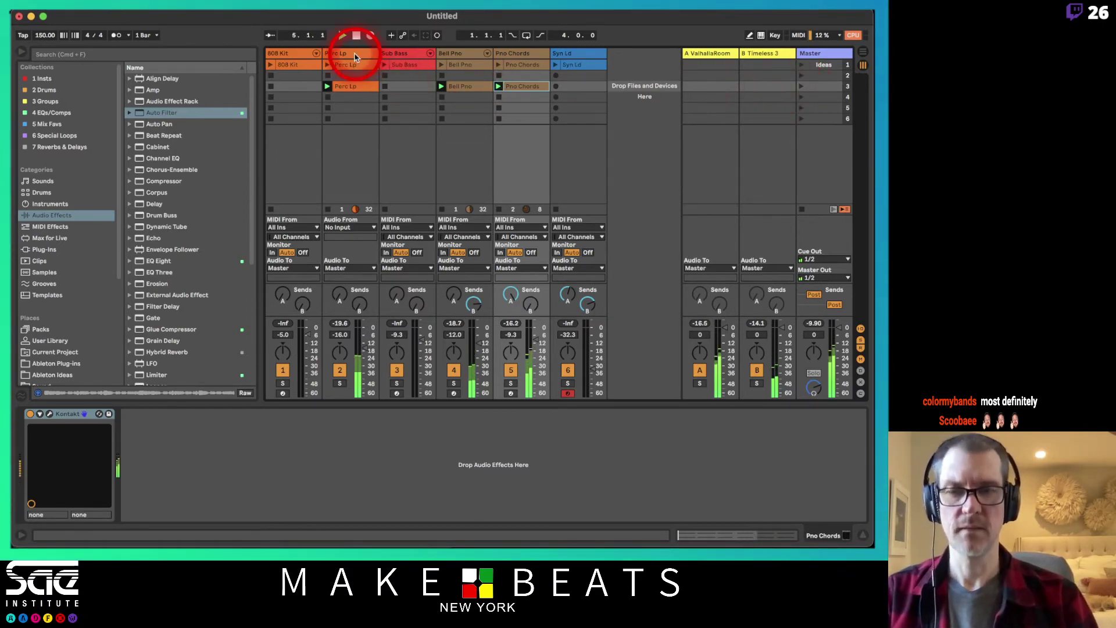
left_click(22, 52)
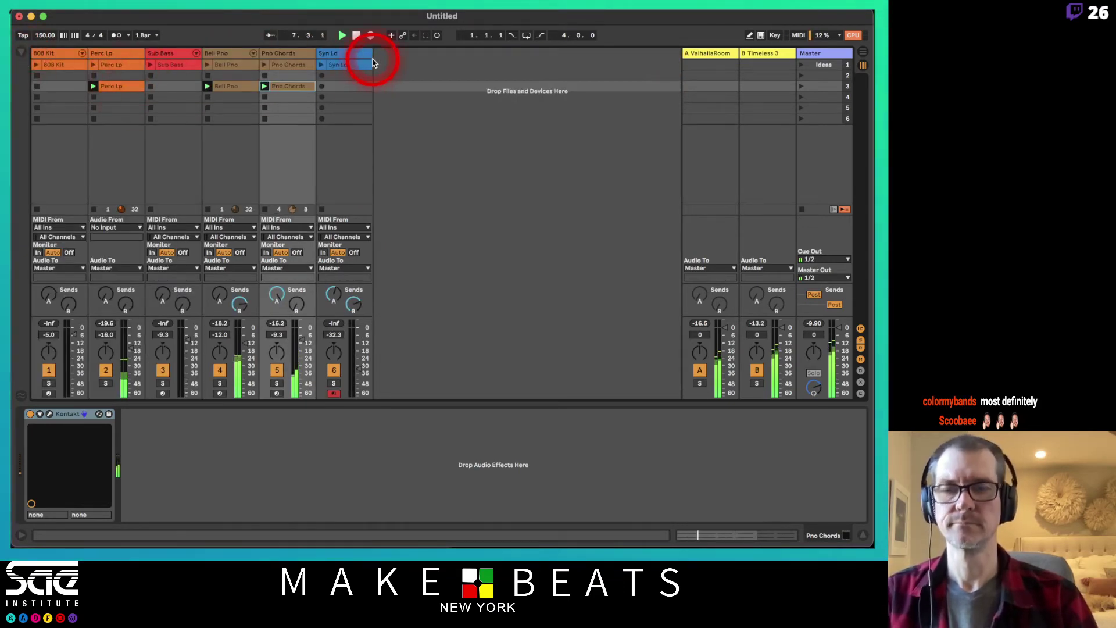
key("space")
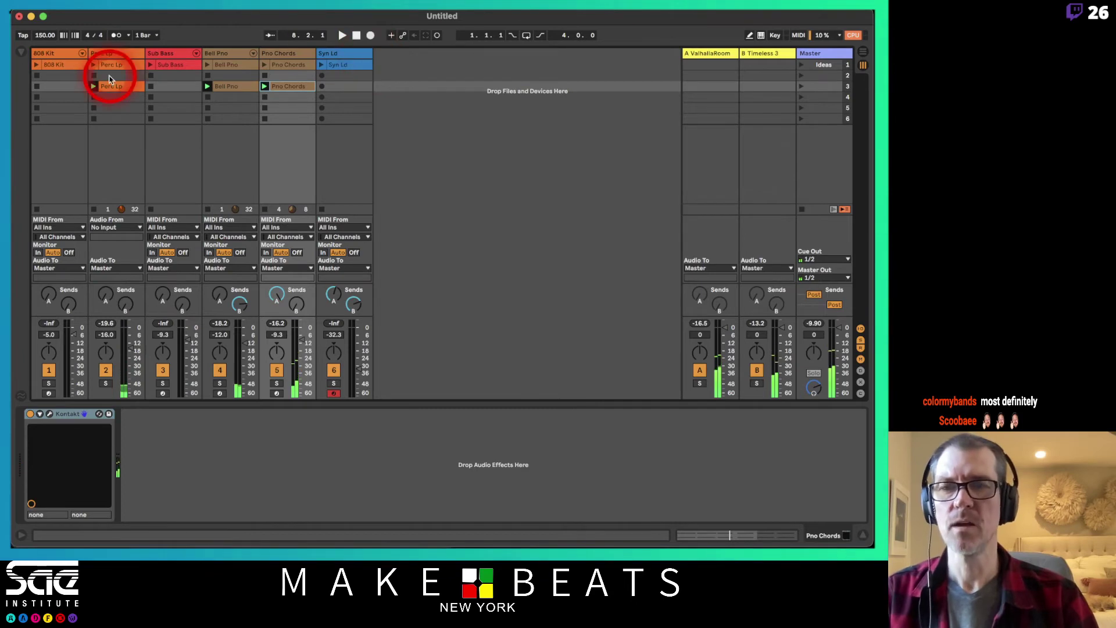
Unfold the 808 Kit track's chains in the mixer and examine its Mix Bus and Reverb return chains
left_click(84, 54)
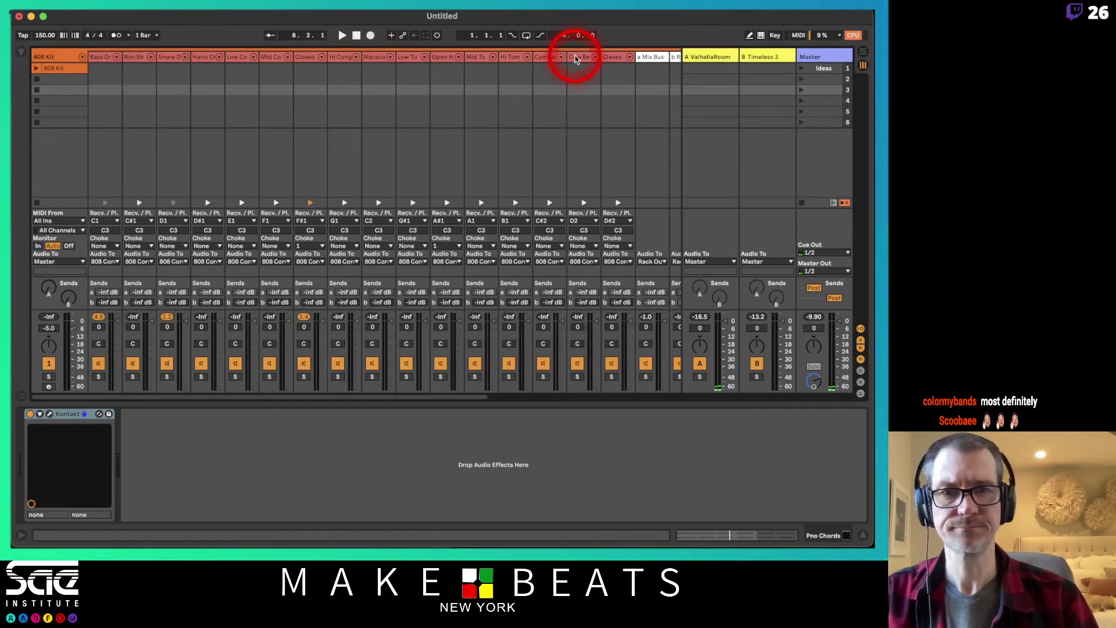
left_click(658, 60)
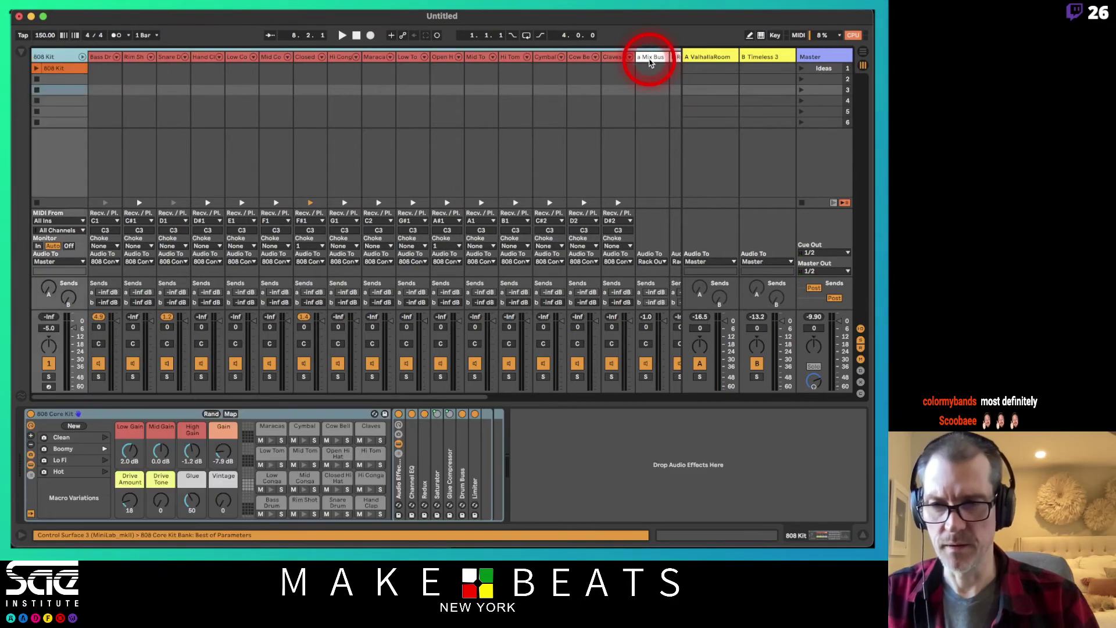
left_click(650, 60)
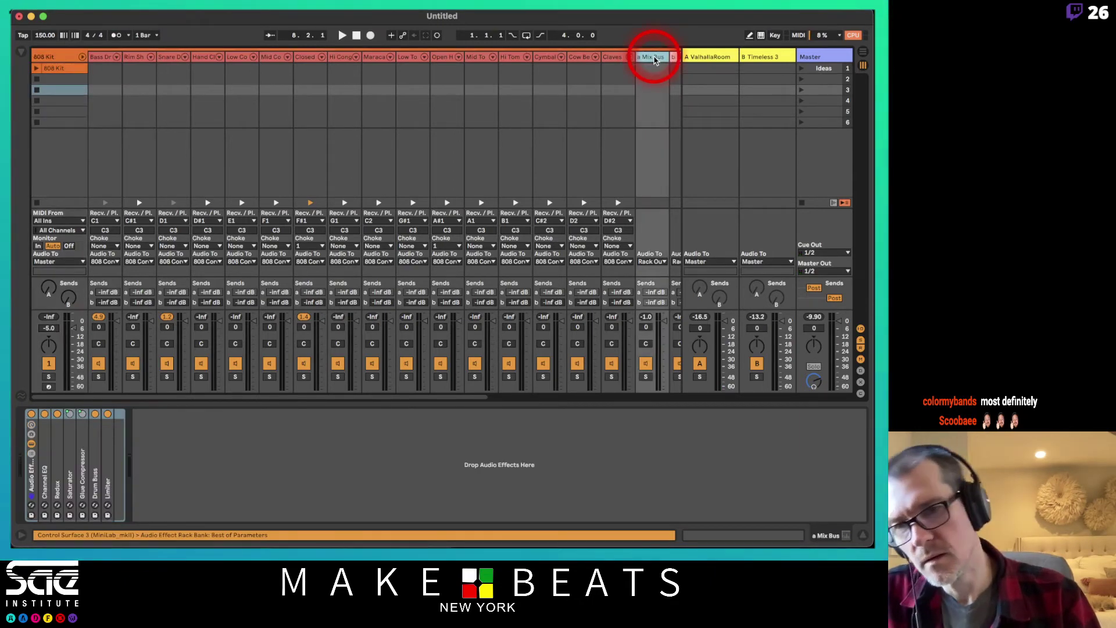
scroll(654, 60, "right", 2)
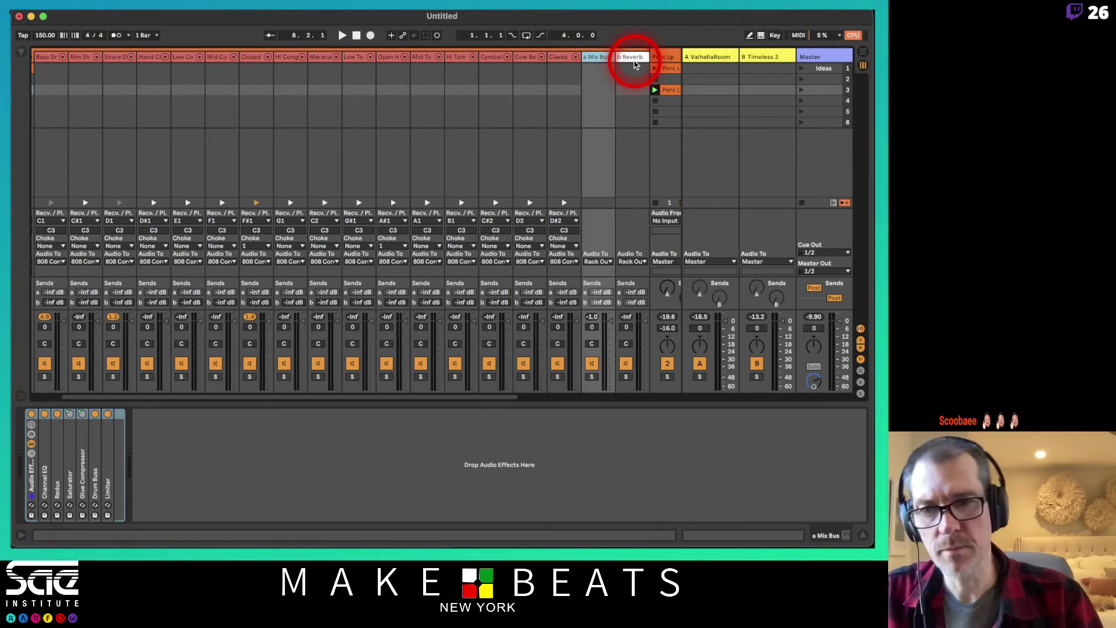
scroll(634, 64, "left", 2)
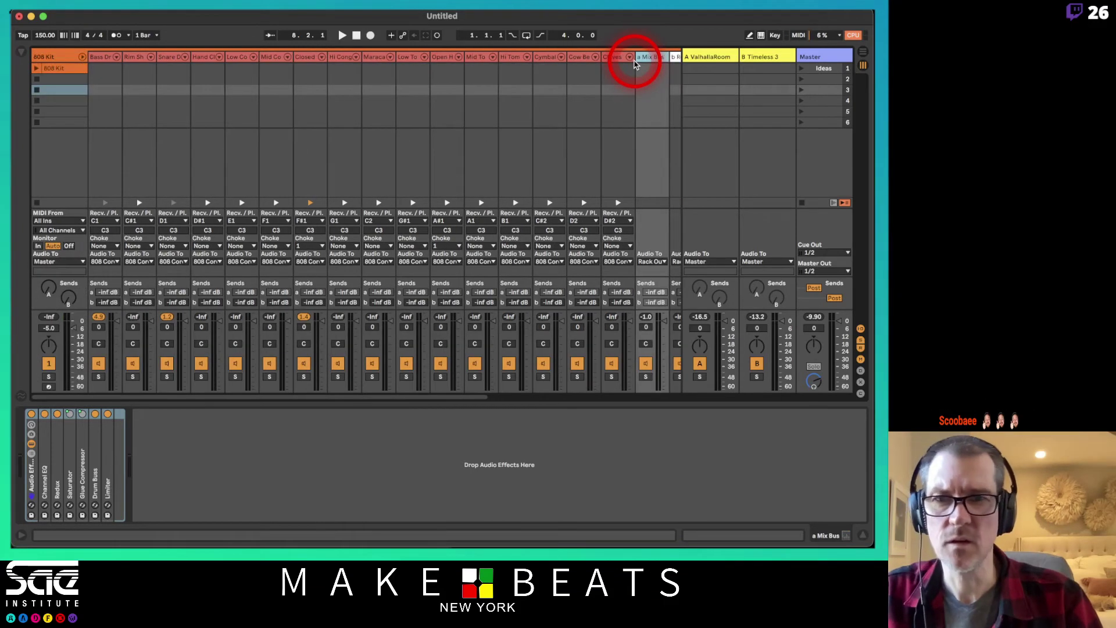
Show the 808 Core Kit's chain list with its input/output and send columns and look through all the drum chains
left_click(62, 61)
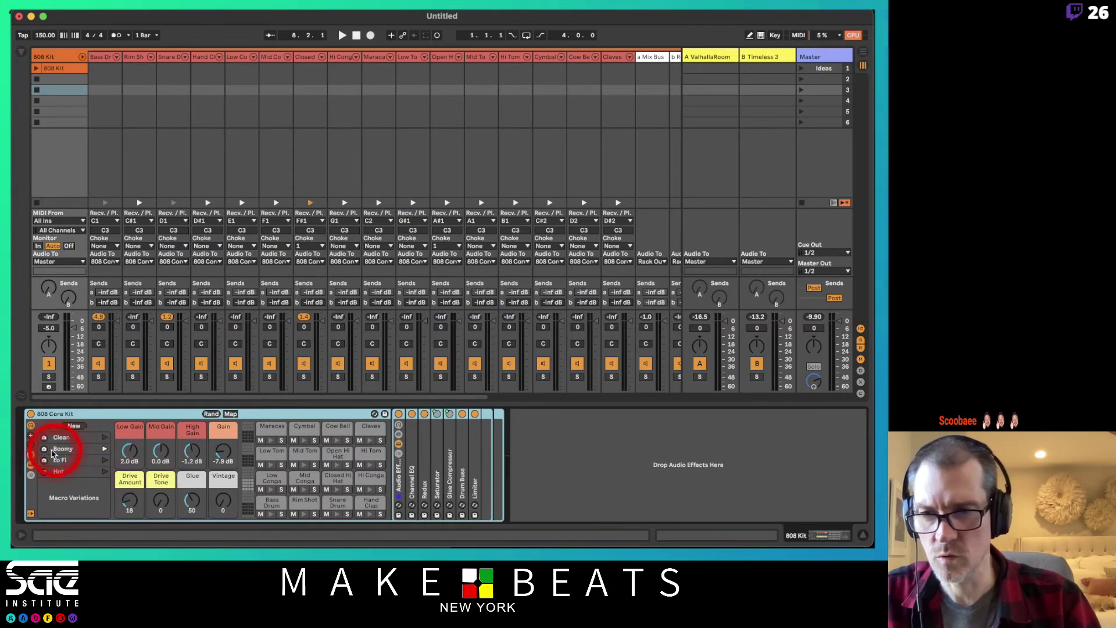
left_click(31, 475)
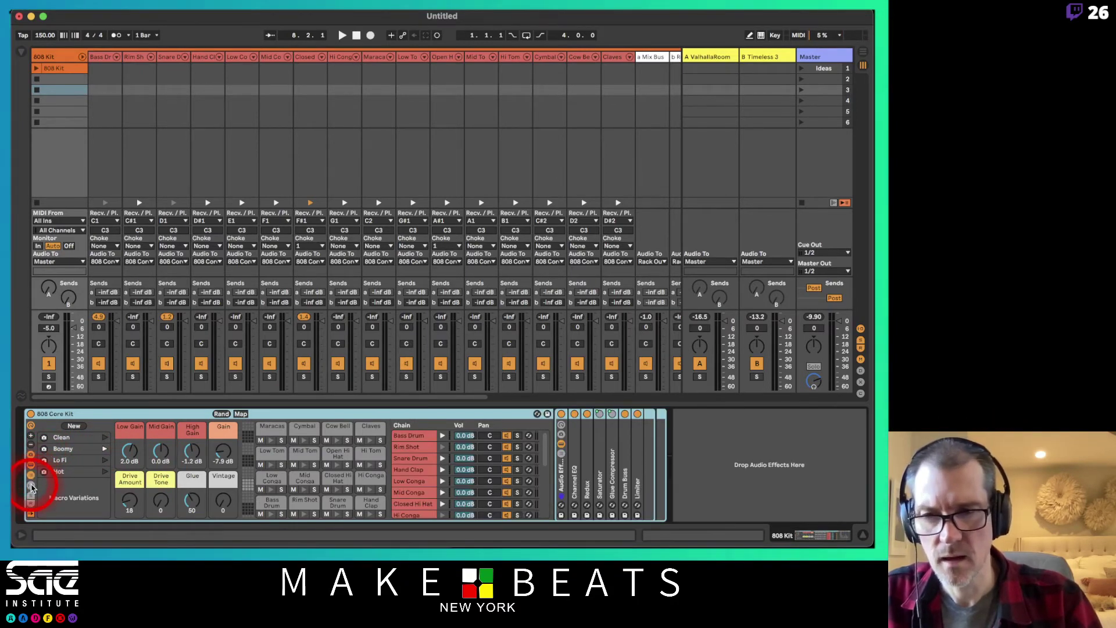
left_click(31, 491)
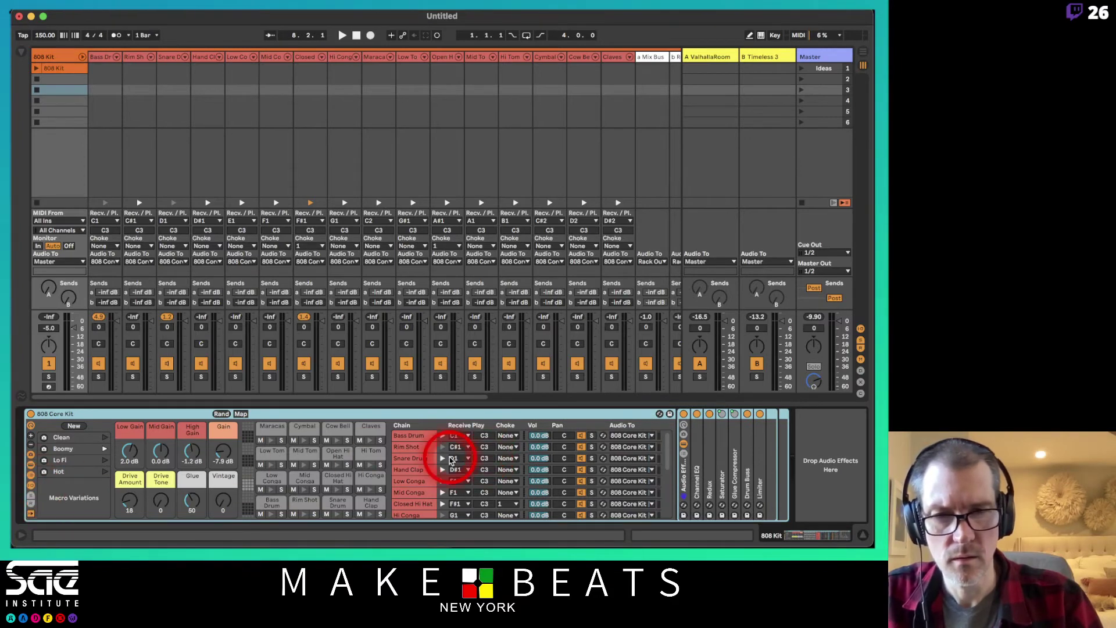
left_click(32, 500)
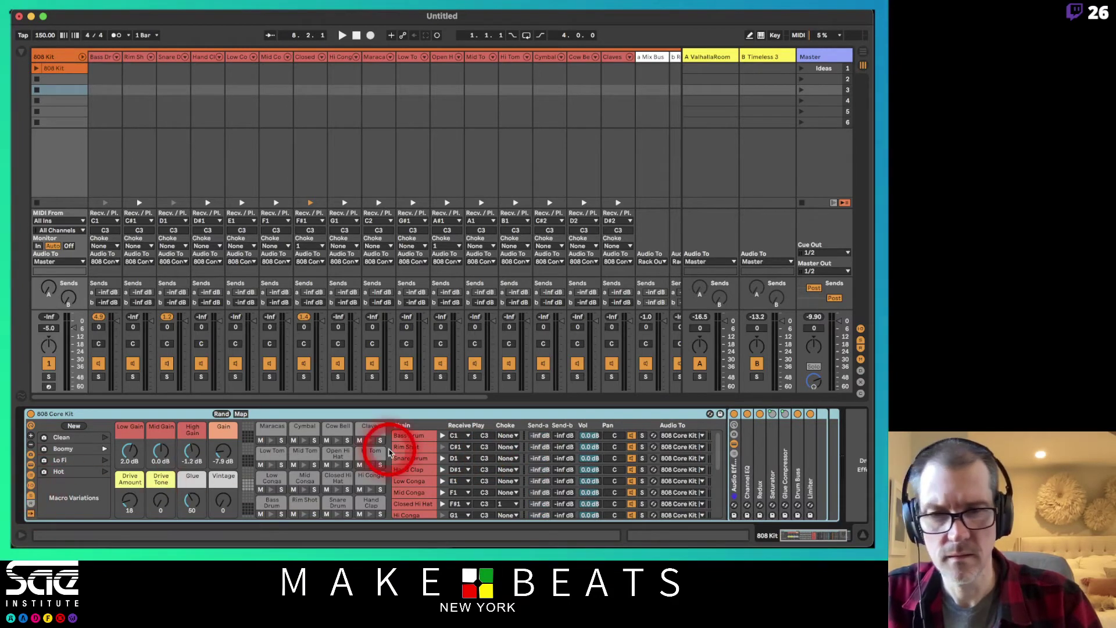
scroll(526, 455, "down", 5)
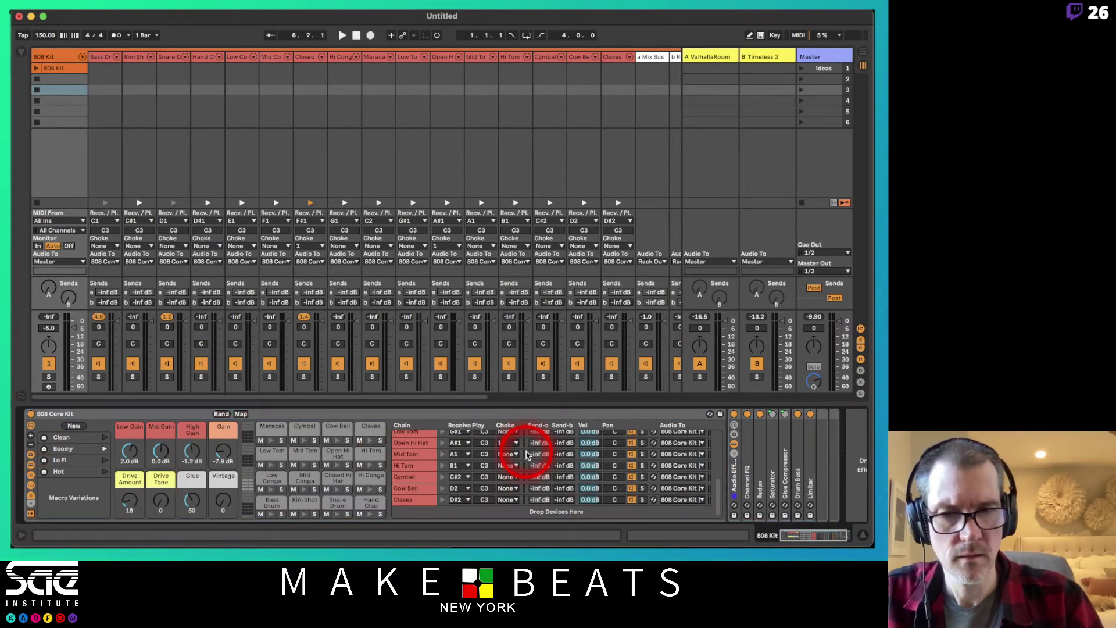
scroll(526, 455, "up", 5)
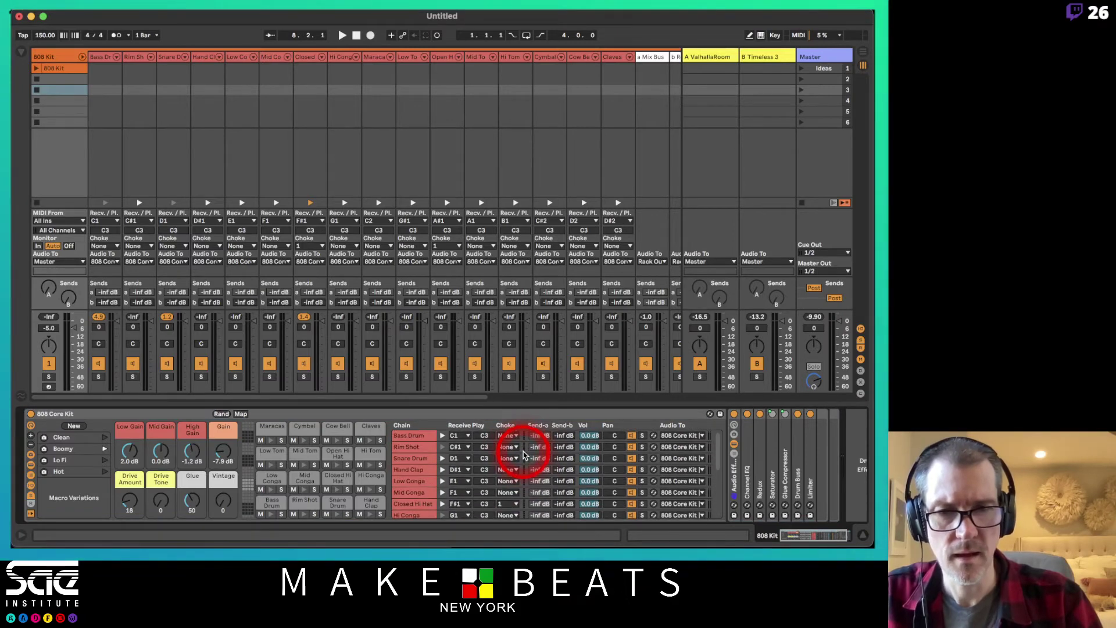
Hide the 808 Core Kit's chain list and fold the 808 Kit track's chains in the mixer
key("space")
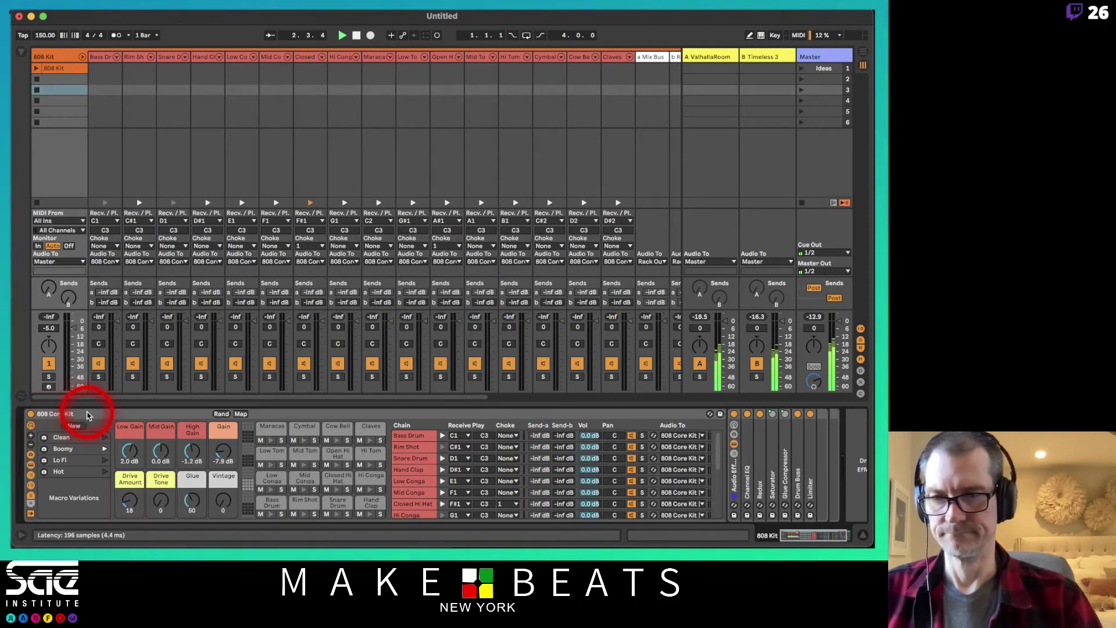
left_click(31, 478)
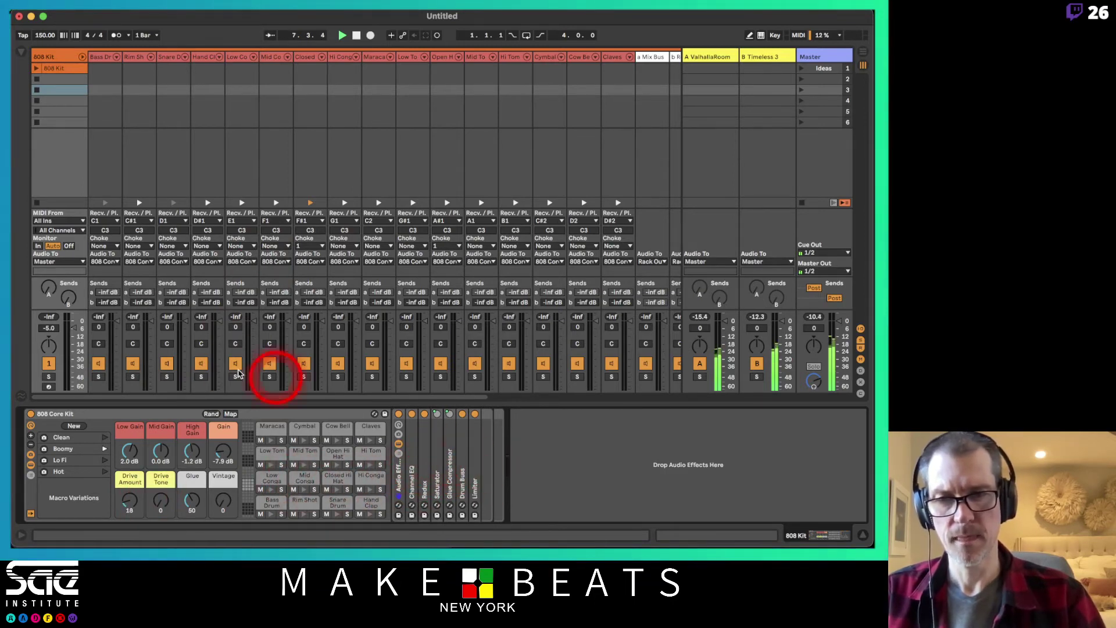
left_click(82, 56)
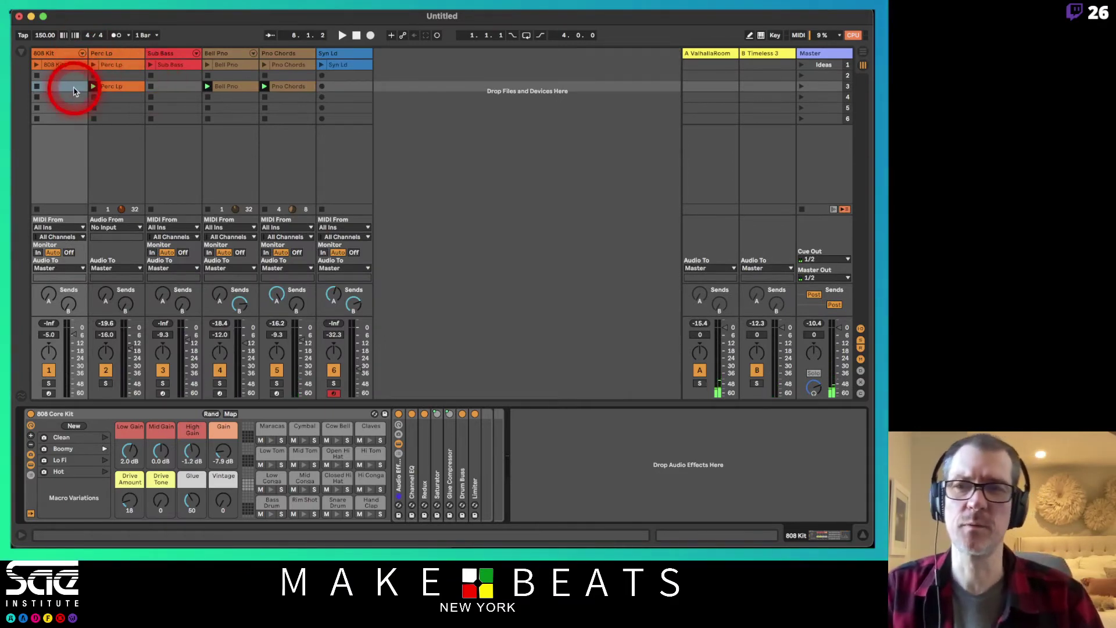
Copy the 808 Kit clip from the first scene and the Pno Chords clip from the third into the fourth scene
left_click_drag(69, 66, 69, 94)
left_click(133, 87)
left_click(289, 86)
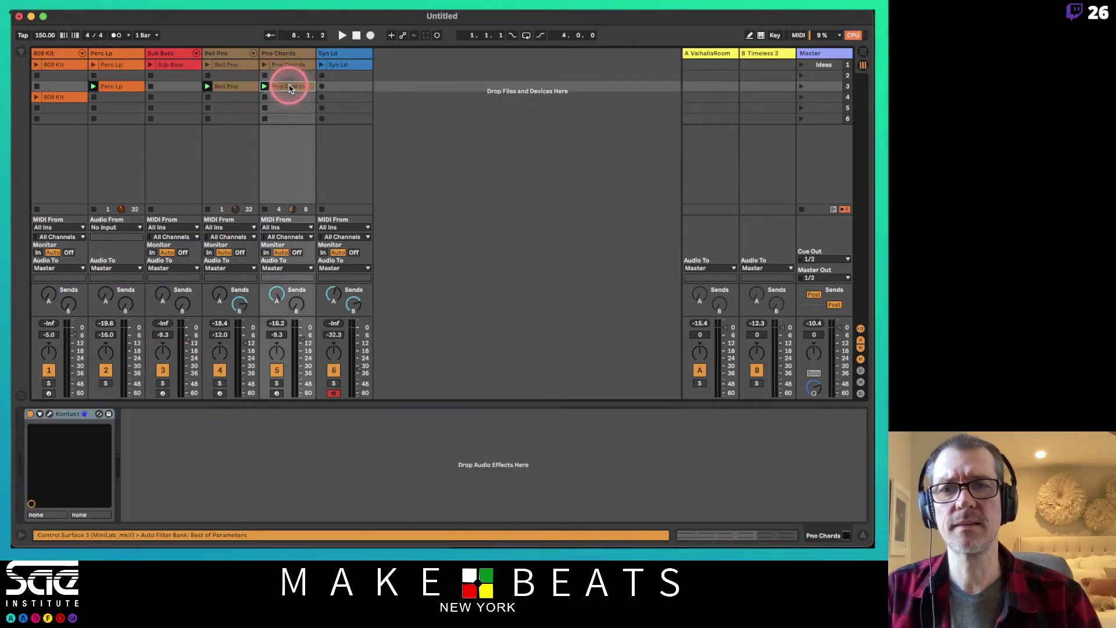
left_click_drag(289, 86, 288, 97)
Copy the Perc Lp clip into the fourth scene and extend the selection across to the third scene's Bell Pno clip
left_click(117, 87)
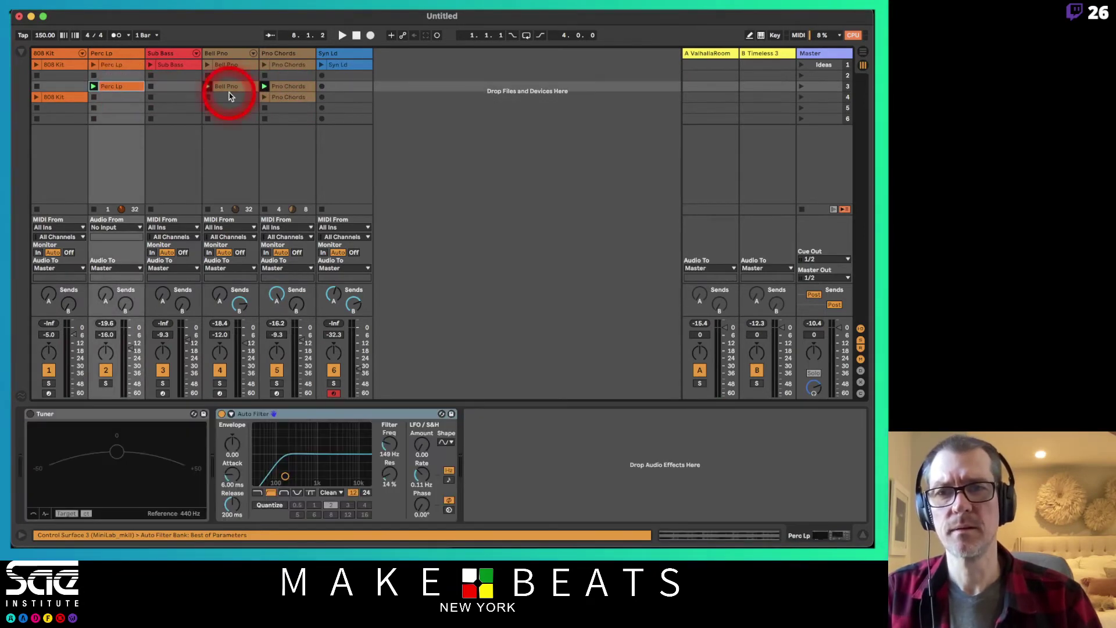
left_click(229, 90)
left_click(112, 86)
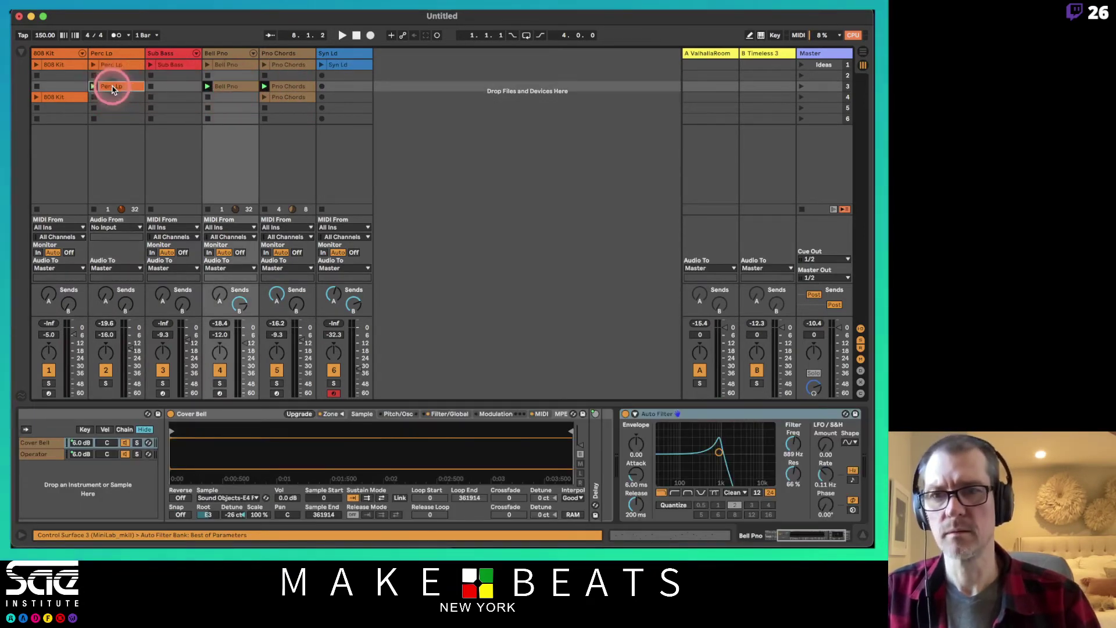
left_click_drag(121, 87, 120, 97)
left_click(242, 87, "shift")
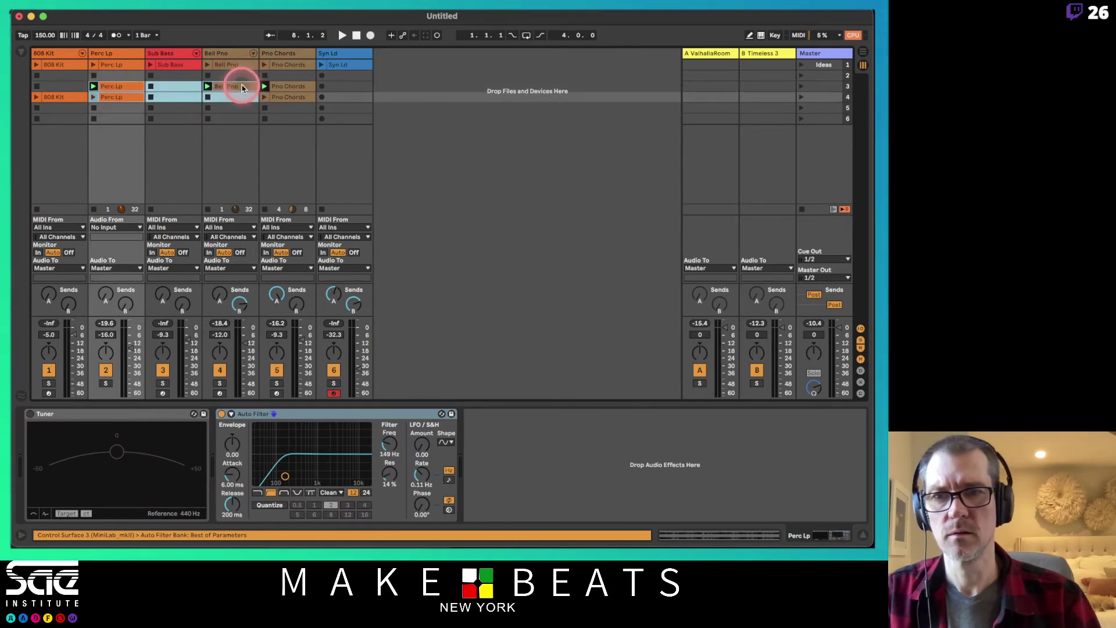
left_click(242, 87)
mouse_move(532, 13)
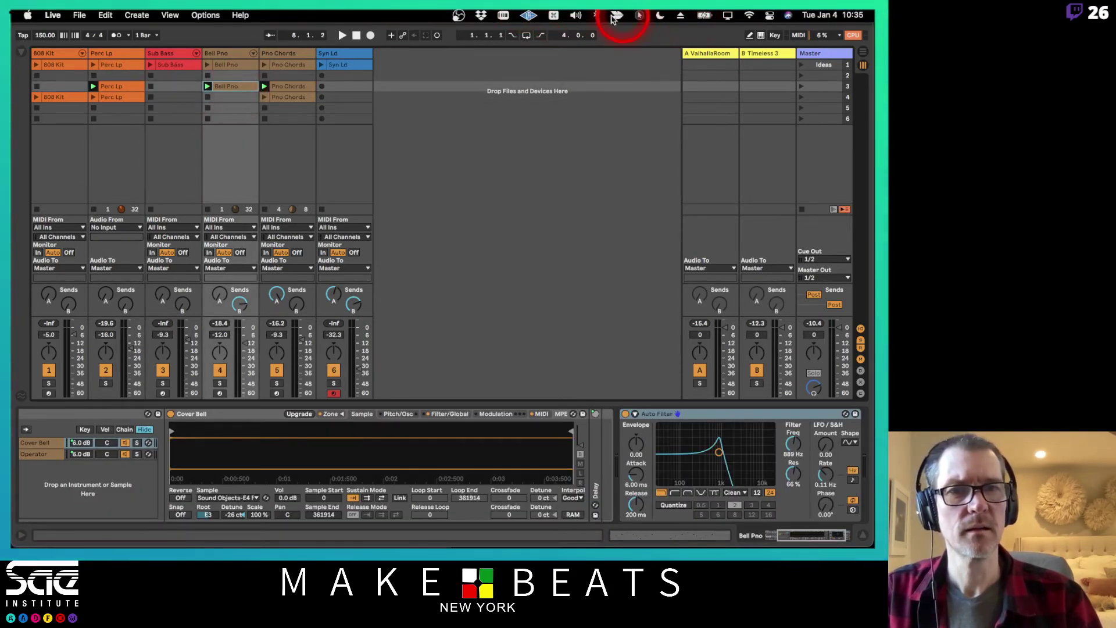
left_click(553, 15)
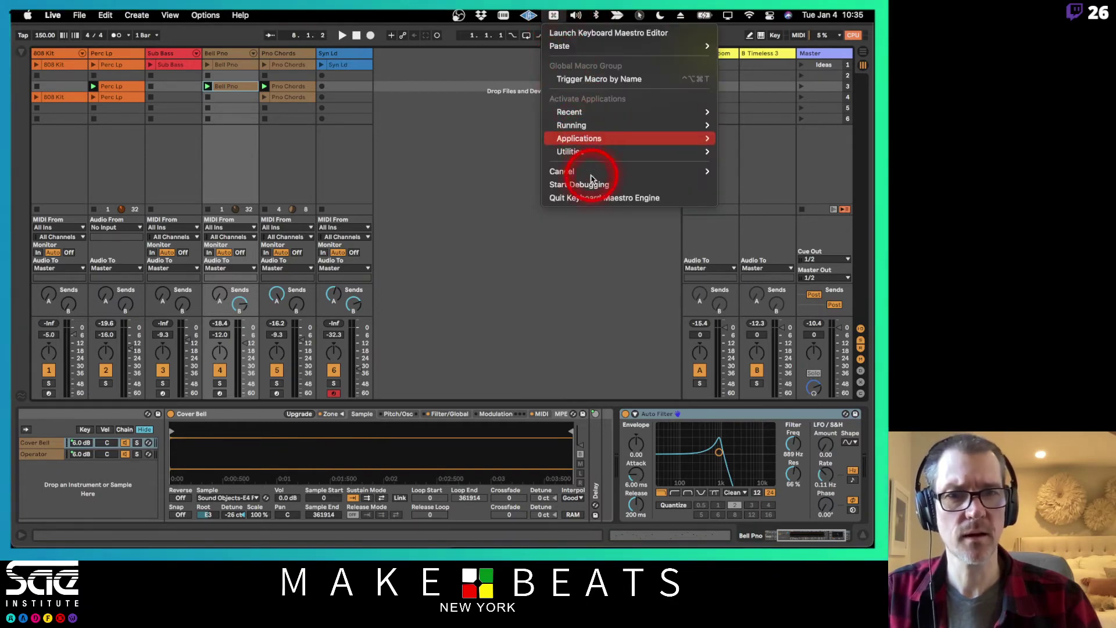
mouse_move(593, 176)
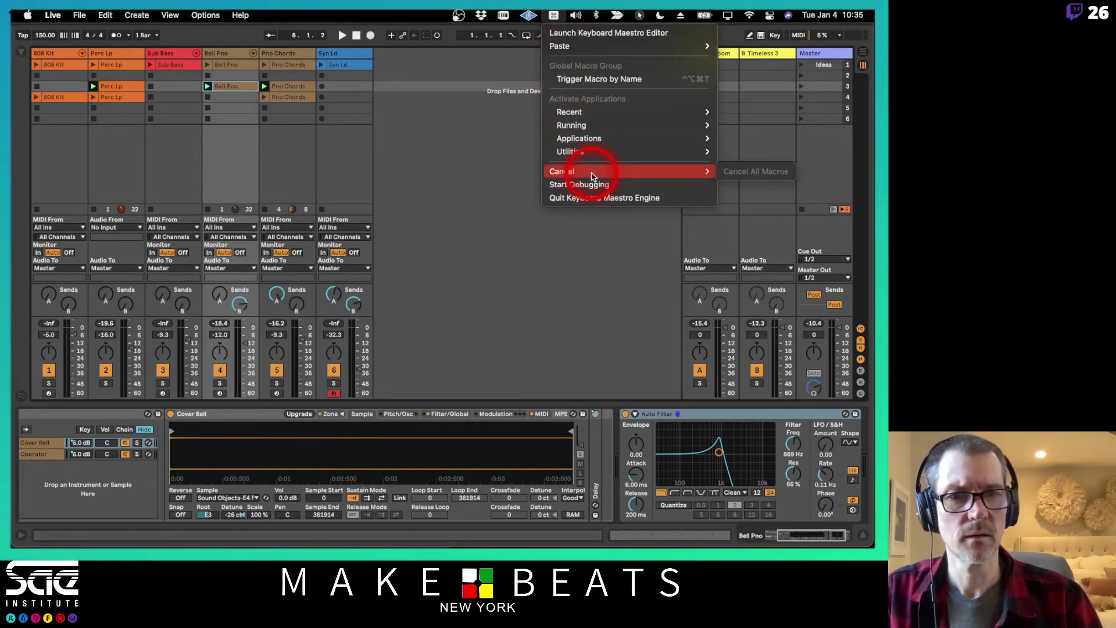
mouse_move(530, 18)
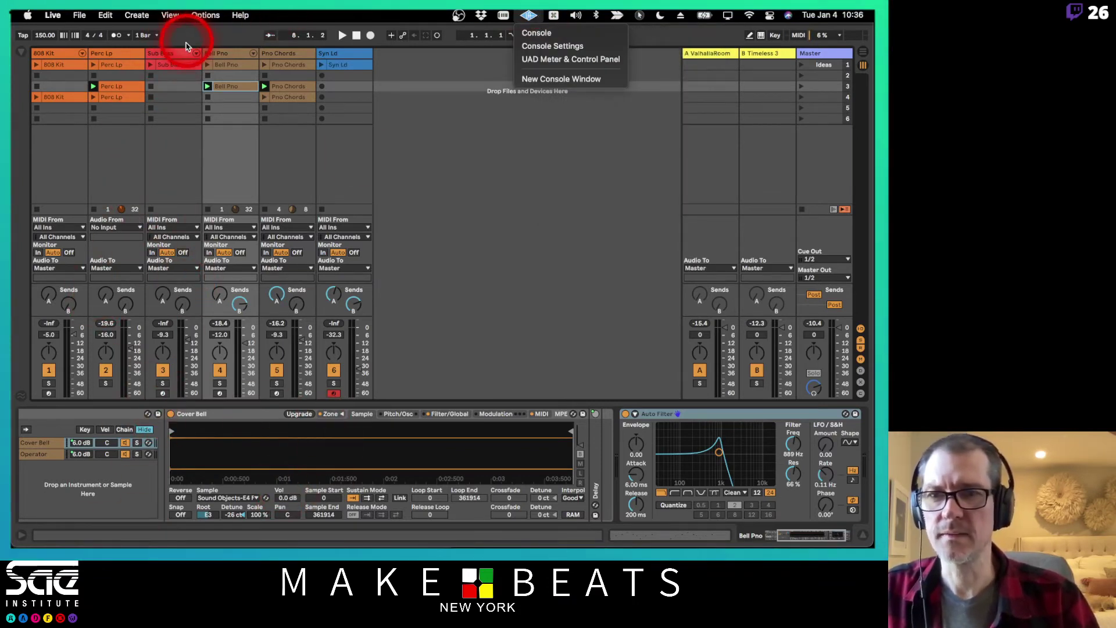
Copy the scene 3 Bell Pno and Pno Chords clips into scene 4, and delete the hi-hat and bass drum notes from its 808 Kit clip
left_click_drag(241, 88, 241, 95)
double_click(69, 97)
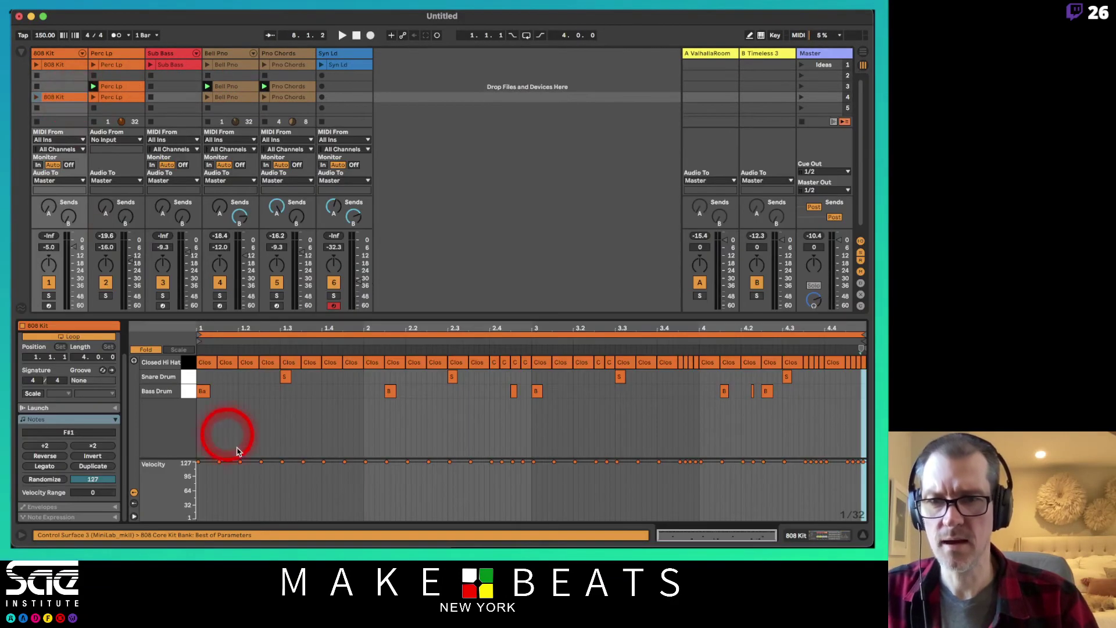
left_click(188, 376)
left_click(189, 390, "shift")
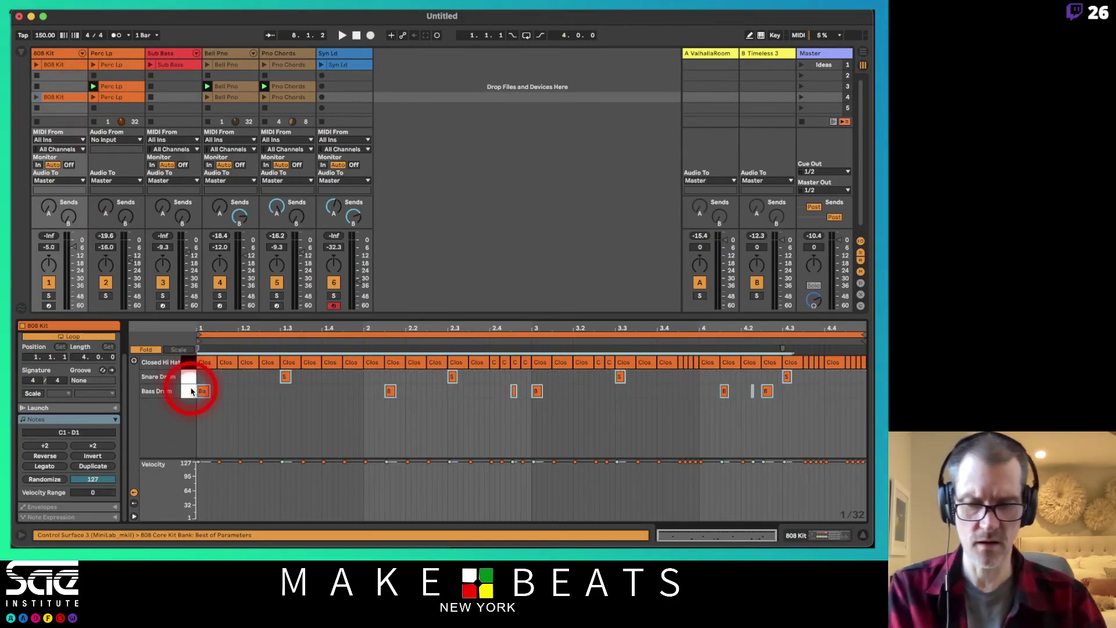
left_click(187, 361)
key("Delete")
left_click(187, 389)
key("Delete")
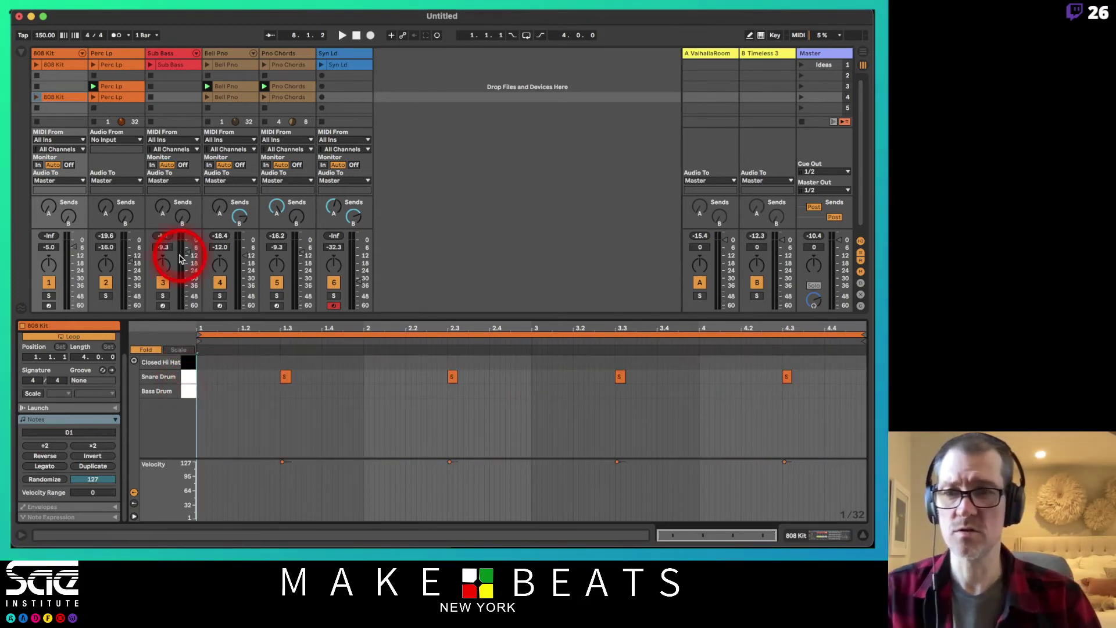
Play scene 3 and continue into scene 4 to hear the transition
left_click(801, 86)
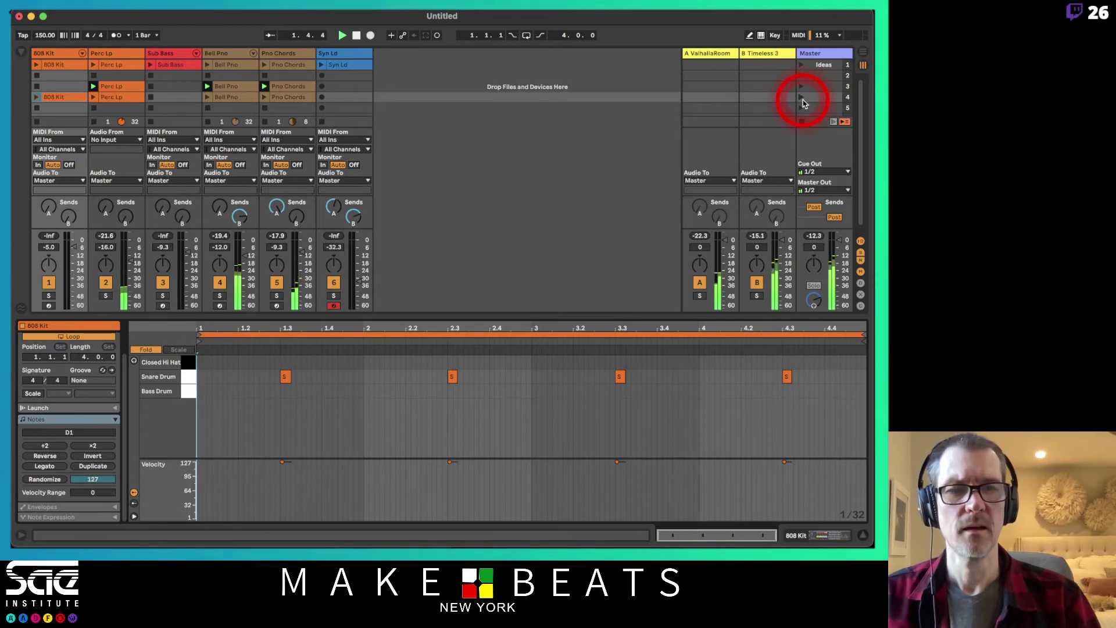
left_click(801, 97)
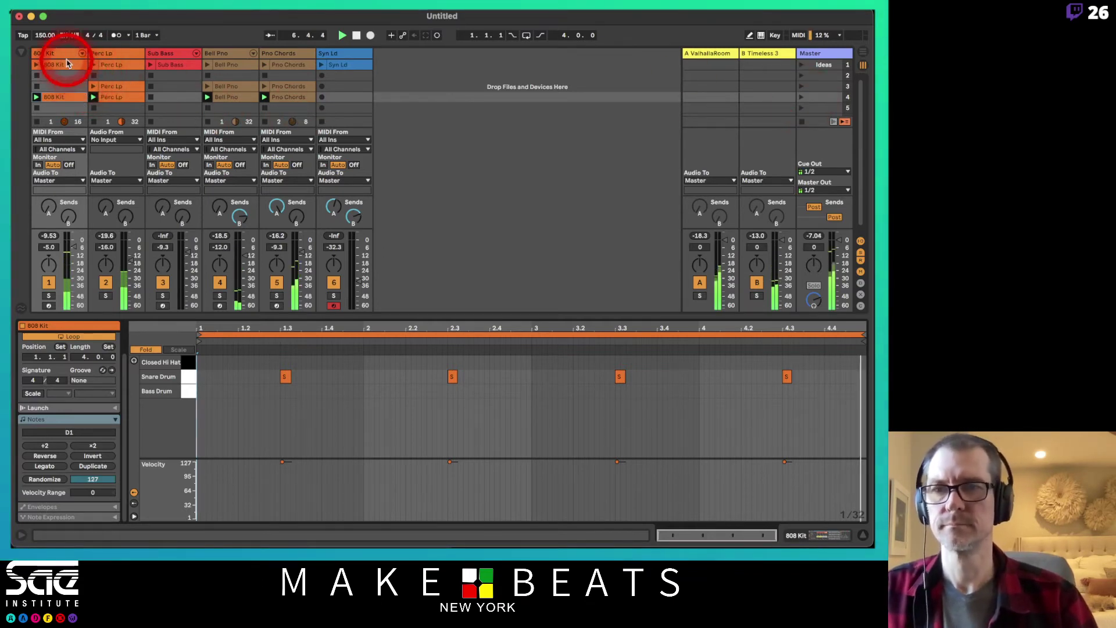
Copy the 808 Kit clip from scene 1 to scene 5 and delete its bass drum notes
left_click_drag(65, 66, 68, 109)
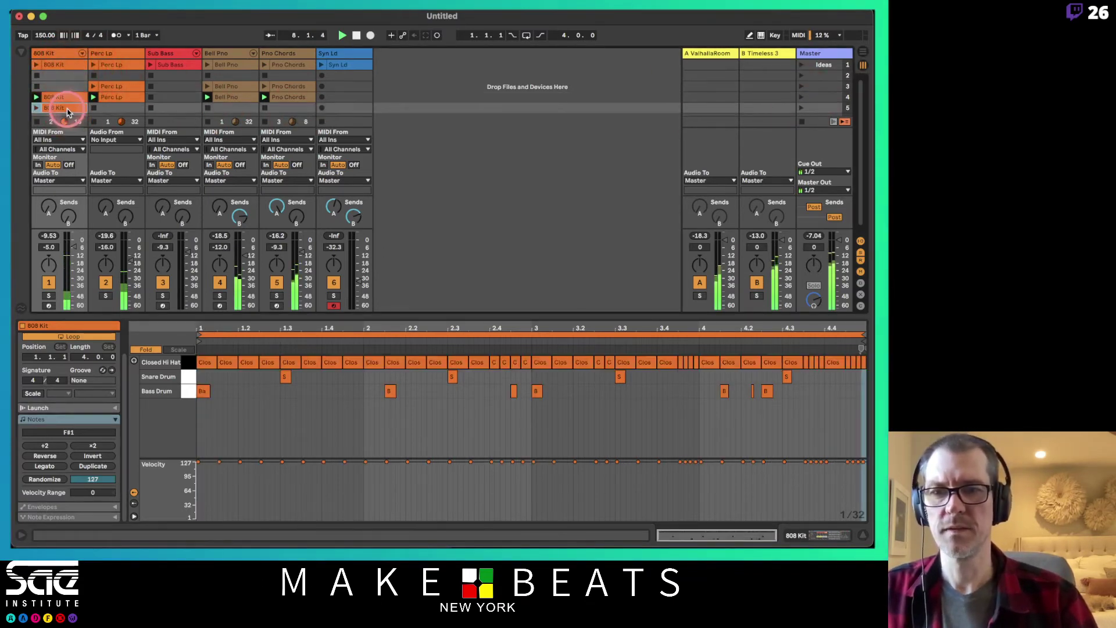
left_click(190, 357)
left_click(188, 391)
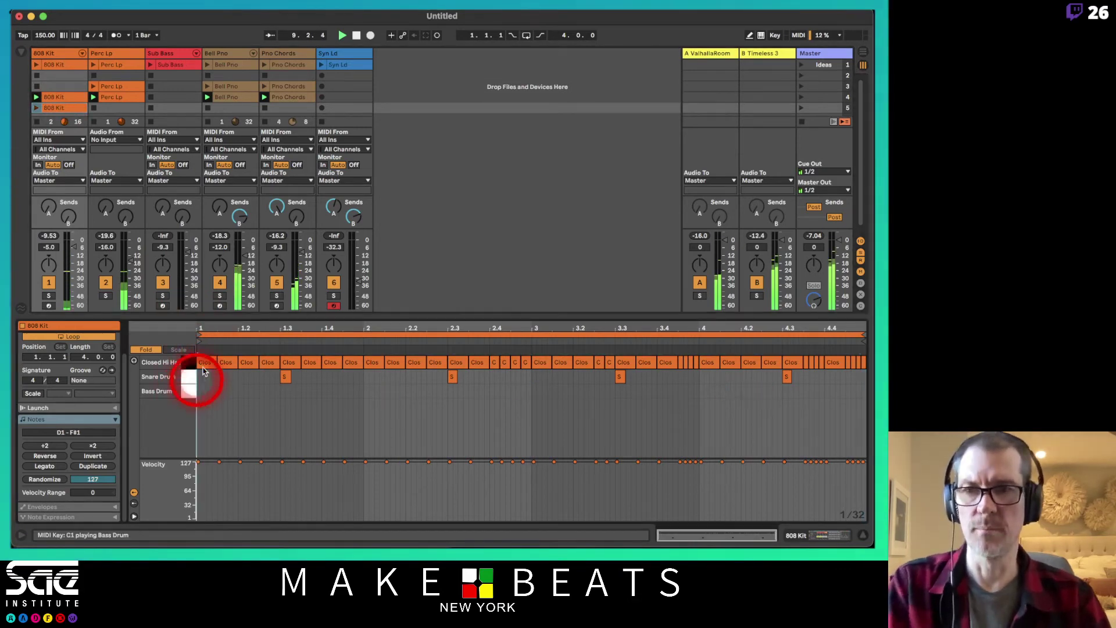
Copy the Perc Lp, Bell Pno and Pno Chords clips from scene 4 into scene 5
left_click(115, 97)
left_click(252, 98, "shift")
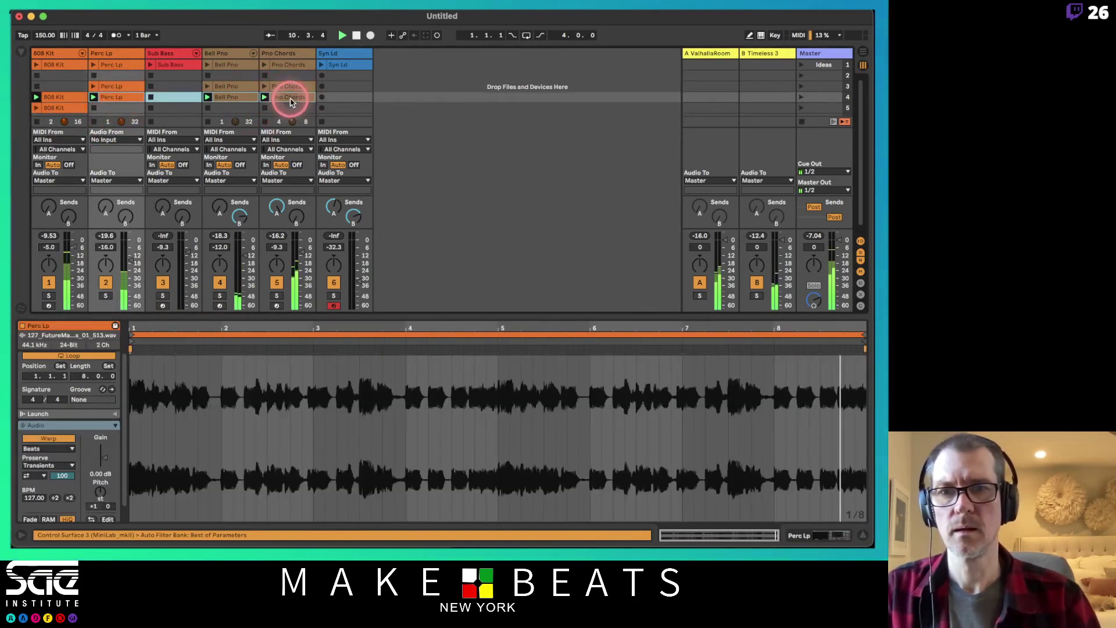
left_click(286, 99, "shift")
left_click_drag(287, 99, 289, 111)
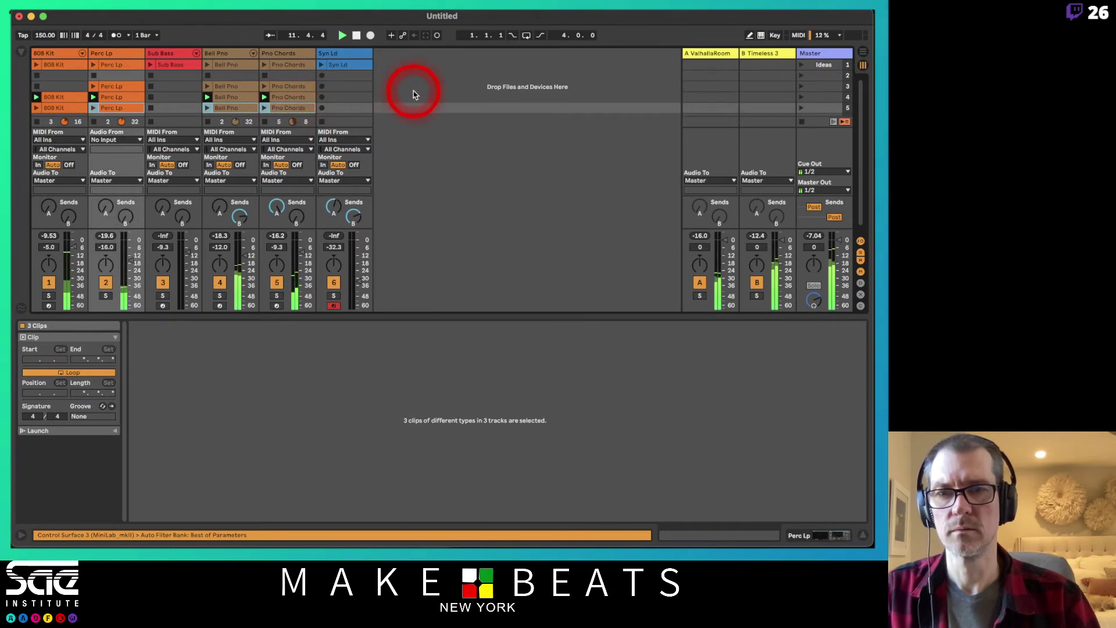
Launch scene 5 to listen to its clips together
scroll(414, 93, "down", 1)
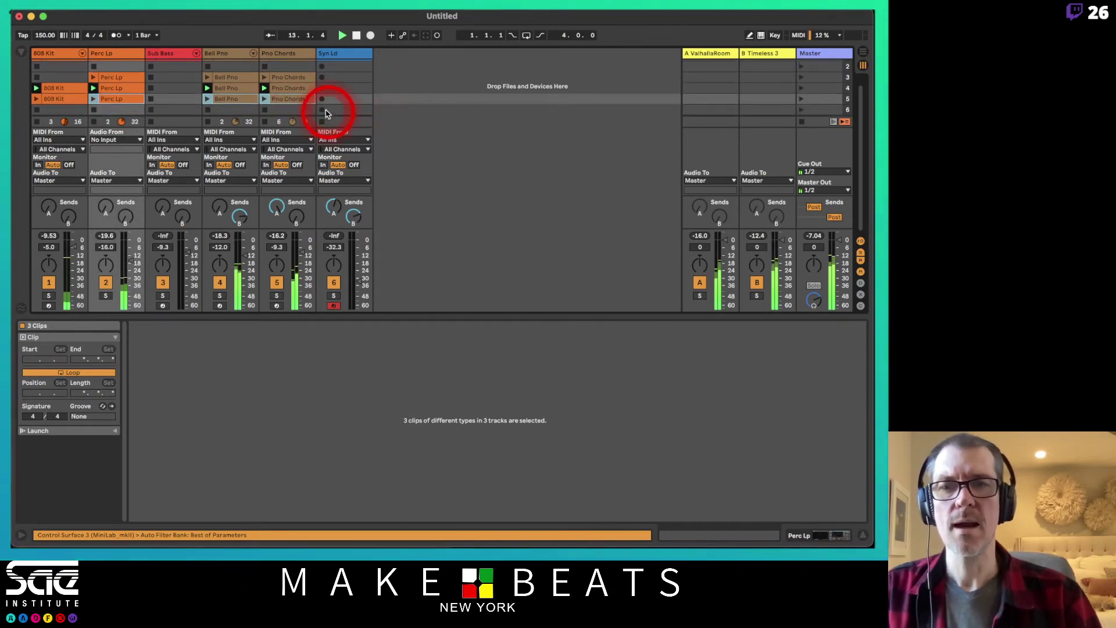
left_click(801, 98)
left_click(801, 100)
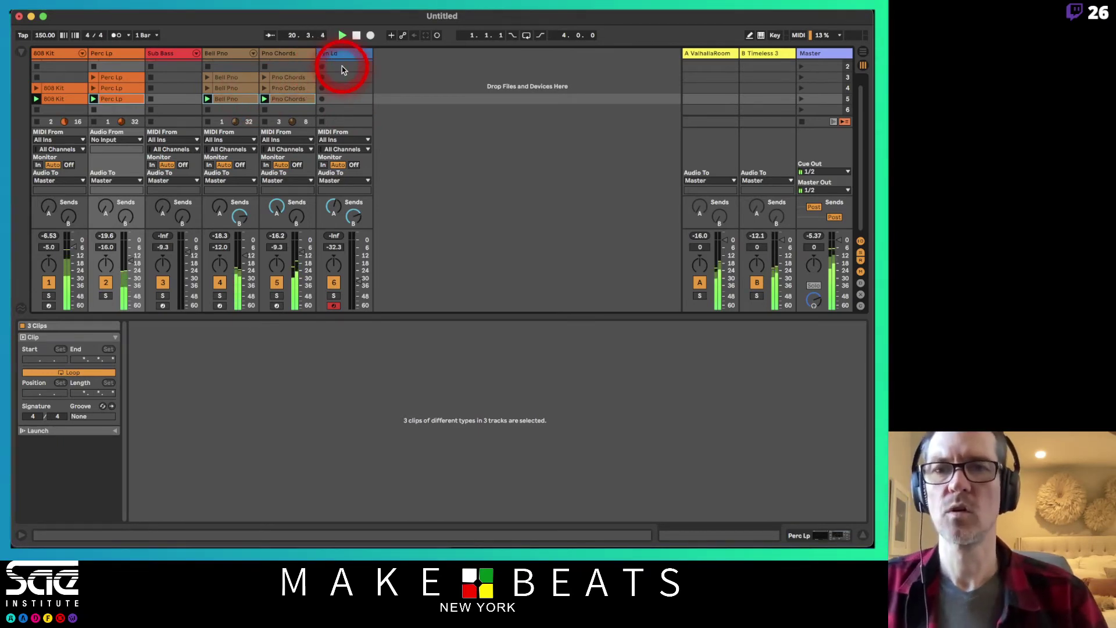
scroll(342, 70, "up", 1)
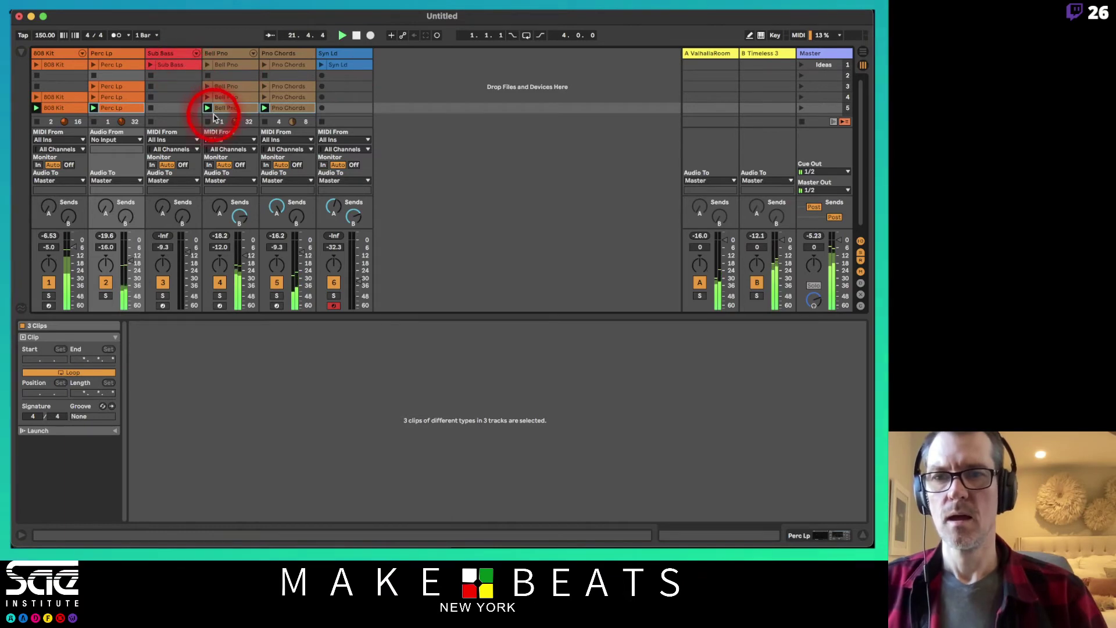
Hide the tracks' In/Out section and look up the Capture and Insert Scene command
key("super+alt+i")
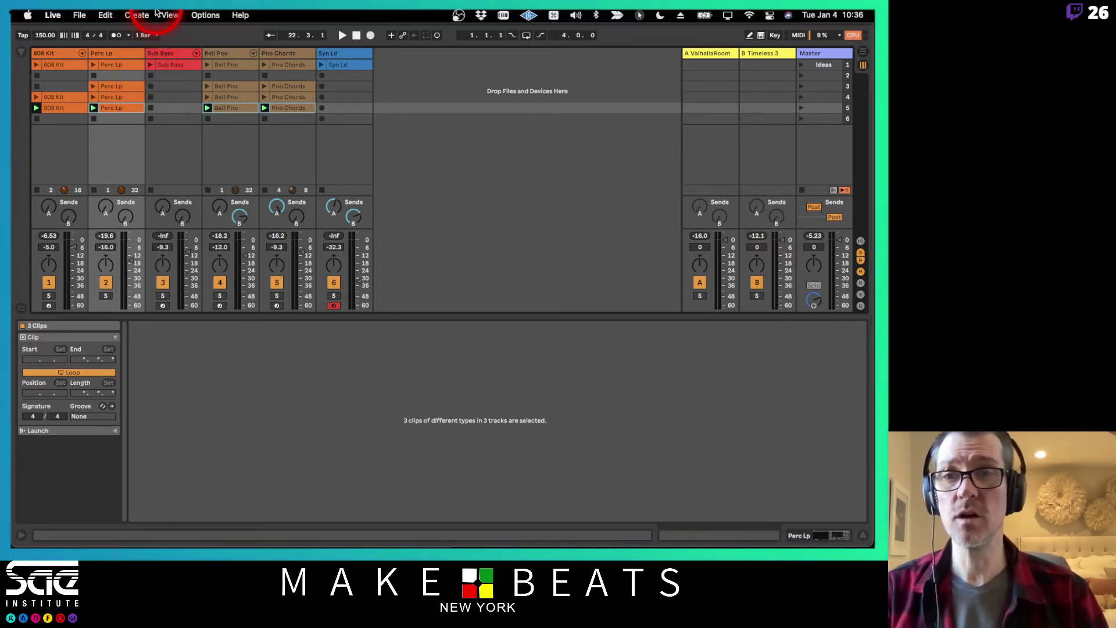
left_click(114, 14)
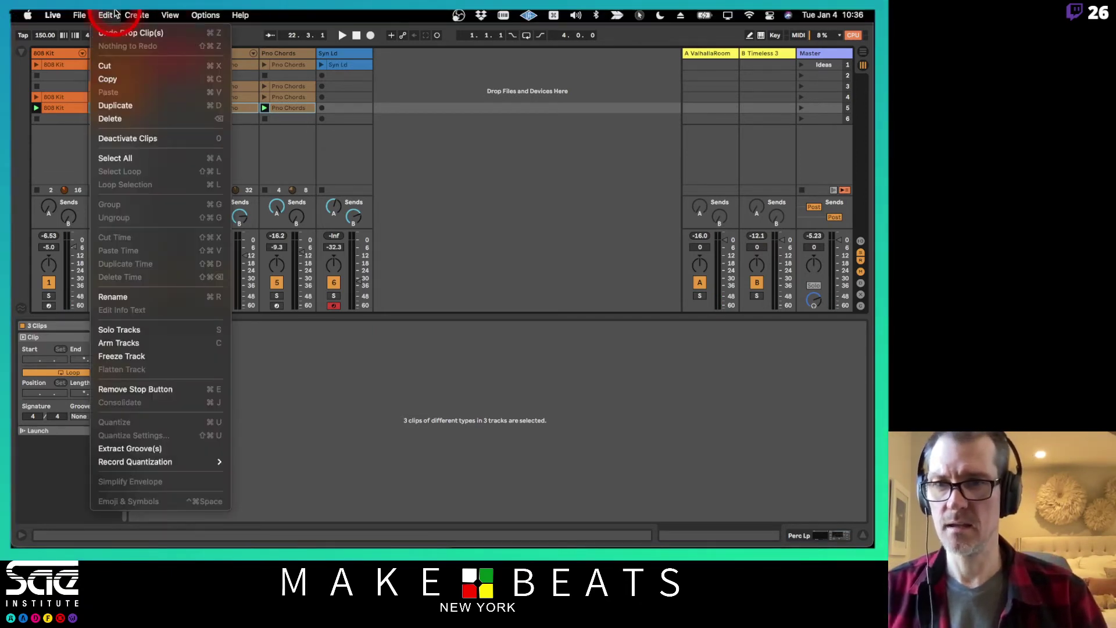
mouse_move(135, 15)
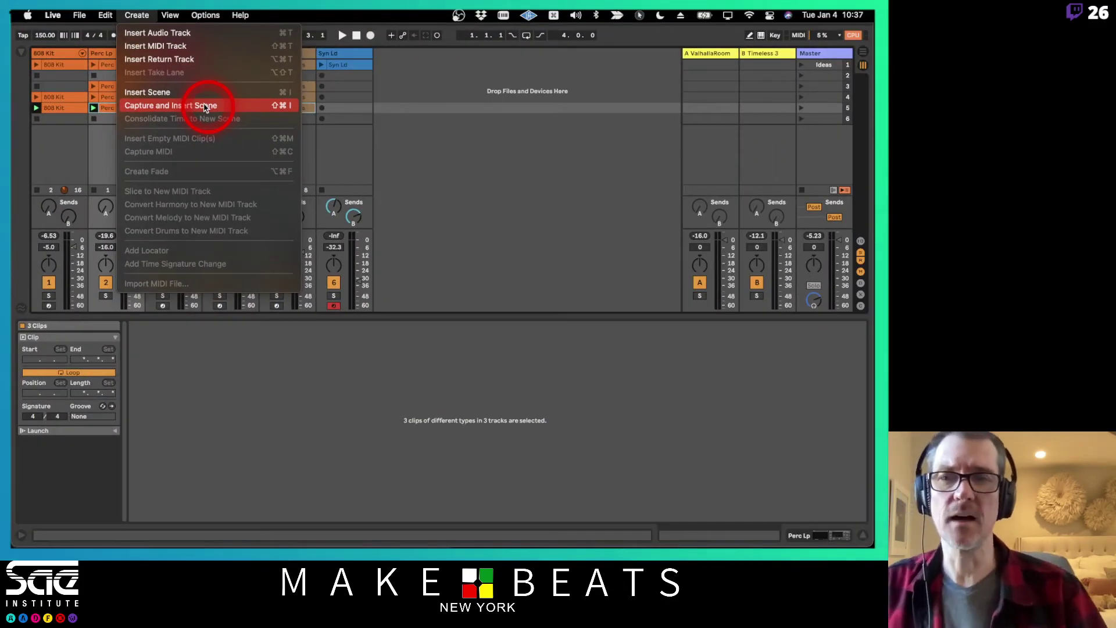
left_click(146, 13)
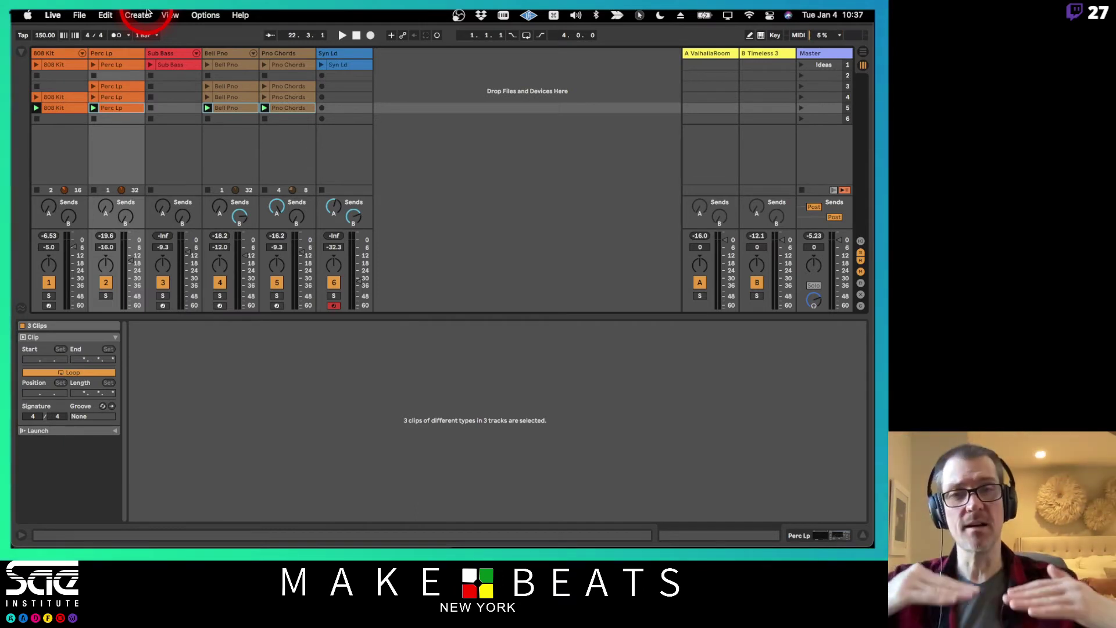
Audition the scene 1 Sub Bass clip over the scene 5 clips and stop the Sub Bass track
left_click(149, 65)
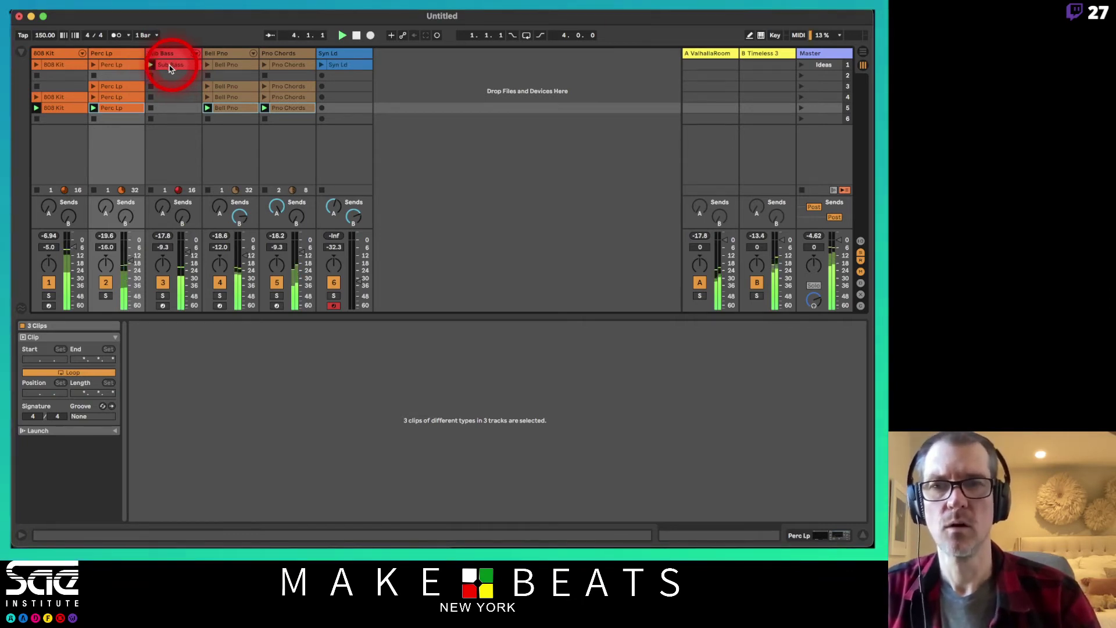
left_click(152, 76)
Launch the scene 1 Syn Ld clip, then set the Syn Ld track's volume to -14.0 dB and adjust its sends
left_click(314, 66)
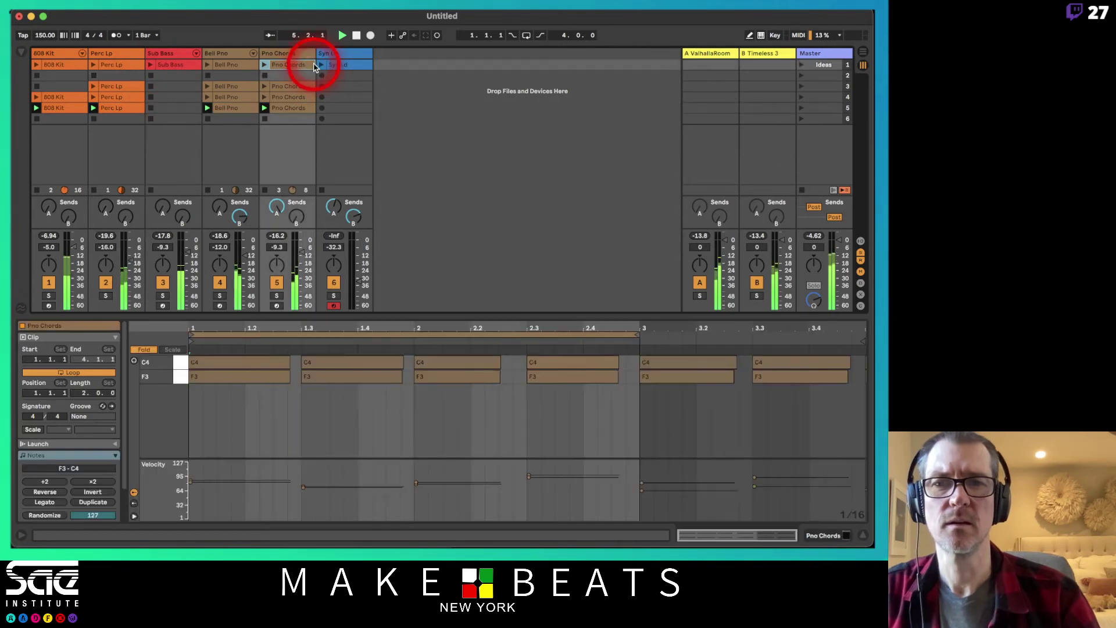
left_click(322, 65)
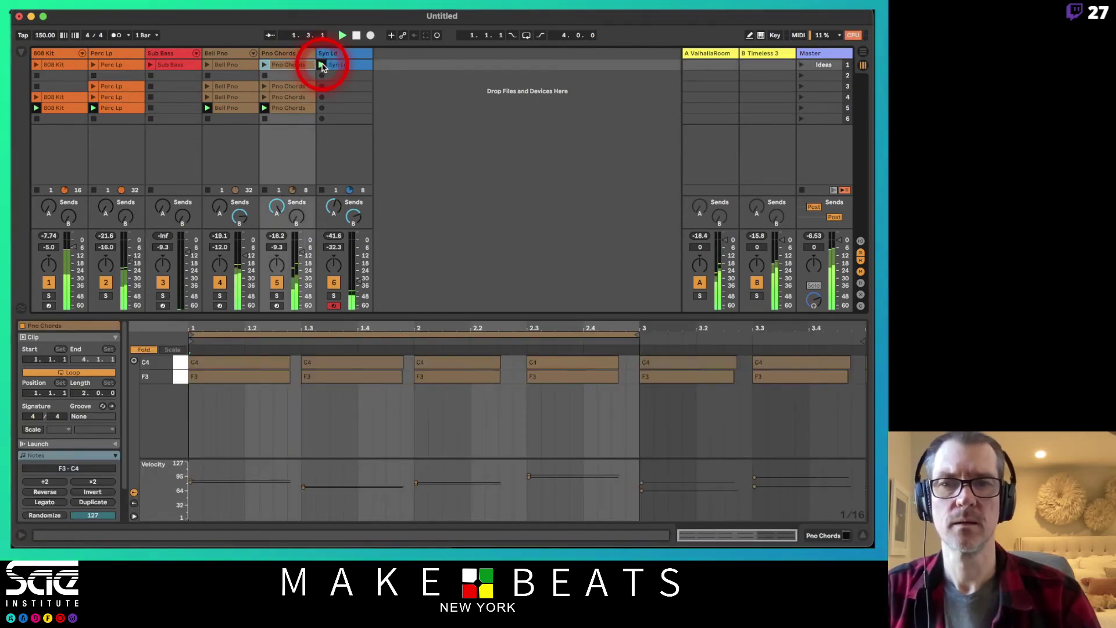
left_click_drag(355, 282, 358, 281)
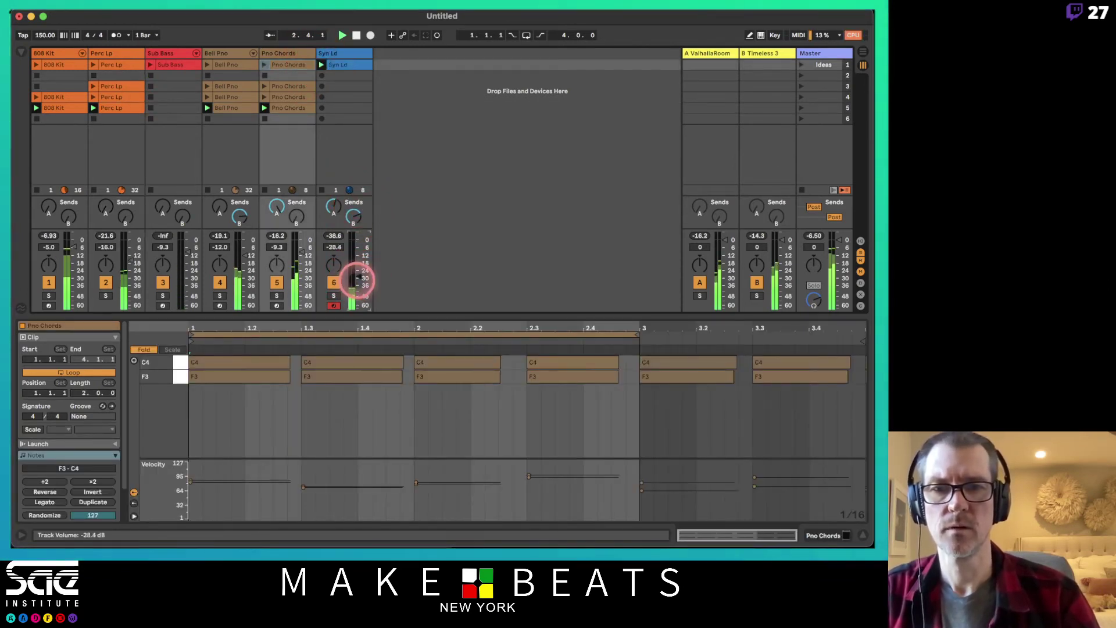
left_click_drag(333, 204, 351, 213)
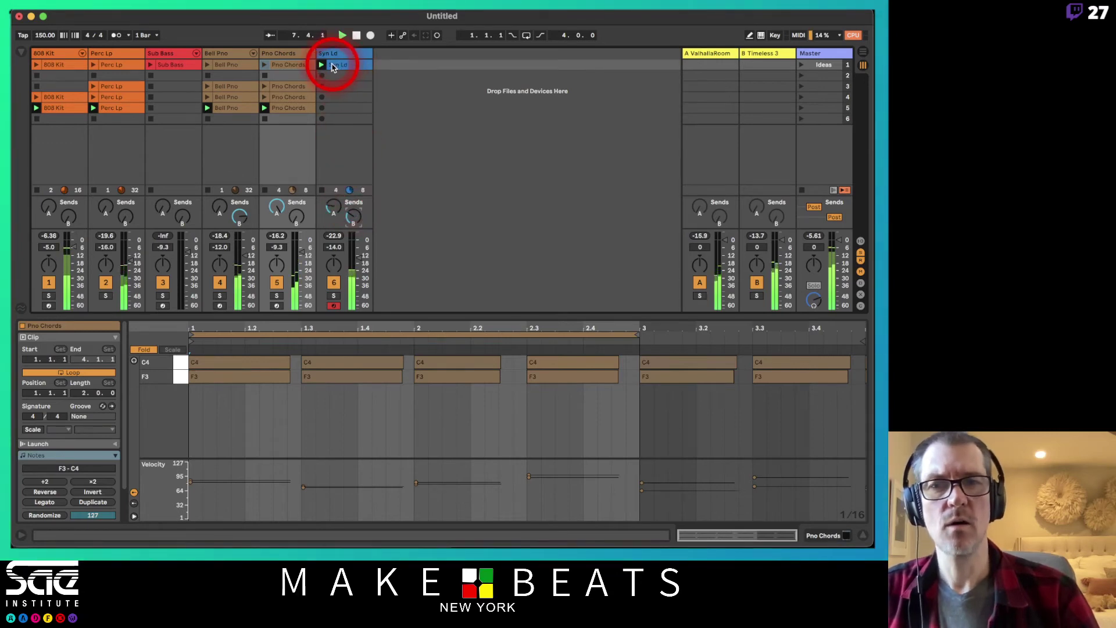
key("space")
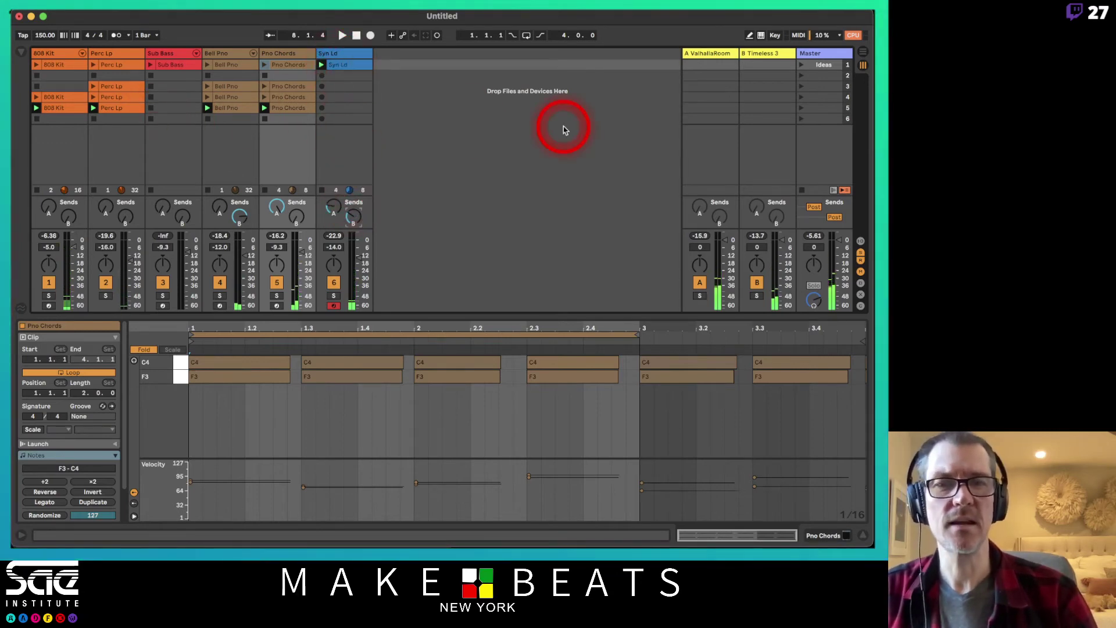
Play scene 5 together with the Syn Ld clip and capture the launched clips into a new scene below scene 5
left_click(801, 108)
left_click(330, 69)
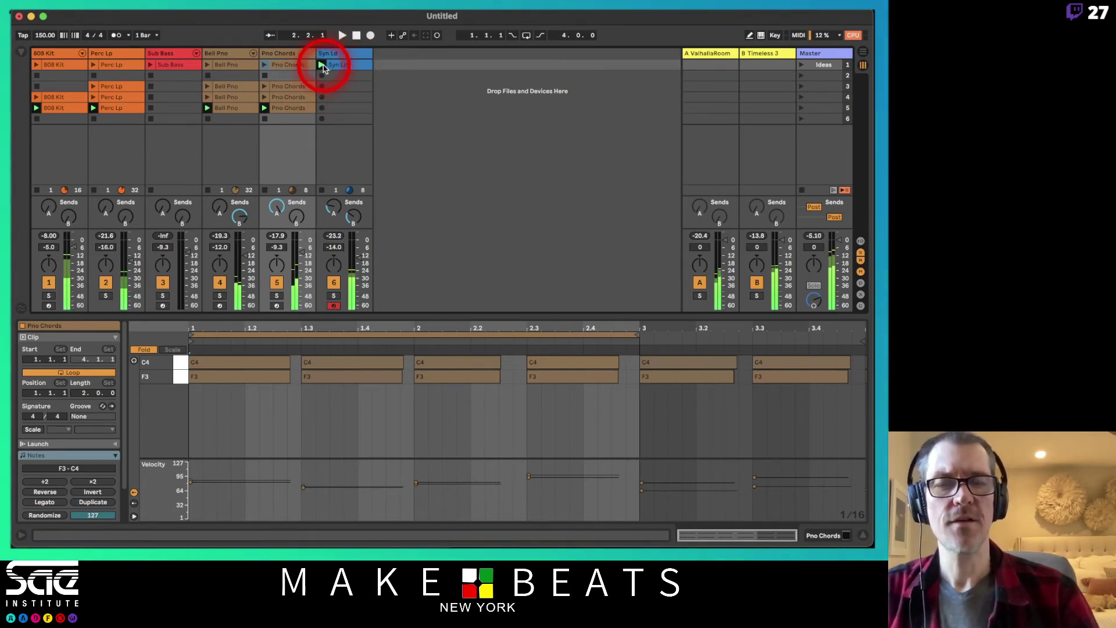
left_click(821, 107)
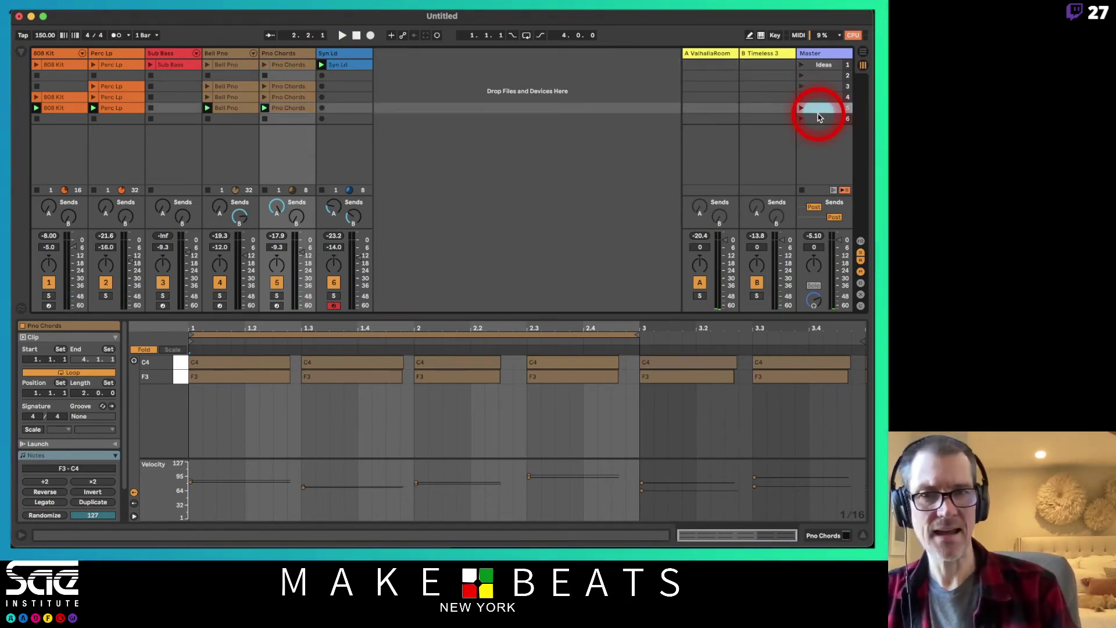
key("super+shift+i")
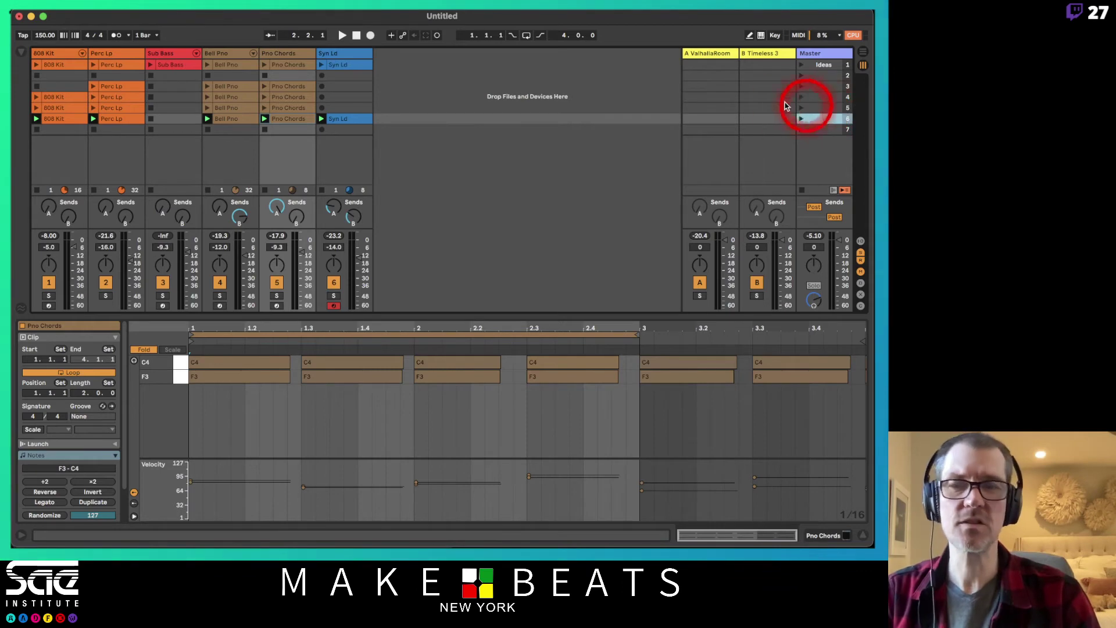
Name the 808 Kit track's clips HC in scene 4, HC+CH in scenes 5 and 6, and ALL in scene 1
left_click(55, 97)
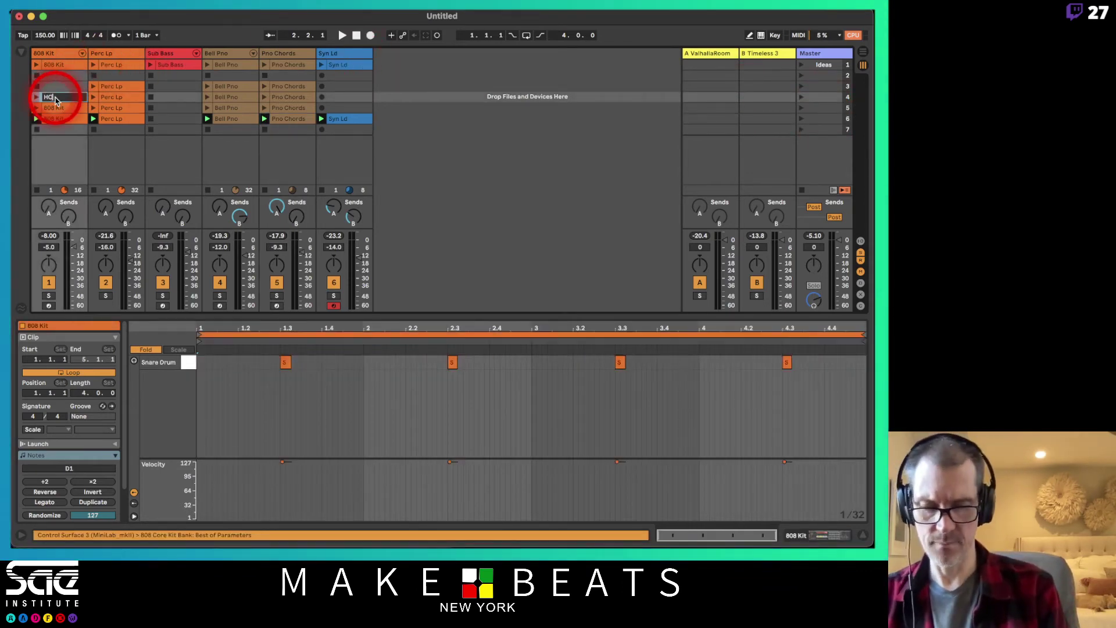
left_click(55, 108)
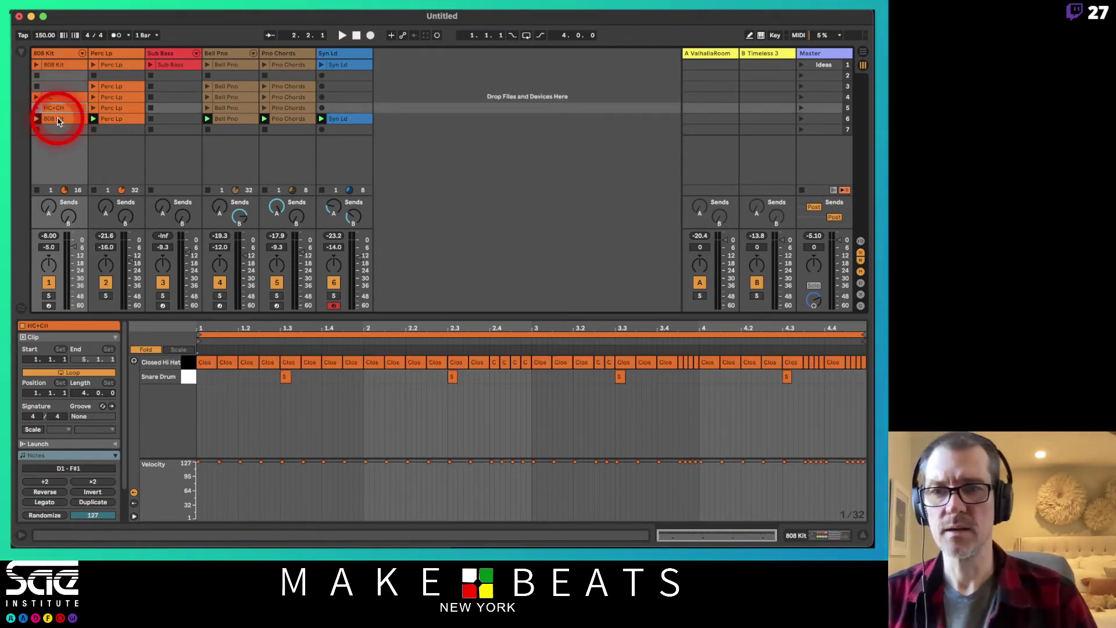
left_click(58, 119)
left_click_drag(67, 109, 67, 117)
left_click(55, 64)
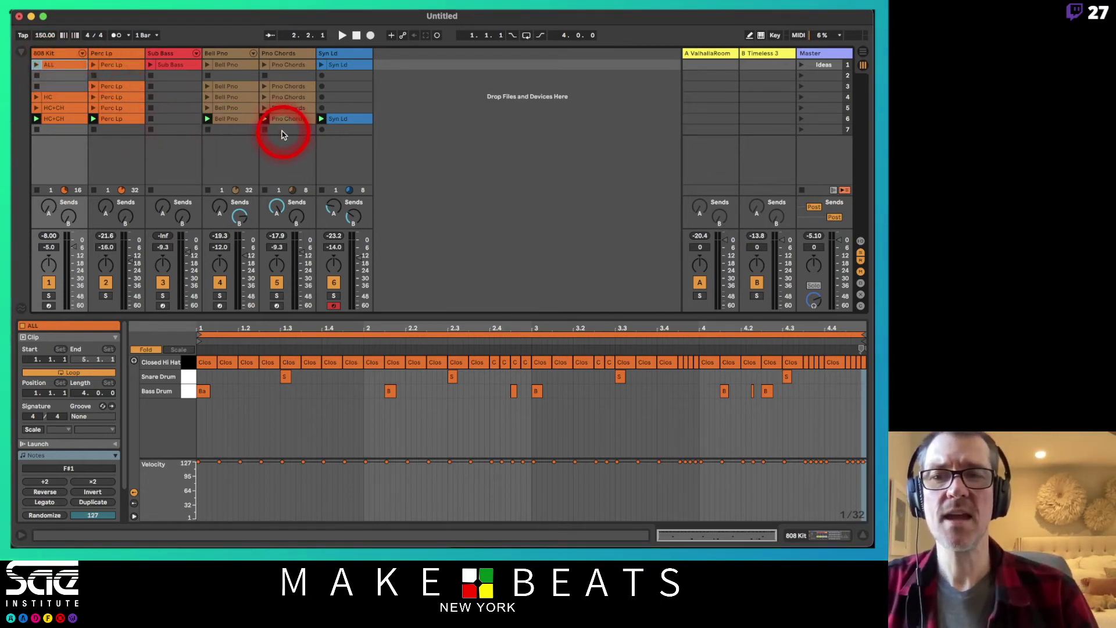
Launch the scene 1 ALL drum clip and Sub Bass clip alongside the other tracks' scene 6 clips
left_click(36, 65)
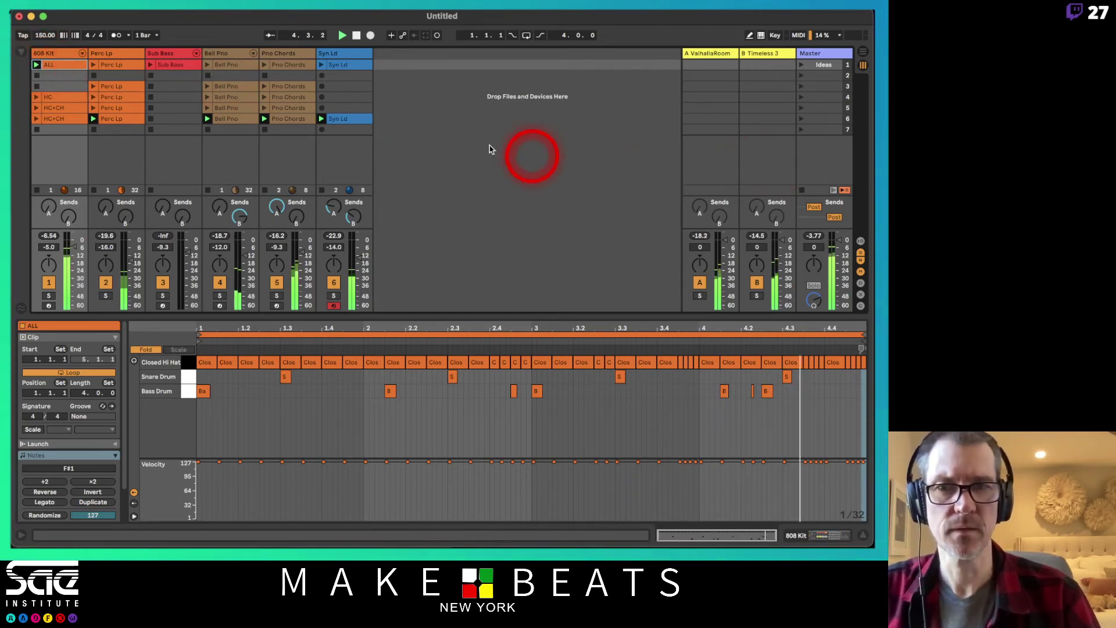
left_click(151, 65)
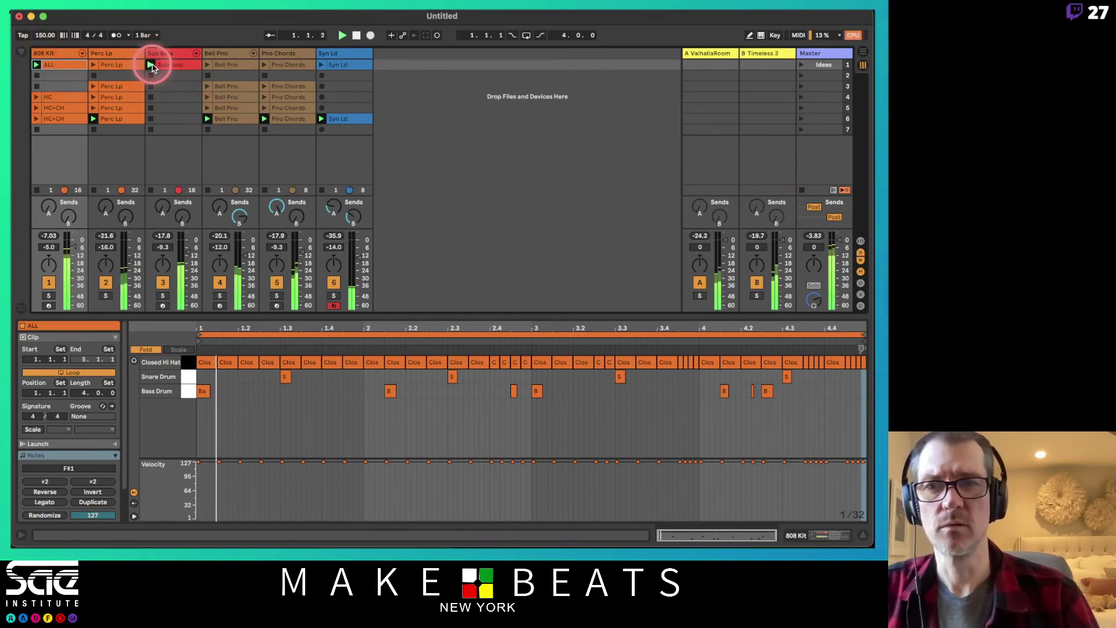
left_click(152, 66)
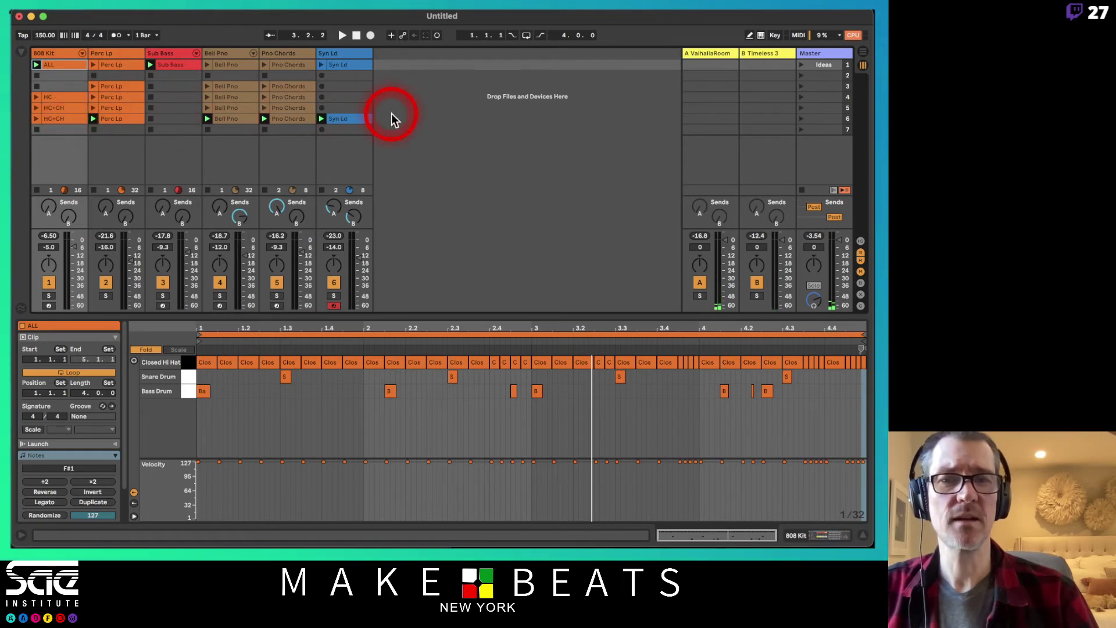
Capture the launched clips, including the ALL drum clip and Sub Bass, into a new scene below scene 6
left_click(818, 120)
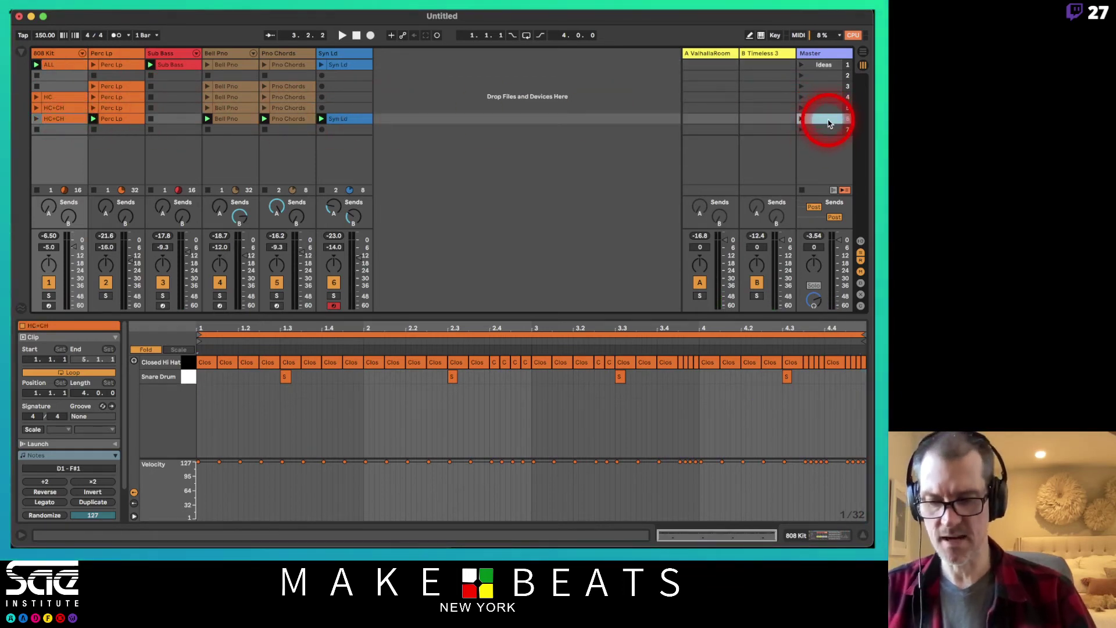
key("super+shift+i")
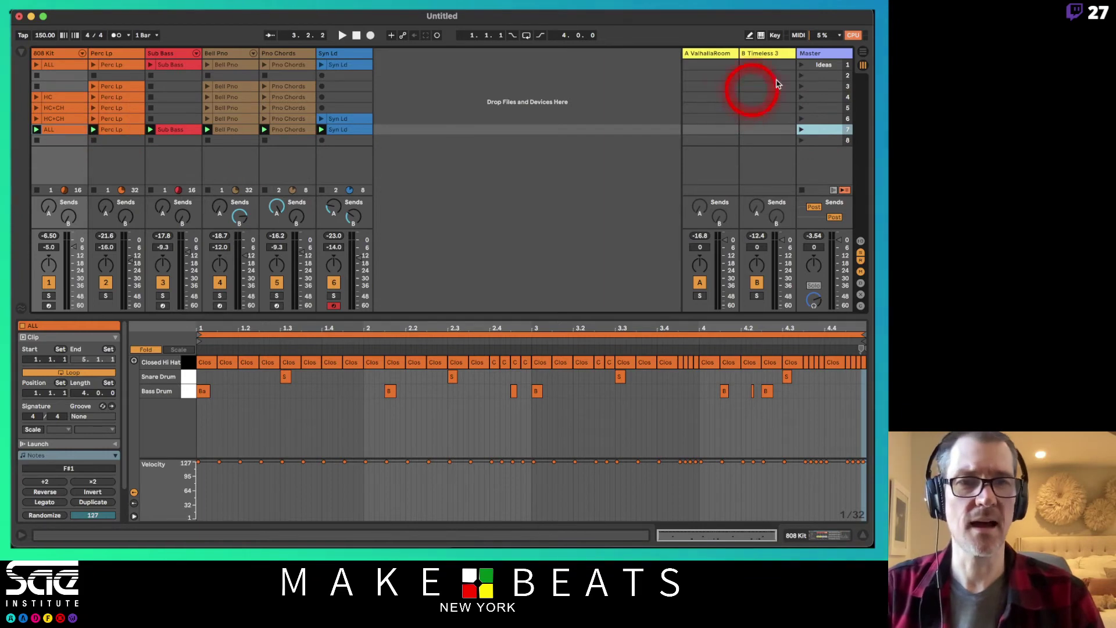
Play scenes 3, 4 and 5 in succession to audition the build-up
left_click(802, 87)
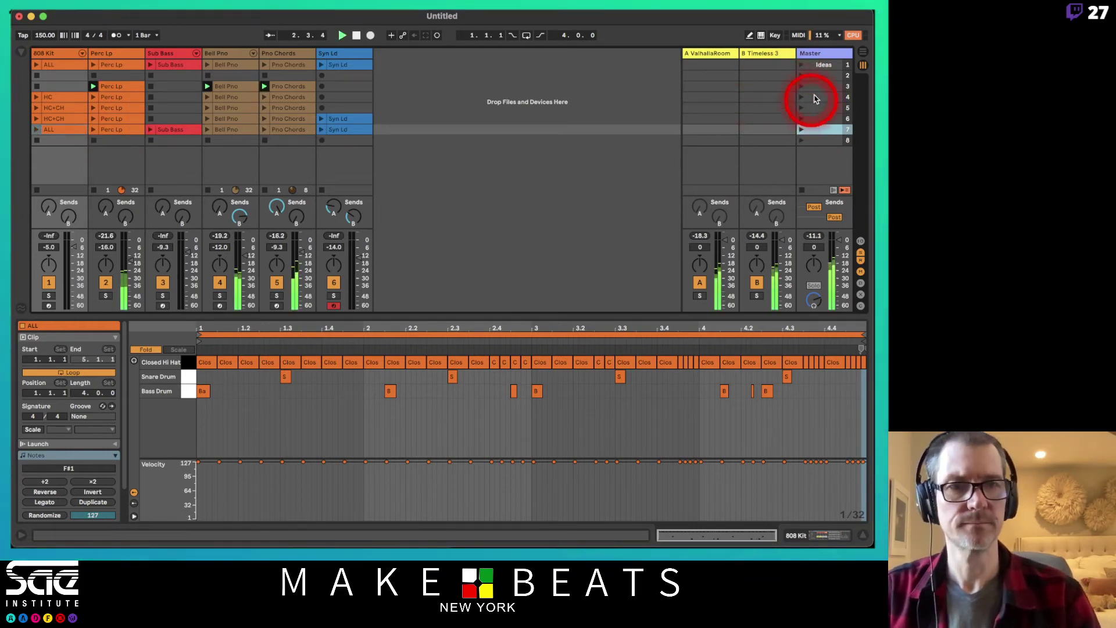
left_click(823, 87)
key("Down")
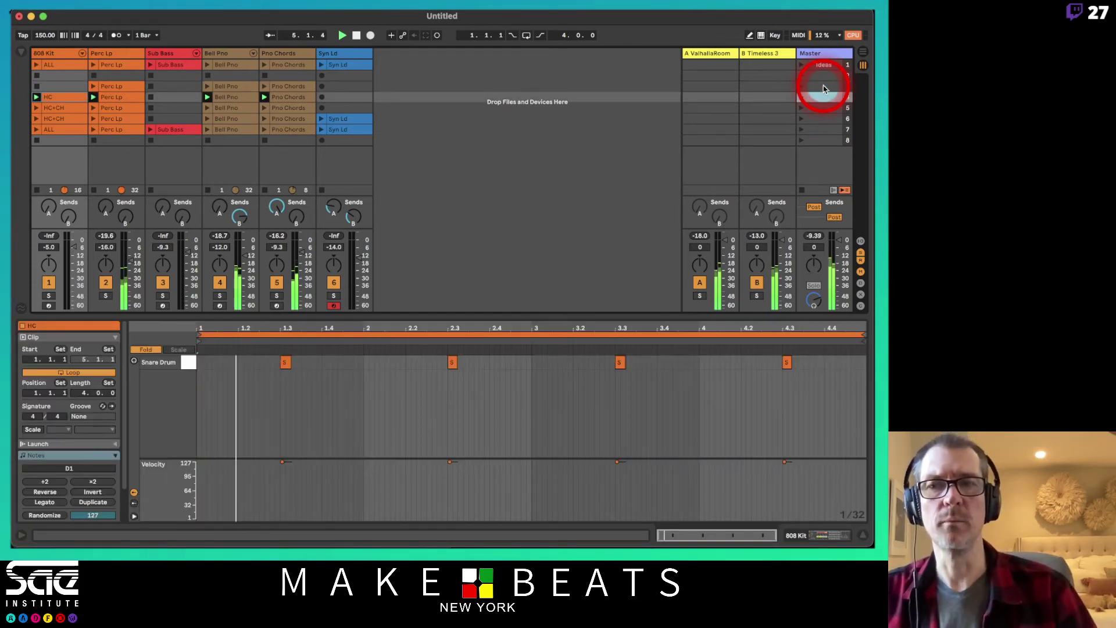
key("Down")
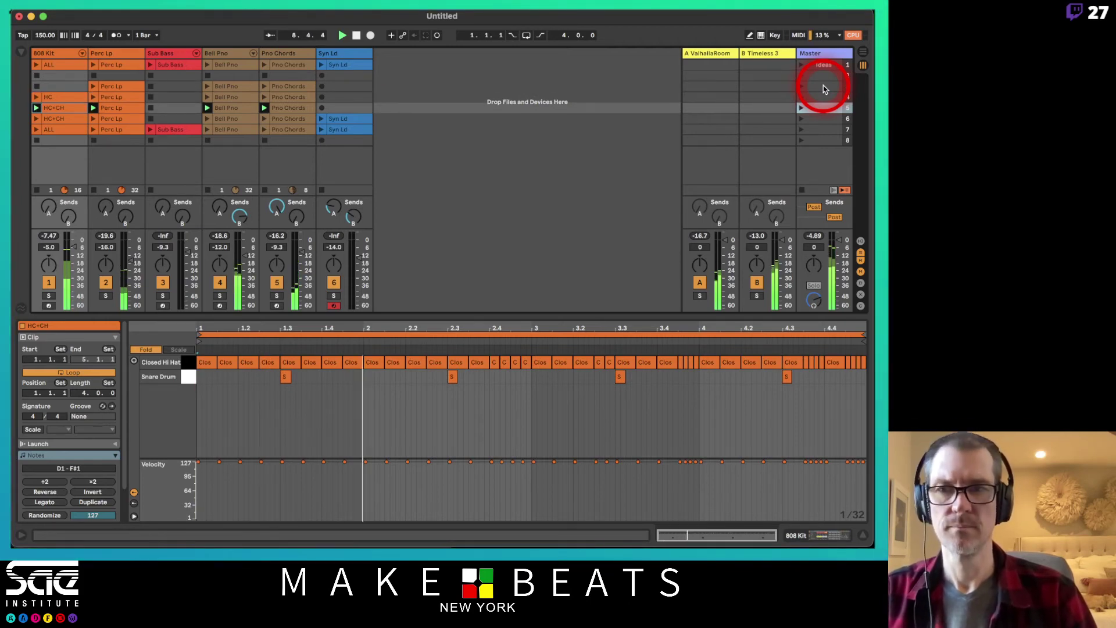
Set the global launch quantization to 2 Bars, audition scenes 6 and 7 in turn, and stop playback
left_click(150, 35)
left_click(144, 76)
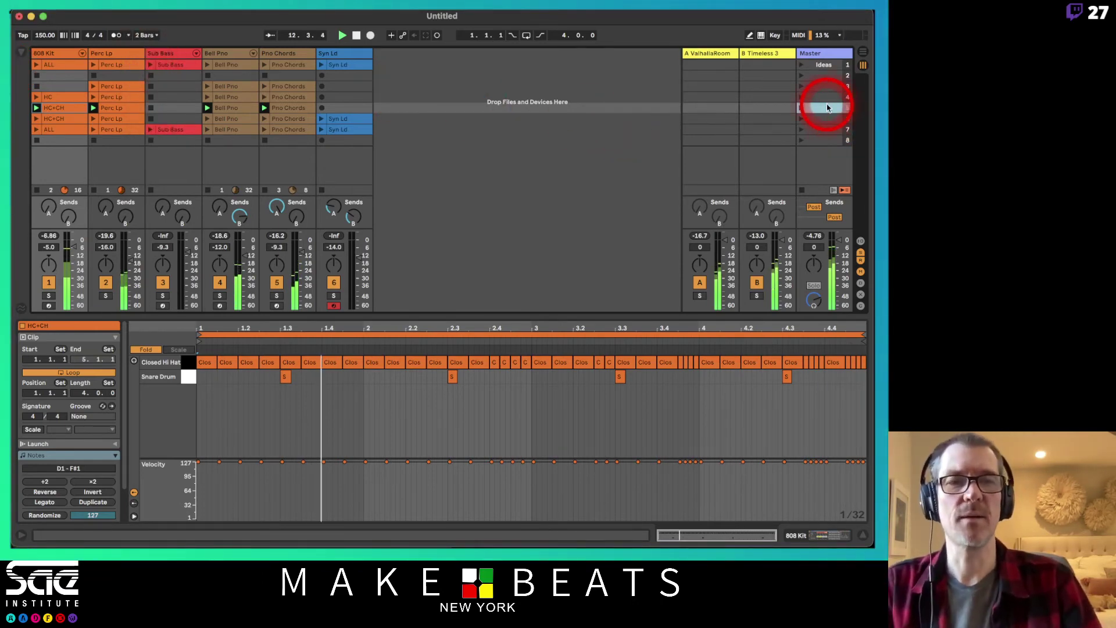
key("Down")
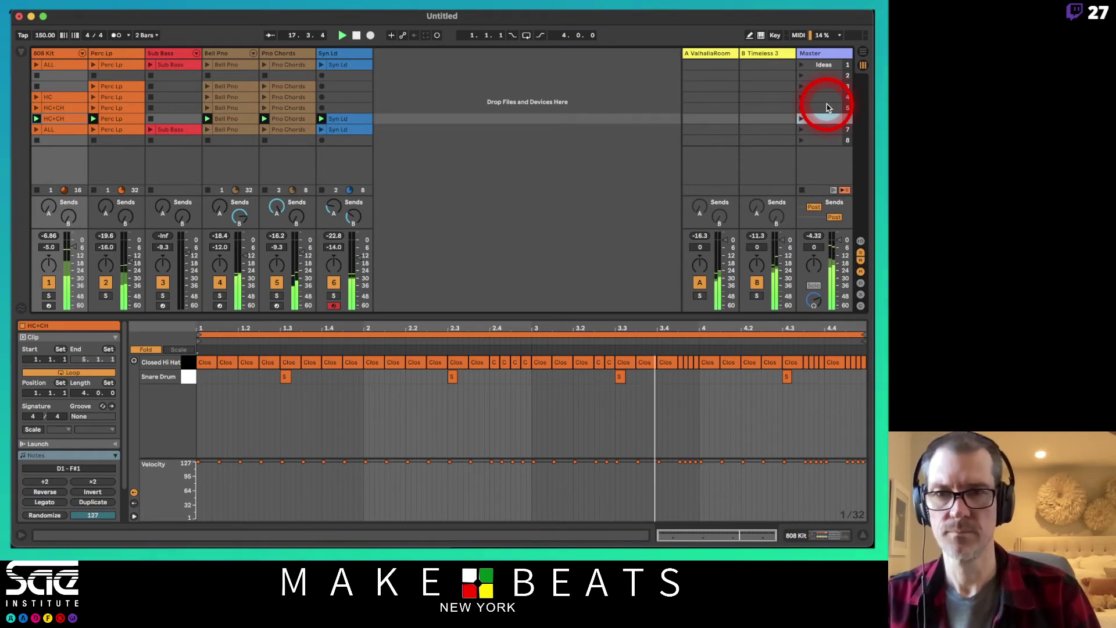
key("Down")
key("Return")
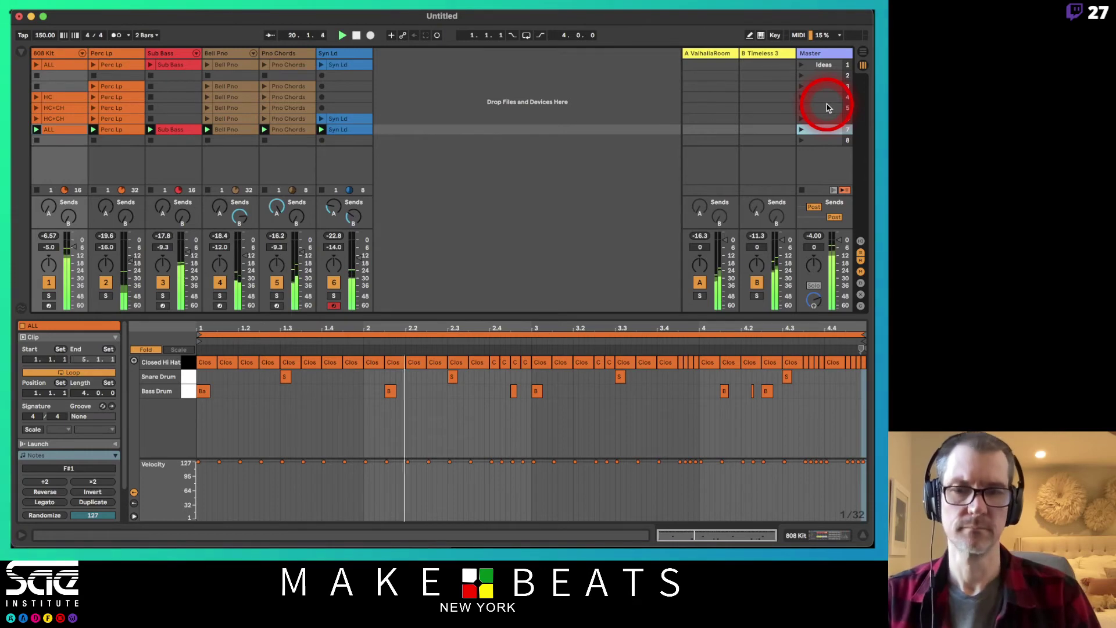
left_click(350, 146)
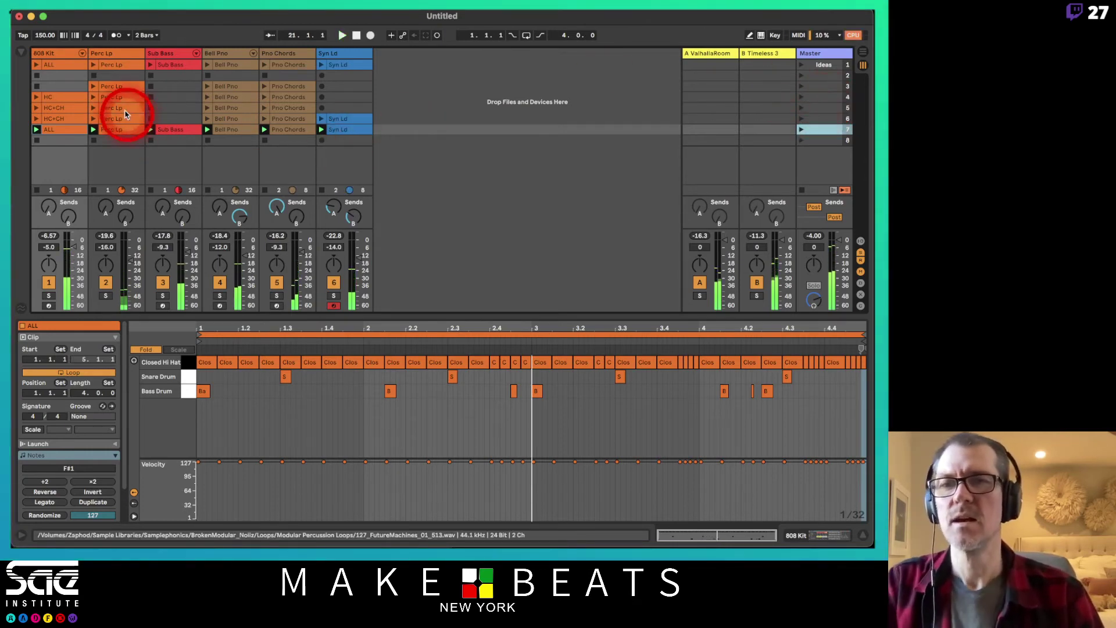
Delete scenes 3 through 8, keeping only the Ideas scene and the empty scene 2
left_click(825, 86)
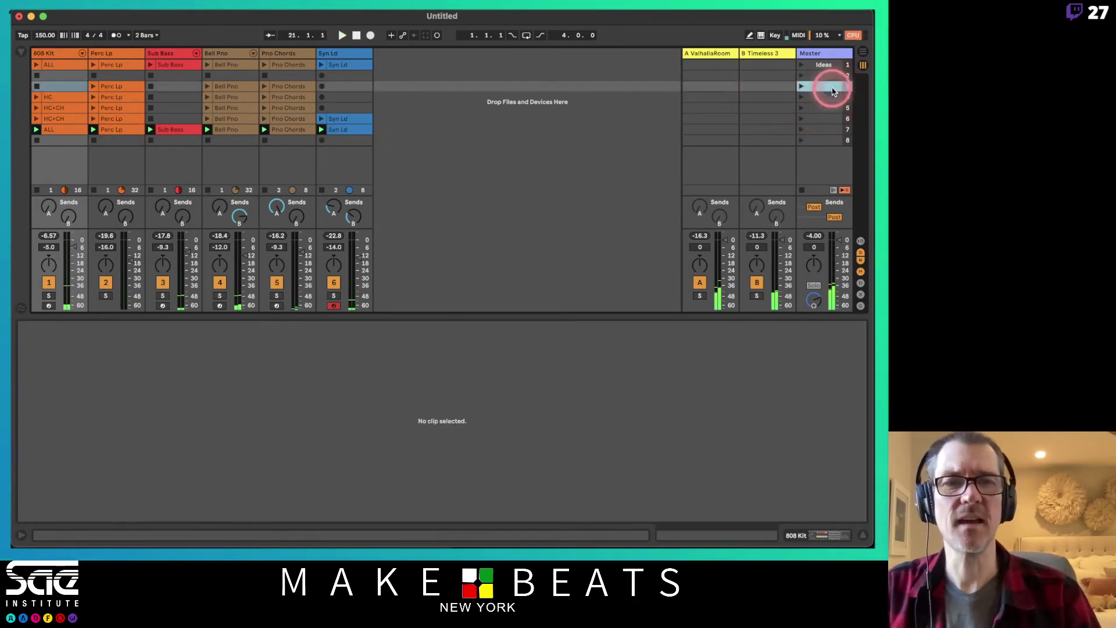
left_click(817, 143, "shift")
key("Delete")
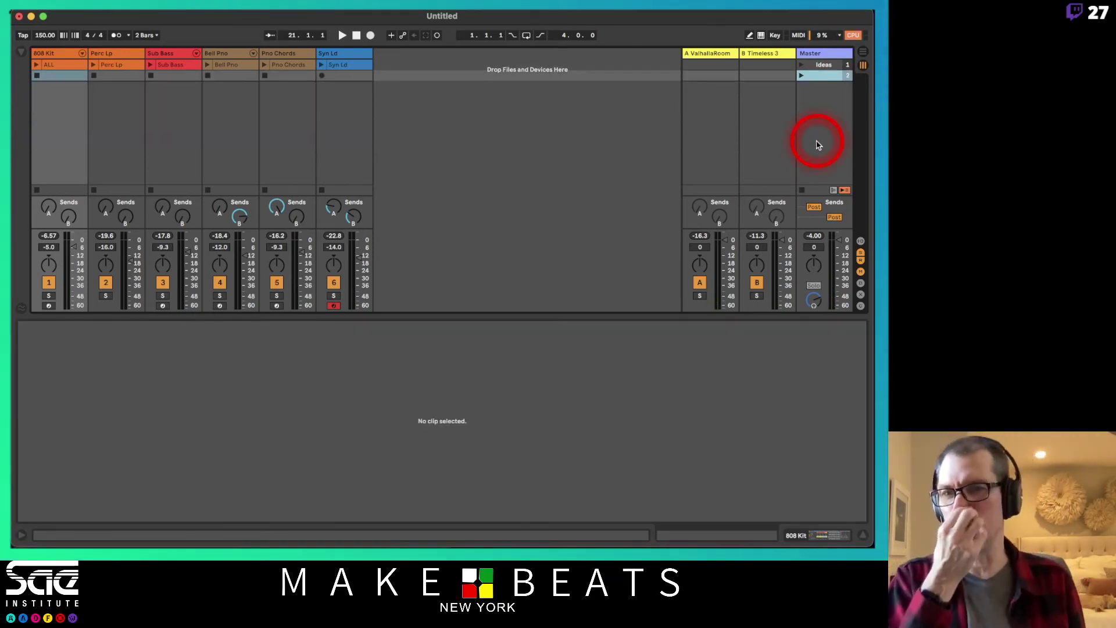
Play only the Ideas scene's Pno Chords clip and capture it into a new scene below scene 2
left_click(206, 65)
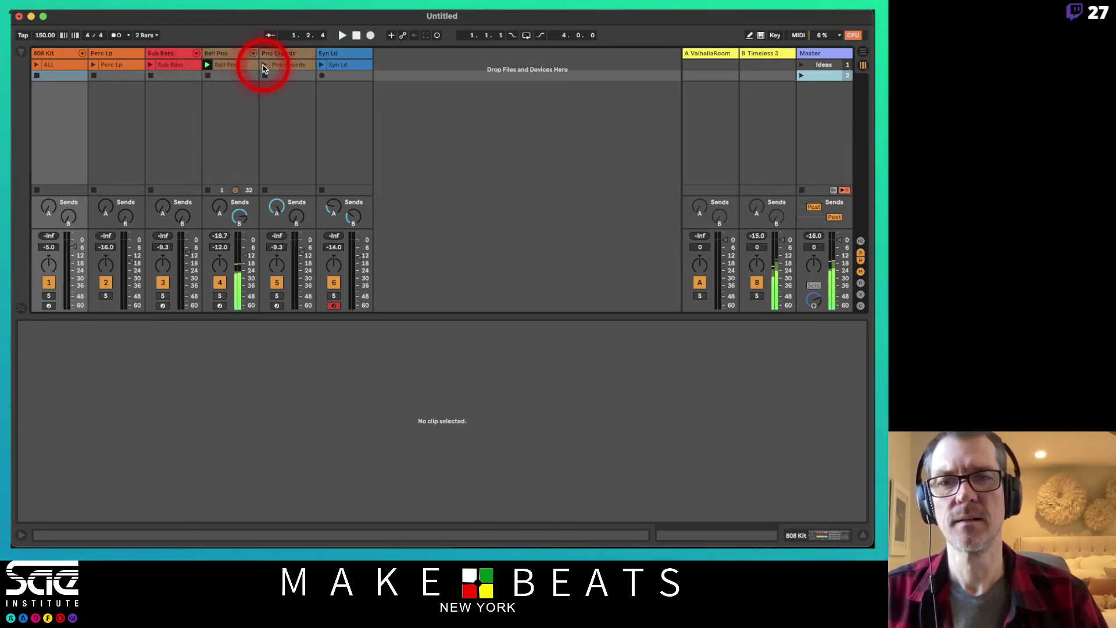
left_click(210, 75)
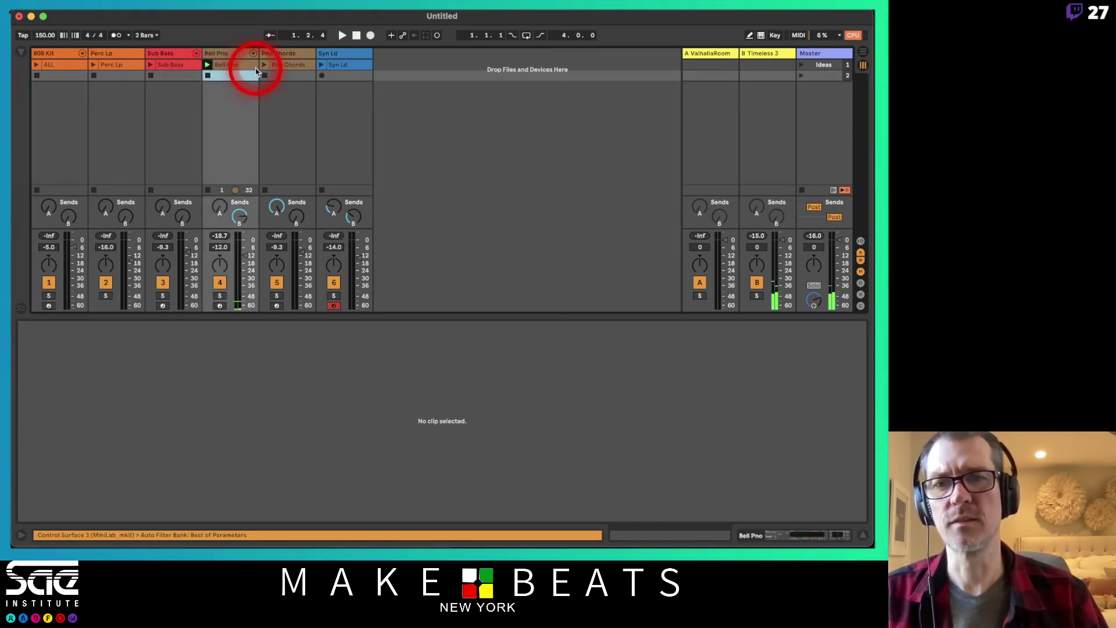
left_click(265, 64)
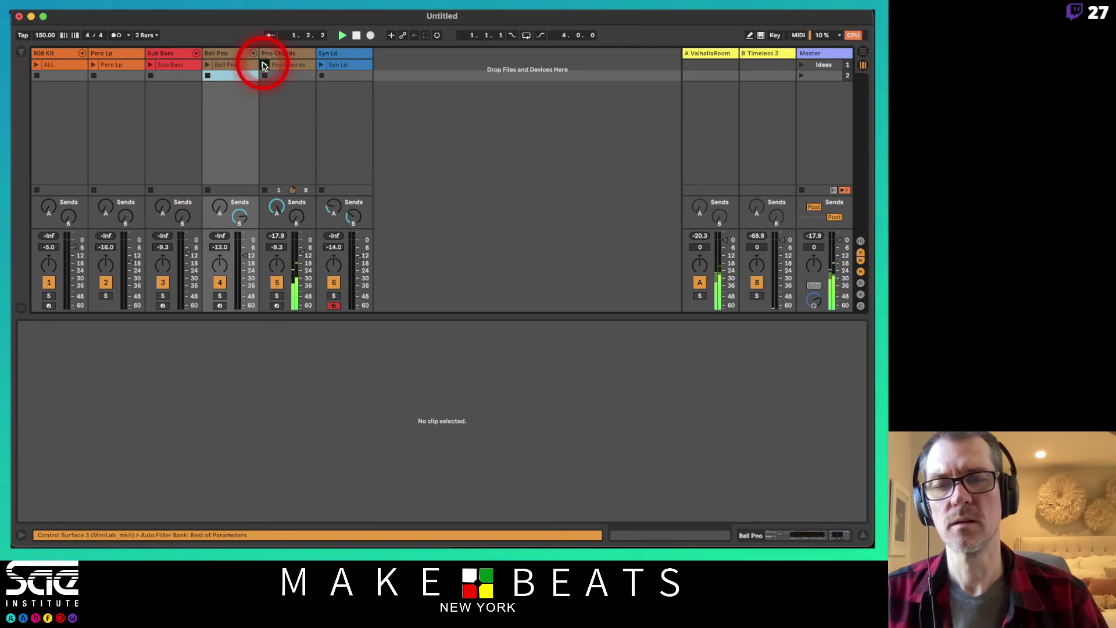
left_click(325, 76)
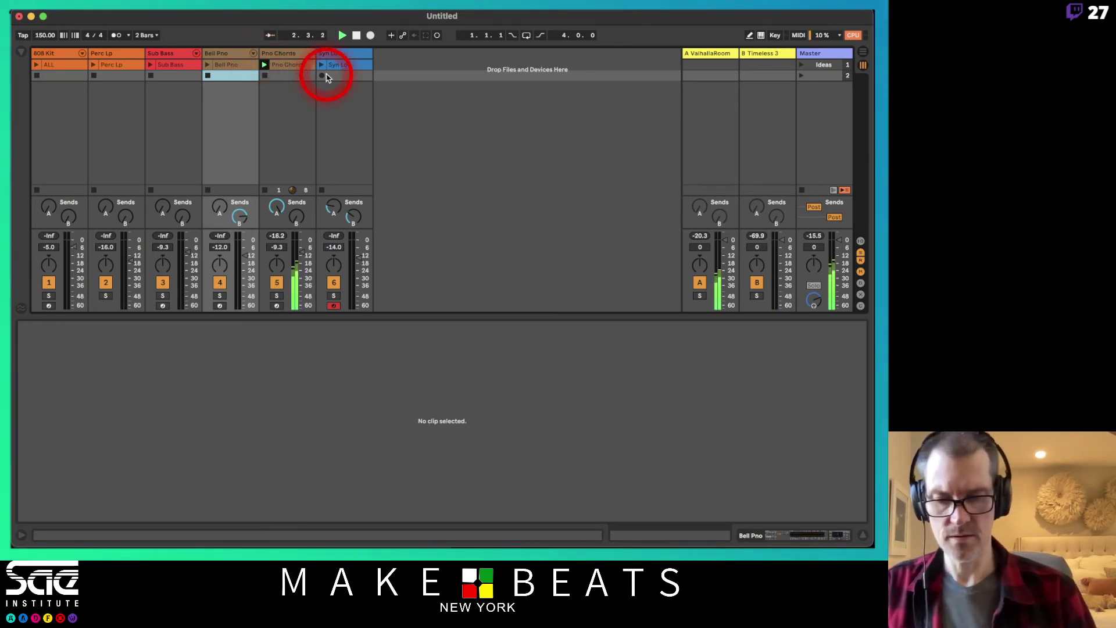
key("shift+super+i")
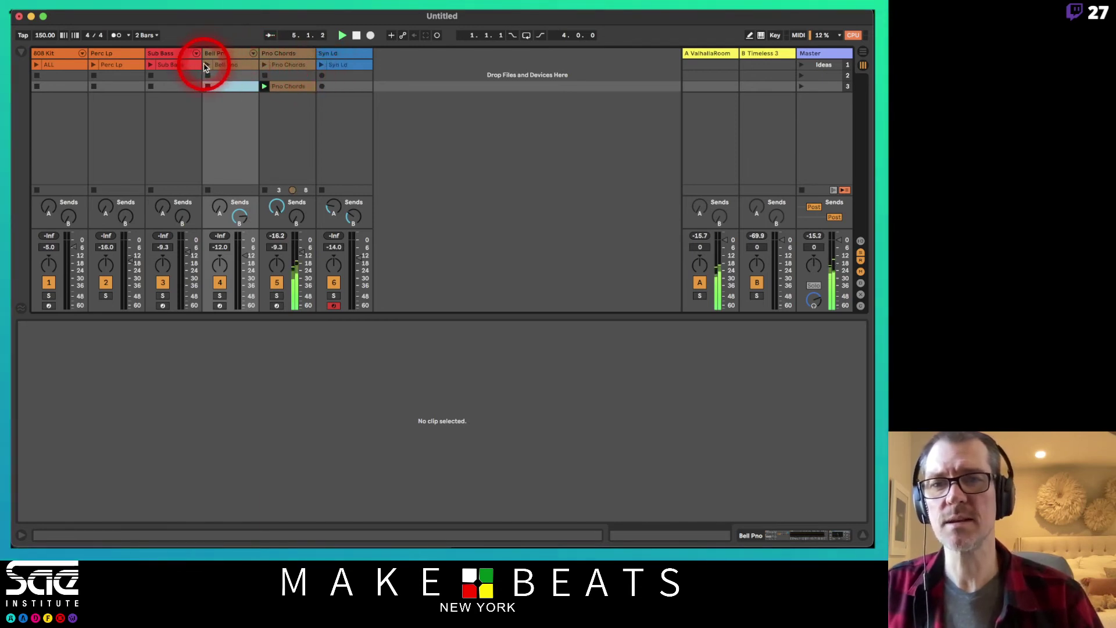
Launch the Ideas scene's Bell Pno and Perc Lp clips with the chords and capture them into a new scene below scene 3
left_click(204, 65)
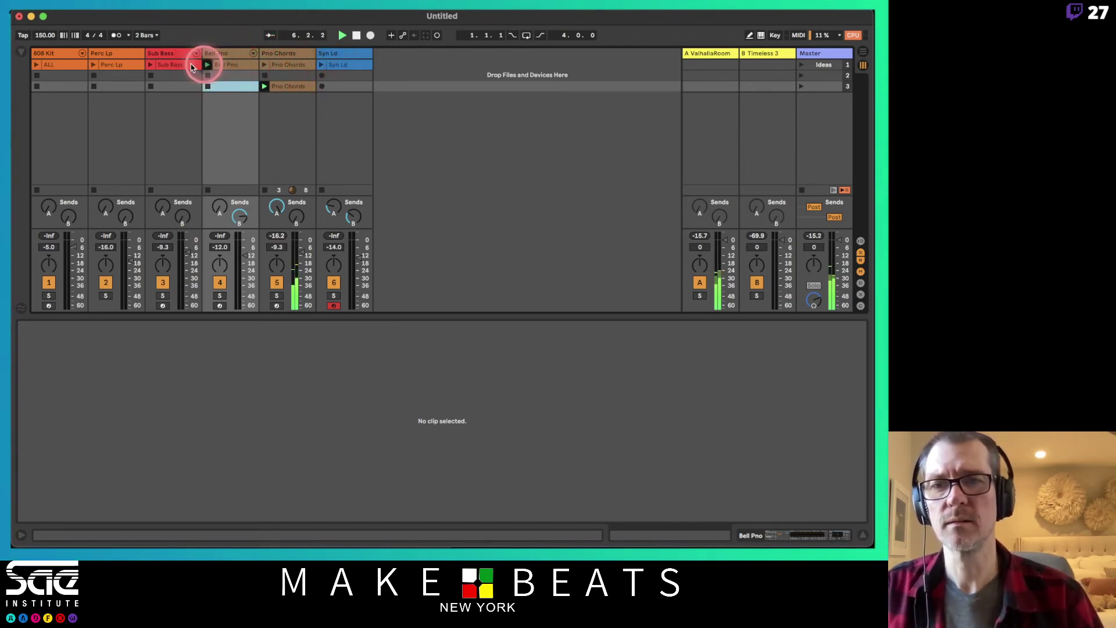
left_click(93, 66)
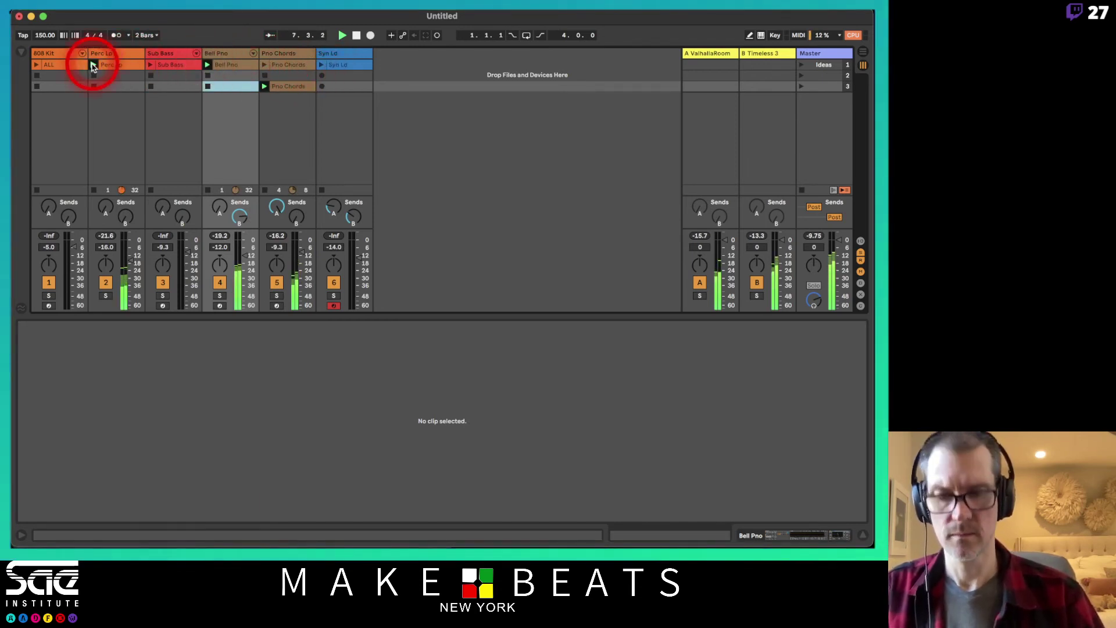
key("shift+super+i")
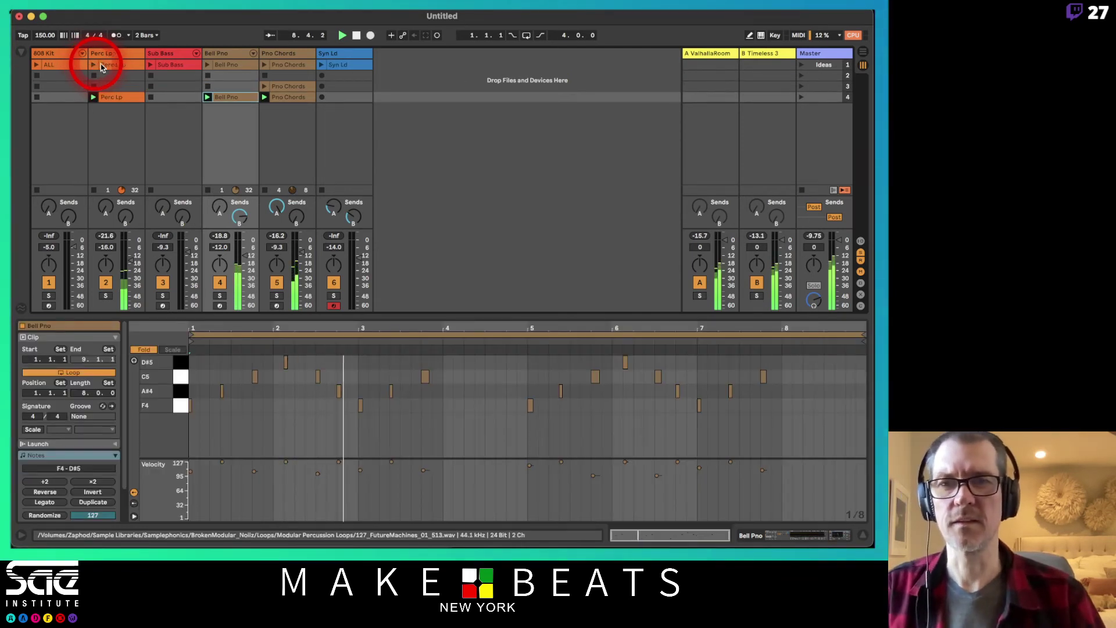
Add the Ideas scene's Syn Ld clip to the playing clips and capture them all into a new scene below scene 4
left_click(322, 65)
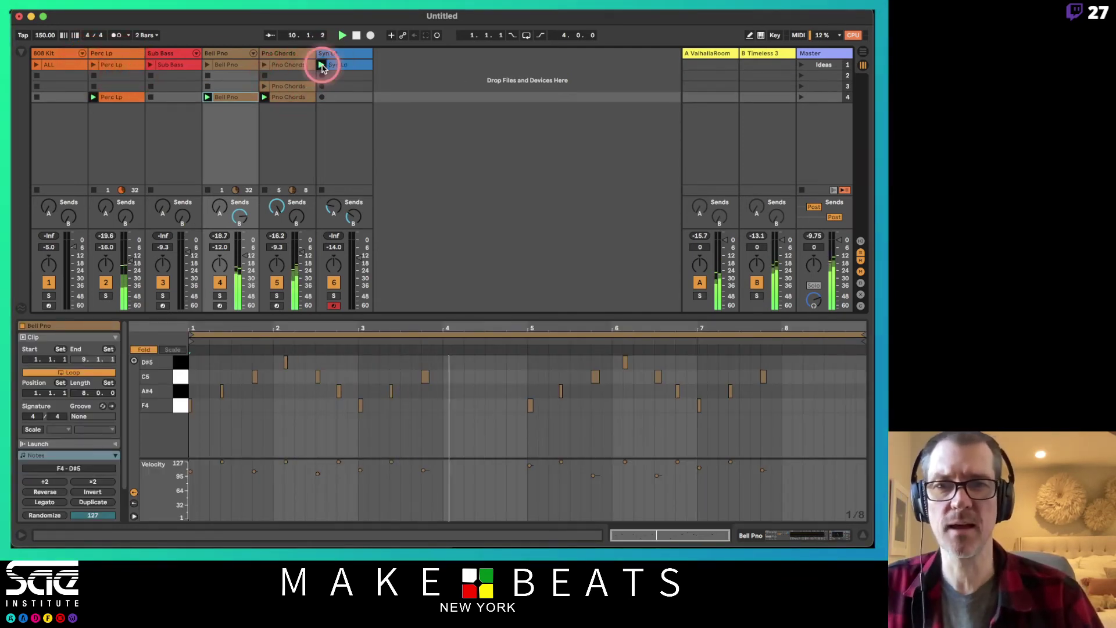
key("shift+super+i")
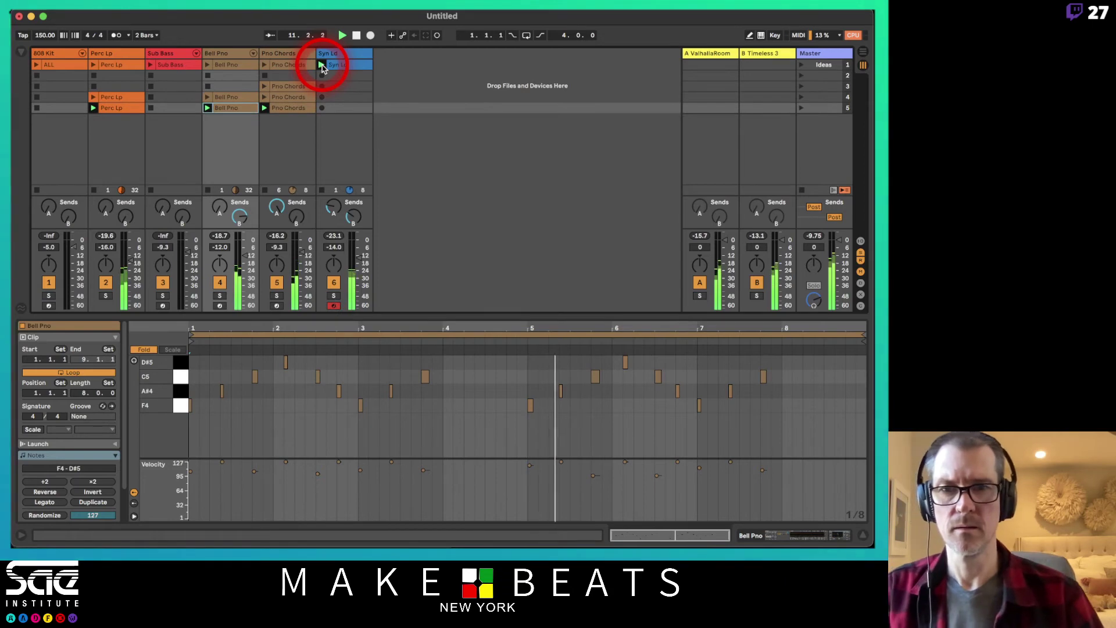
key("super+z")
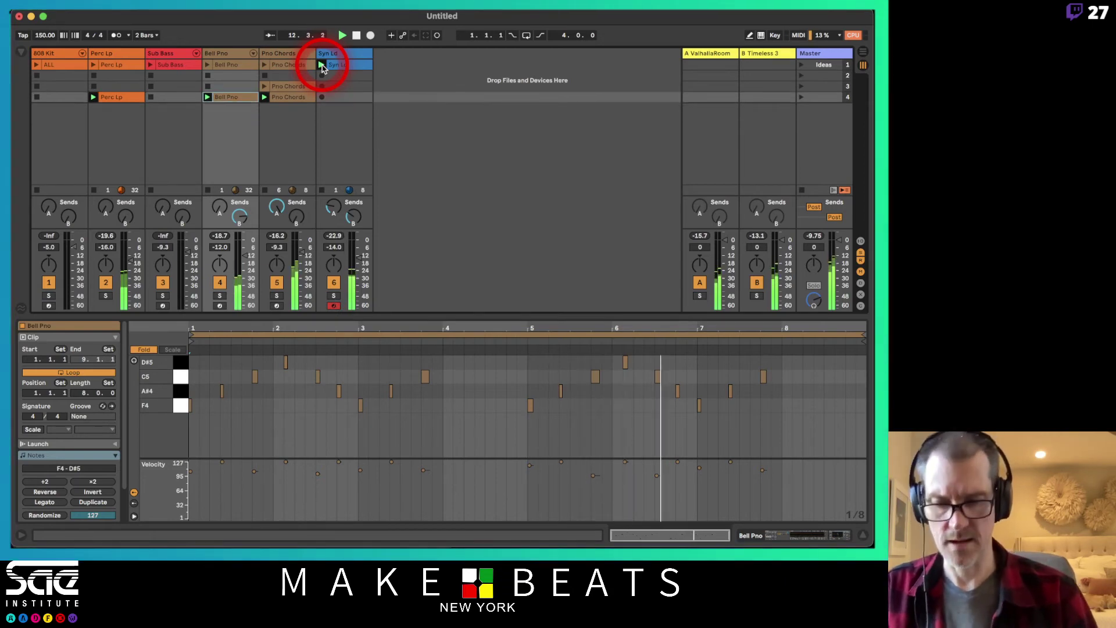
key("shift+super+i")
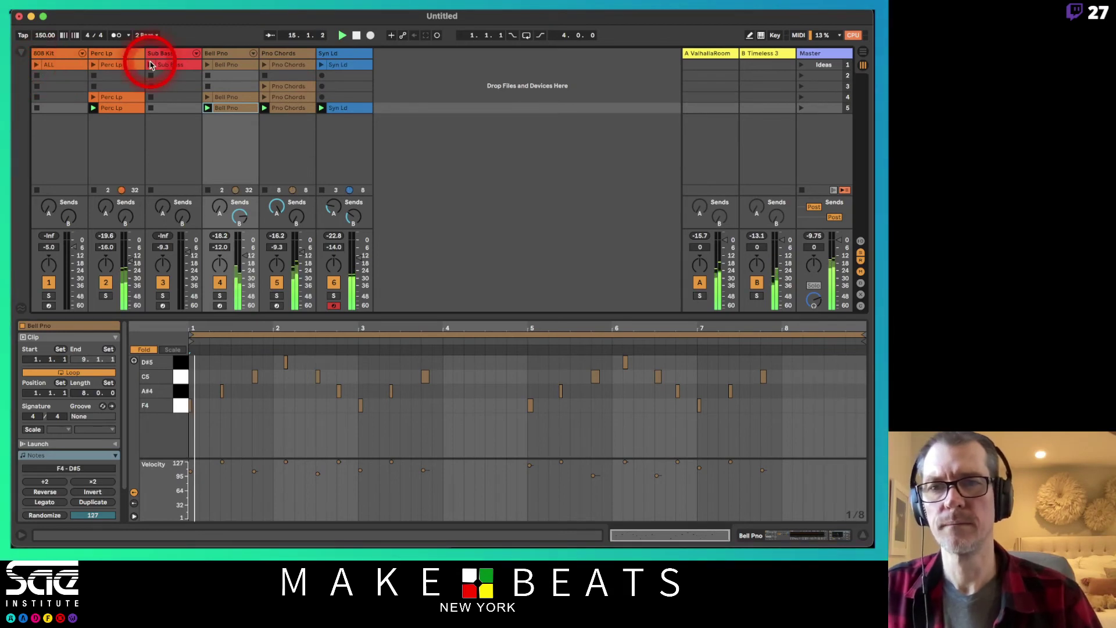
Add the Ideas scene's ALL drum clip to the playing clips and capture them into a new scene below scene 5
left_click(35, 65)
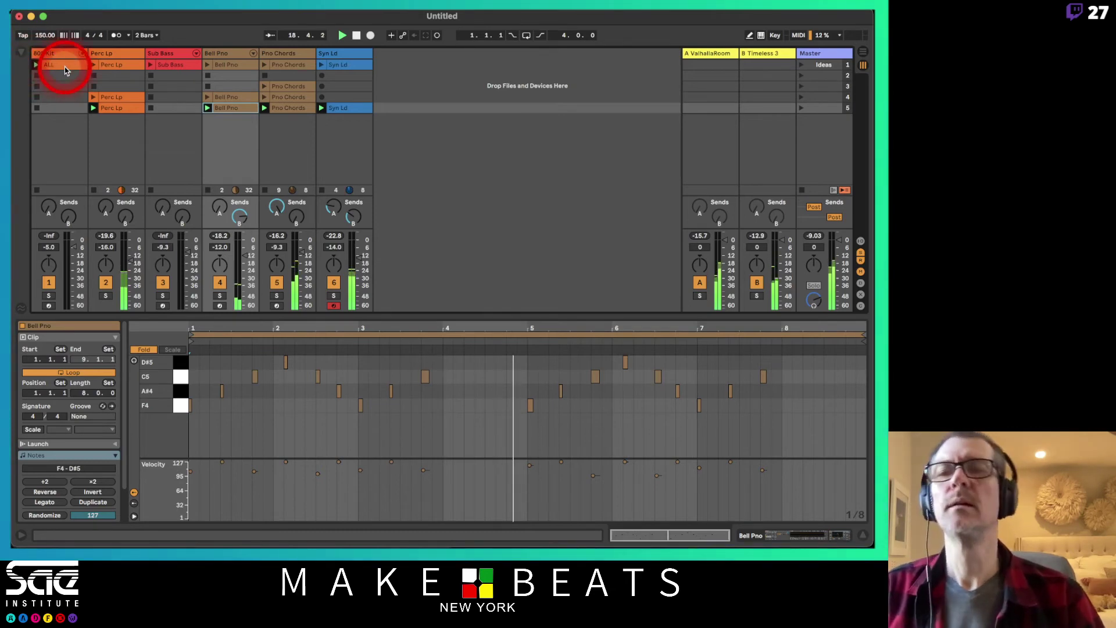
key("super+shift+i")
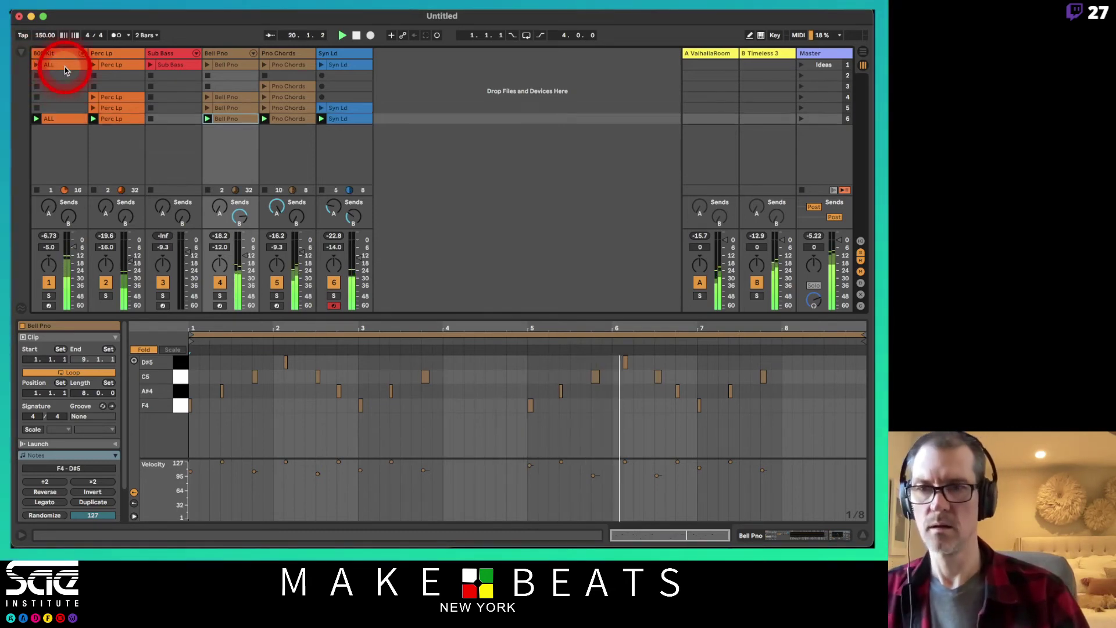
Delete all Snare Drum and Bass Drum notes from the 808 Kit clip in scene 6, leaving only the closed hi-hats
left_click(58, 116)
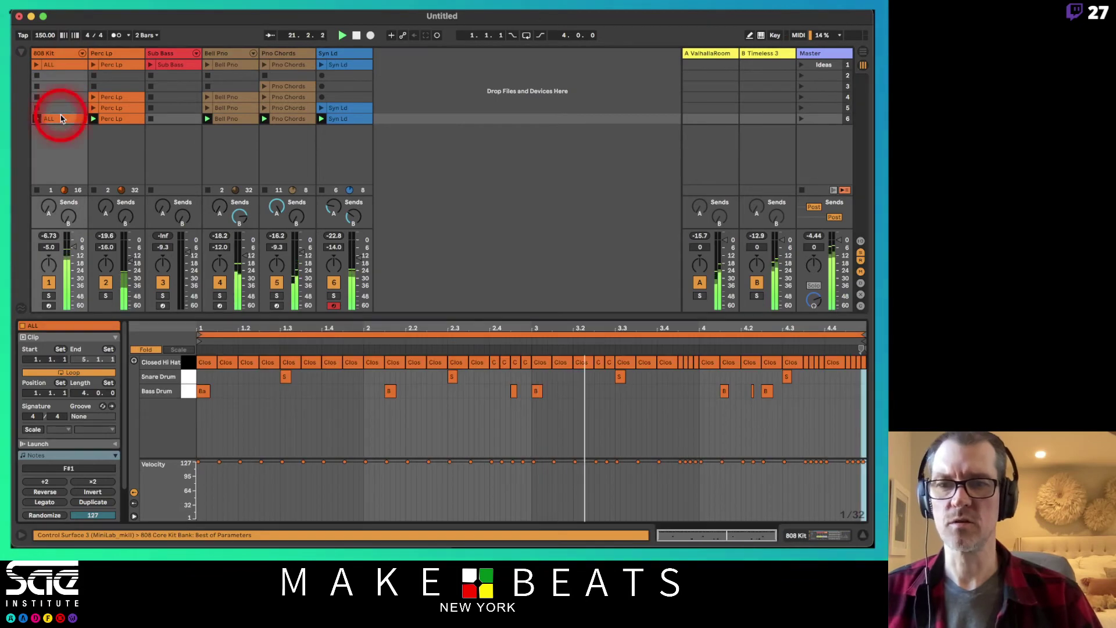
left_click(186, 378)
left_click(189, 391, "shift")
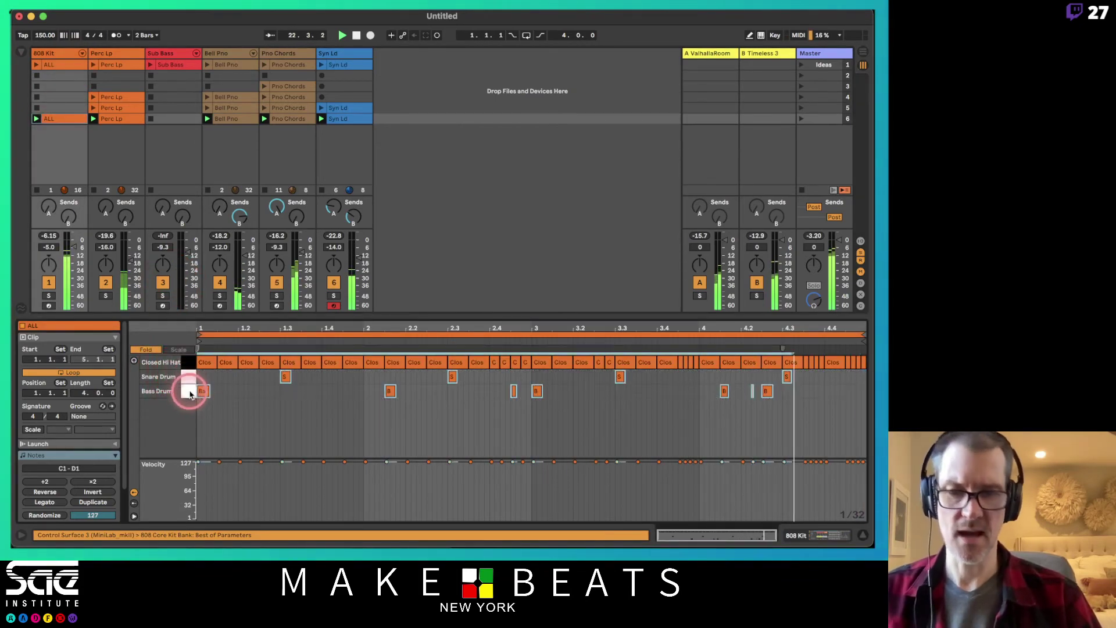
key("Delete")
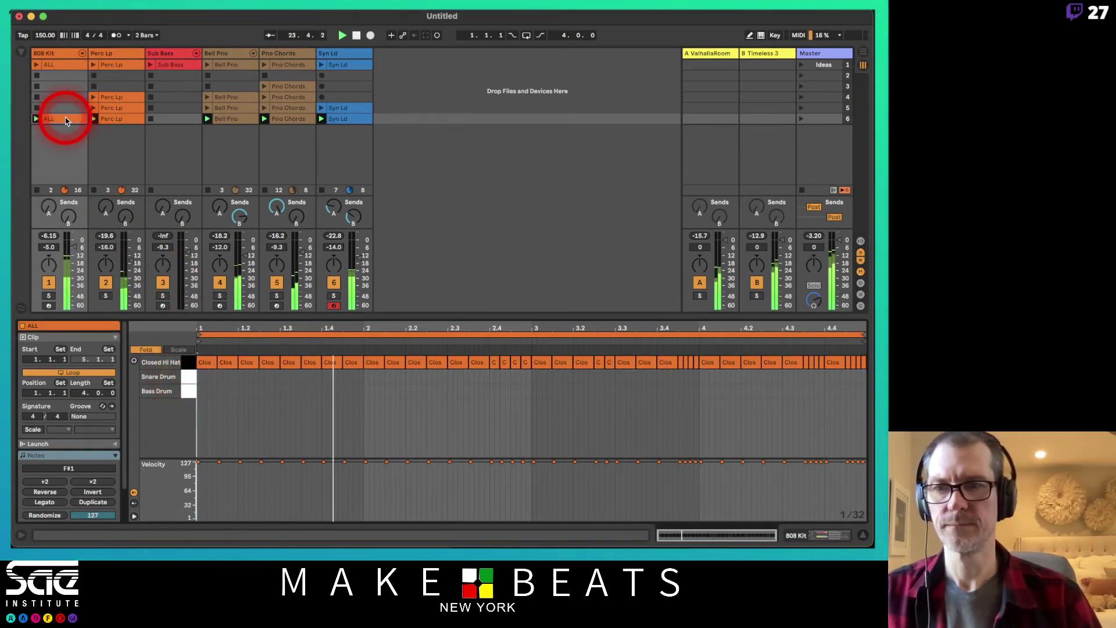
Rename the 808 Kit clip in scene 6 CH and shorten its loop to the first bar
key("super+r")
type("CH")
key("Return")
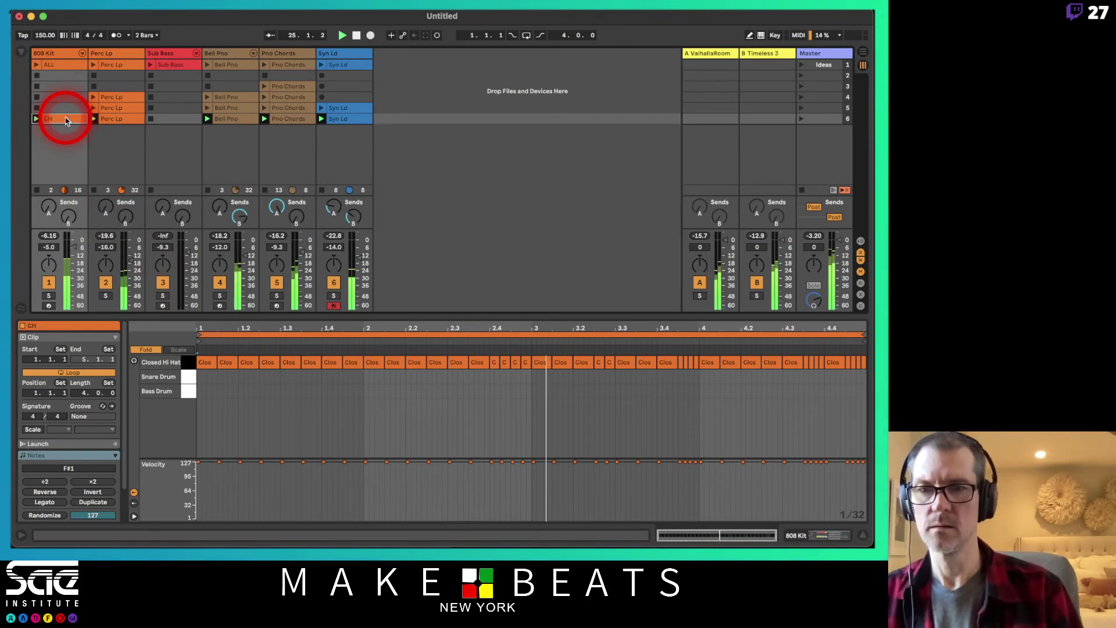
left_click_drag(863, 337, 361, 334)
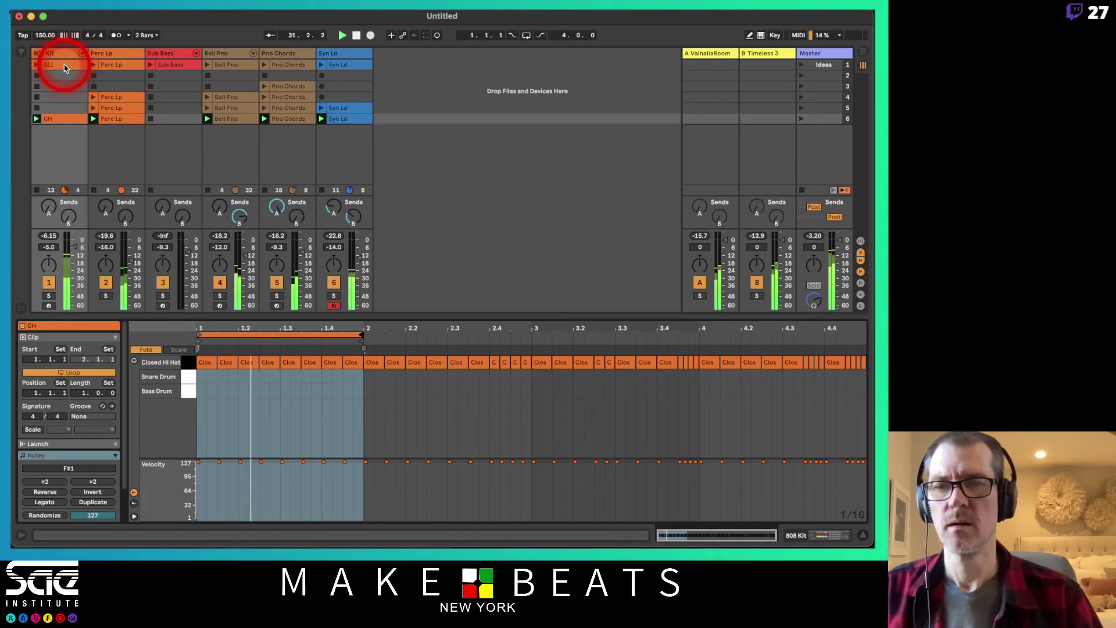
Switch the drums back to the Ideas scene's ALL clip and capture the playing clips into a new scene below scene 6
left_click(37, 65)
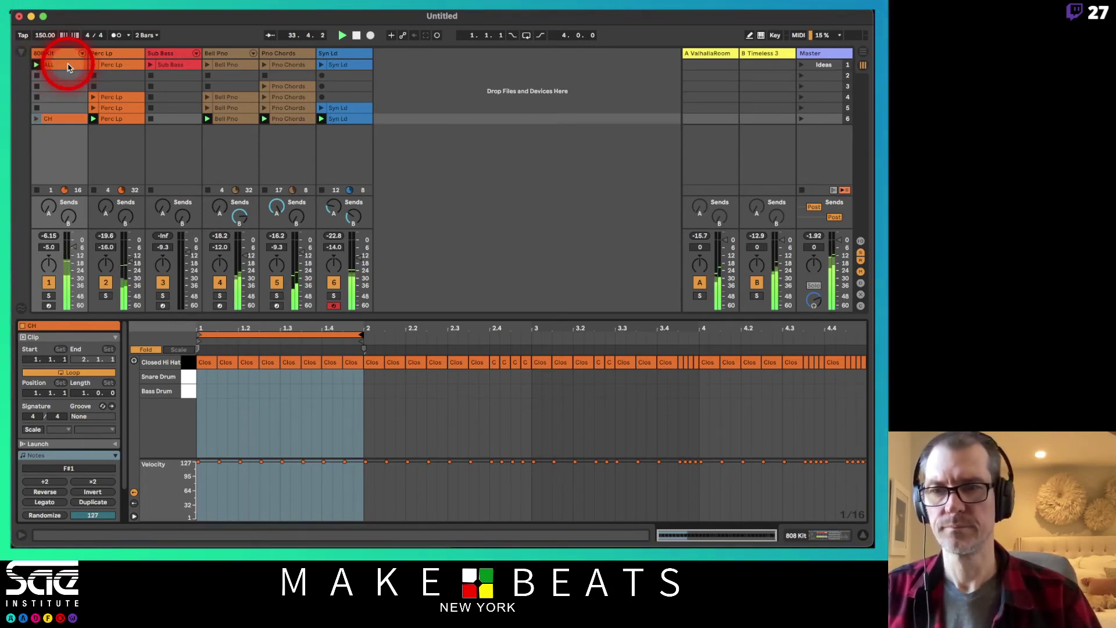
key("super+shift+i")
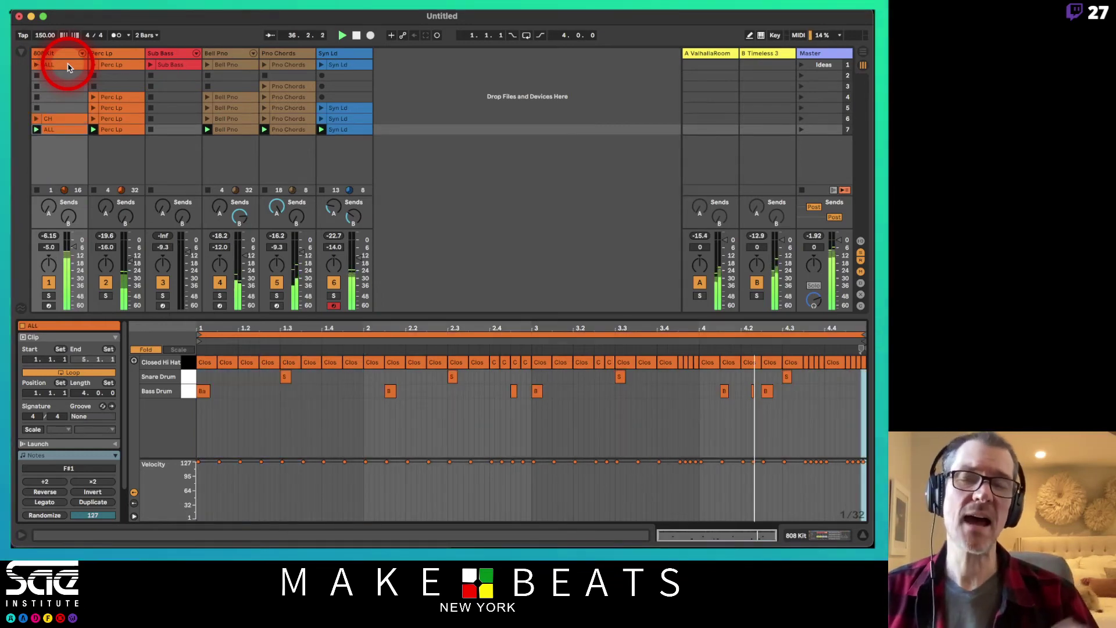
Launch the Ideas scene's Sub Bass clip and copy it into the Sub Bass track's slot in scene 7
left_click(150, 66)
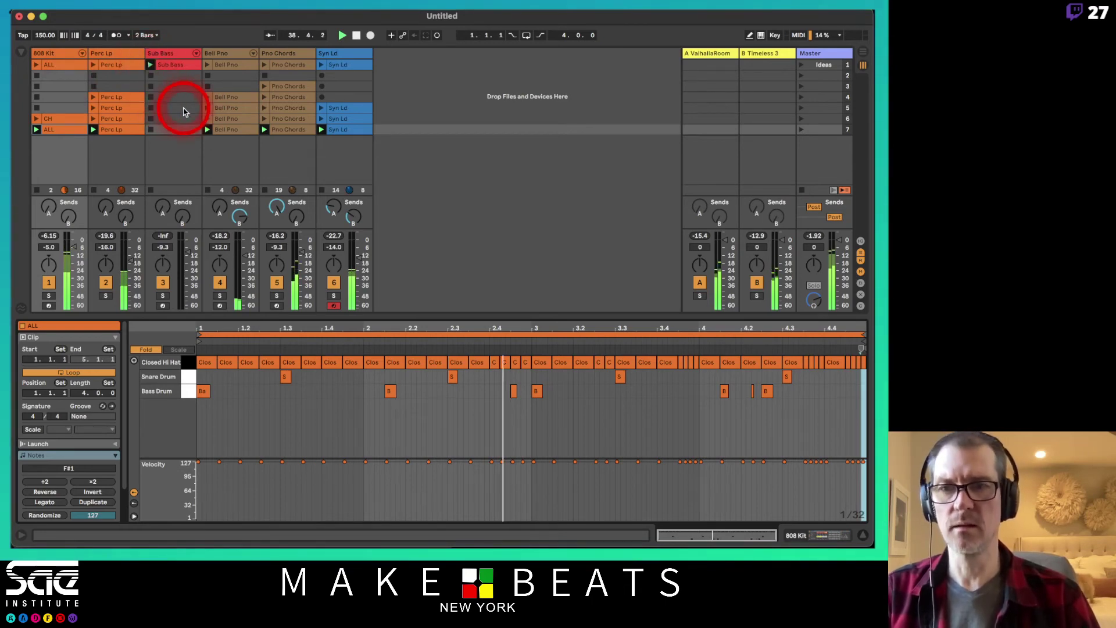
left_click(168, 68)
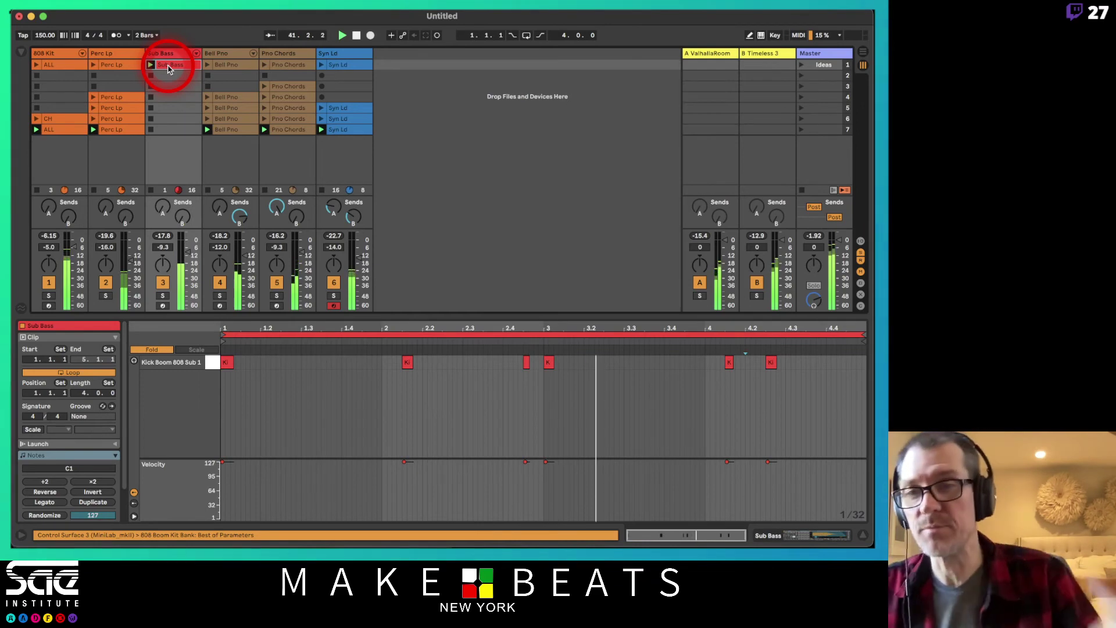
left_click_drag(168, 69, 177, 134)
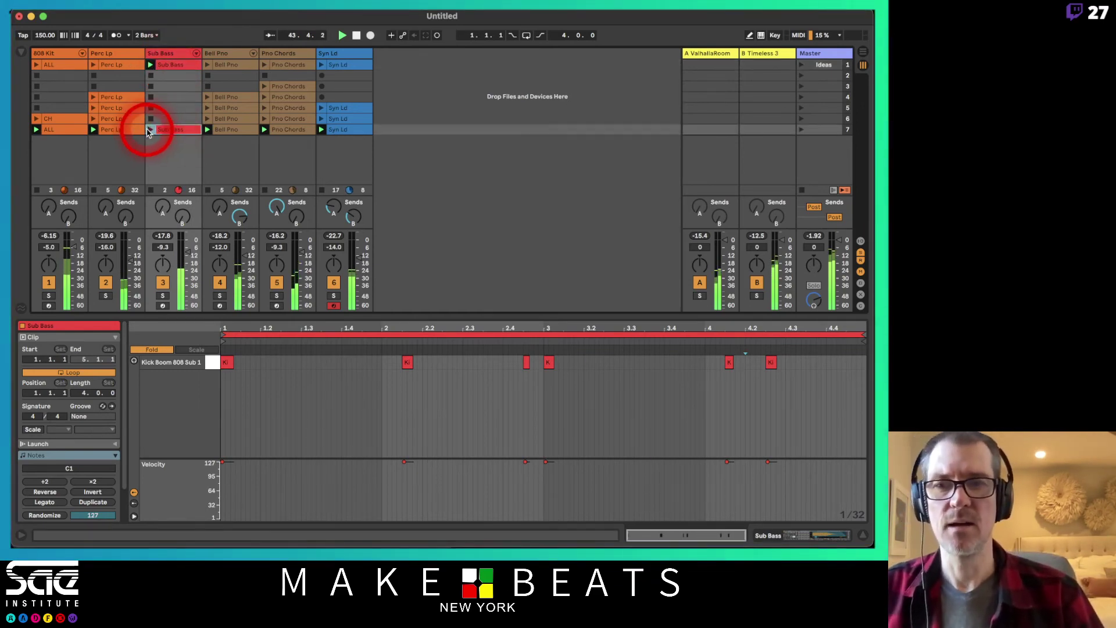
Launch scene 7 to listen to all of its clips playing together
left_click(808, 130)
left_click(802, 130)
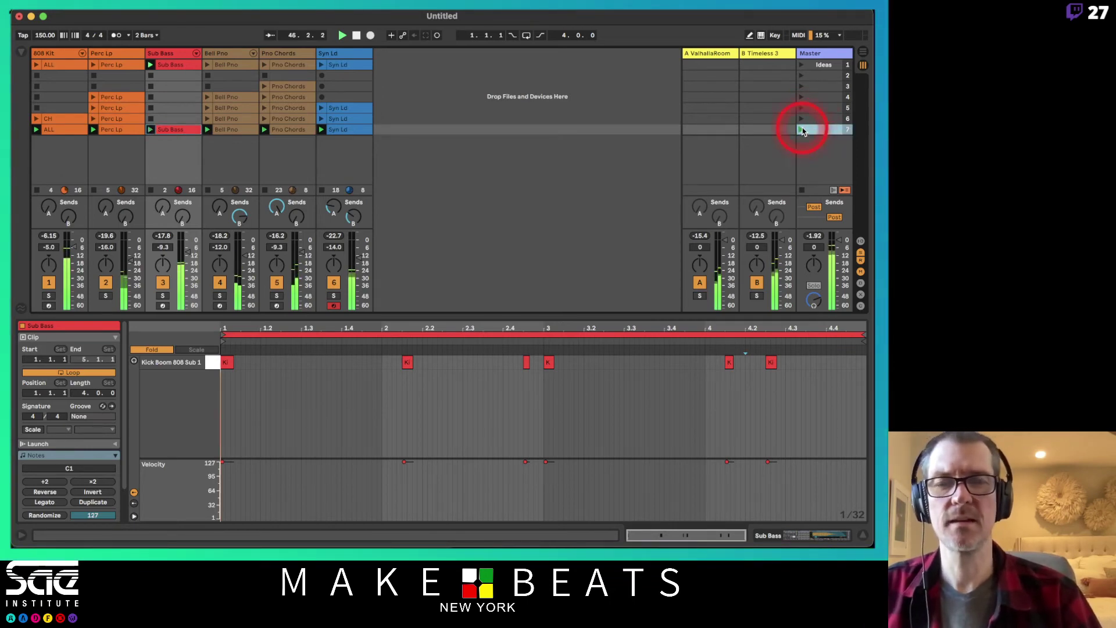
left_click(652, 94)
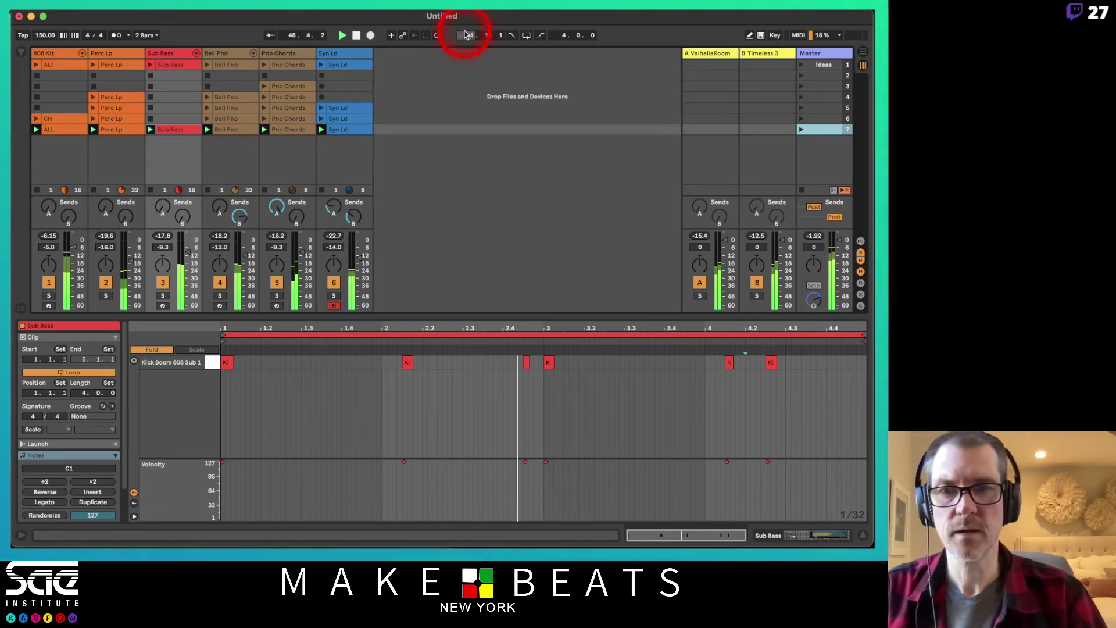
Name scenes 3, 4 and 5 Intro 1, Intro 2 and Intro 3
left_click(817, 86)
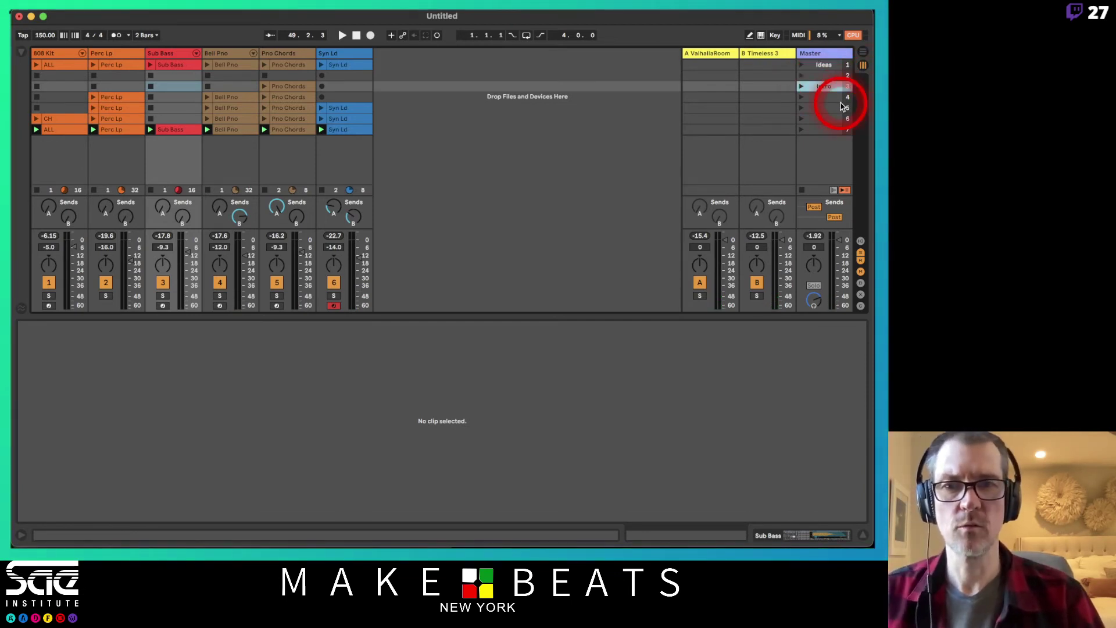
left_click(822, 97)
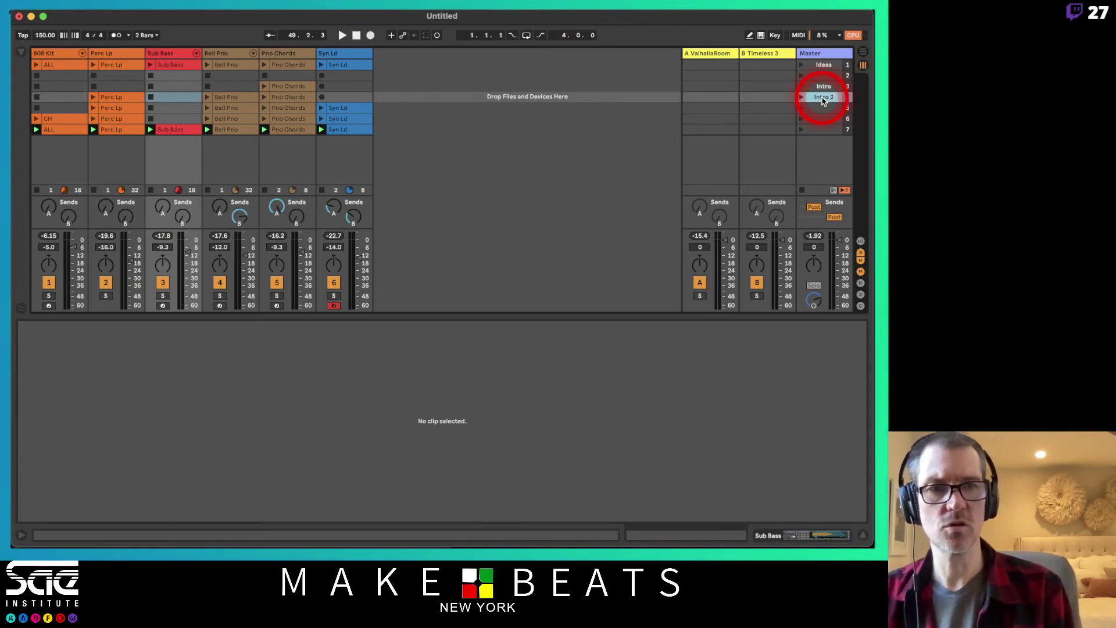
left_click(821, 87)
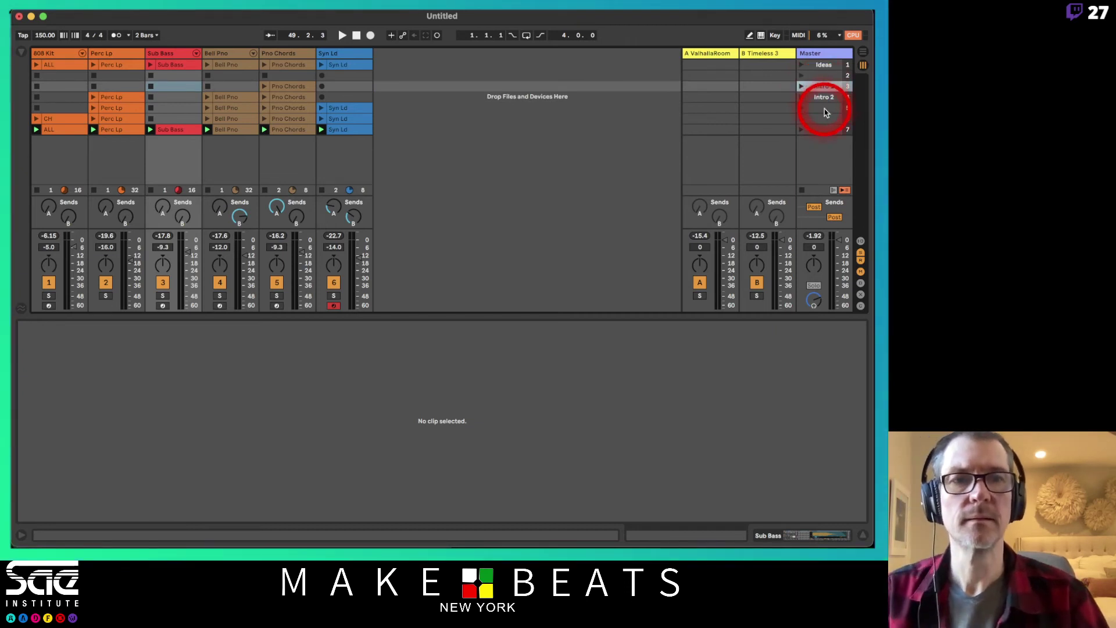
left_click(824, 109)
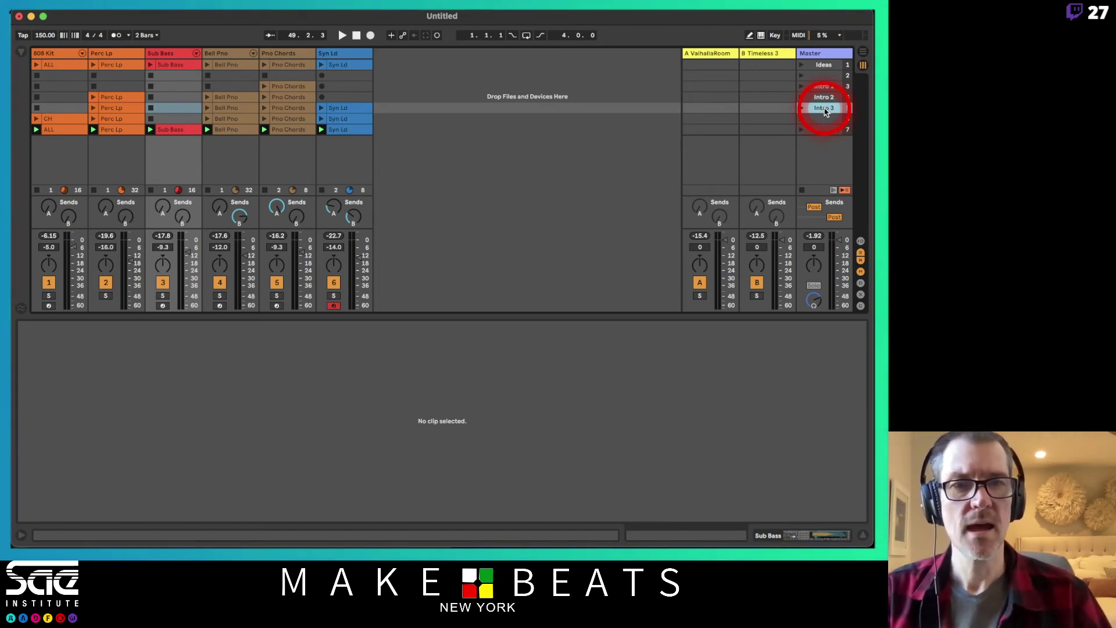
Name scene 6 CH and scene 7 ALL
left_click(821, 123)
key("super+r")
type("CH")
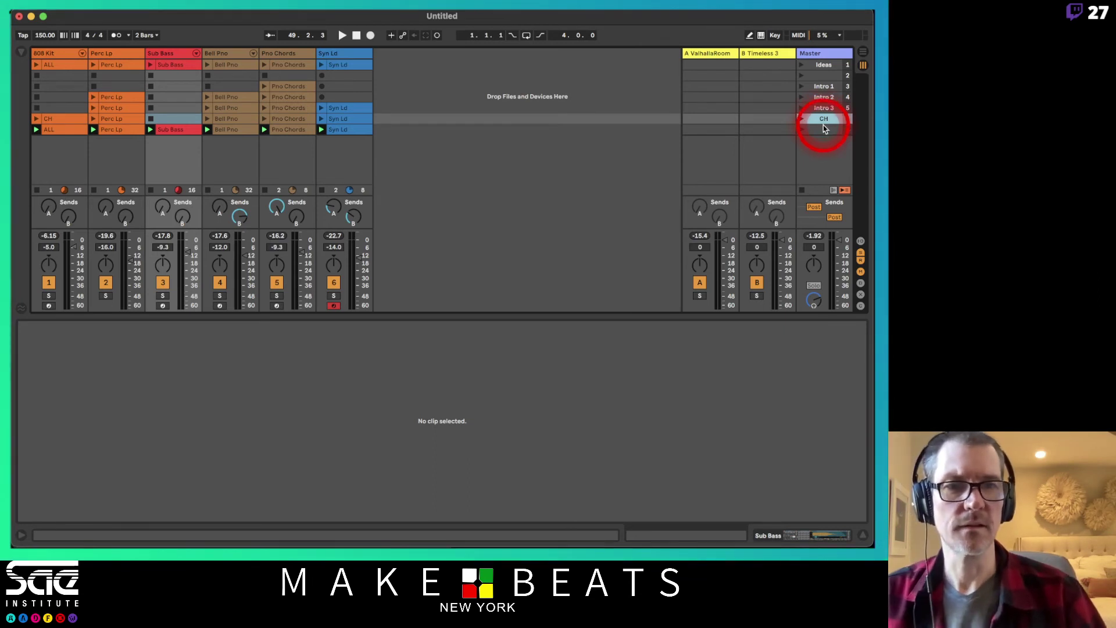
left_click(824, 129)
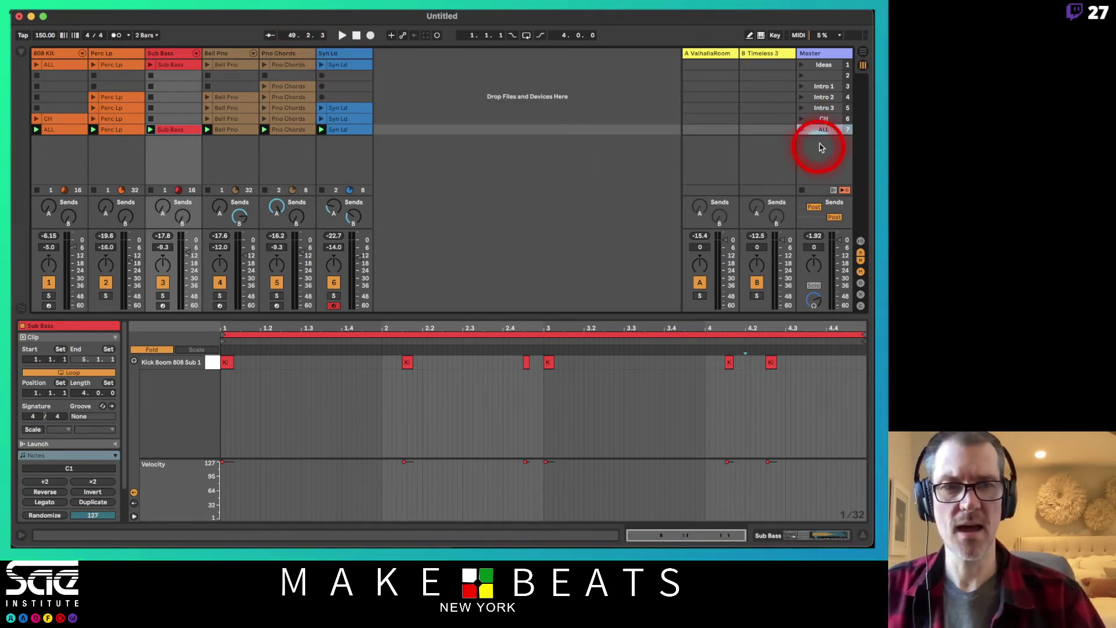
Duplicate the ALL scene as a new scene named SOLO and launch it
key("super+d")
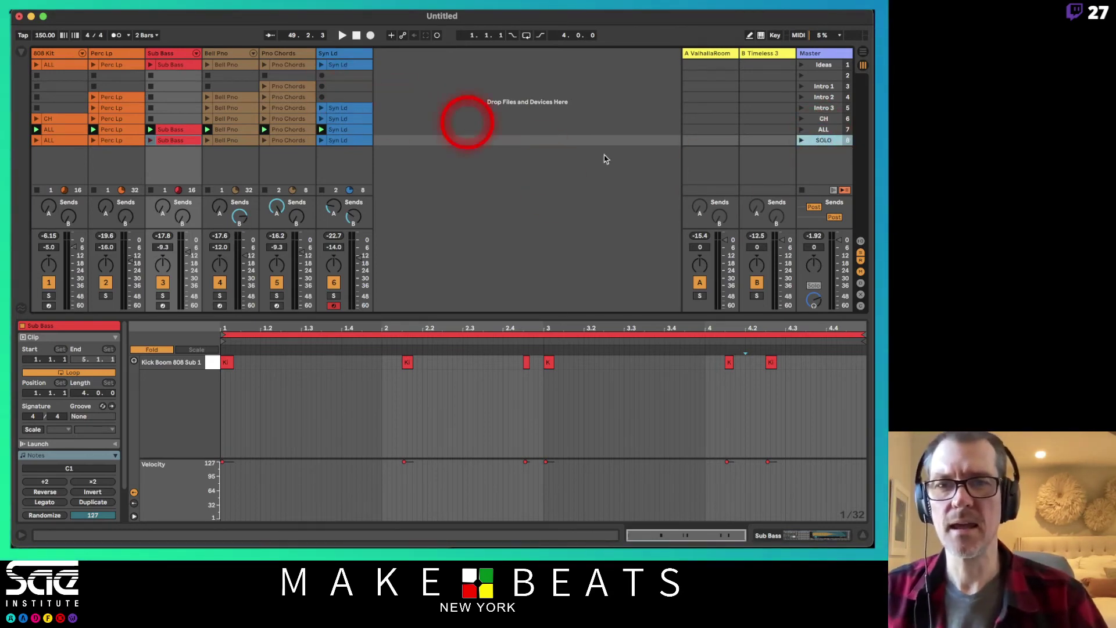
left_click(801, 140)
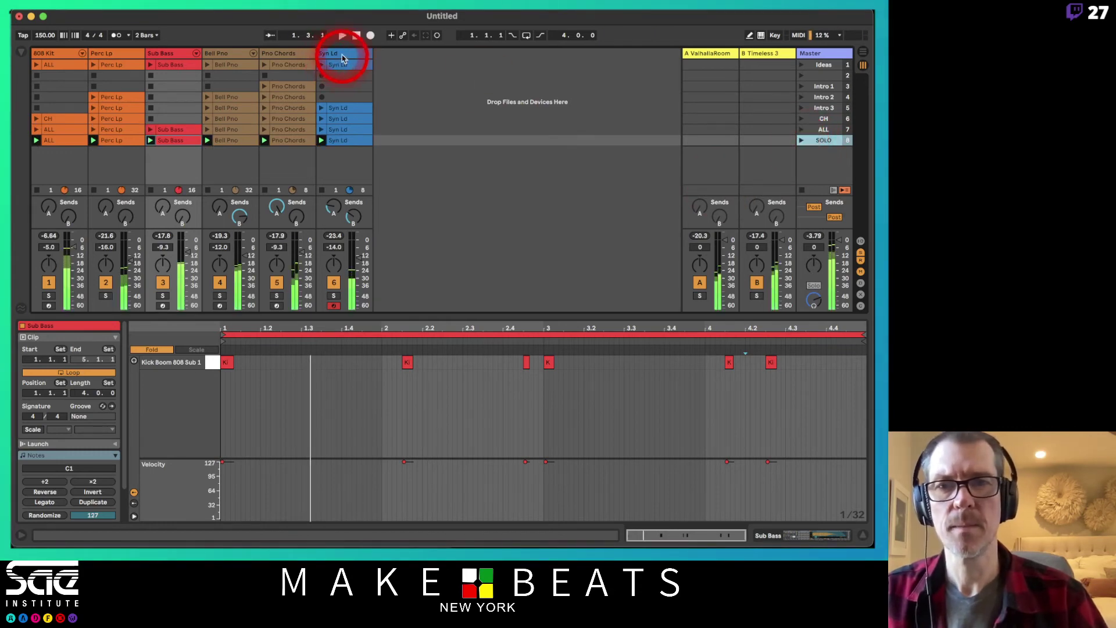
Stop playback and insert a MIDI track named Ld Syn after the Syn Ld track
left_click(343, 57)
key("space")
key("super+shift+t")
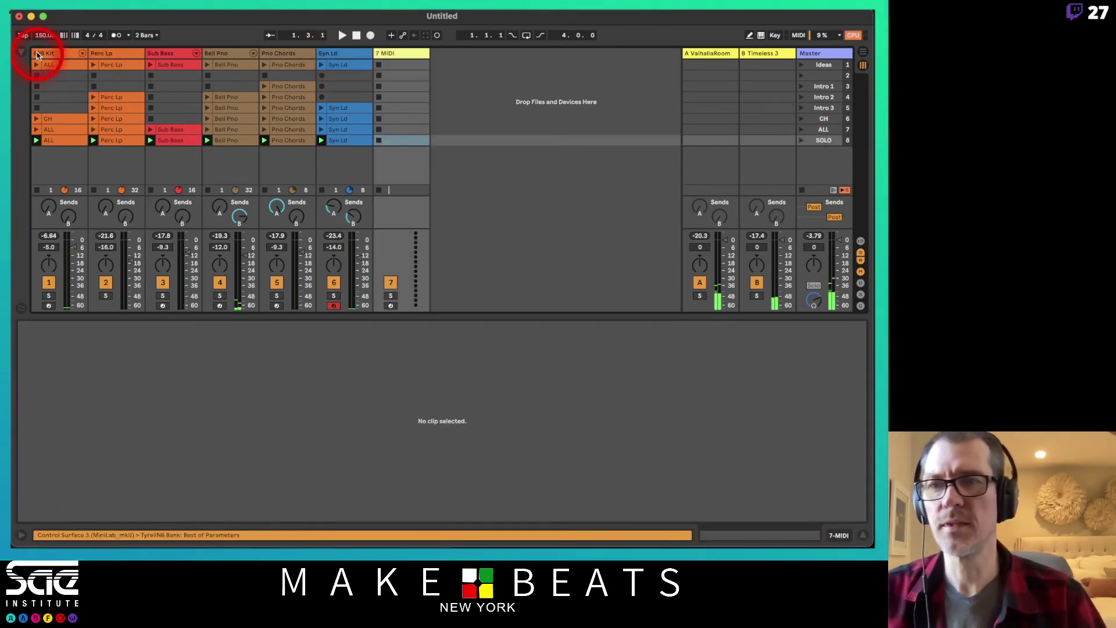
Find Omnisphere among the Spectrasonics plug-ins and load it onto the Ld Syn track
left_click(20, 50)
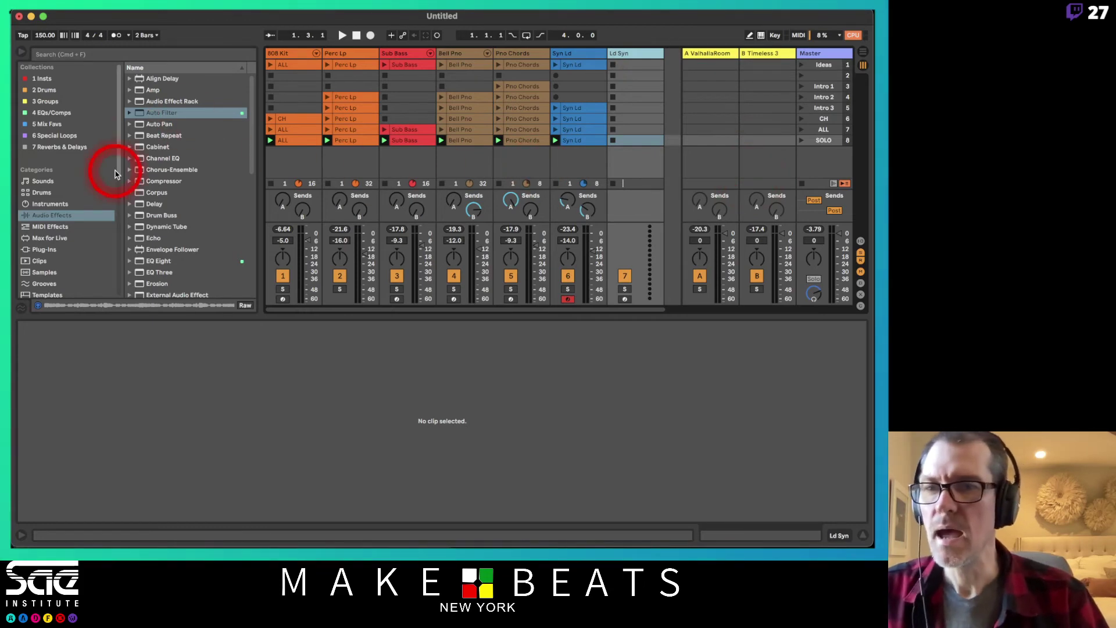
left_click(52, 249)
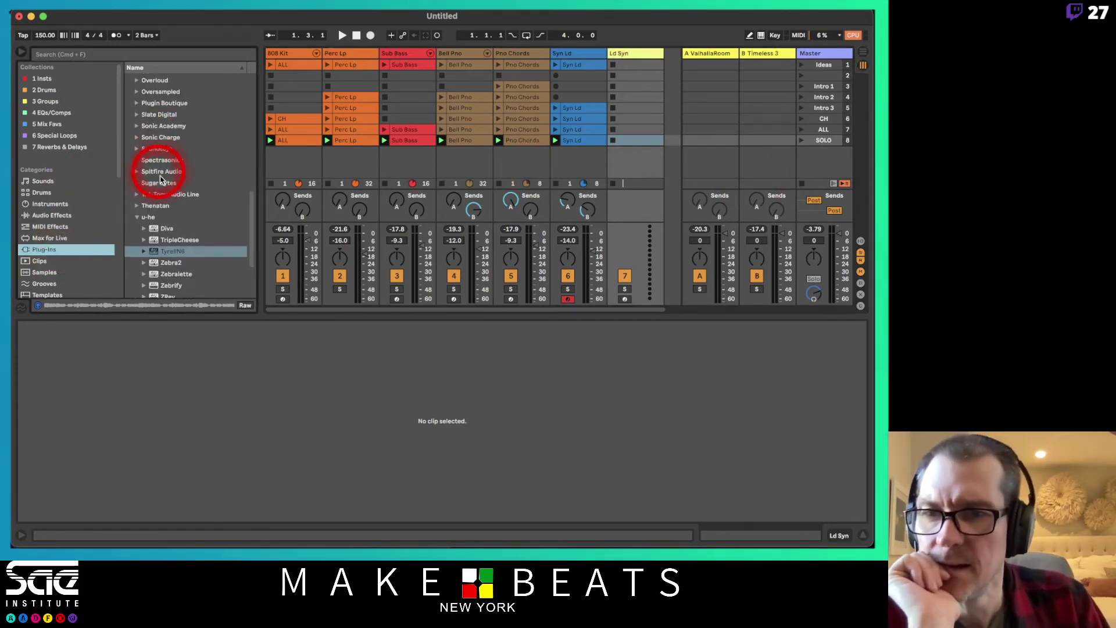
left_click(135, 220)
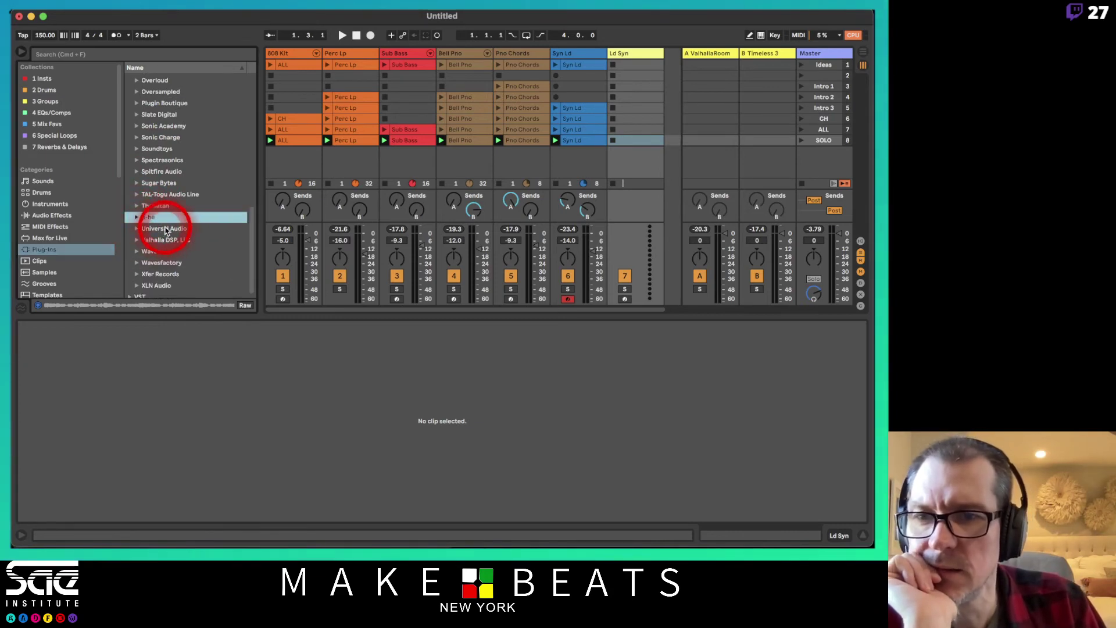
scroll(165, 225, "up", 1)
left_click(137, 168)
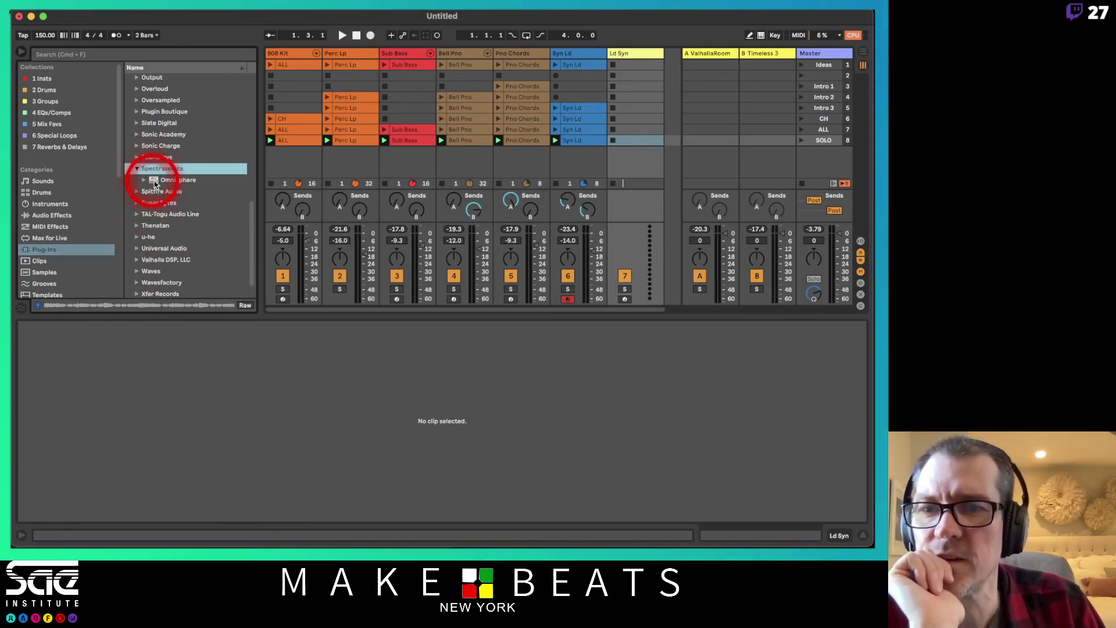
left_click_drag(153, 179, 617, 100)
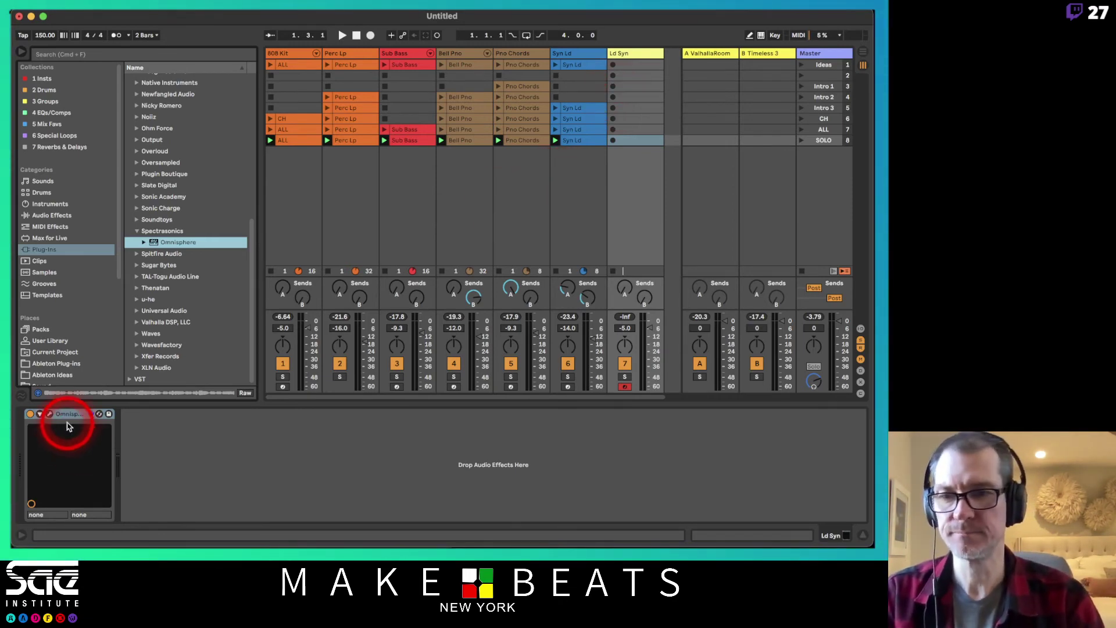
Open Omnisphere's full patch browser and filter the patches to the Synth Mono category
left_click(49, 414)
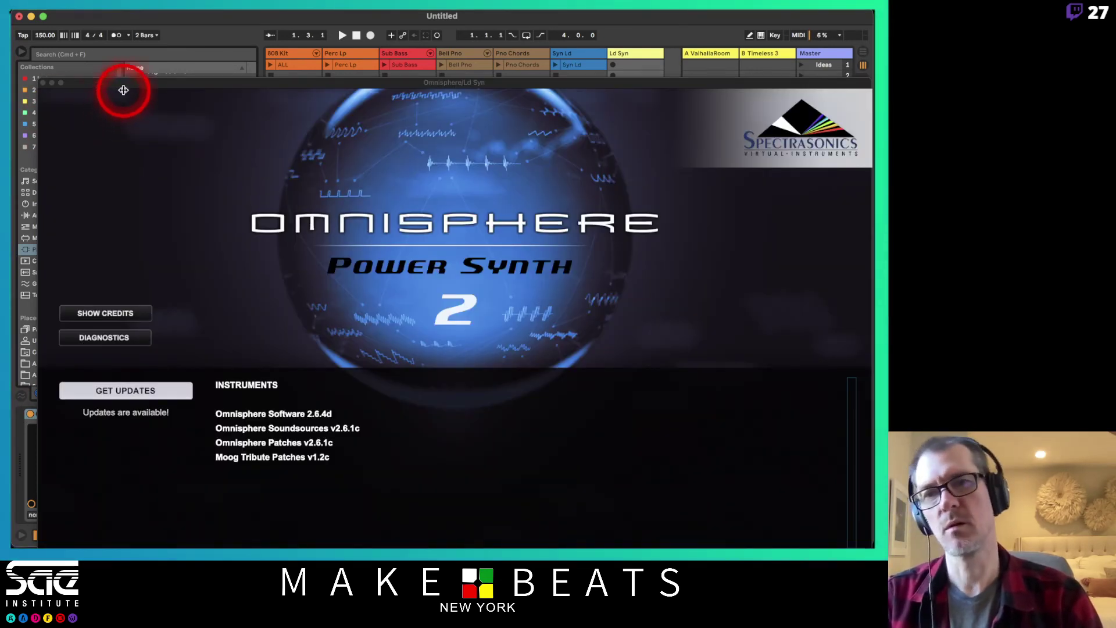
left_click_drag(123, 90, 96, 21)
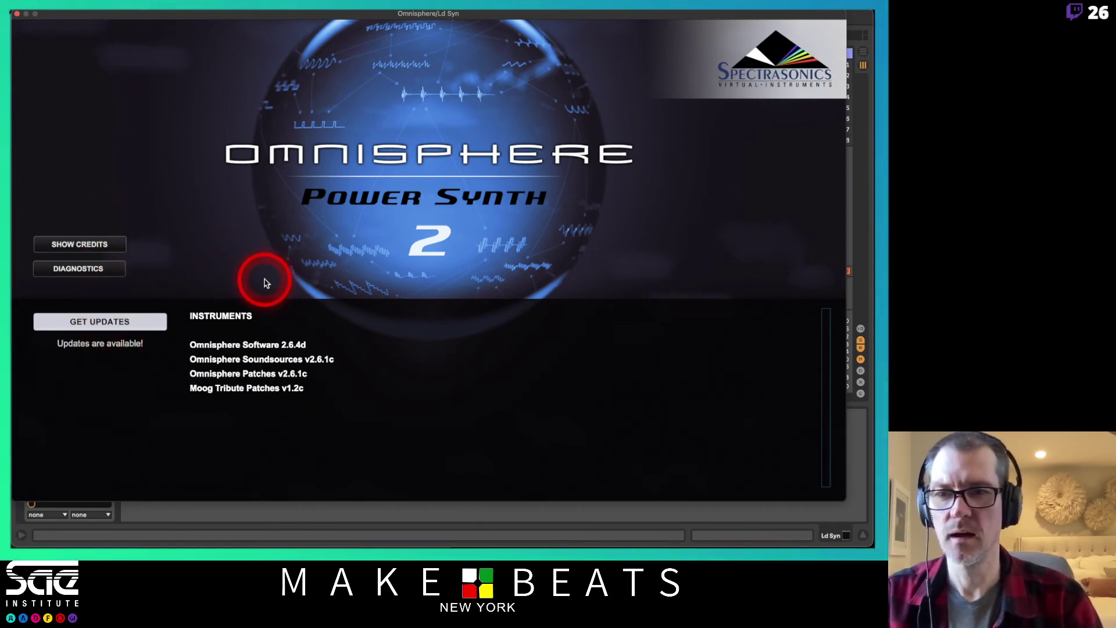
left_click(374, 256)
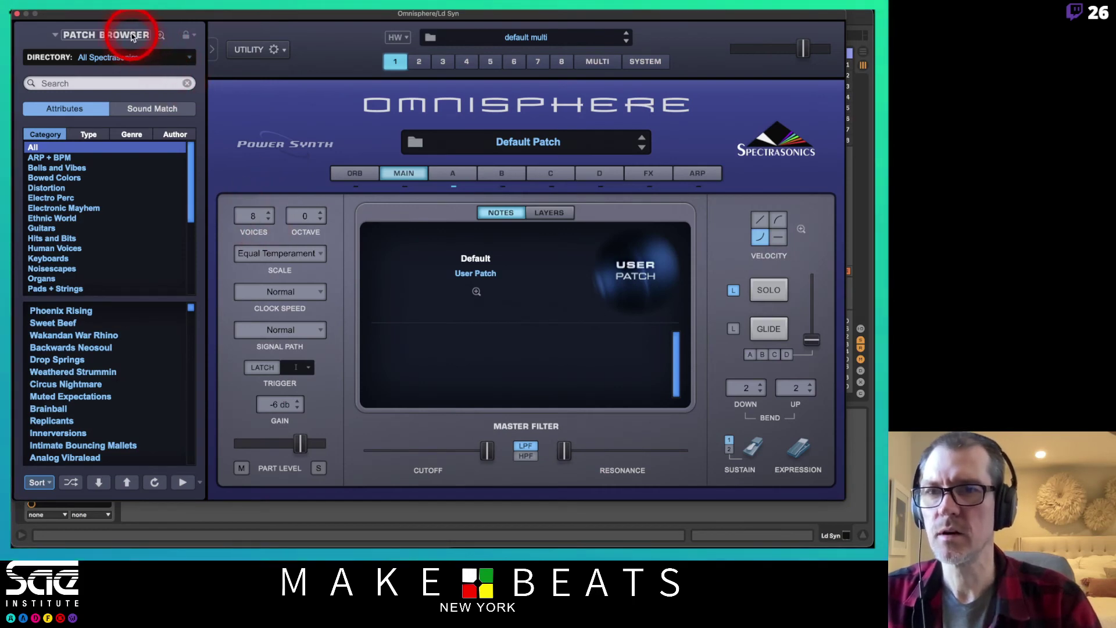
left_click(160, 36)
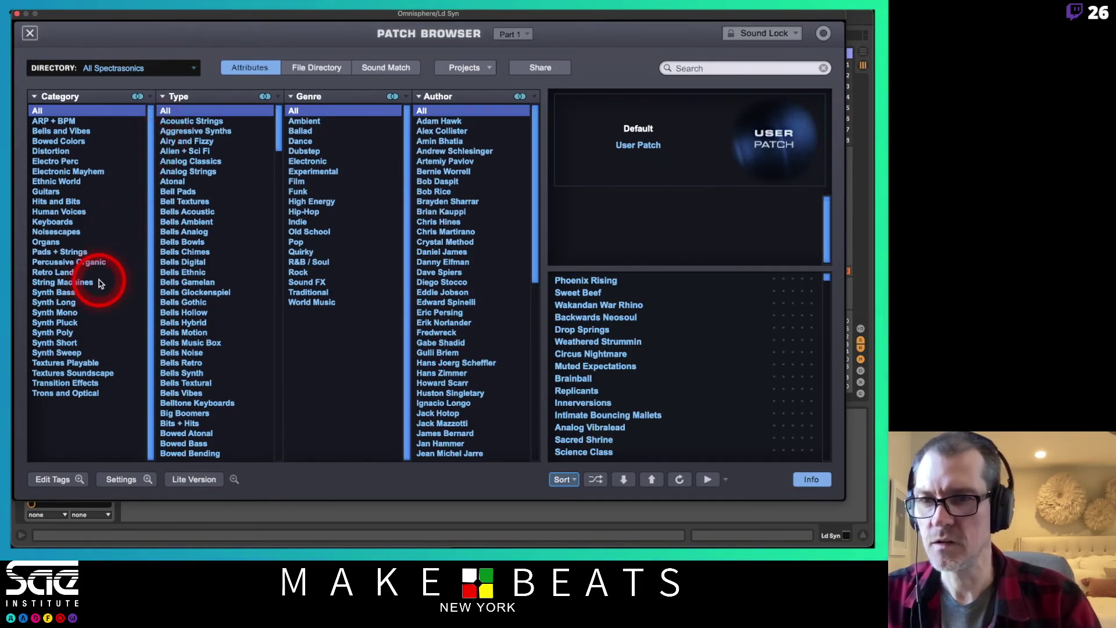
left_click(73, 313)
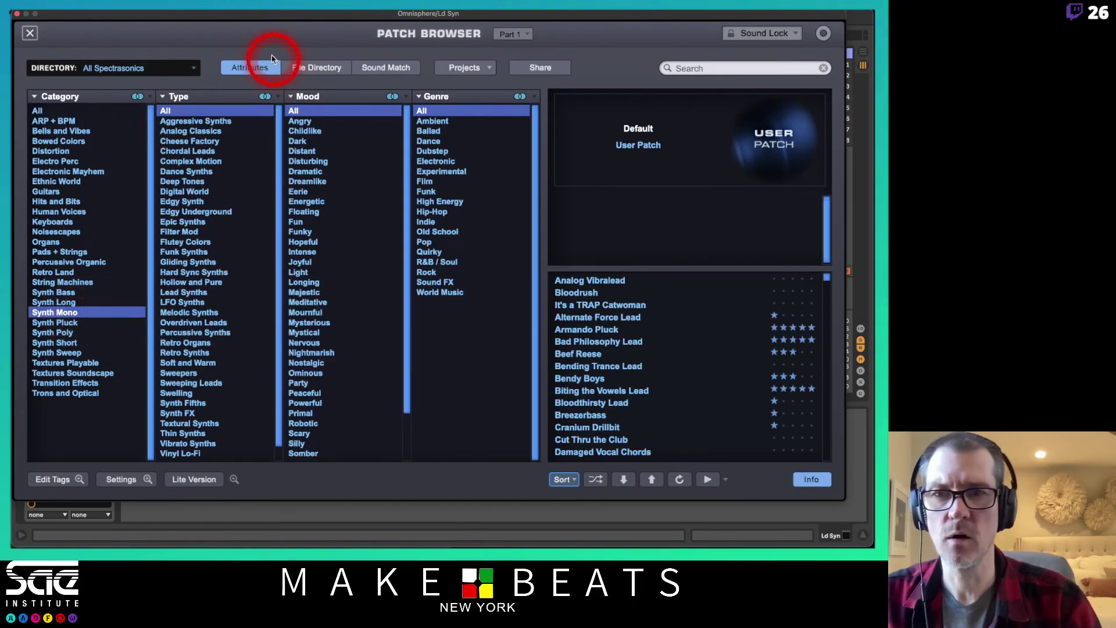
Move the Omnisphere window clear of the mixer and set the Ld Syn track's volume to -15.2 dB
left_click_drag(256, 22, 431, 447)
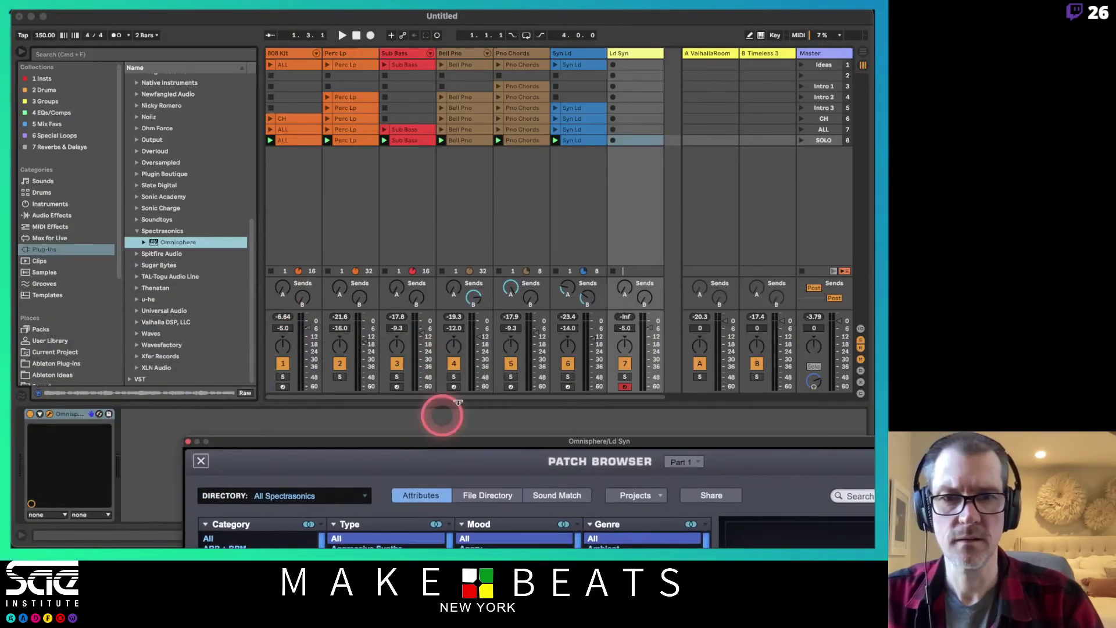
left_click(642, 194)
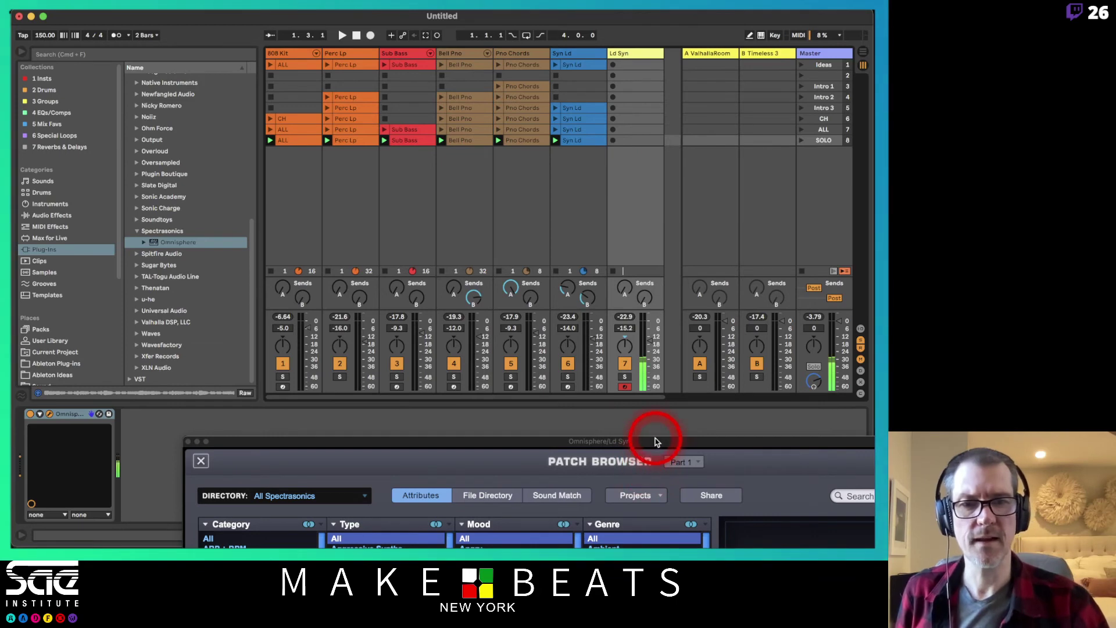
Audition Synth Mono patches from Analog Vibralead through Beef Reese, including It's a TRAP Catwoman, Alternate Force Lead, Armando Pluck and Bad Philosophy Lead
left_click_drag(656, 441, 553, 13)
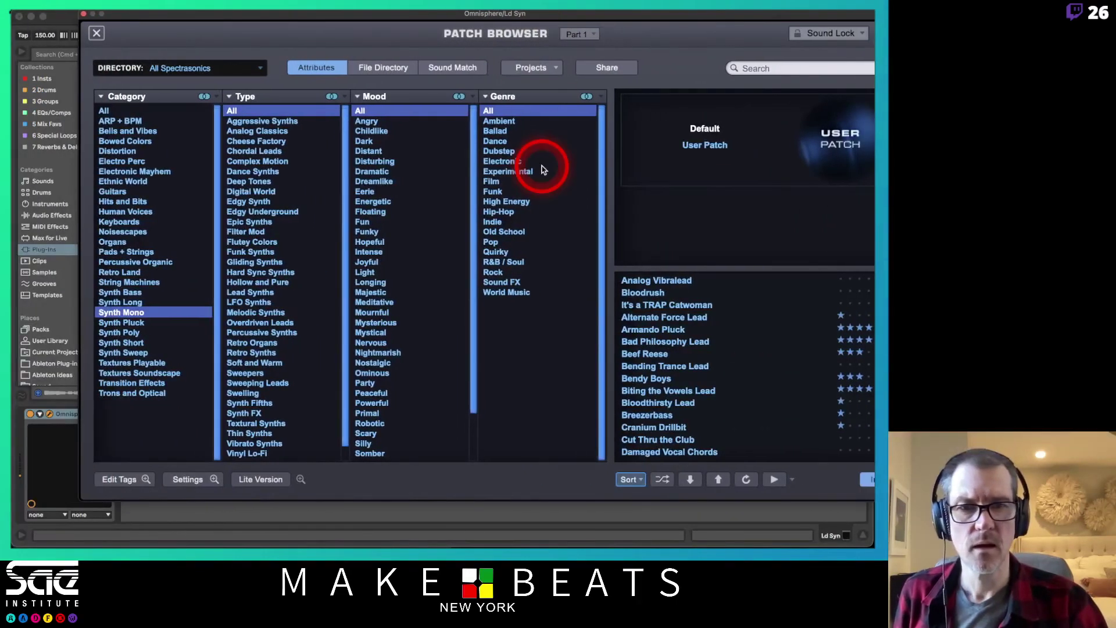
left_click(670, 283)
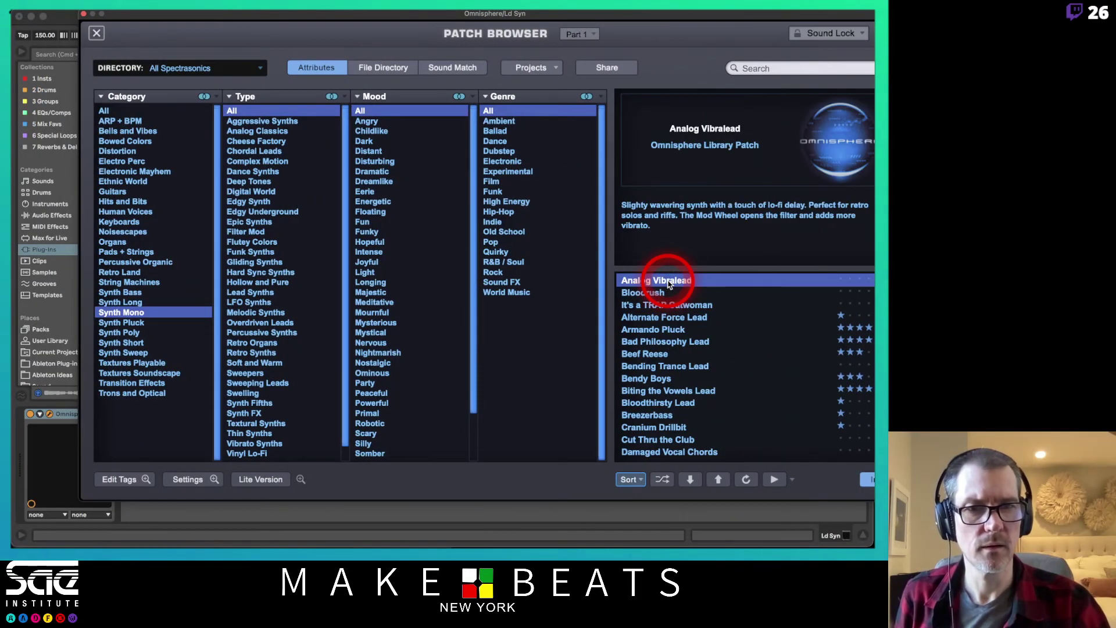
left_click_drag(641, 18, 594, 17)
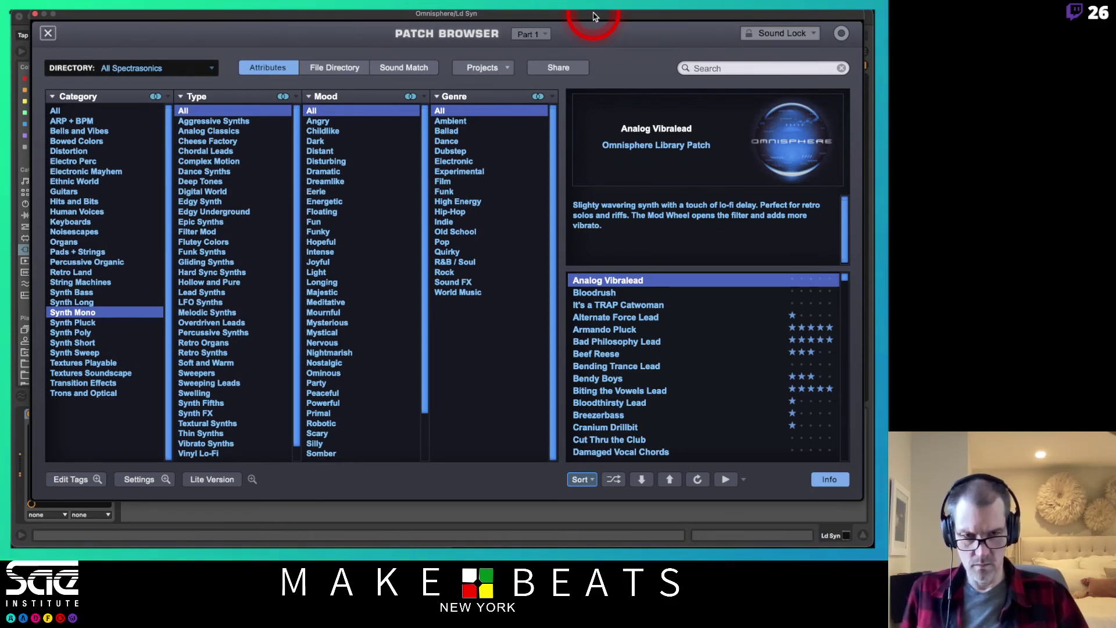
left_click(651, 307)
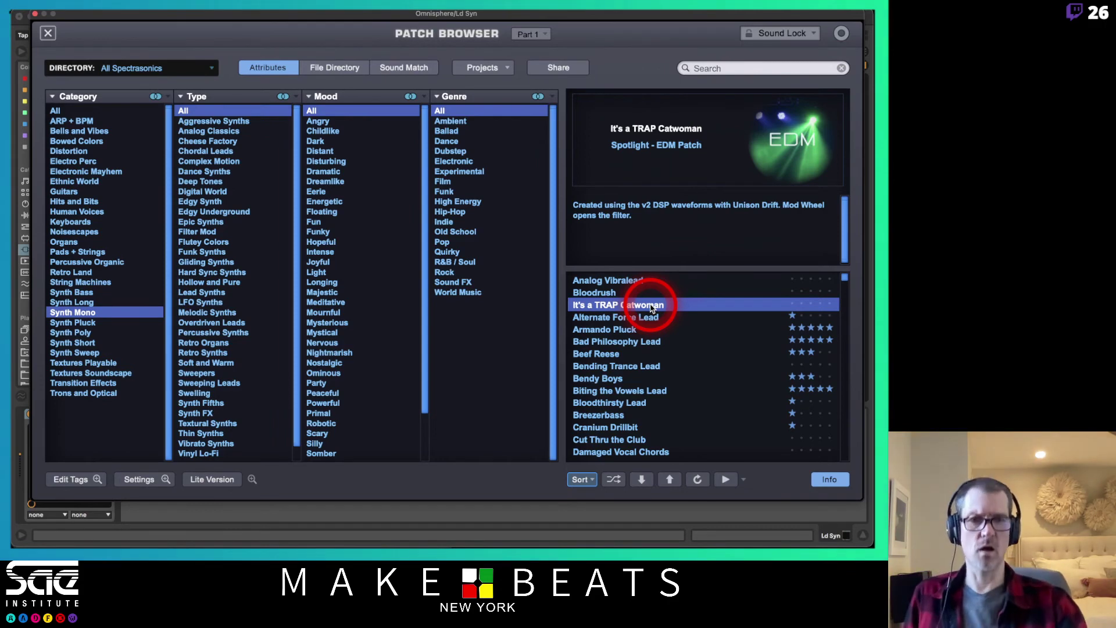
key("Down")
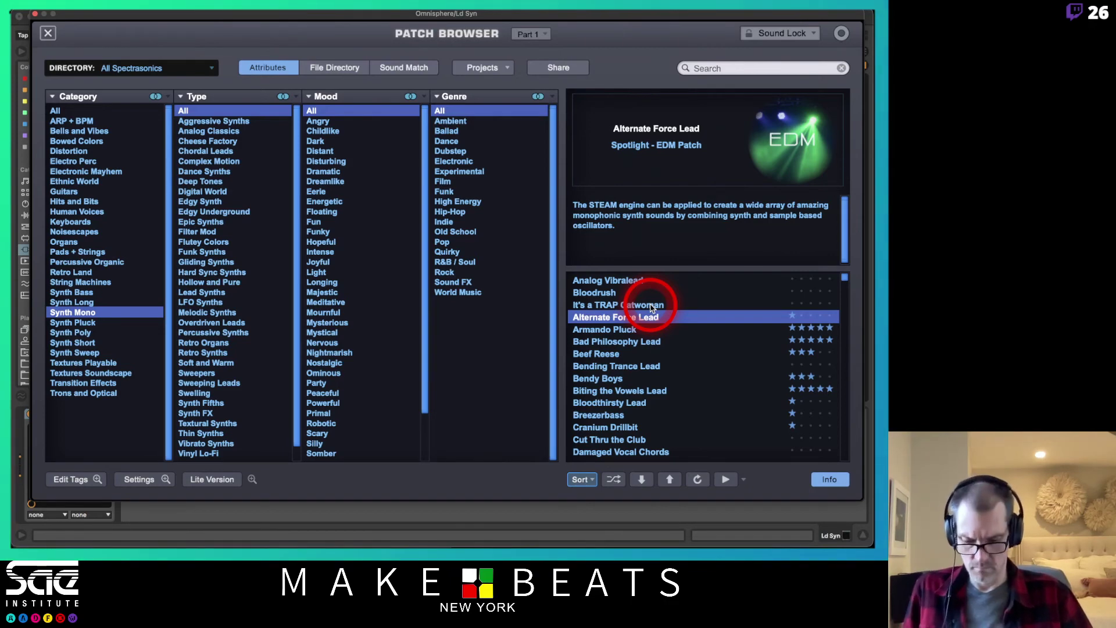
key("Down")
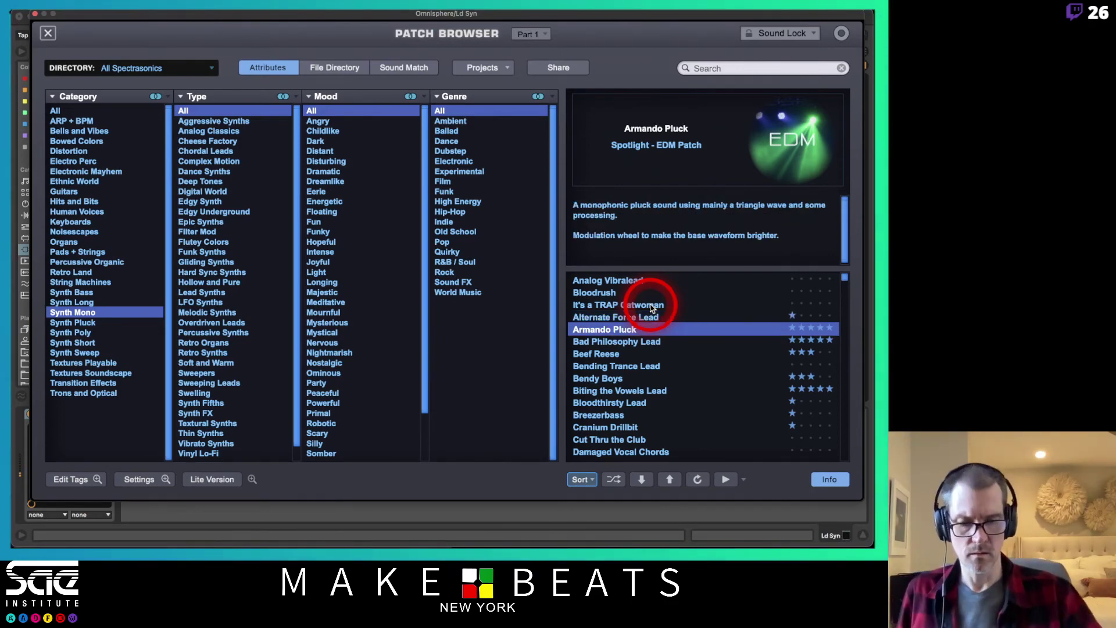
key("Down")
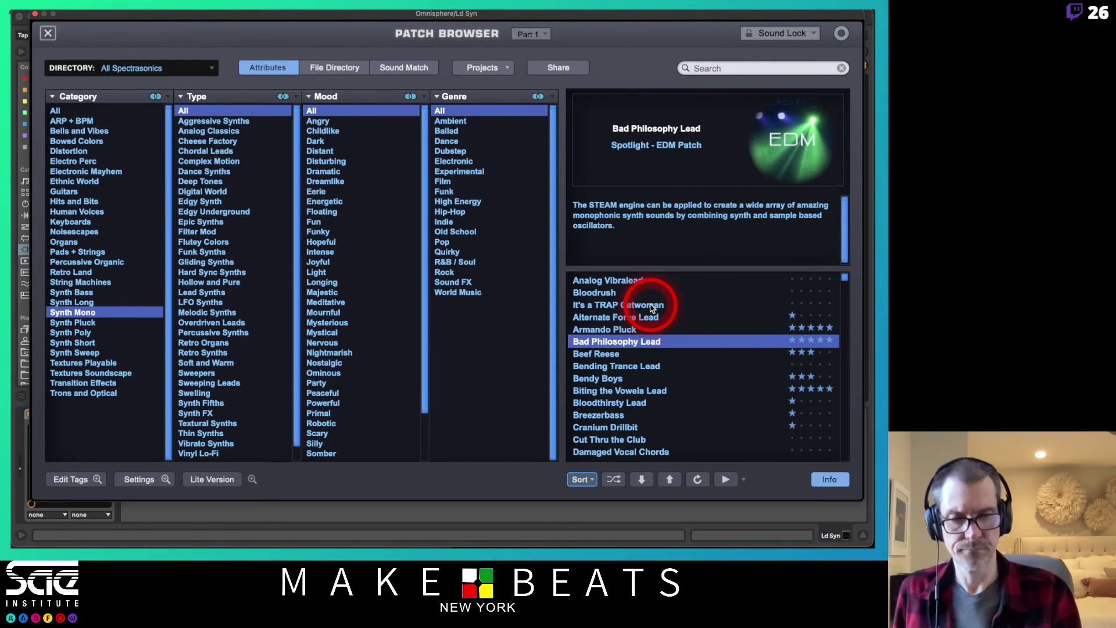
key("Down")
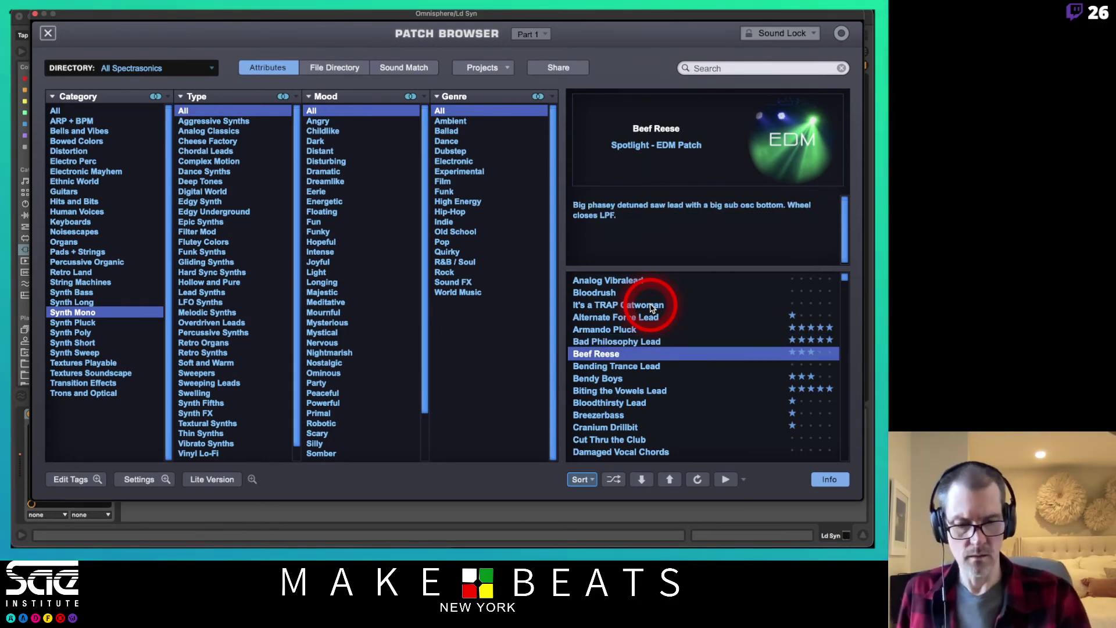
Continue through Bendy Boys to load the Biting the Vowels Lead patch, and close the Omnisphere window
key("Down")
key("Down")
key("Down")
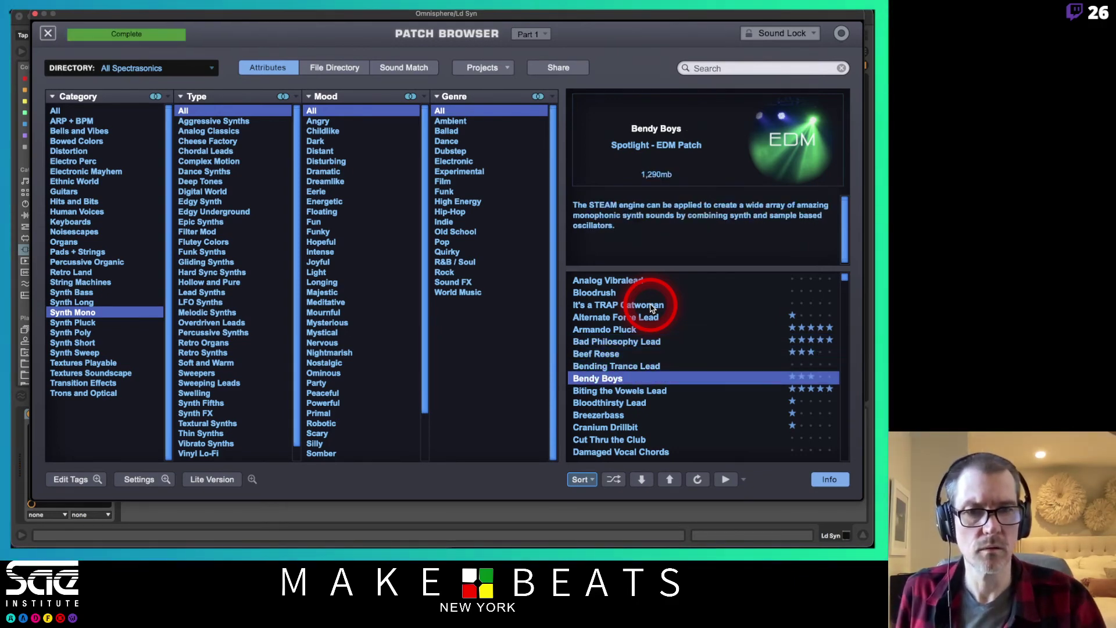
key("Up")
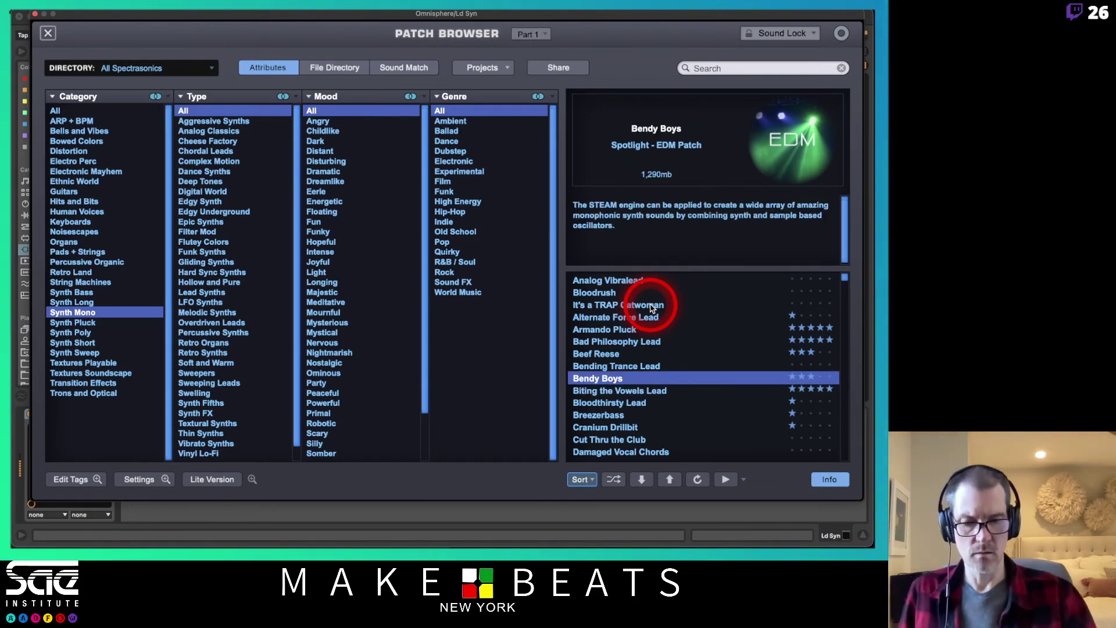
key("Down")
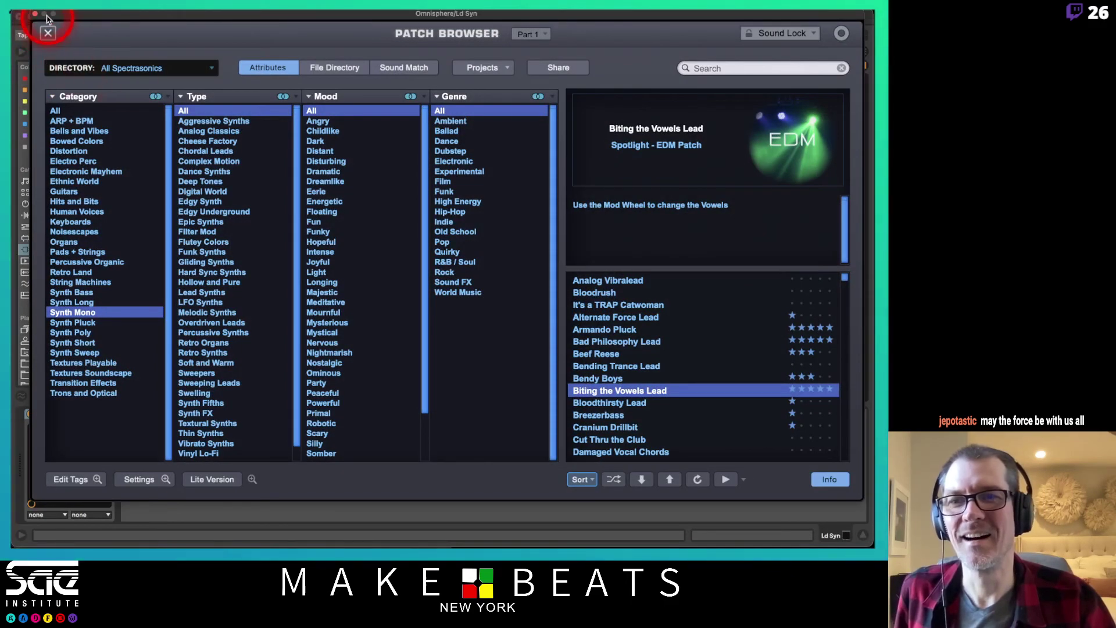
left_click(33, 18)
left_click(482, 112)
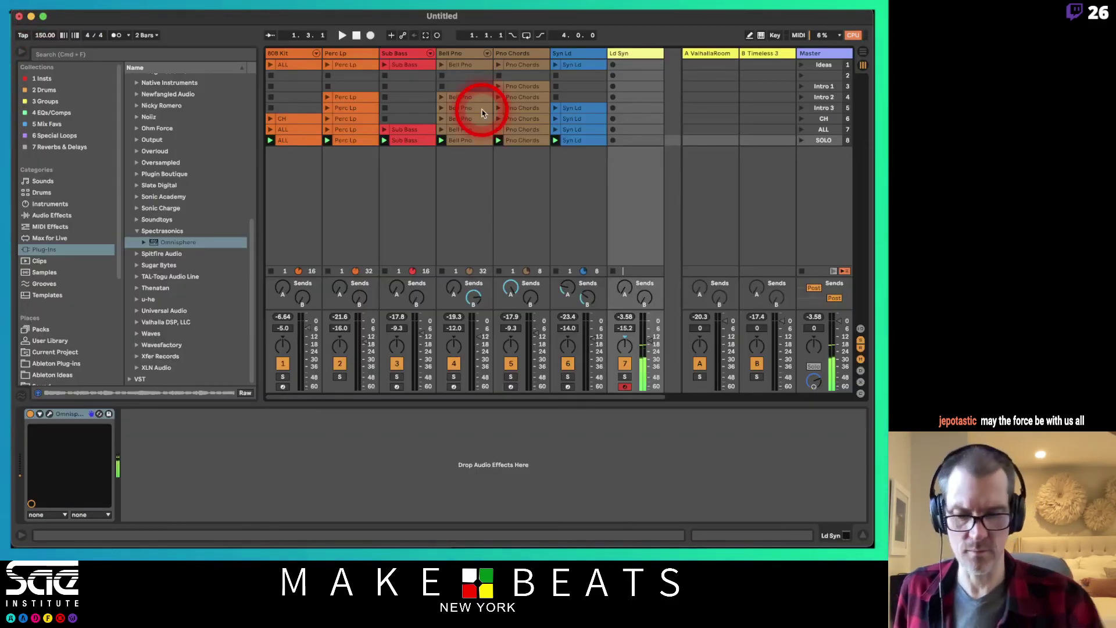
Record a 12-bar lead melody into the Ld Syn track's slot in the SOLO scene during playback
left_click(705, 168)
left_click(645, 155)
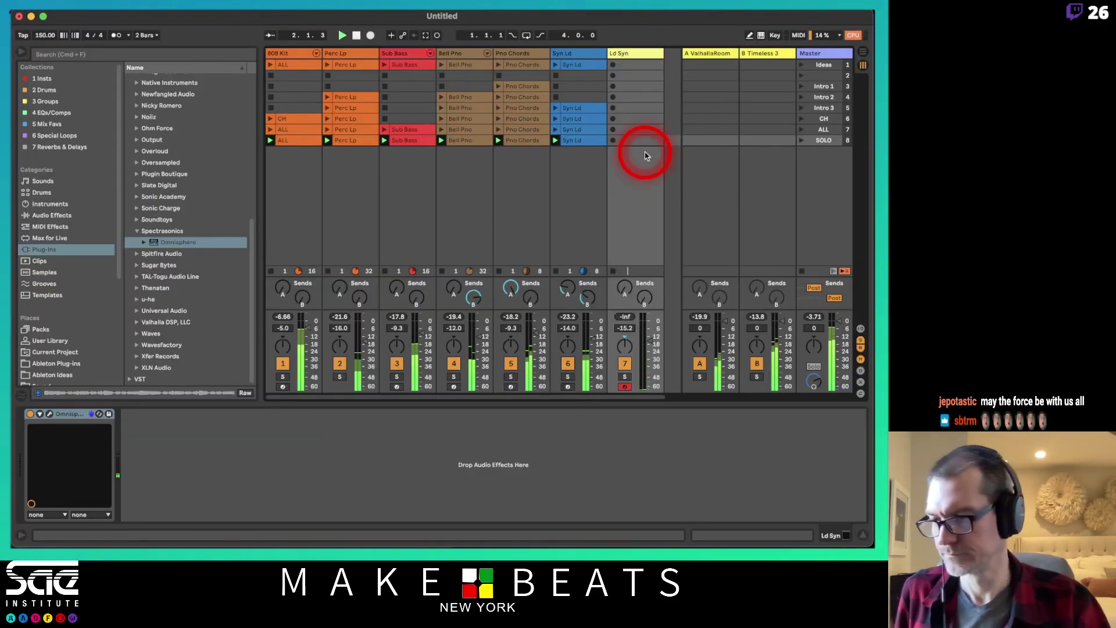
left_click(611, 143)
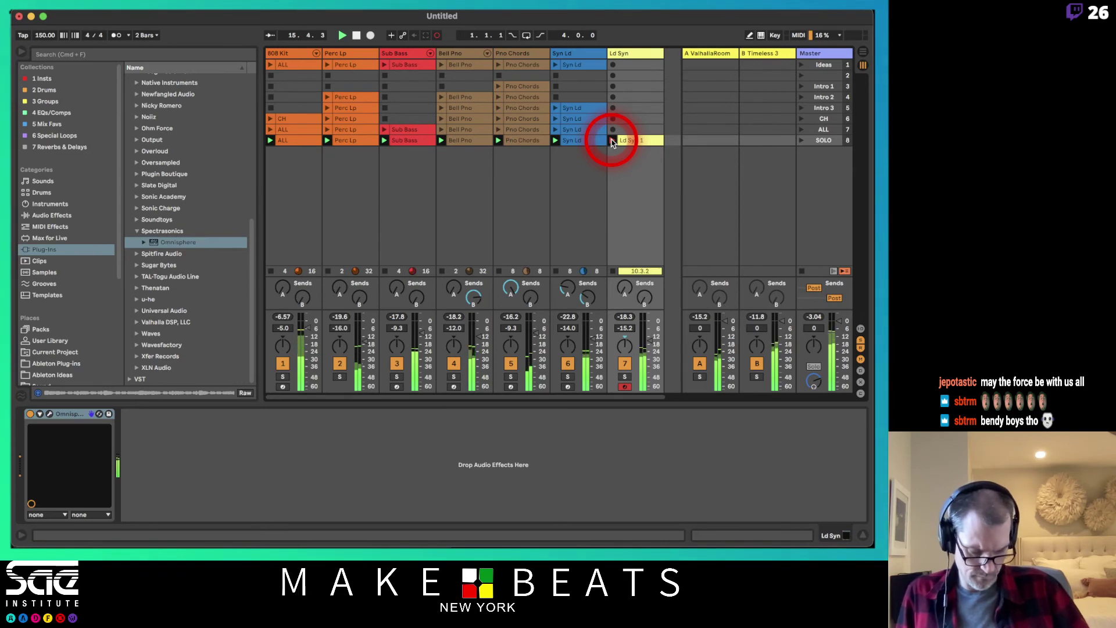
key("space")
Play back the recorded Ld Syn clip from its start and open its notes for review
key("space")
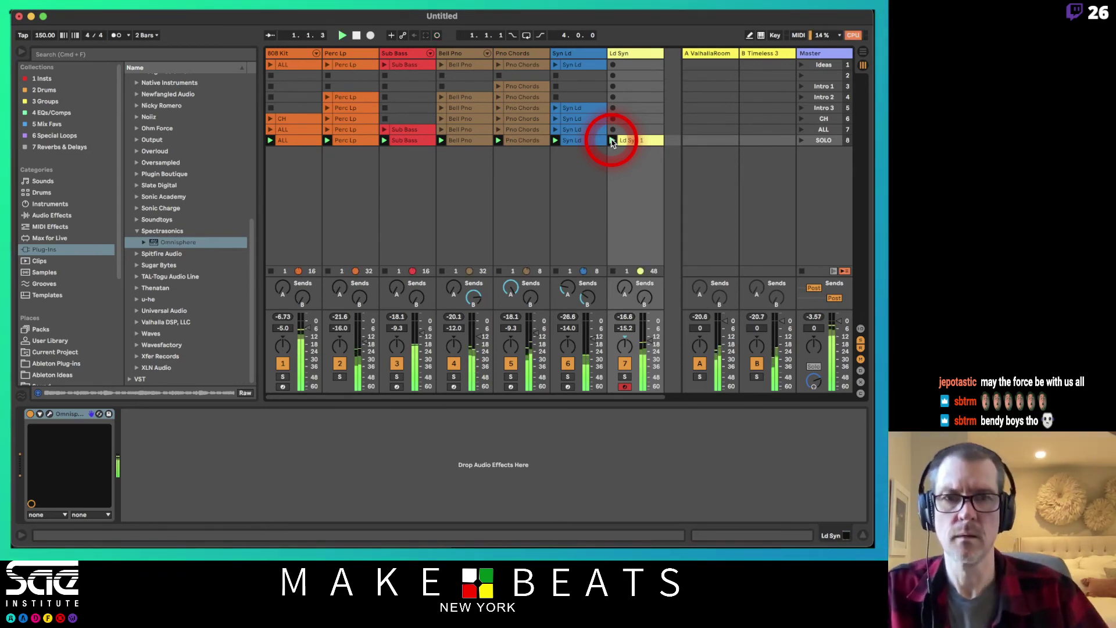
left_click(612, 141)
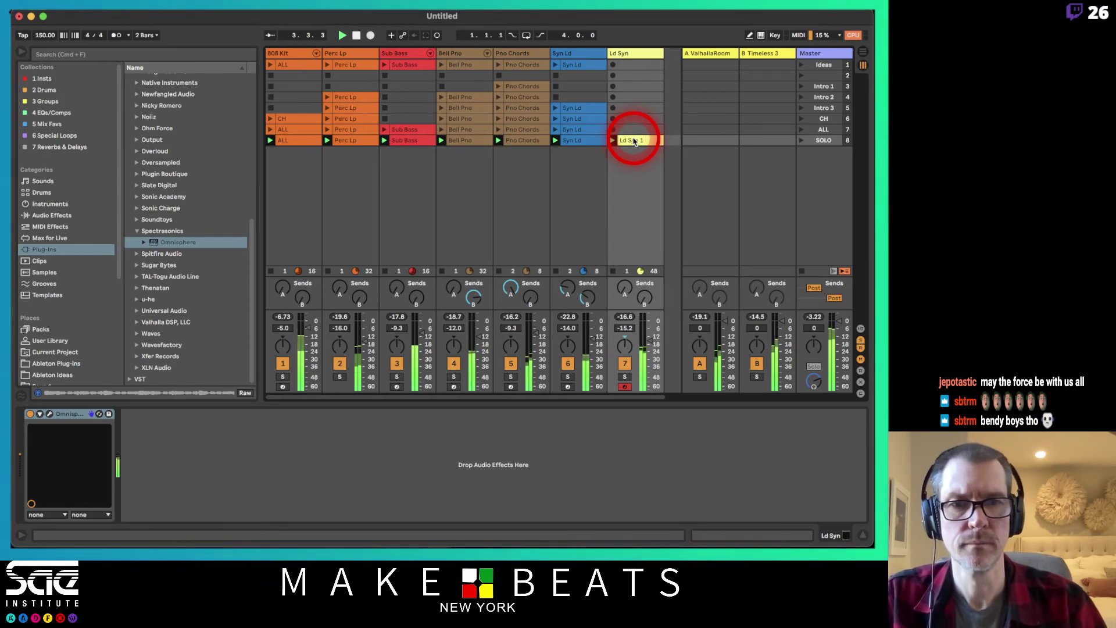
double_click(634, 142)
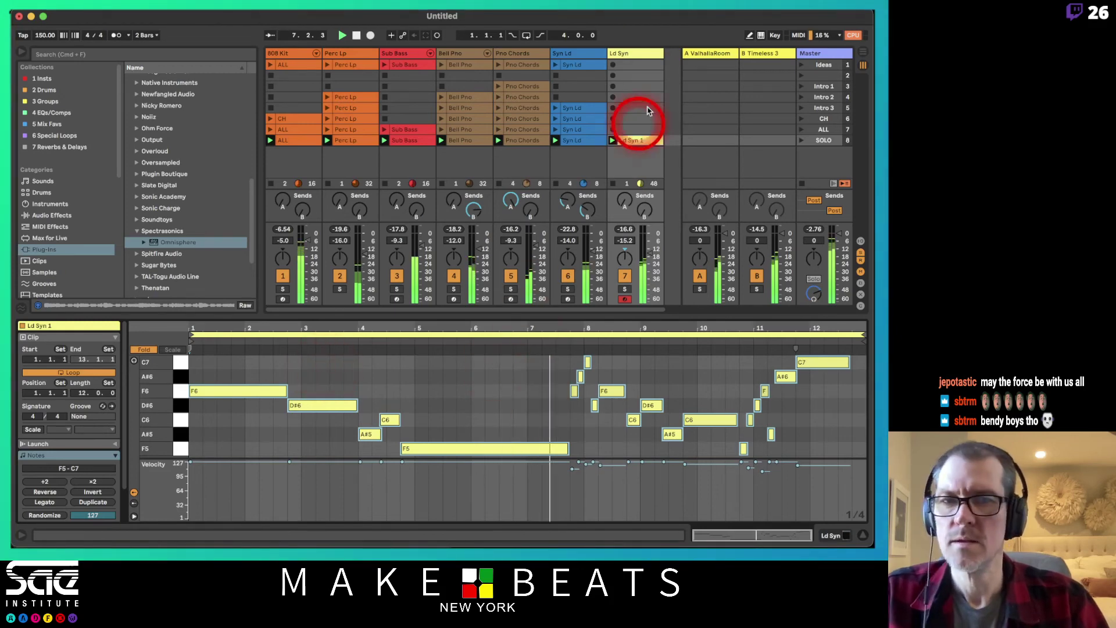
Add an Auto Filter after Omnisphere on the Ld Syn track
double_click(636, 53)
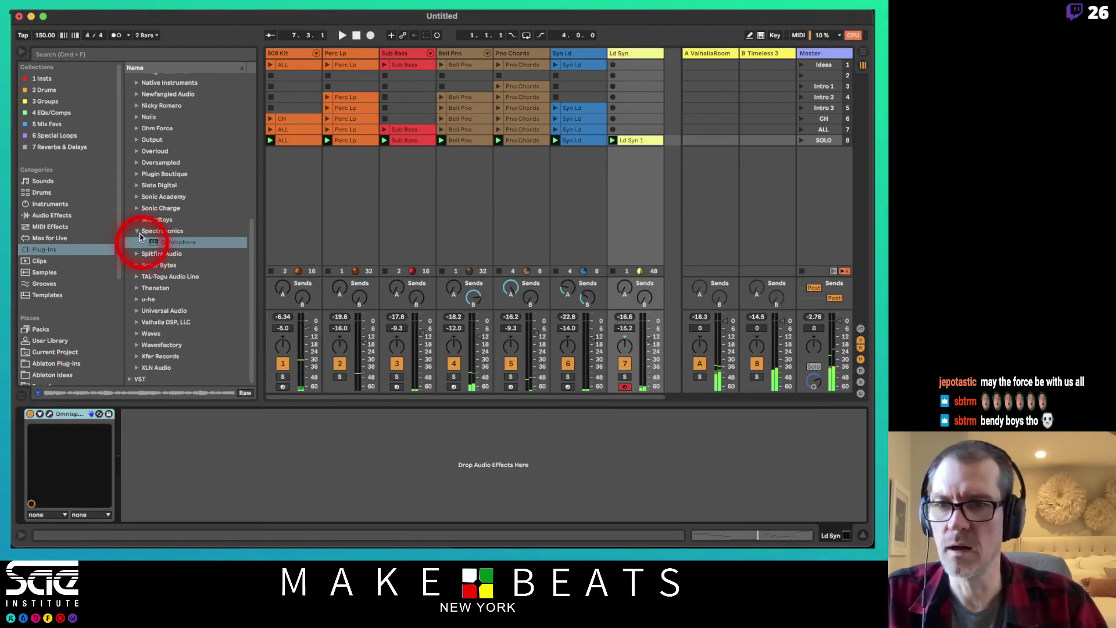
left_click(68, 214)
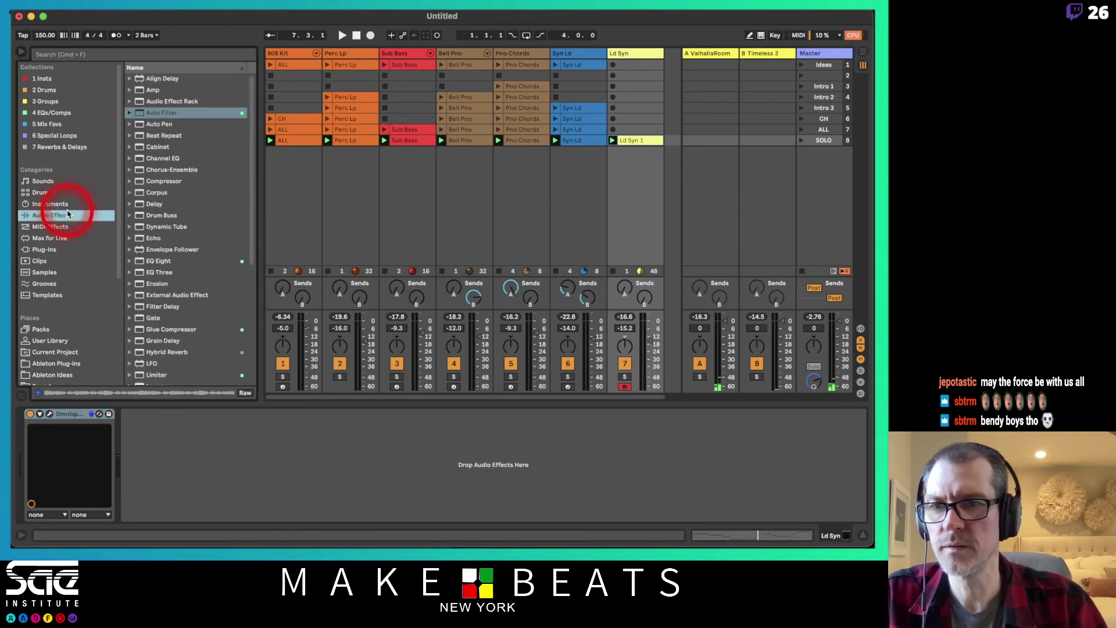
left_click(156, 114)
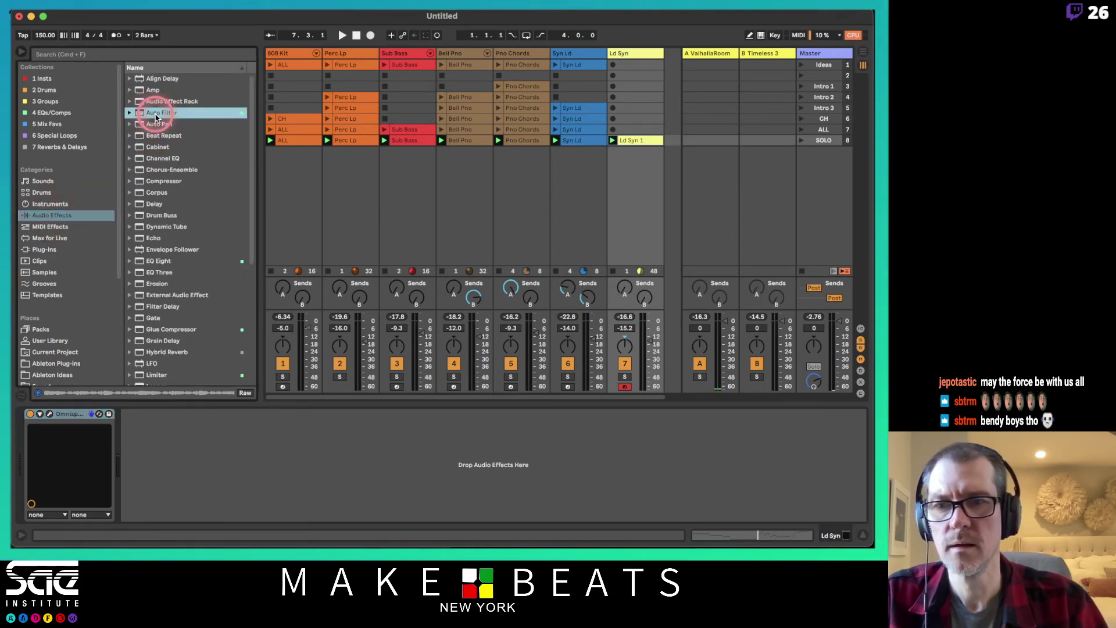
left_click_drag(155, 115, 180, 473)
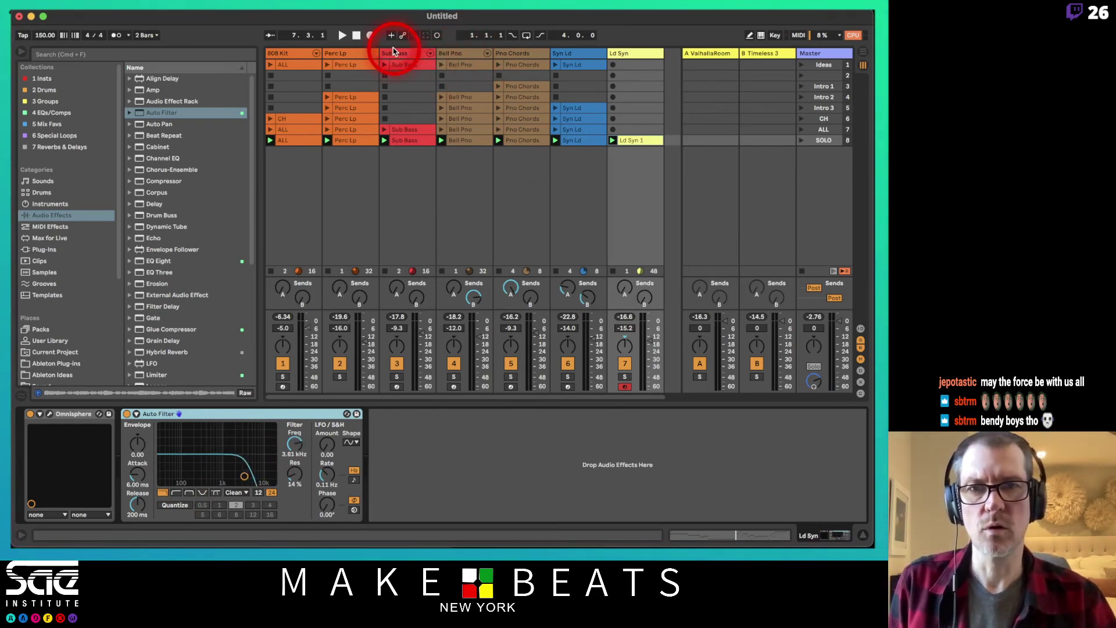
Record Auto Filter frequency sweeps as automation into the Ld Syn clip in the SOLO scene, and replay the result
left_click(402, 35)
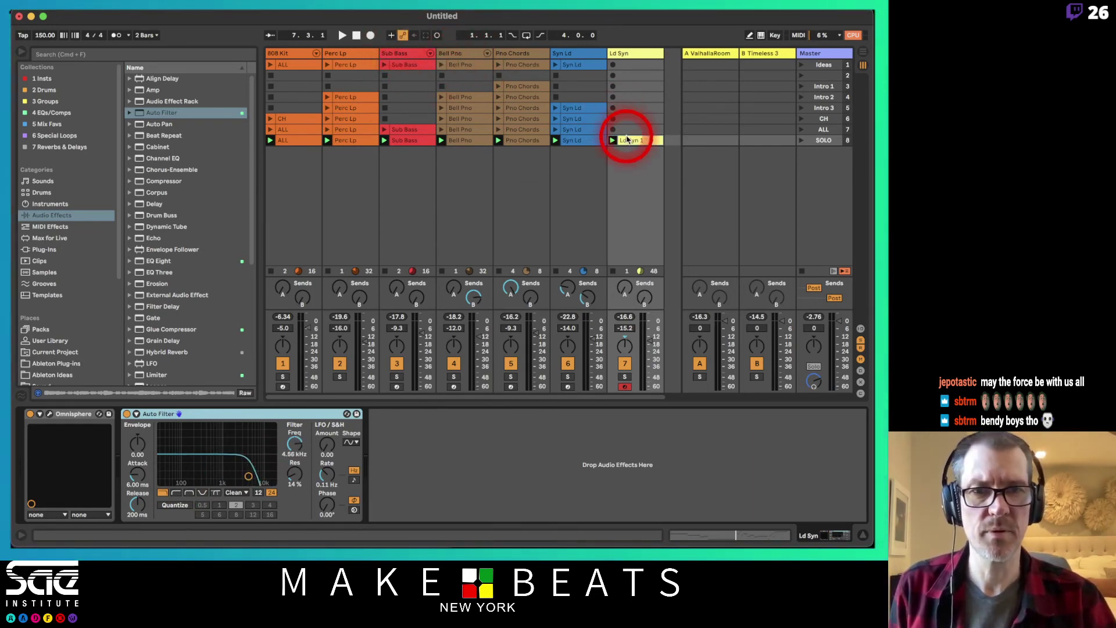
left_click(437, 35)
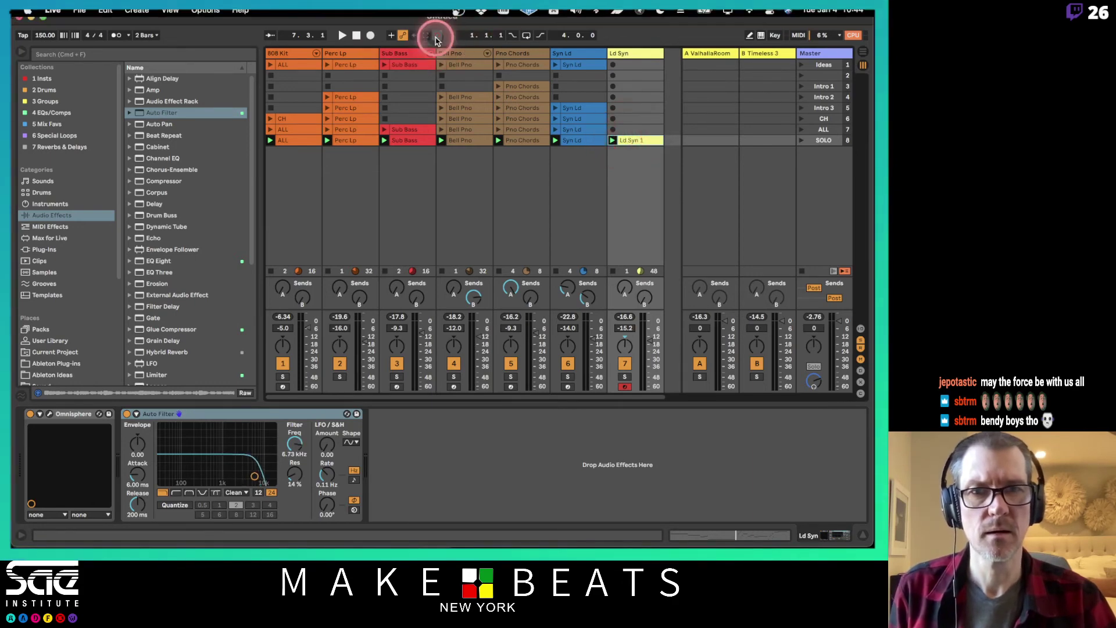
left_click(340, 35)
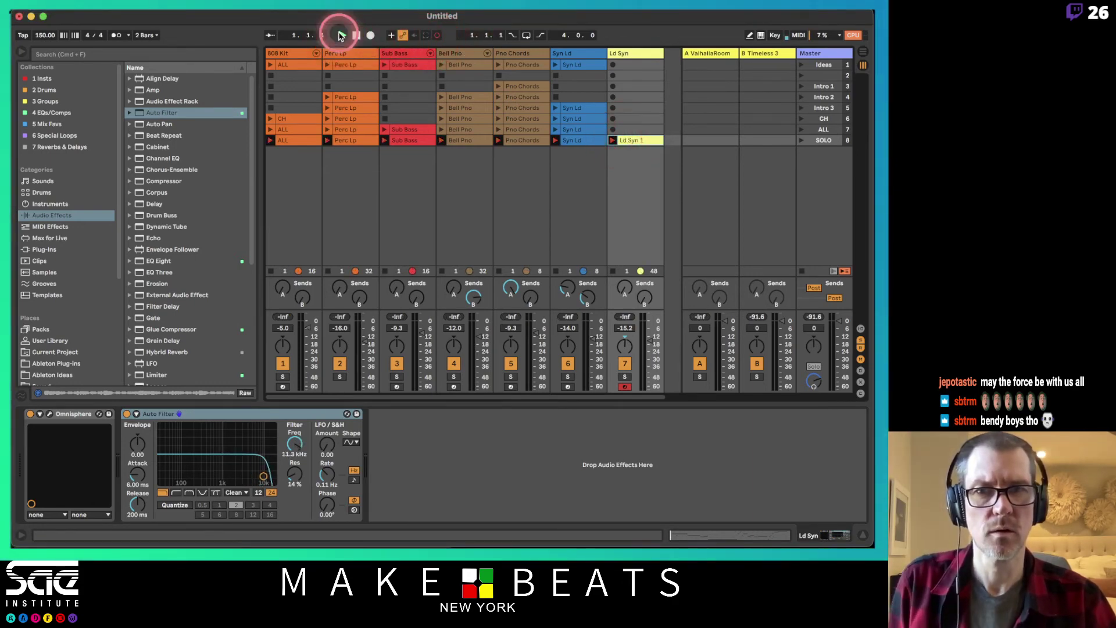
left_click(341, 36)
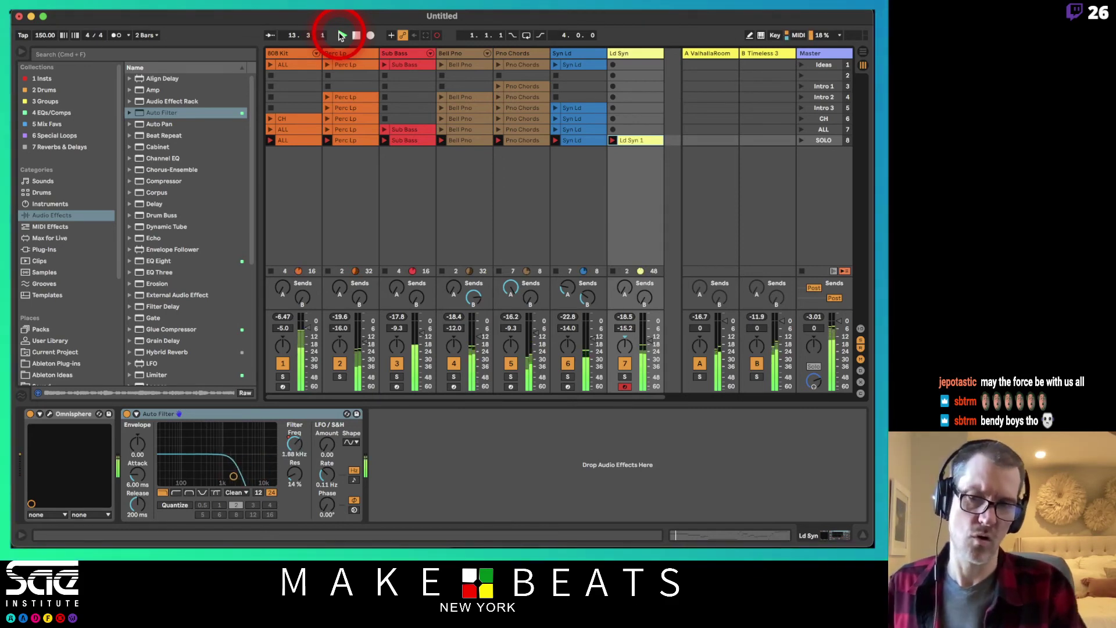
left_click(342, 36)
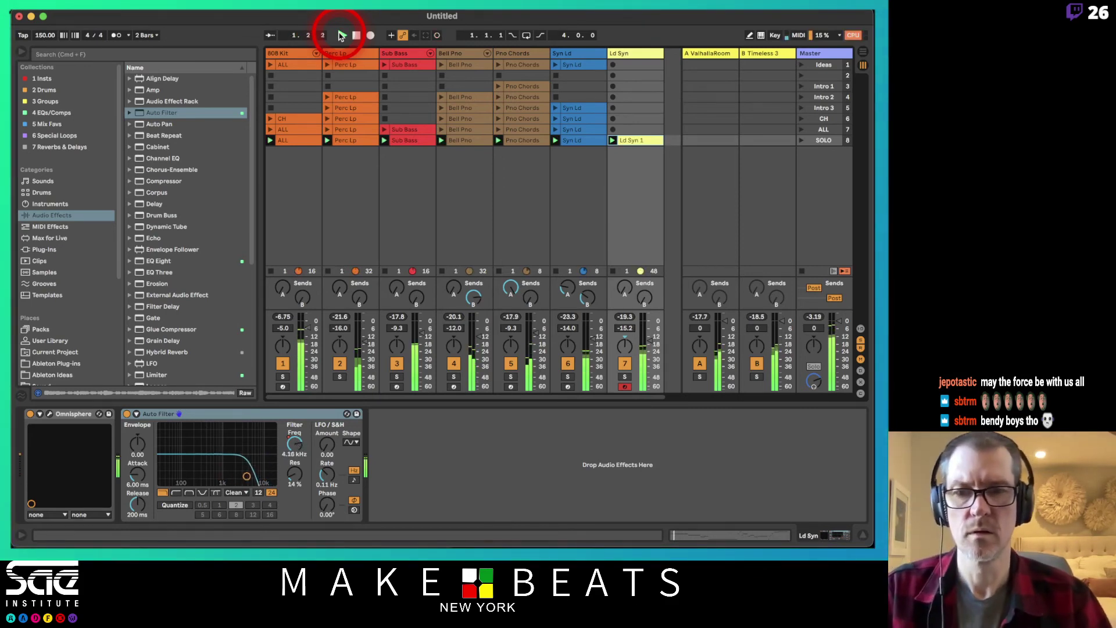
Show the Ld Syn clip's Auto Filter Frequency envelope and flatten the opening peak in bar 1
double_click(650, 142)
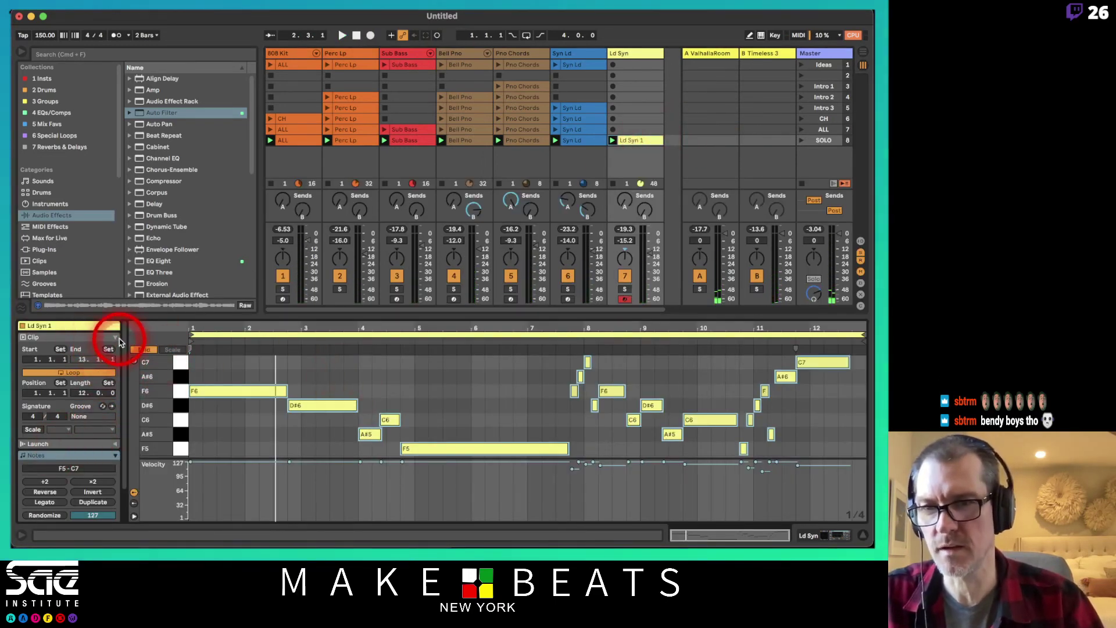
left_click(114, 339)
left_click(114, 443)
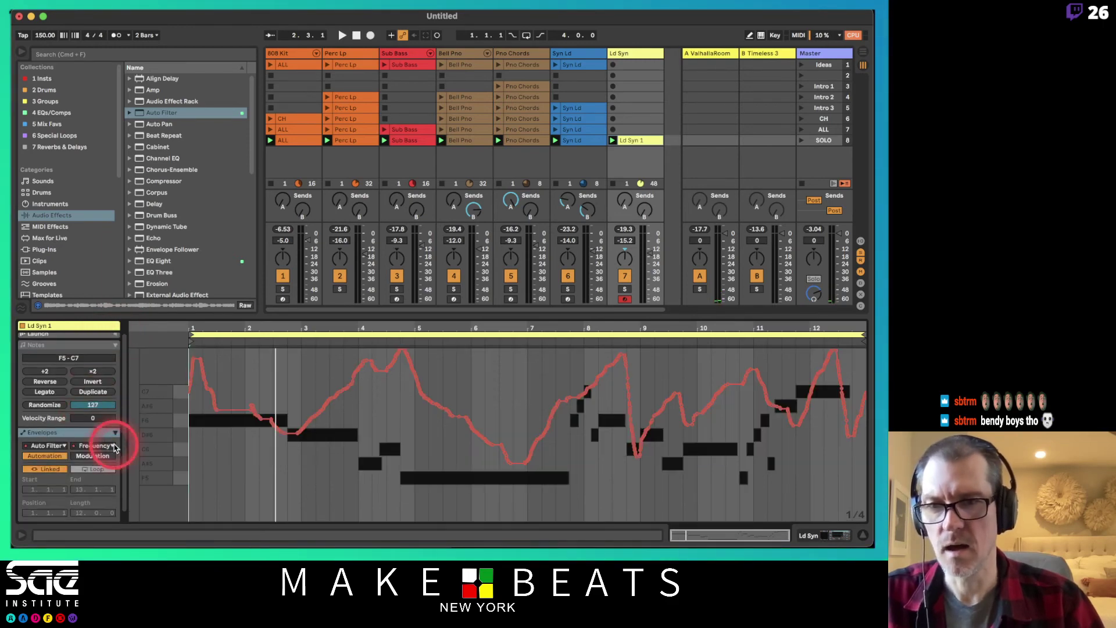
left_click_drag(229, 391, 165, 384)
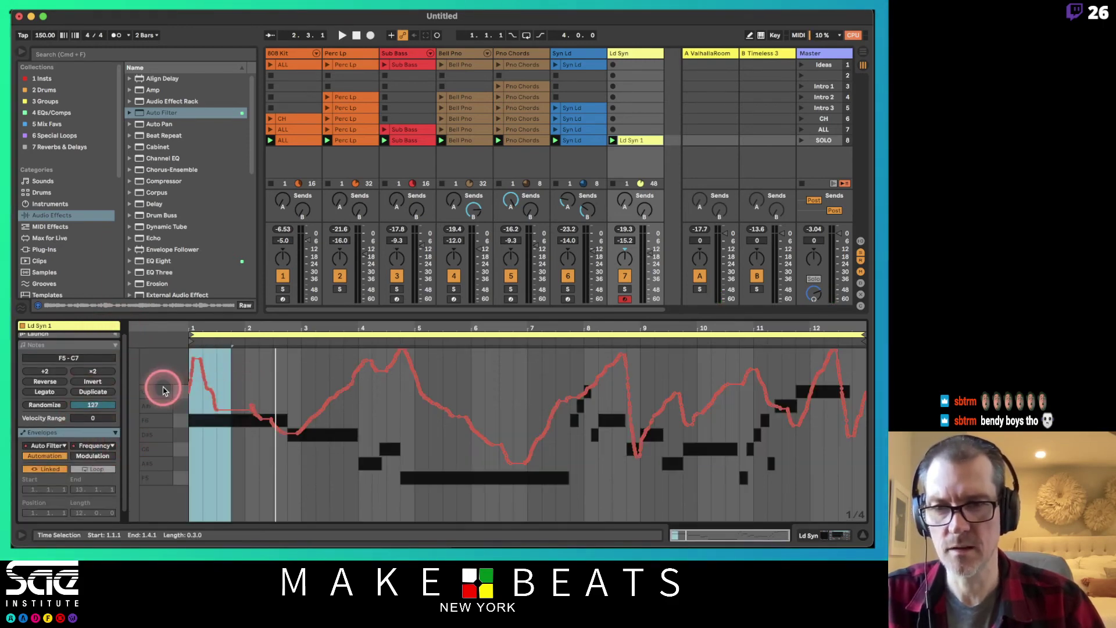
left_click(234, 388)
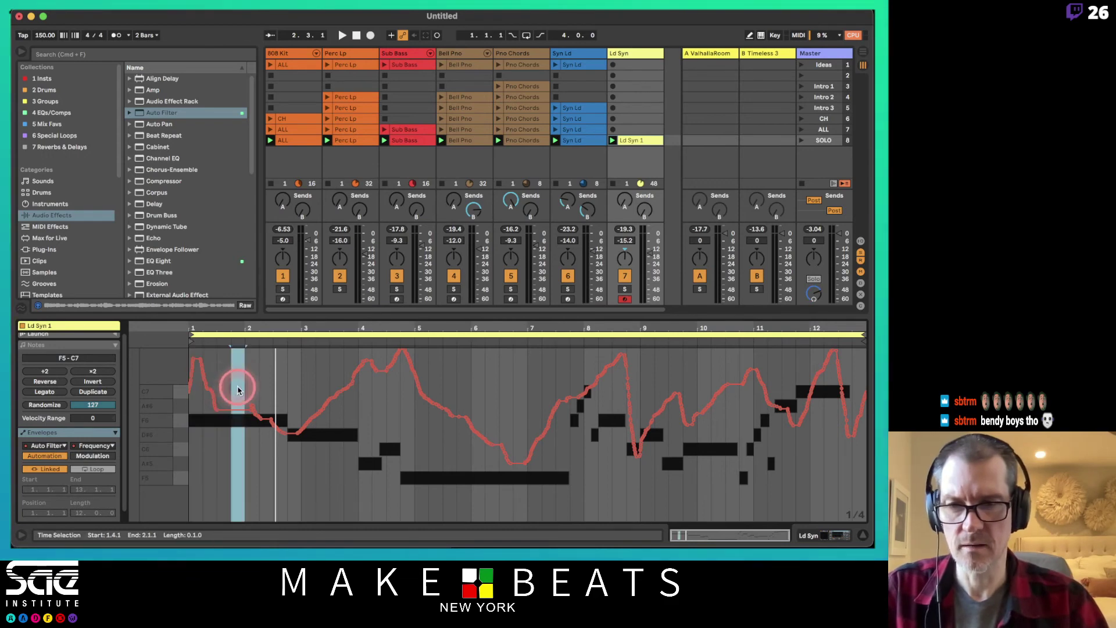
left_click(194, 417)
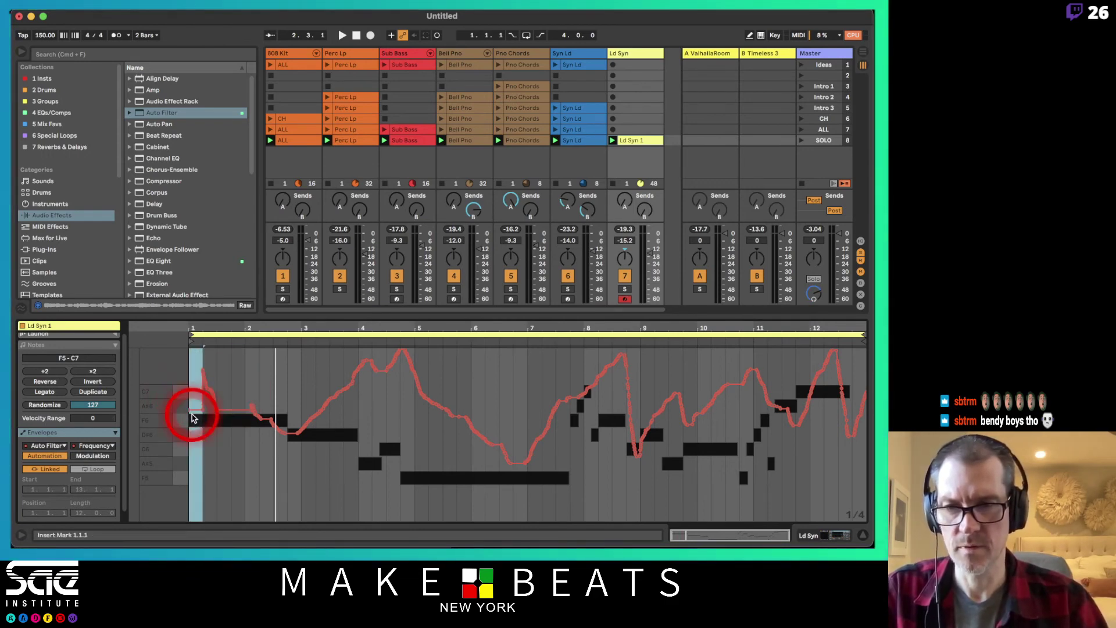
key("super+d")
key("space")
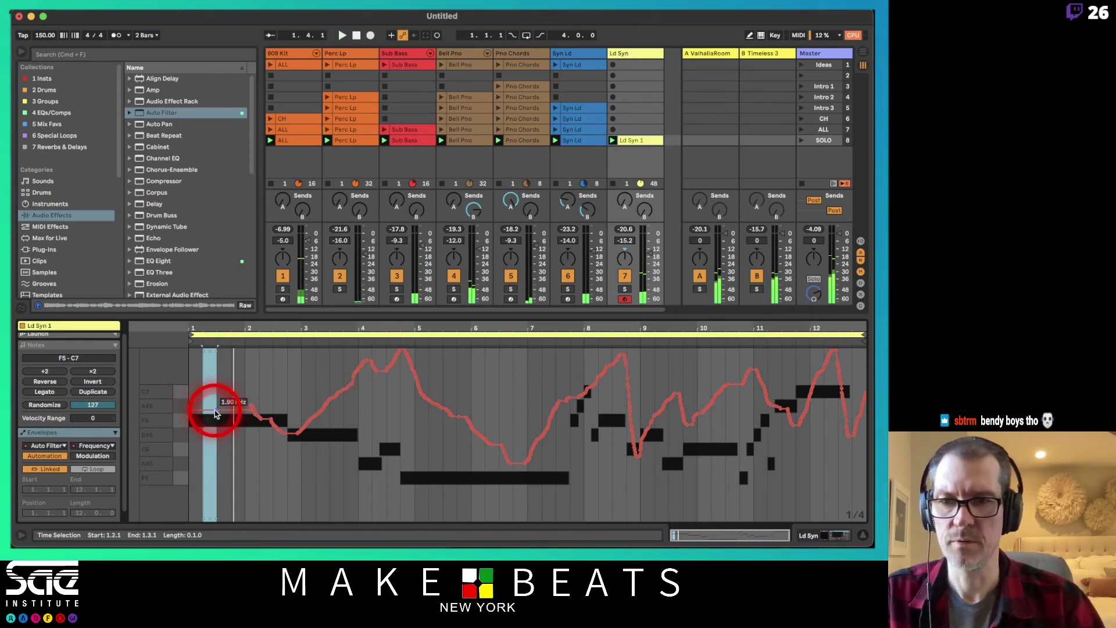
Raise the start of the filter frequency envelope and curve it smoothly down to just after bar 2
left_click(217, 411)
left_click_drag(216, 412, 225, 411)
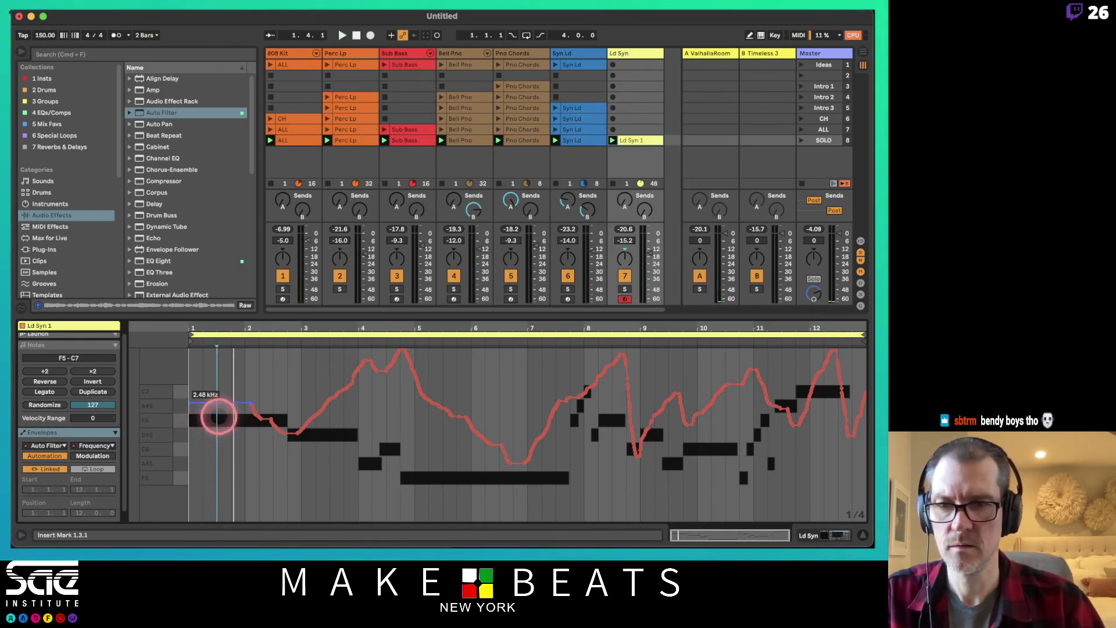
left_click(221, 413)
left_click_drag(221, 413, 191, 403)
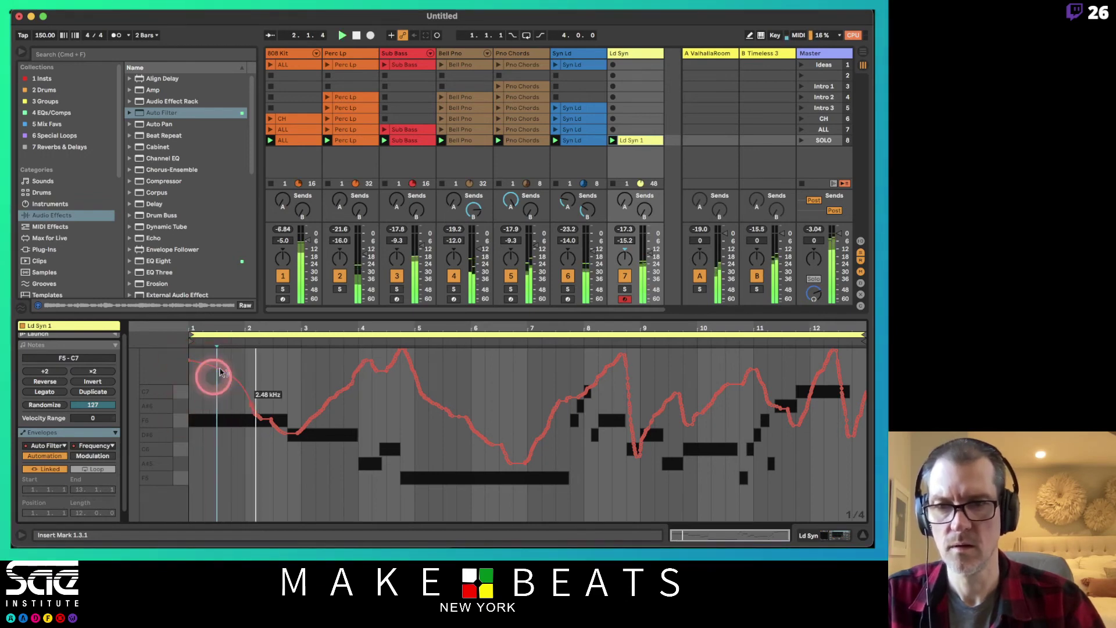
left_click_drag(214, 376, 307, 427)
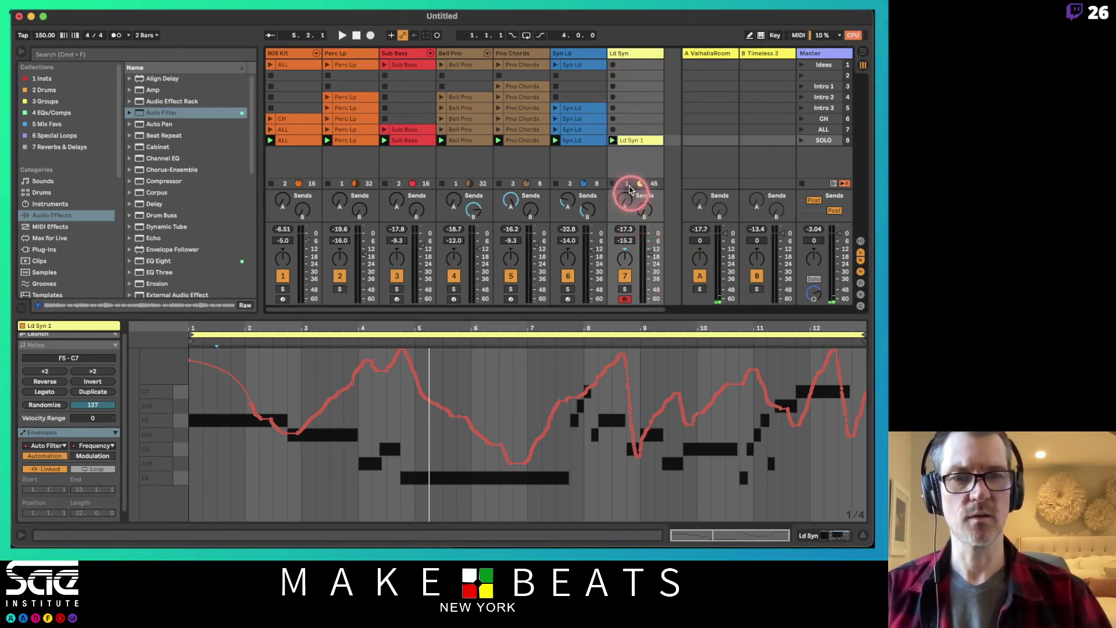
Raise the Ld Syn track's sends to A ValhallaRoom and B Timeless 3 during playback, and turn off automation arm
left_click(625, 199)
key("space")
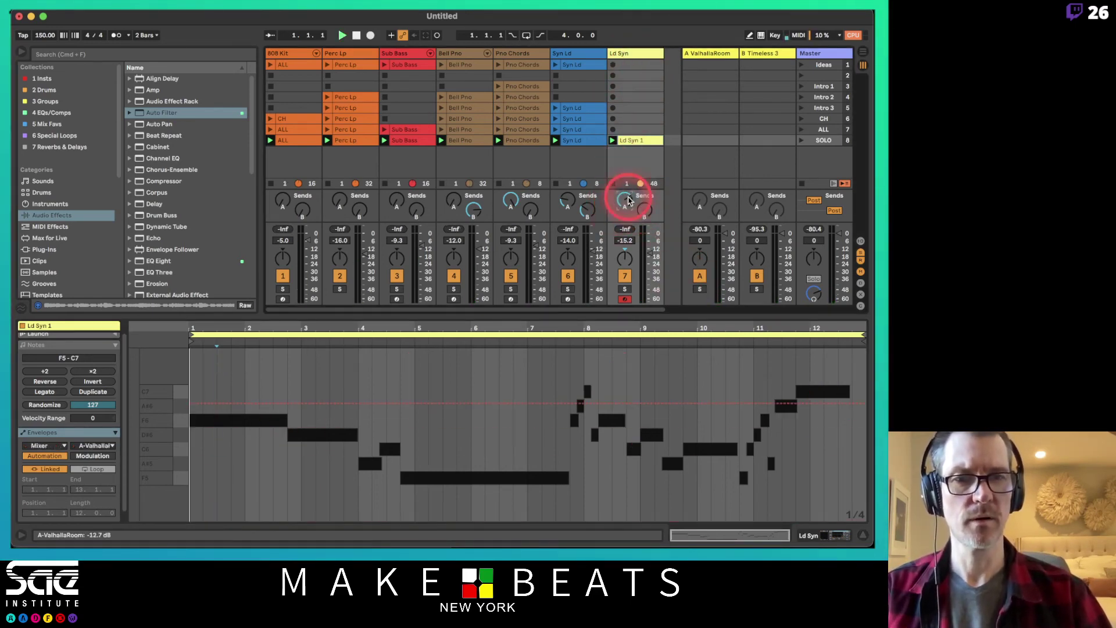
left_click(624, 255)
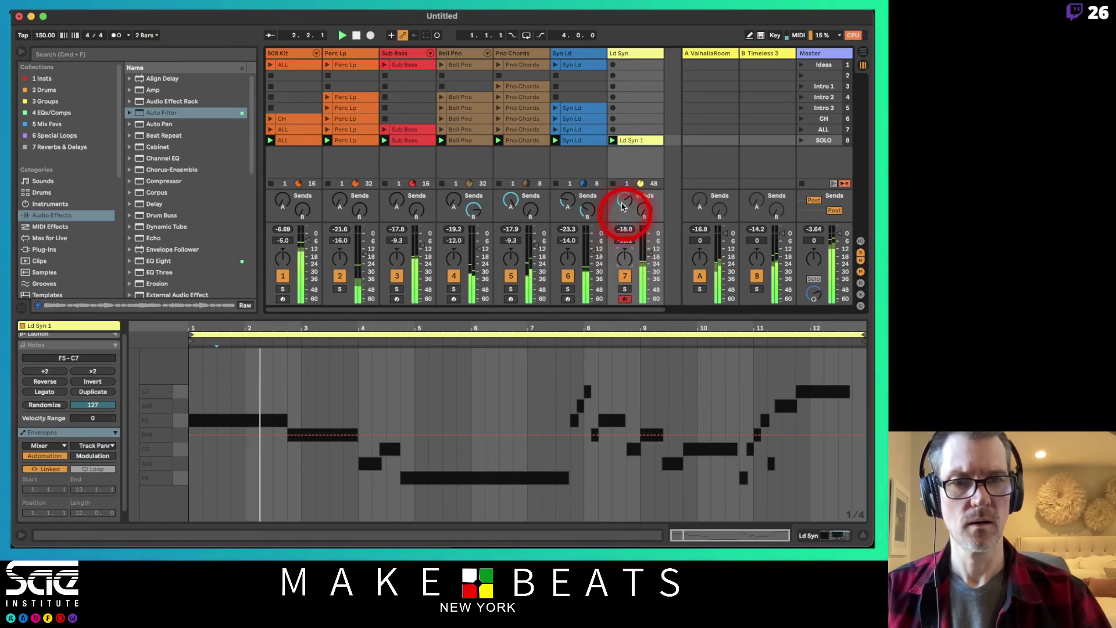
left_click(623, 200)
left_click(644, 210)
mouse_move(644, 210)
left_mouse_down()
mouse_move(644, 201)
mouse_move(644, 230)
mouse_move(645, 187)
mouse_move(644, 206)
left_mouse_up()
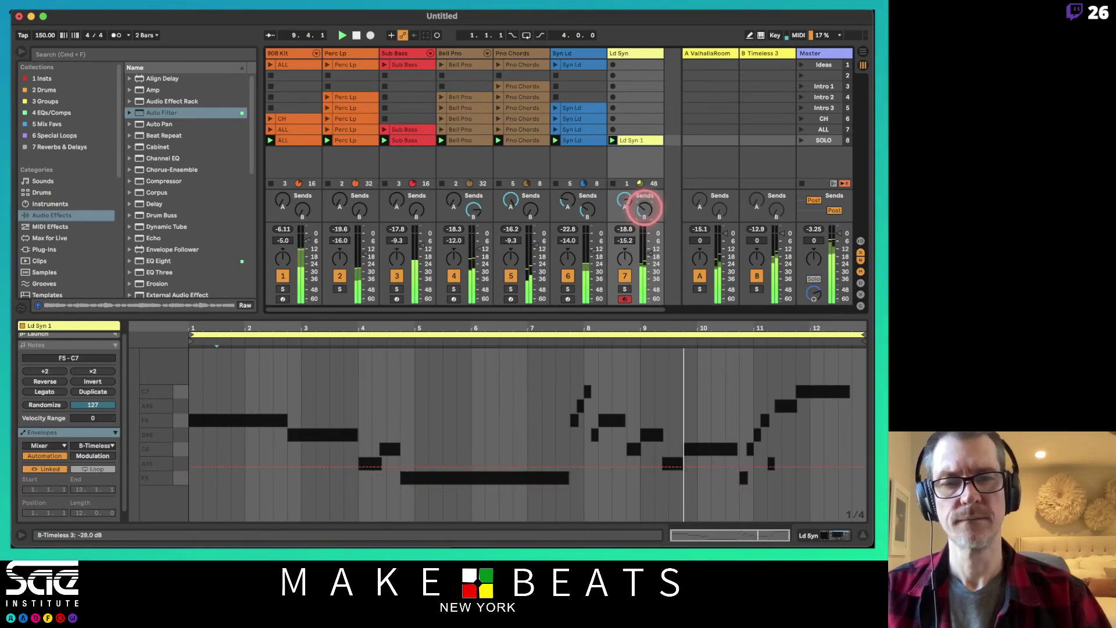
left_click(404, 36)
left_click(512, 95)
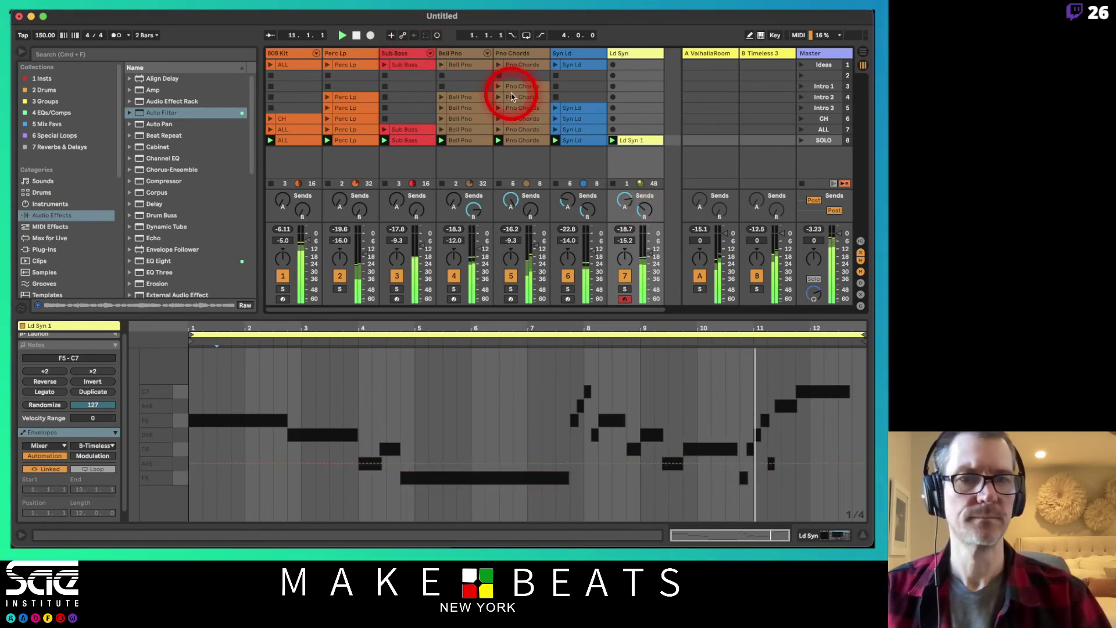
Return playback to the song start and begin recording into the arrangement by launching the Intro 1 scene
left_click(619, 153)
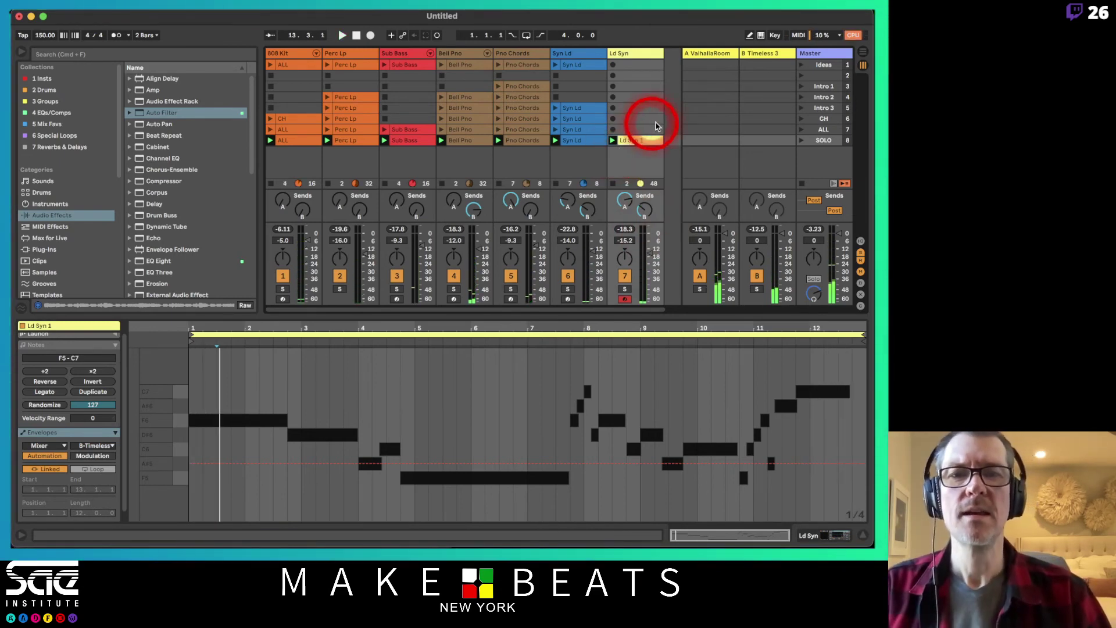
left_click(627, 87)
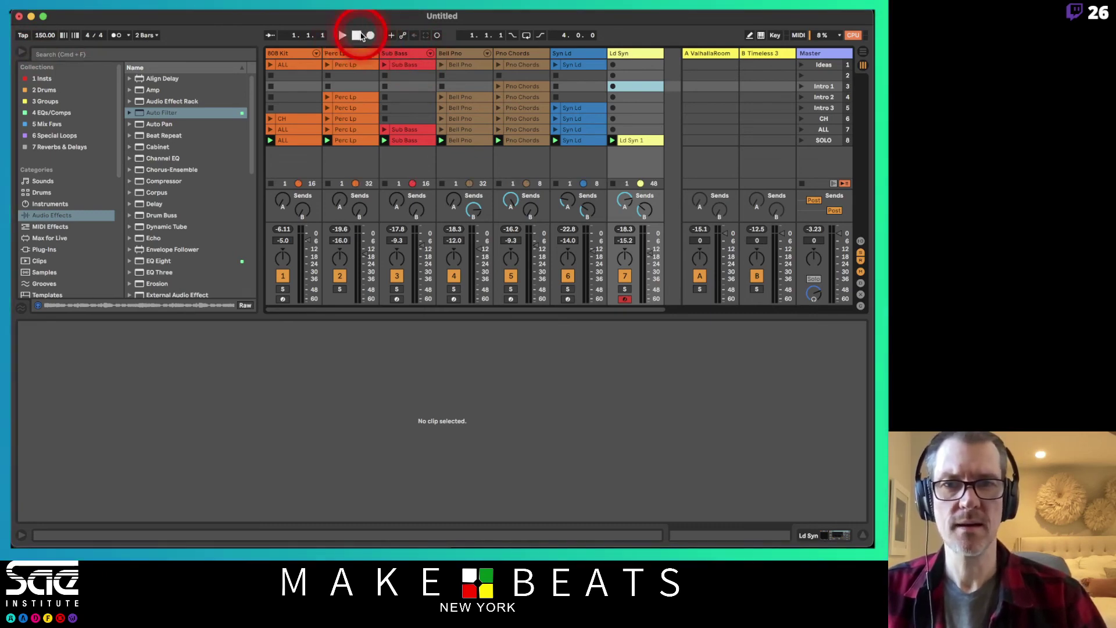
left_click(356, 36)
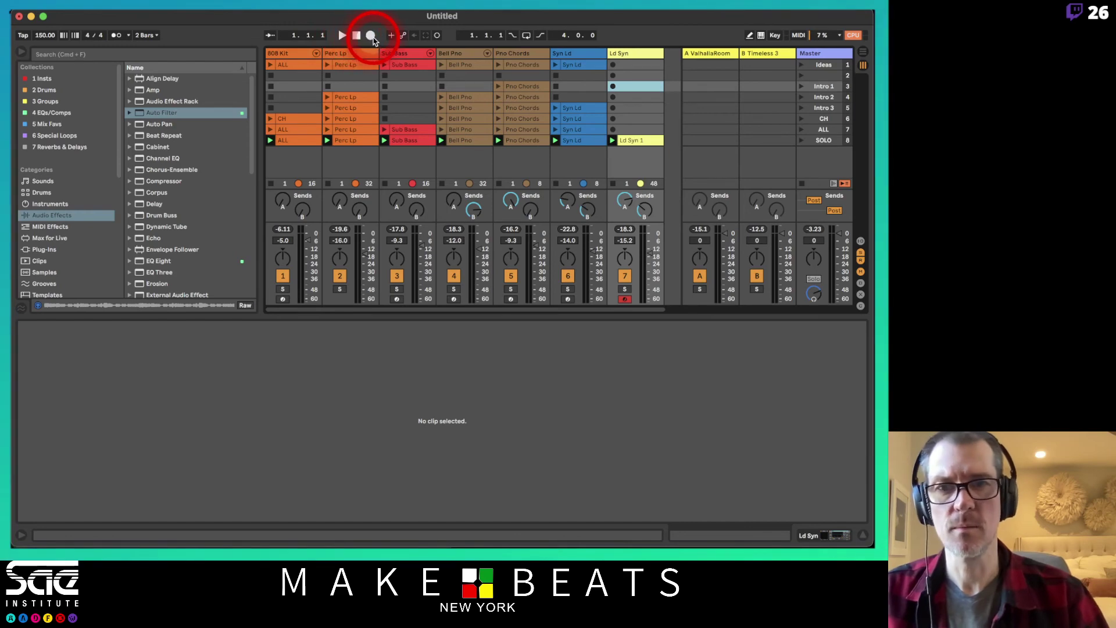
left_click(821, 86)
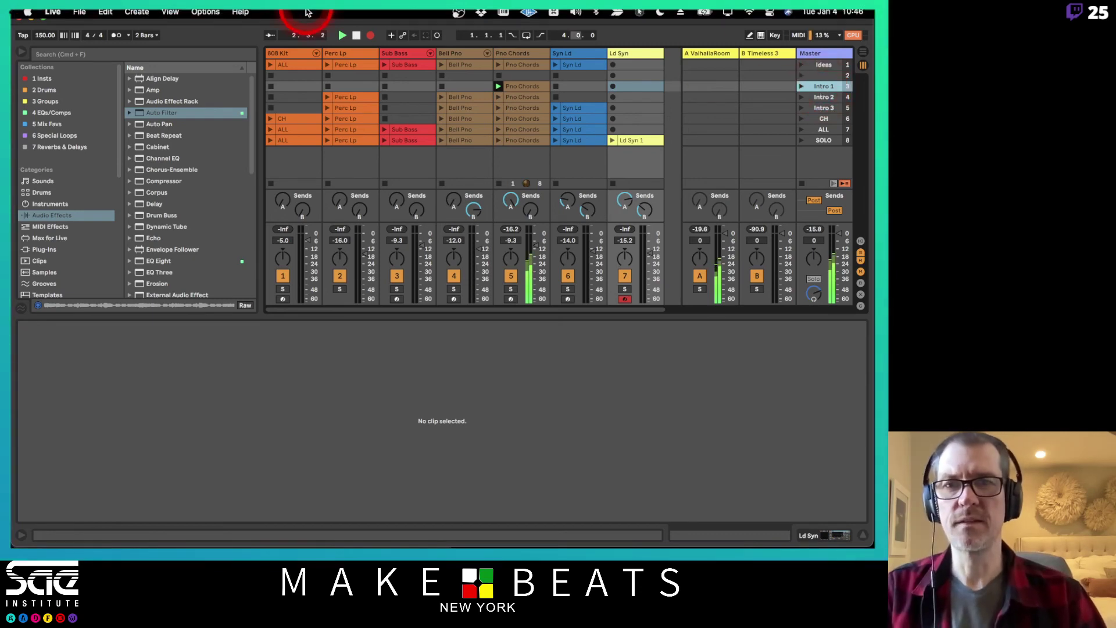
Stop the arrangement recording and show the Overview above the Session tracks
left_click(173, 15)
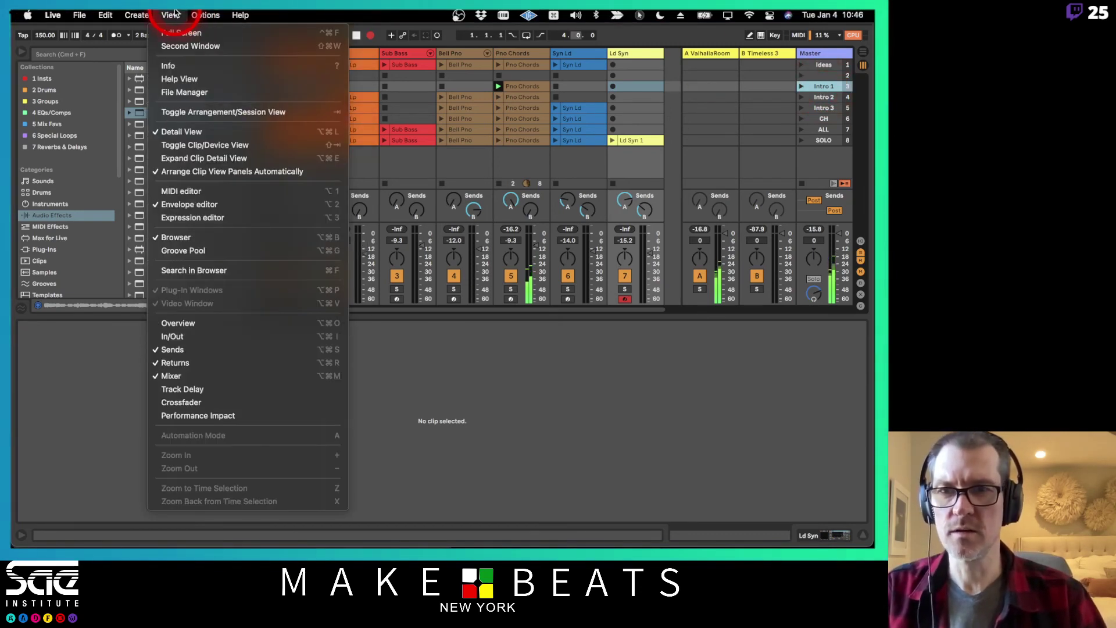
left_click(173, 14)
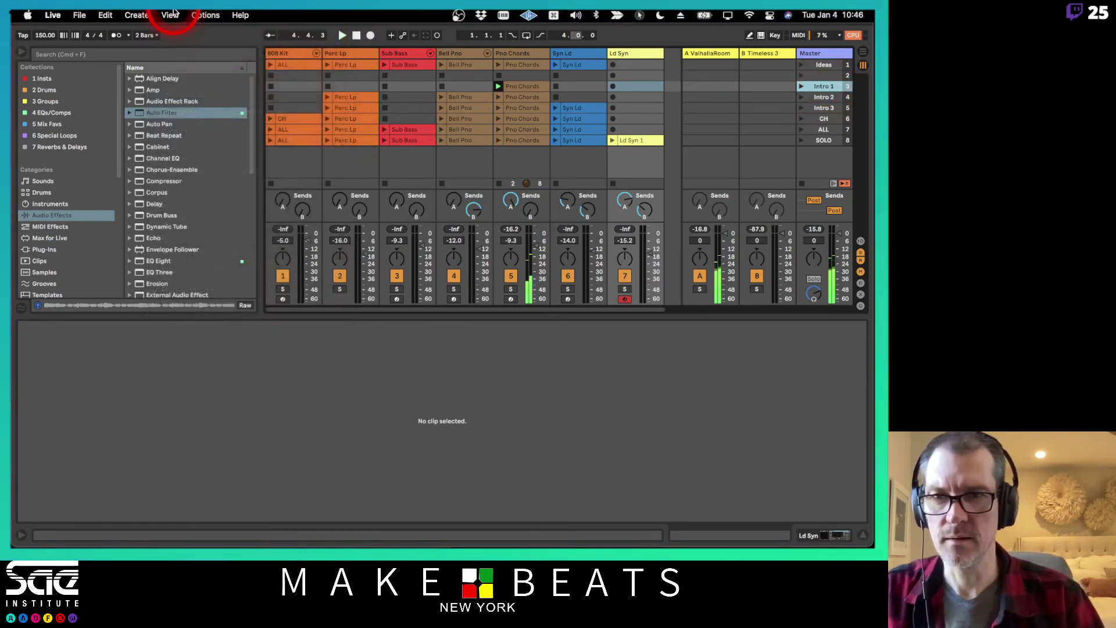
left_click(175, 15)
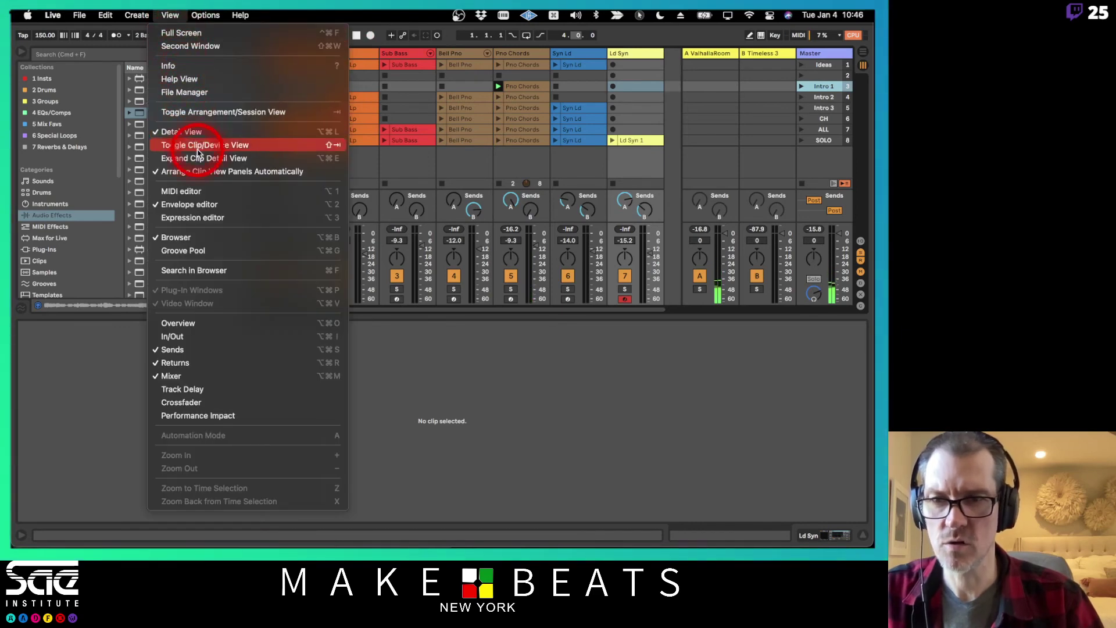
left_click(201, 327)
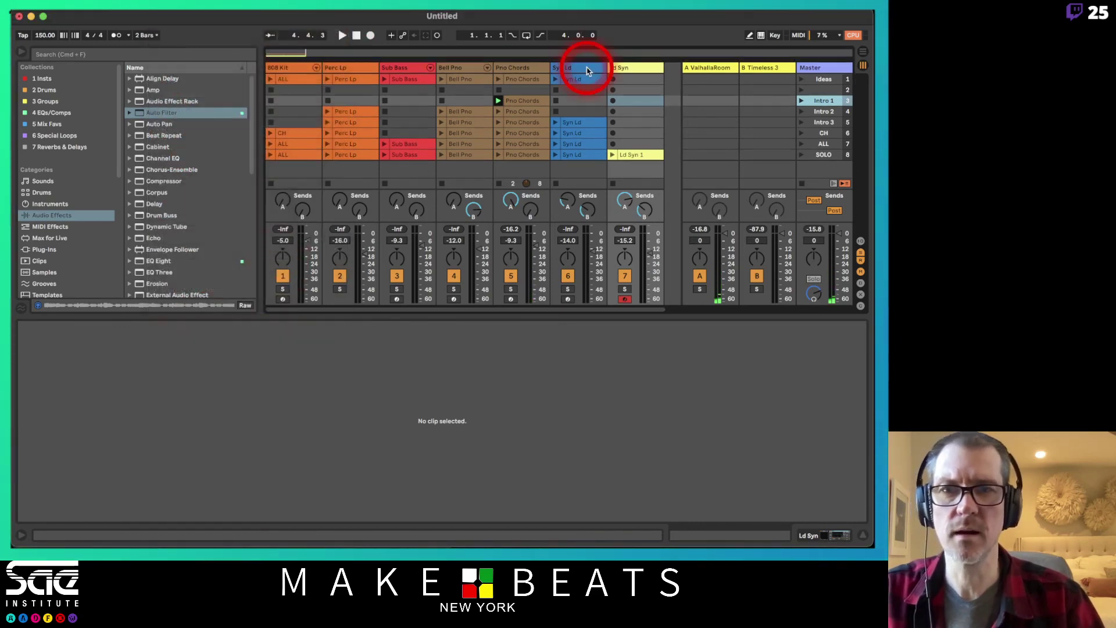
Enlarge the Overview, hide the mixer and browser, and undo the test recording with playback returned to the song start
mouse_move(340, 58)
left_mouse_down()
mouse_move(343, 110)
mouse_move(350, 74)
left_mouse_up()
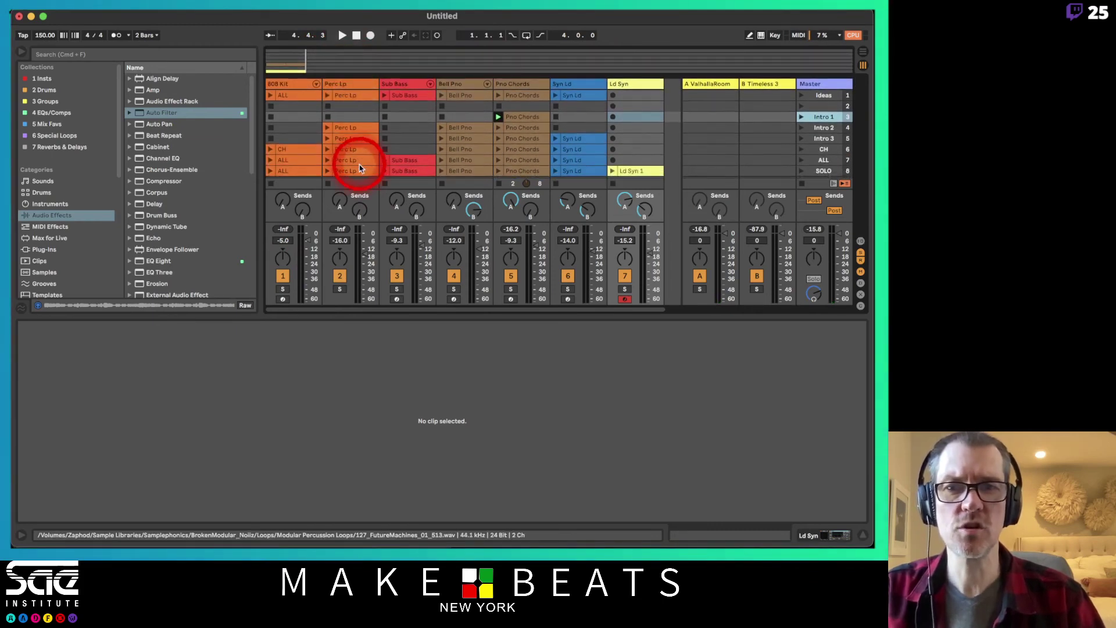
key("alt+super+m")
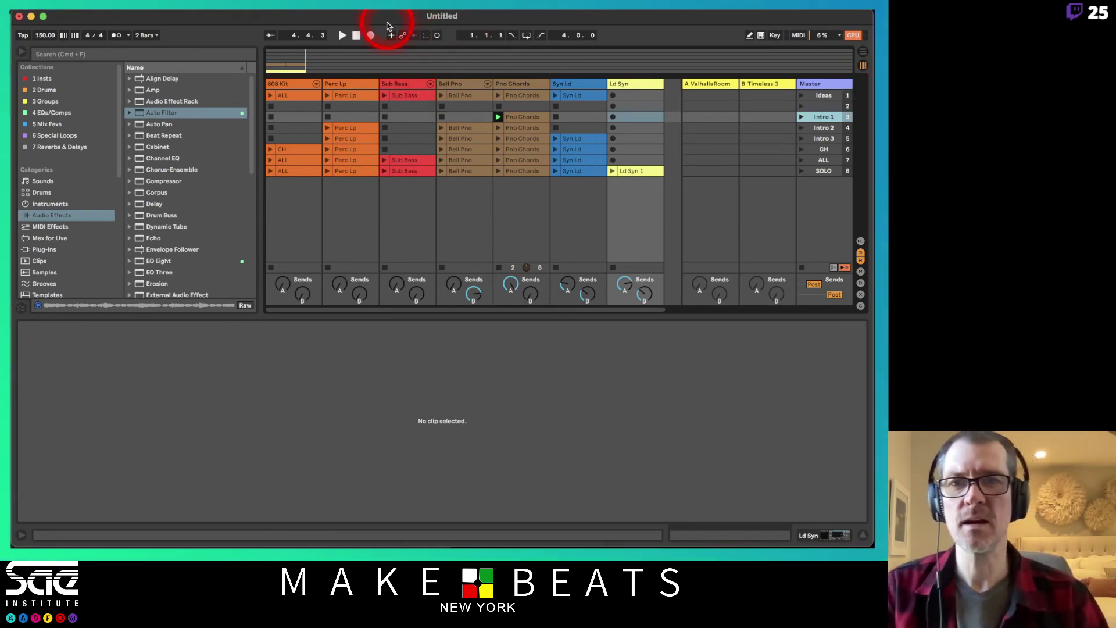
key("super+z")
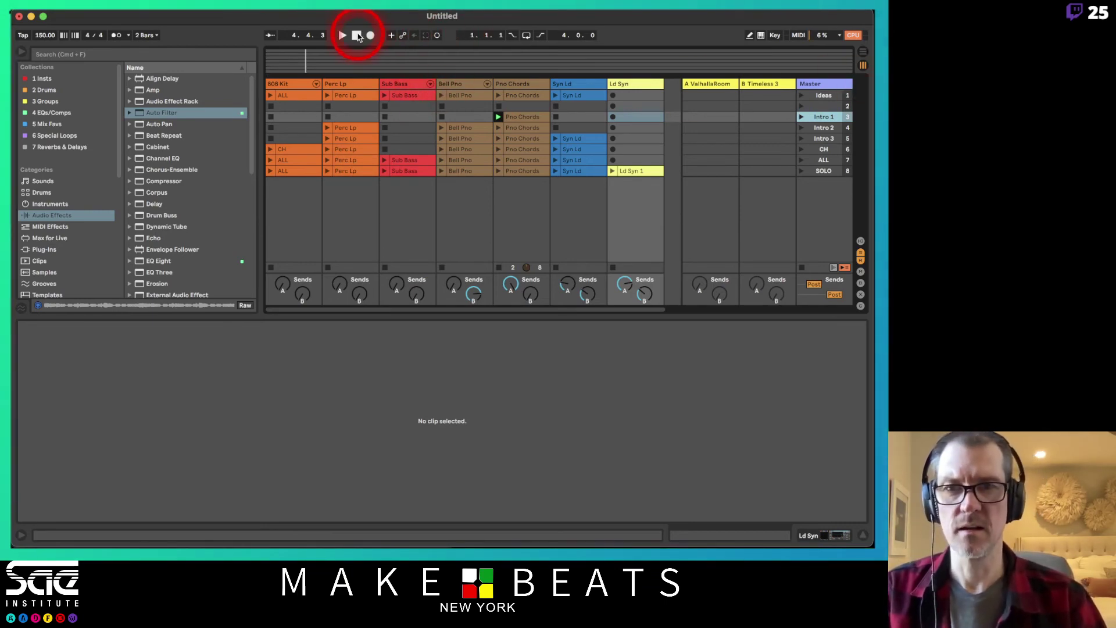
left_click(357, 36)
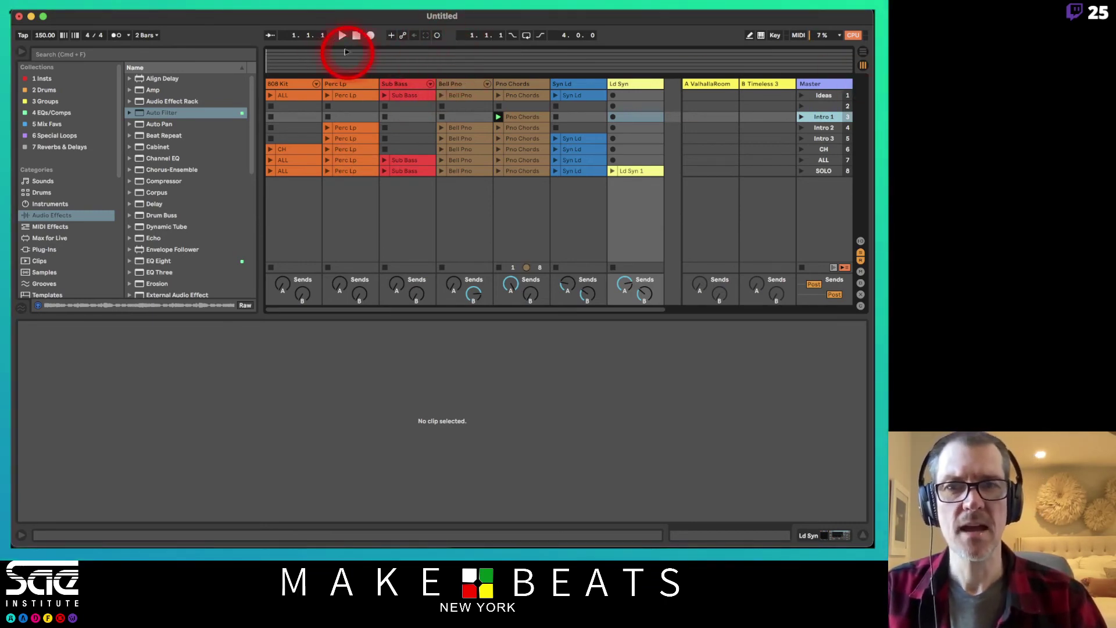
key("super+alt+b")
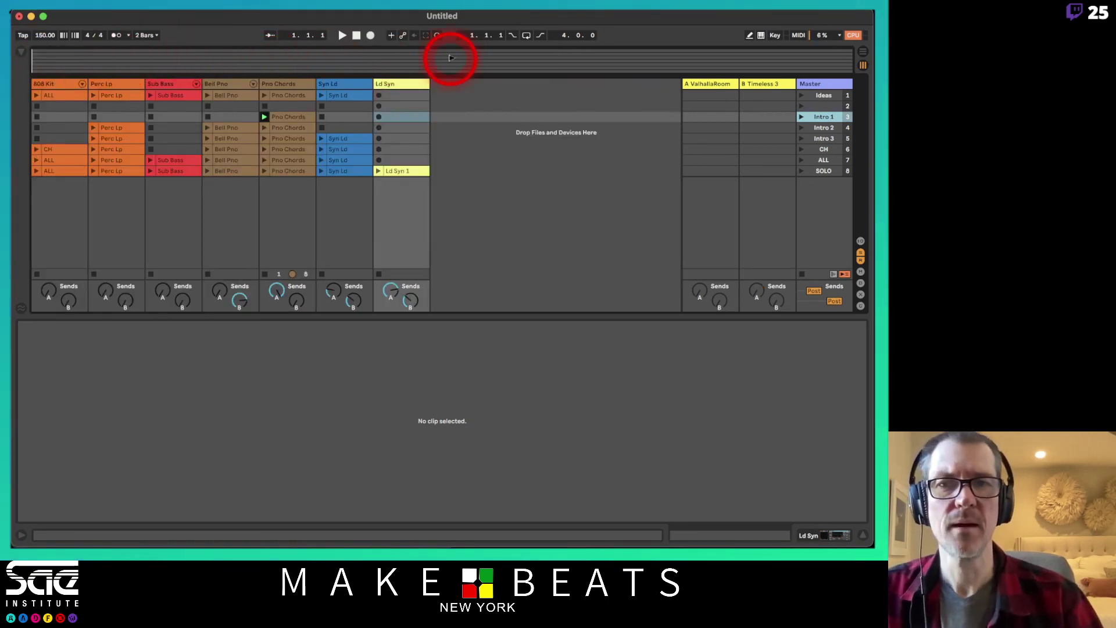
Try to record the arrangement from the song start, launching the Intro 1 scene and selecting Intro 2
left_click(371, 36)
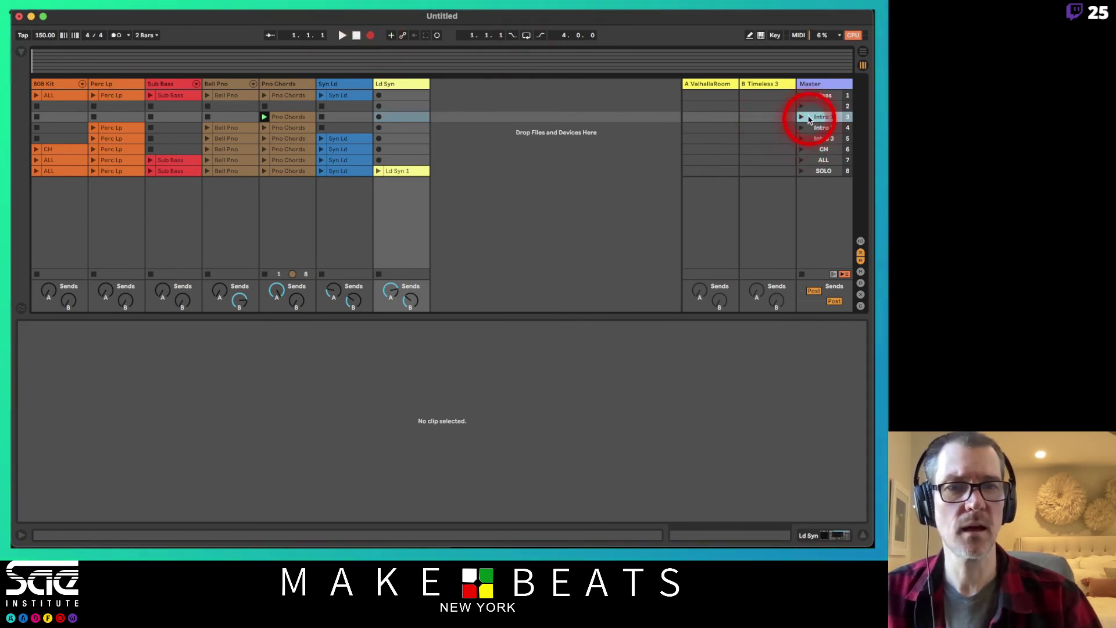
left_click(801, 118)
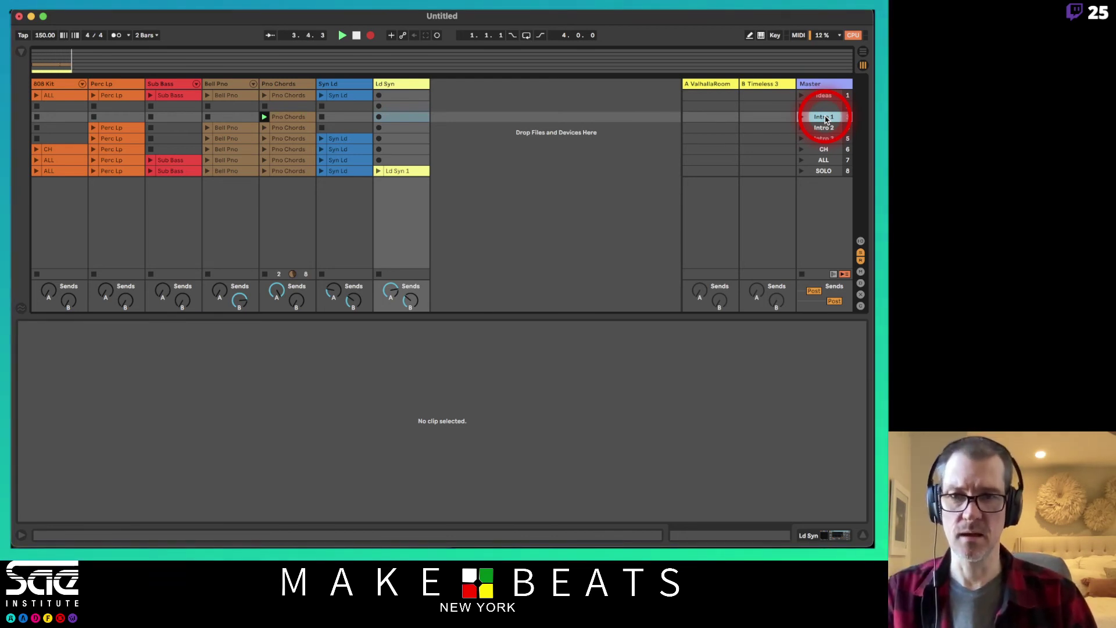
key("Down")
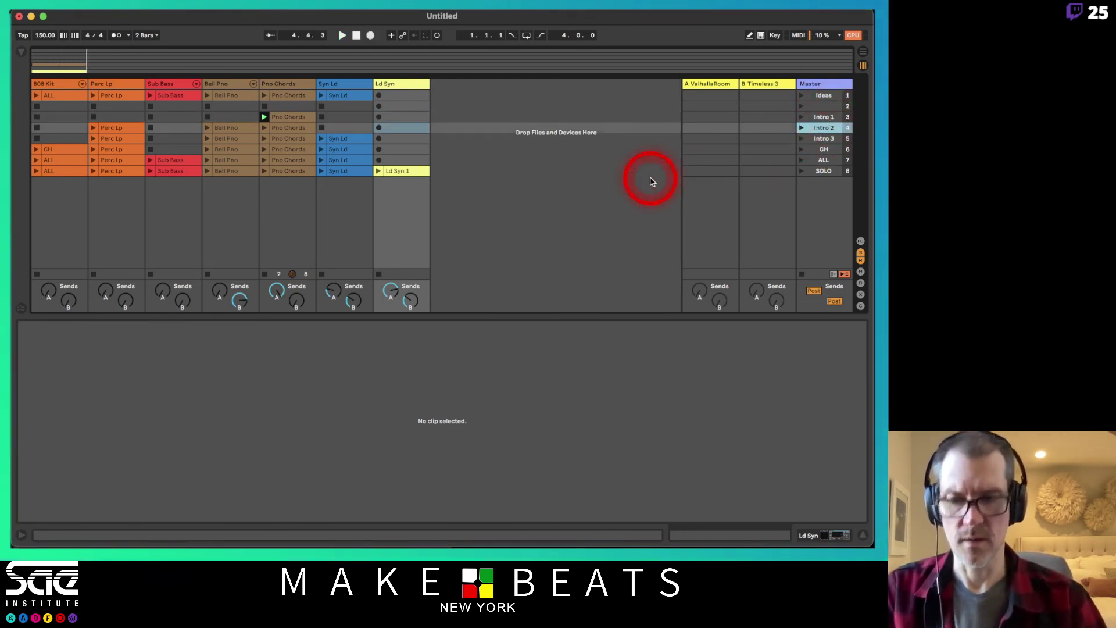
Disarm the Ld Syn track and undo the last arrangement recording, keeping the mixer hidden
key("super+alt+m")
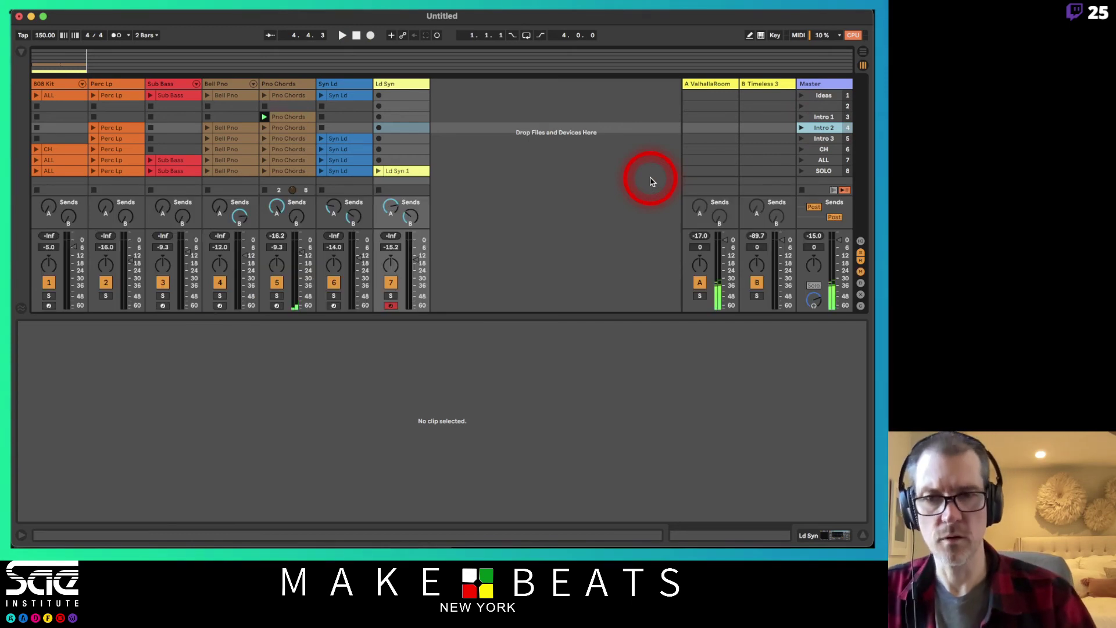
left_click(391, 305)
key("super+alt+m")
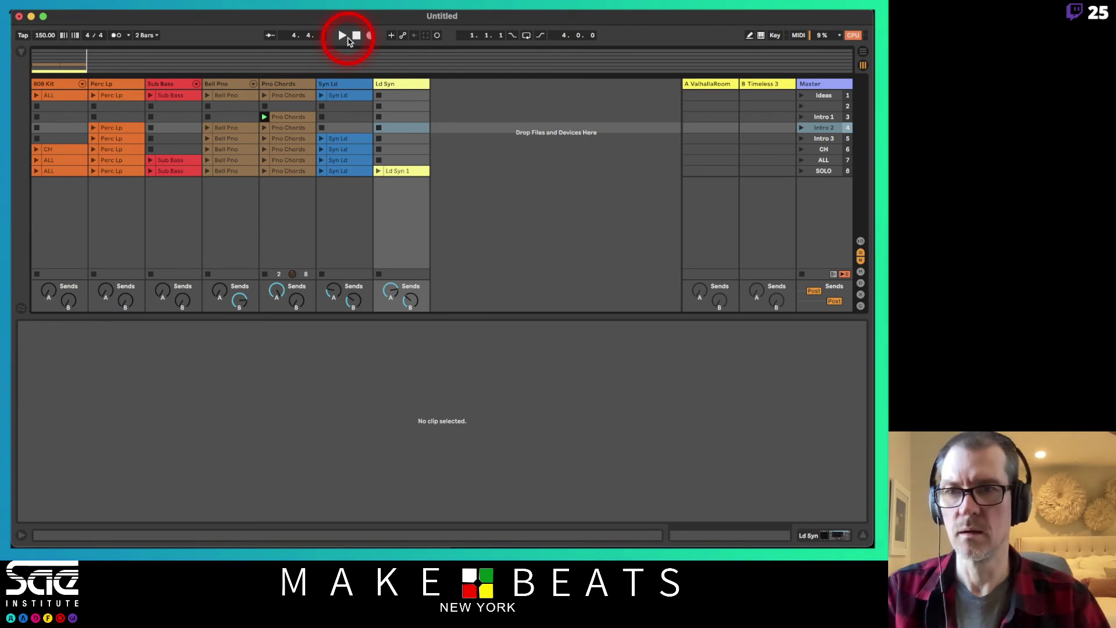
key("super+z")
key("super+alt+m")
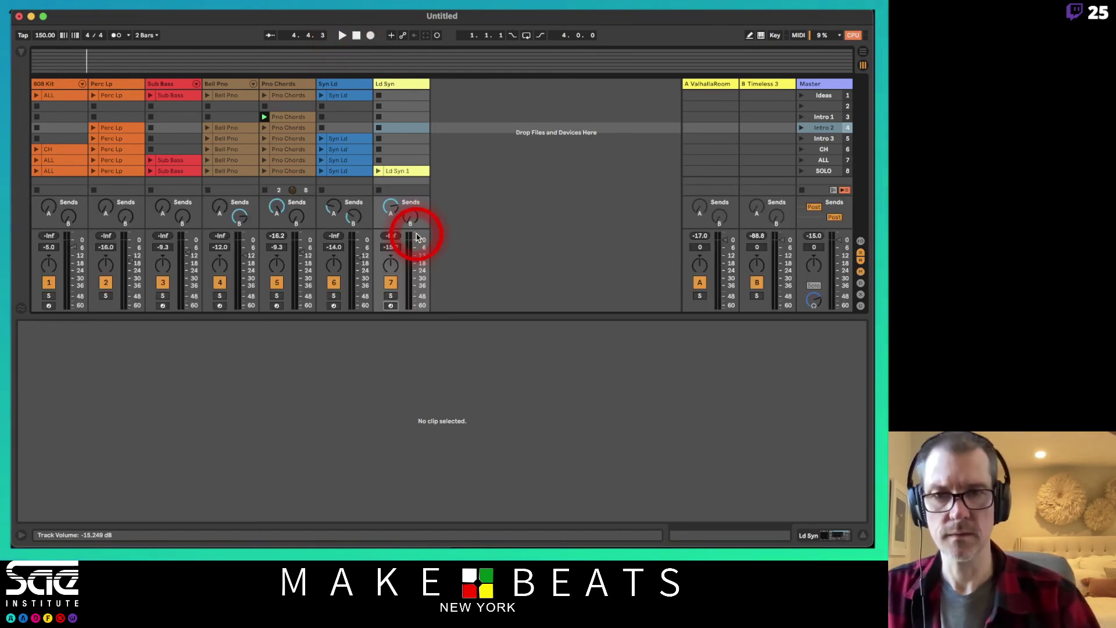
key("super+alt+m")
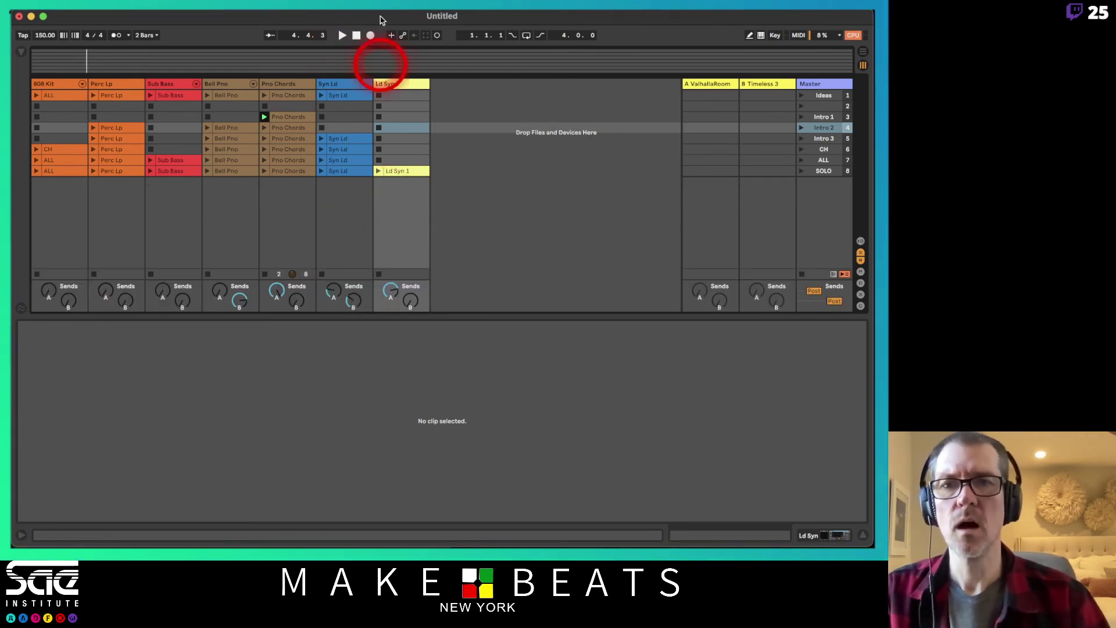
Record the arrangement from the song start, launching the Intro 1, Intro 2 and Intro 3 scenes in order
left_click(370, 35)
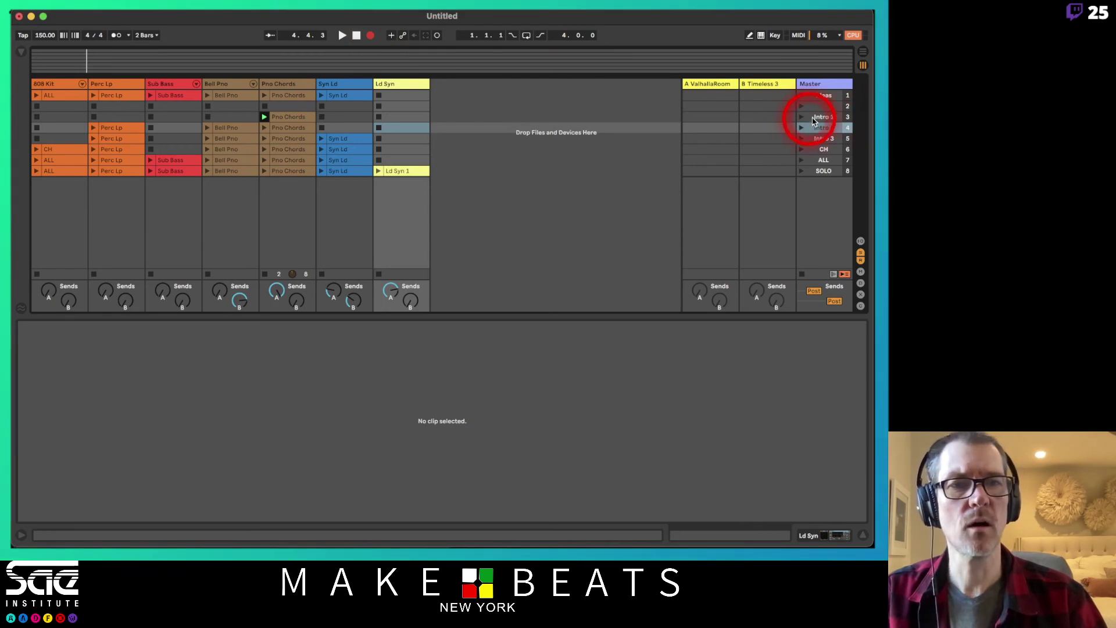
left_click(814, 119)
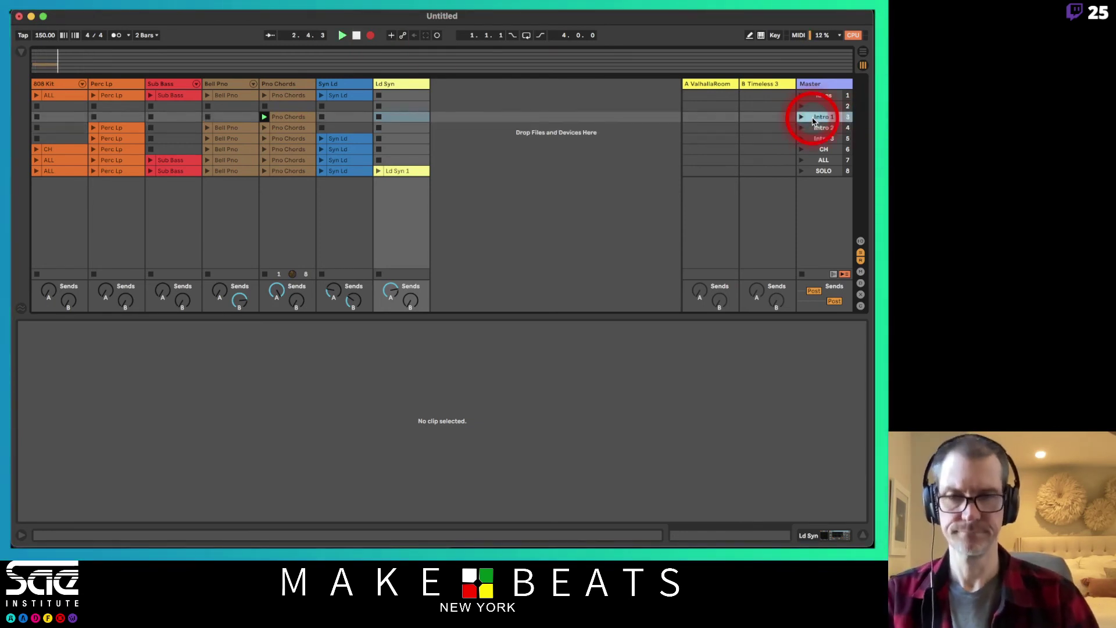
key("Down")
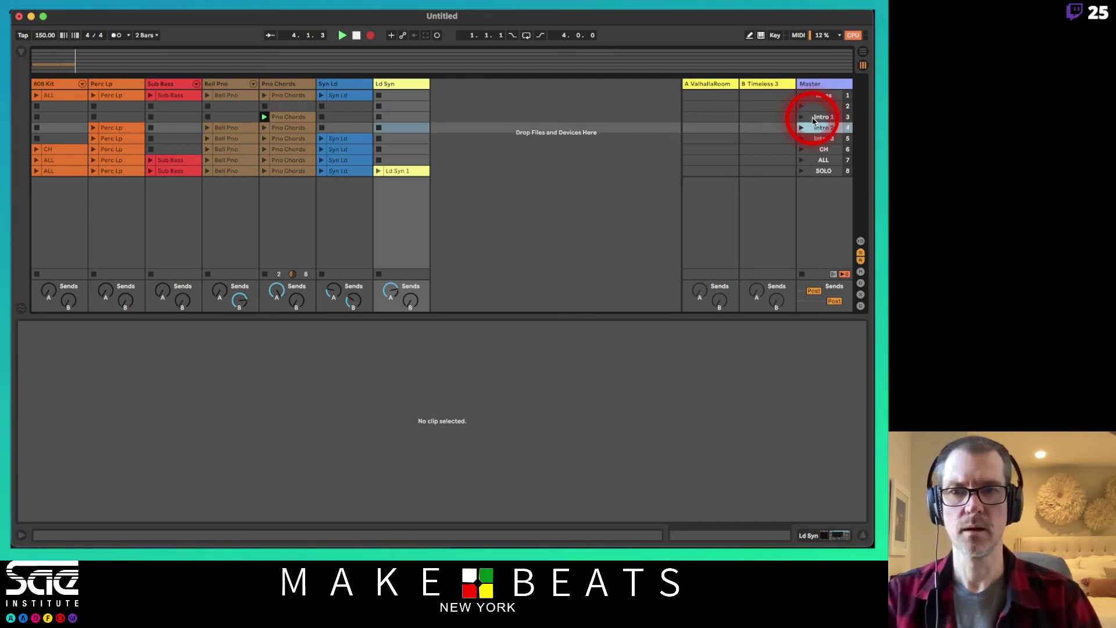
key("Return")
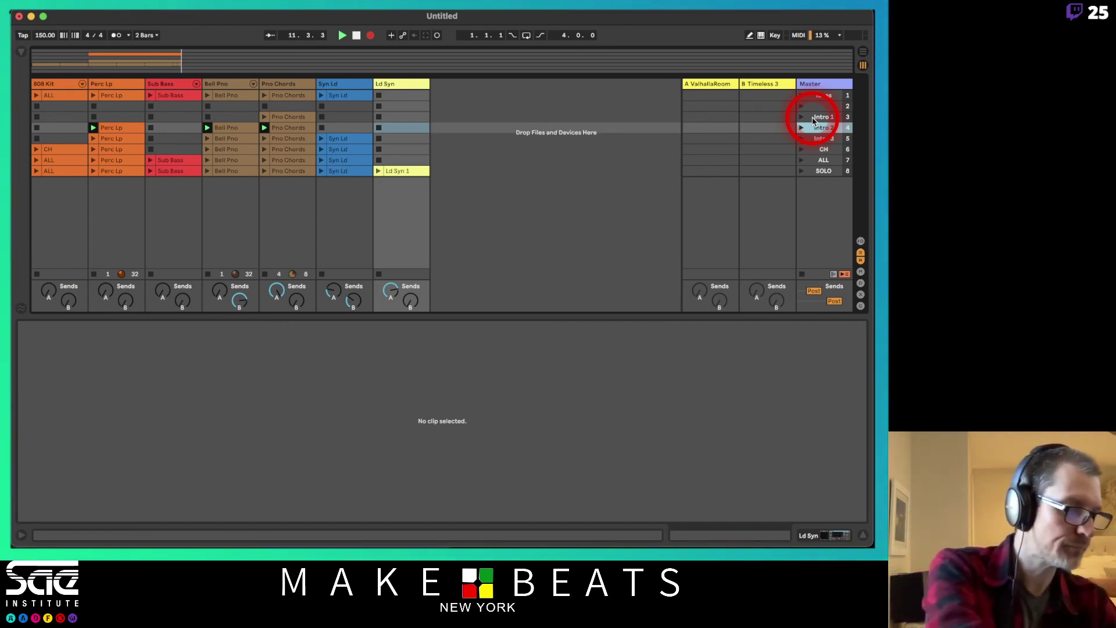
key("Down")
key("Return")
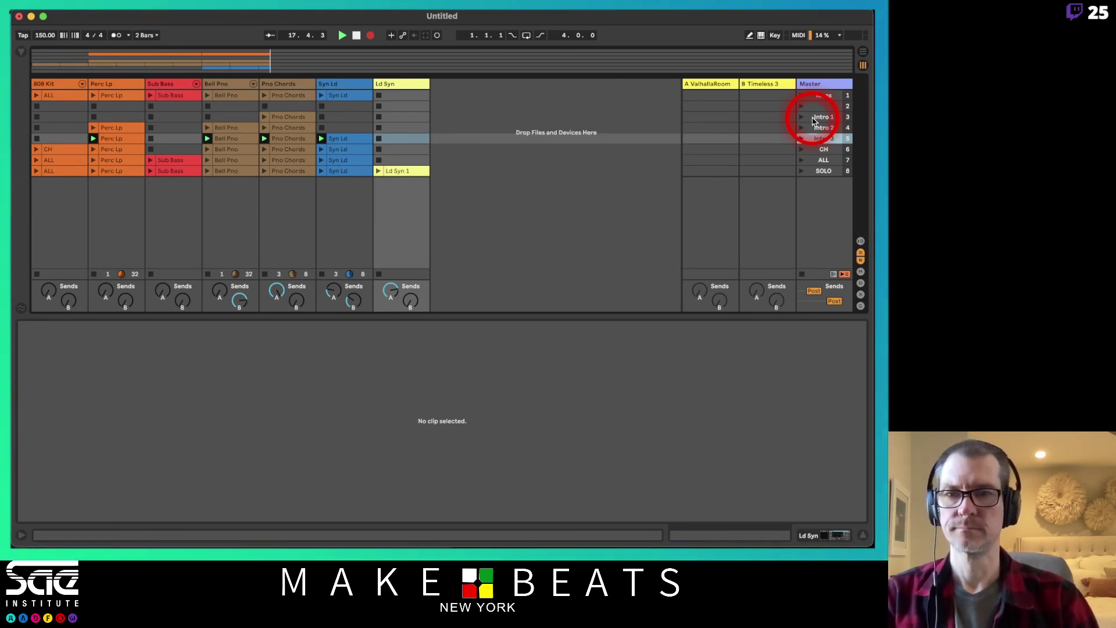
Continue the arrangement recording by launching the CH scene and the ALL scene in turn
key("Down")
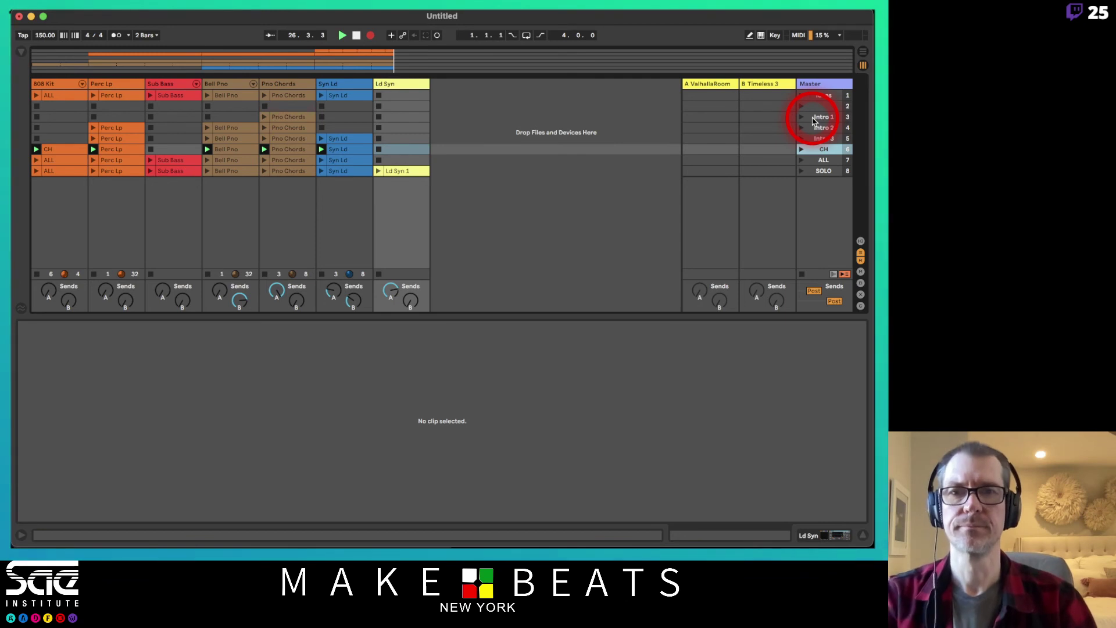
key("Down")
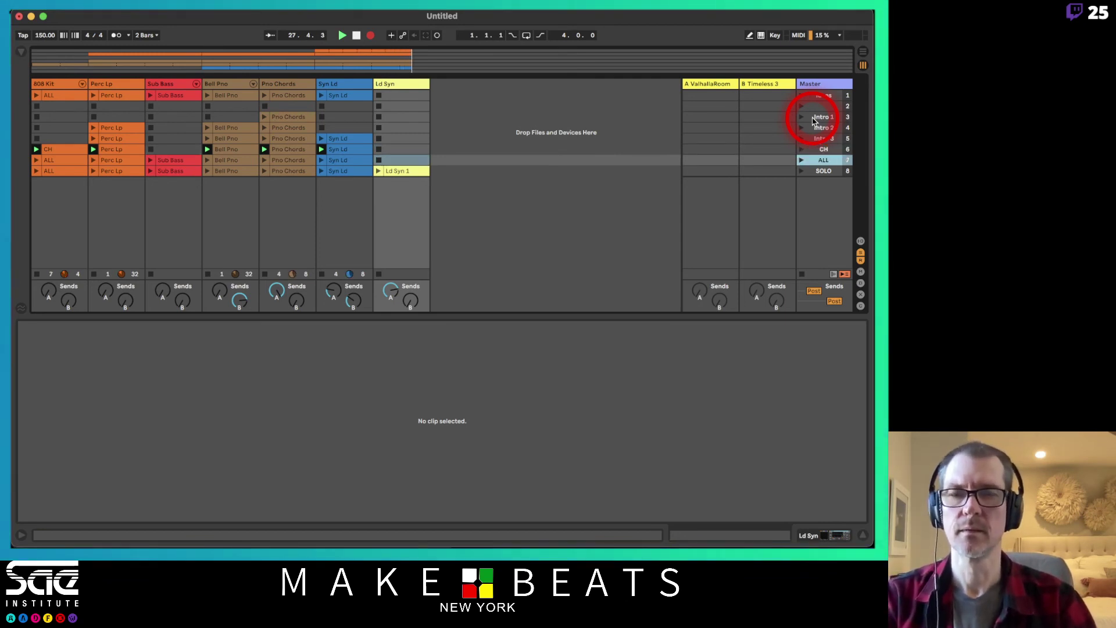
key("Return")
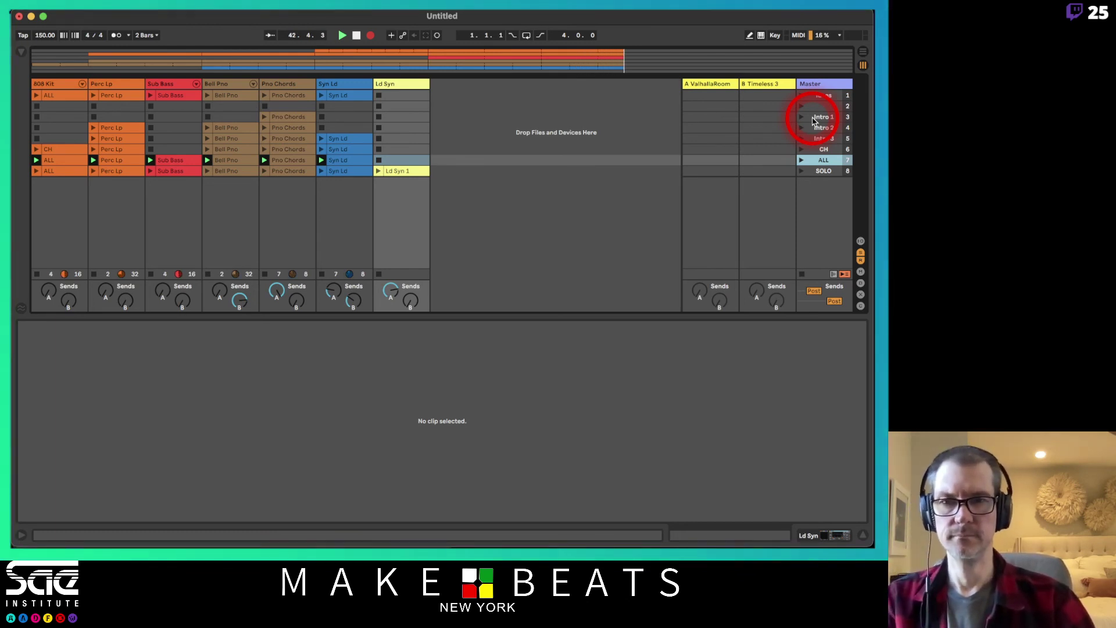
Record a breakdown by launching the Intro 2 scene, stopping the Bell Pno clip and bringing in the Intro 3 Syn Ld clip
key("Up")
key("Up")
key("Up")
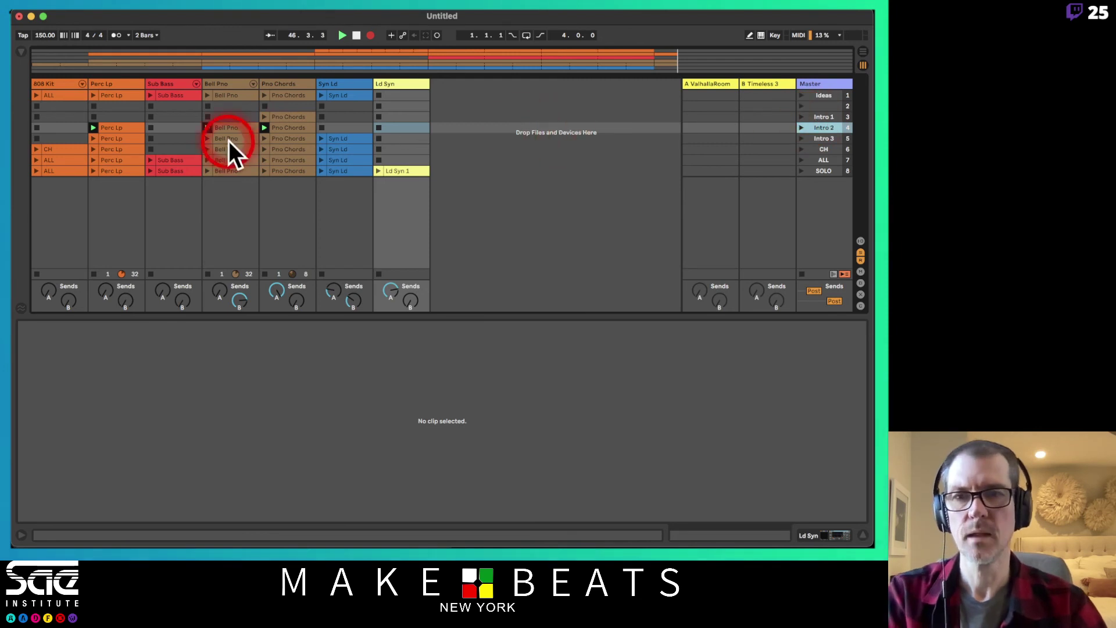
left_click(206, 117)
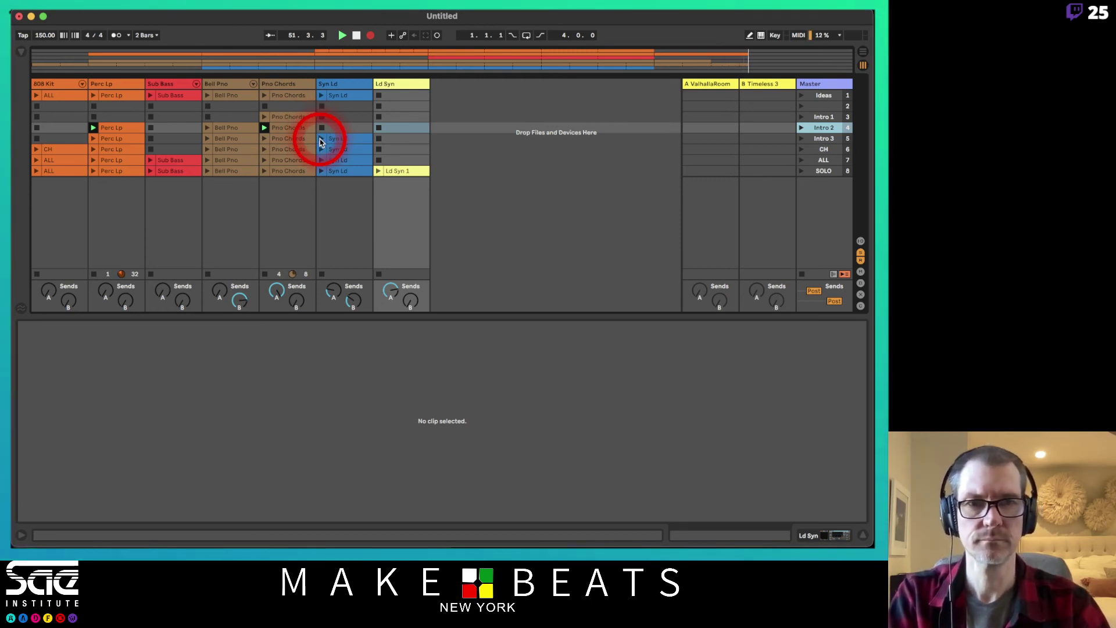
left_click(321, 140)
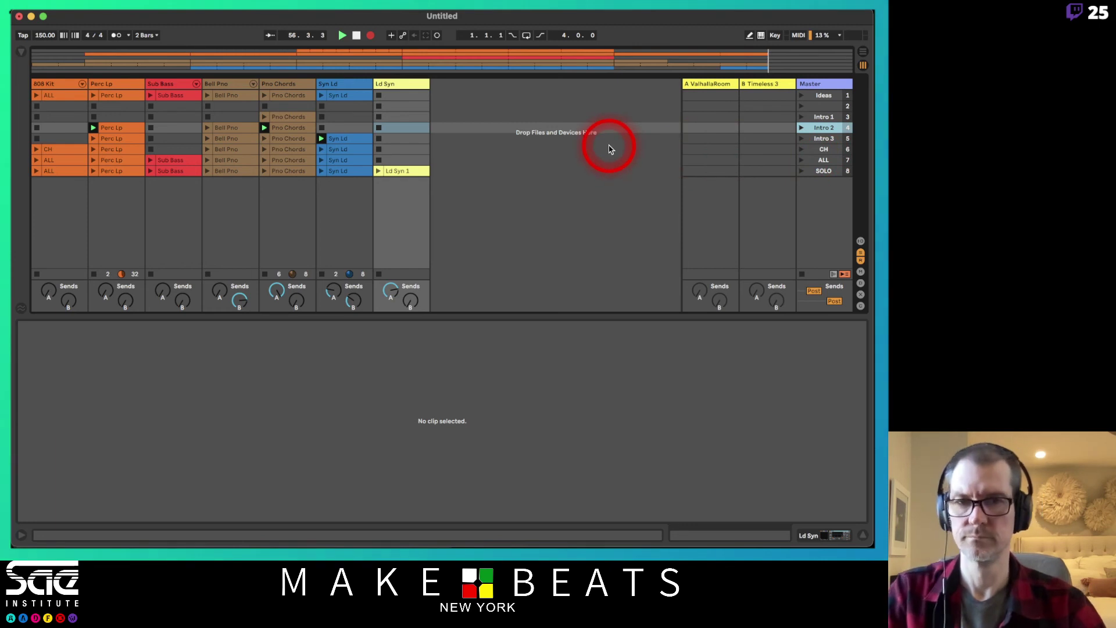
Bring the full beat back in the recording with the ALL scene, followed by the SOLO scene
left_click(825, 161)
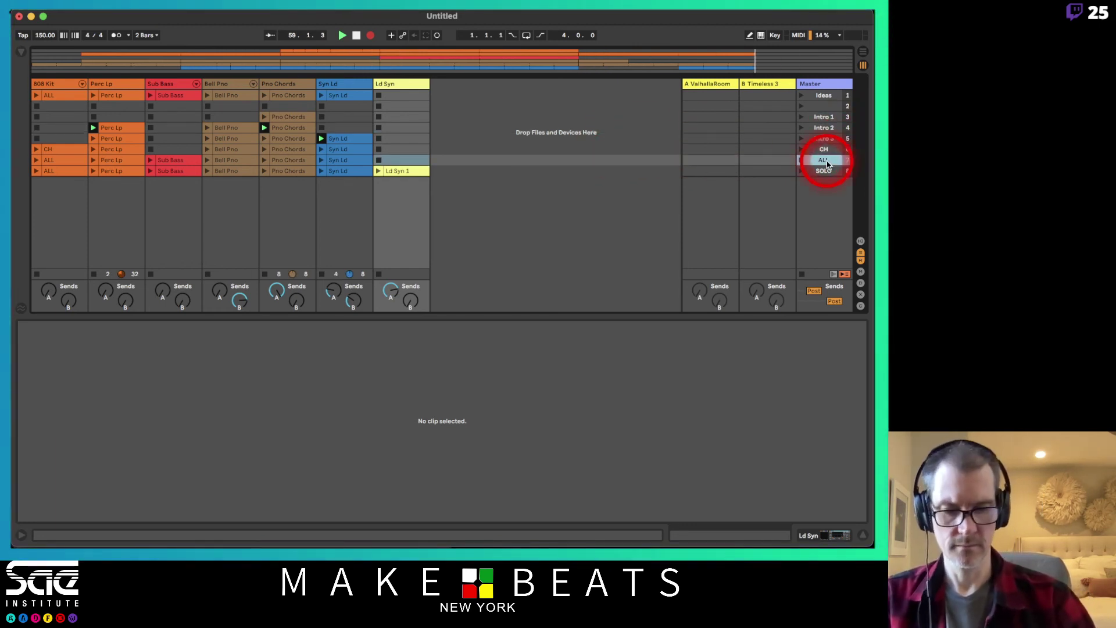
key("Return")
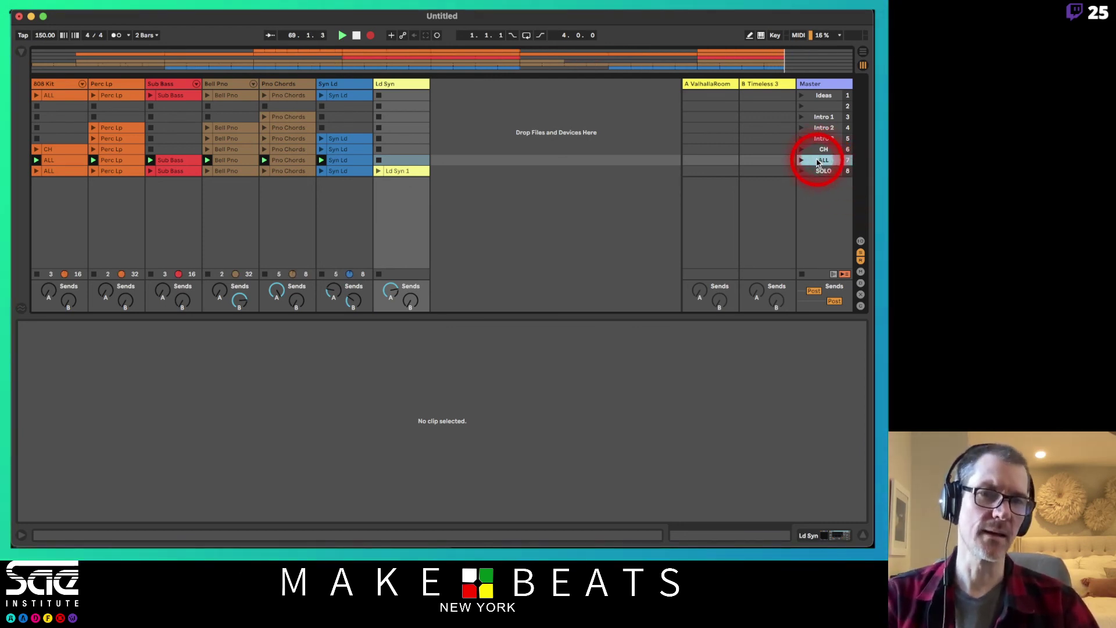
key("Down")
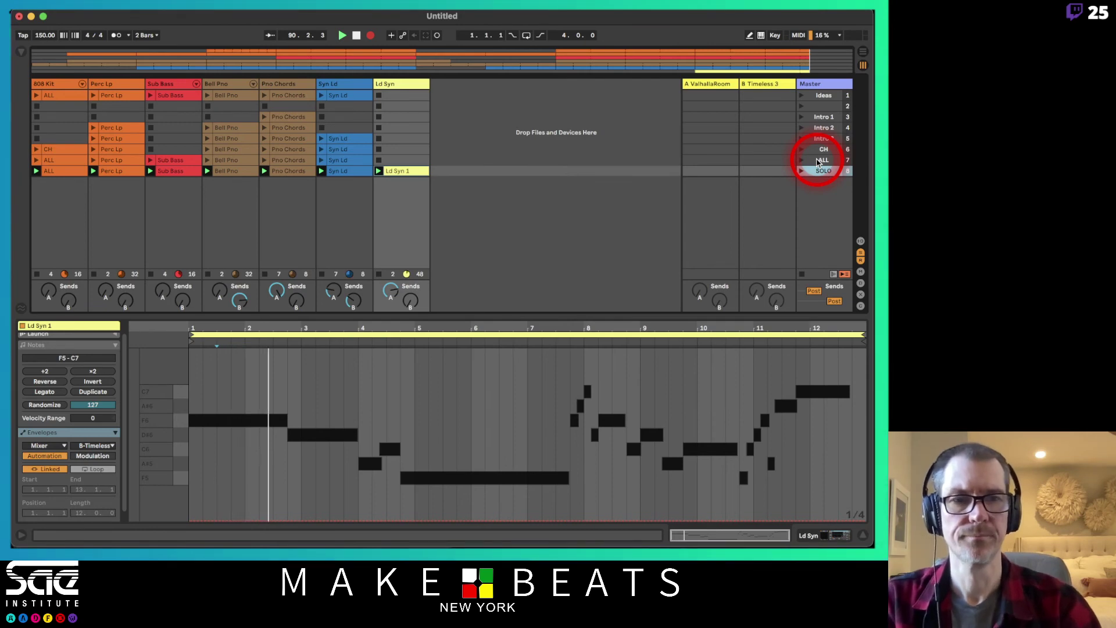
Record the ending by launching the ALL scene, then Intro 2, and stopping the Bell Pno clip
left_click(818, 161)
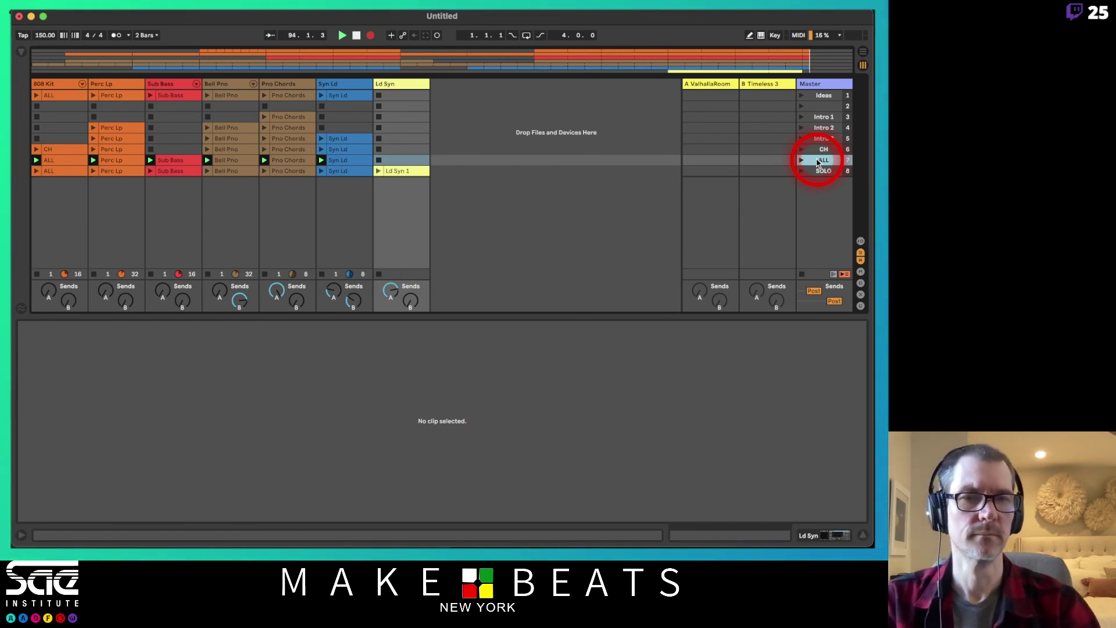
left_click(821, 128)
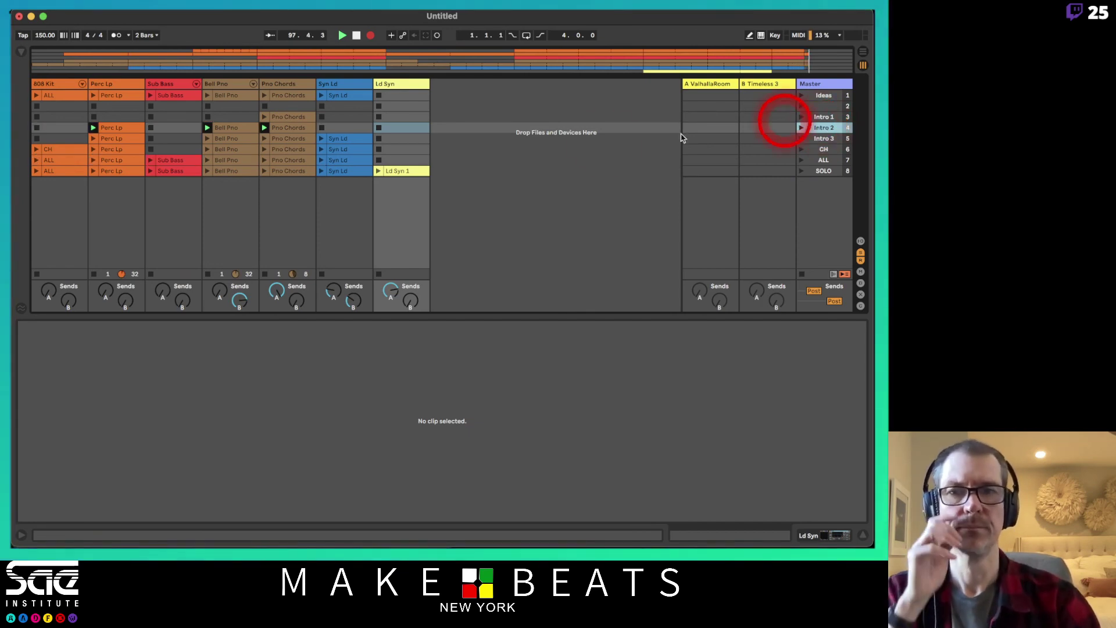
left_click(208, 117)
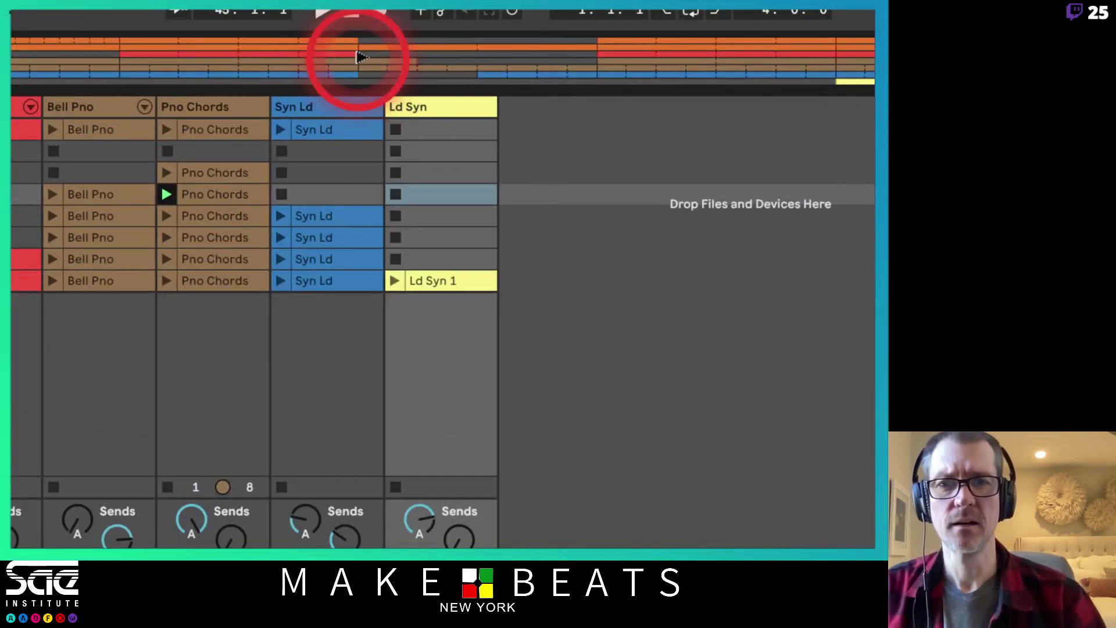
Check the recorded arrangement by playing it from several section changes in the Overview
left_click(358, 55)
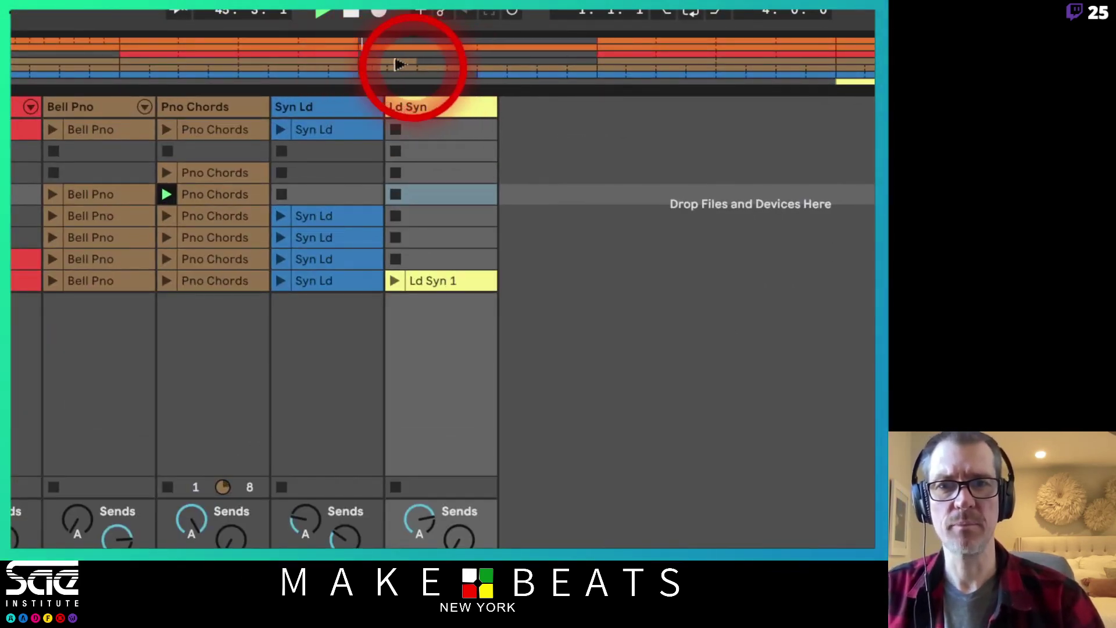
left_click(476, 56)
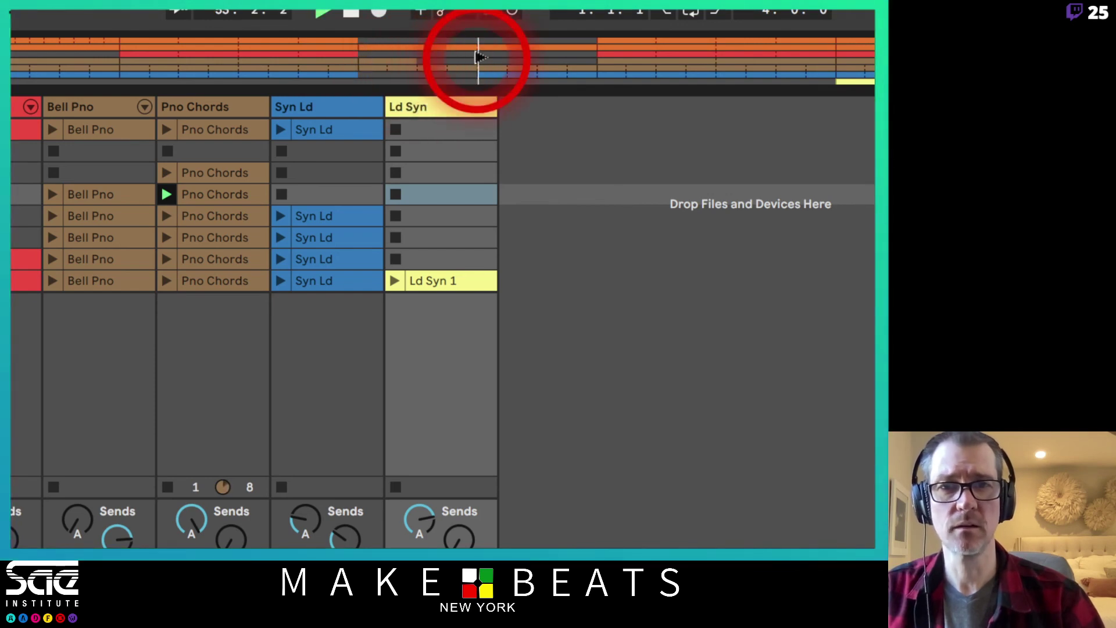
left_click(597, 53)
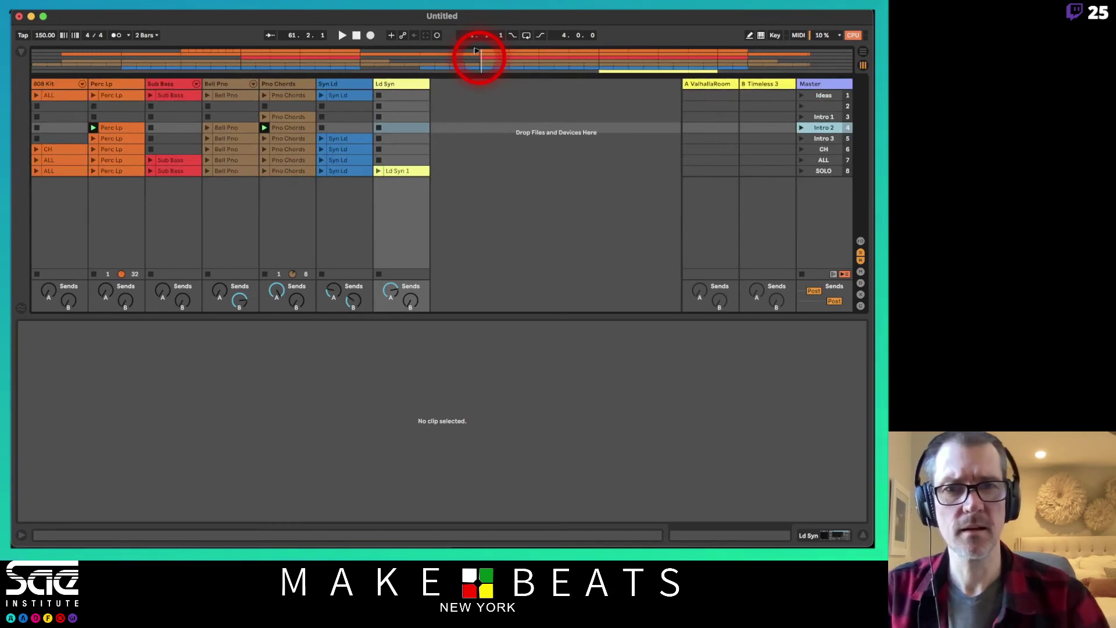
left_click(480, 60)
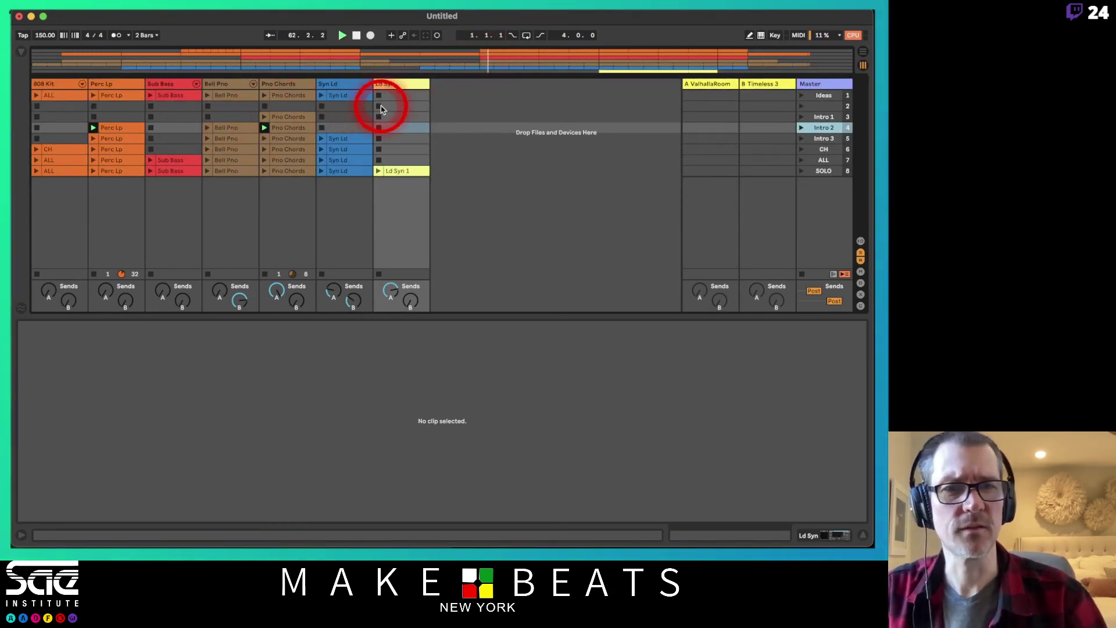
Switch all tracks back to arrangement playback and play from the second full-beat section at about bar 61
left_click(843, 274)
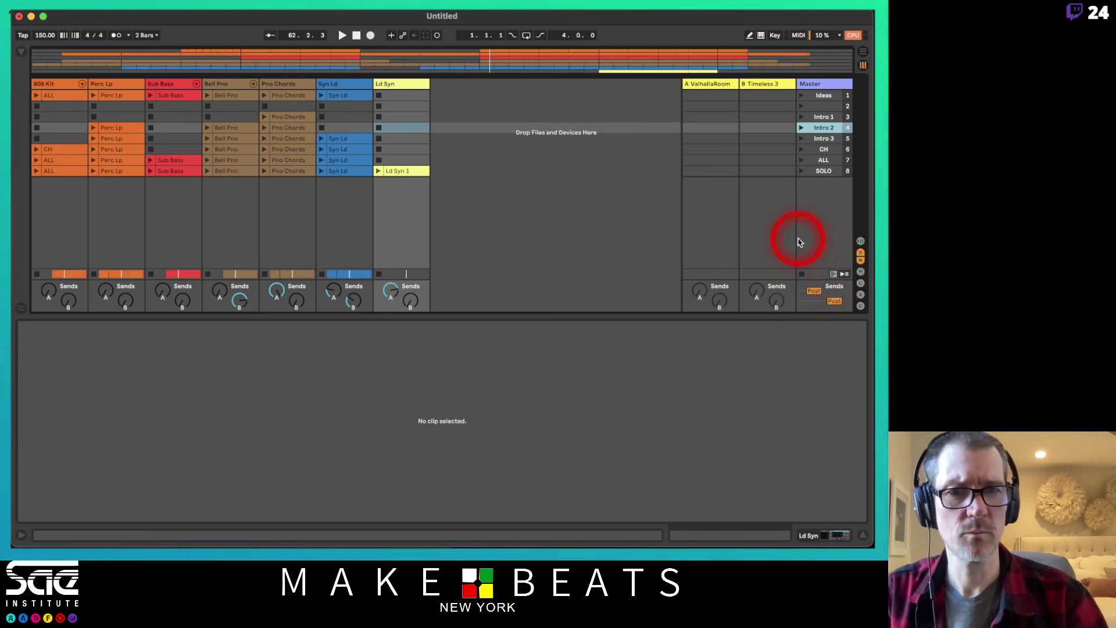
left_click(479, 55)
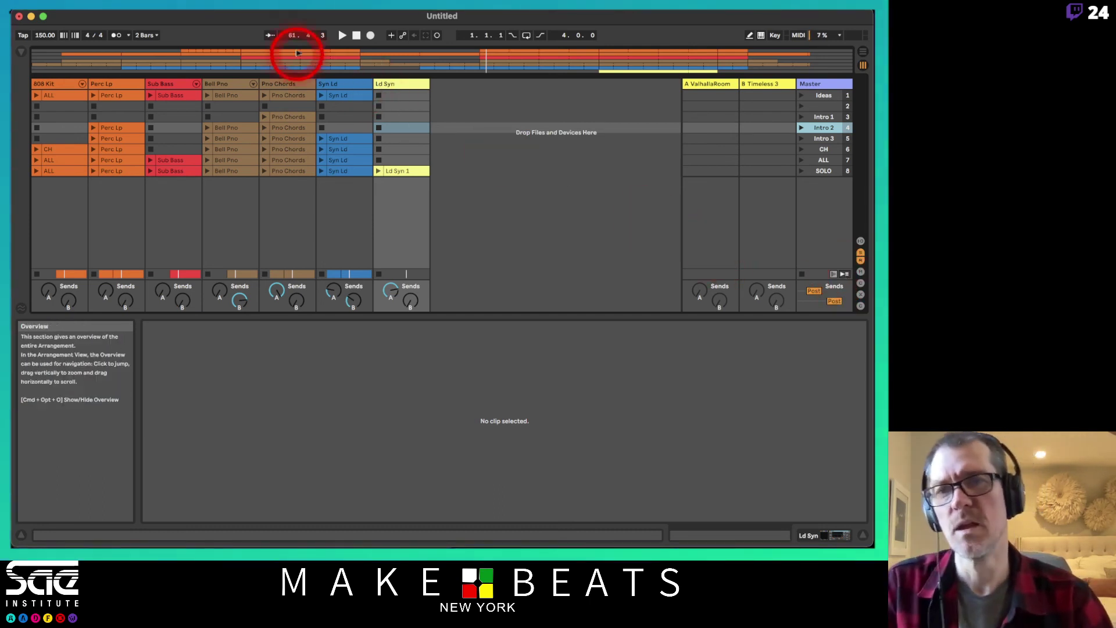
Check the recorded arrangement by playing it from bar 29 and from the intro at about bar 5
left_click(243, 52)
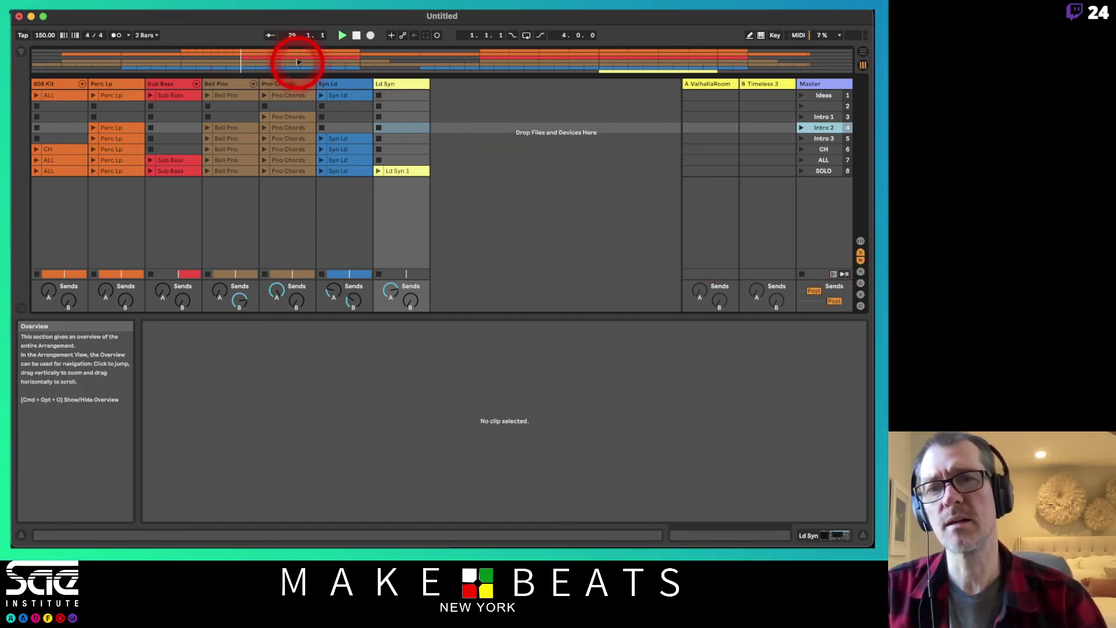
left_click_drag(298, 59, 59, 56)
left_click(63, 58)
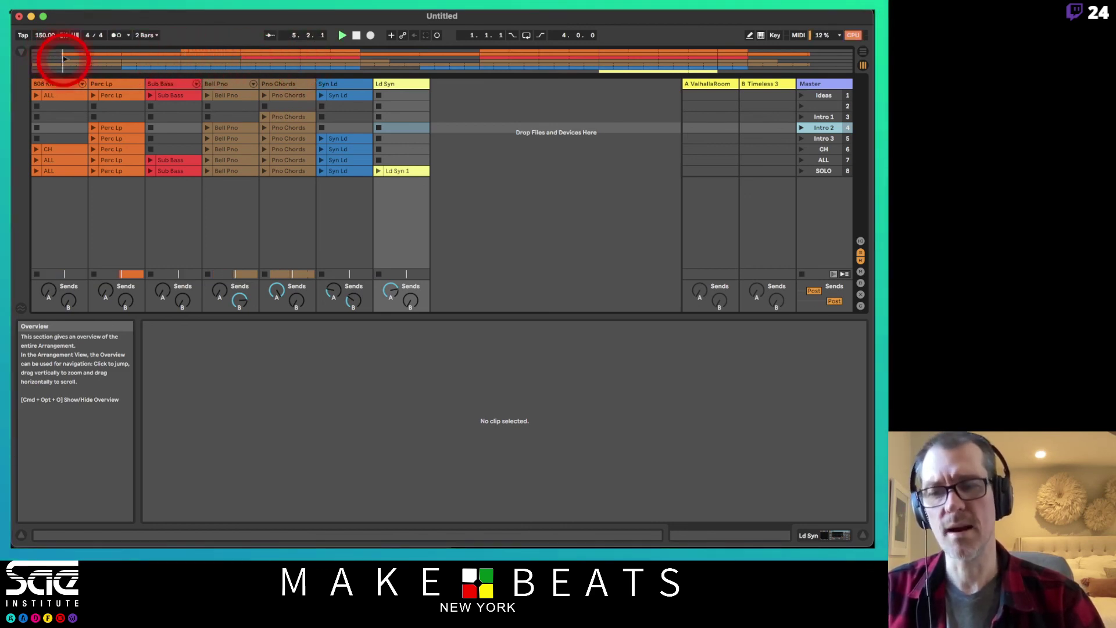
Switch to the Arrangement View, hide the browser, help and detail areas, and fit the whole song in view
key("Tab")
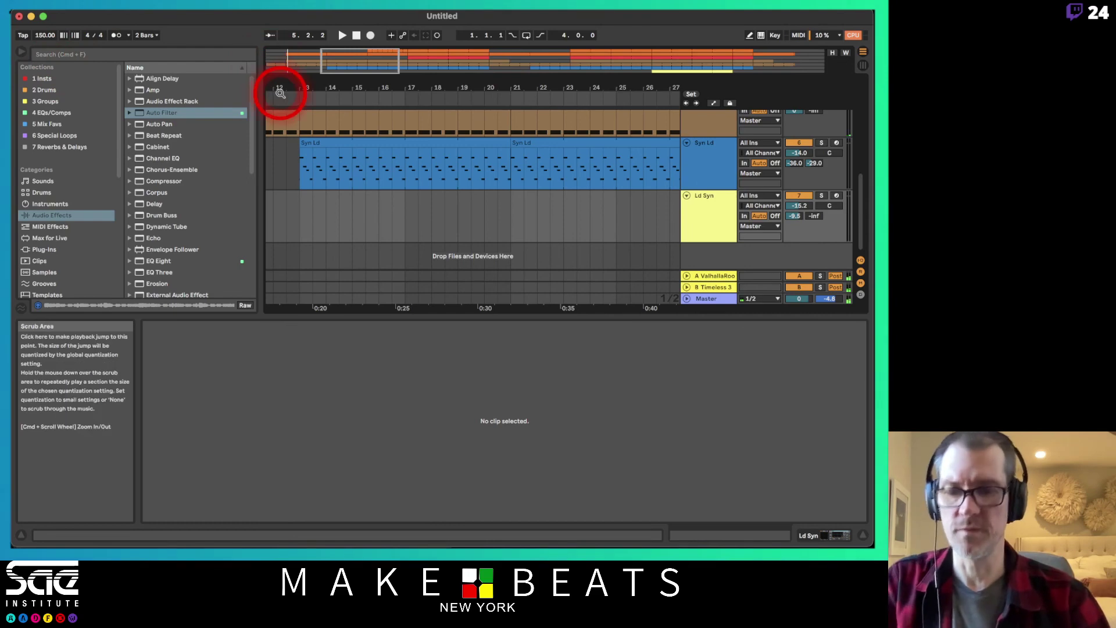
key("super+alt+b")
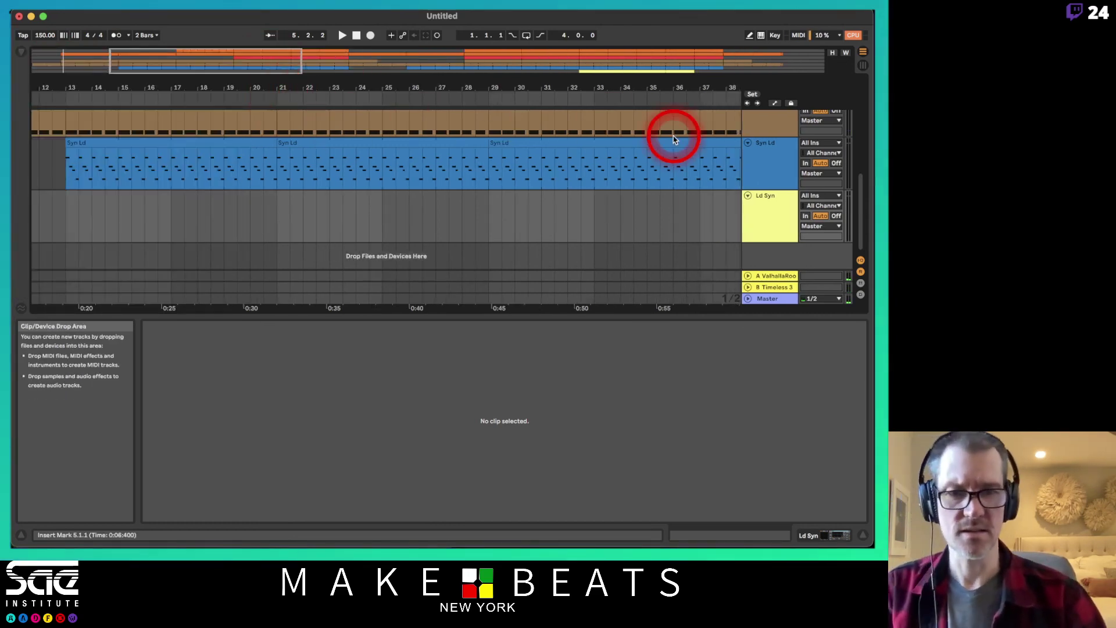
key("super+alt+l")
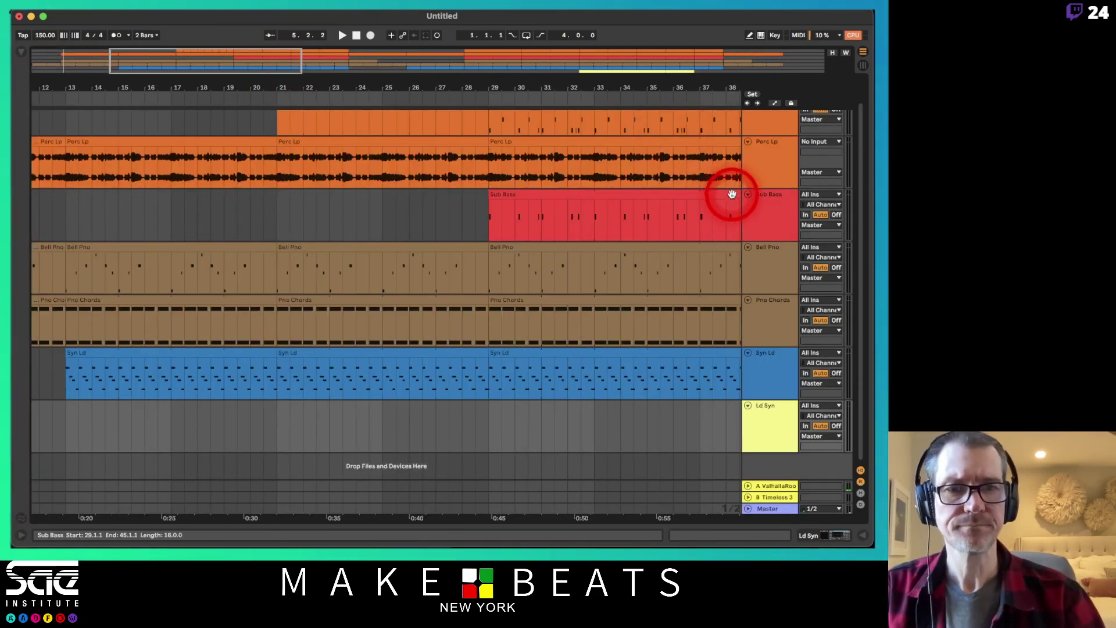
scroll(728, 197, "up", 1)
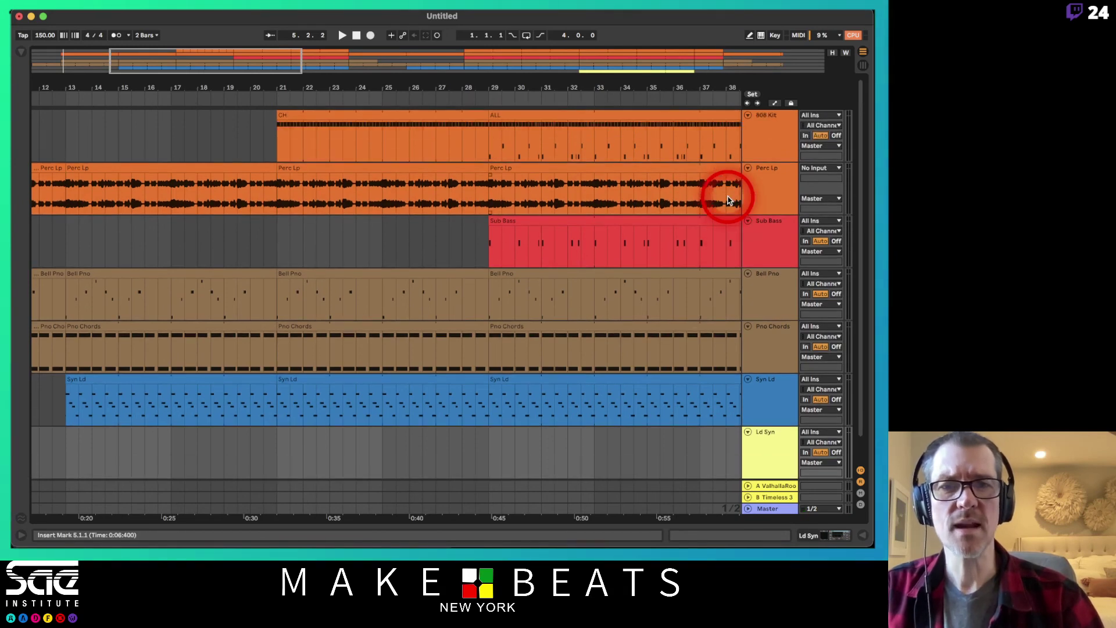
left_click_drag(662, 93, 664, 87)
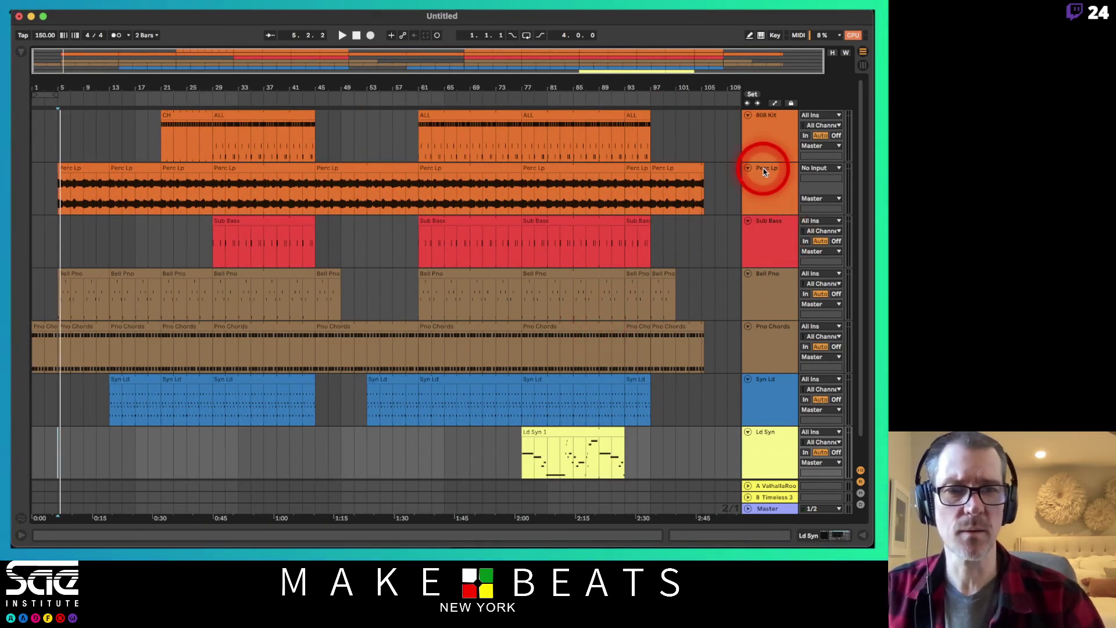
Fold all tracks in the arrangement at once, starting from the 808 Kit track
left_click(747, 116)
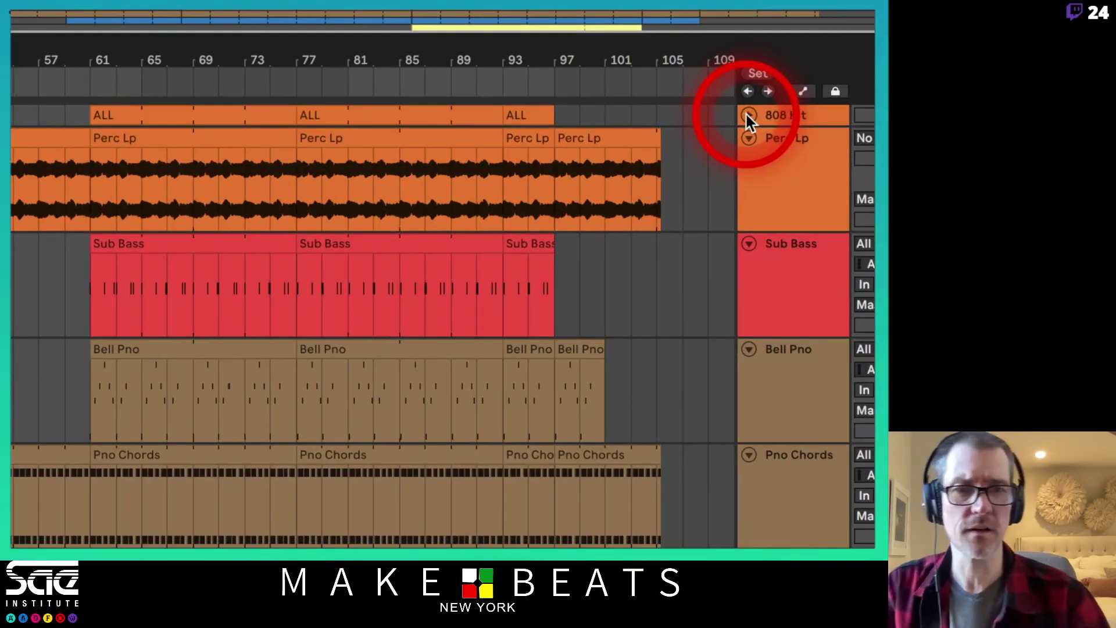
left_click(748, 116)
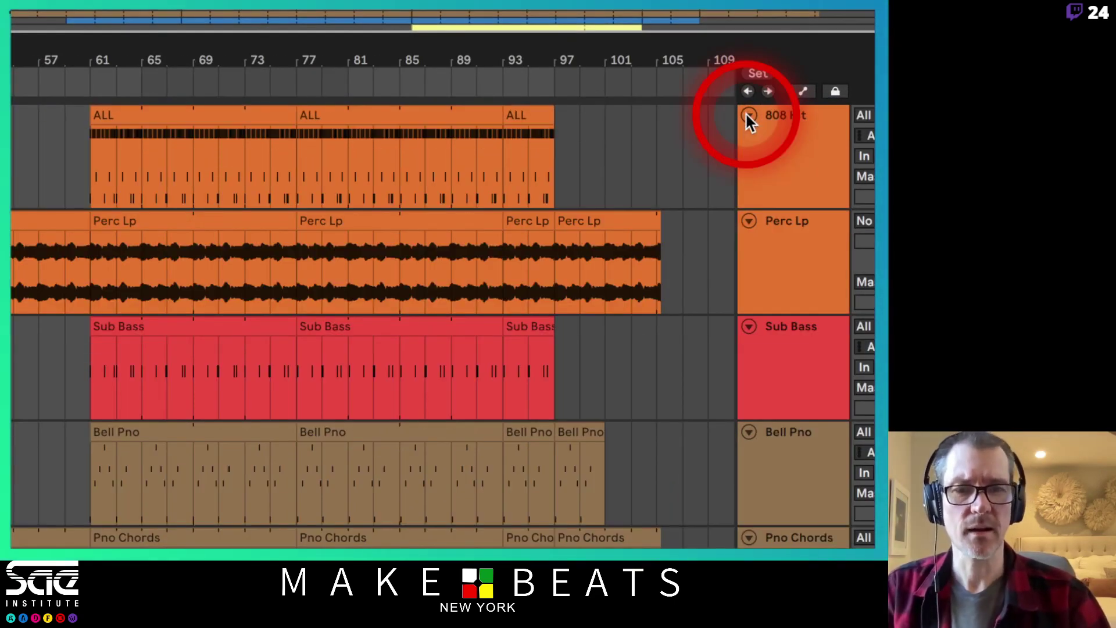
left_click(748, 115, "alt")
left_click(444, 90)
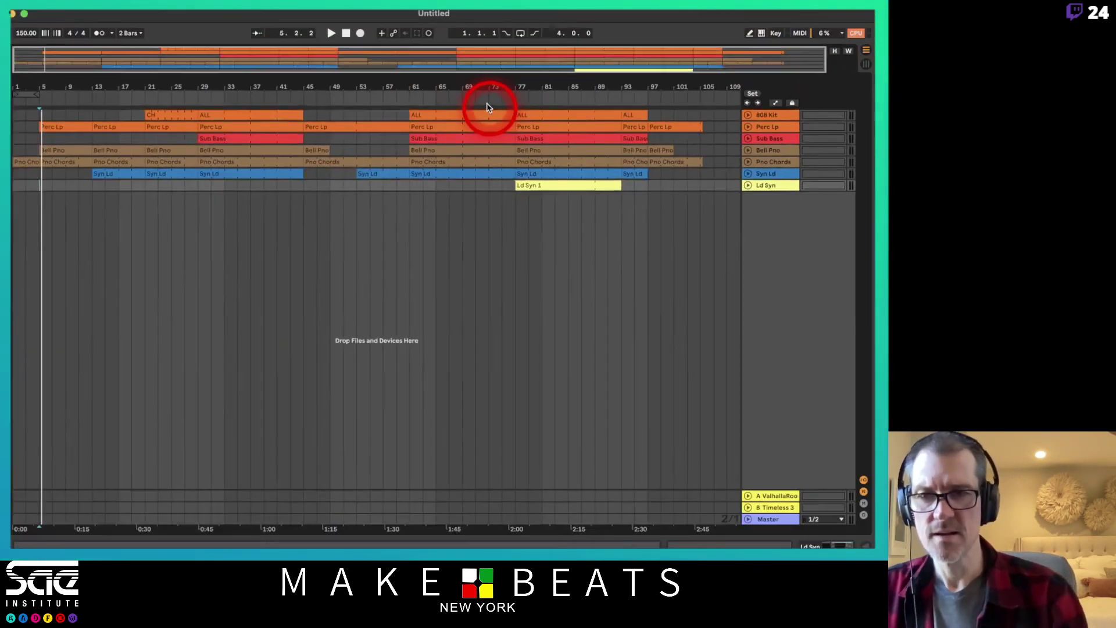
Delete the short Bell Pno clips at bars 45 and 97 from the arrangement
left_click(323, 150)
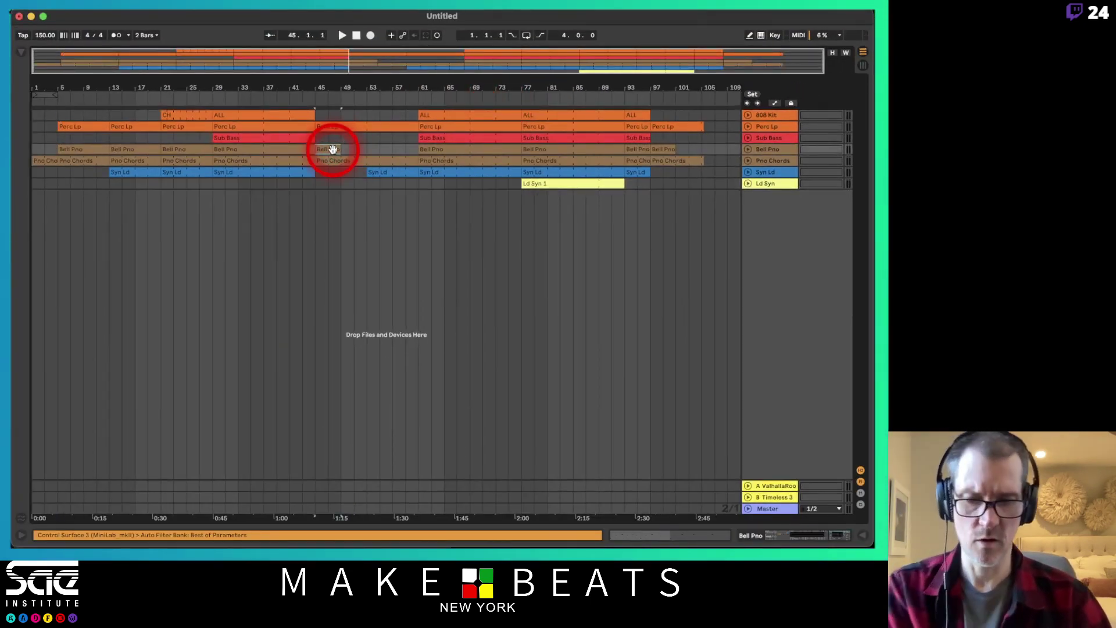
left_click_drag(332, 149, 660, 149)
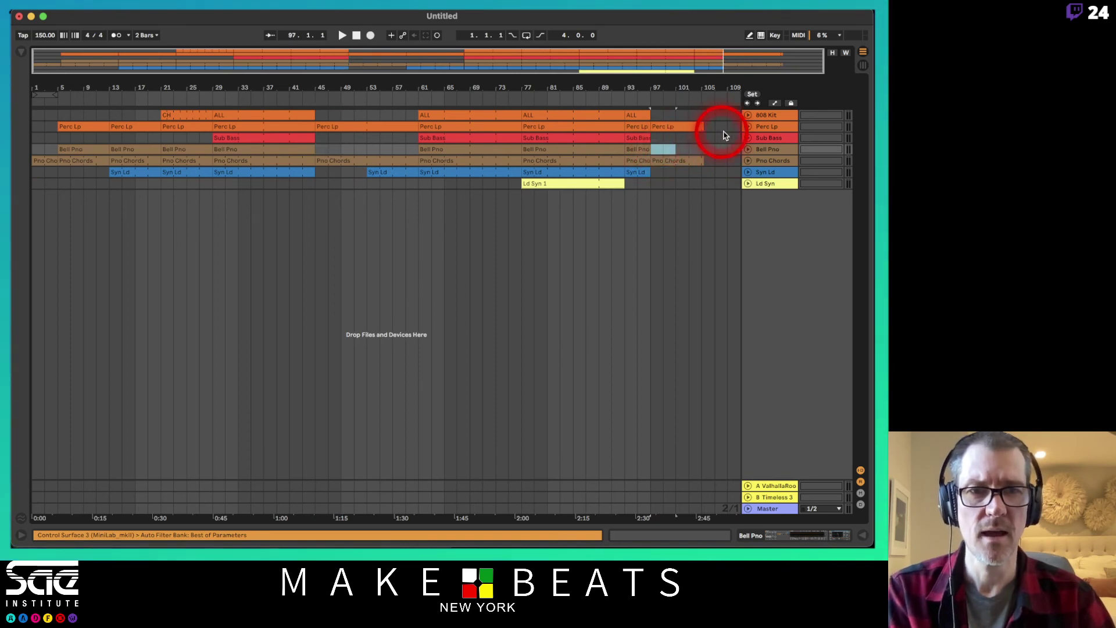
mouse_move(723, 135)
left_mouse_down()
mouse_move(705, 88)
mouse_move(713, 122)
mouse_move(573, 142)
mouse_move(551, 189)
mouse_move(619, 185)
left_mouse_up()
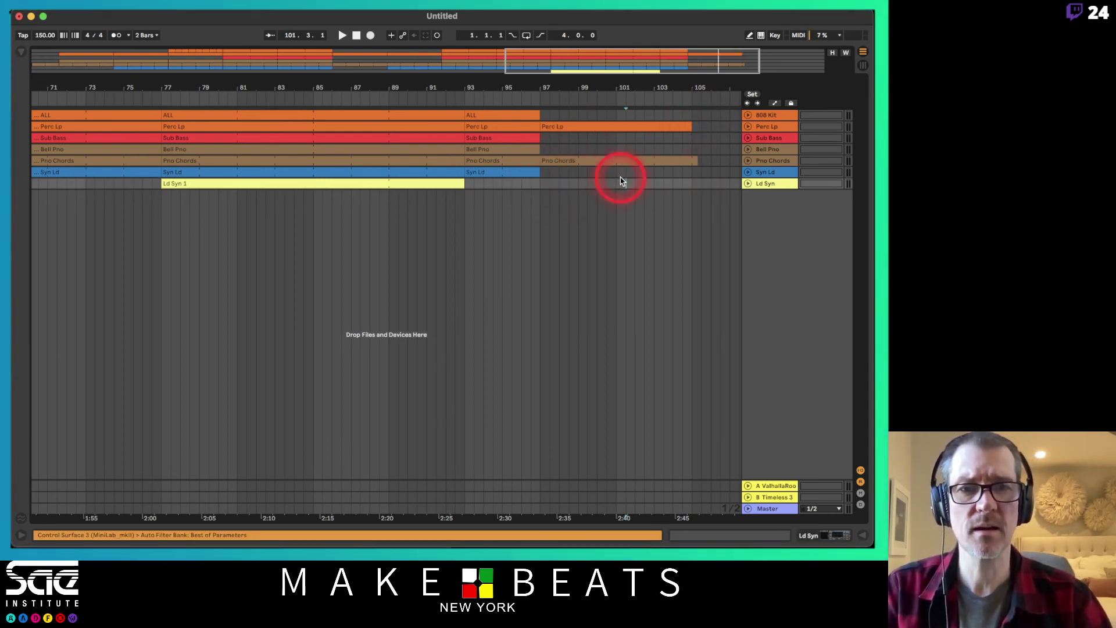
Play the ending of the song from bar 101 through the last clips and stop playback
key("space")
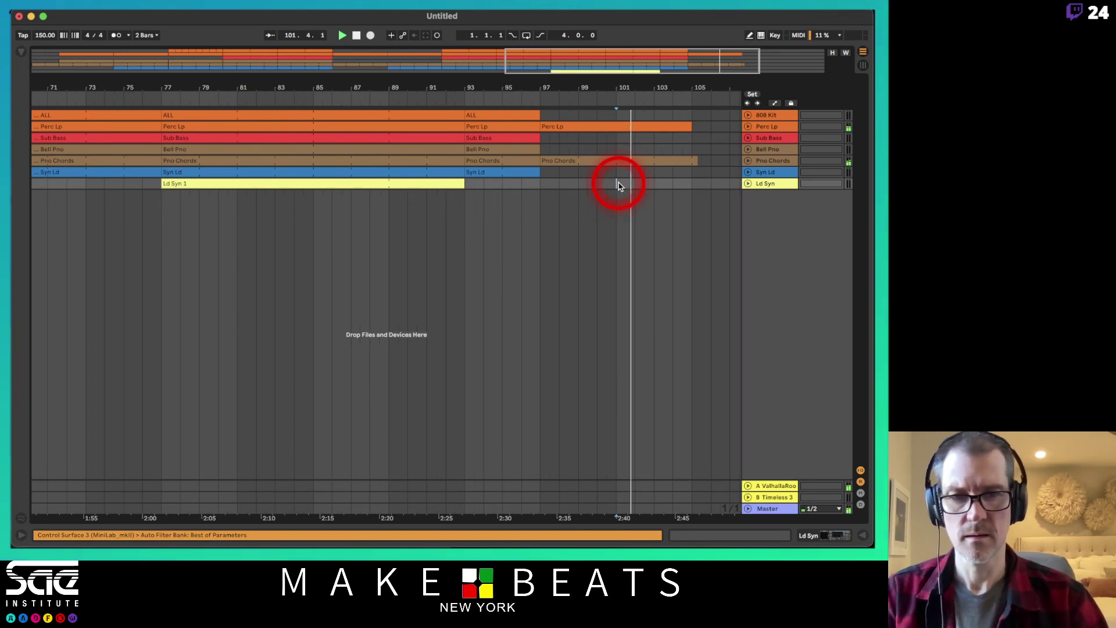
left_click_drag(657, 104, 657, 103)
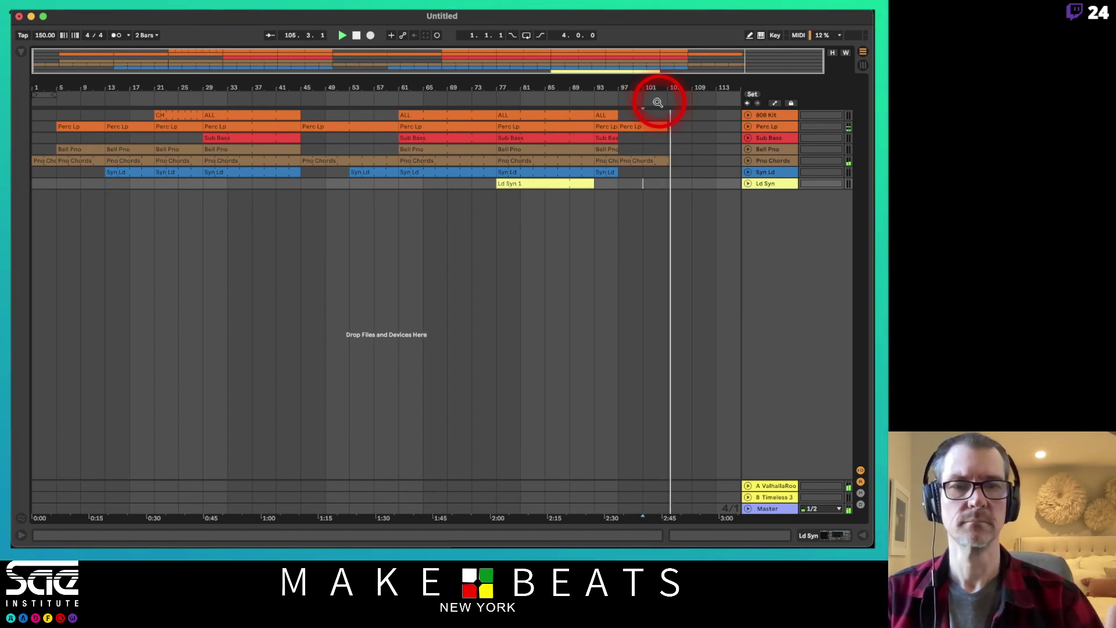
key("space")
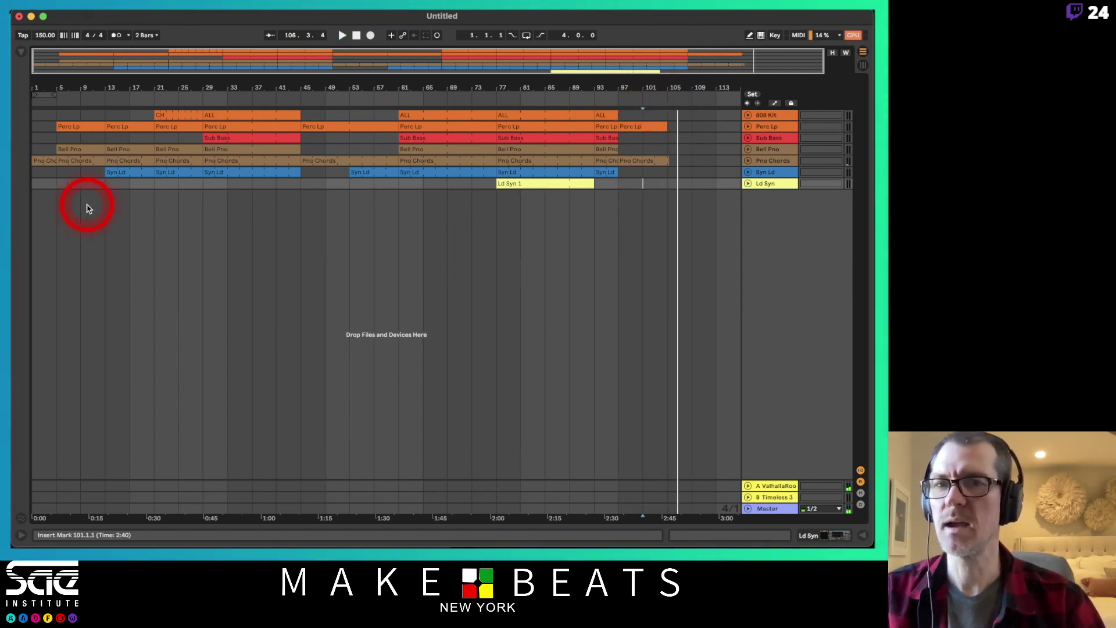
Play the section changes at bars 29, 45 and 53, stop playback and select the Ld Syn track
left_click(200, 138)
key("space")
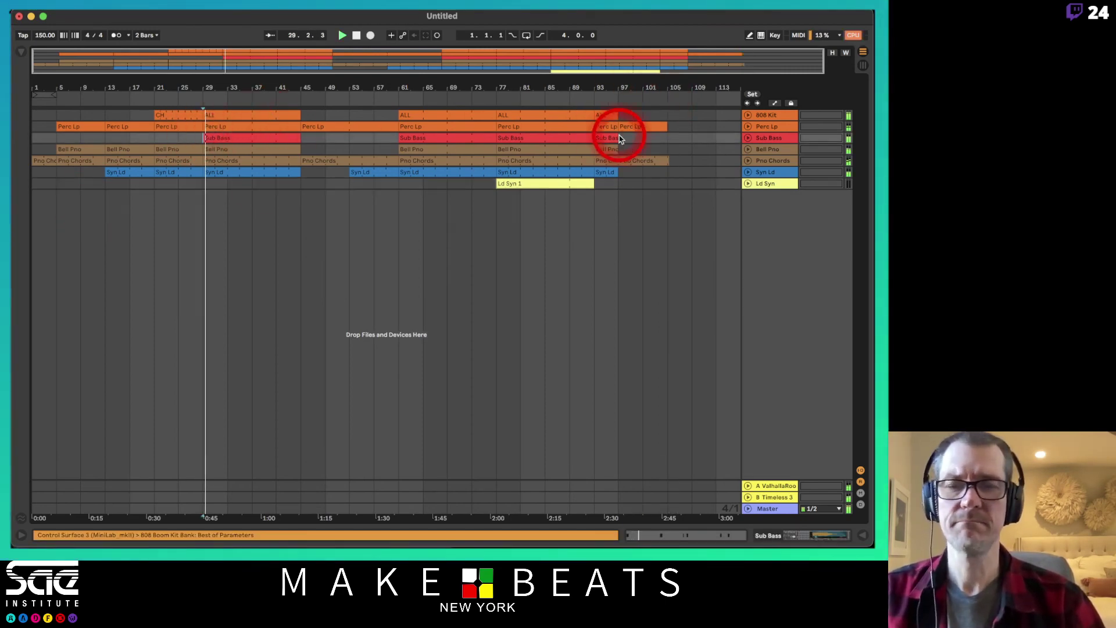
left_click(312, 150)
left_click(342, 142)
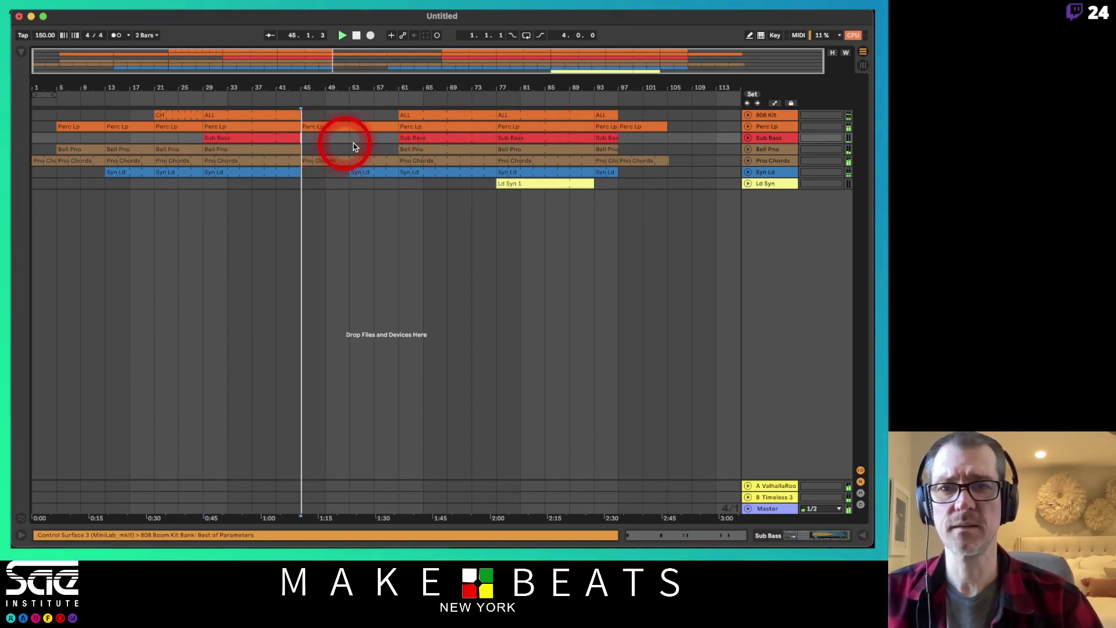
key("space")
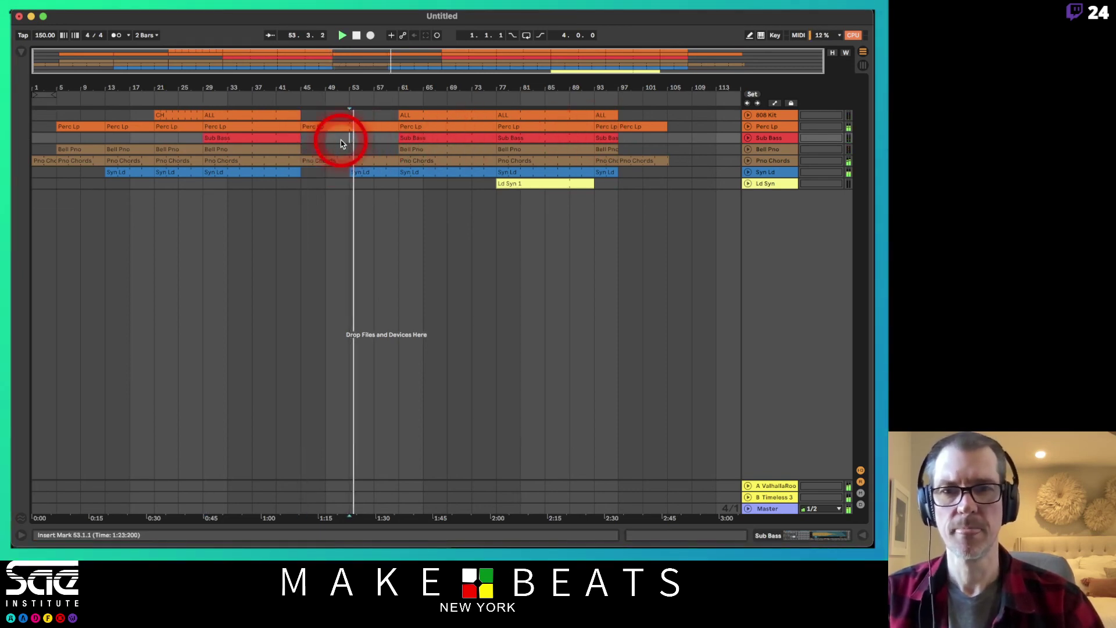
left_click(756, 189)
left_click(582, 166)
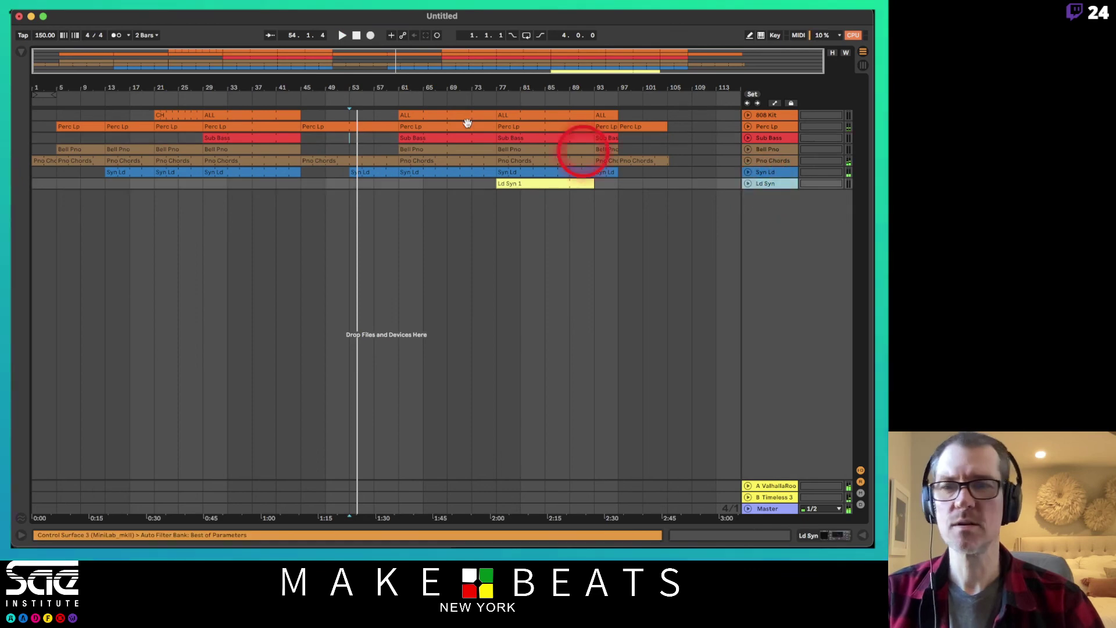
Show the browser, open the "risers & lifters - 128bpm" folder of Sample Magic - Ultimate FX, and widen the browser
left_click(21, 53)
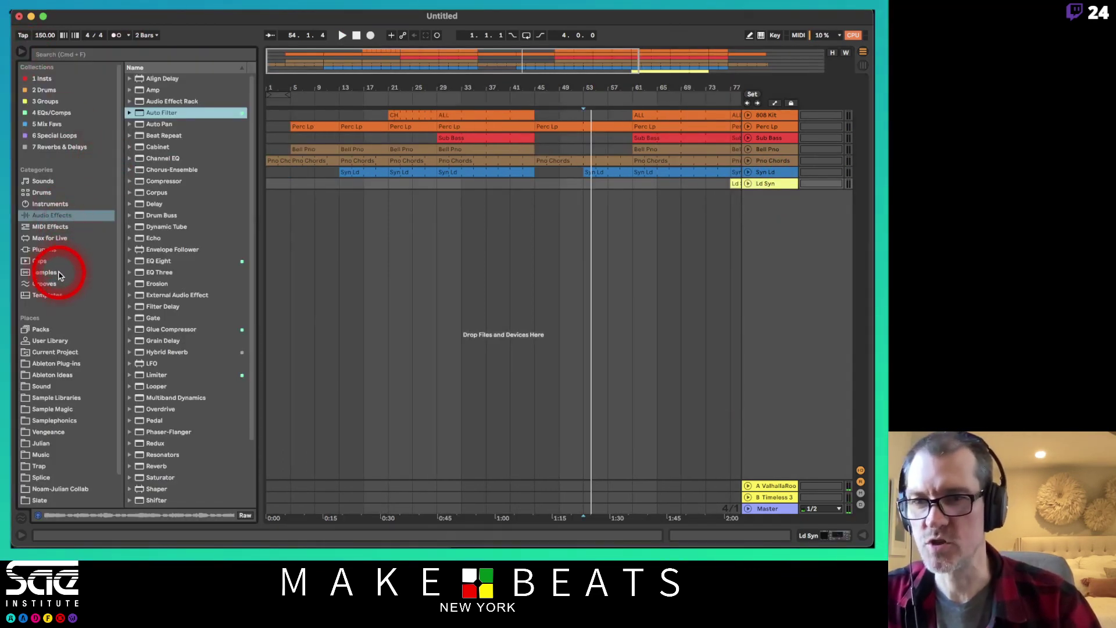
left_click(40, 411)
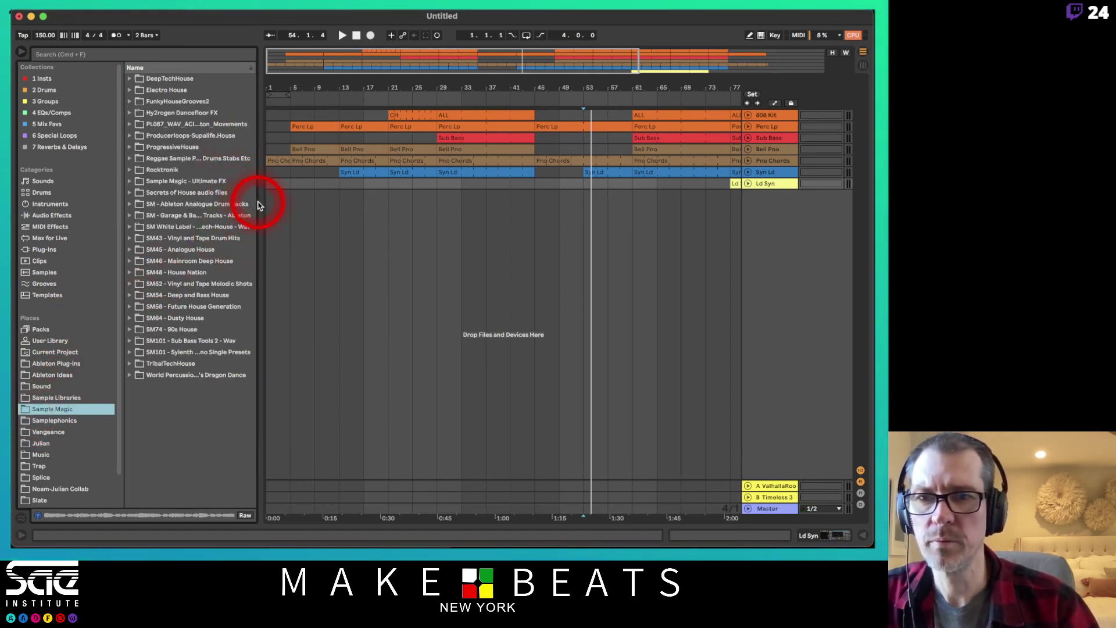
left_click(186, 181)
left_click(129, 181)
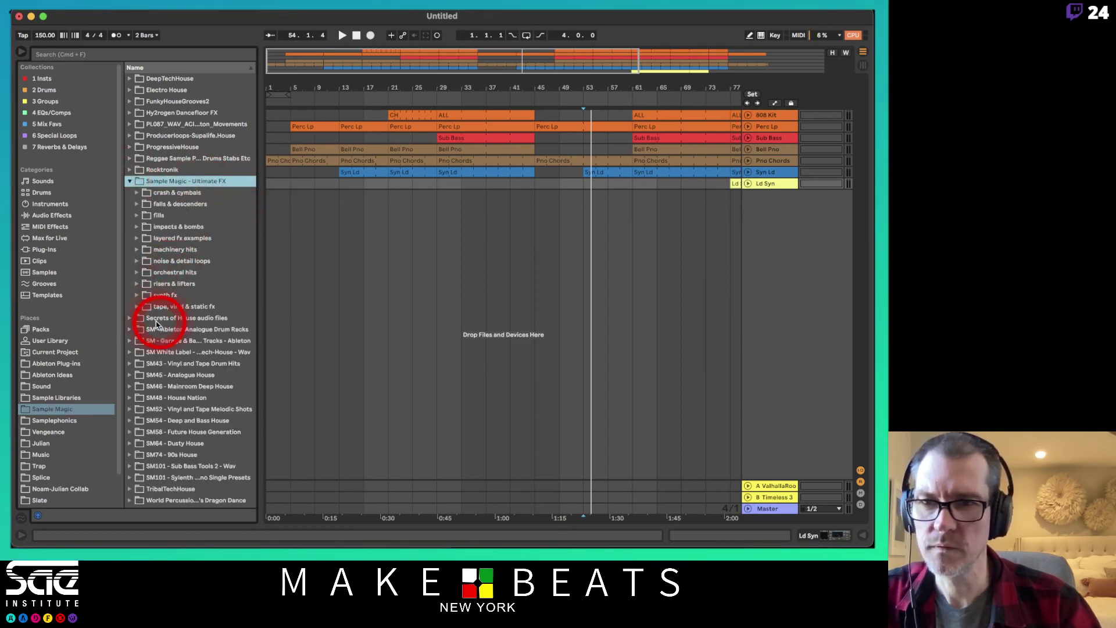
left_click(136, 285)
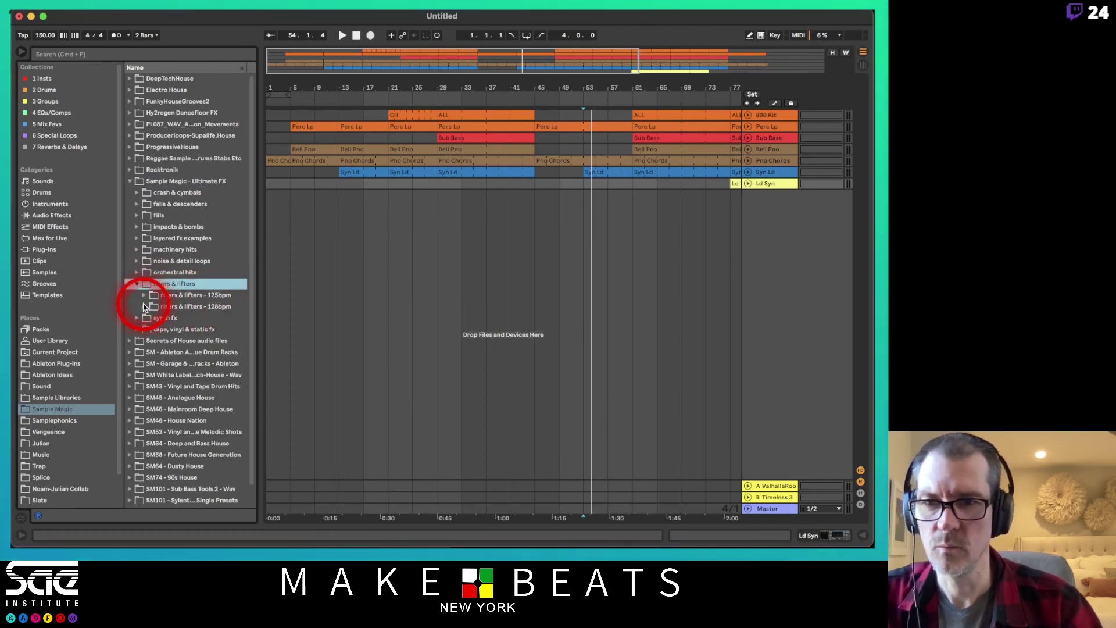
left_click(145, 306)
left_click_drag(258, 326, 341, 327)
Place the ufx_lft8_128_wind_01.wav riser at bar 53 on a new audio track below Ld Syn
scroll(279, 356, "down", 5)
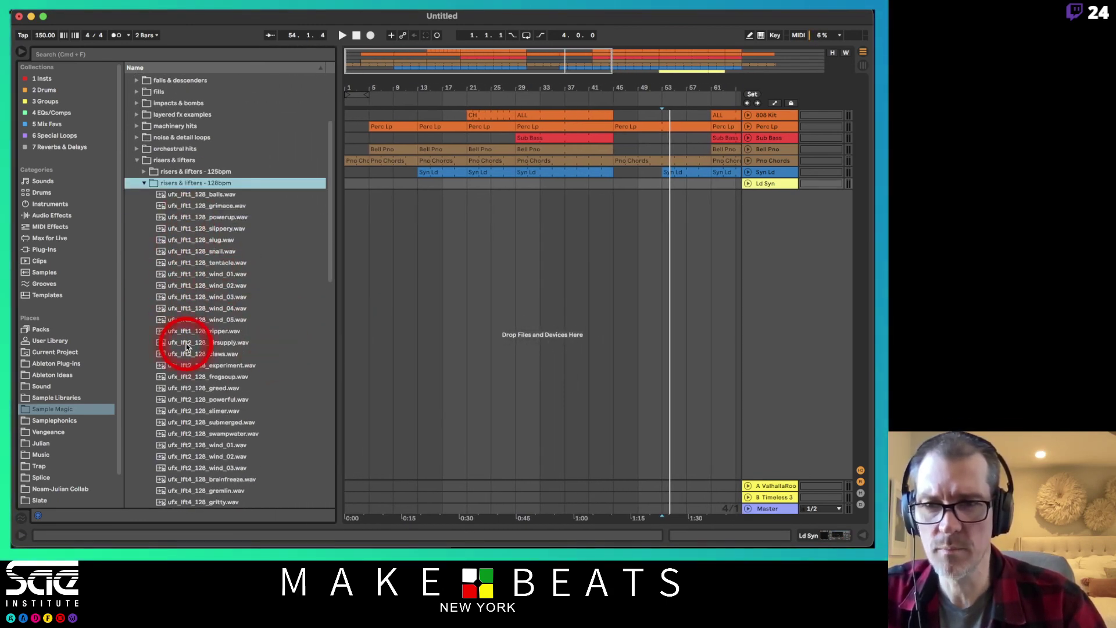
scroll(221, 335, "down", 1)
scroll(221, 336, "down", 12)
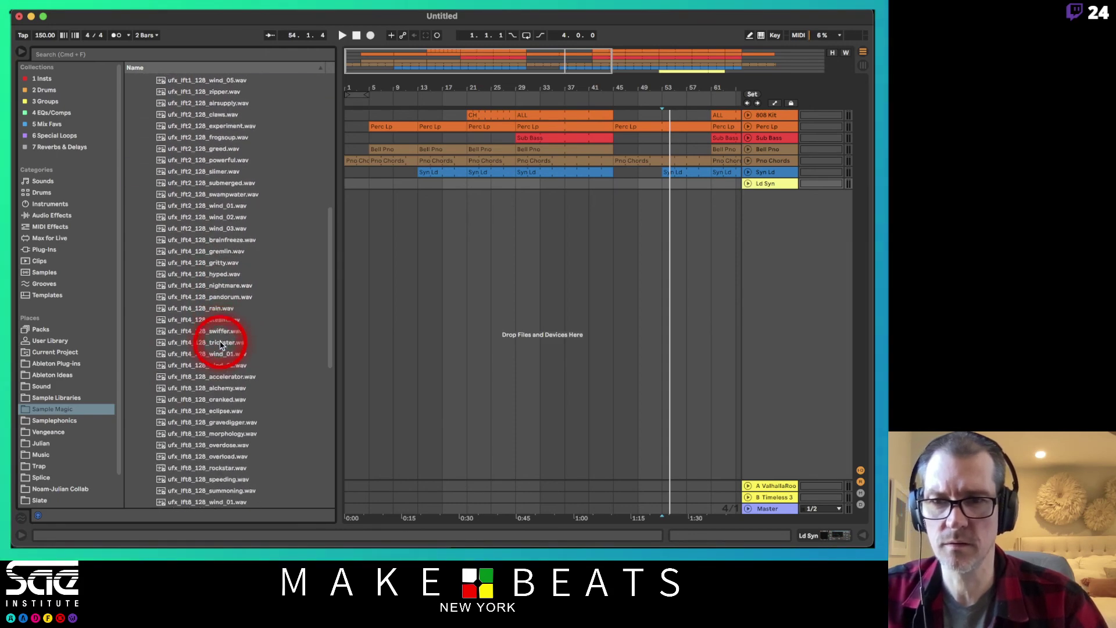
scroll(221, 345, "down", 4)
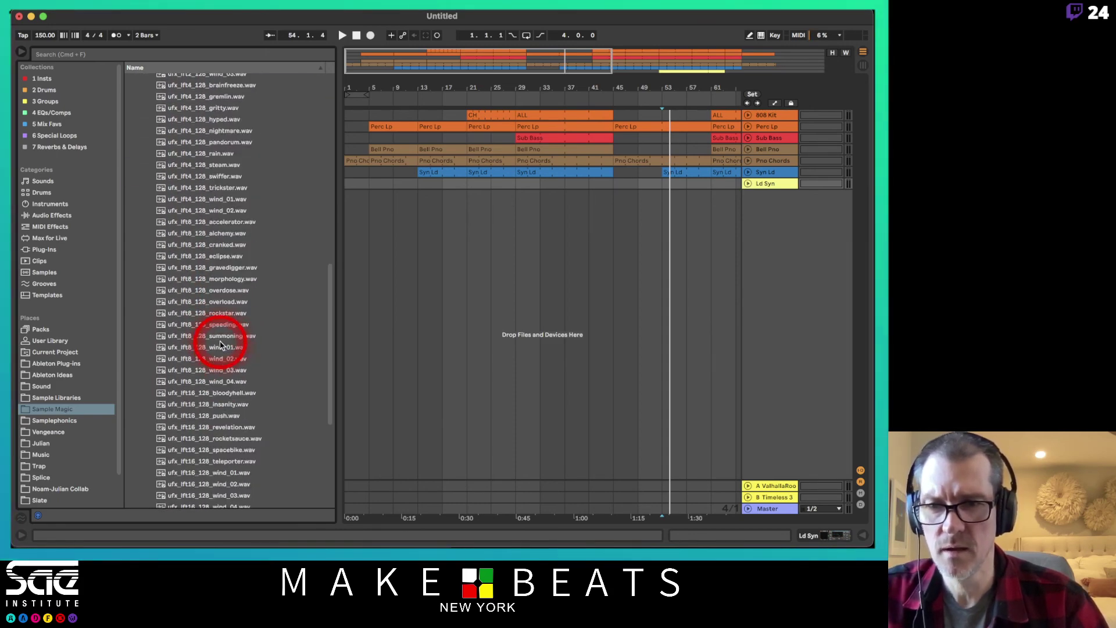
left_click(199, 347)
left_click_drag(201, 352, 661, 200)
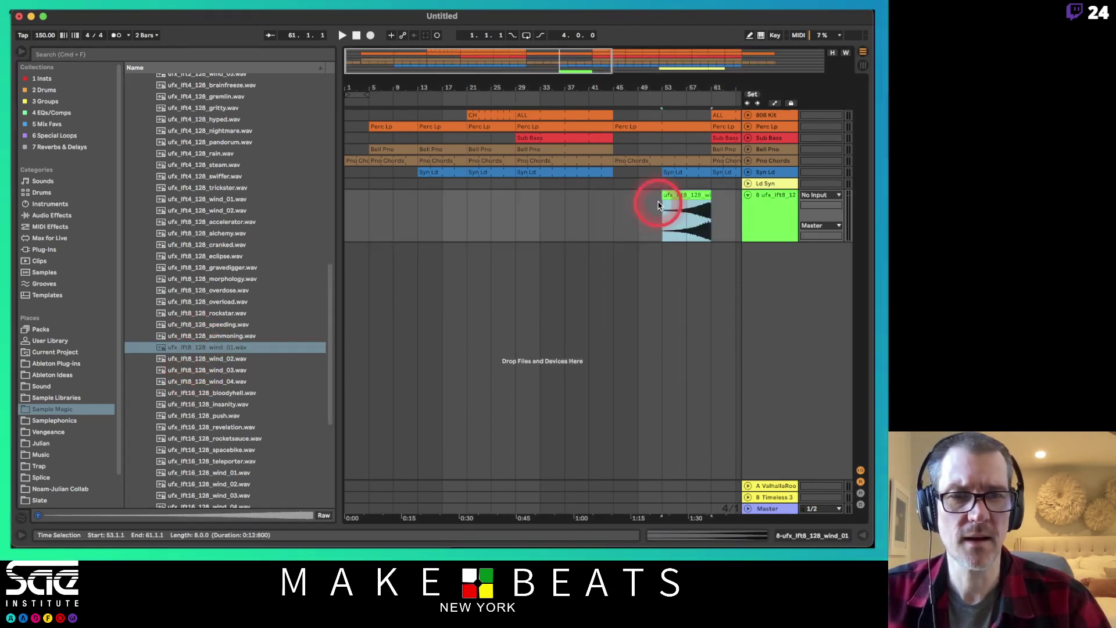
Shift the riser clip to start at about bar 55.2 and trim its end to bar 61
mouse_move(680, 95)
left_mouse_down()
mouse_move(680, 82)
mouse_move(688, 87)
left_mouse_up()
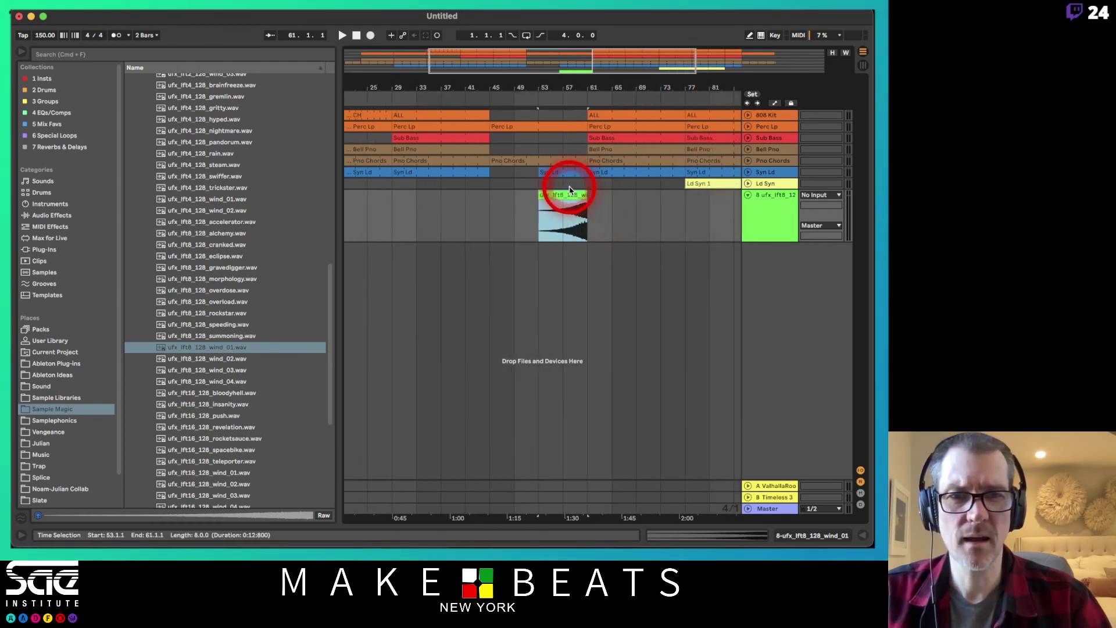
left_click_drag(593, 82, 567, 96)
left_click(491, 197)
left_click_drag(492, 196, 561, 198)
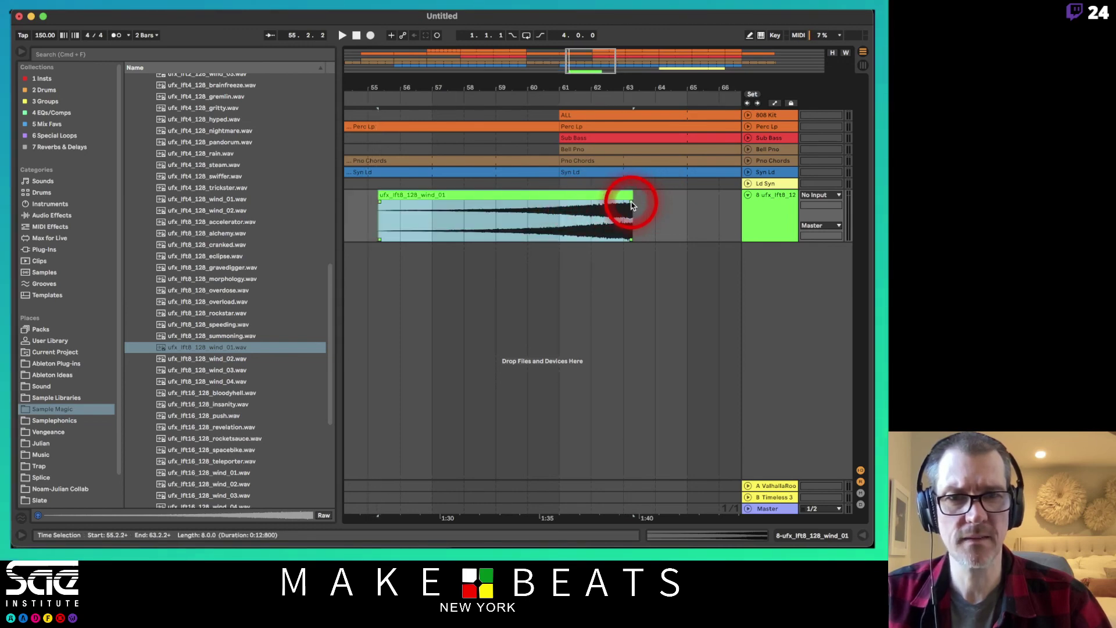
left_click_drag(633, 197, 560, 194)
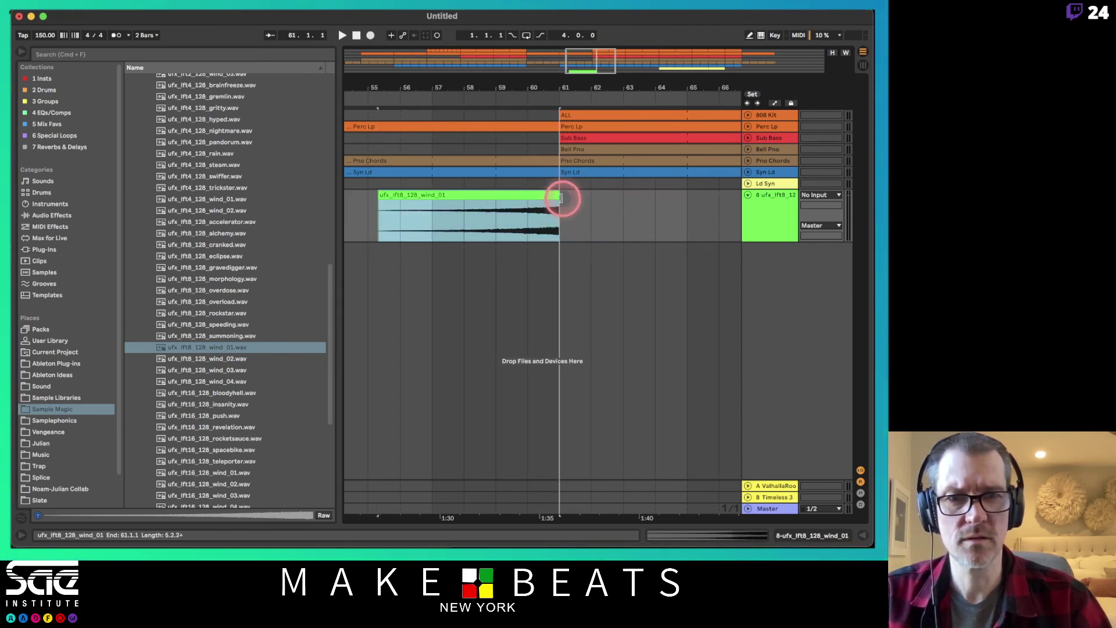
left_click_drag(469, 88, 468, 87)
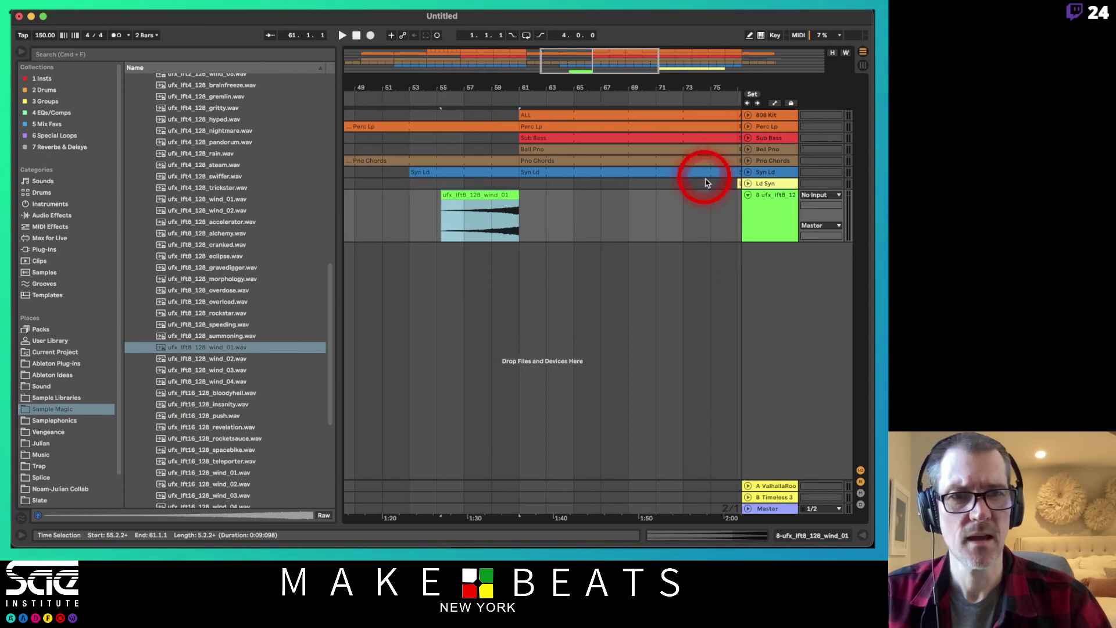
Set the riser track's ValhallaRoom send to -5.3 dB and play the transition from bar 53
left_click(761, 210)
key("super+alt+m")
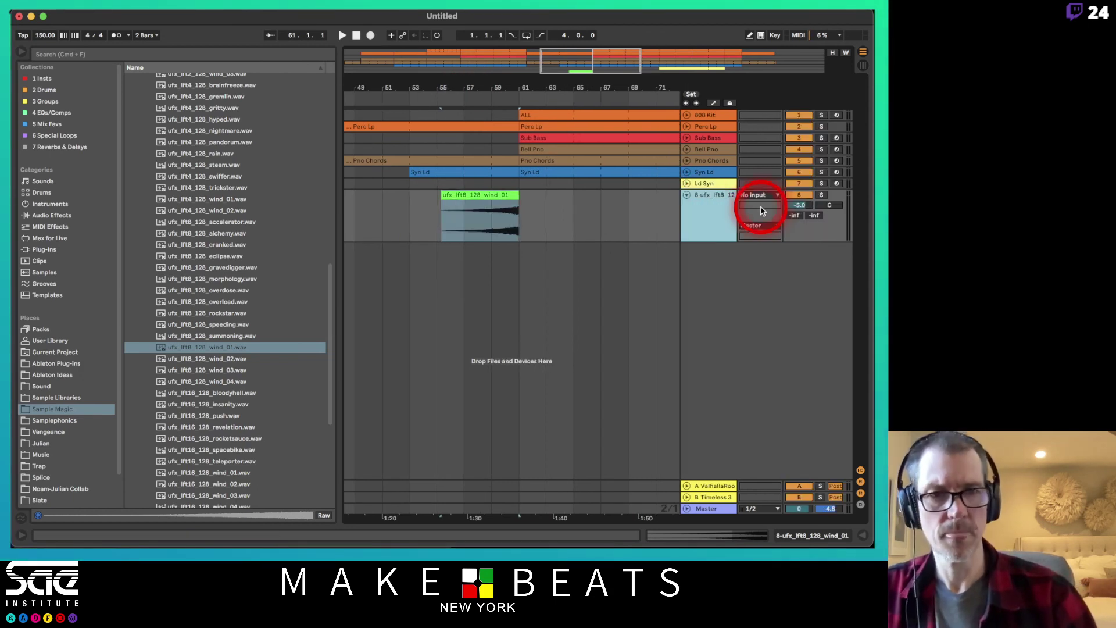
left_click(825, 215)
left_click_drag(801, 217, 801, 210)
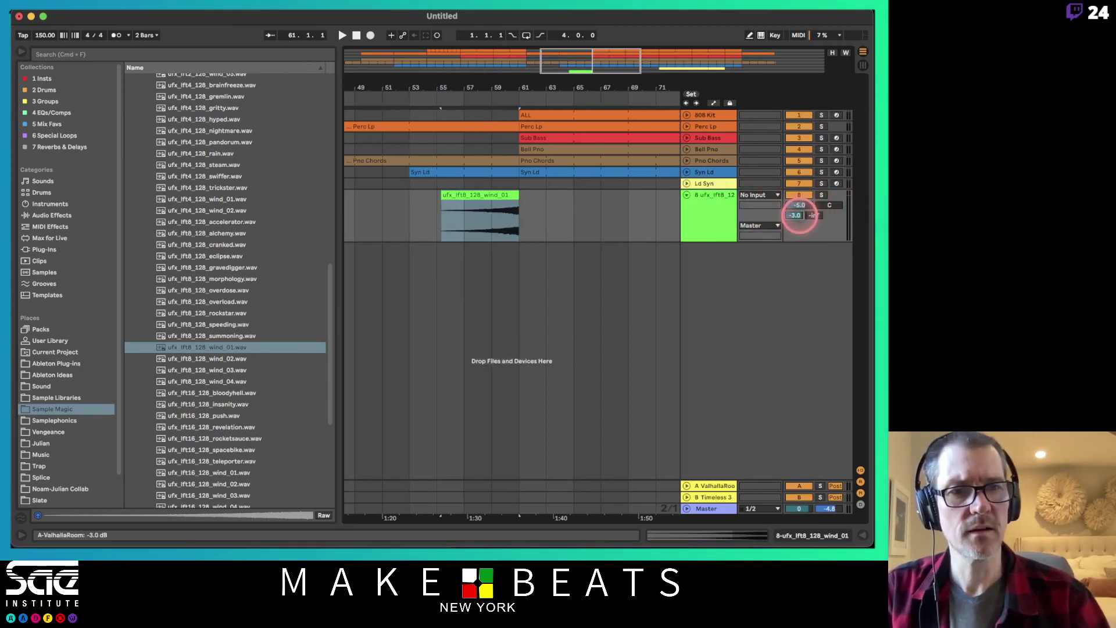
left_click(407, 217)
key("space")
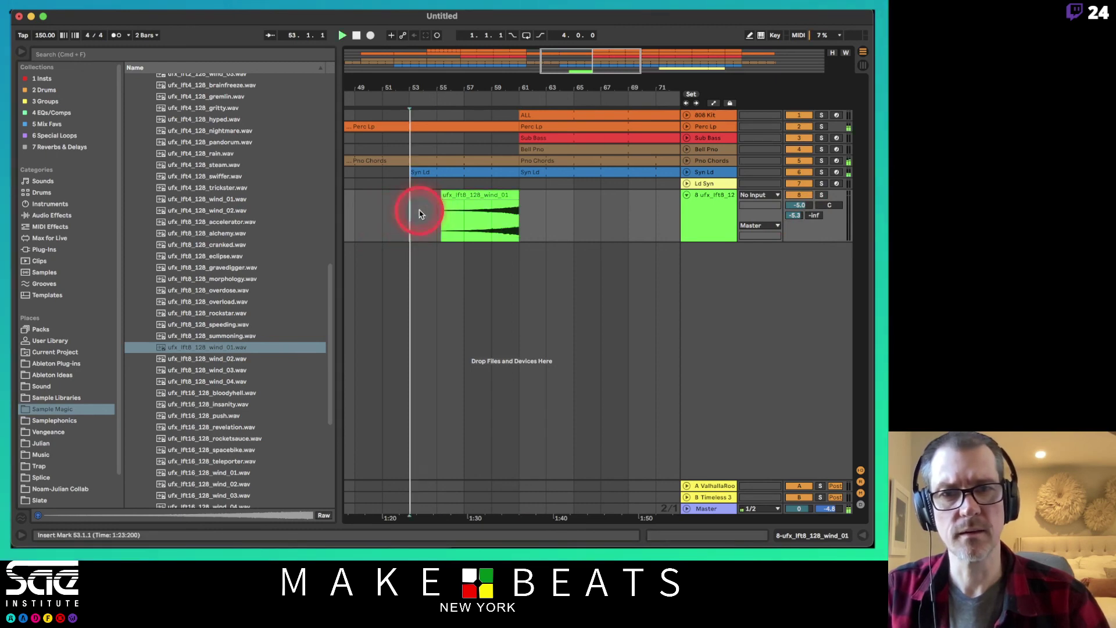
Hide the browser and set the riser track's volume to -20 dB during playback of the transition
left_click(21, 52)
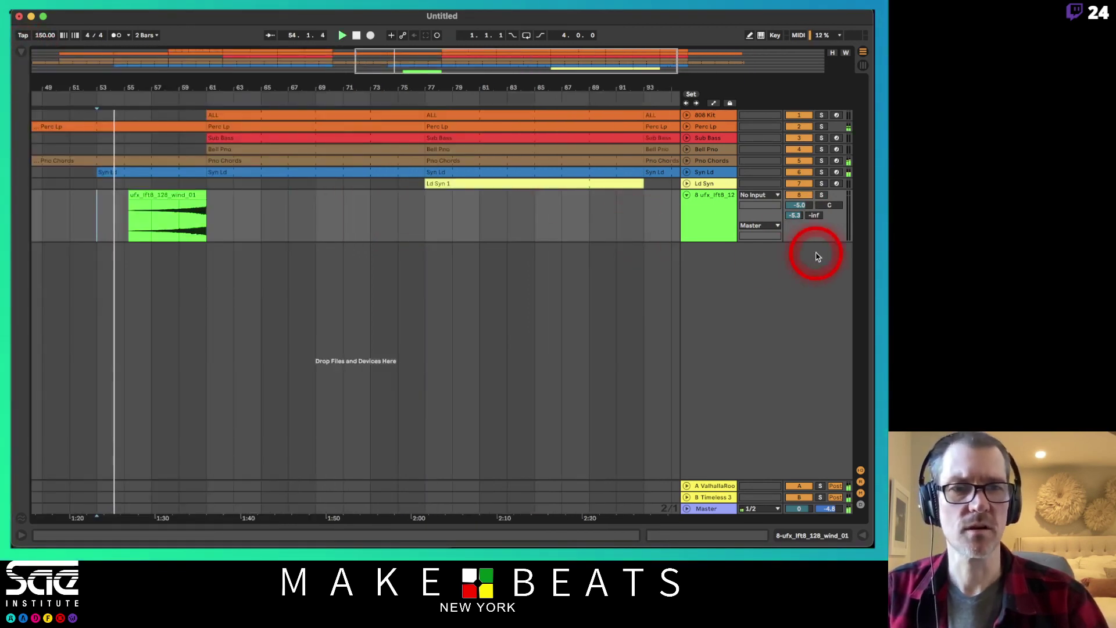
mouse_move(809, 200)
left_mouse_down()
mouse_move(807, 215)
mouse_move(805, 206)
left_mouse_up()
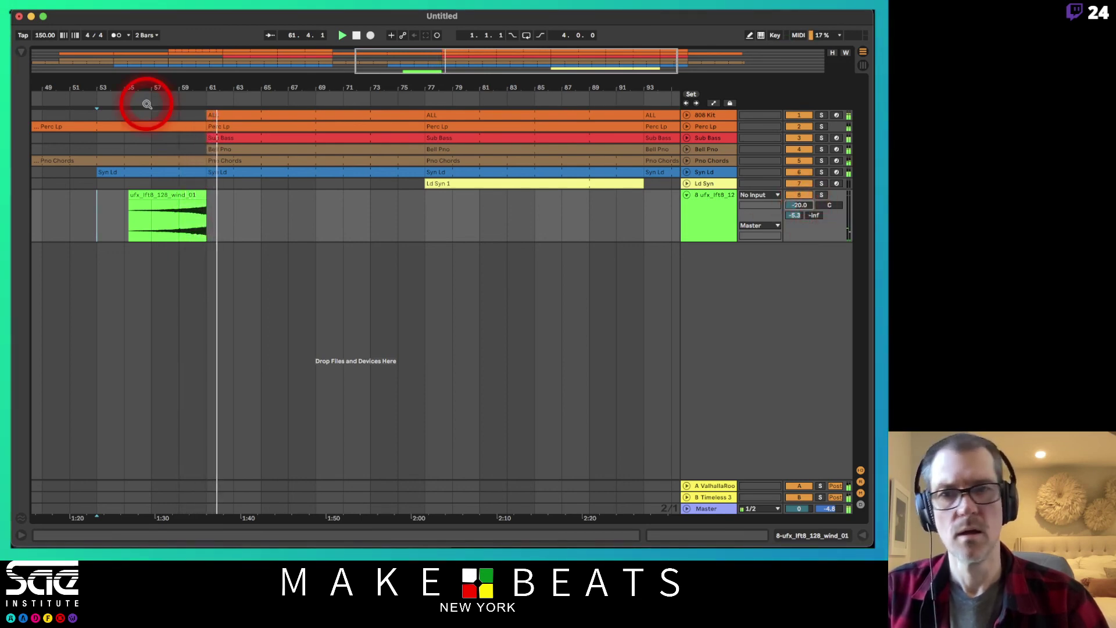
left_click_drag(165, 96, 50, 71)
Show the browser, collapse the risers & lifters folders and open the "tape, vinyl & static fx" folder of Sample Magic - Ultimate FX
left_click(20, 53)
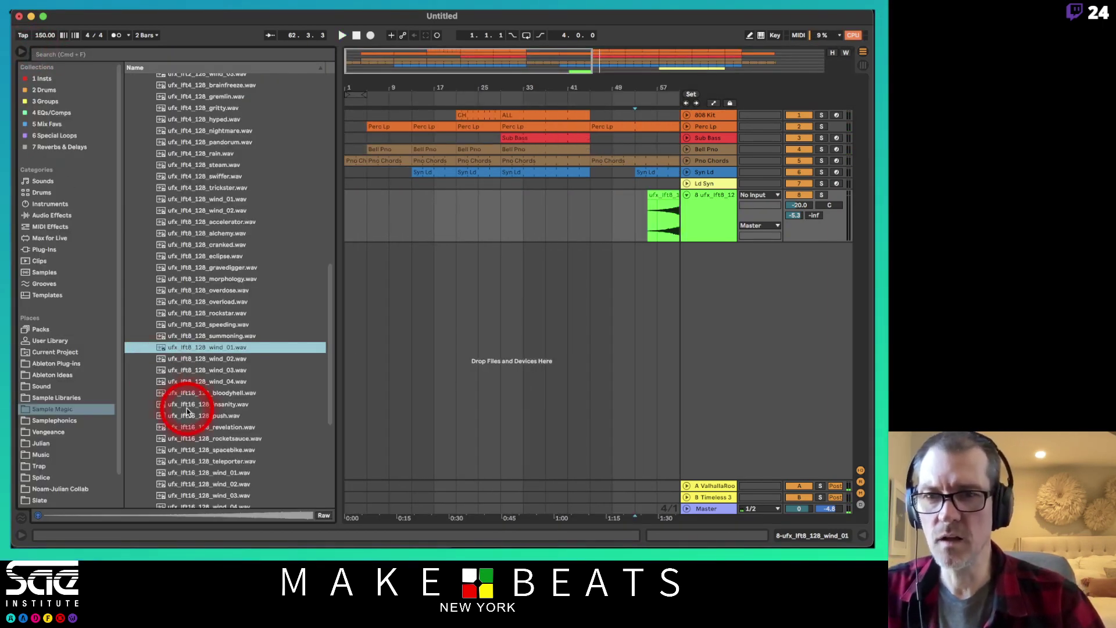
scroll(199, 343, "down", 10)
scroll(206, 354, "up", 20)
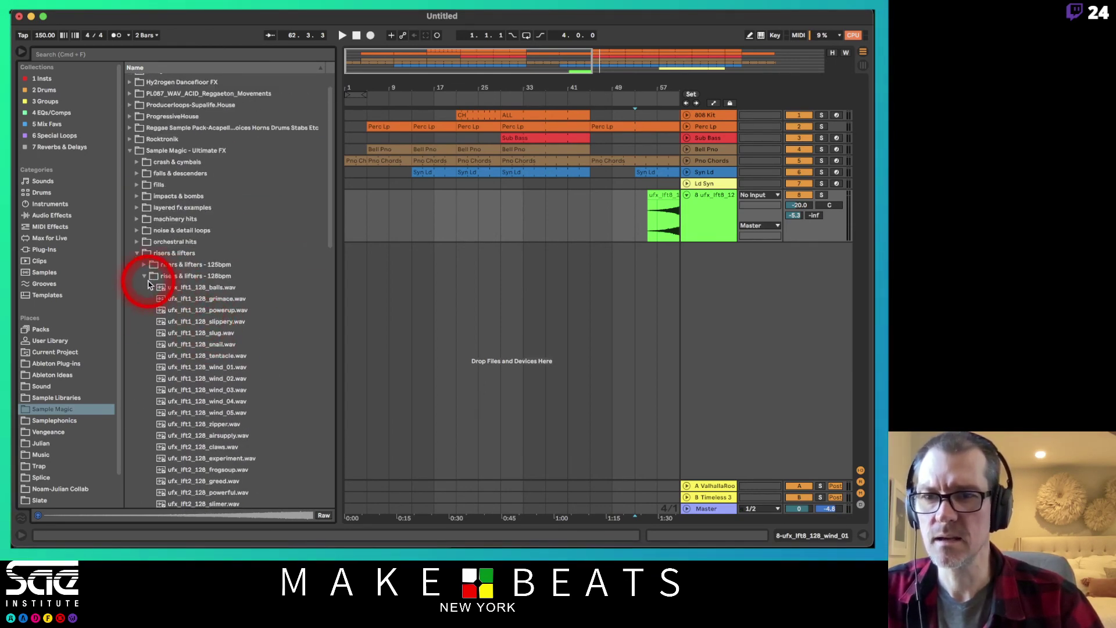
left_click(144, 276)
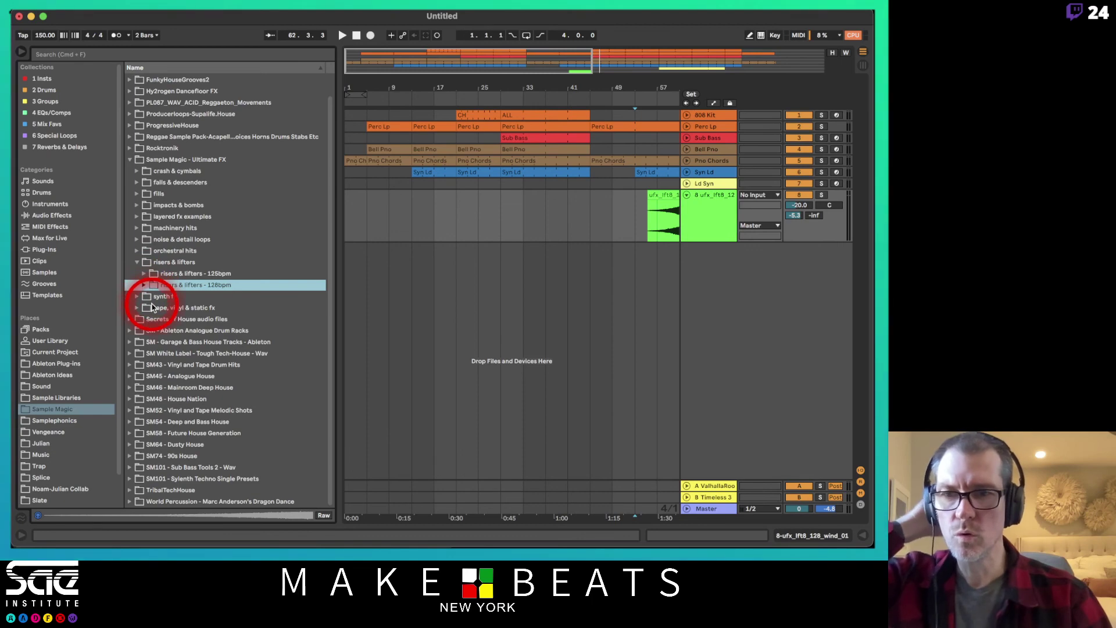
left_click(137, 261)
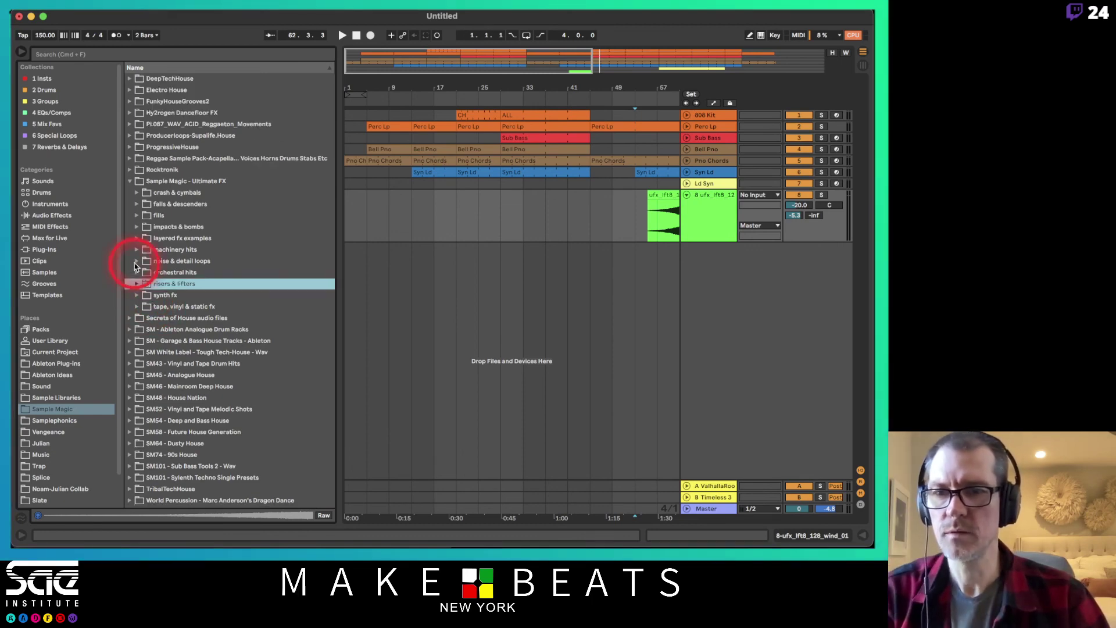
left_click(137, 308)
Audition the high-voltage hit and the vinyl crackle, drift and speed-up samples in the "tape, vinyl & static fx" folder
left_click(210, 318)
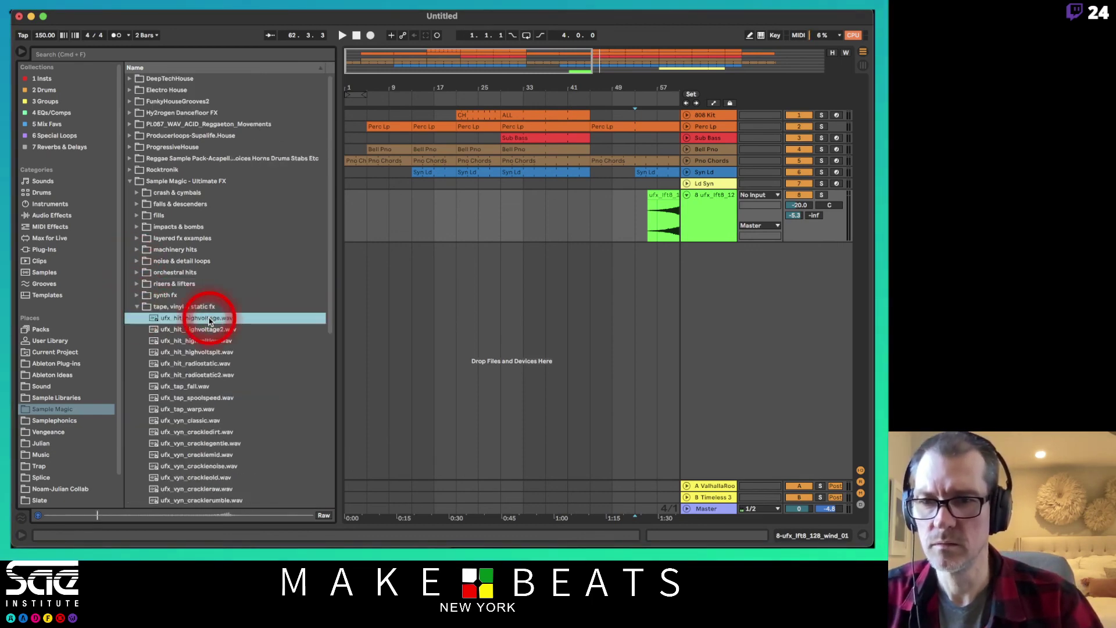
scroll(211, 326, "down", 5)
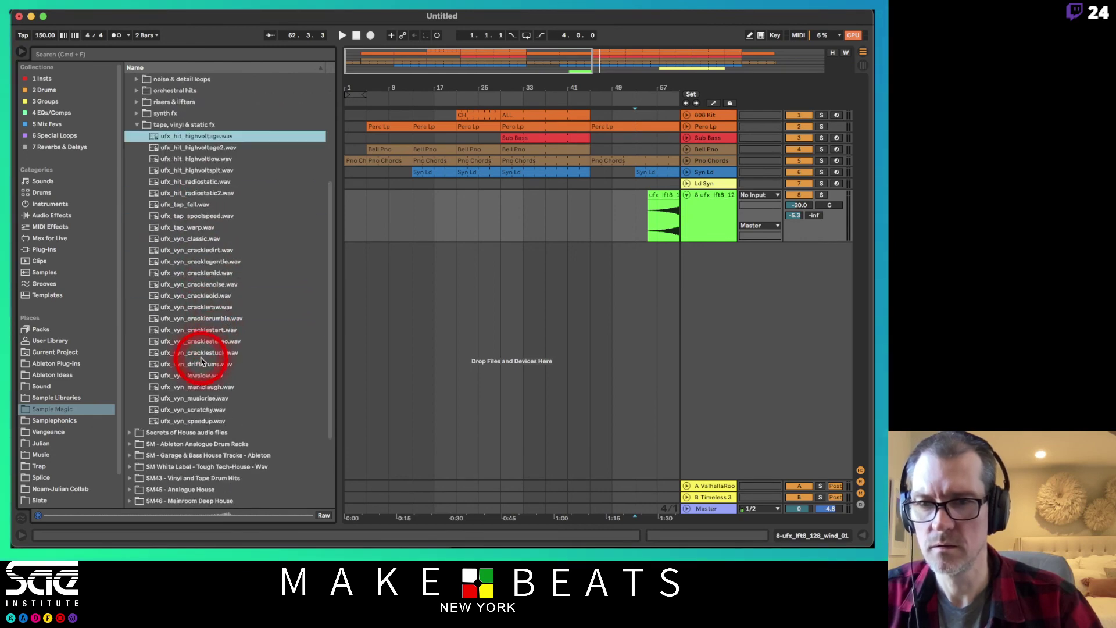
left_click(200, 353)
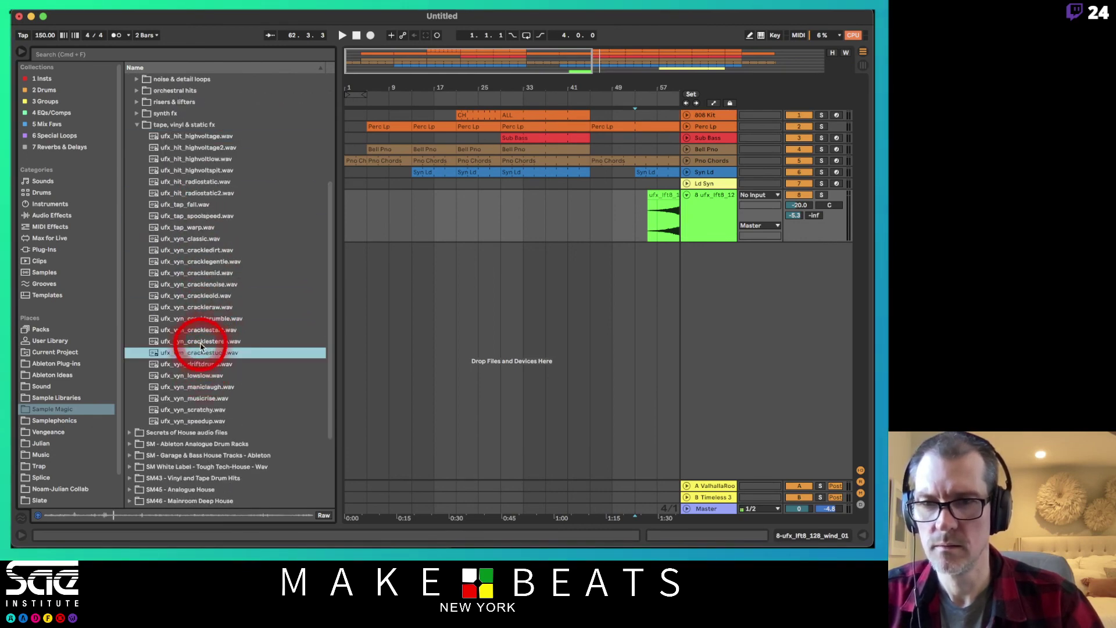
left_click(204, 364)
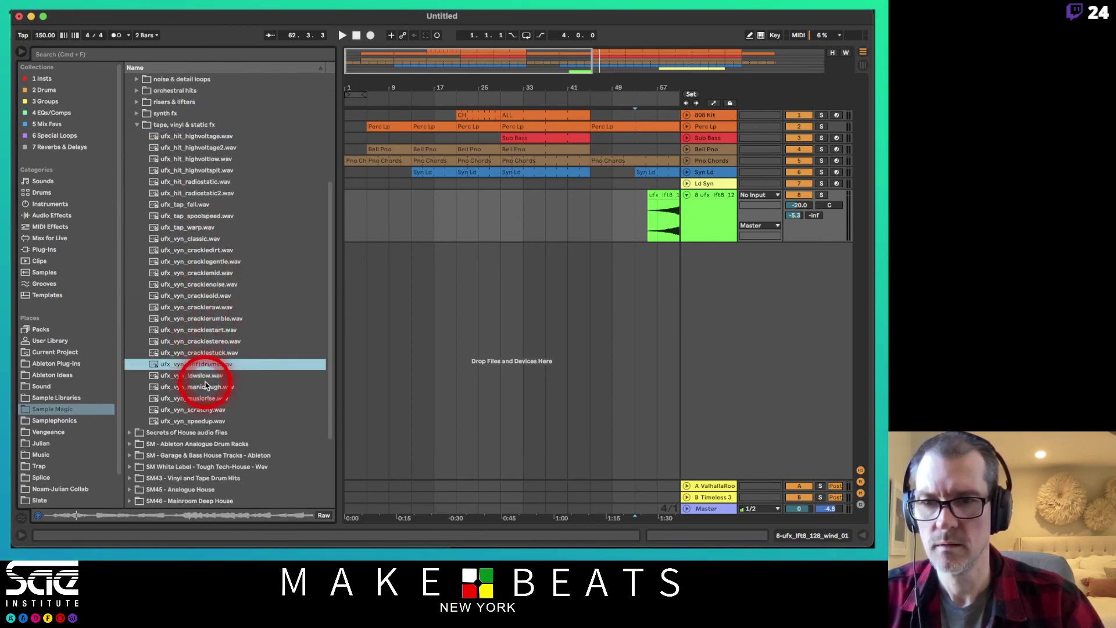
left_click(204, 386)
left_click(207, 410)
left_click(203, 421)
left_click(204, 375)
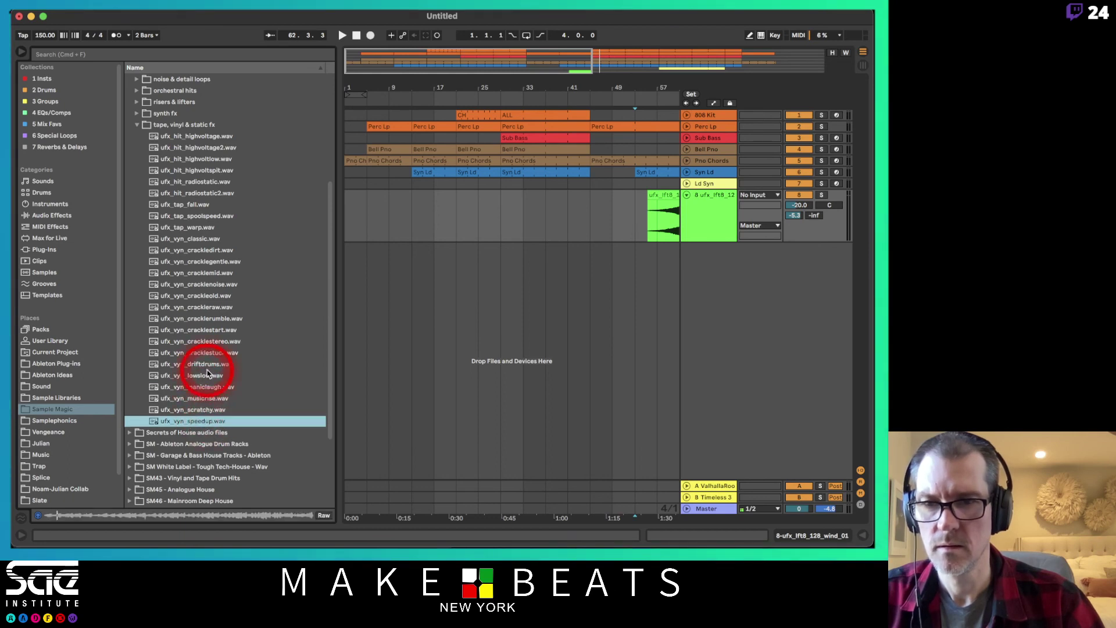
left_click(204, 353)
left_click(204, 330)
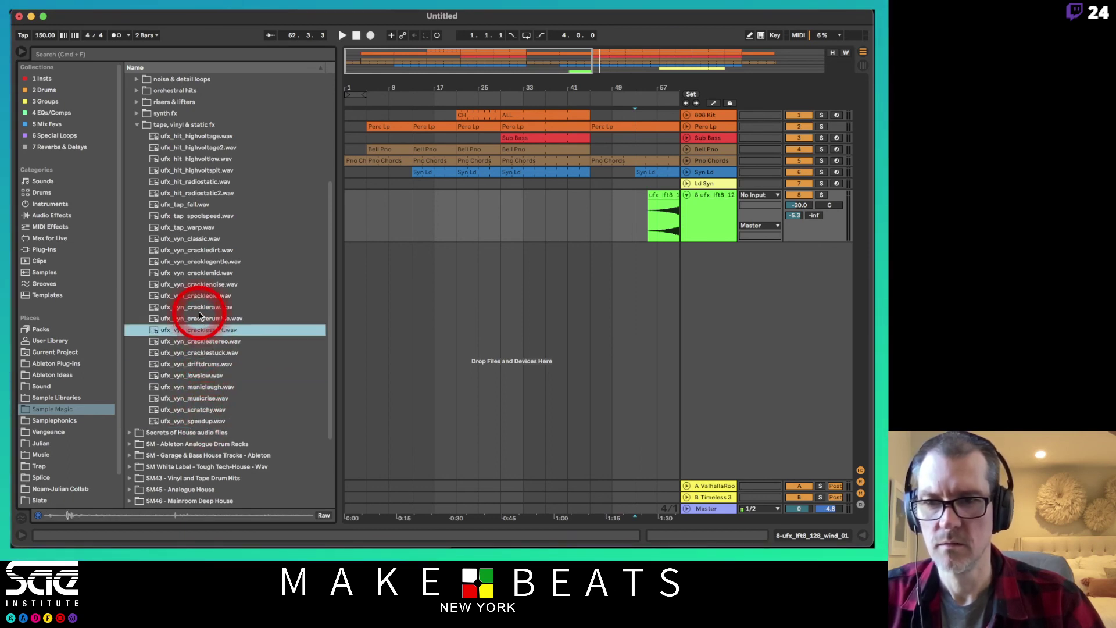
left_click(199, 307)
left_click(200, 285)
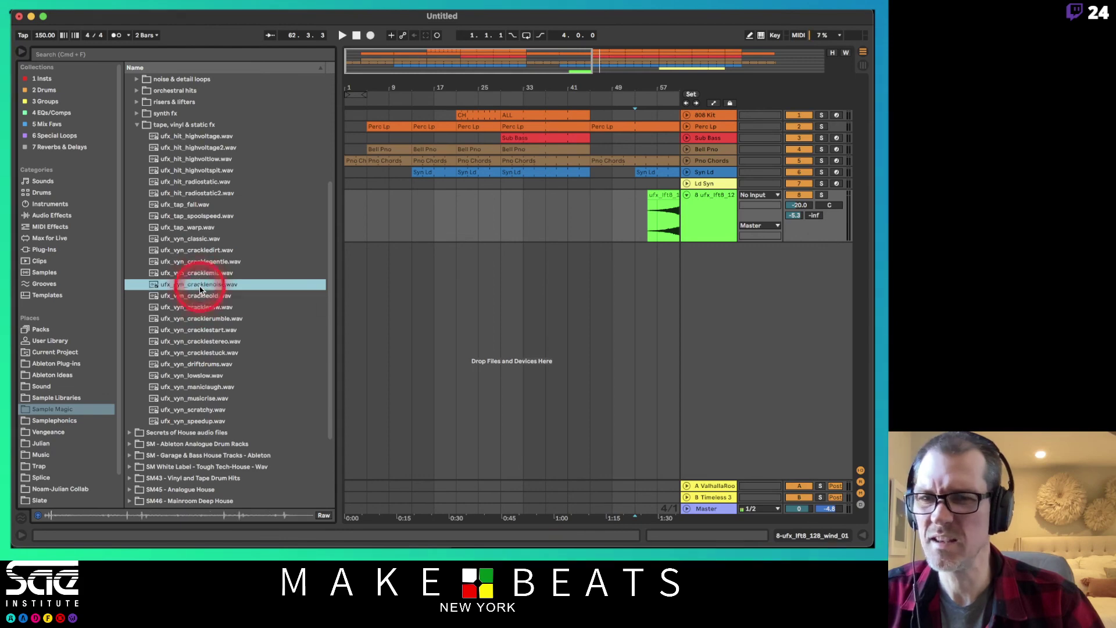
left_click(200, 273)
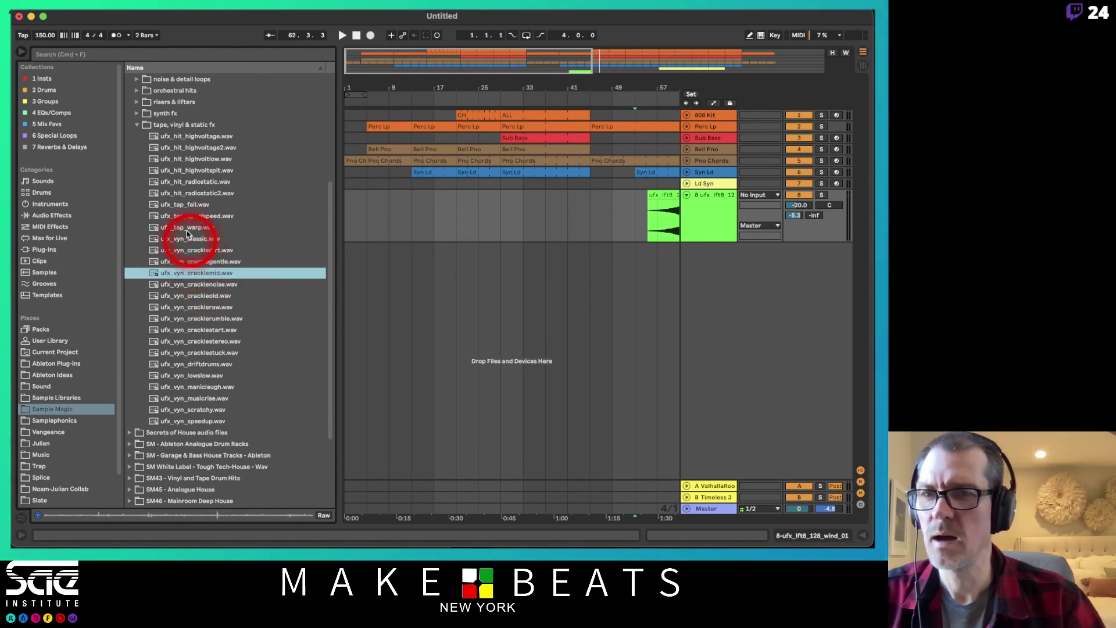
Search the browser for "vinyl" in Sample Magic, Samples and Ableton Ideas, and clear the search
scroll(180, 215, "up", 5)
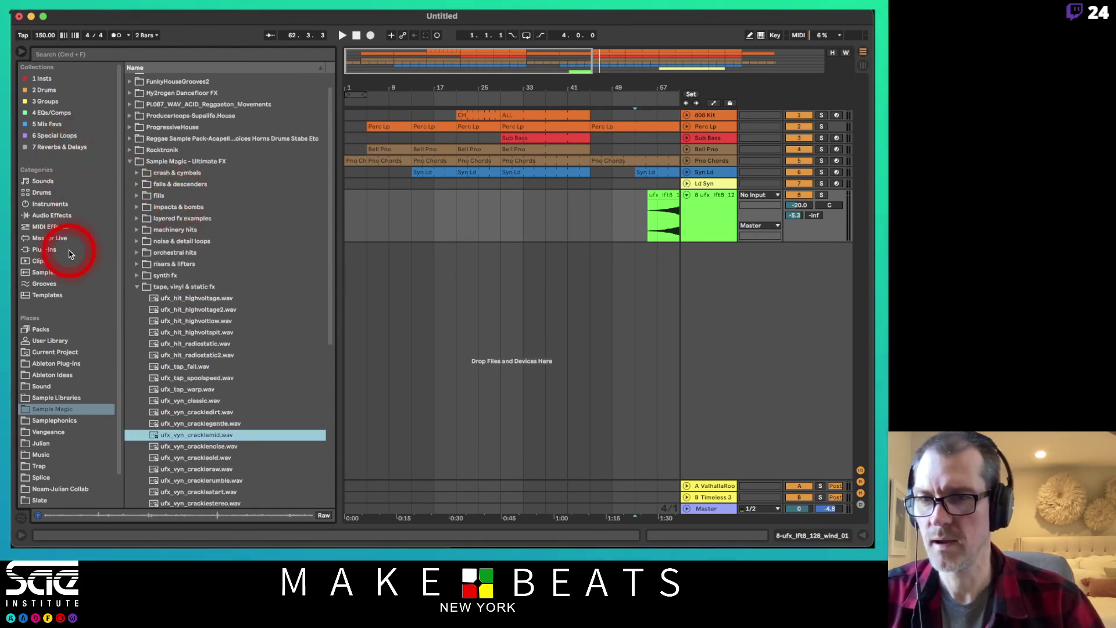
left_click(124, 56)
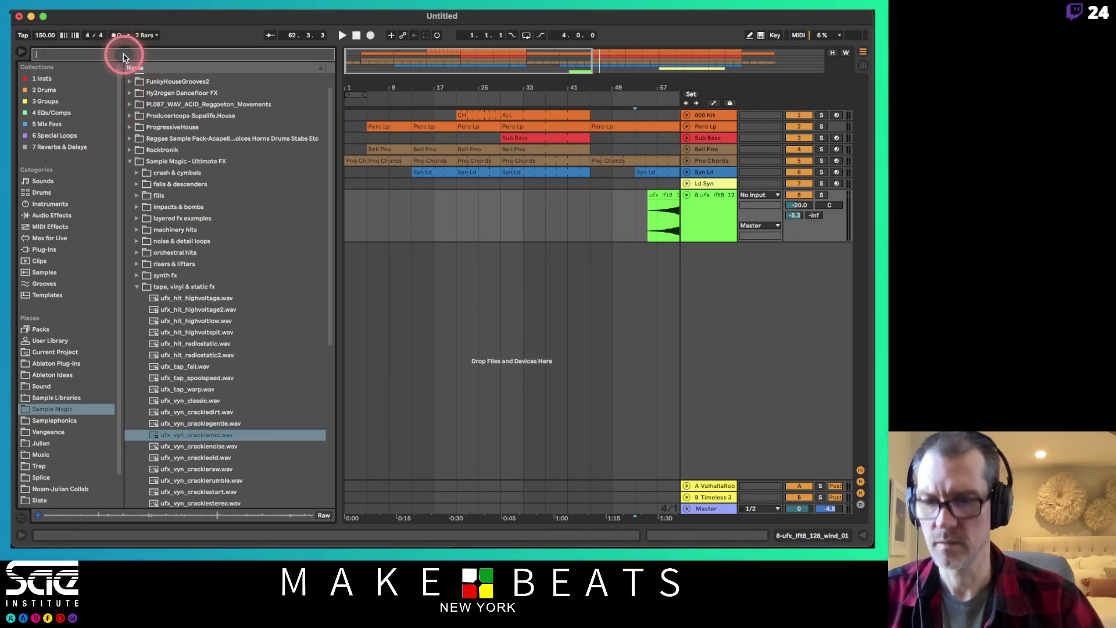
type("vinyl")
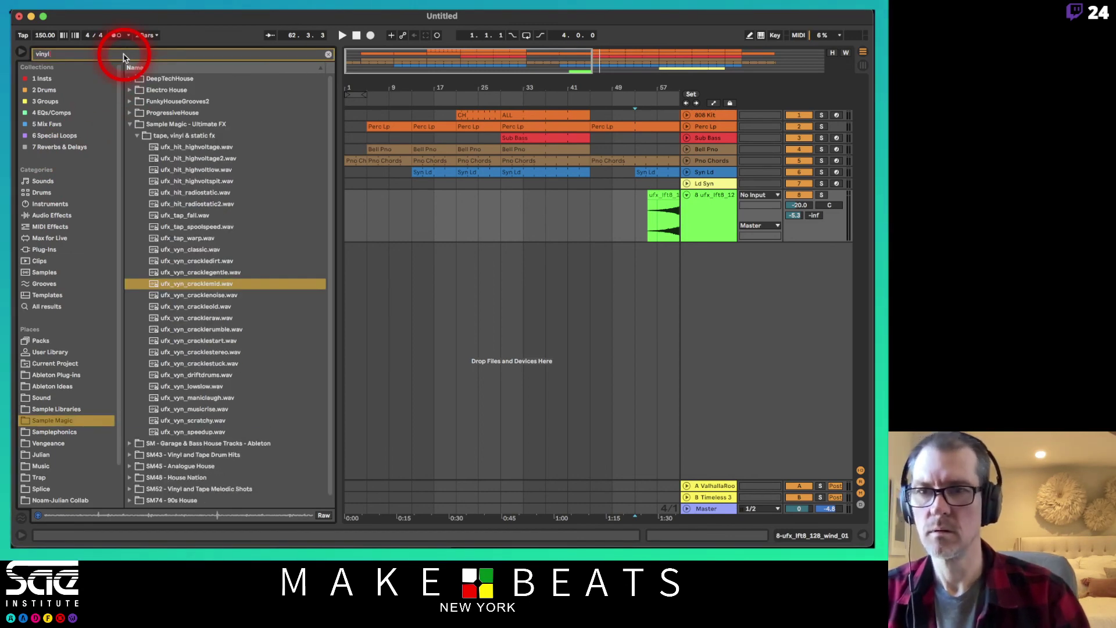
left_click(130, 125)
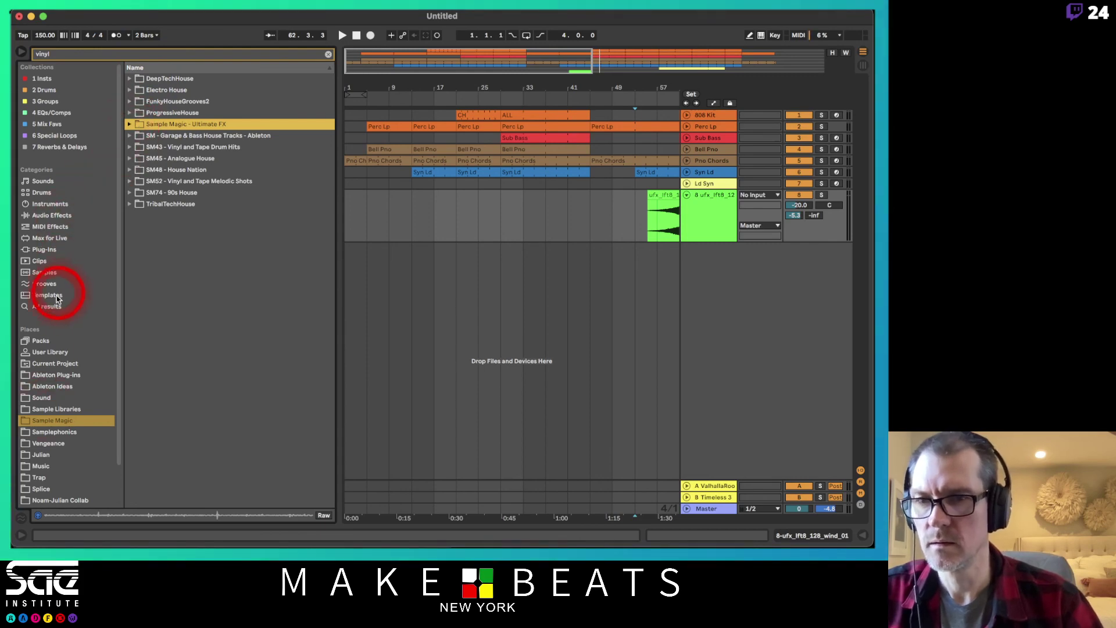
left_click(47, 273)
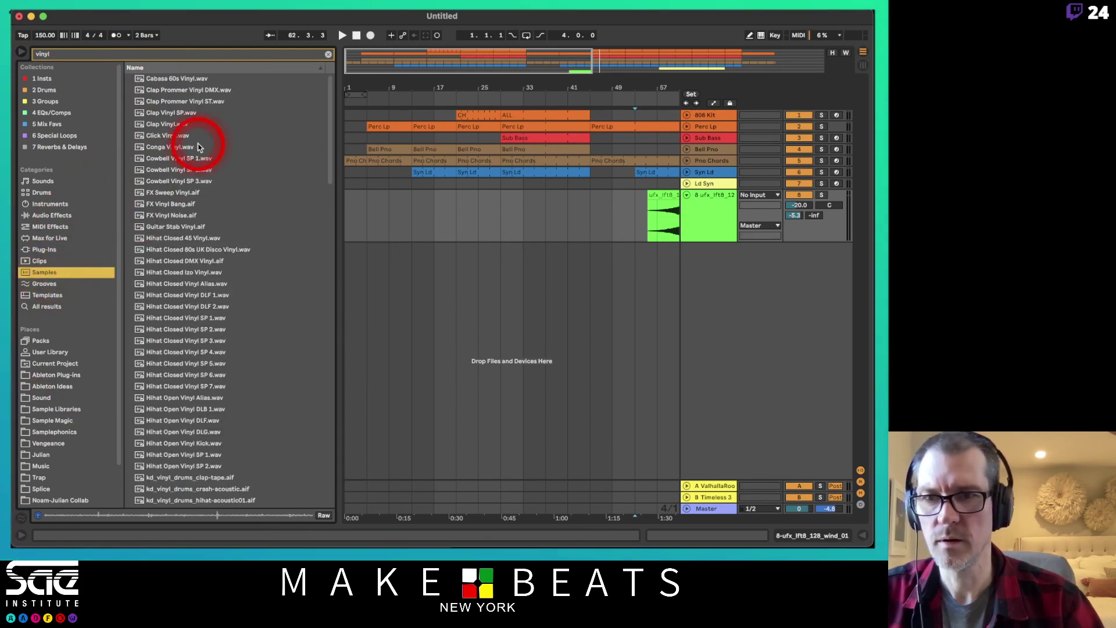
scroll(198, 147, "down", 2)
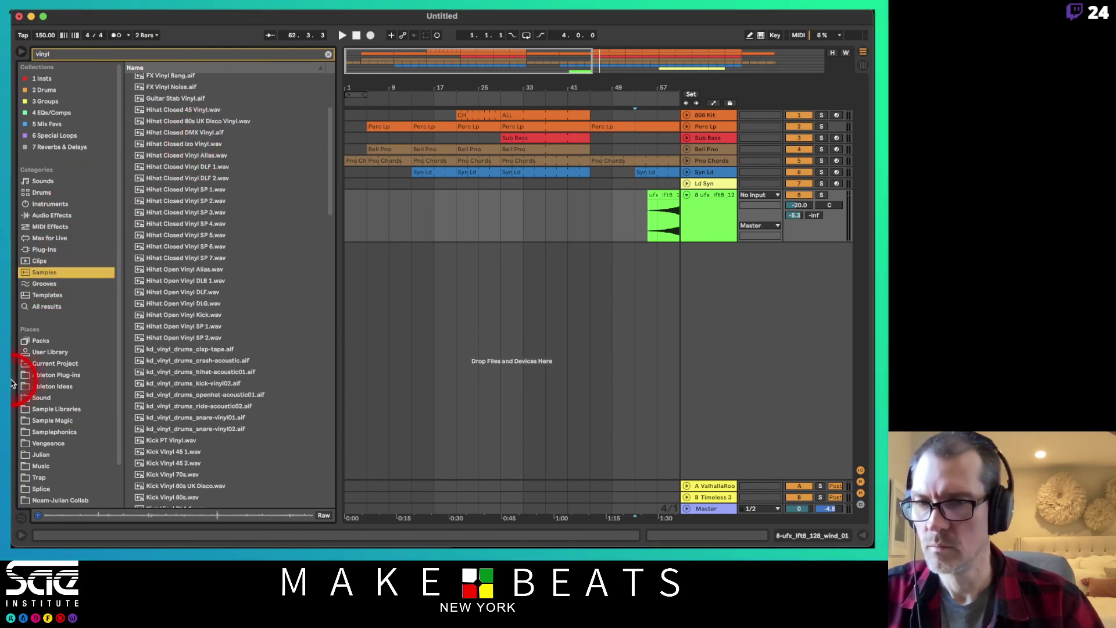
left_click(48, 387)
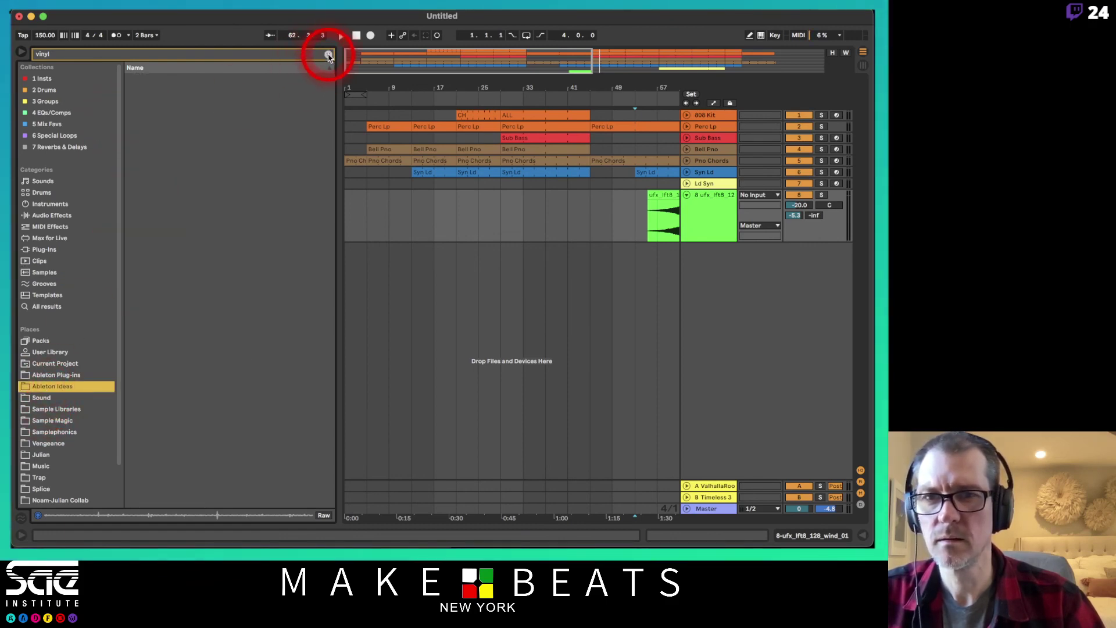
left_click(328, 54)
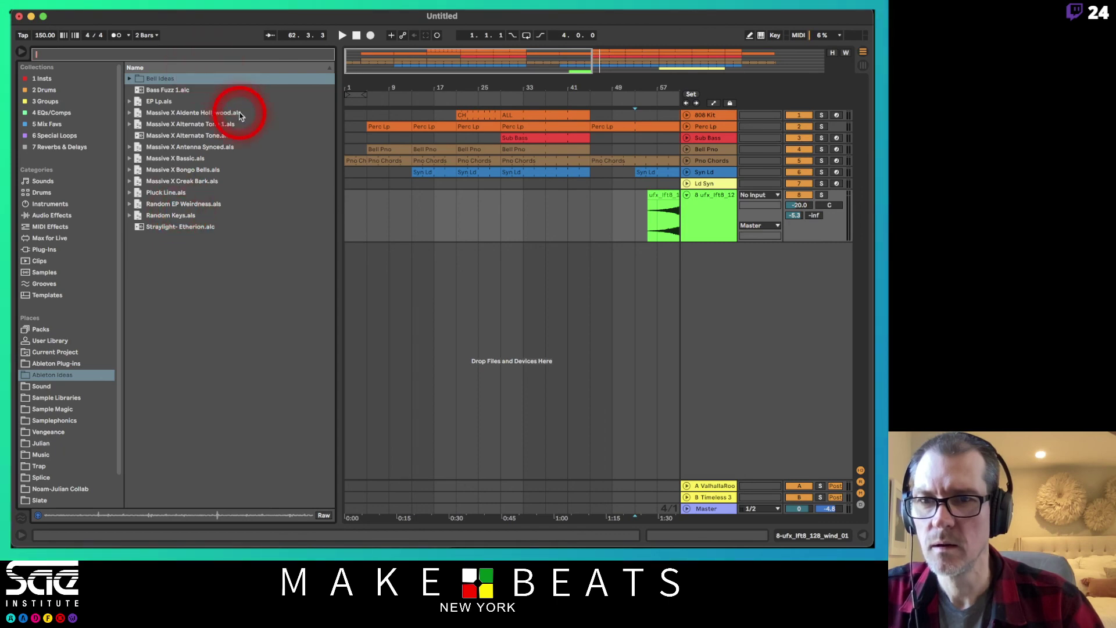
Place Vinyl BG Noise 01.alc from the Special Loops collection at bar 5 on a new track below the riser, with Warp off
left_click(68, 147)
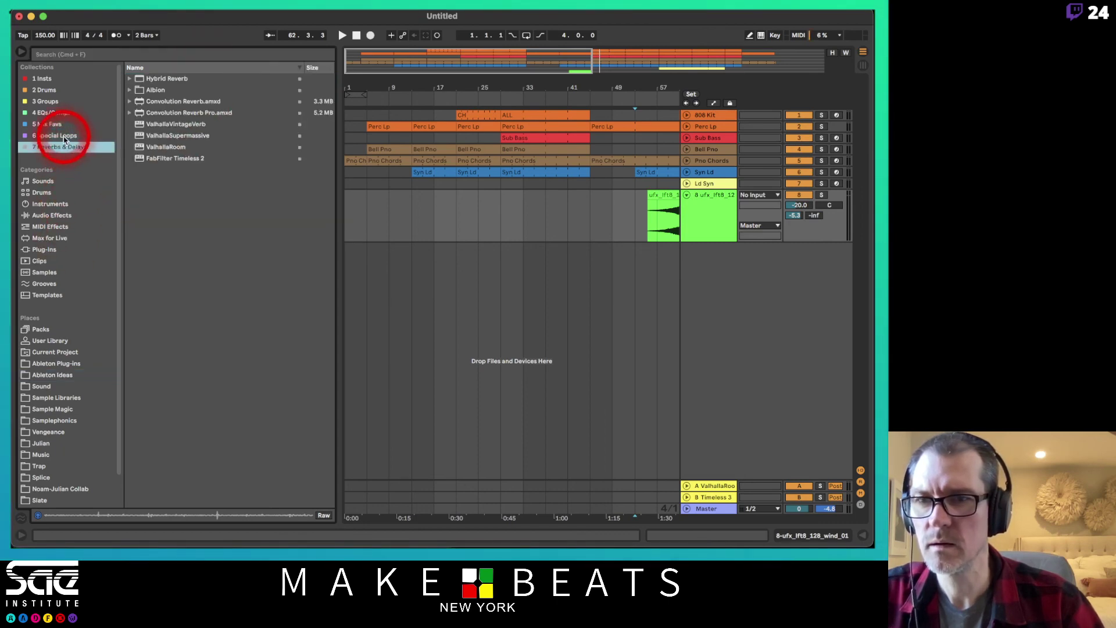
left_click(65, 138)
left_click_drag(153, 89, 364, 254)
left_click_drag(406, 95, 409, 86)
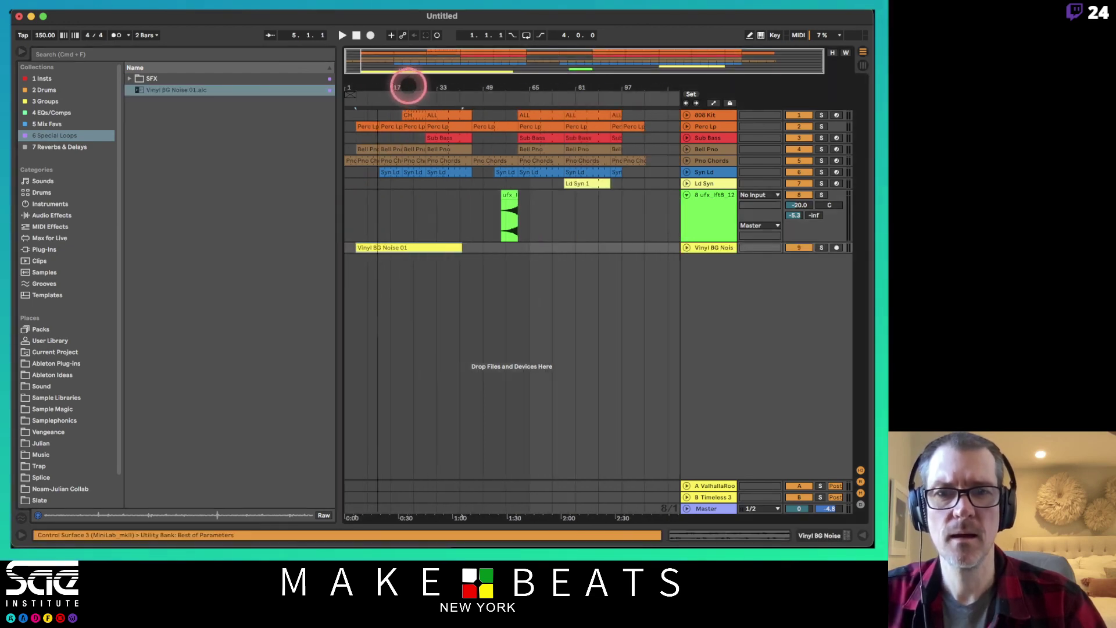
double_click(443, 248)
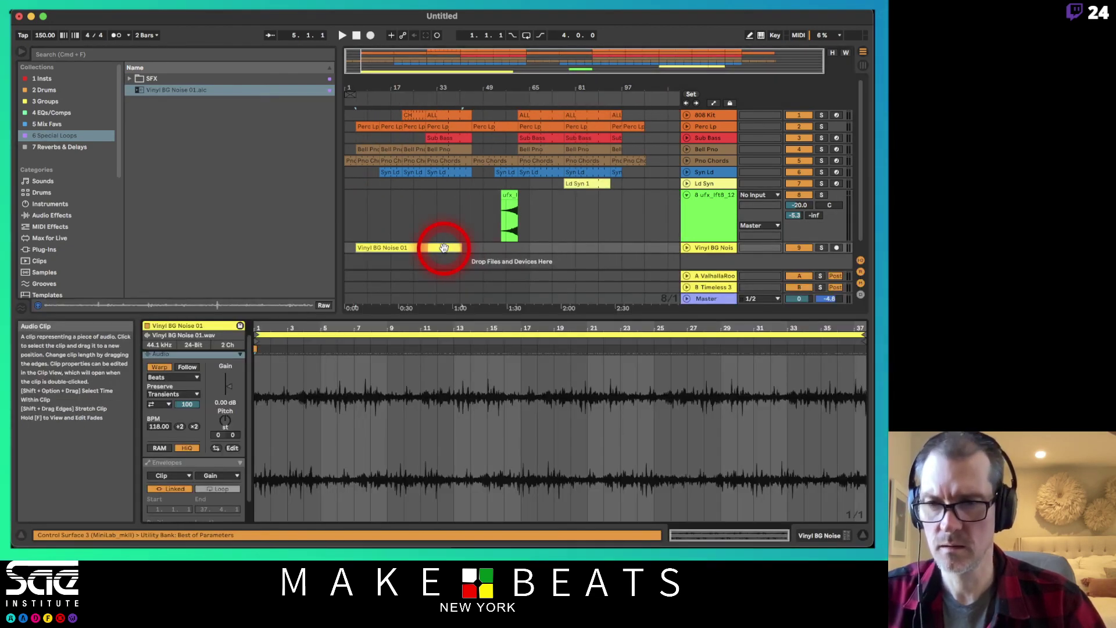
left_click(163, 368)
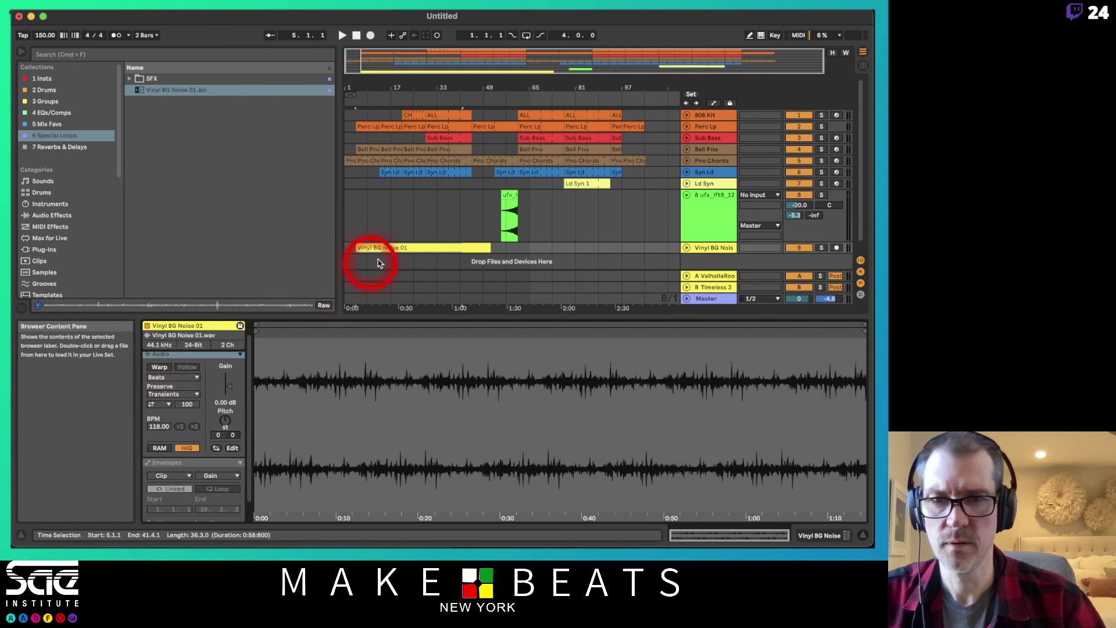
Move the Vinyl BG Noise 01 clip to start at bar 1 and duplicate it twice to cover the whole arrangement
left_click(405, 246)
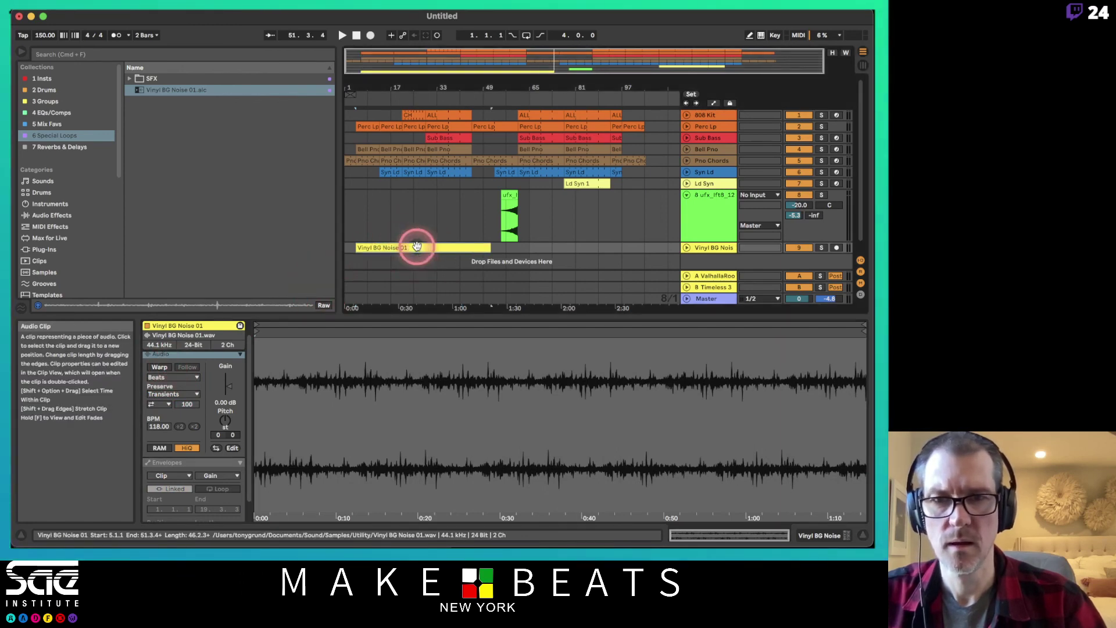
left_click_drag(417, 246, 396, 243)
key("super+d")
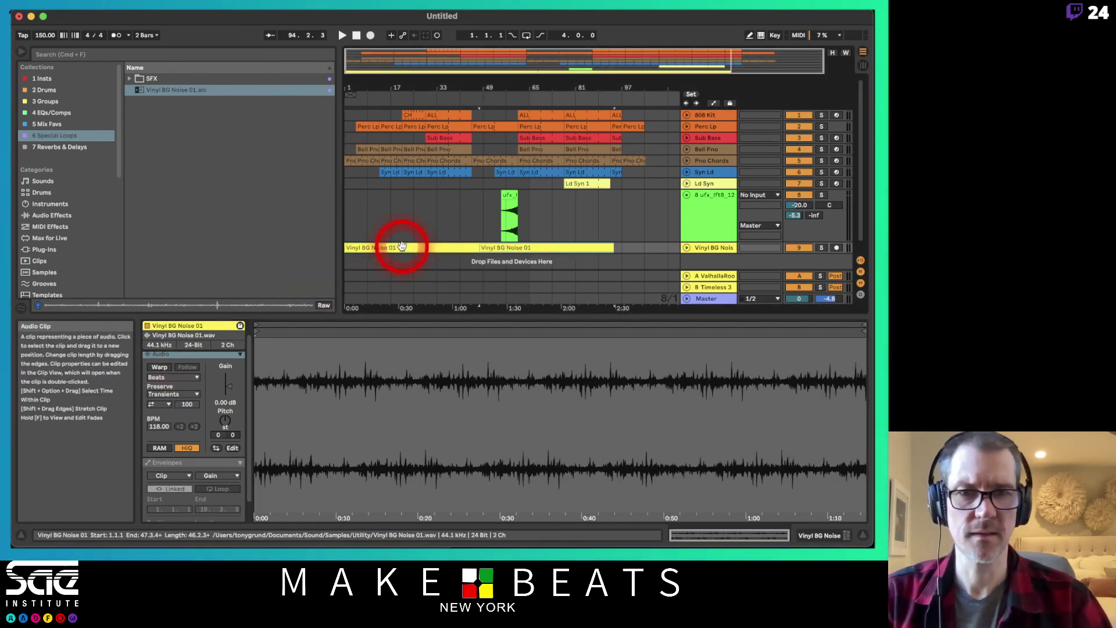
key("super+d")
left_click_drag(399, 90, 442, 96)
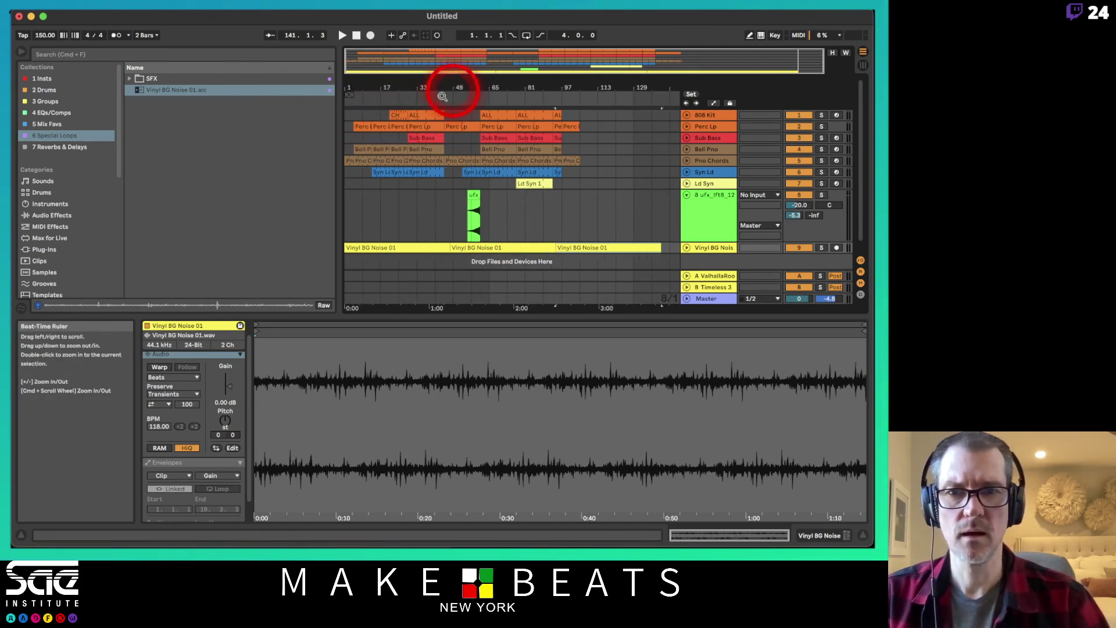
Play from bar 1, unfold the Vinyl BG Noise track and set its volume to -32.3 dB
left_click(356, 250)
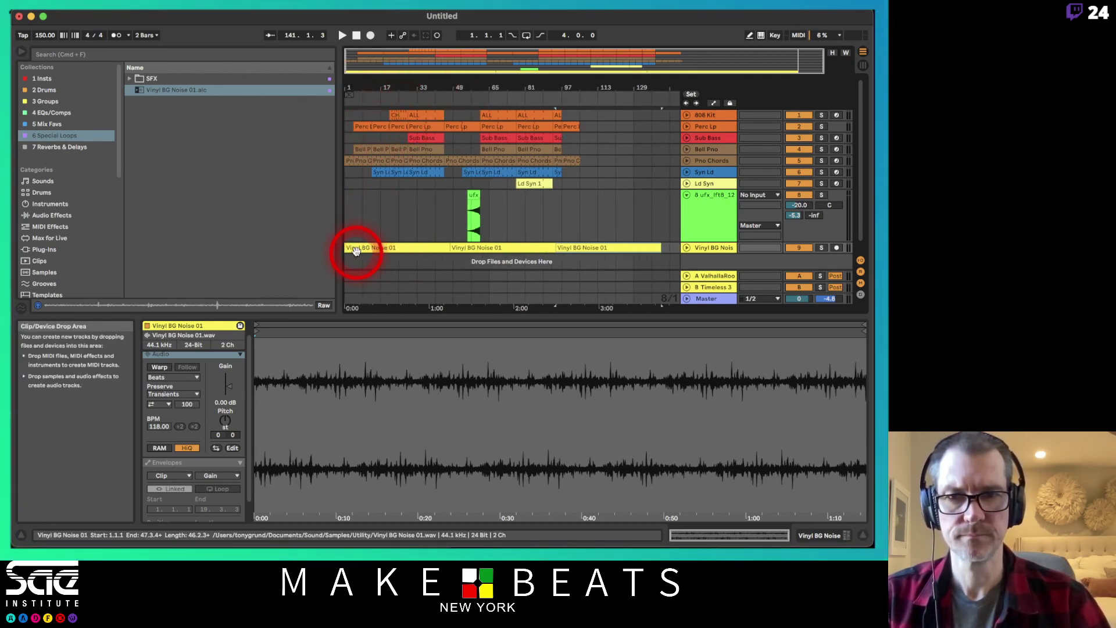
key("space")
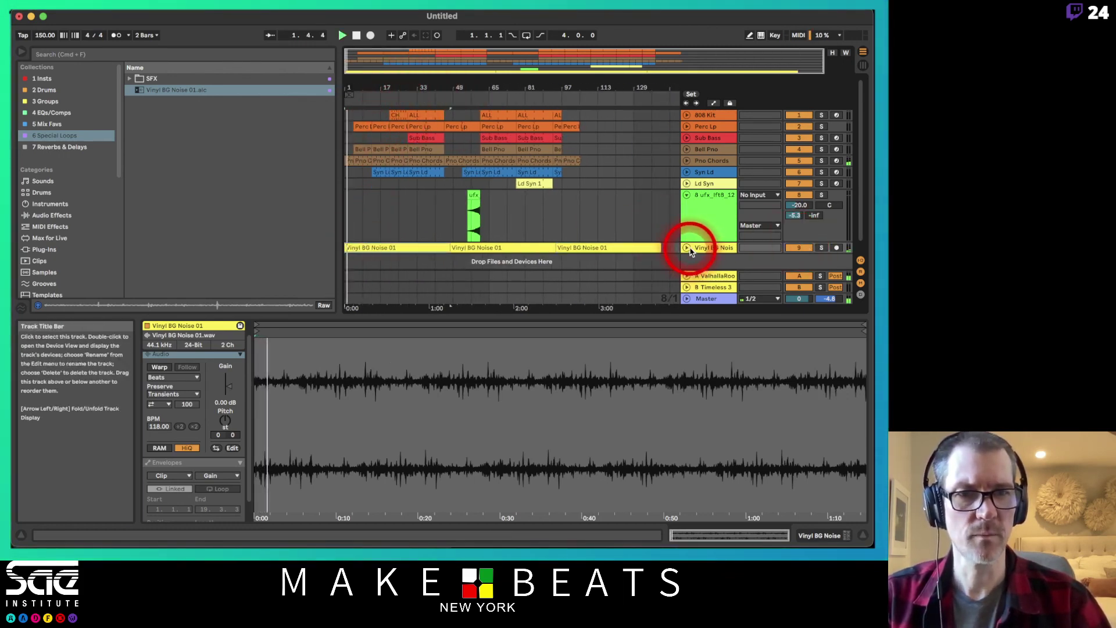
left_click(686, 247)
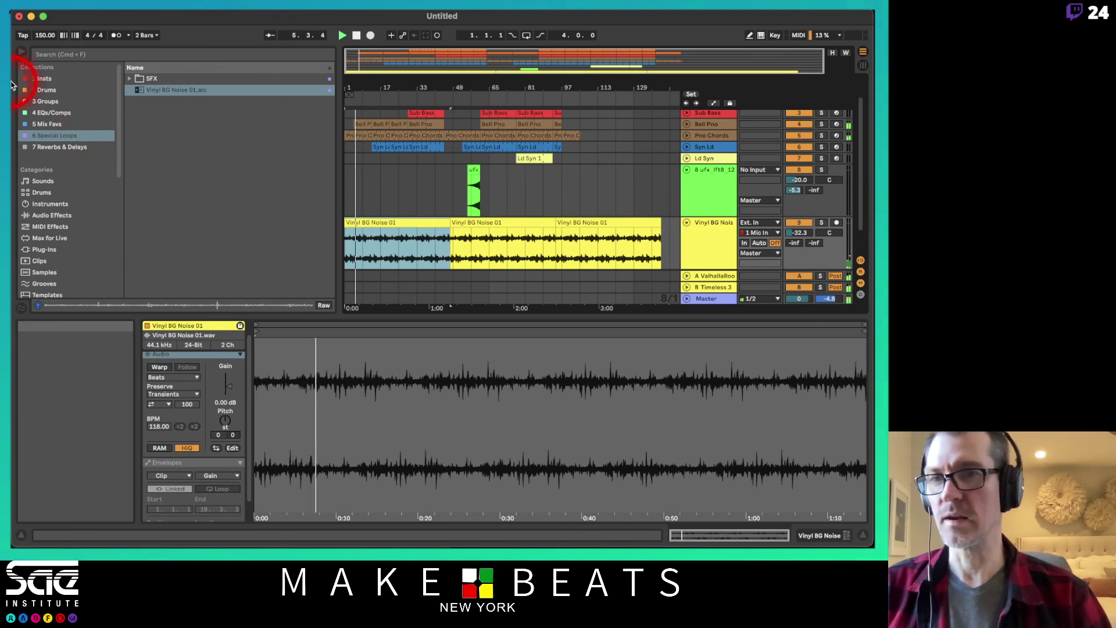
Copy the eight-bar riser section spanning bars 53 to 61 and paste it at bars 21 and 89 on the same track
left_click(21, 51)
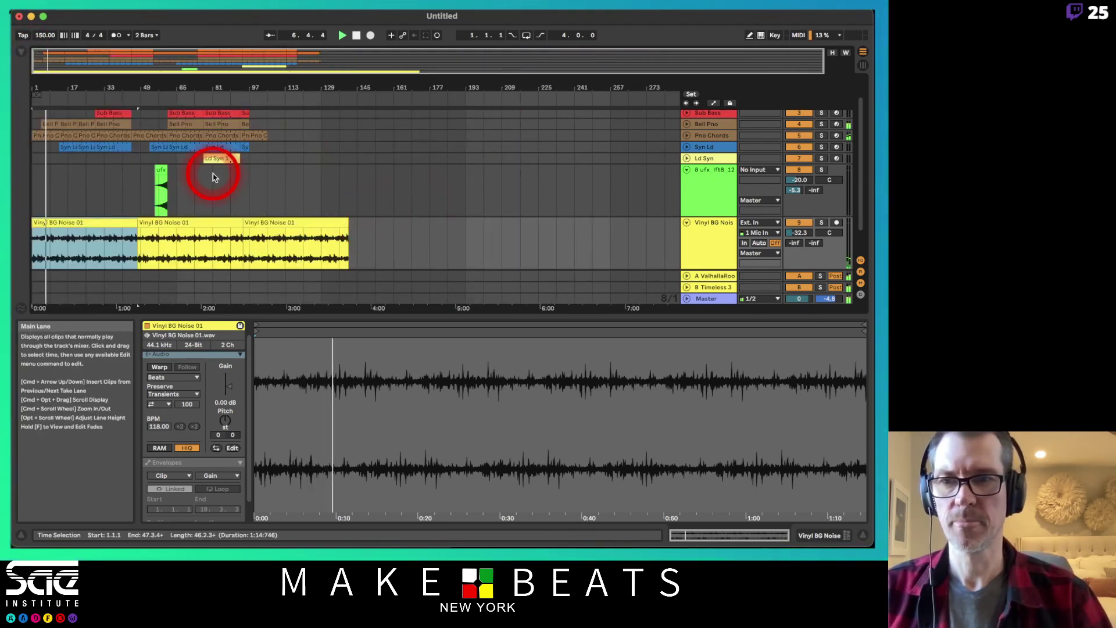
left_click_drag(52, 84, 82, 85)
left_click(214, 150)
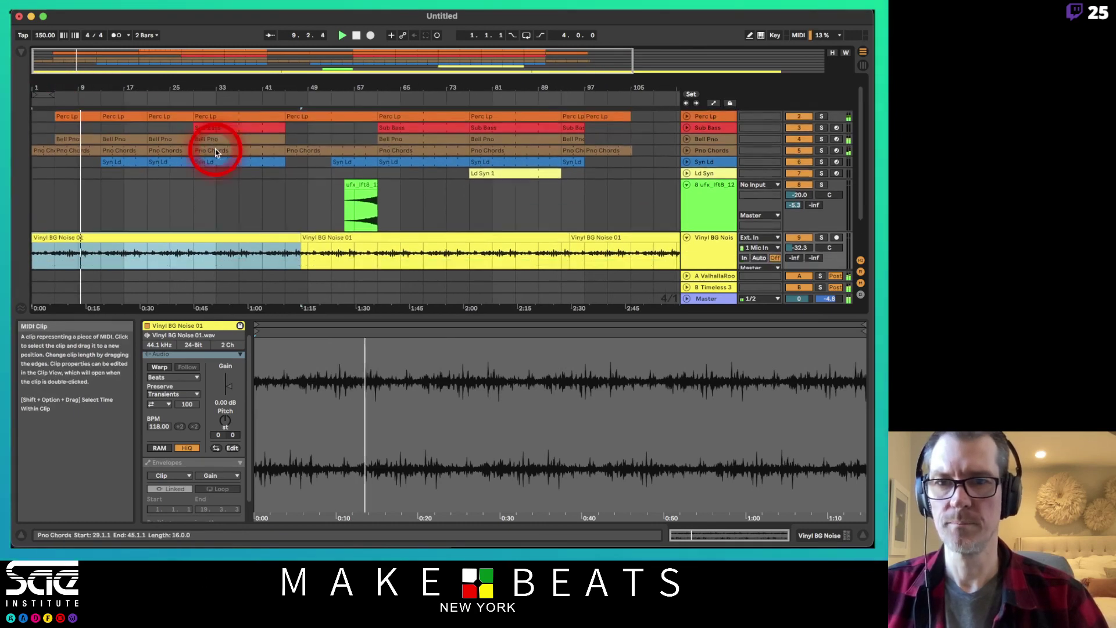
scroll(216, 152, "down", 3)
left_click_drag(336, 152, 376, 154)
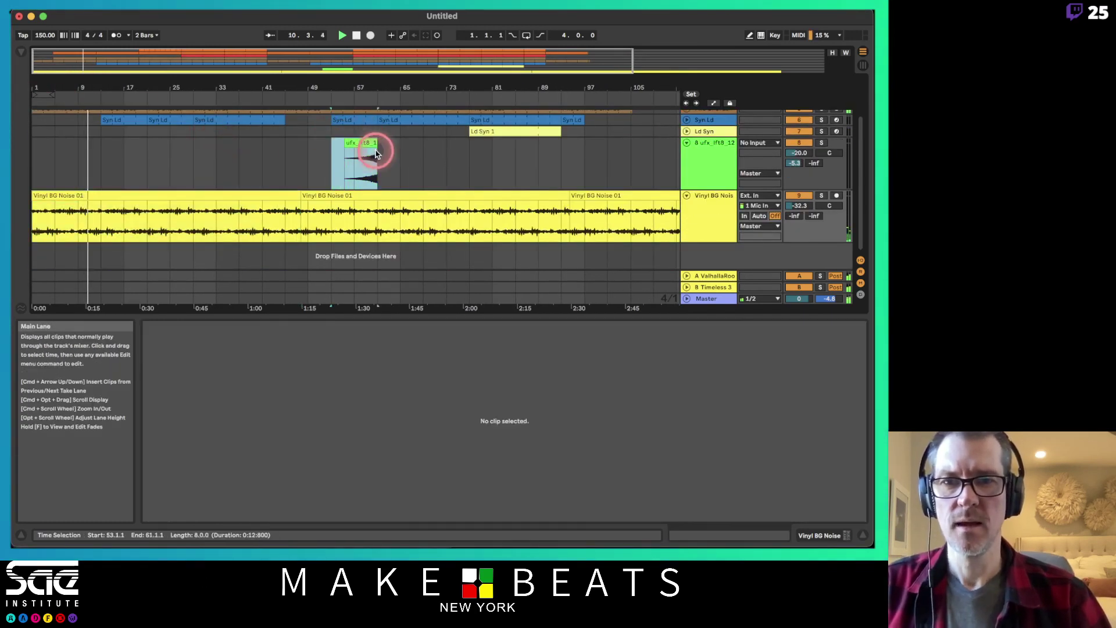
left_click(376, 153)
scroll(200, 152, "up", 3)
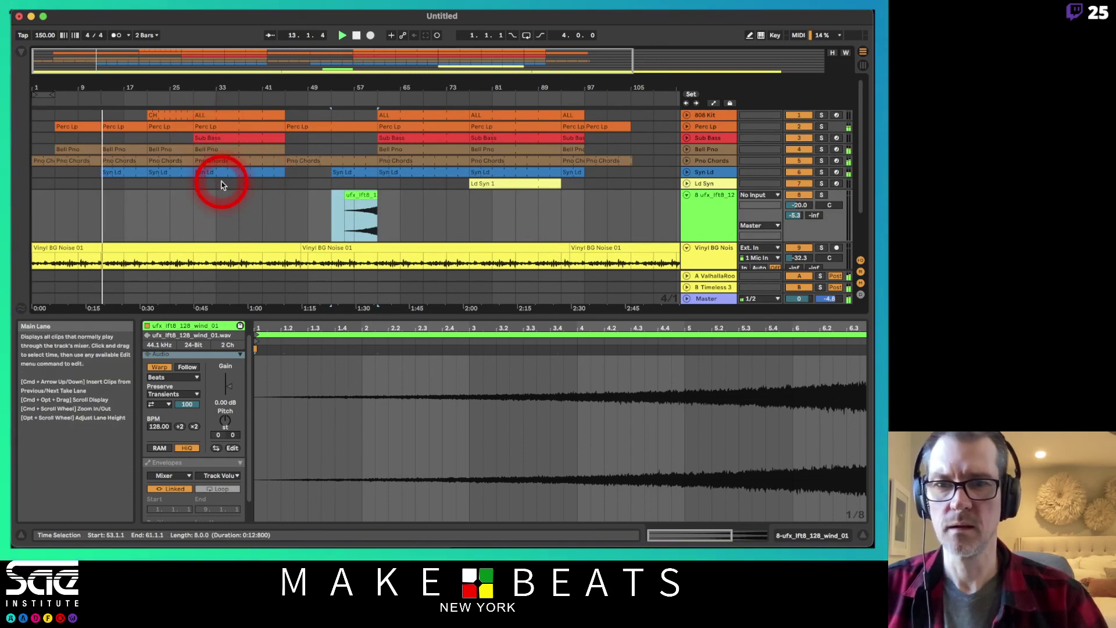
left_click(149, 217)
key("super+v")
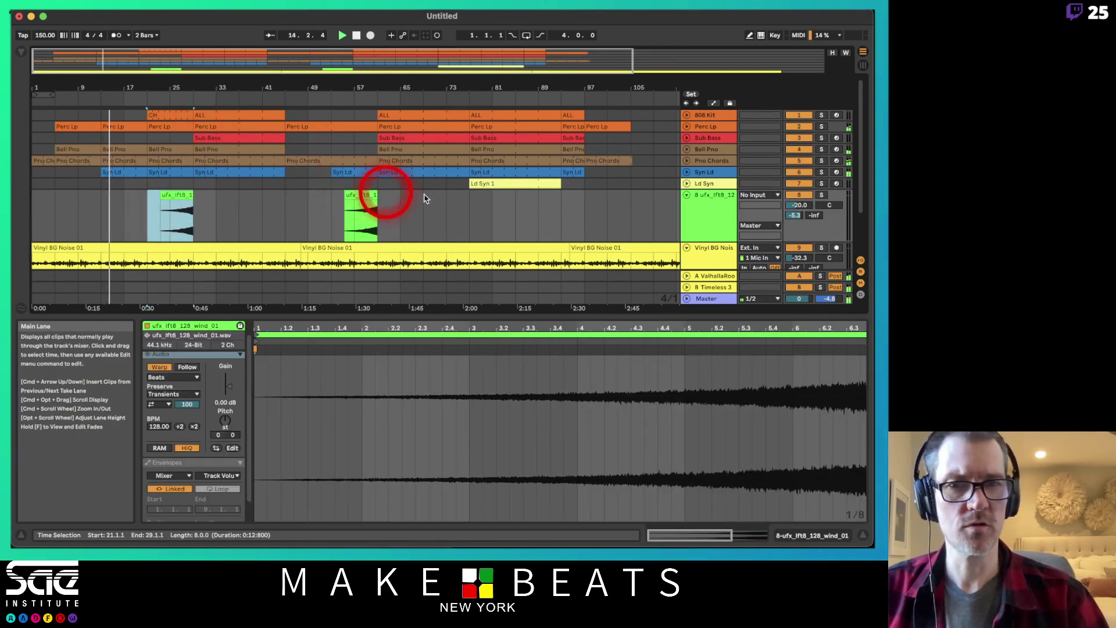
left_click(535, 212)
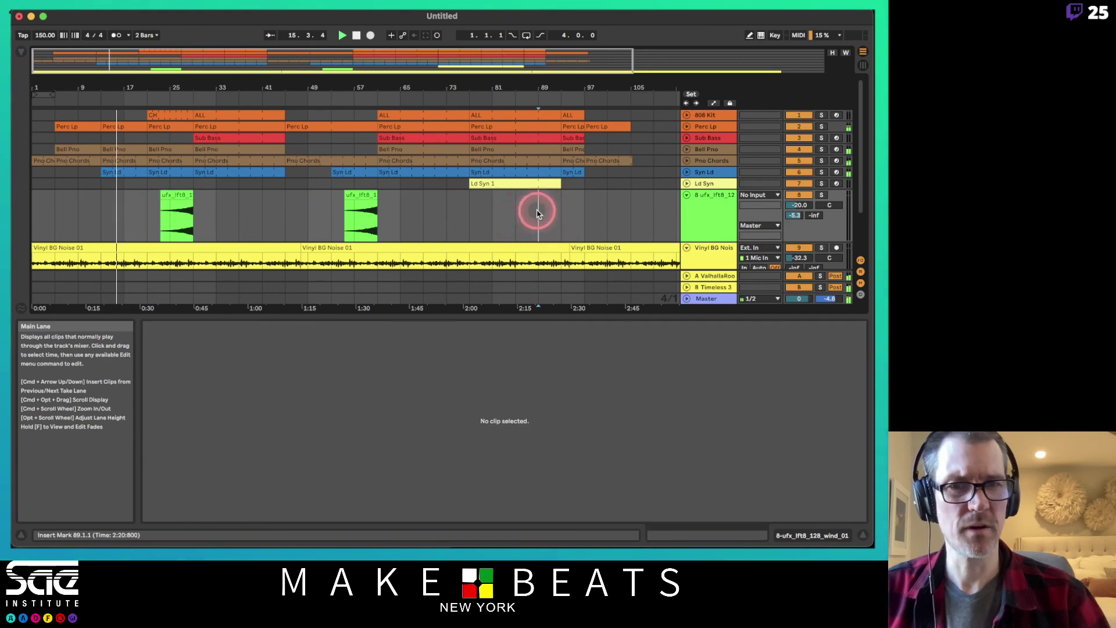
key("super+v")
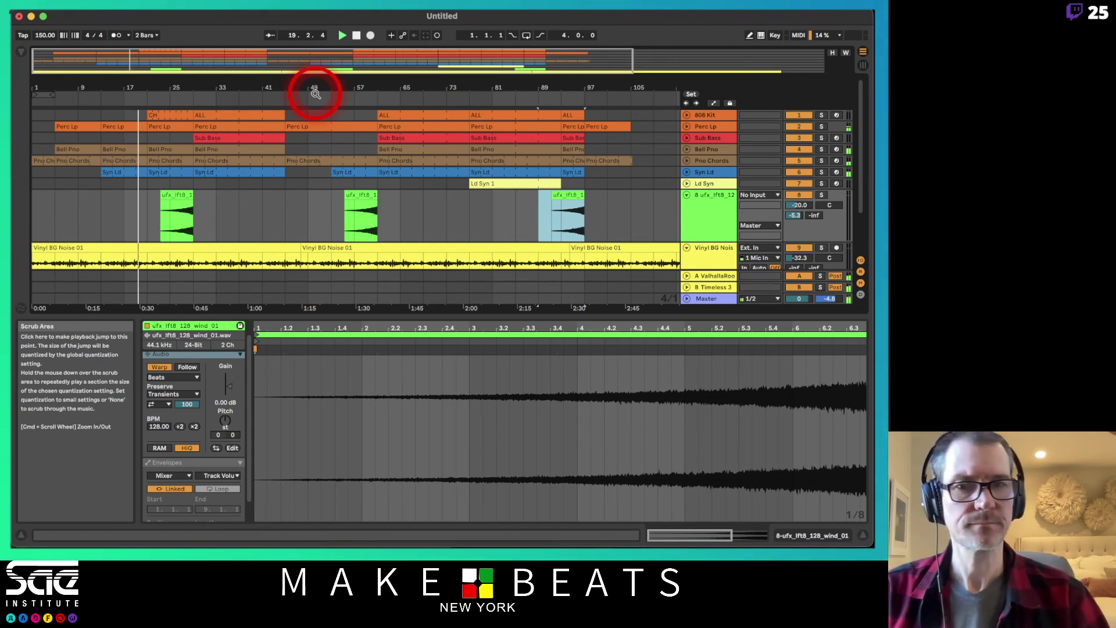
Make room in the arrangement by folding the riser and Vinyl BG Noise tracks, shrinking the clip view and hiding the Info View
left_click(686, 196)
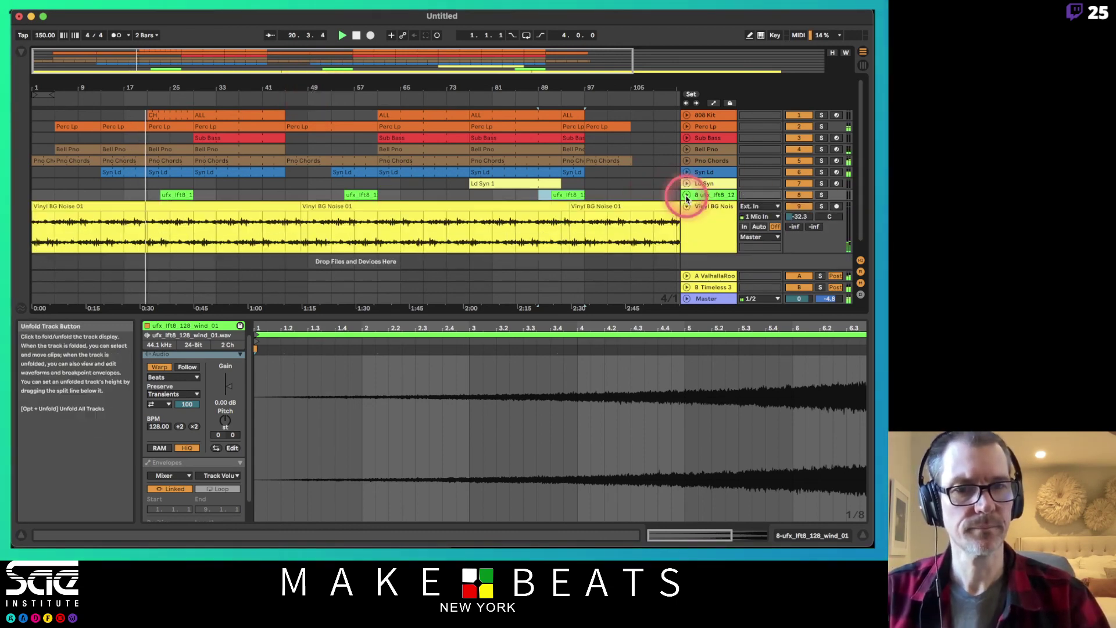
left_click_drag(700, 316, 700, 411)
key("shift+slash")
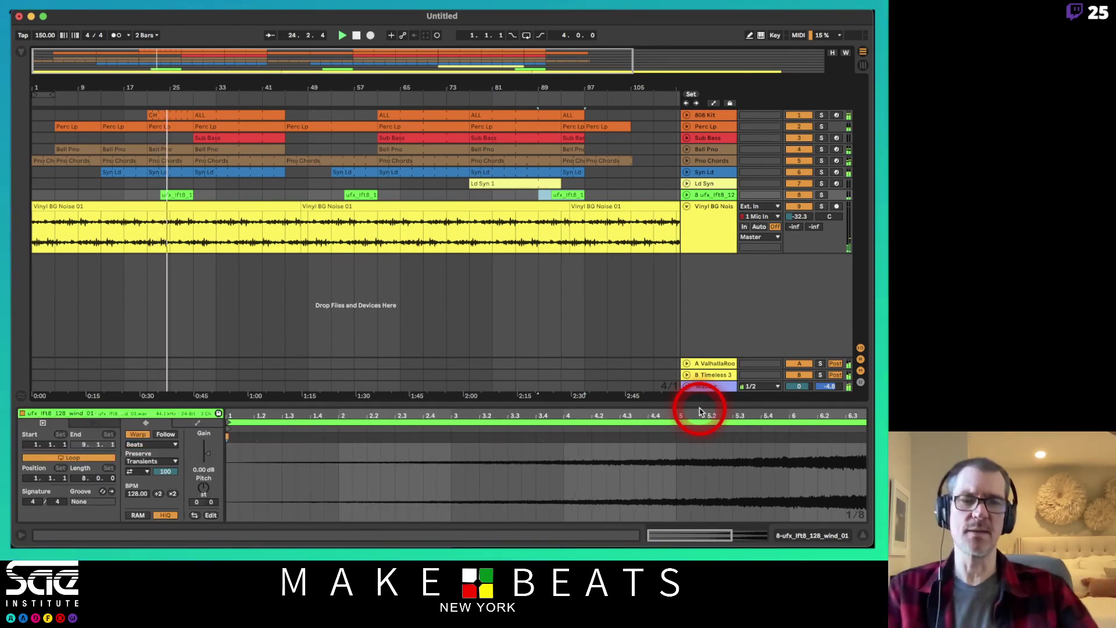
left_click(685, 207)
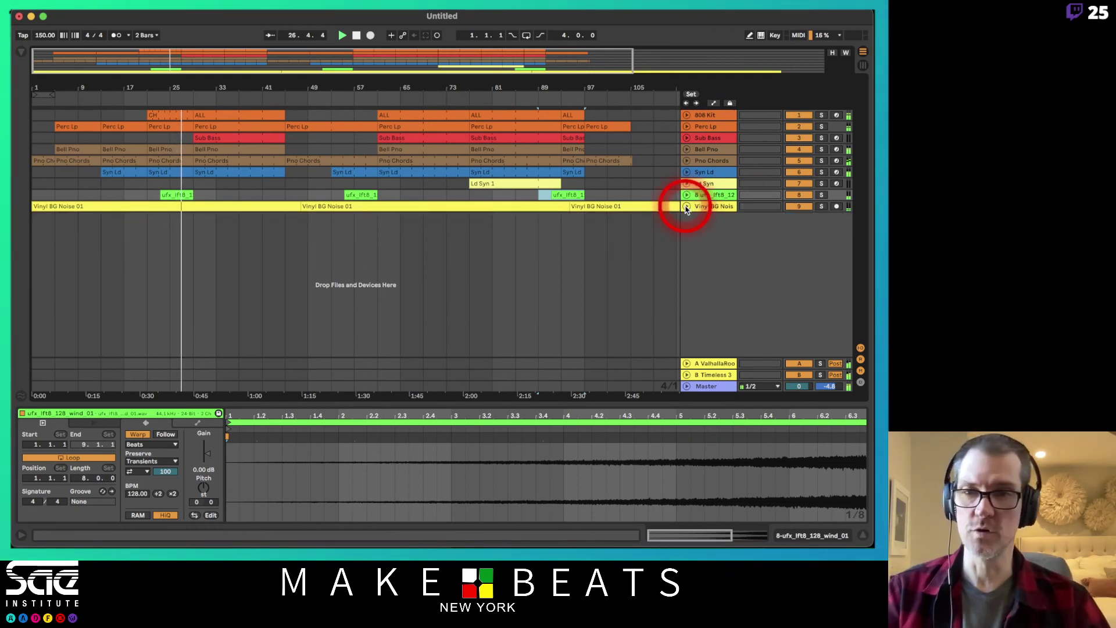
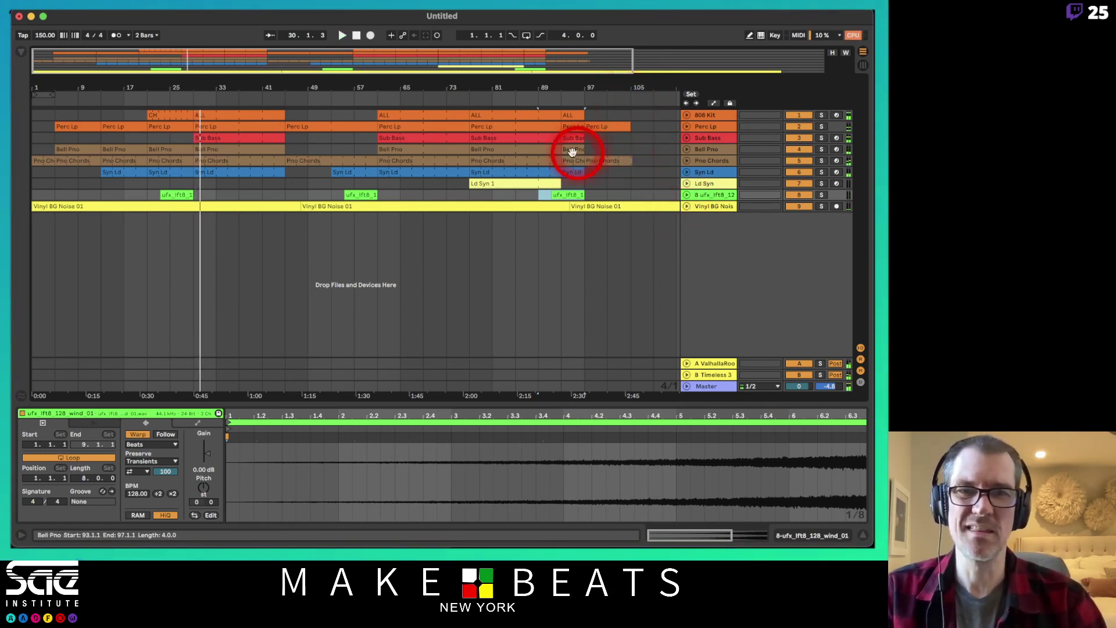
Show the browser again and narrow it to leave more width for the arrangement
left_click_drag(625, 88, 57, 50)
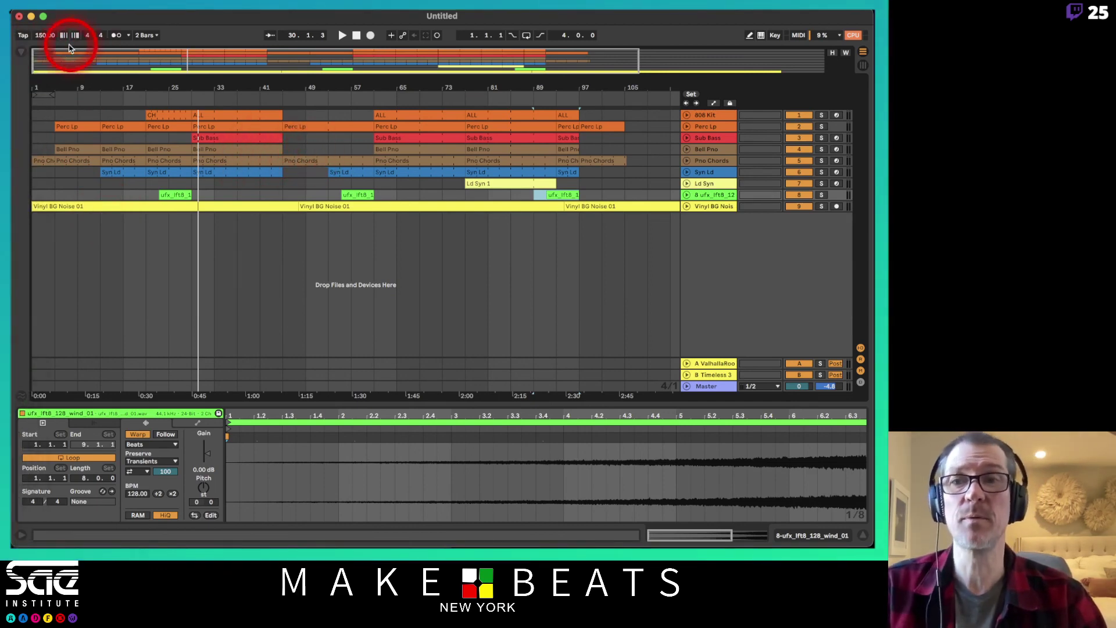
left_click(22, 54)
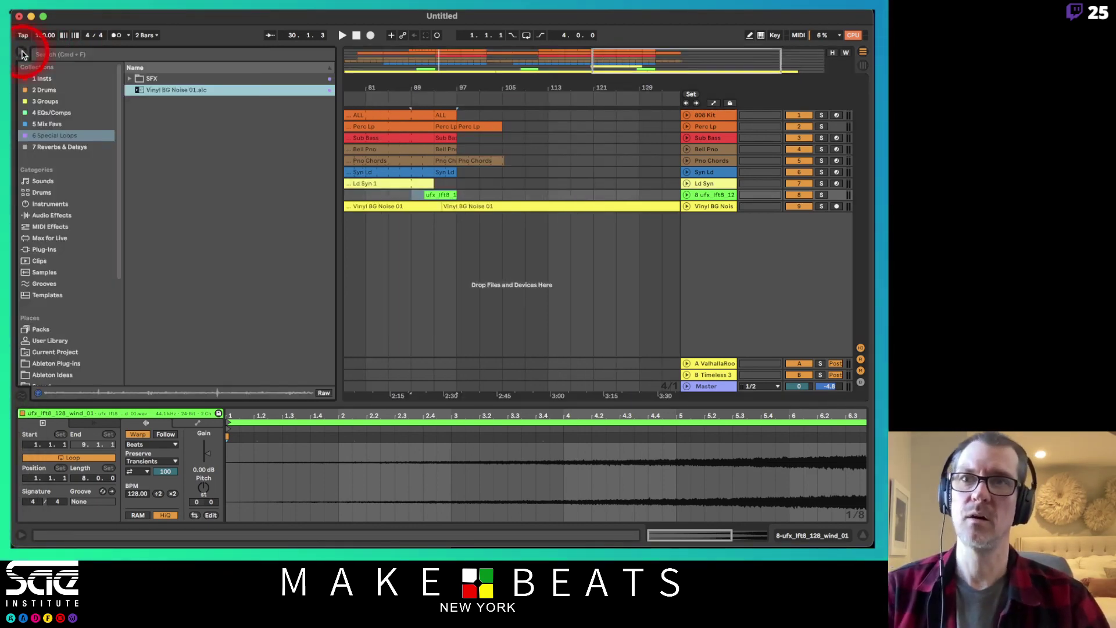
left_click_drag(342, 204, 273, 205)
Shorten the last Vinyl BG Noise 01 clip so that it ends at bar 107, just past the final chords
left_click(406, 213)
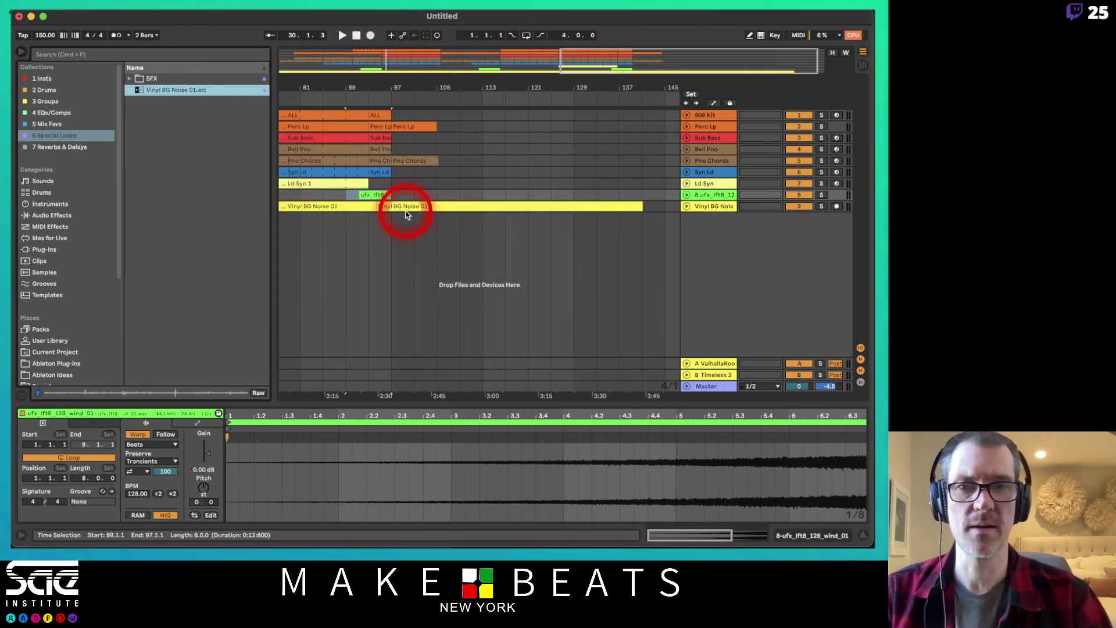
scroll(407, 215, "left", 5)
scroll(406, 215, "right", 5)
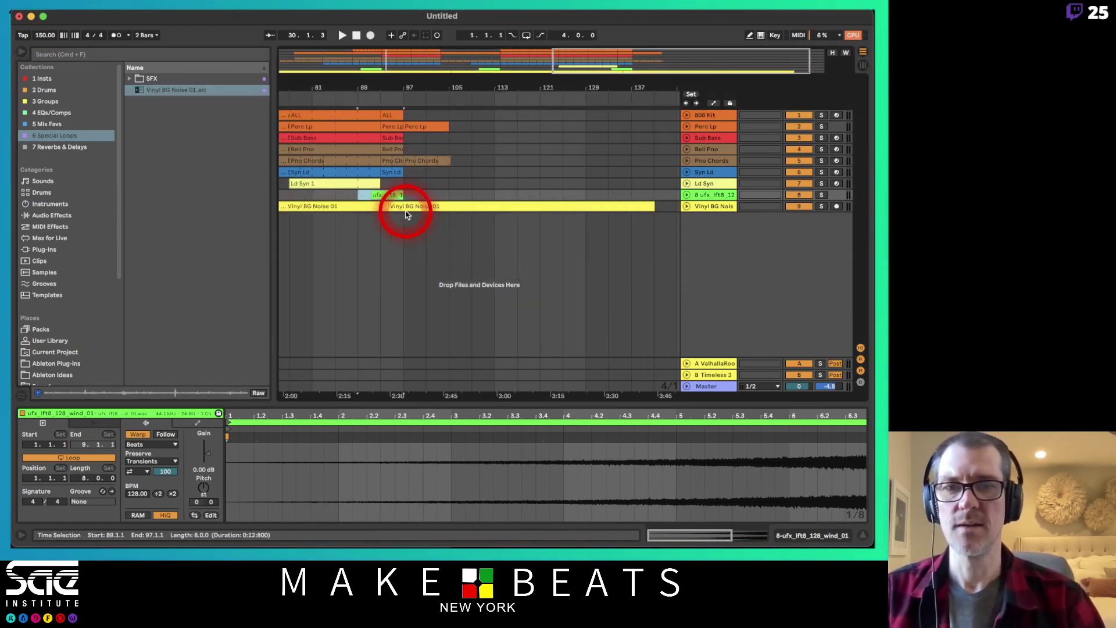
left_click(671, 207)
left_click_drag(670, 207, 451, 211)
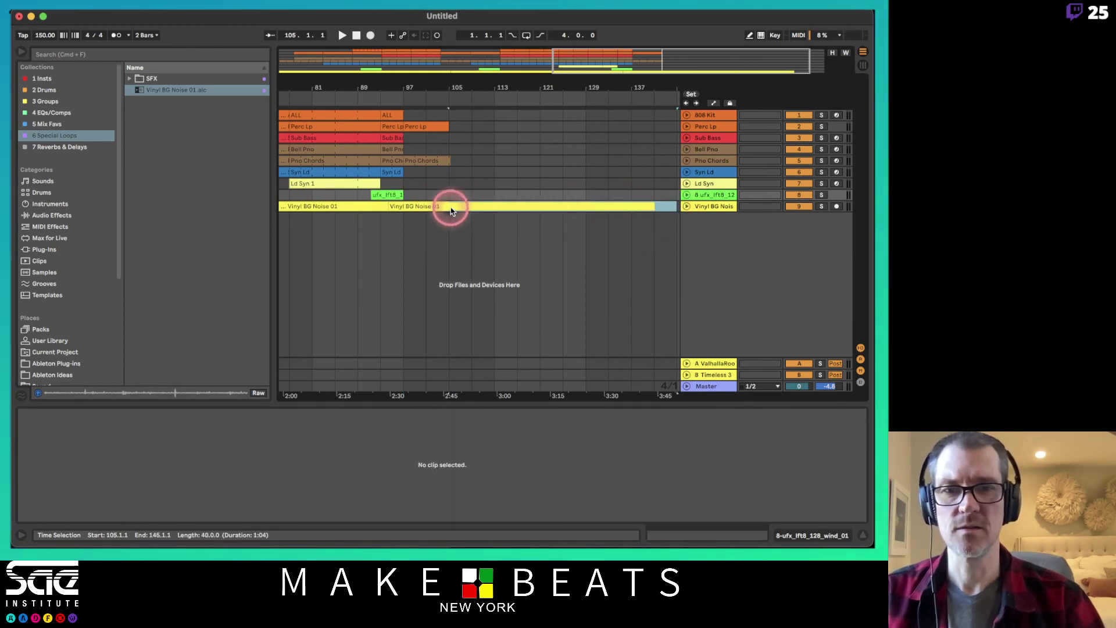
left_click(463, 208)
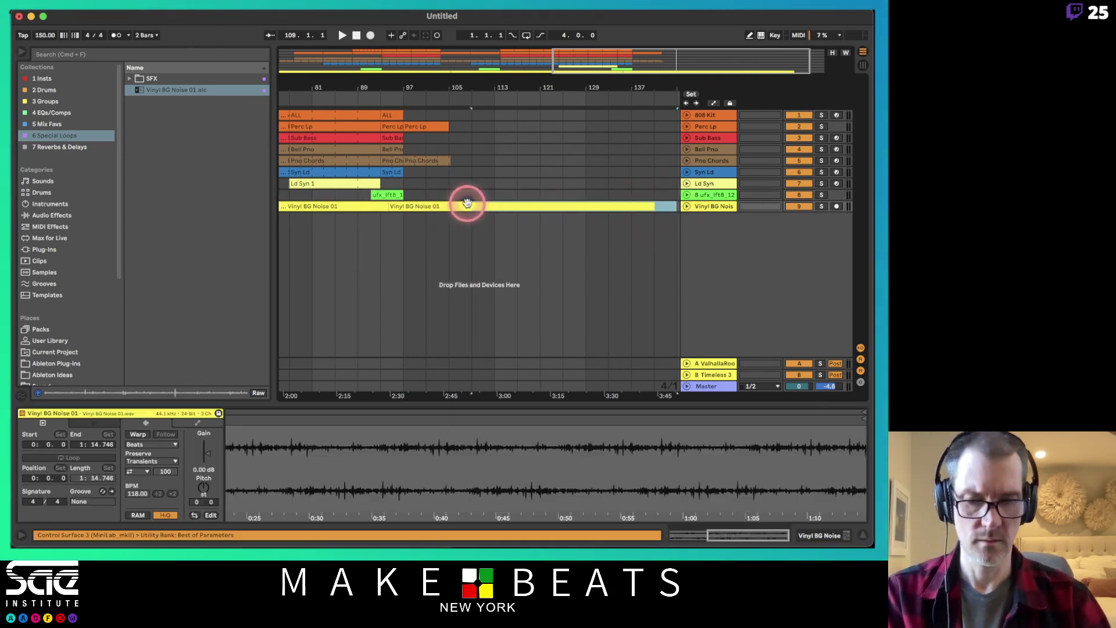
left_click_drag(462, 83, 462, 110)
left_click_drag(491, 204, 452, 202)
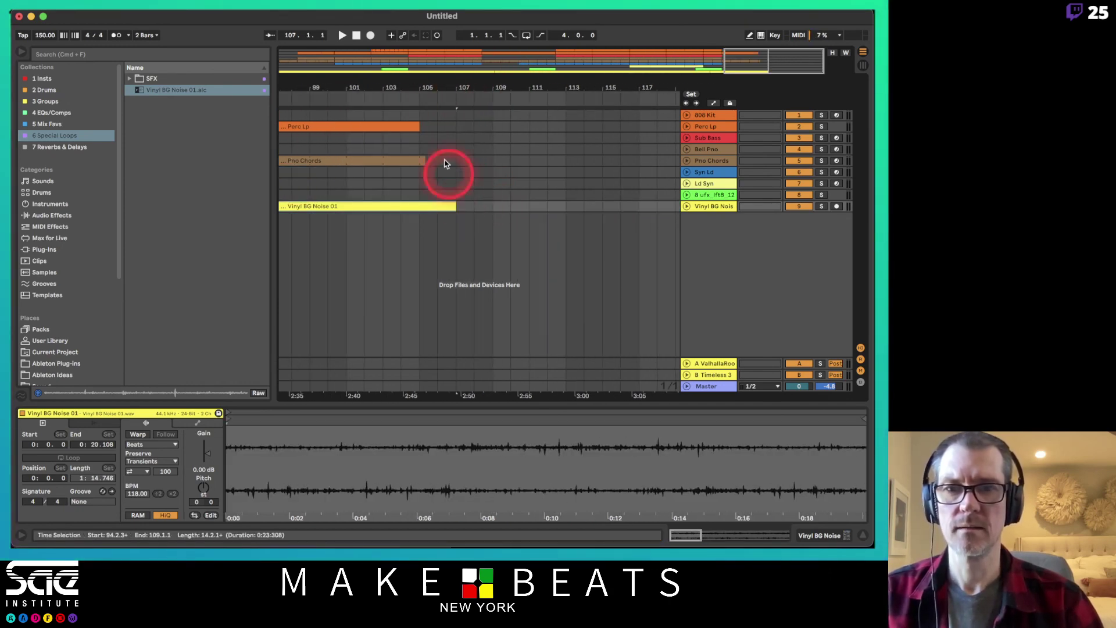
double_click(442, 90)
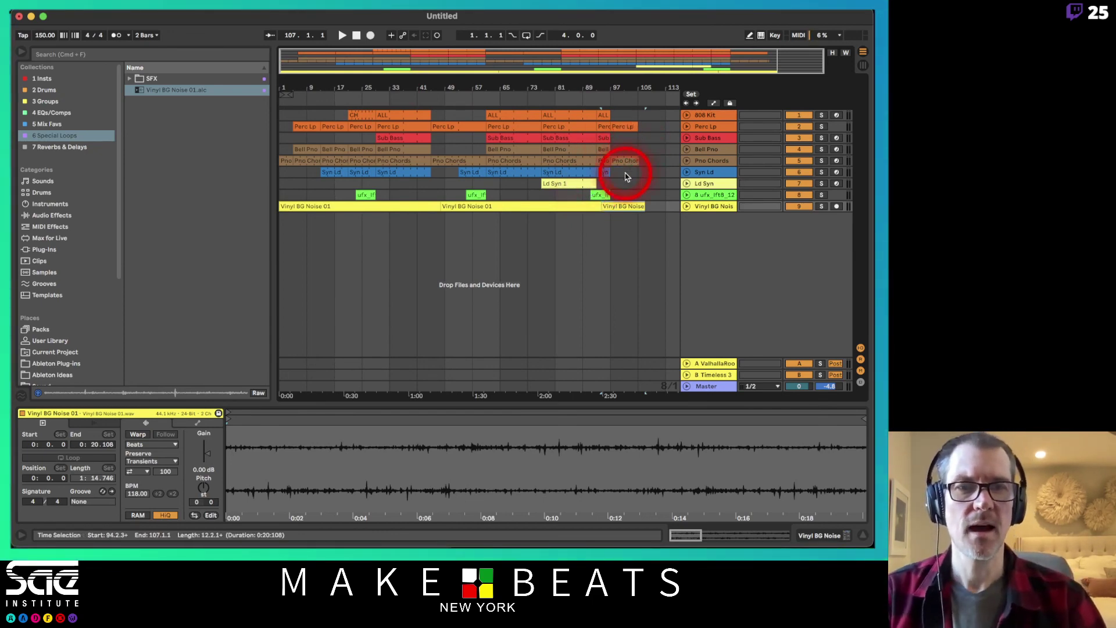
Unfold the Pno Chords track and adjust the end of its last clip to 105.2.3
left_click(686, 160)
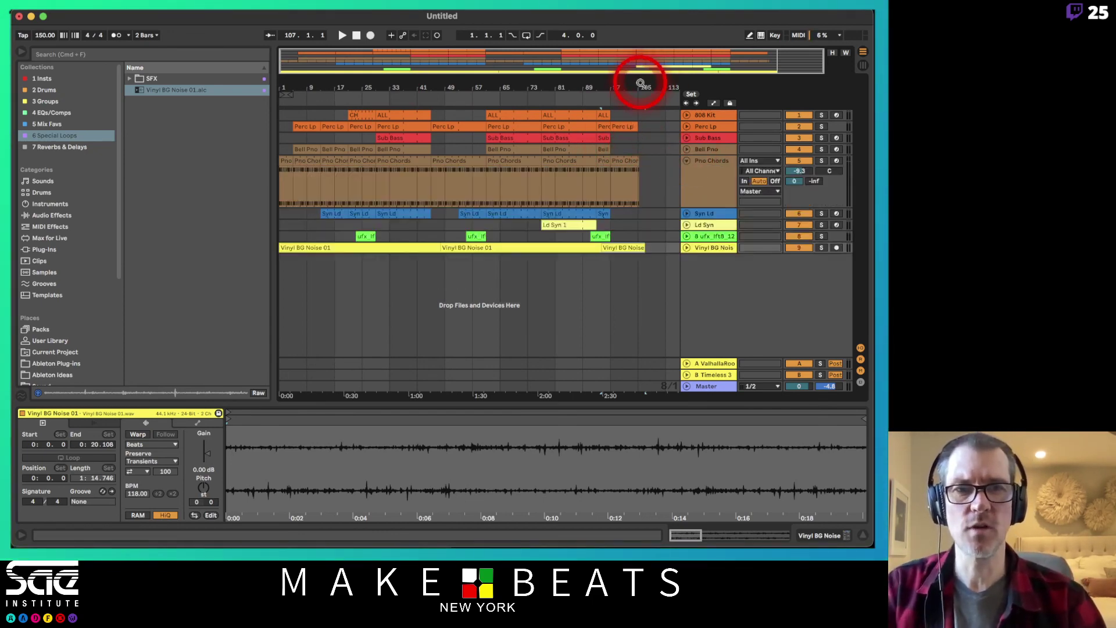
left_click_drag(640, 83, 632, 87)
left_click(579, 174)
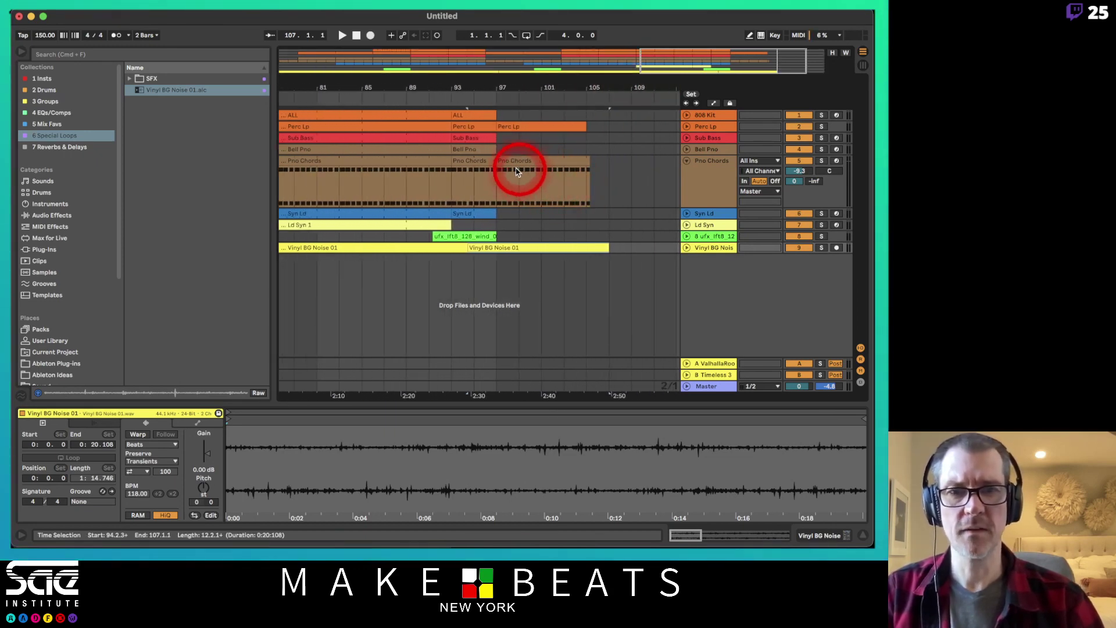
left_click(591, 165)
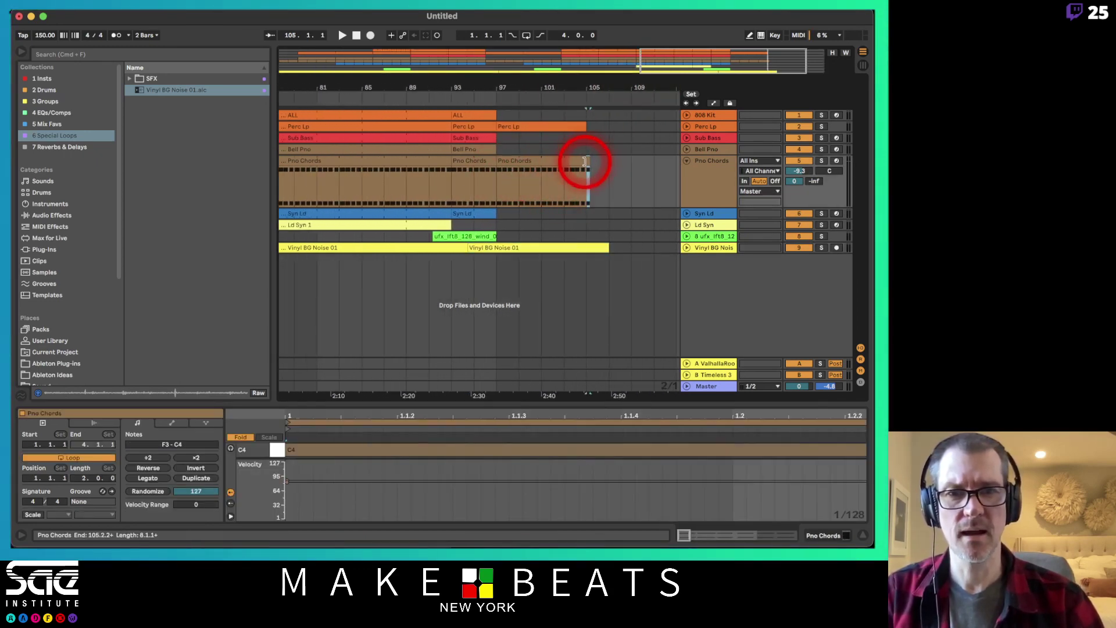
mouse_move(586, 161)
left_mouse_down()
mouse_move(559, 160)
mouse_move(591, 160)
left_mouse_up()
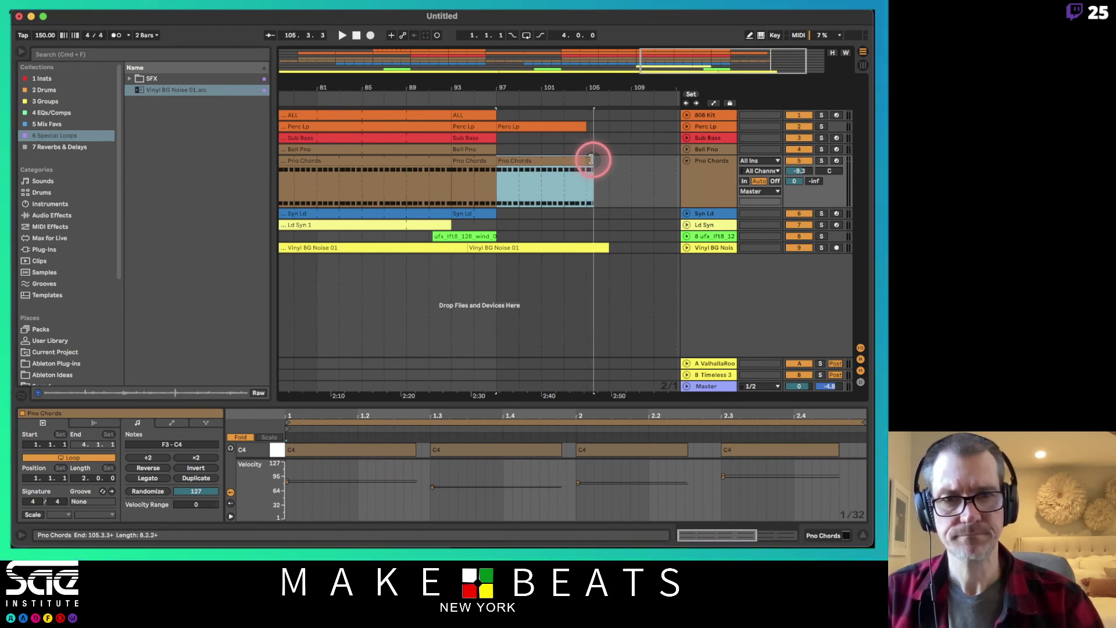
left_click_drag(574, 87, 575, 90)
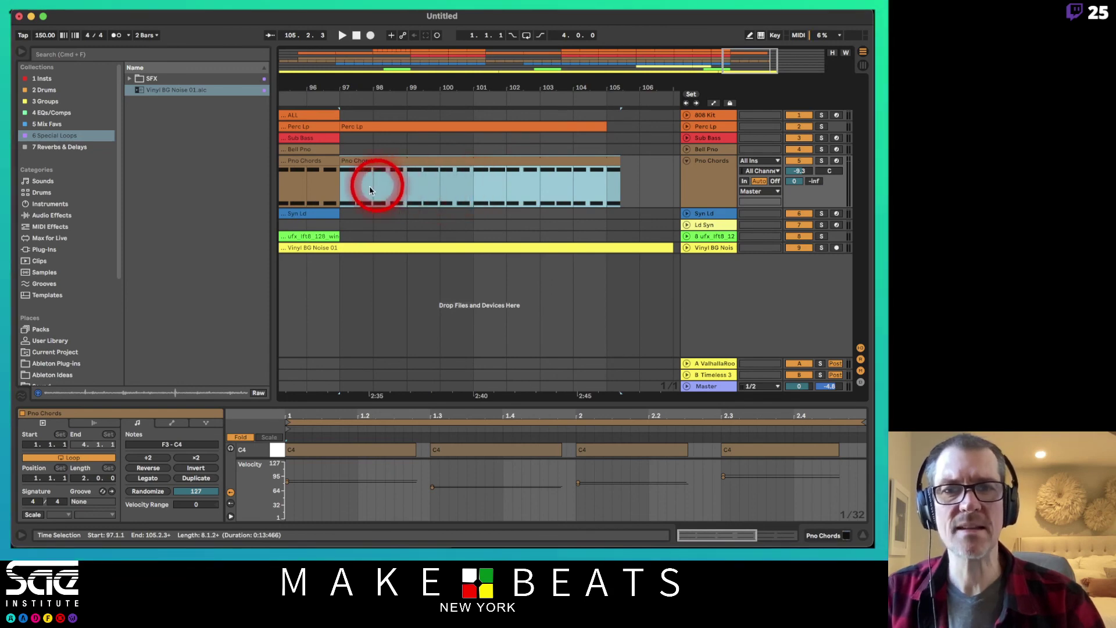
left_click_drag(341, 191, 466, 196)
left_click(453, 159)
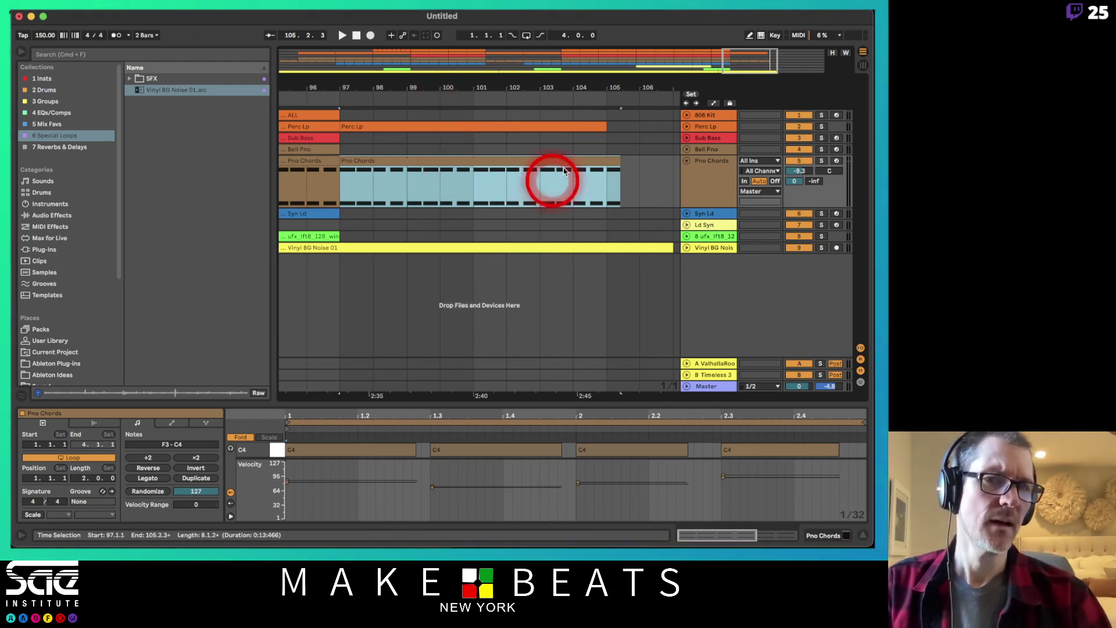
left_click(686, 162)
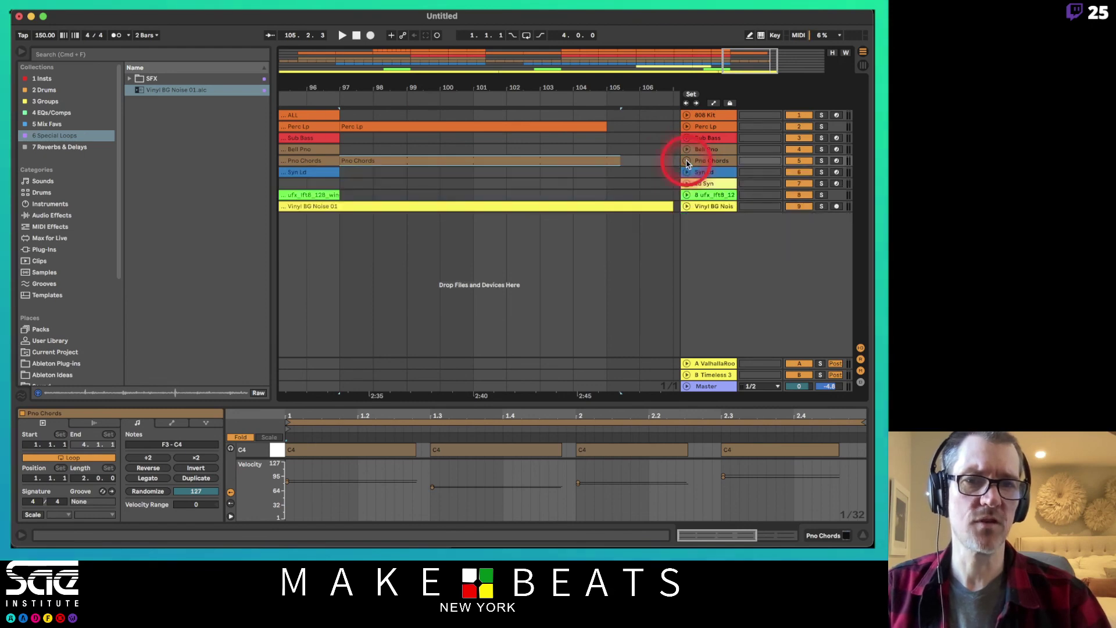
left_click(686, 161)
left_click(686, 161)
left_click(686, 162)
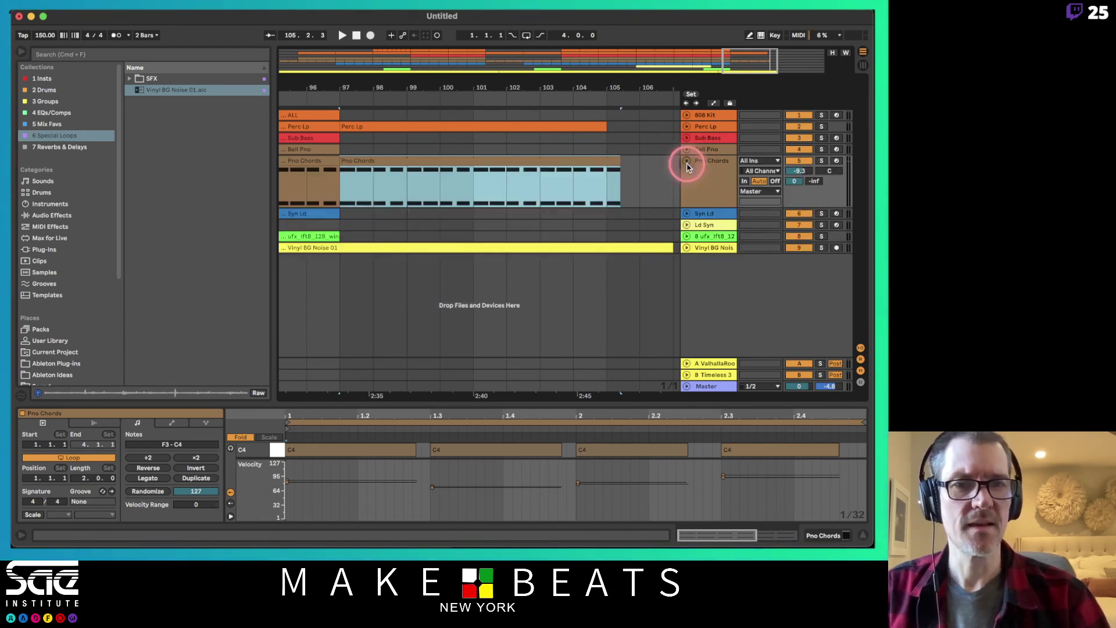
left_click(687, 162)
left_click(687, 161)
Select the Pno Chords clip spanning bars 45 to 61 and fold the Pno Chords track
left_click_drag(553, 68, 542, 93)
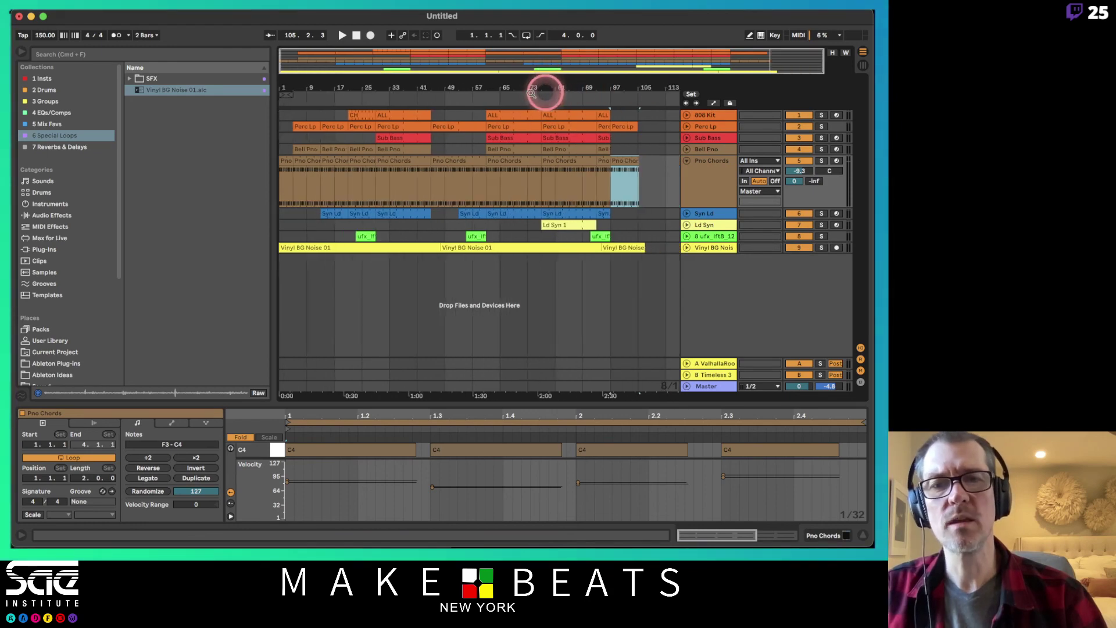
left_click(438, 181)
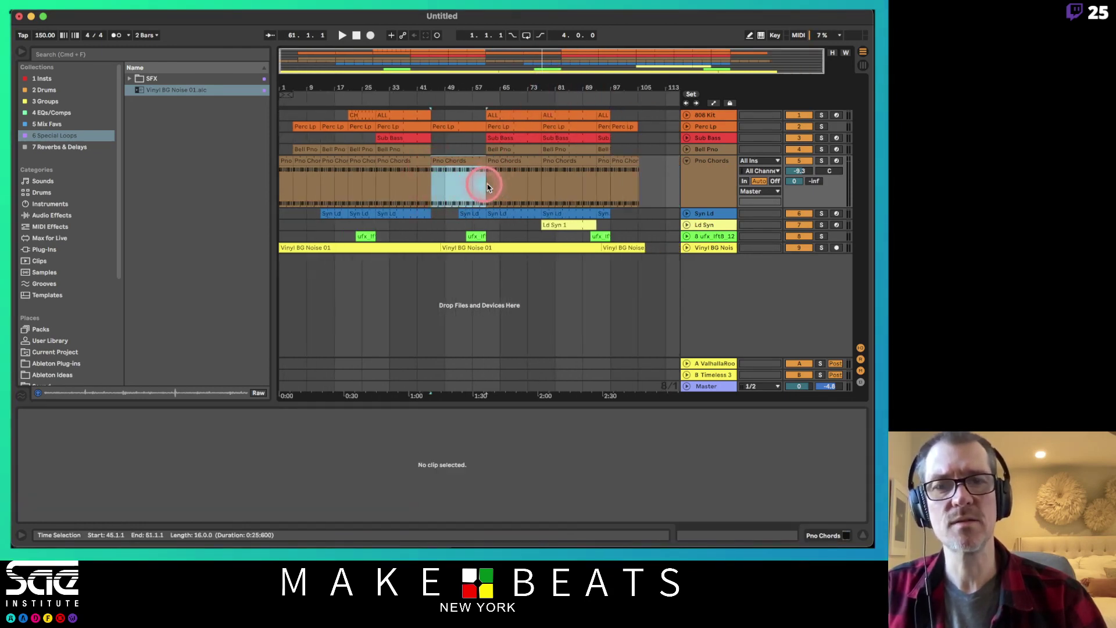
double_click(481, 179)
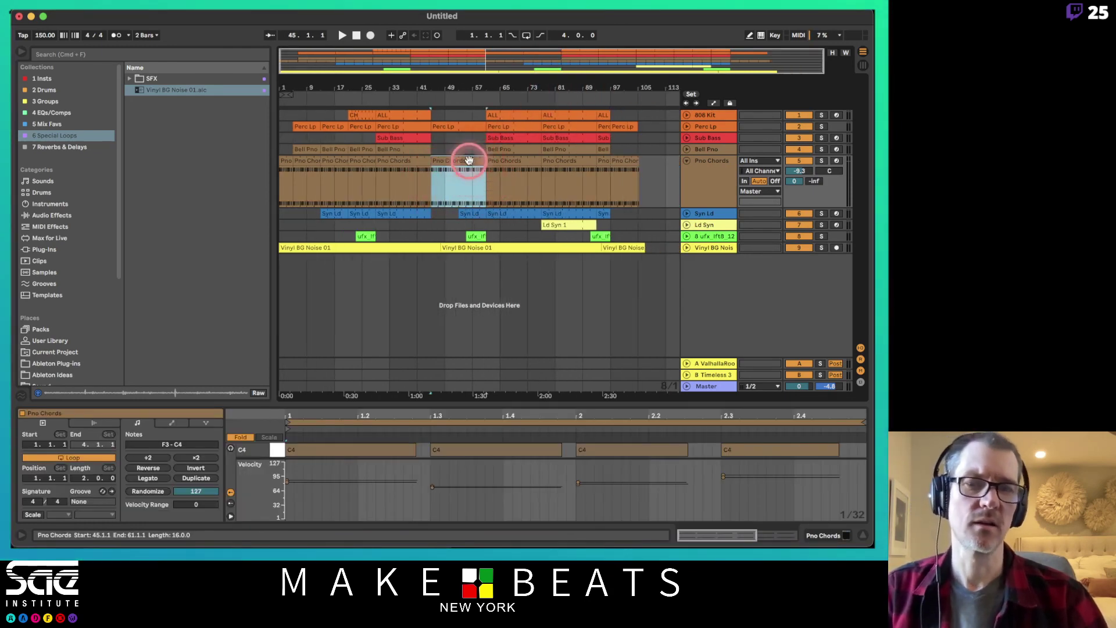
left_click(685, 161)
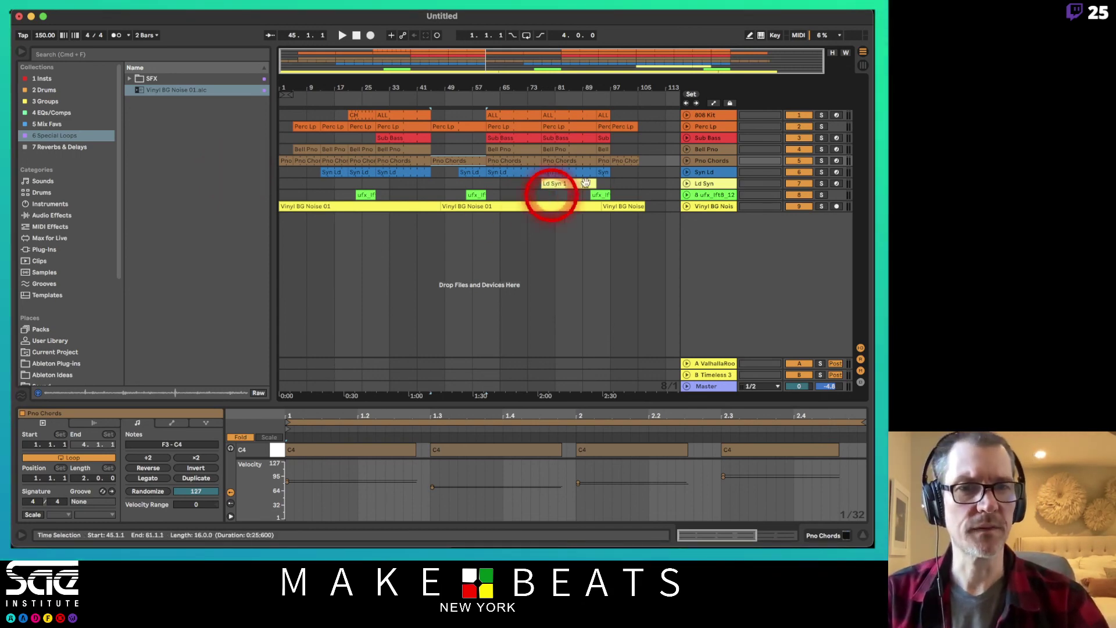
Insert a new audio track below Perc Lp and rename it Cyms
left_click(718, 129)
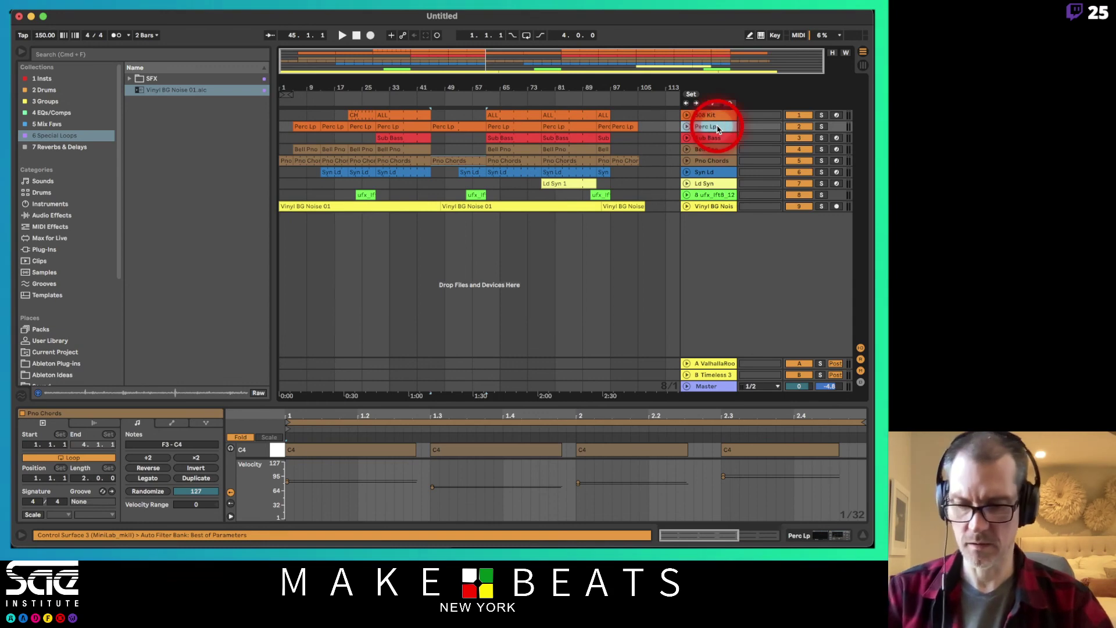
key("super+t")
left_click(716, 152)
key("super+r")
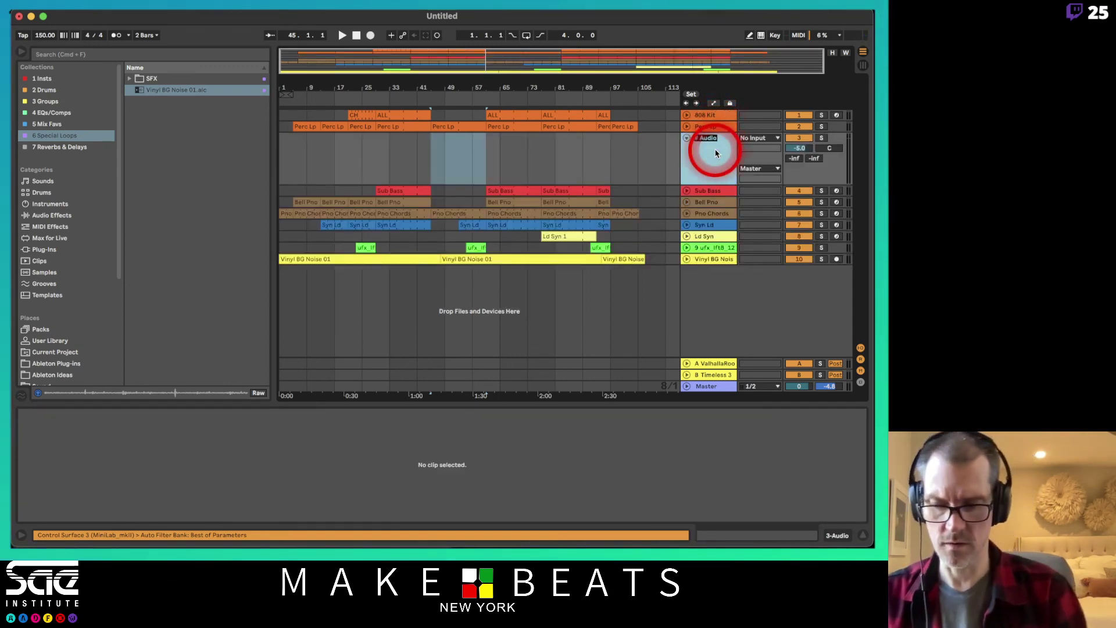
type("Cyms")
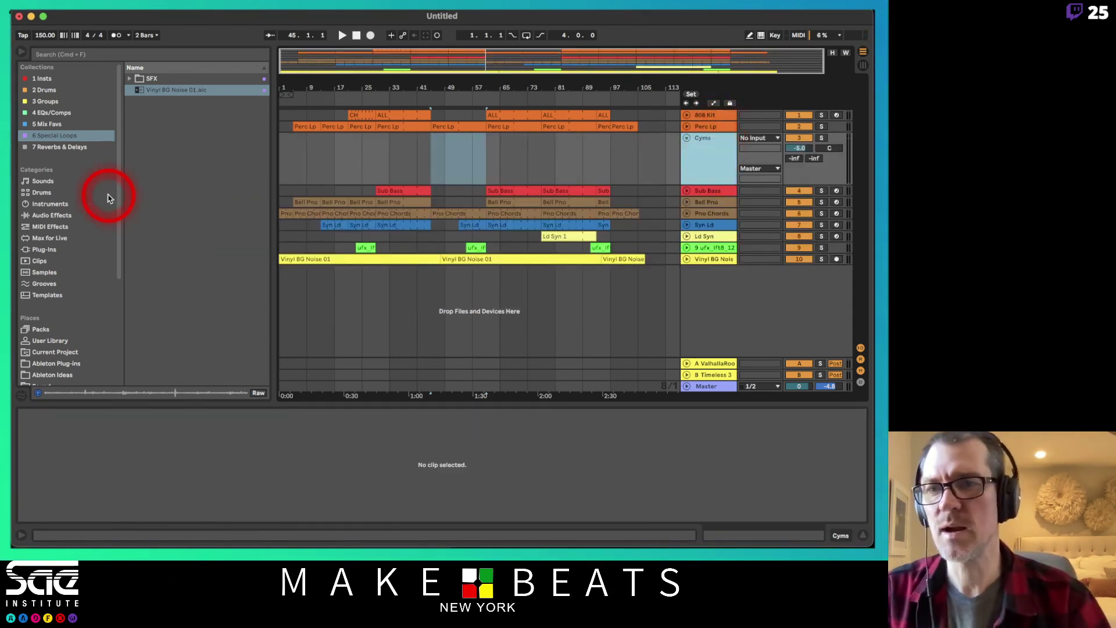
Browse the Drums category to the Cymbal drum hits and audition the crash samples starting from Crash 707.aif
left_click(42, 192)
left_click(130, 77)
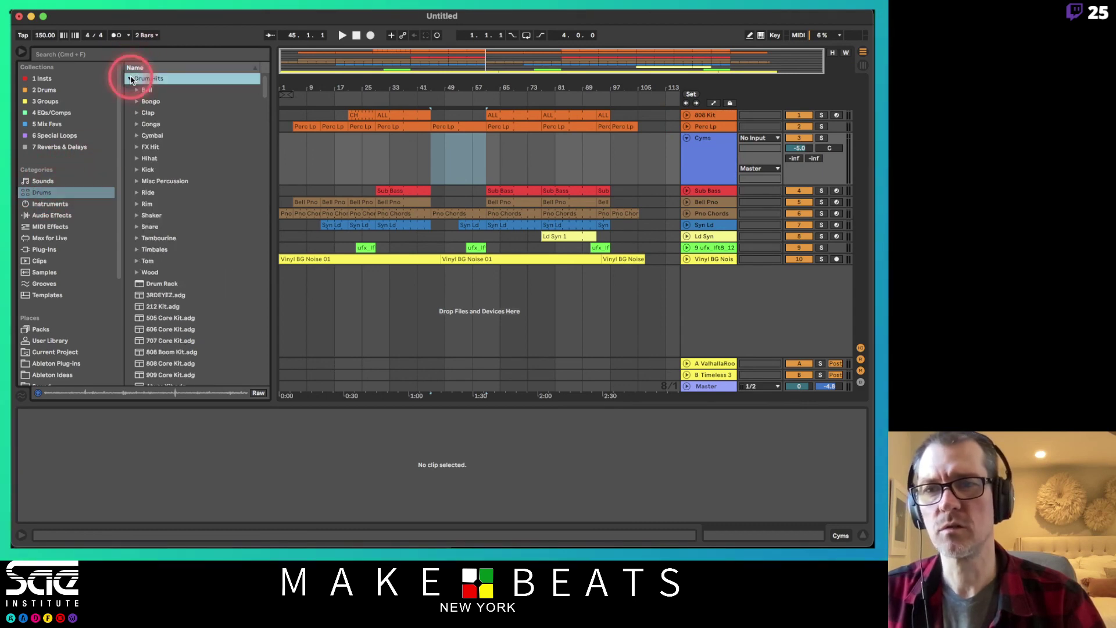
left_click(136, 135)
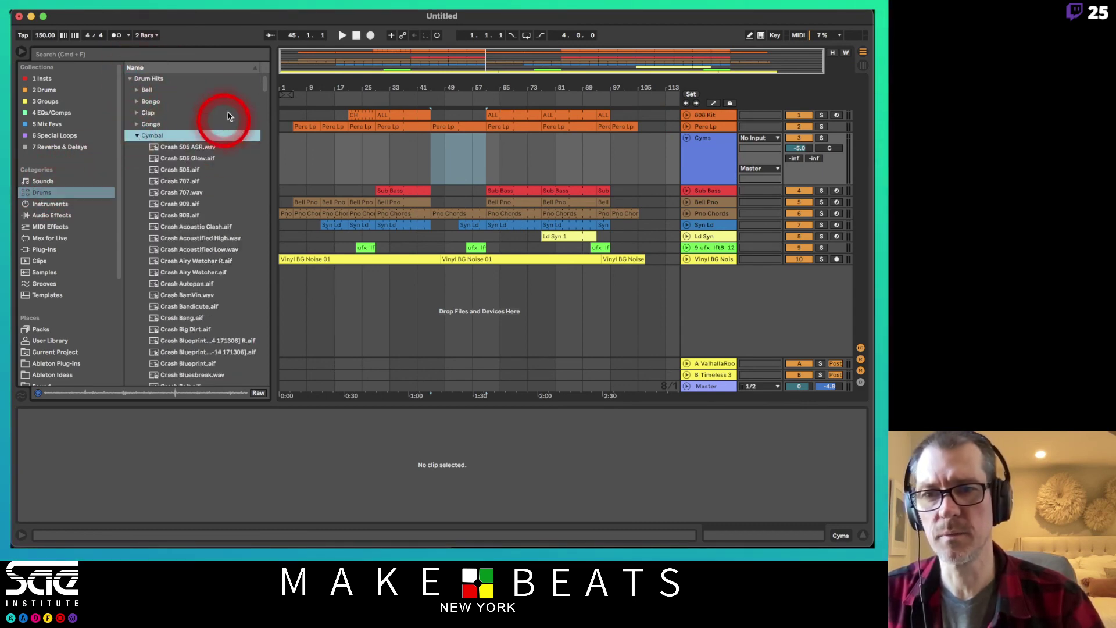
left_click(199, 182)
key("Down")
key("Down")
key("Down")
key("Down")
key("Down")
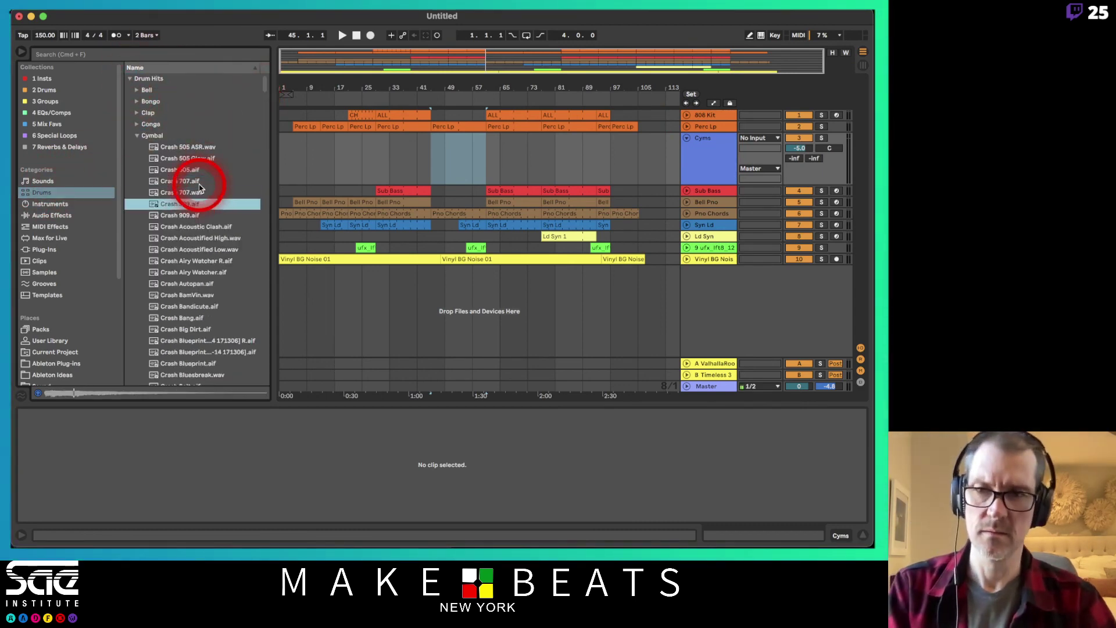
Audition more crash samples and place Crash Layer.aif on the Cyms track at bar 29
scroll(186, 184, "down", 4)
scroll(181, 182, "down", 10)
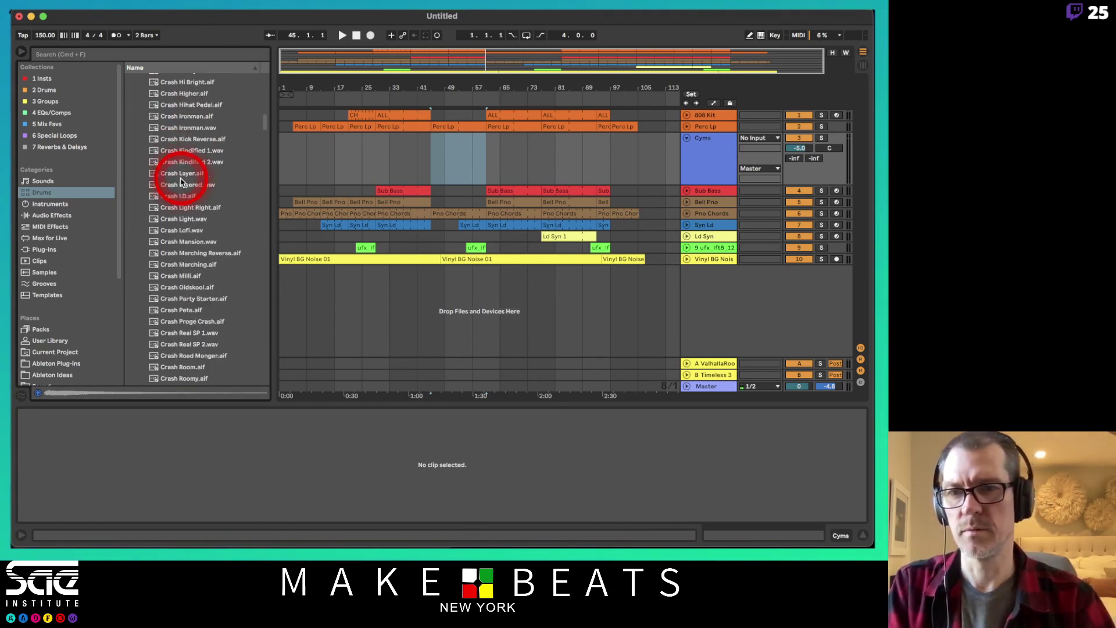
left_click(182, 206)
key("Down")
key("Up")
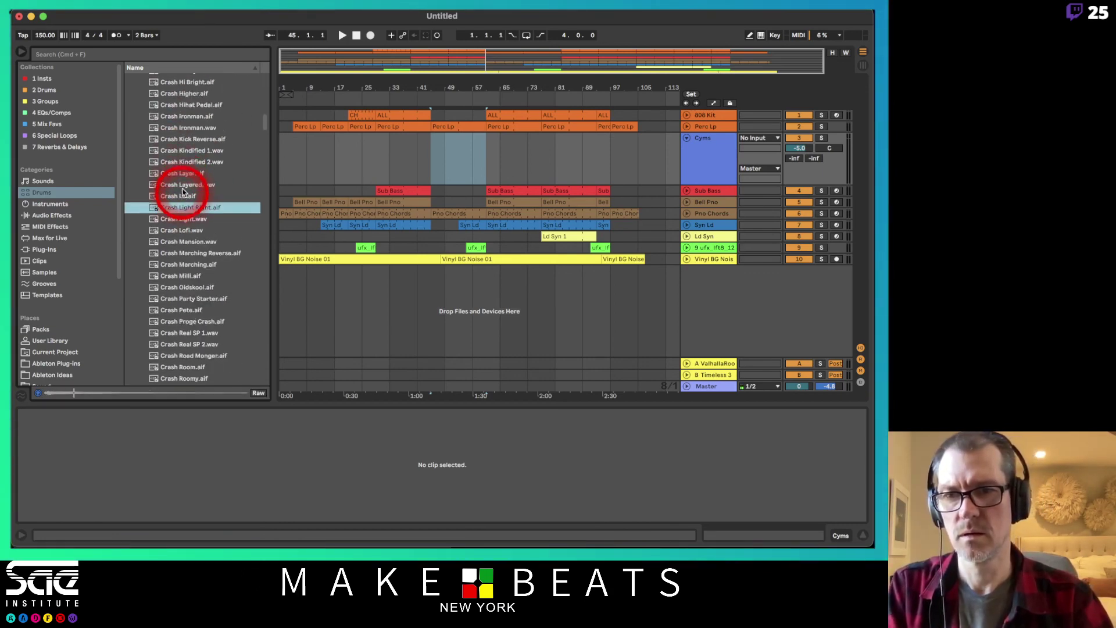
left_click(181, 174)
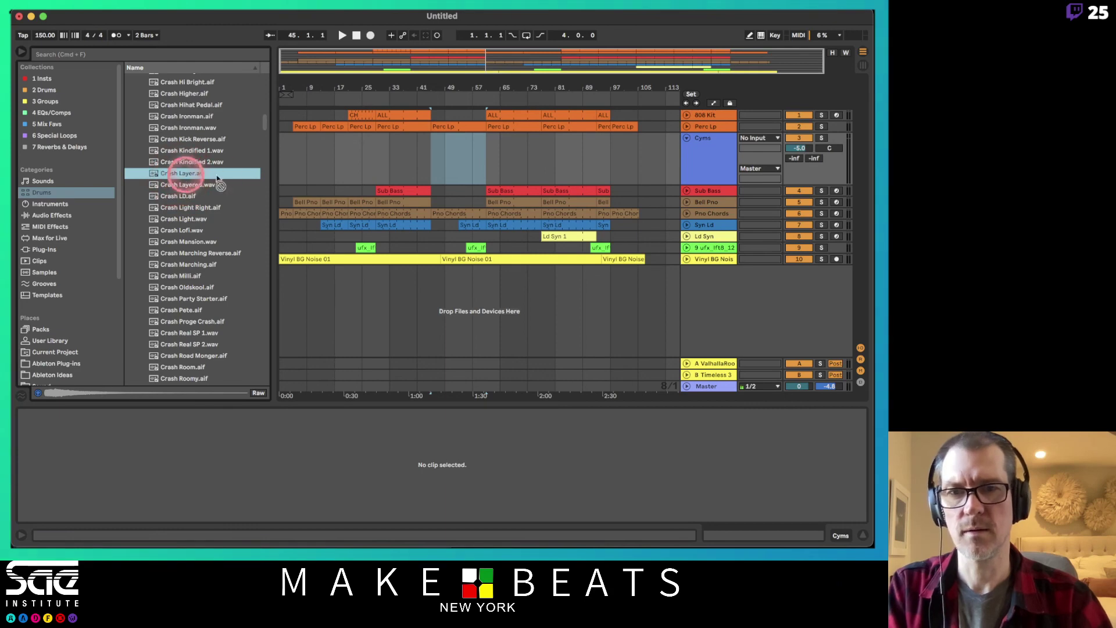
left_click(443, 139)
left_click_drag(437, 145, 438, 144)
left_click_drag(442, 91, 309, 149)
Lower the Cyms track volume to -27.0 dB and play the arrangement from the crash at bar 29
left_click(799, 149)
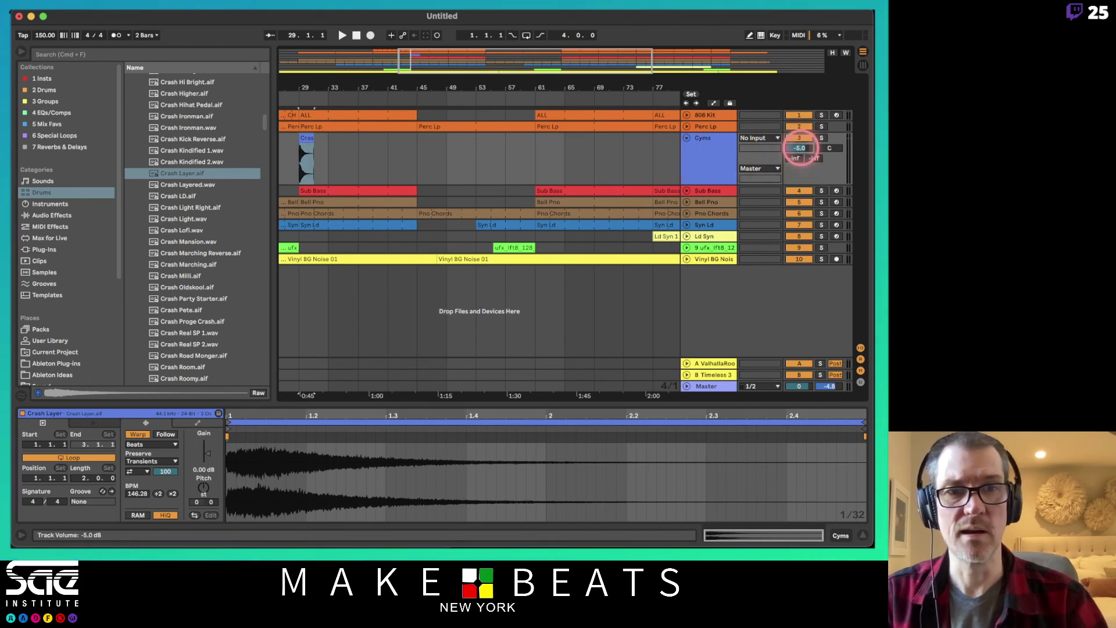
left_click_drag(801, 148, 801, 150)
left_click_drag(795, 158, 800, 152)
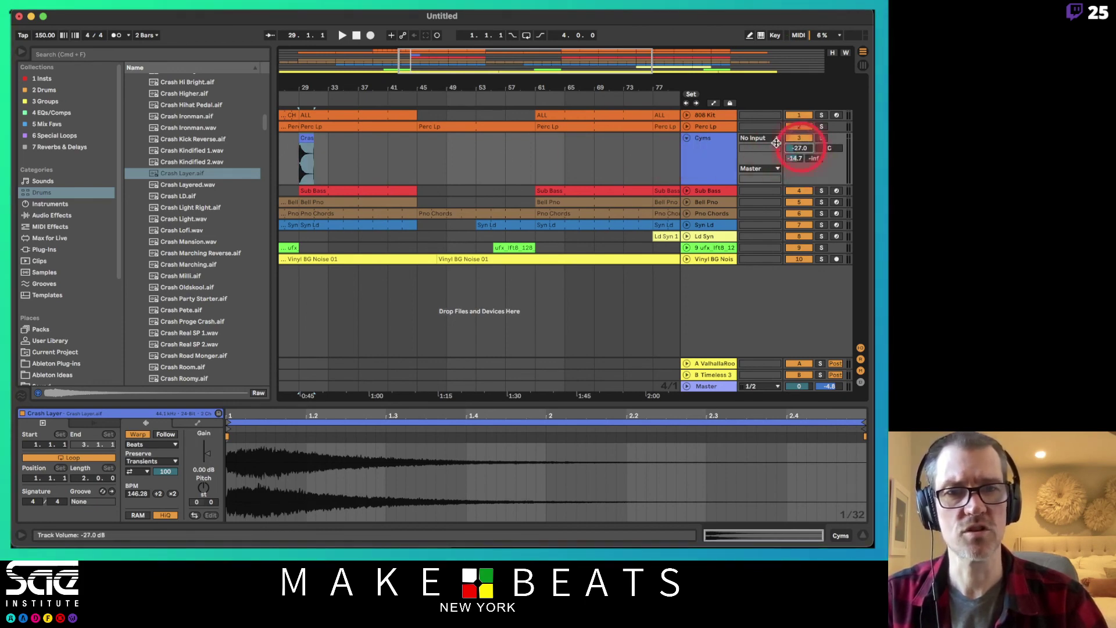
key("space")
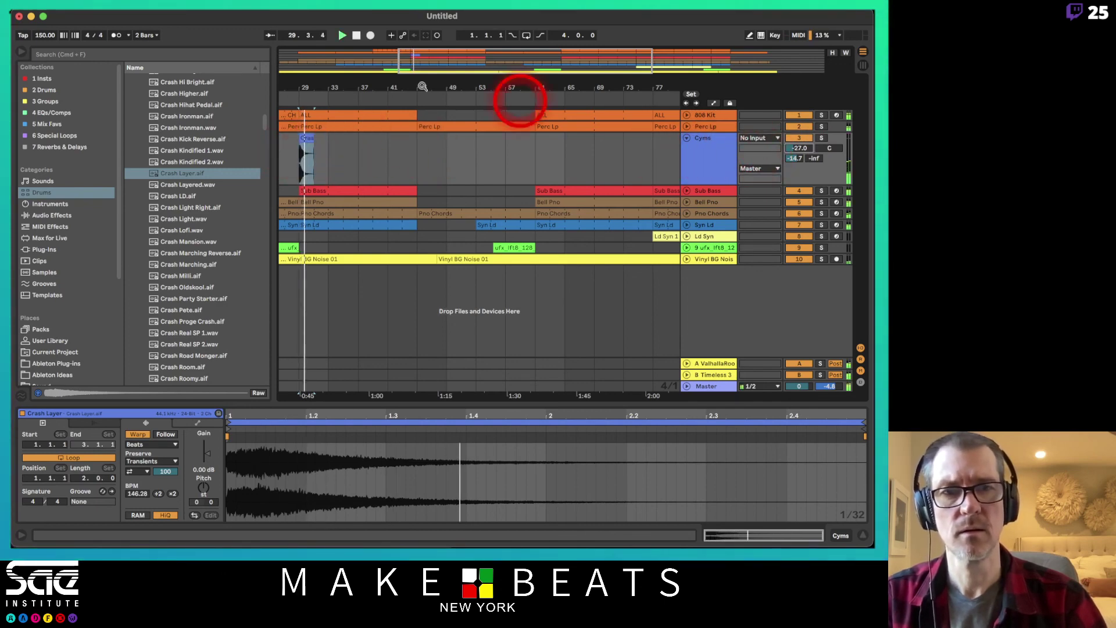
left_click_drag(413, 79, 412, 85)
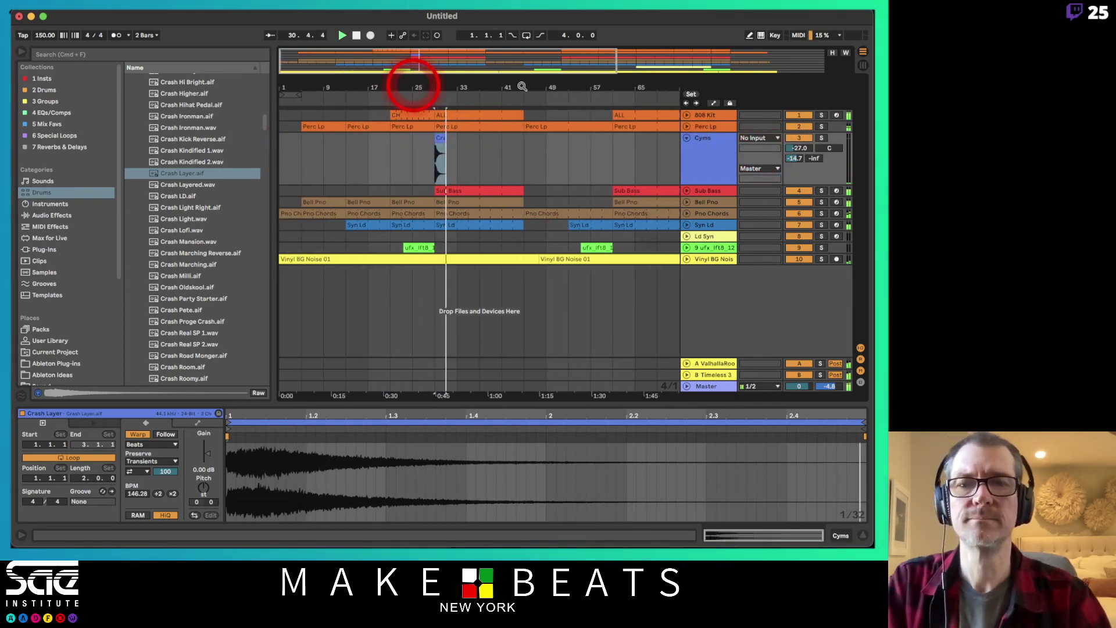
Color the Cyms track orange and assign the track color to its clips
left_click(453, 142)
right_click(697, 146)
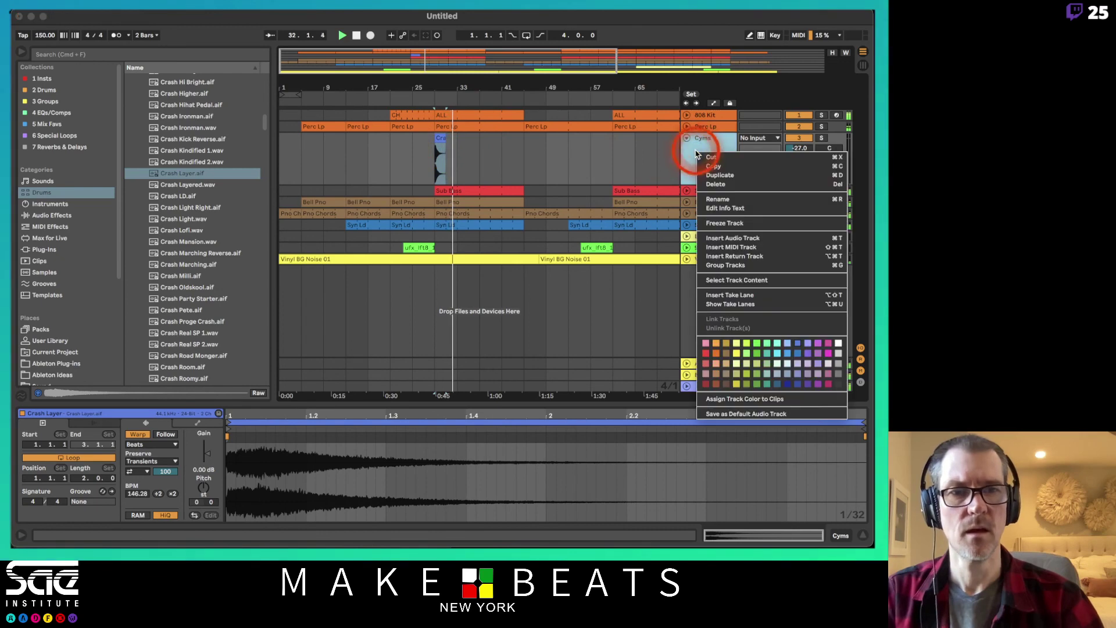
left_click(714, 353)
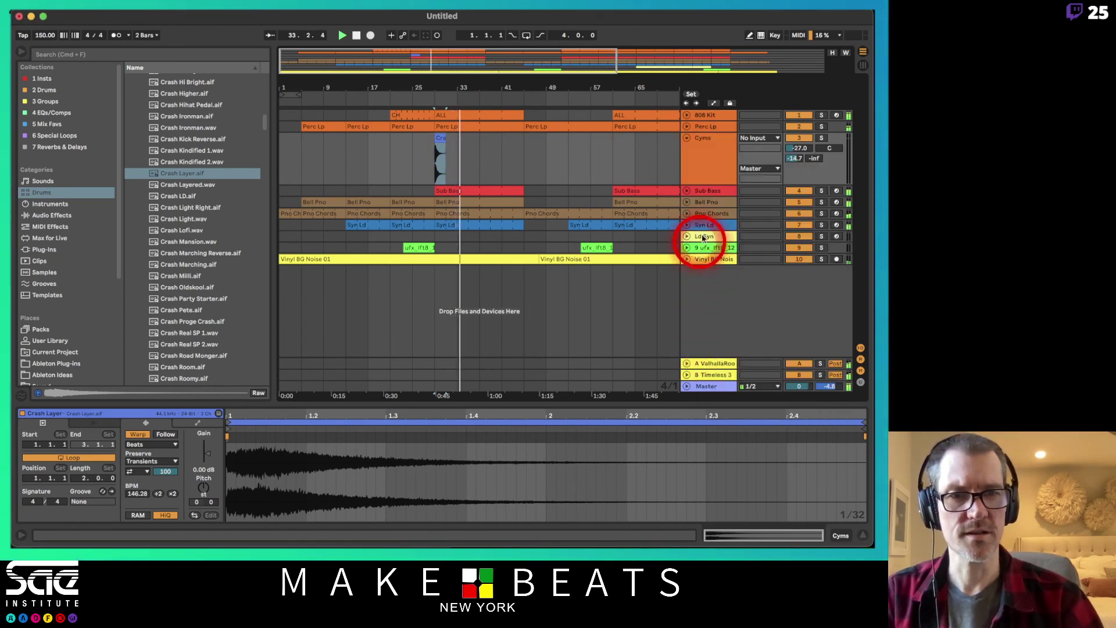
right_click(702, 142)
left_click(747, 388)
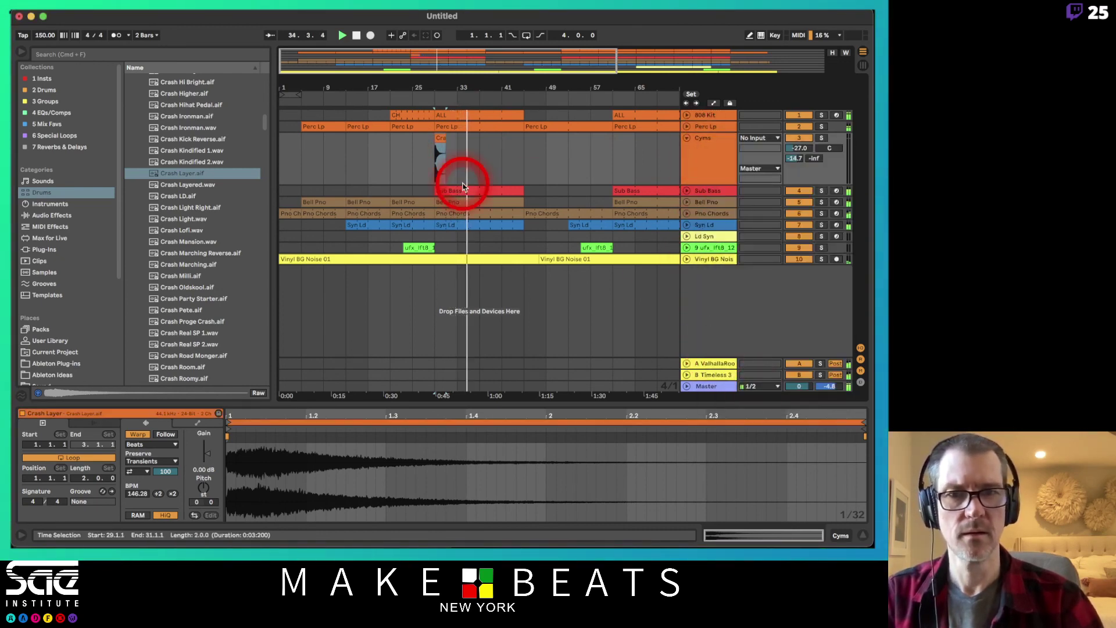
Copy the crash clip to bars 61 and 97 on the Cyms track, and fold the track
left_click_drag(460, 179, 616, 156)
scroll(605, 89, "right", 10)
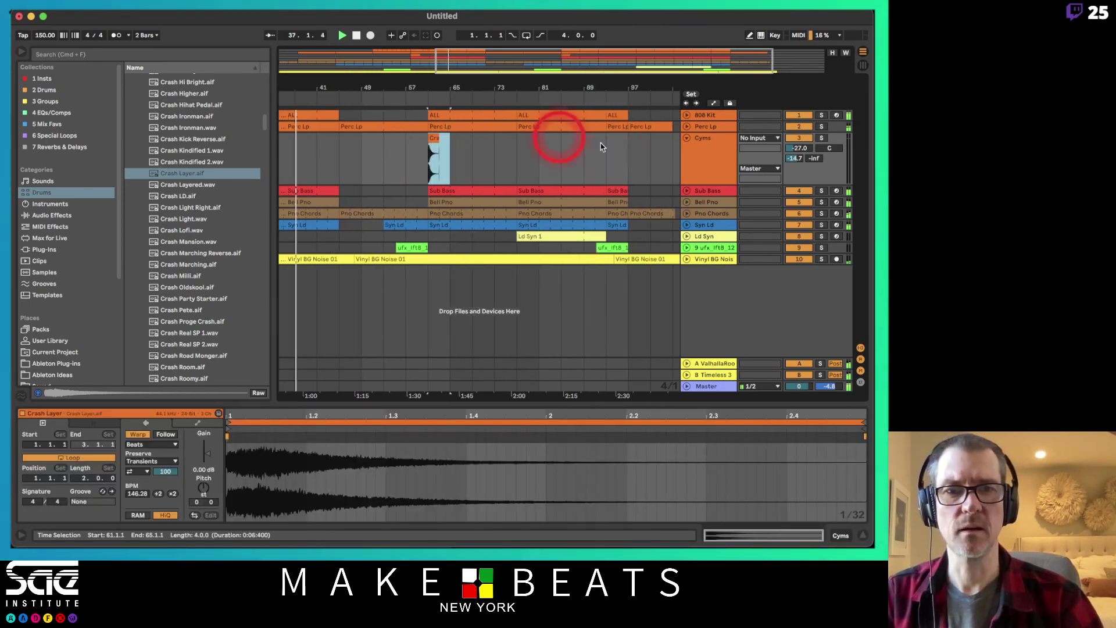
left_click(627, 162)
key("super+v")
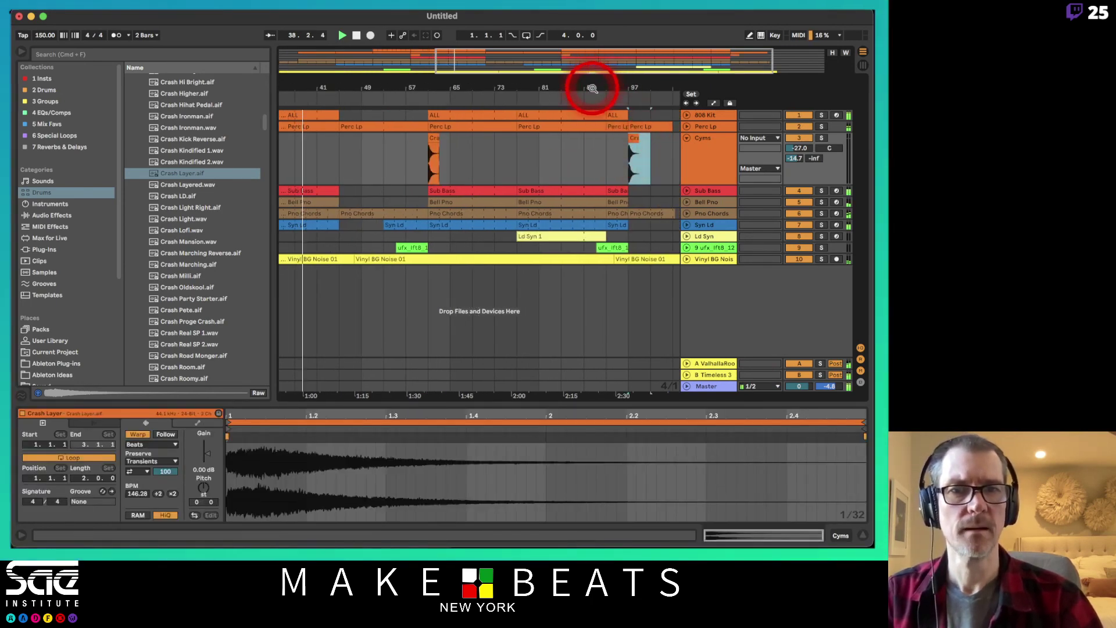
left_click_drag(590, 87, 591, 84)
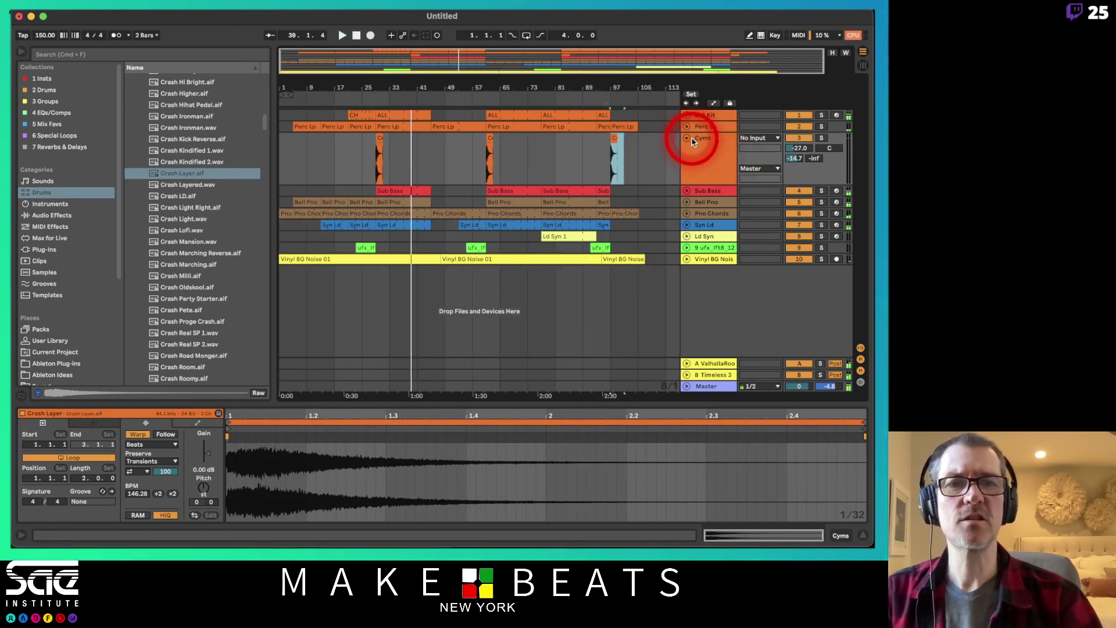
left_click(687, 139)
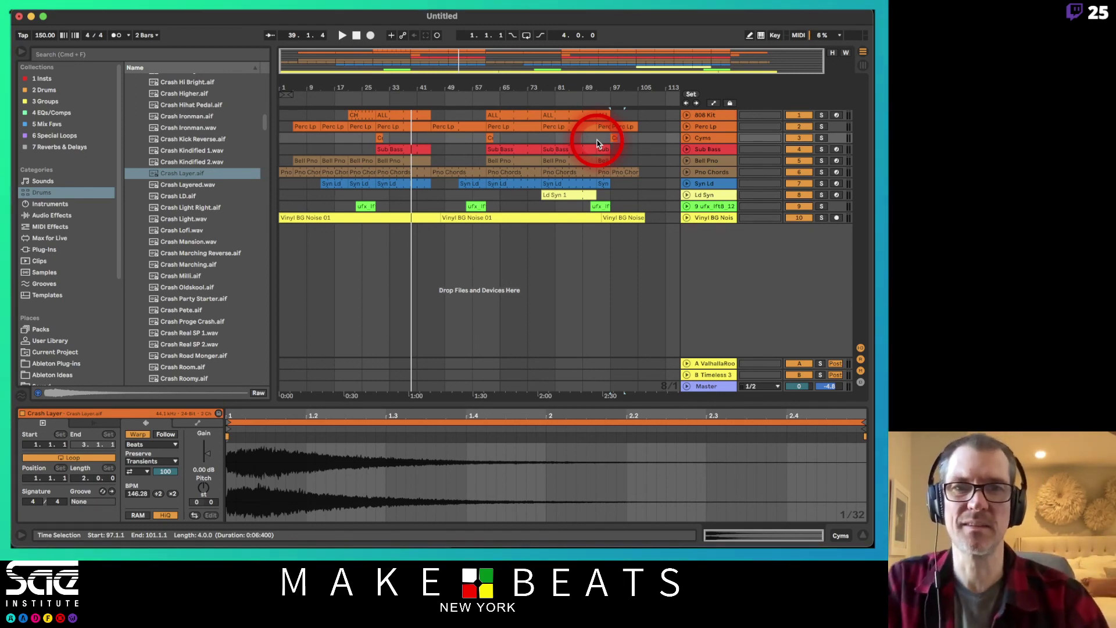
Unfold the ufx_lft8_128_wind_01 riser track, play its last riser through the crash at bar 97, and fold the track
left_click(691, 207)
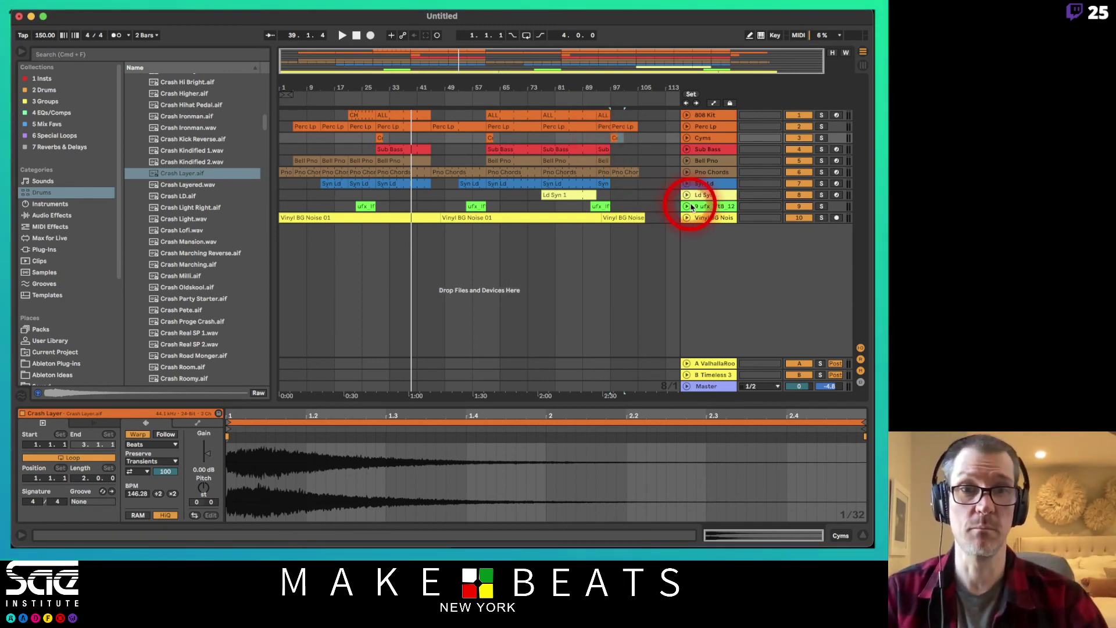
left_click(687, 207)
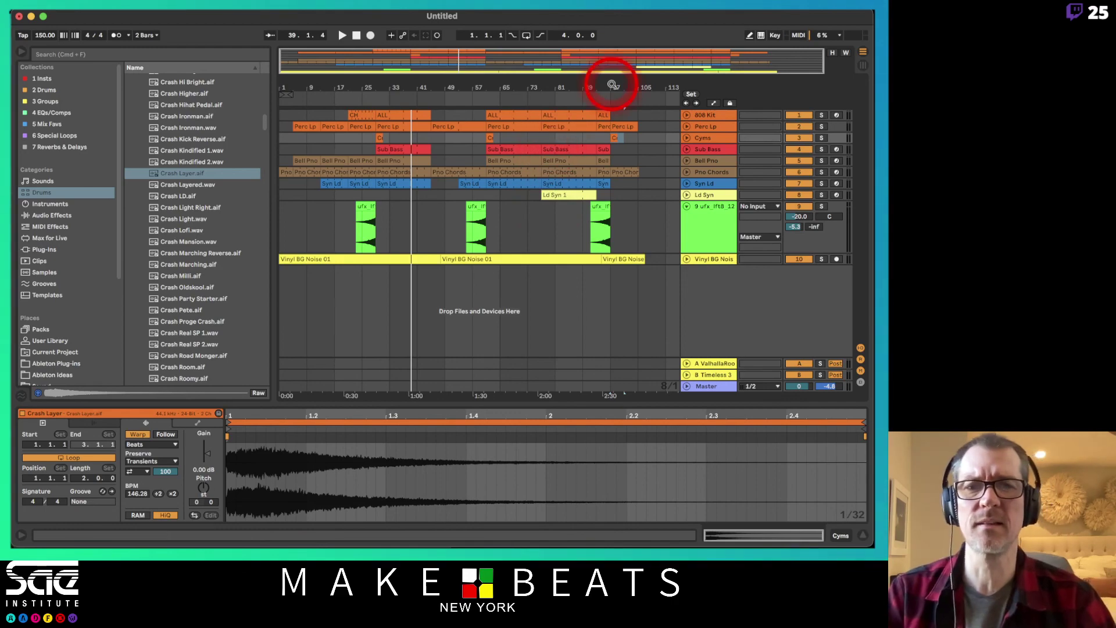
key("ctrl+Up")
left_click(611, 87)
left_click_drag(611, 87, 580, 249)
left_click(581, 228)
key("space")
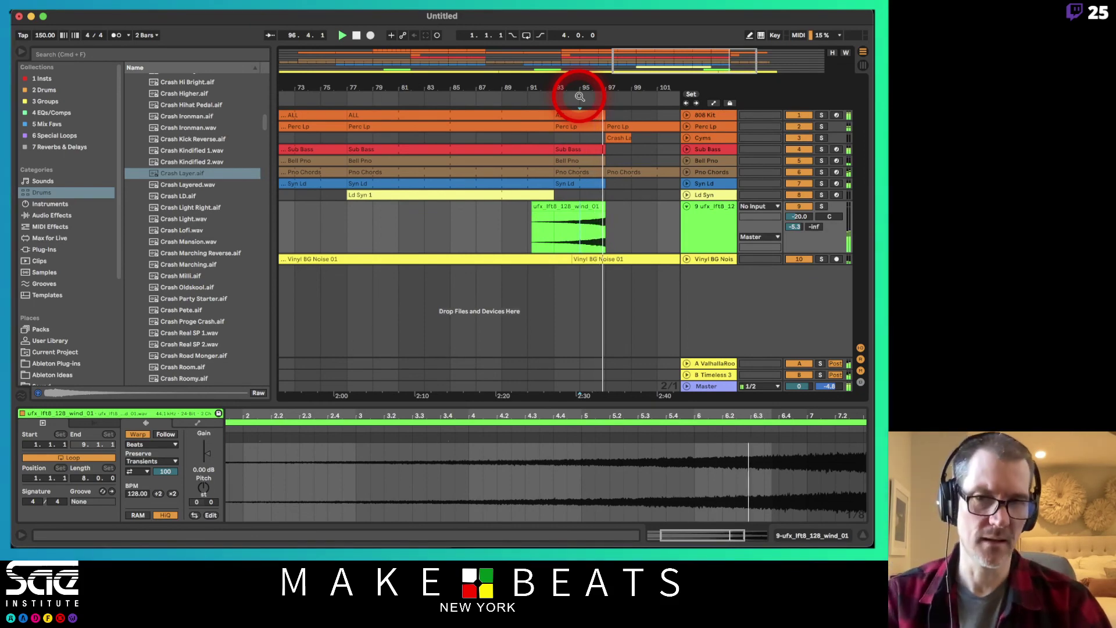
left_click_drag(580, 97, 580, 94)
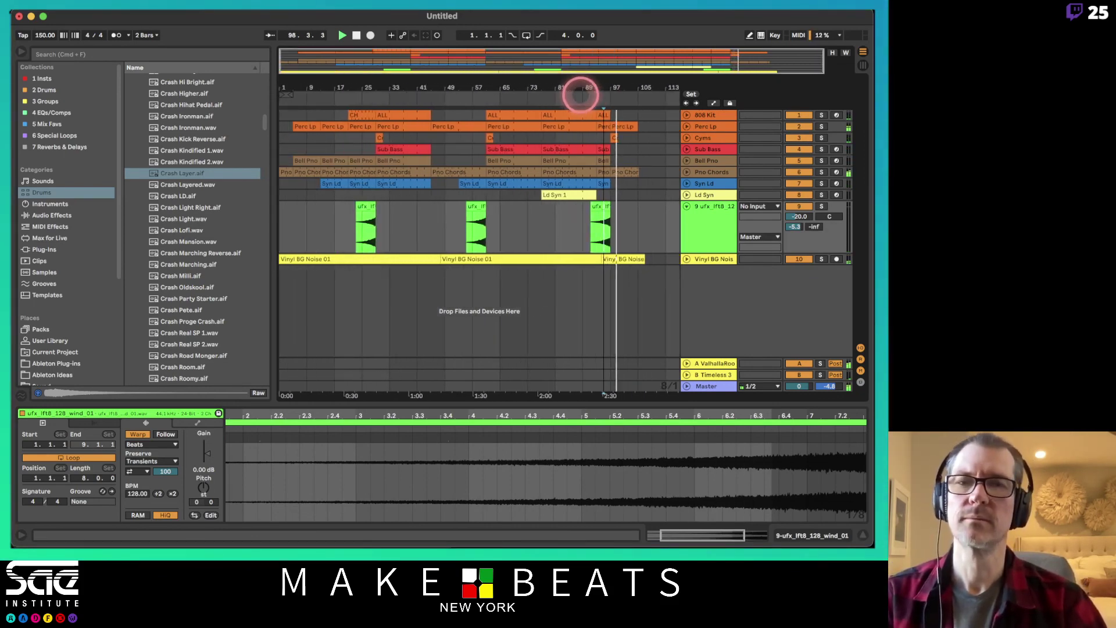
left_click(687, 208)
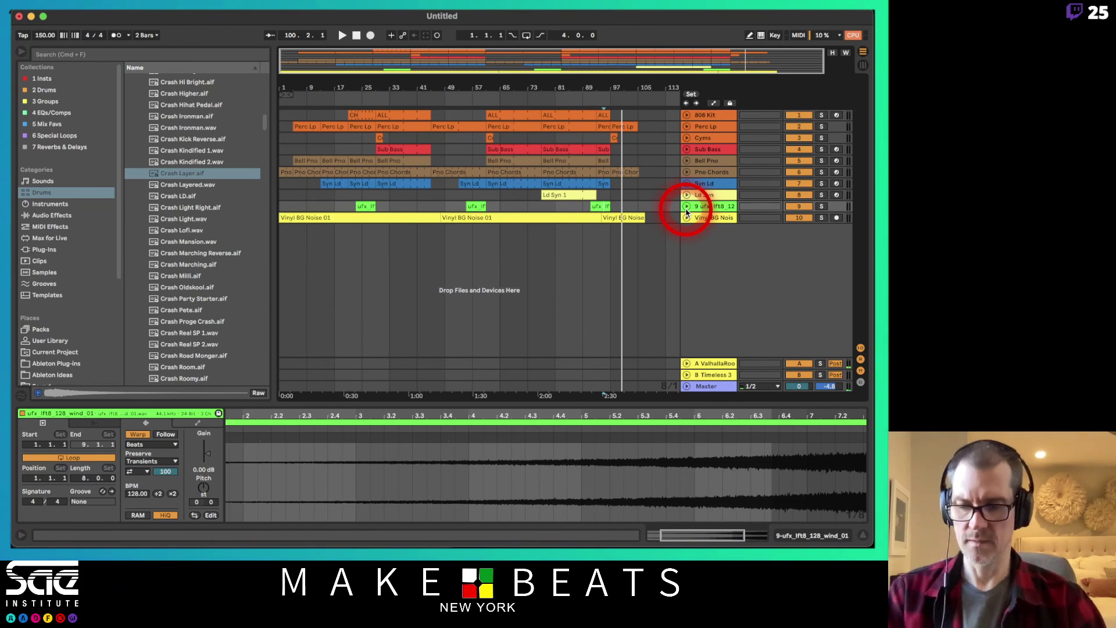
Switch to OBS
key("super+Tab")
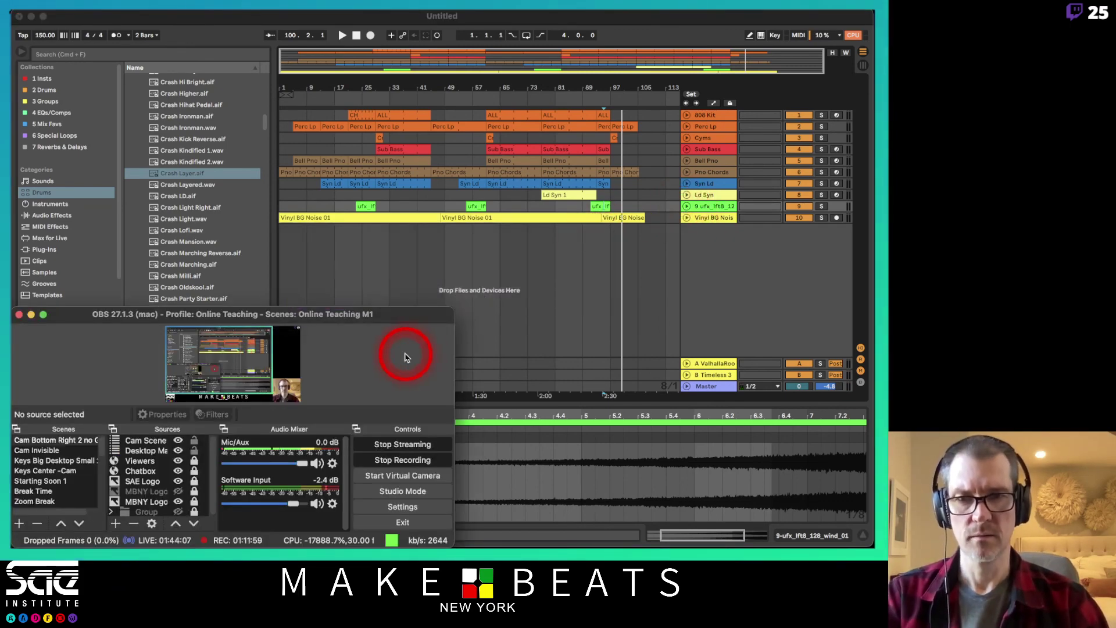